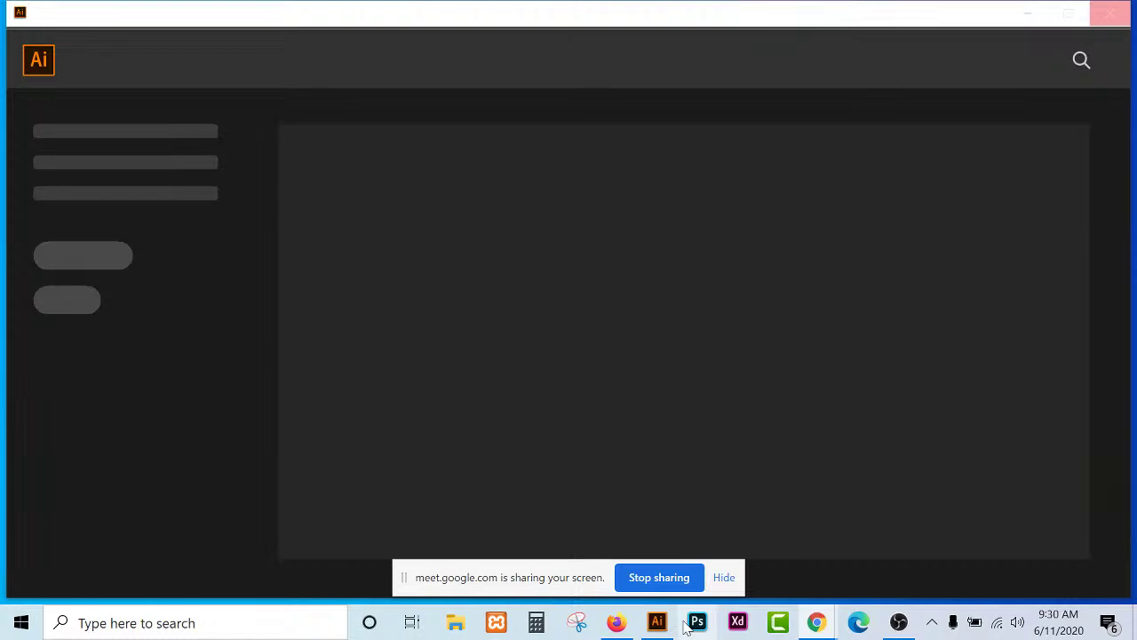
Choose the four-colour Windows logo with a transparent background from the Google image results, and bring it into Illustrator.
click(657, 622)
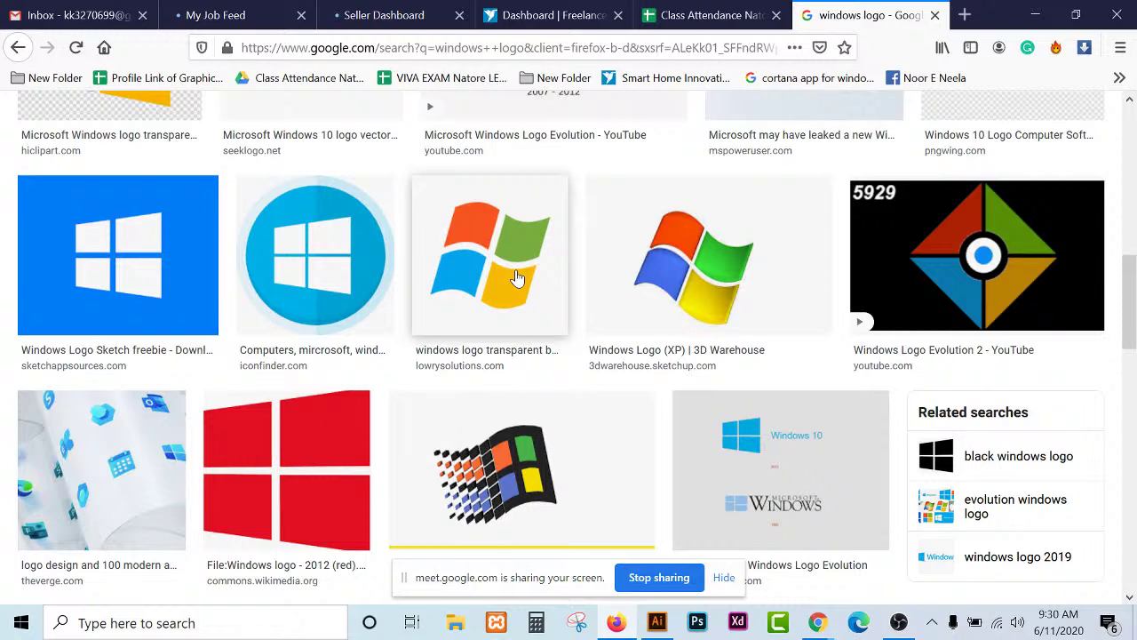
click(517, 279)
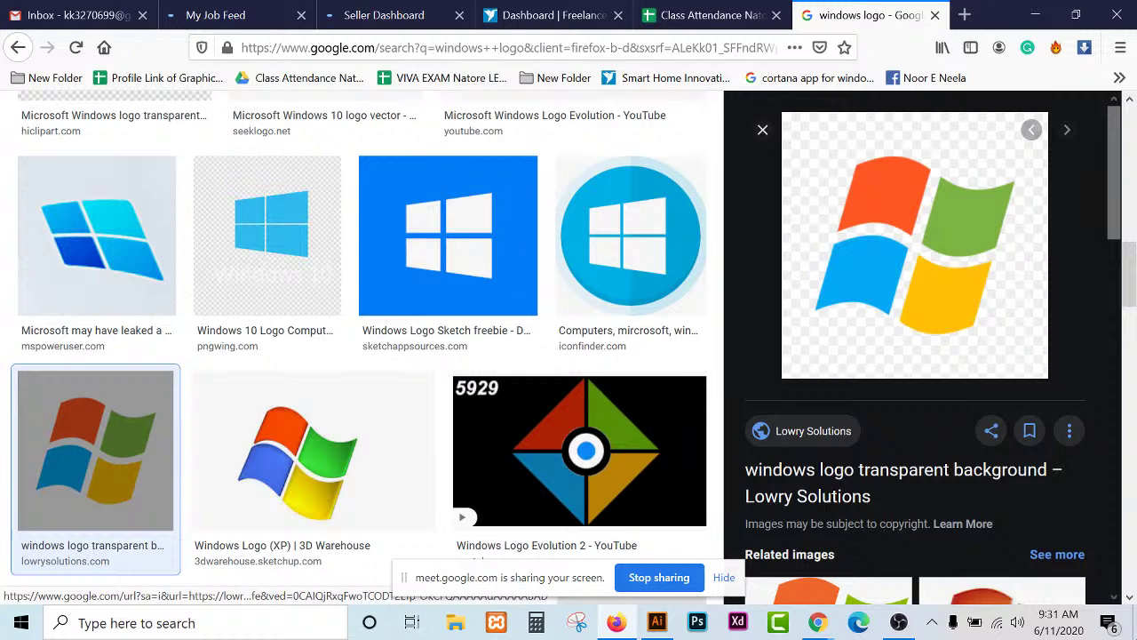
drag(657, 622, 672, 369)
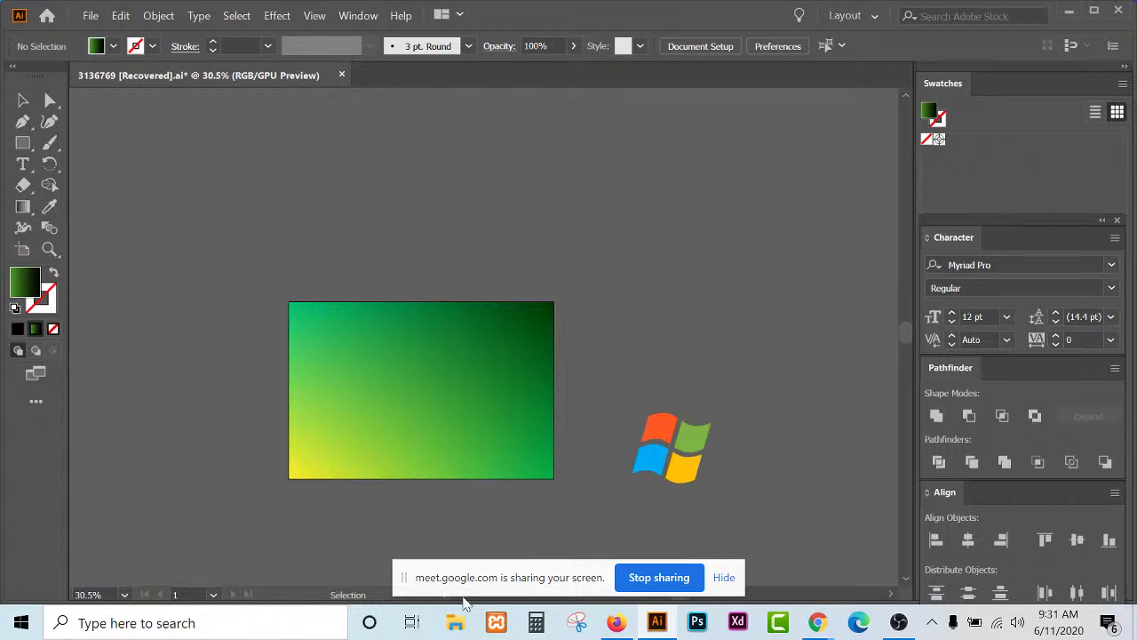
Create a new 4000 x 3000 pt landscape document in CMYK colour at 300 ppi.
click(93, 16)
click(103, 37)
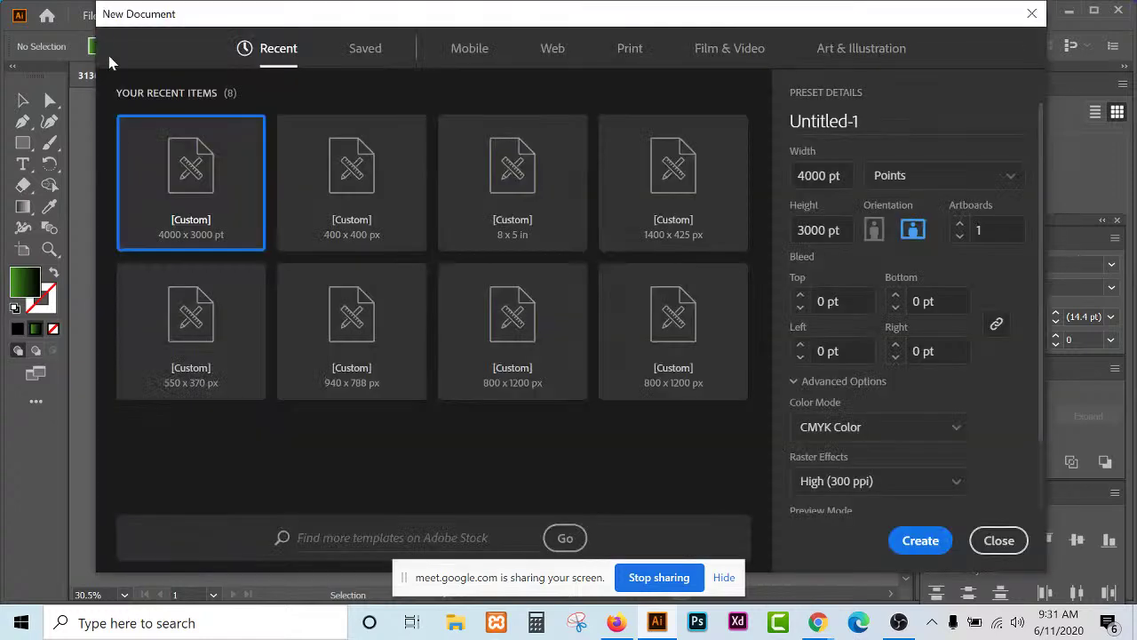
click(924, 543)
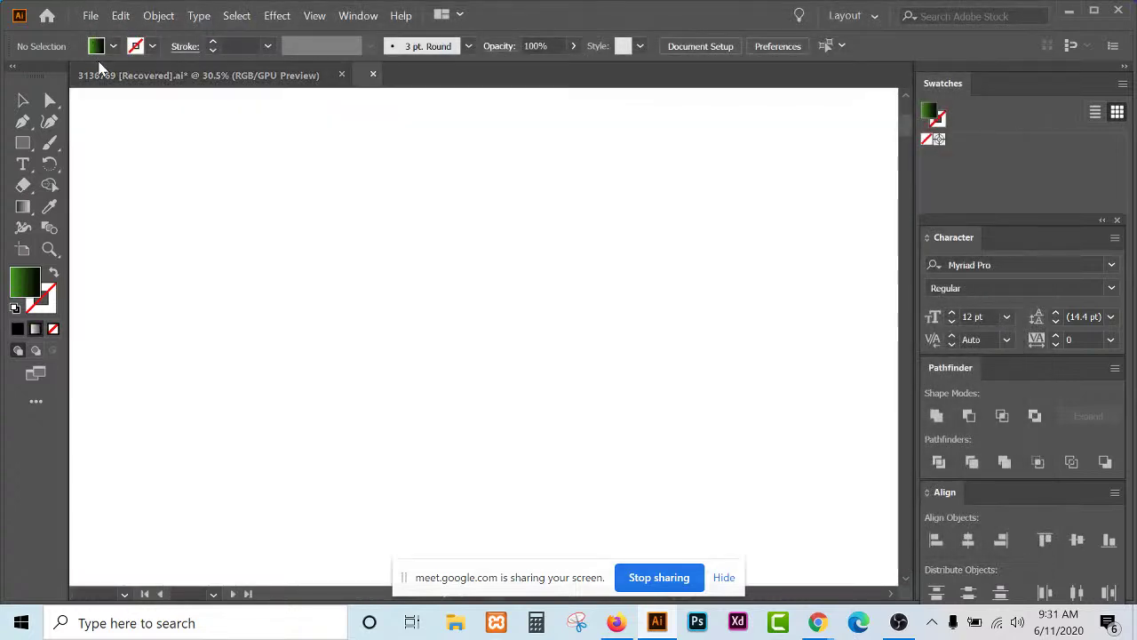
Bring the Windows logo image from the recovered document into Untitled-1 and centre it horizontally and vertically on the artboard.
click(113, 76)
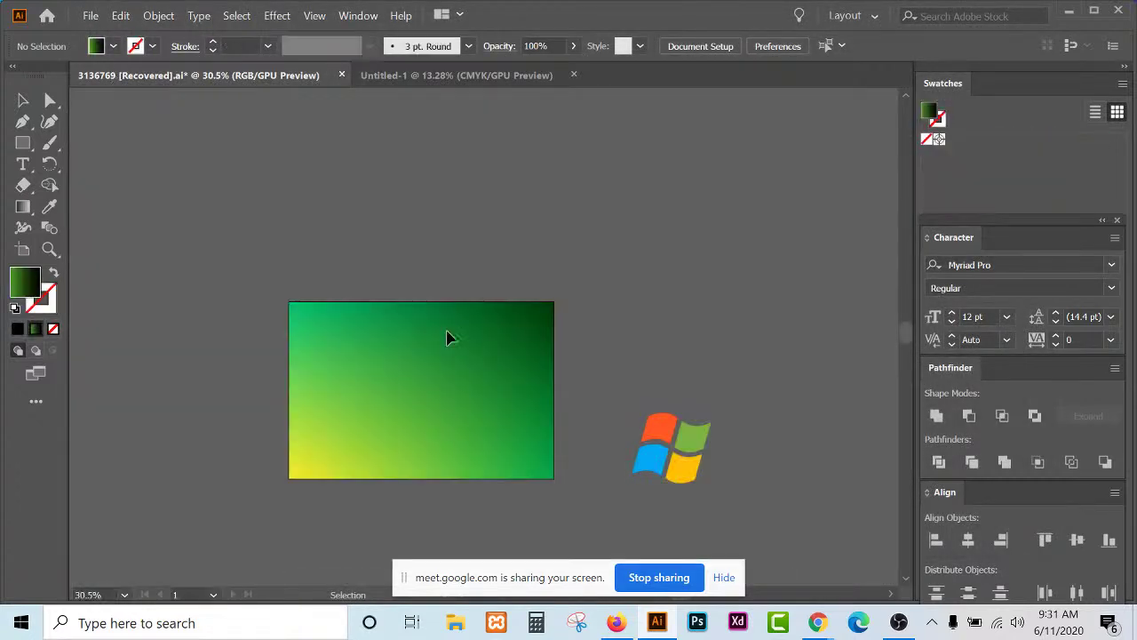
drag(689, 451, 718, 397)
click(969, 539)
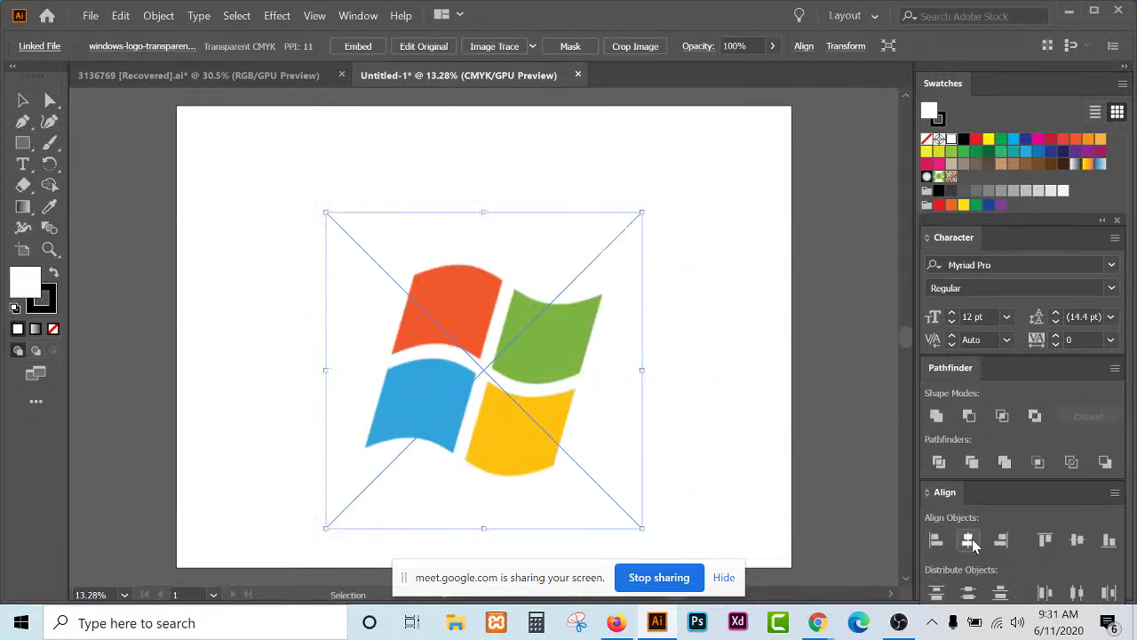
click(1077, 539)
click(675, 382)
click(419, 325)
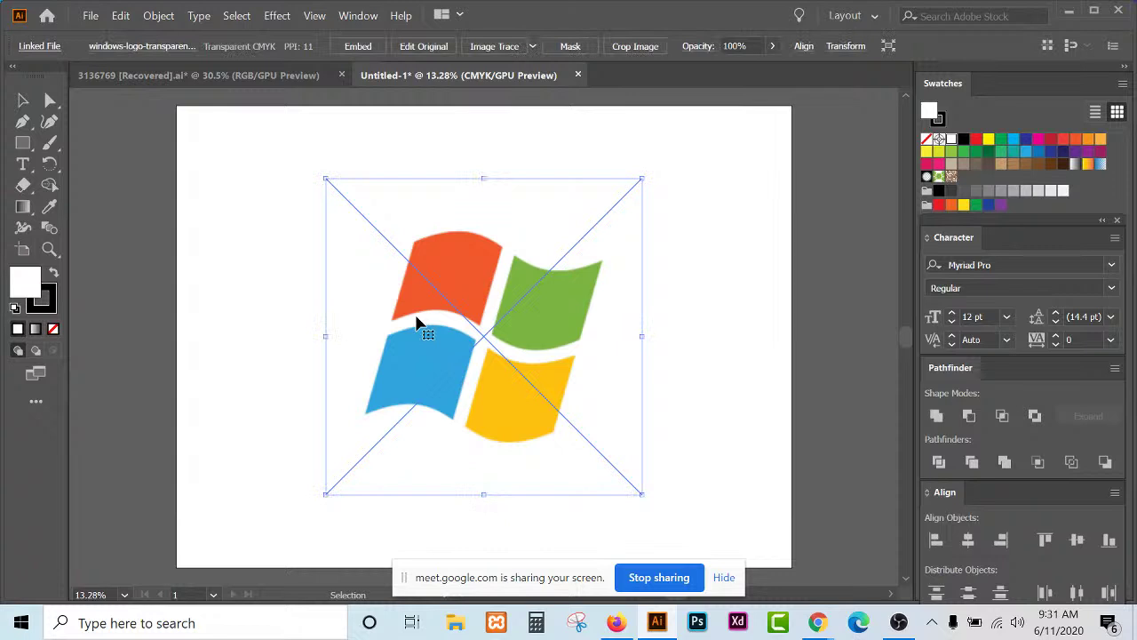
key(ctrl+shift+a)
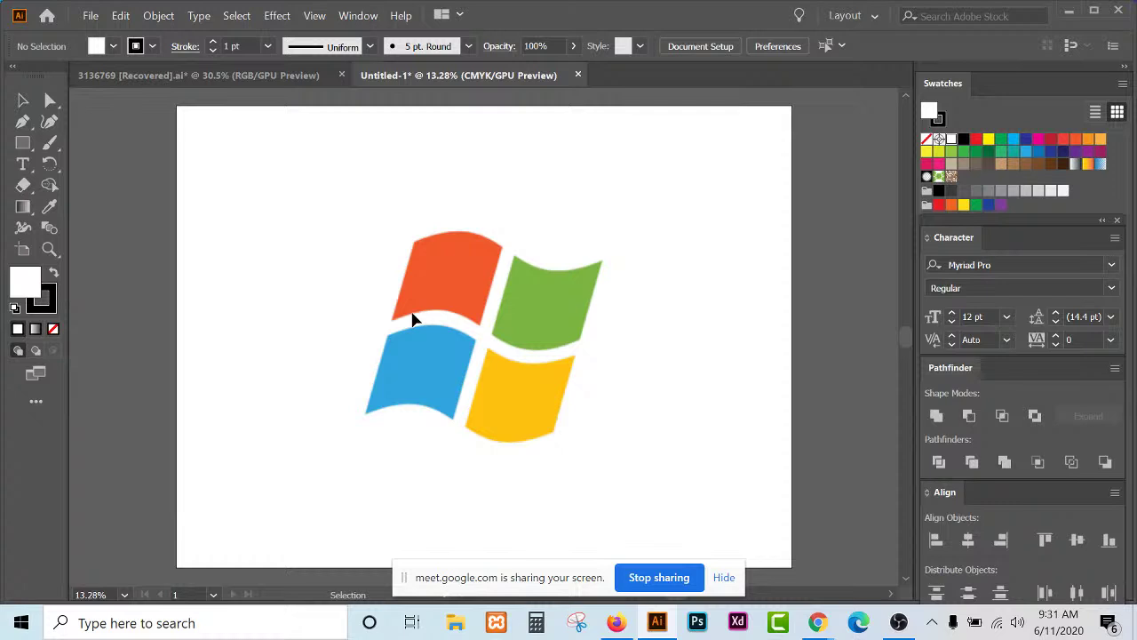
Start tracing the blue pane with the Pen tool, drawing its straight left edge from the lower-left to the upper-left corner.
scroll(442, 332, up, 2)
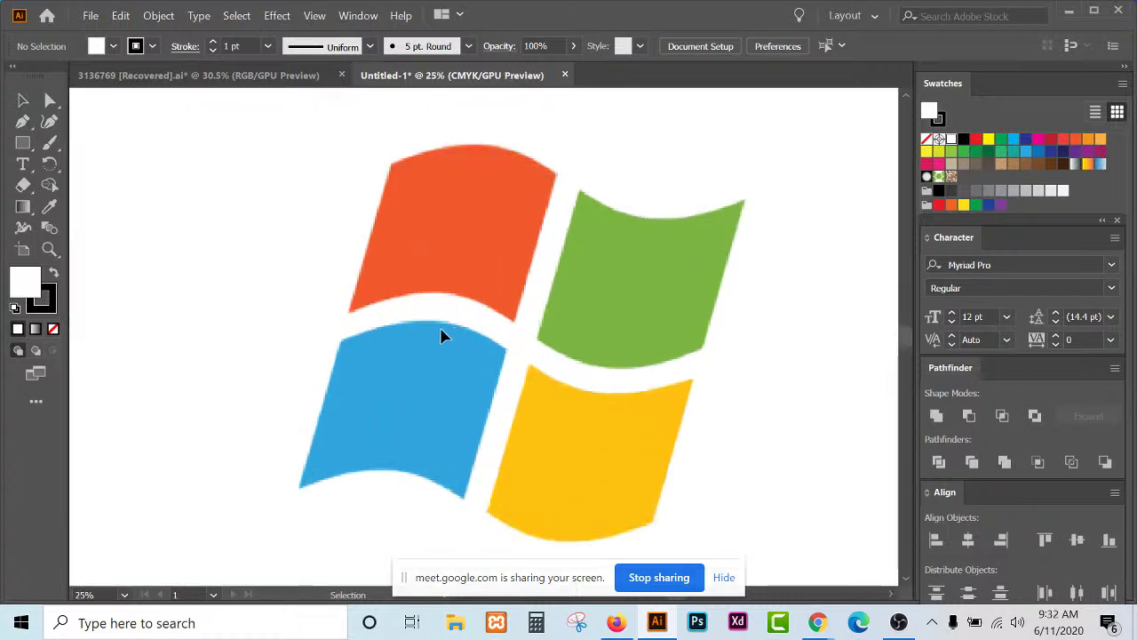
drag(30, 129, 80, 139)
scroll(322, 505, up, 4)
key(p)
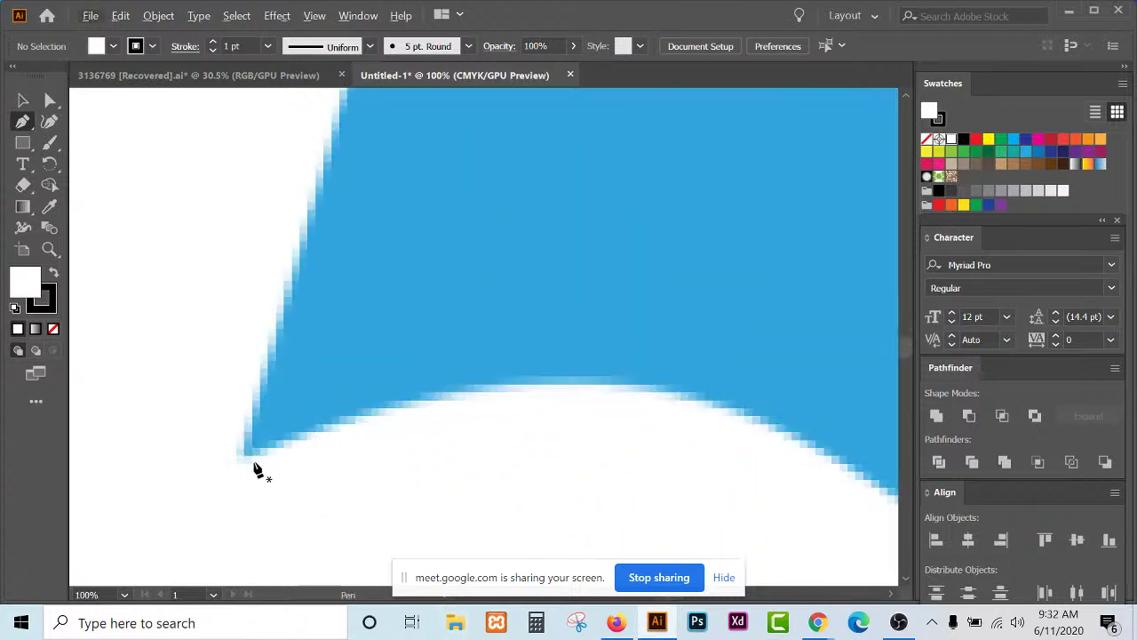
click(246, 461)
scroll(241, 454, down, 5)
drag(237, 451, 277, 384)
scroll(262, 354, up, 3)
click(276, 377)
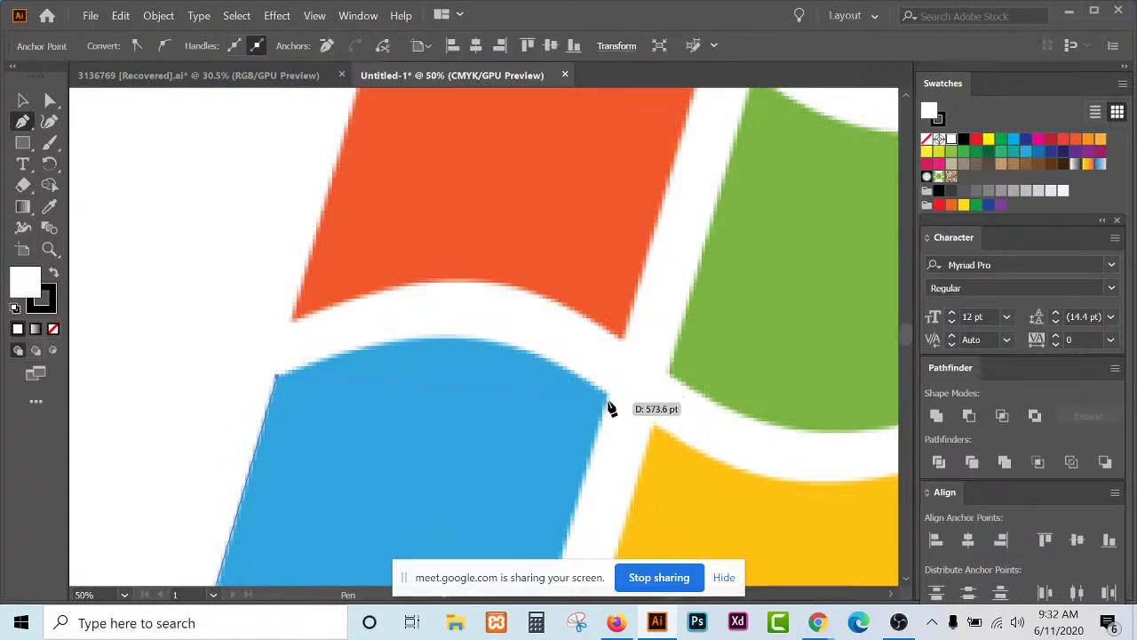
Continue the blue pane's path along its curved top edge and straight right edge, with a sharp corner at the upper right.
drag(607, 397, 730, 523)
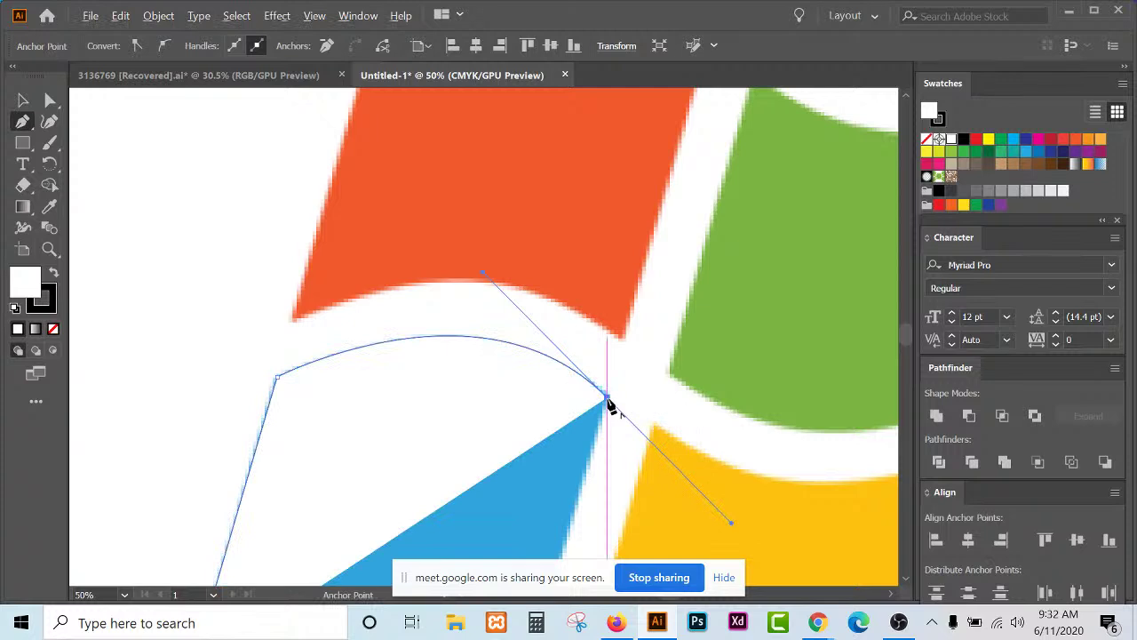
alt+click(608, 398)
scroll(610, 421, down, 3)
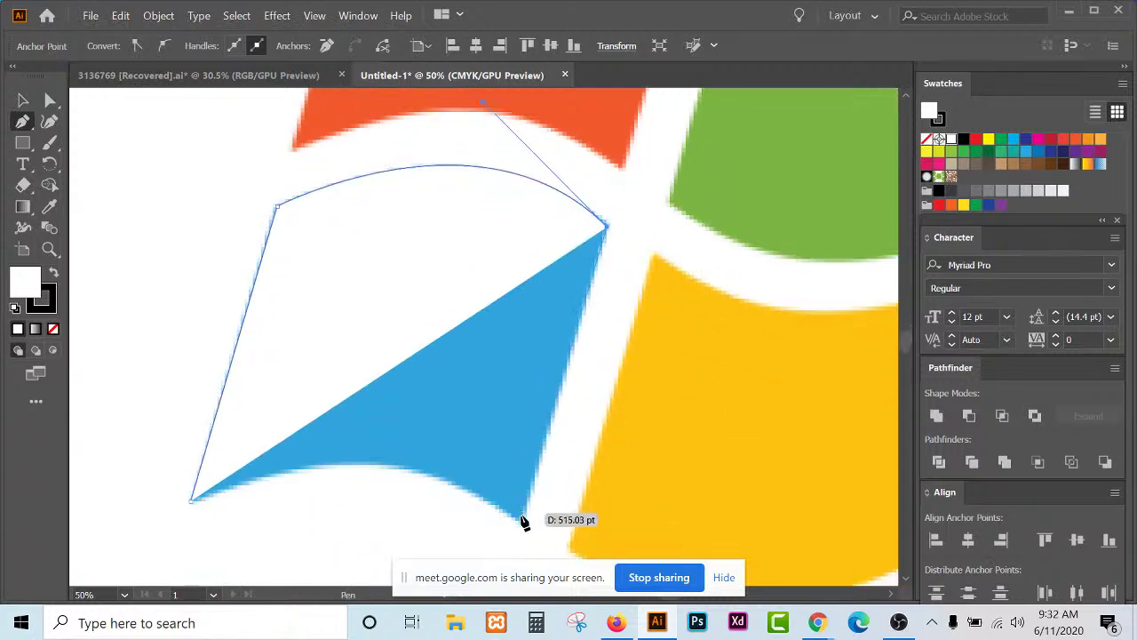
scroll(524, 511, down, 1)
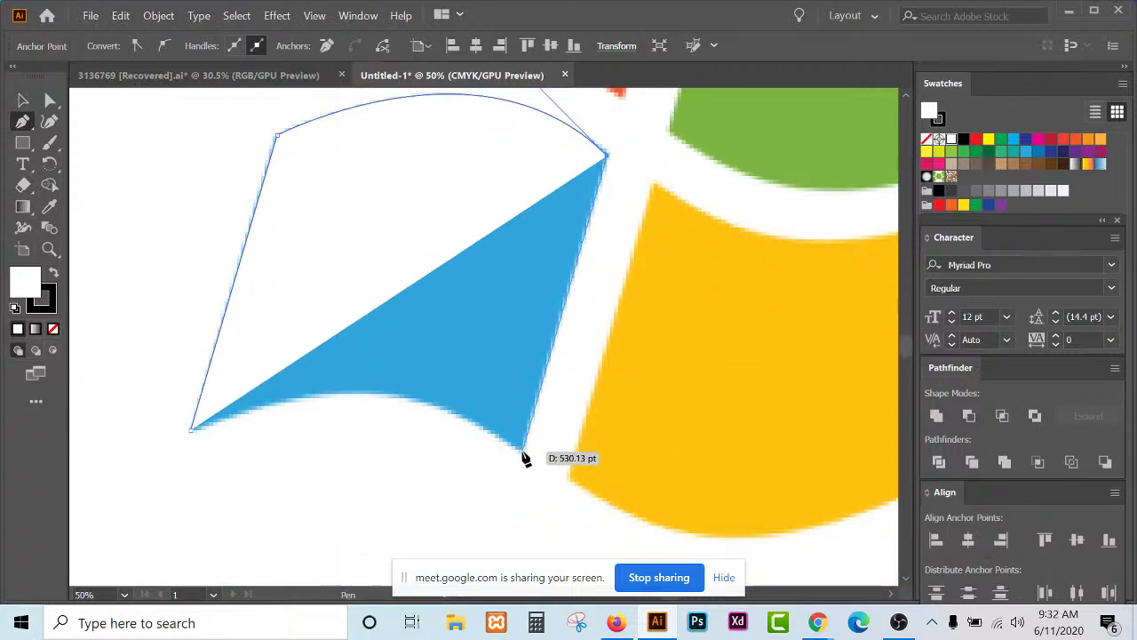
click(523, 452)
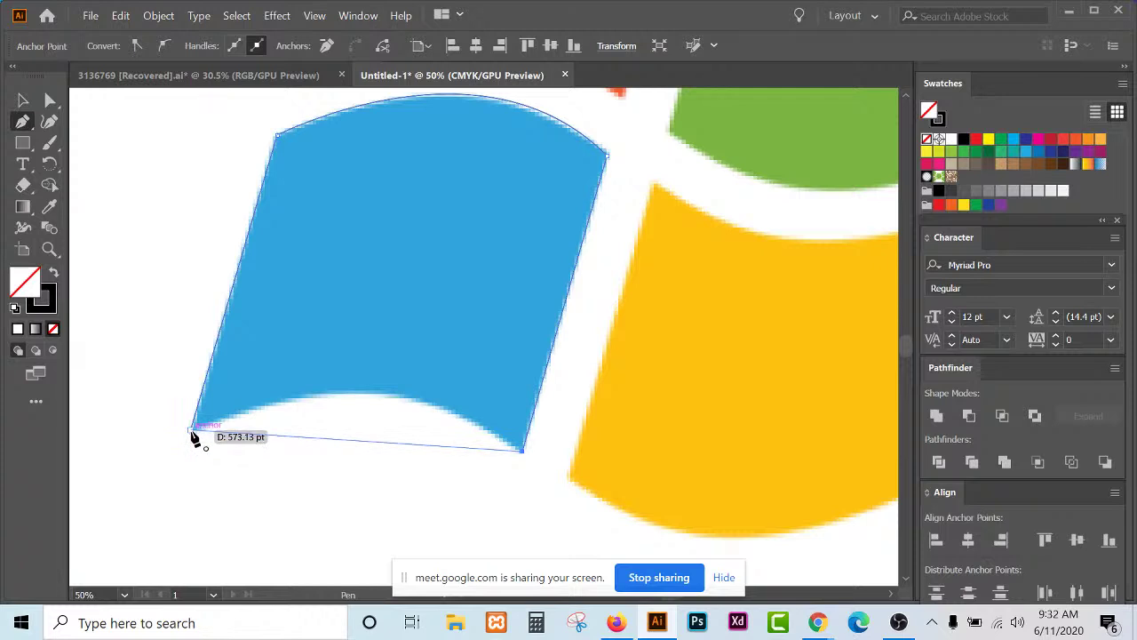
Close the blue pane's path along its curved bottom edge and fill it with the blue sampled from the logo.
drag(192, 435, 169, 533)
click(50, 206)
click(632, 225)
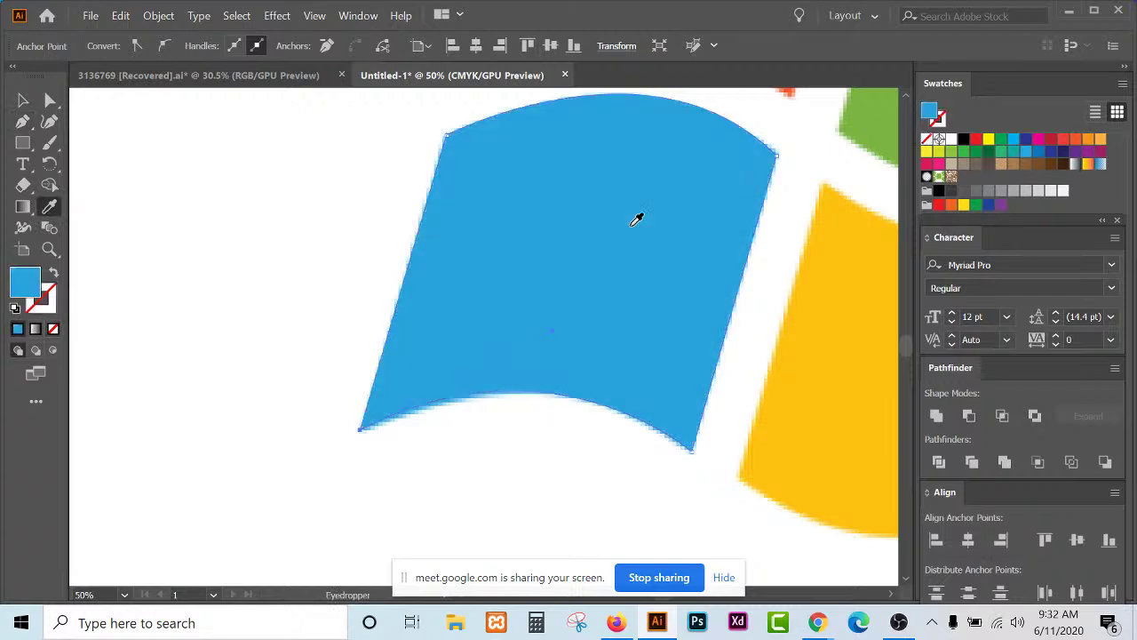
Trace the orange pane's straight left edge, curved top edge and straight right edge with the Pen tool.
scroll(377, 347, down, 5)
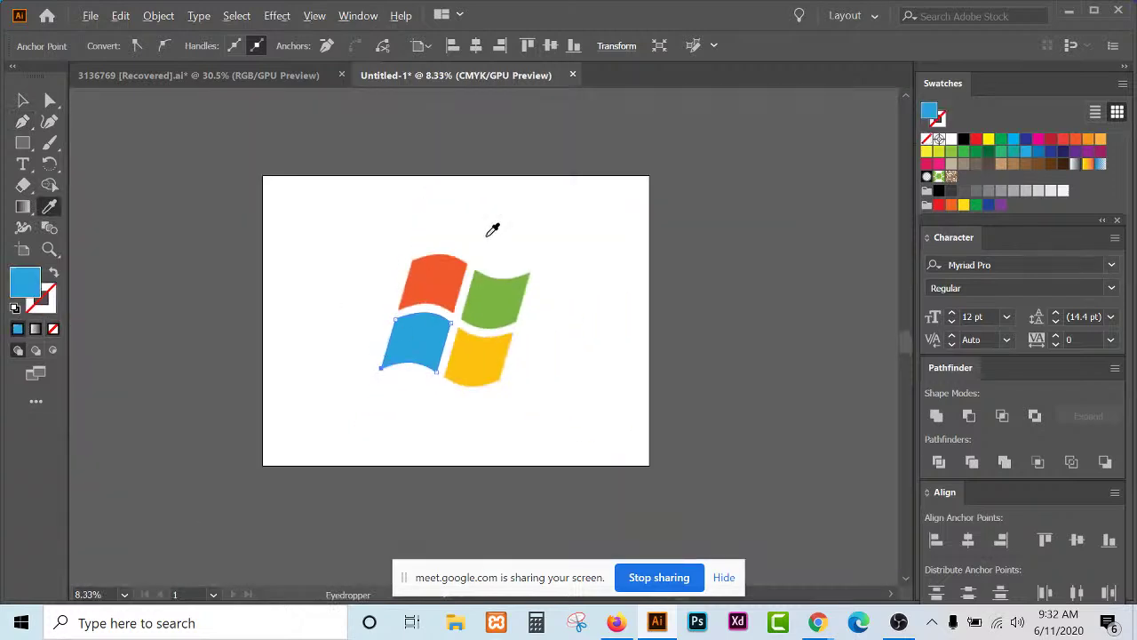
scroll(439, 255, up, 4)
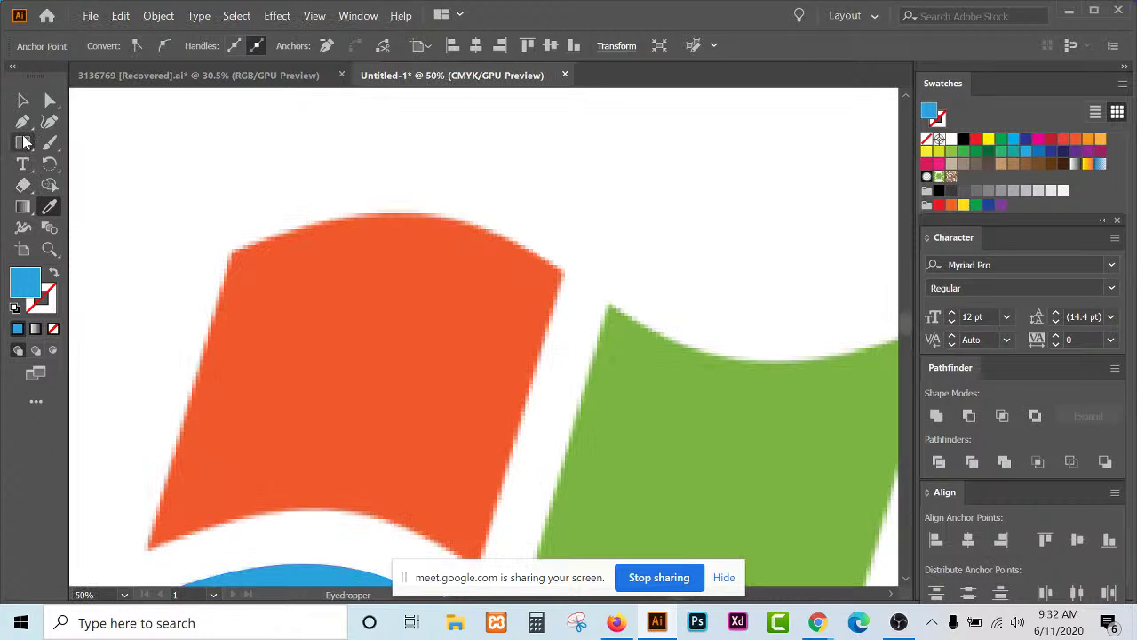
click(23, 122)
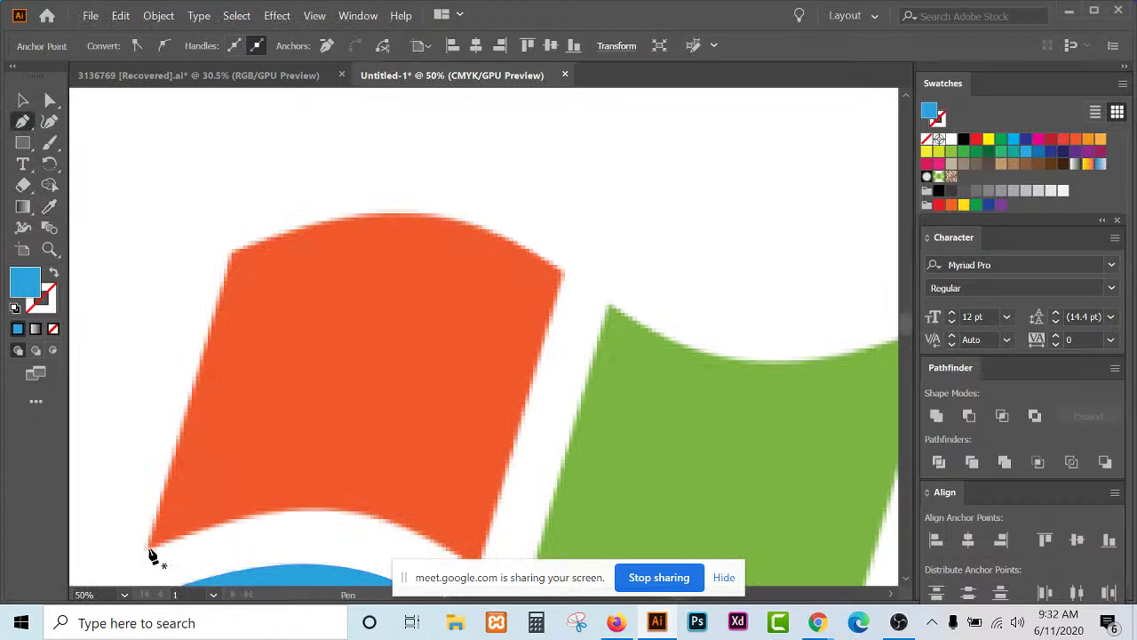
click(232, 252)
drag(563, 270, 718, 397)
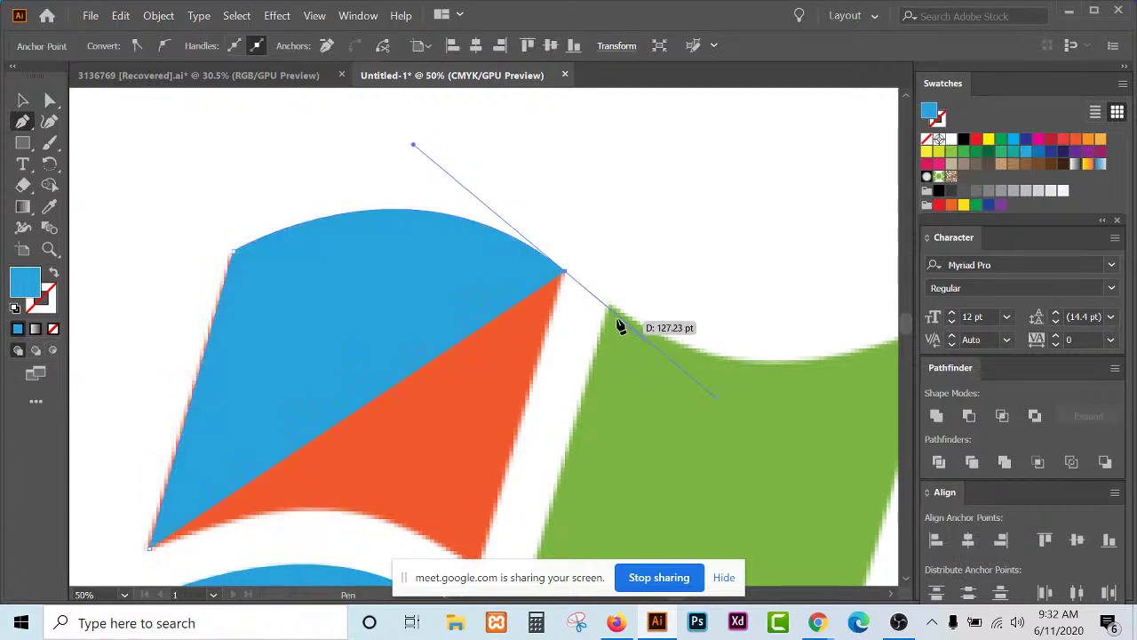
click(568, 278)
scroll(538, 315, down, 2)
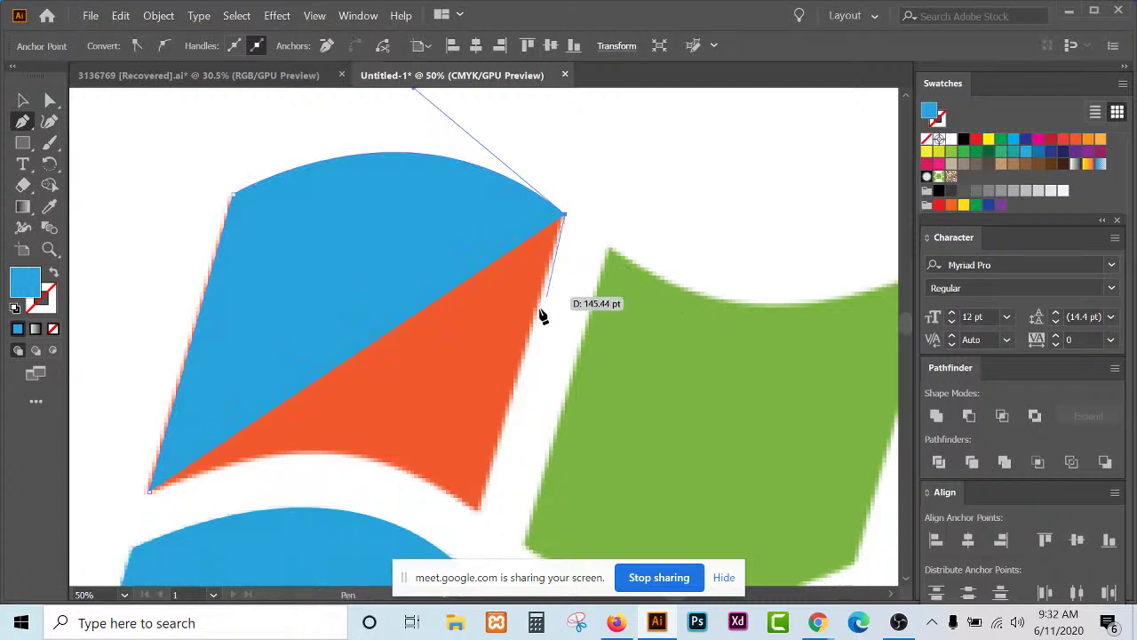
click(478, 512)
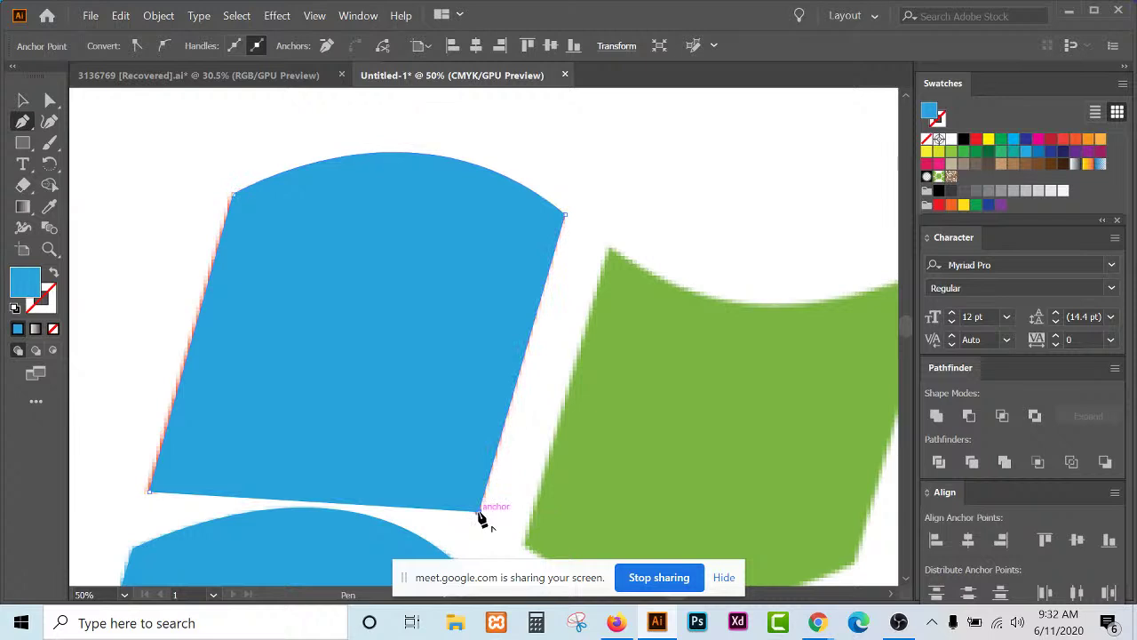
Close the orange pane's path along its curved bottom edge and fill it with the orange sampled from the logo.
click(926, 139)
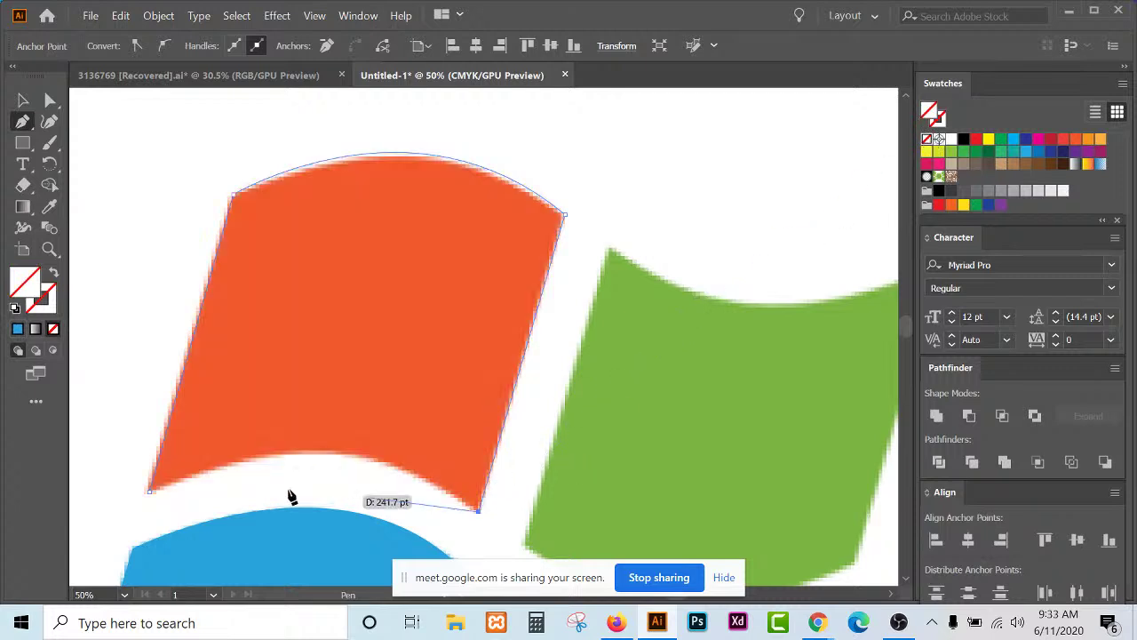
scroll(216, 464, down, 3)
drag(151, 409, 186, 508)
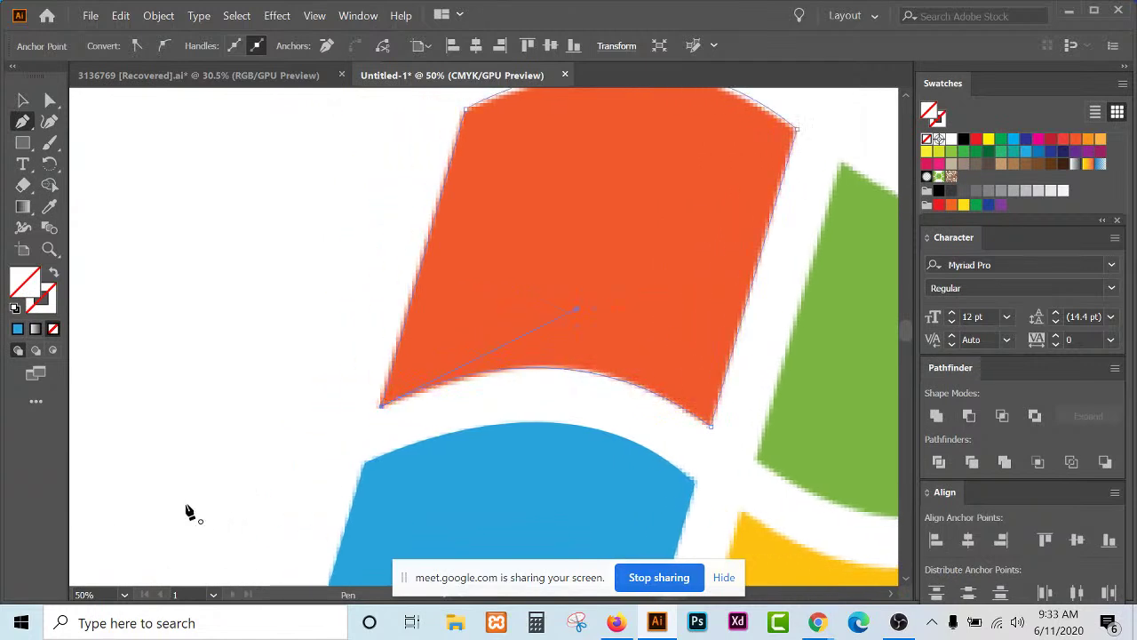
click(49, 206)
click(586, 200)
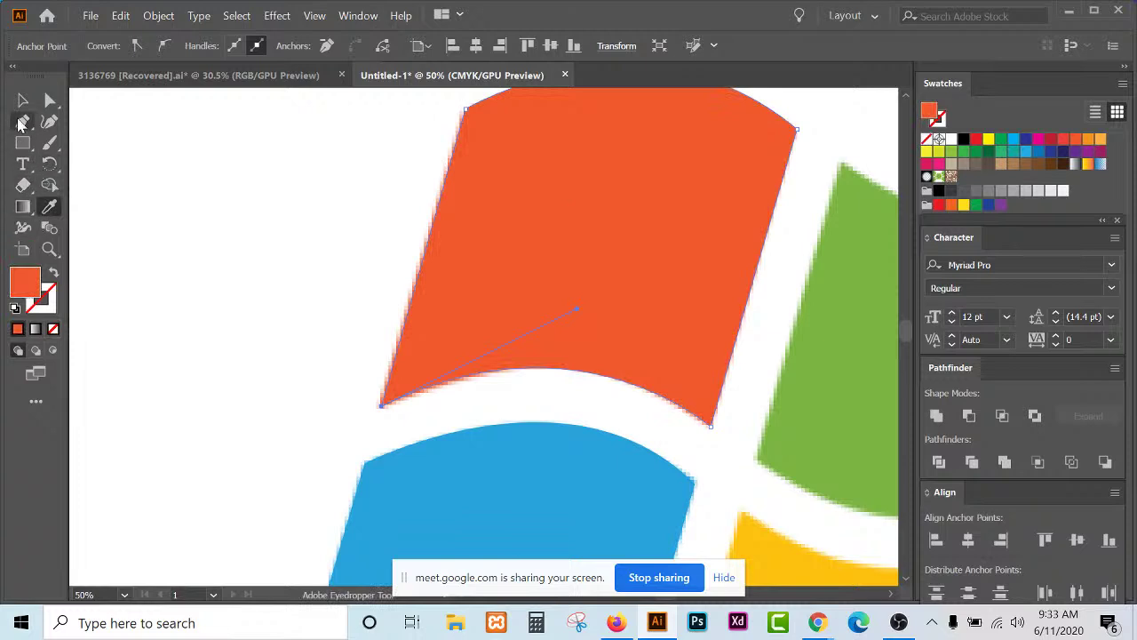
Trace the green pane's straight left edge, curved bottom edge and straight right edge with the Pen tool.
click(23, 123)
scroll(157, 292, down, 3)
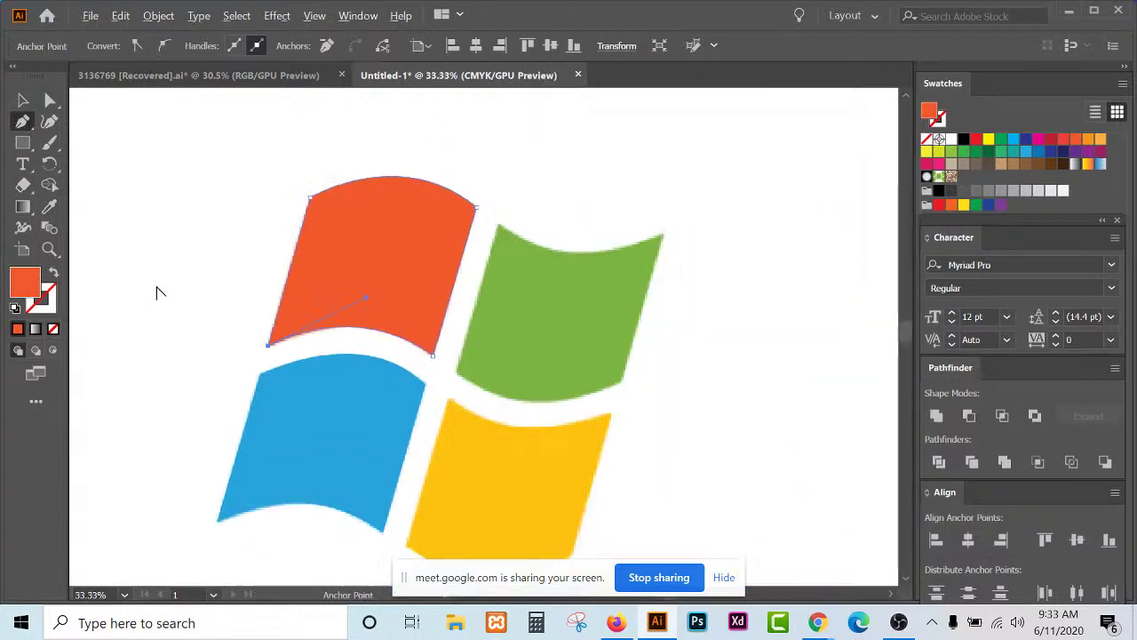
scroll(326, 287, up, 2)
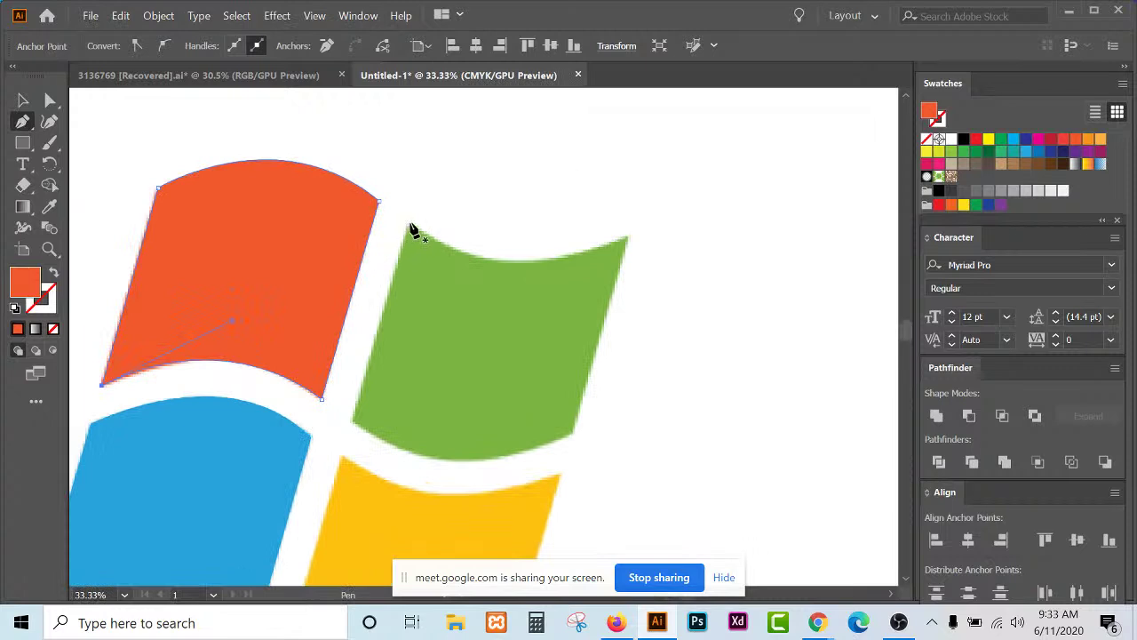
click(409, 222)
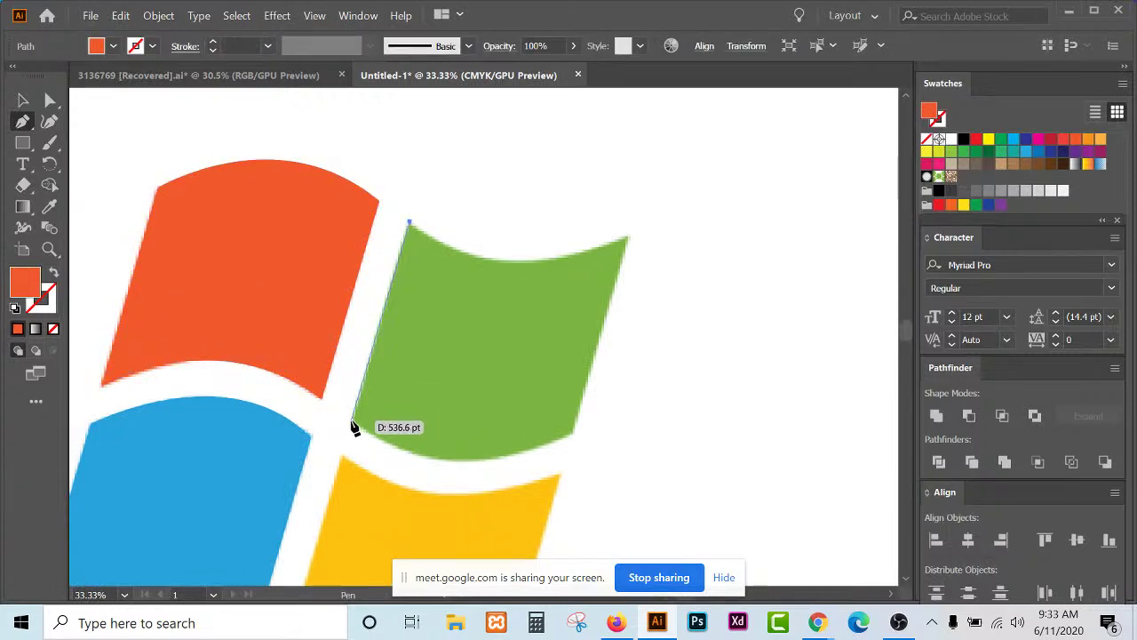
click(354, 421)
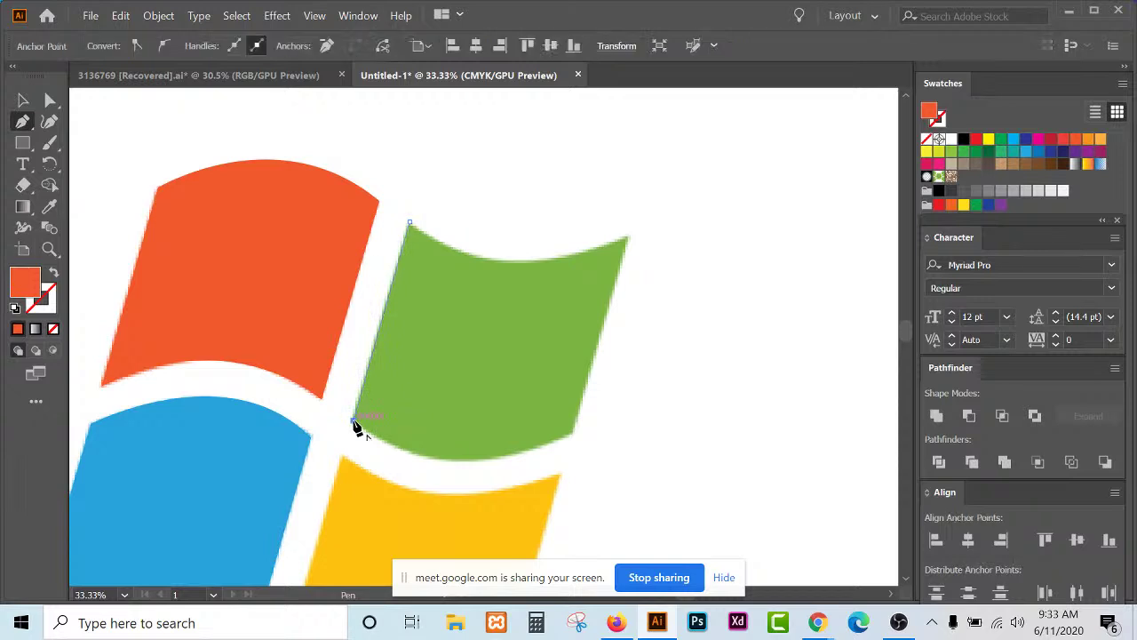
drag(574, 435, 711, 365)
click(574, 435)
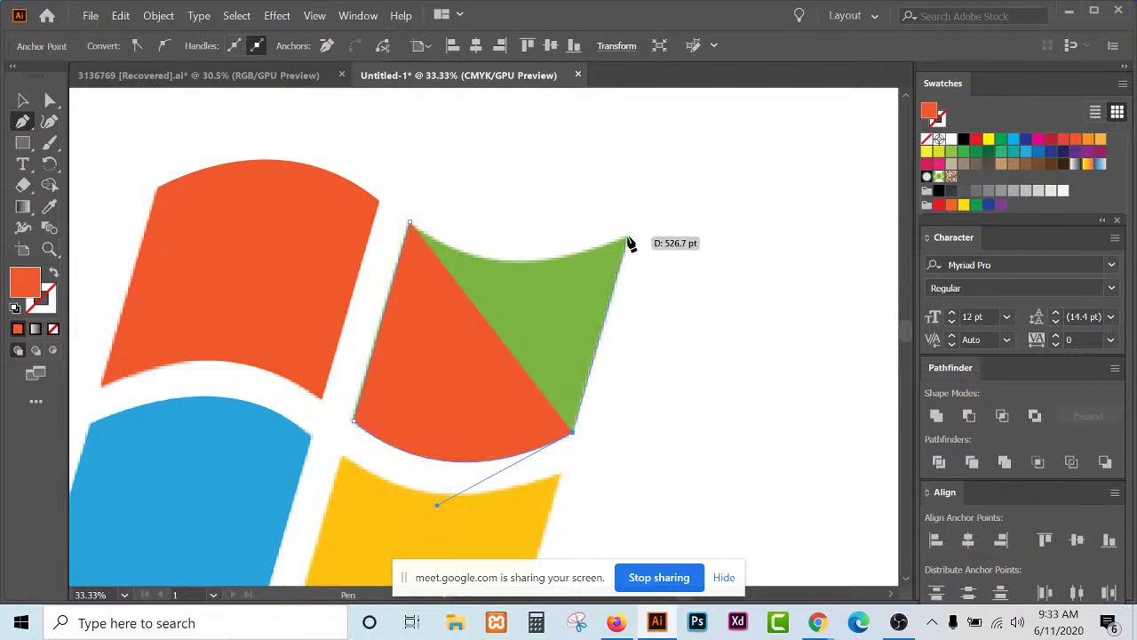
click(627, 240)
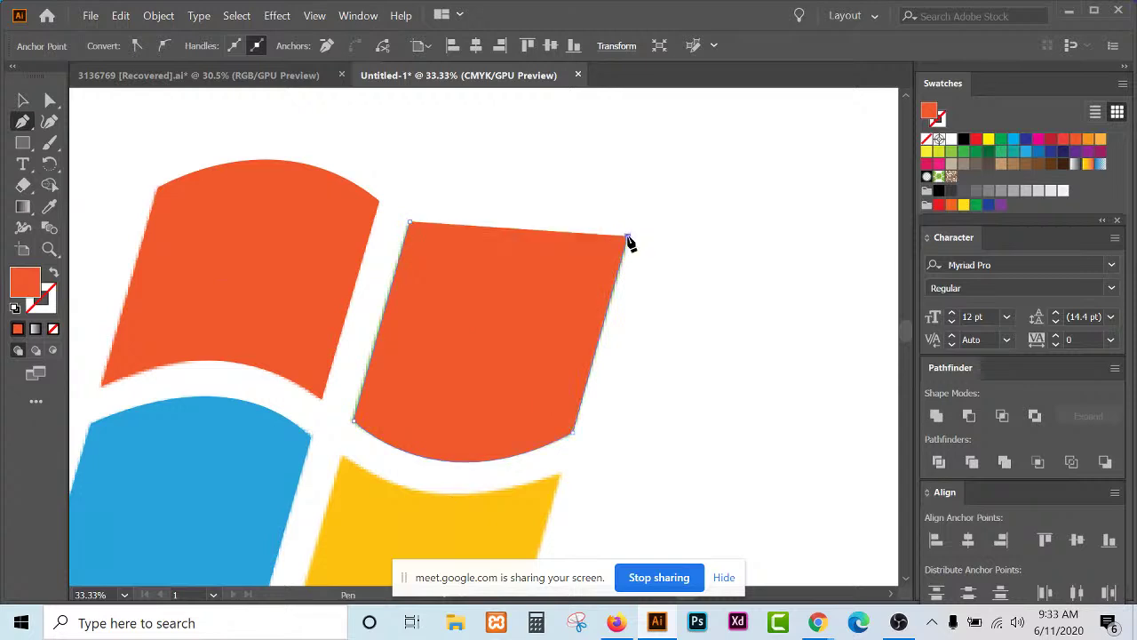
Close the green pane's path along its curved top edge and fill it with the green sampled from the logo.
click(927, 140)
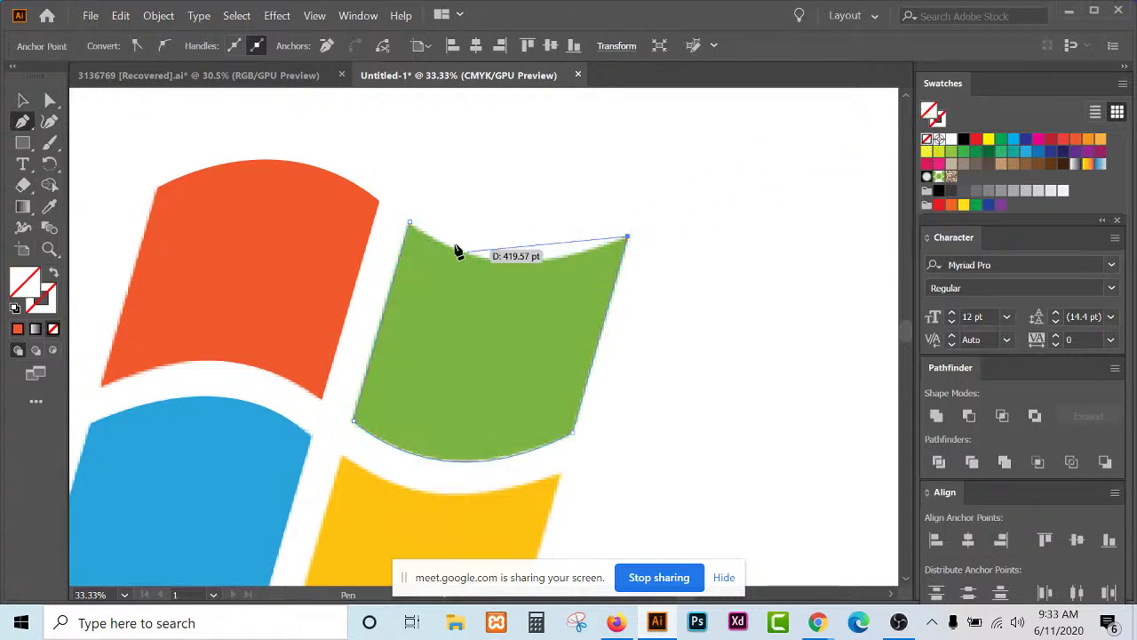
drag(408, 224, 317, 140)
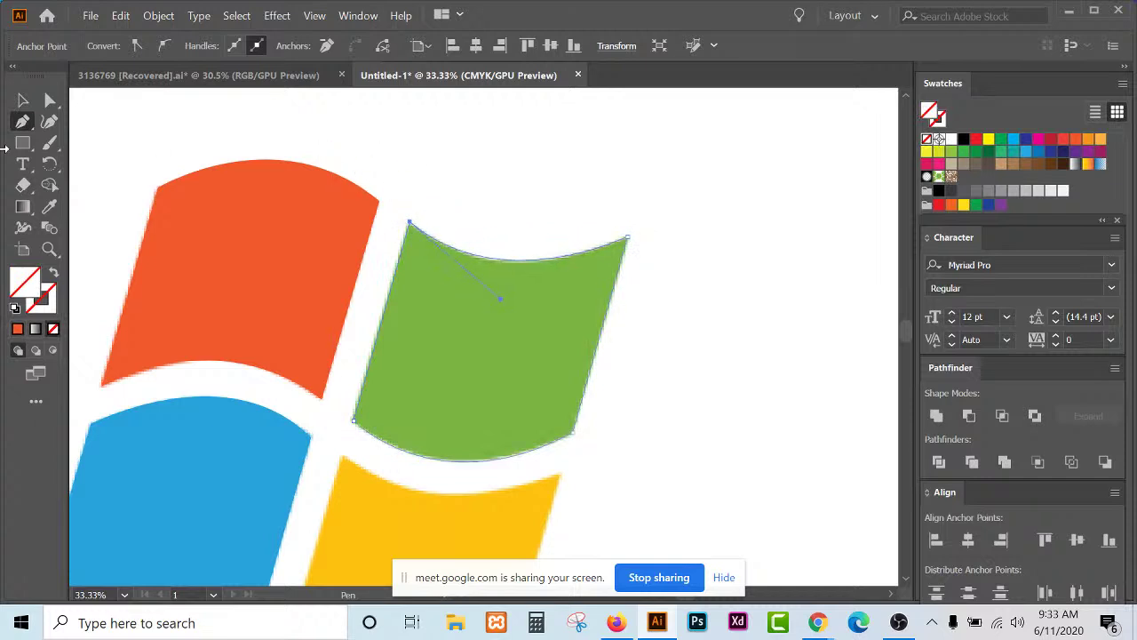
click(48, 209)
click(418, 304)
scroll(459, 315, down, 5)
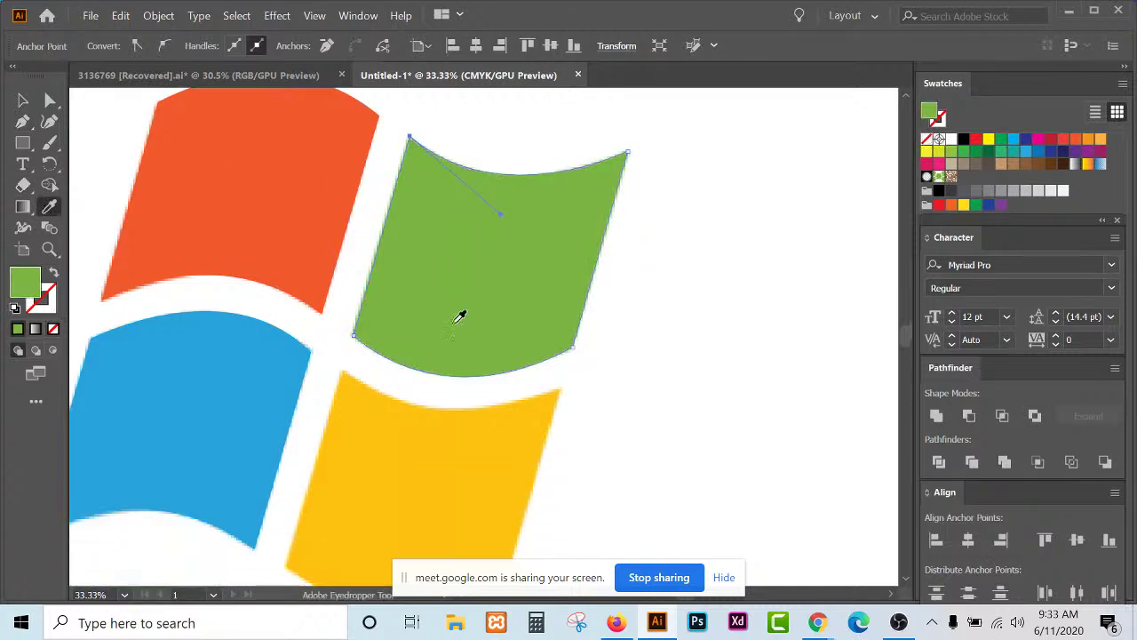
Trace the yellow pane's straight left edge, curved bottom edge and straight right edge with the Pen tool, removing the green fill.
scroll(460, 315, down, 1)
click(23, 124)
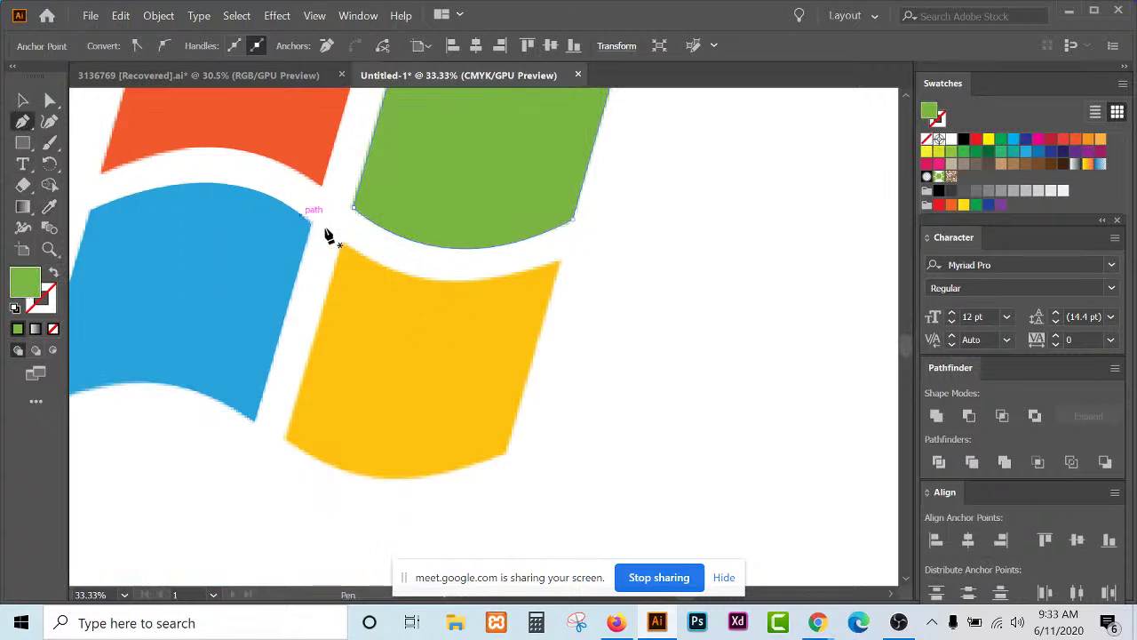
click(340, 242)
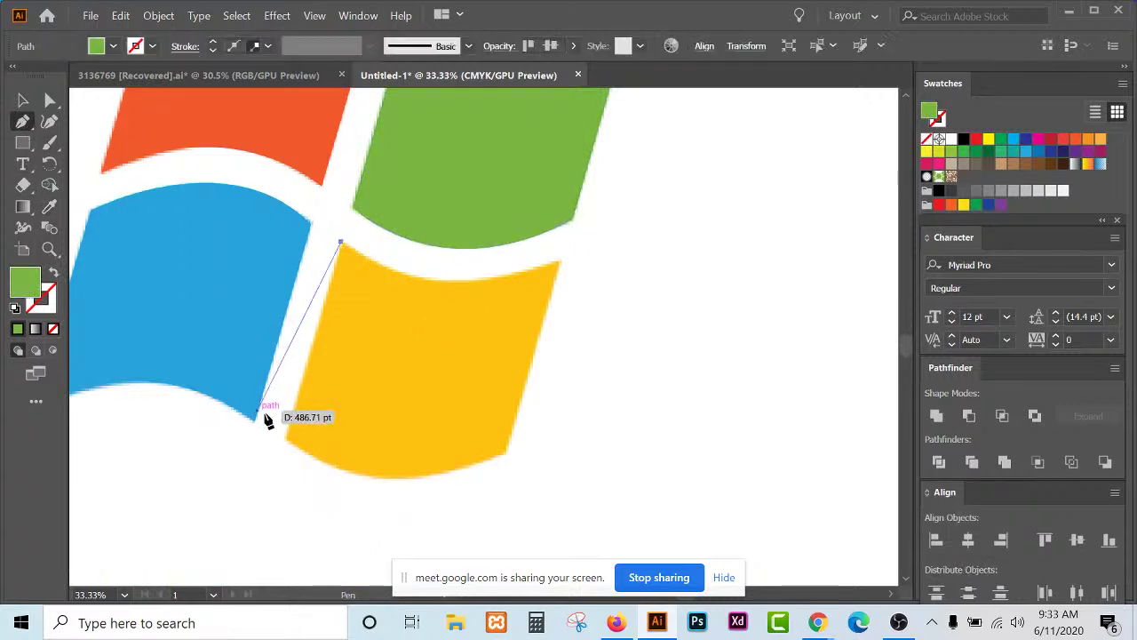
click(284, 439)
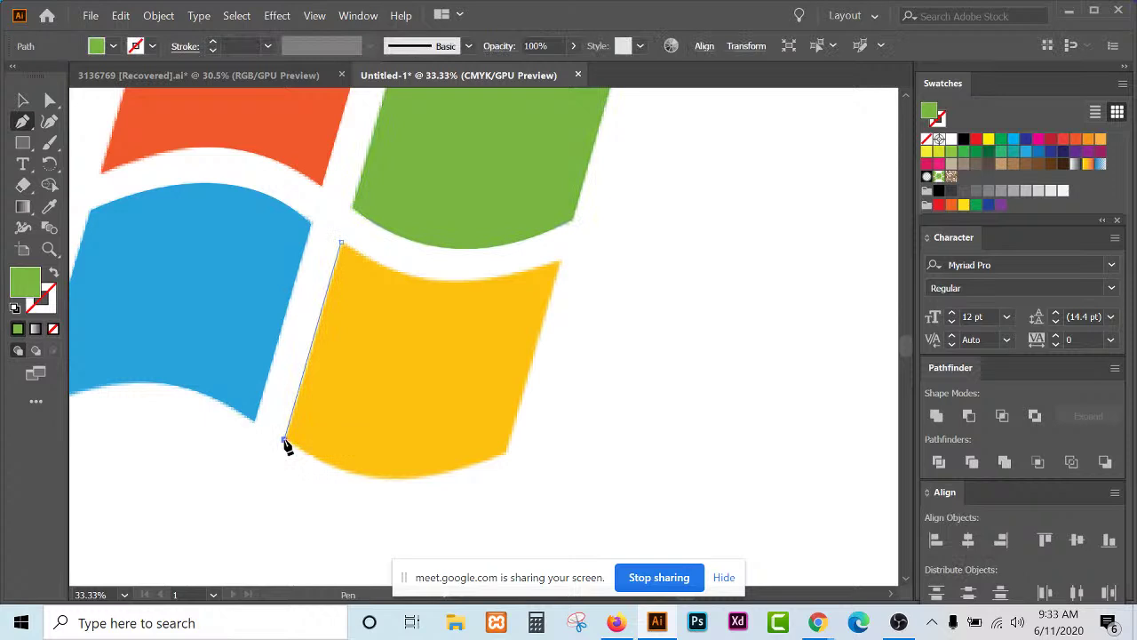
drag(505, 452, 647, 381)
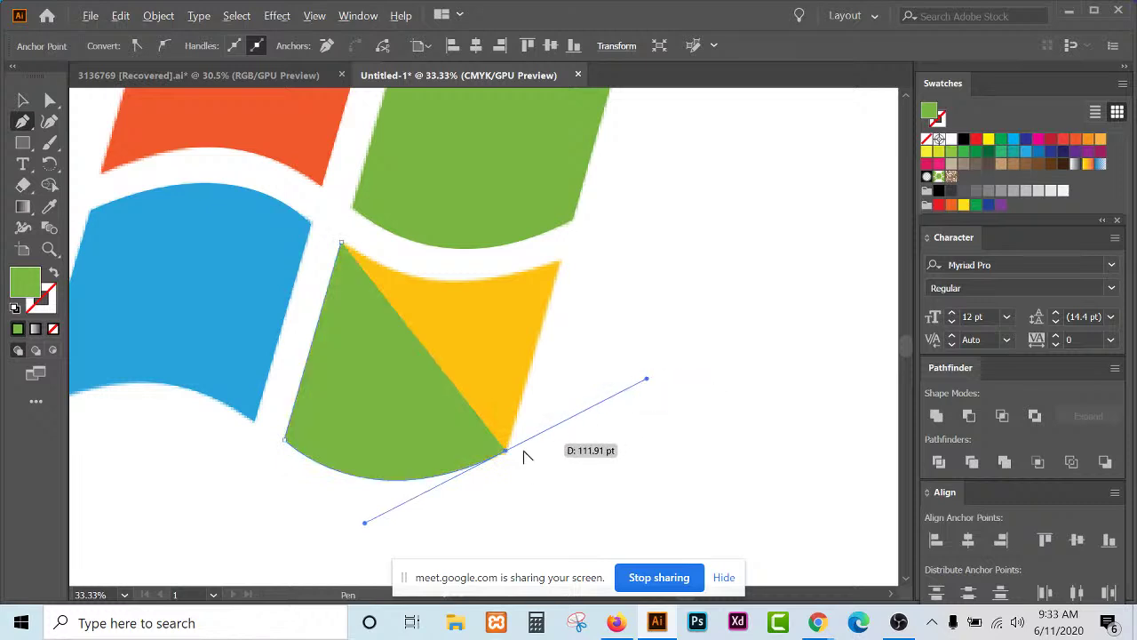
click(507, 453)
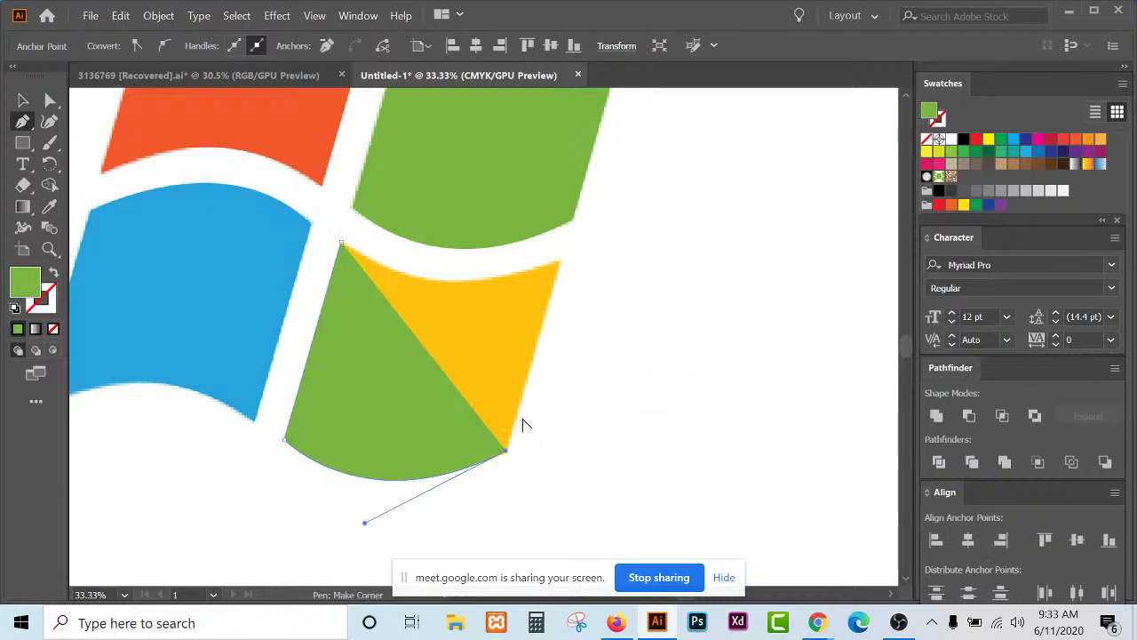
click(560, 260)
key(slash)
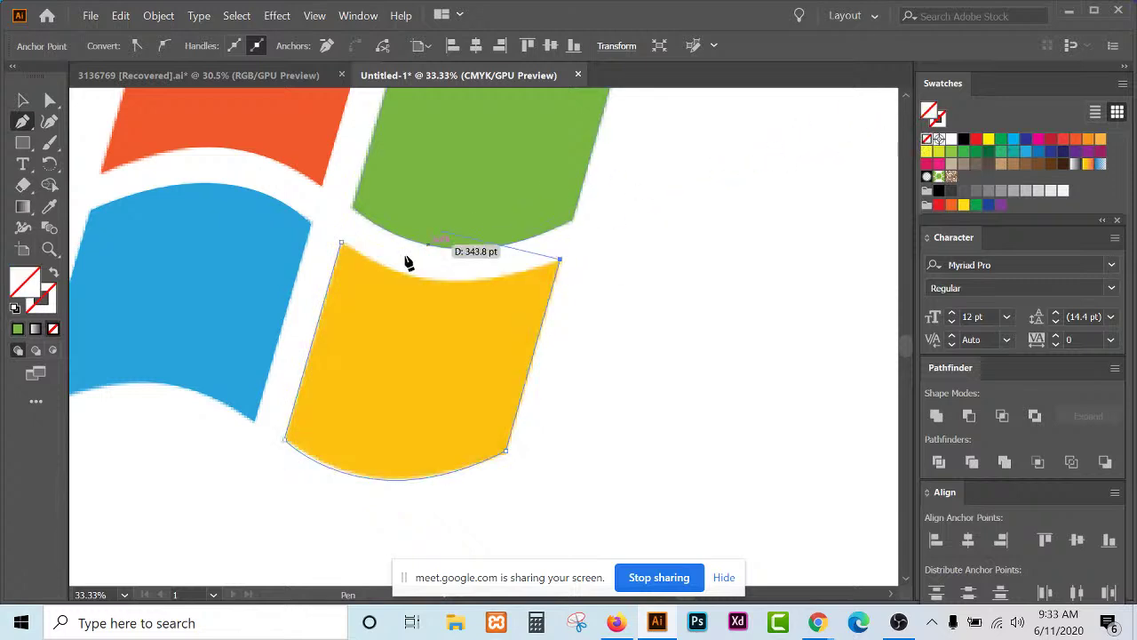
Close the yellow pane's path along its curved top edge and fill it with the yellow sampled from the logo.
drag(341, 243, 238, 157)
click(49, 206)
click(436, 328)
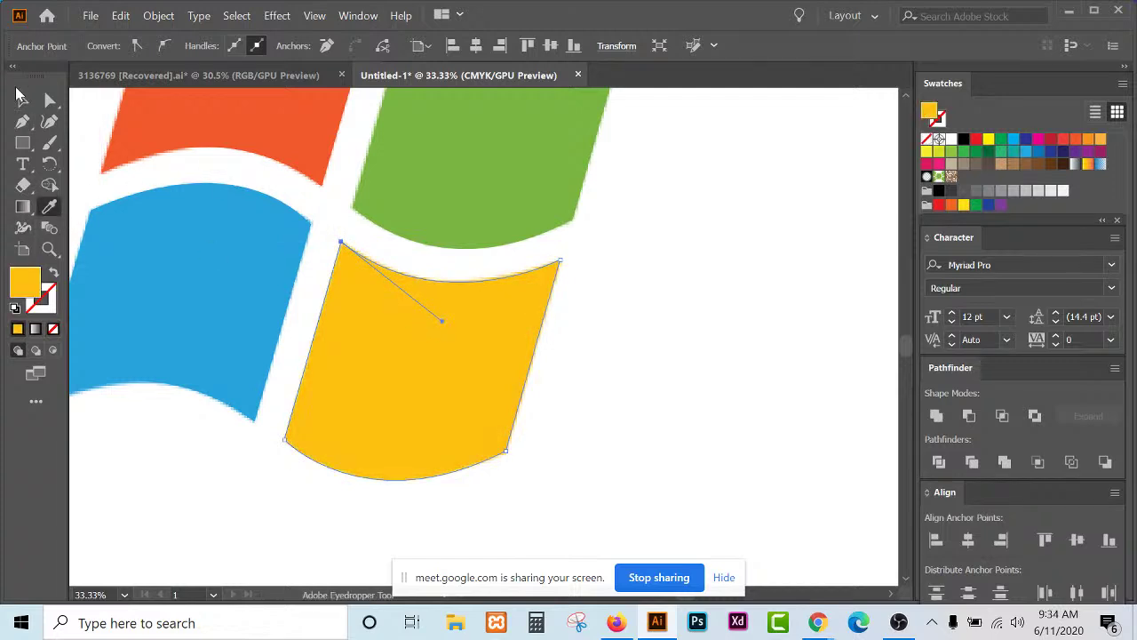
Select the four traced panes together and move them to the right, off the reference logo.
key(v)
scroll(476, 394, down, 3)
drag(328, 220, 514, 348)
drag(465, 304, 678, 334)
click(548, 230)
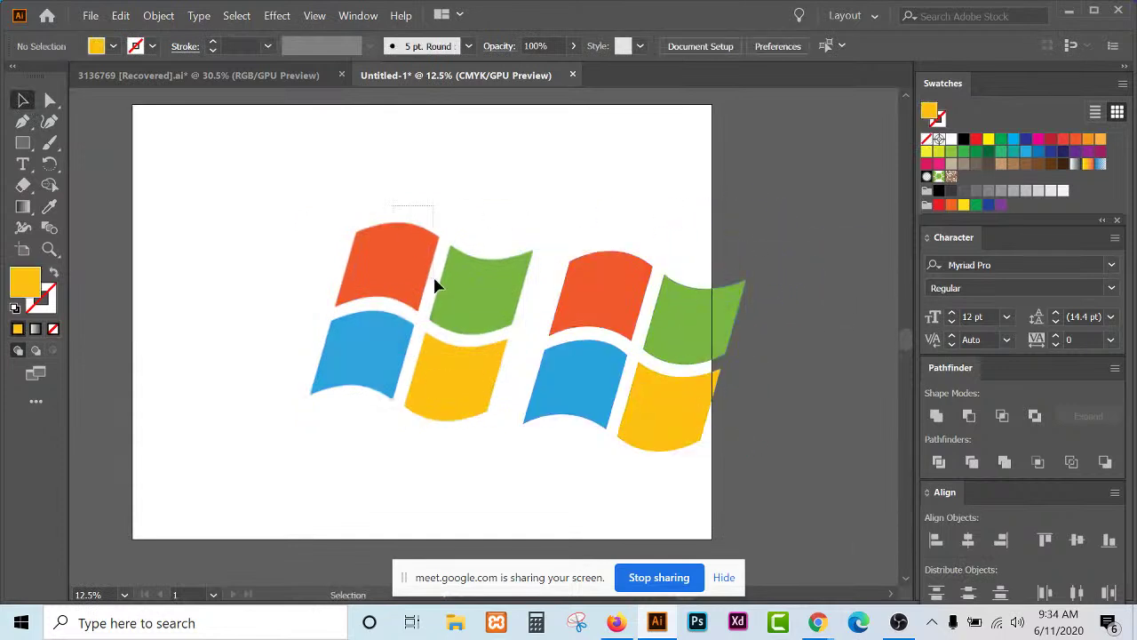
Move the linked reference logo to the artboard's left half and place the four traced panes beside it, inside the right edge.
click(440, 272)
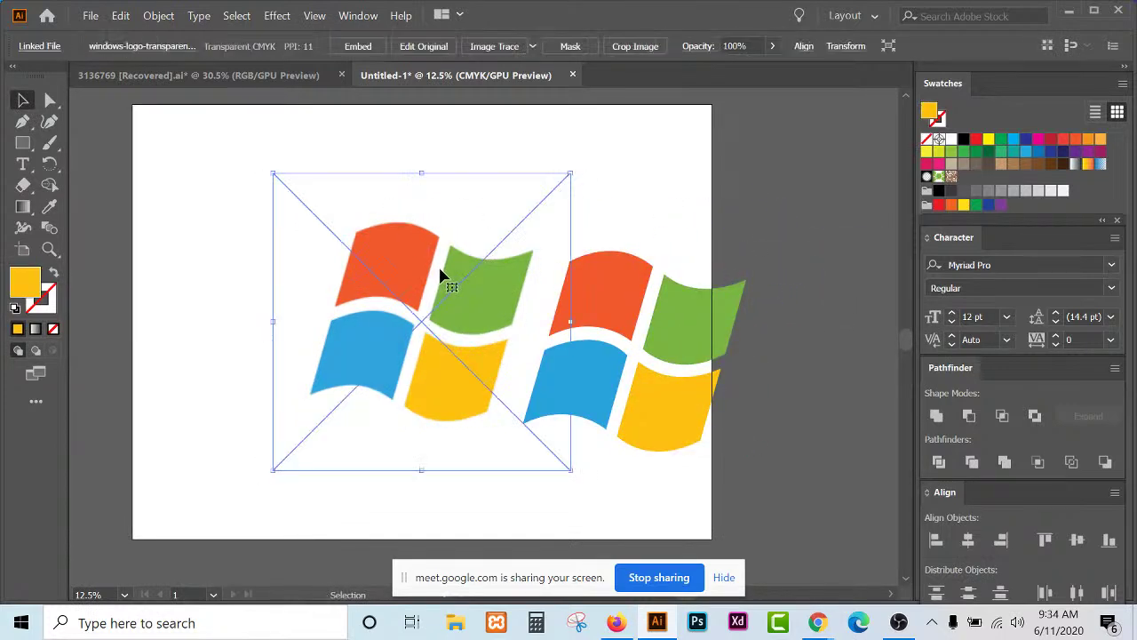
drag(440, 272, 178, 237)
drag(525, 203, 684, 440)
drag(705, 358, 653, 327)
drag(645, 321, 625, 325)
click(762, 354)
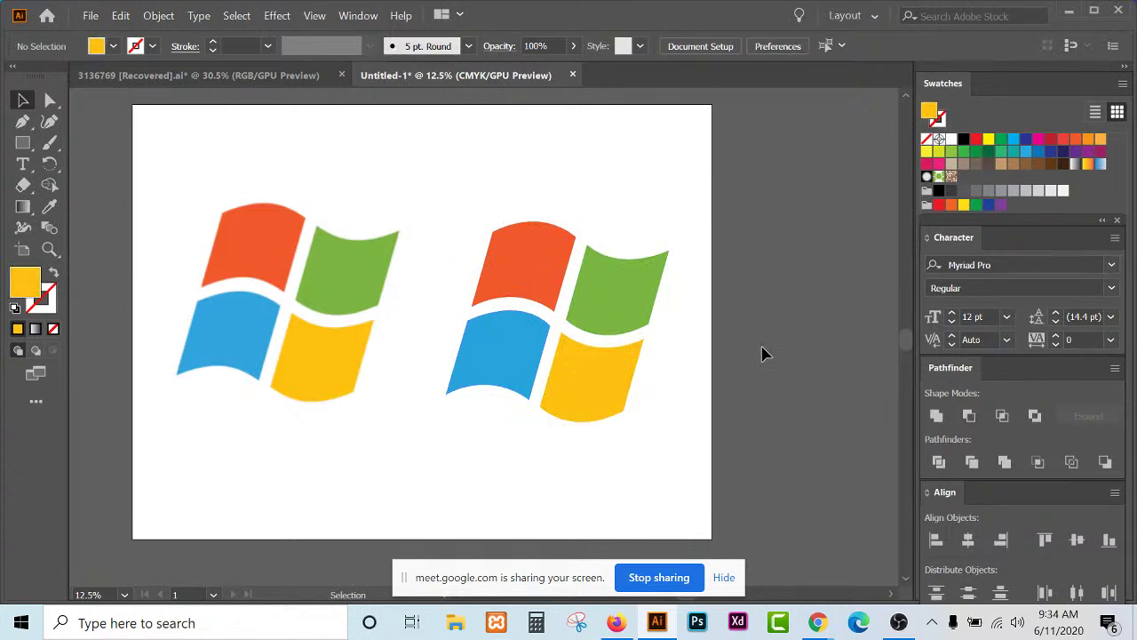
Switch to Firefox and preview the glossy Windows Coloured Logo among the related images.
key(alt+Tab)
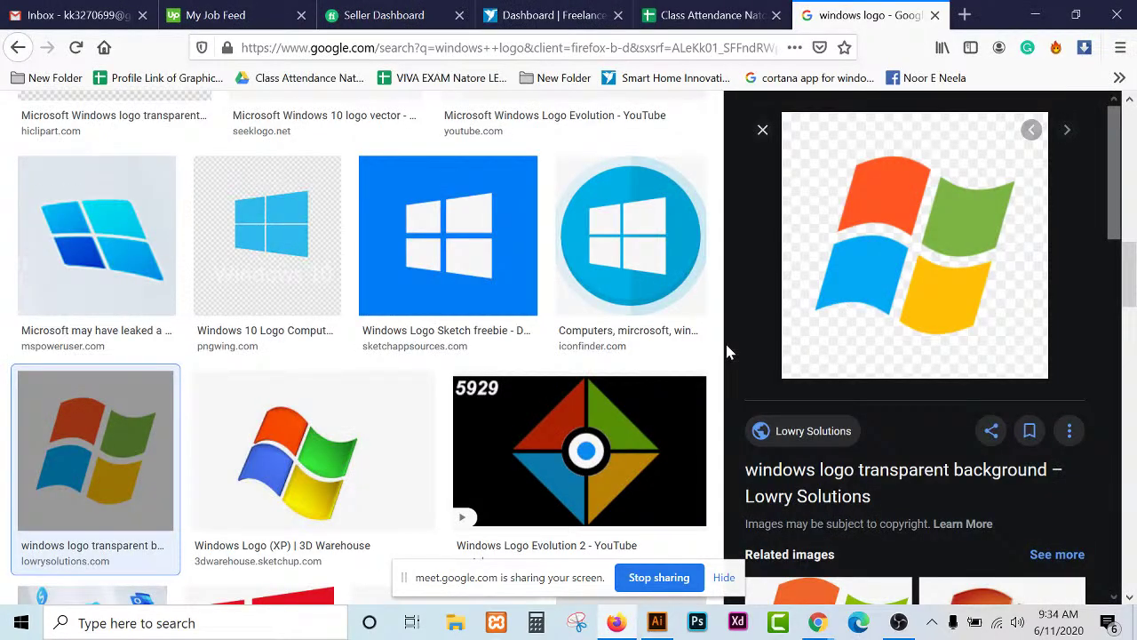
scroll(726, 347, down, 3)
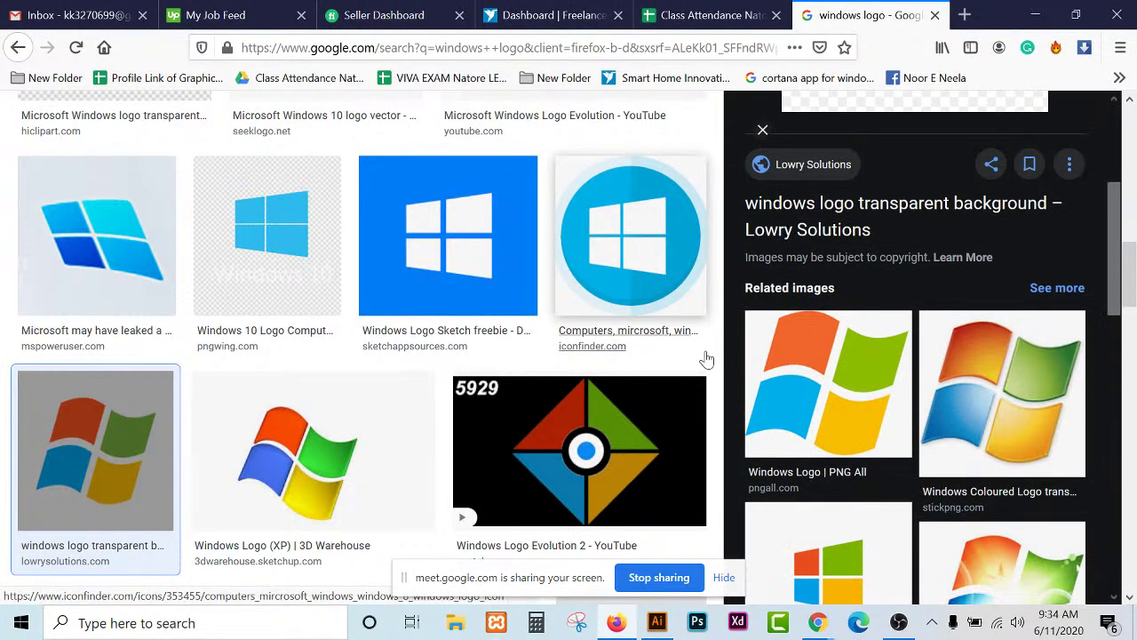
click(1011, 356)
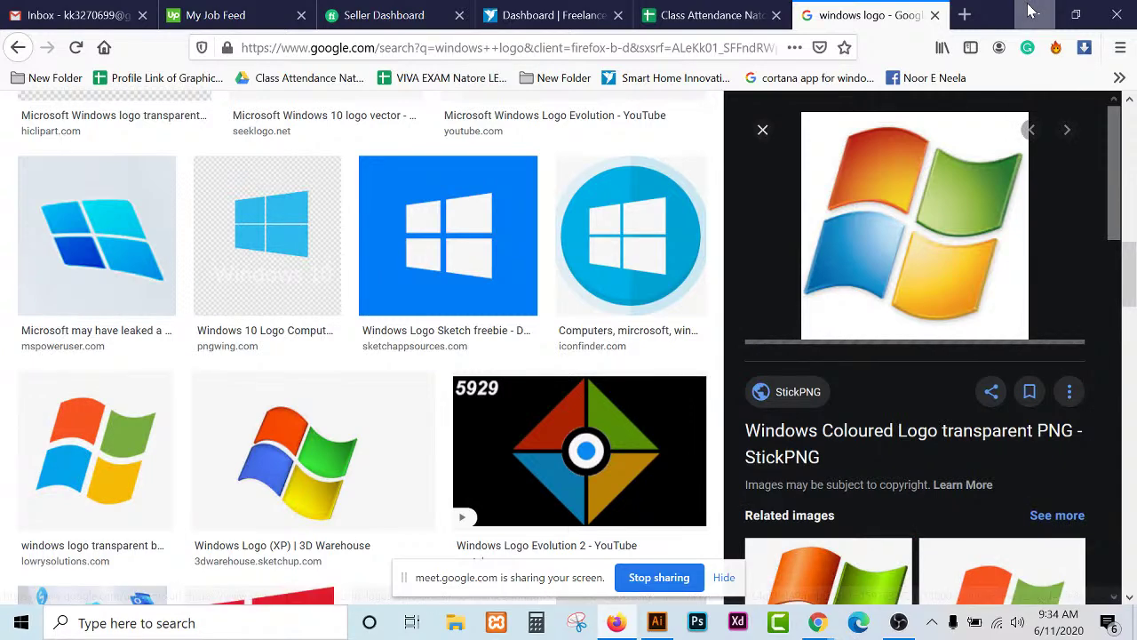
Return to Illustrator and group the four traced panes into one logo.
key(alt+Tab)
click(563, 288)
drag(532, 184, 603, 398)
right_click(604, 392)
click(665, 150)
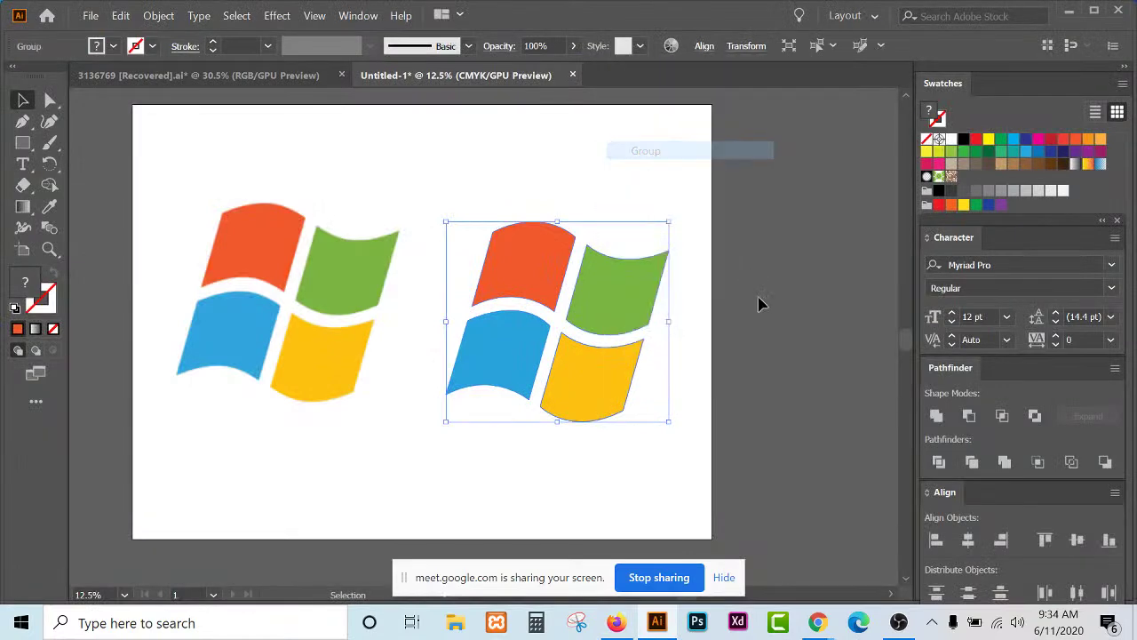
click(721, 287)
Open Save for Web for the artwork and set the image width to 1500 px.
click(90, 15)
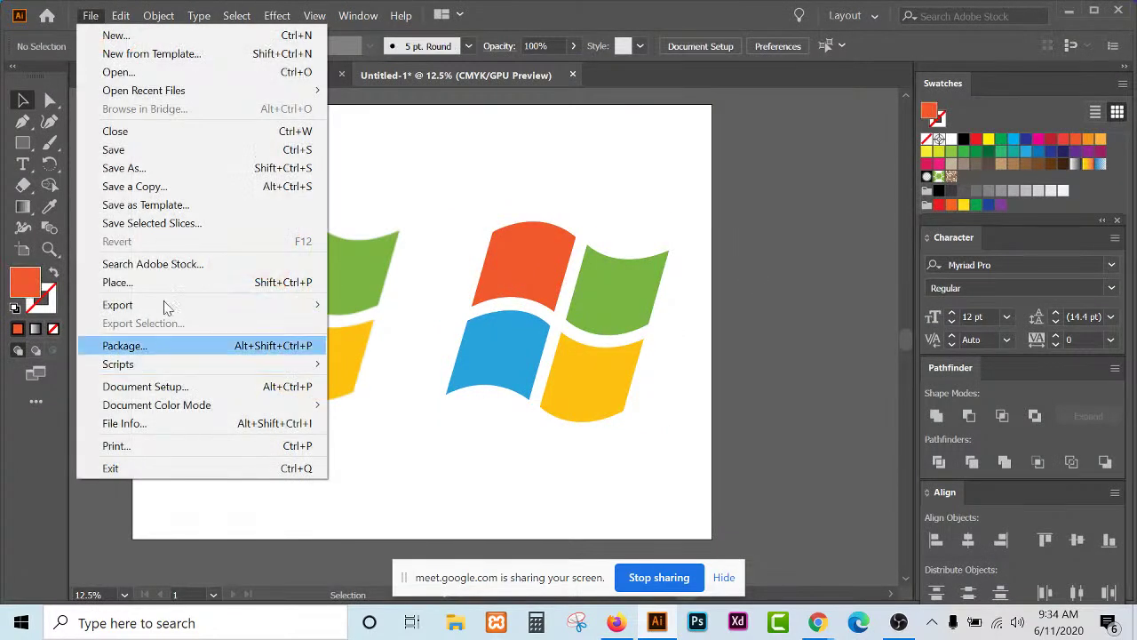
mouse_move(188, 315)
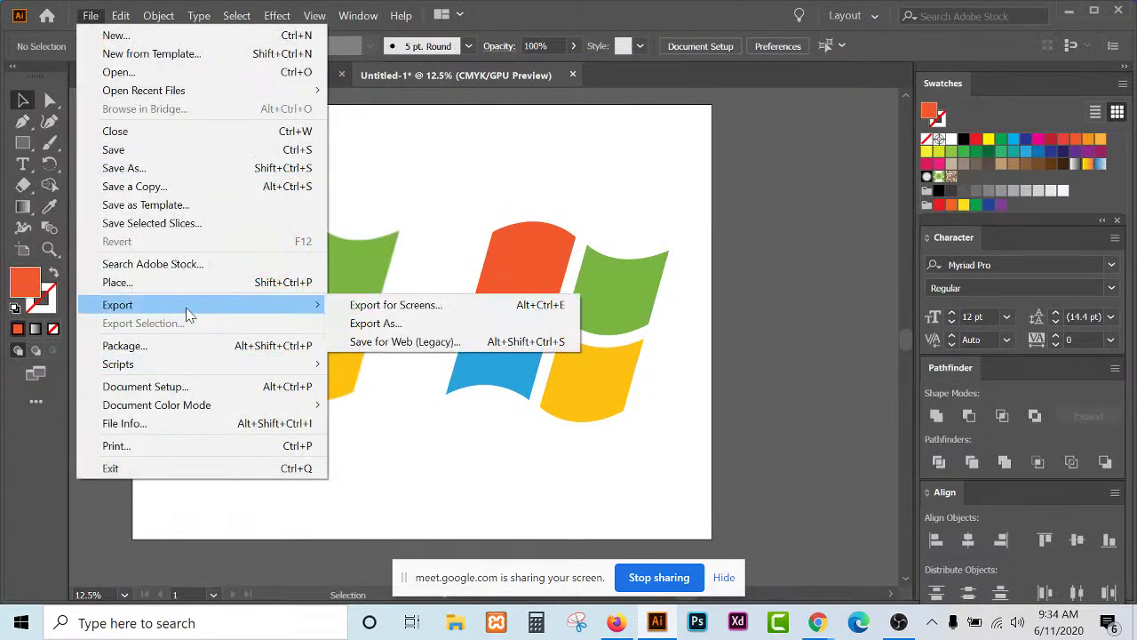
click(527, 342)
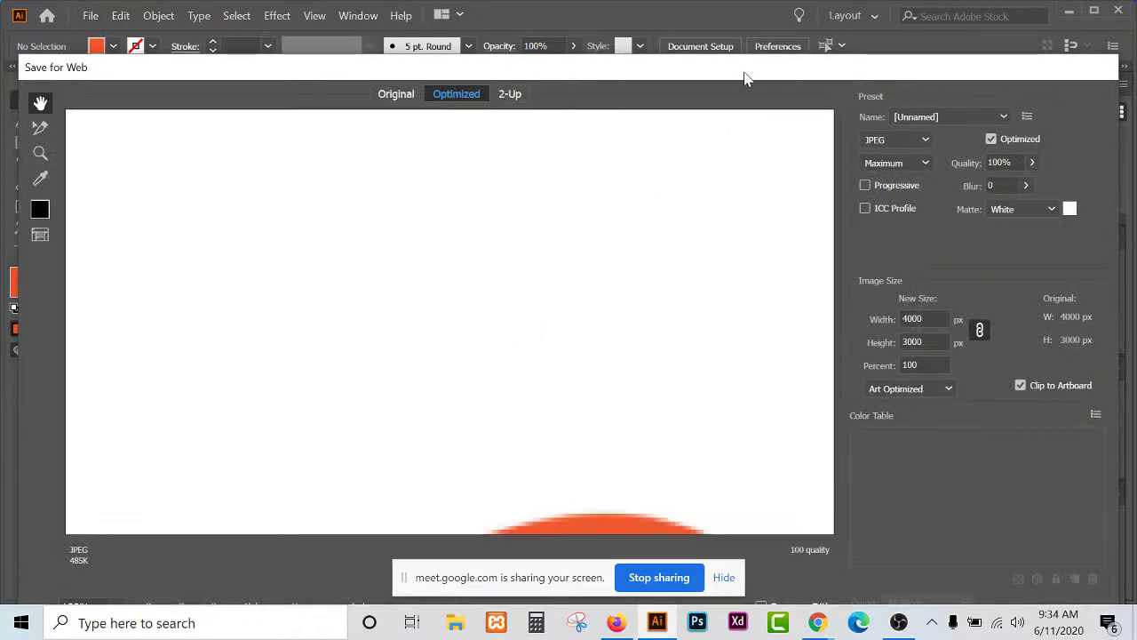
drag(746, 78, 738, 28)
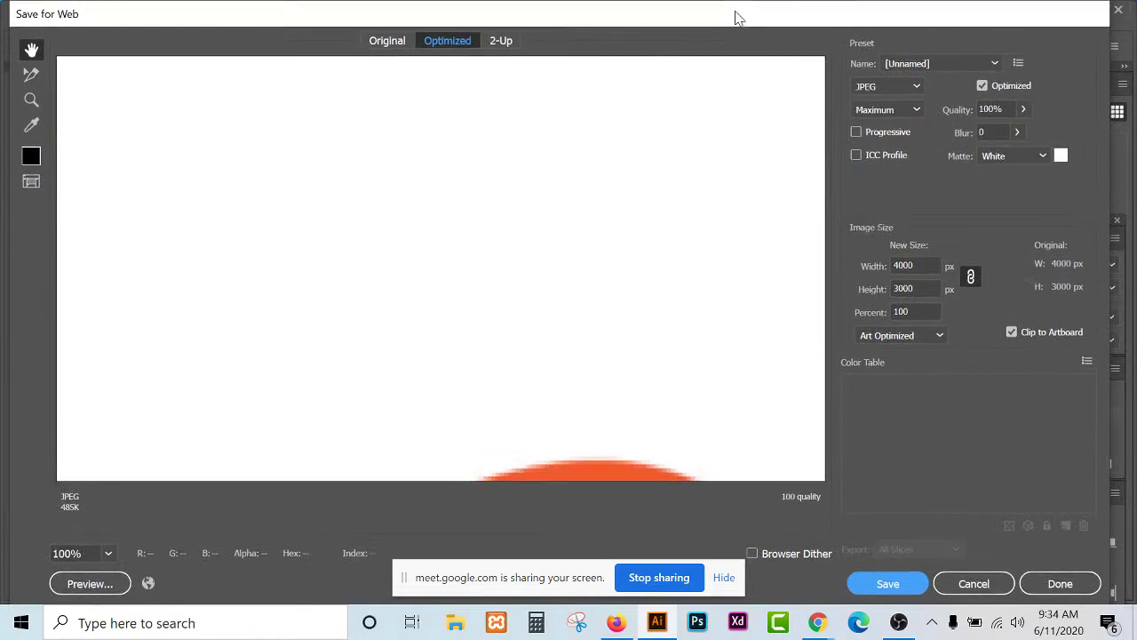
drag(665, 435, 385, 368)
double_click(902, 265)
text(1500)
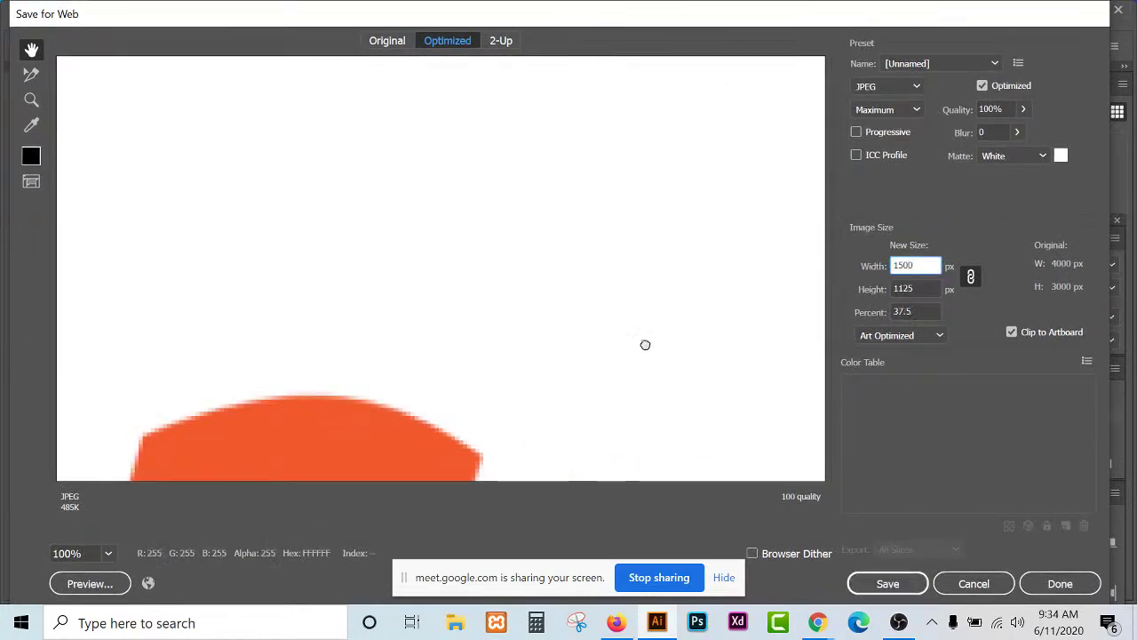
Inspect the export preview of both logos and the available file formats, keep JPEG, and cancel the web export.
drag(497, 360, 409, 206)
scroll(604, 346, right, 5)
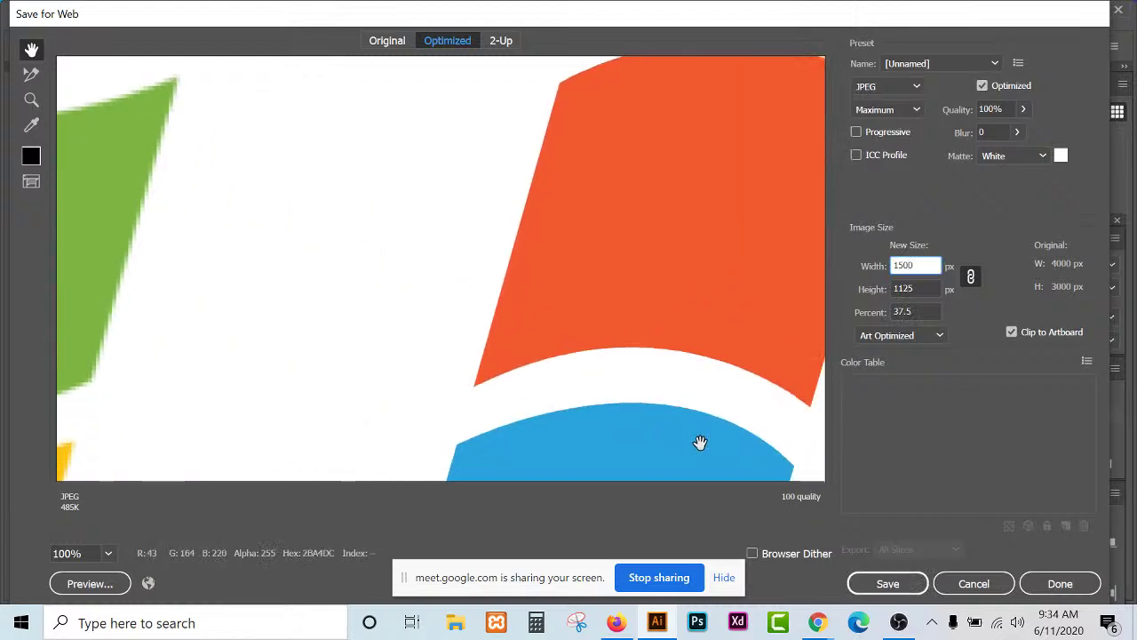
scroll(729, 471, right, 5)
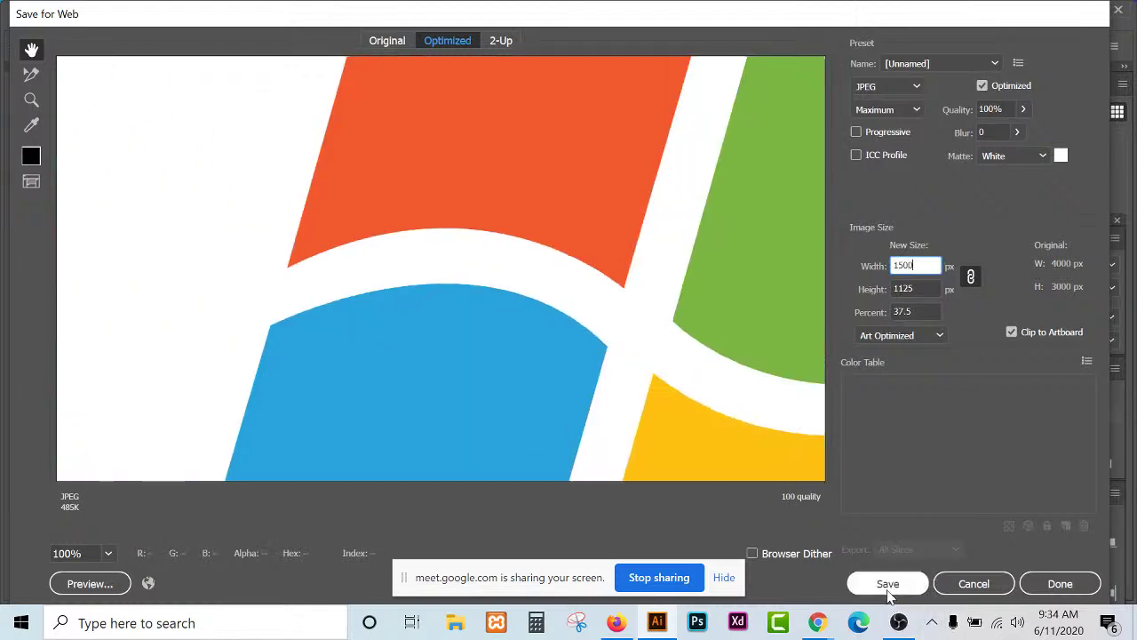
click(893, 86)
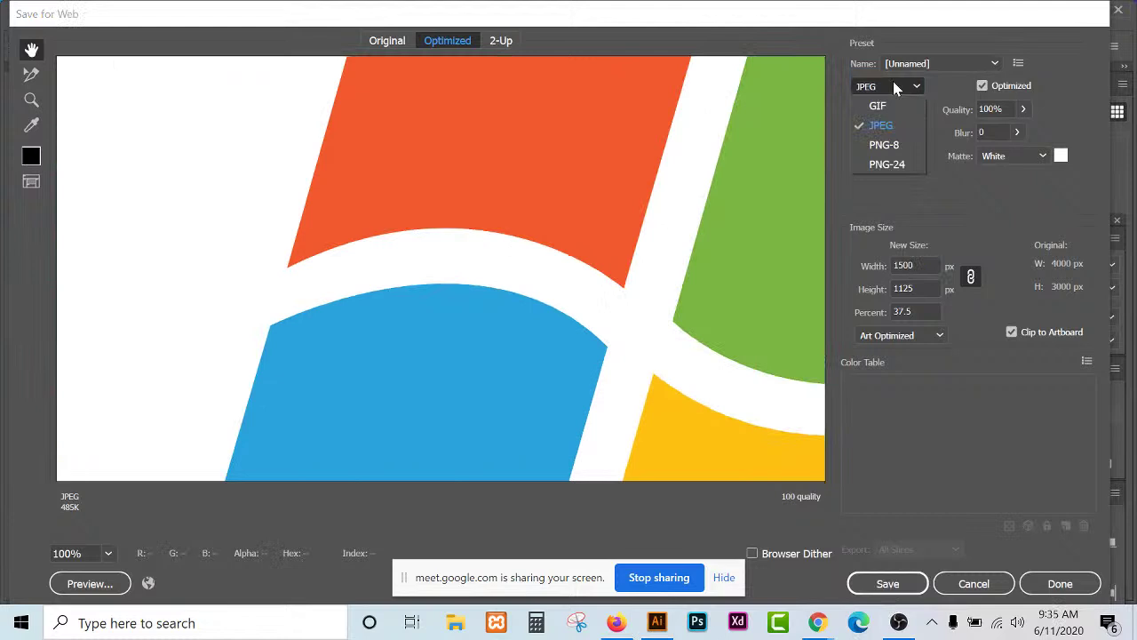
click(889, 124)
click(887, 86)
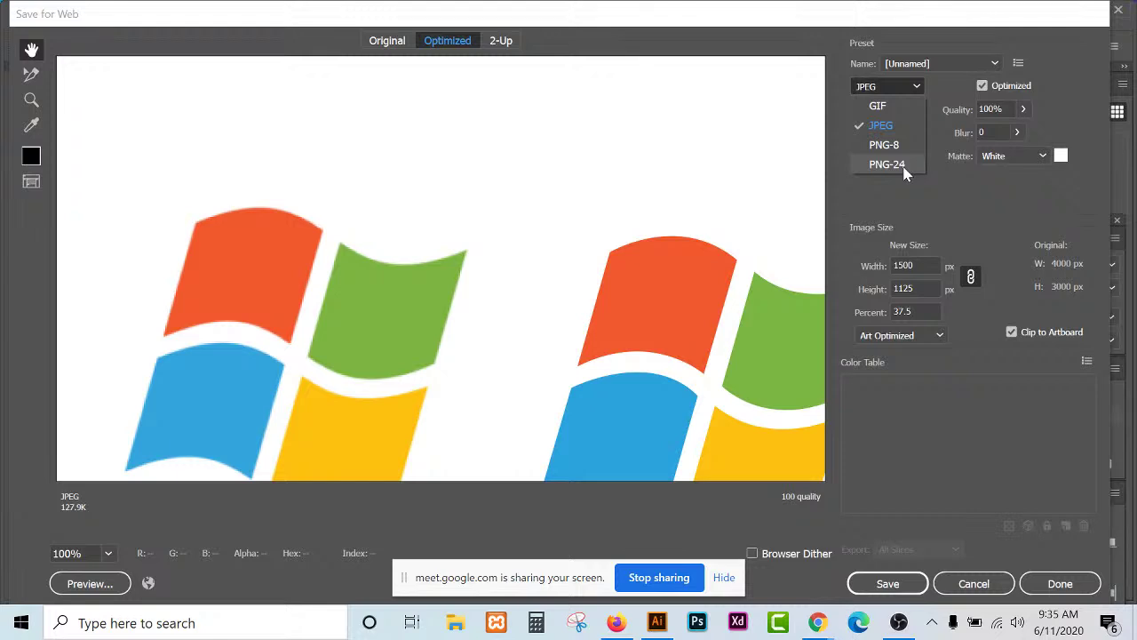
click(678, 311)
drag(662, 312, 537, 235)
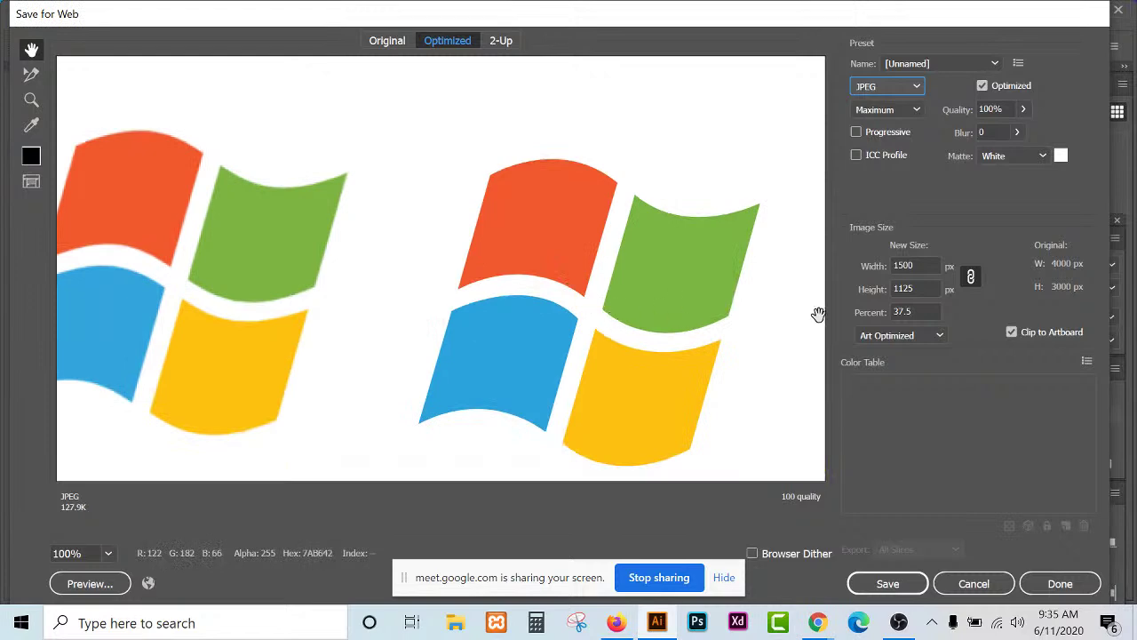
click(973, 583)
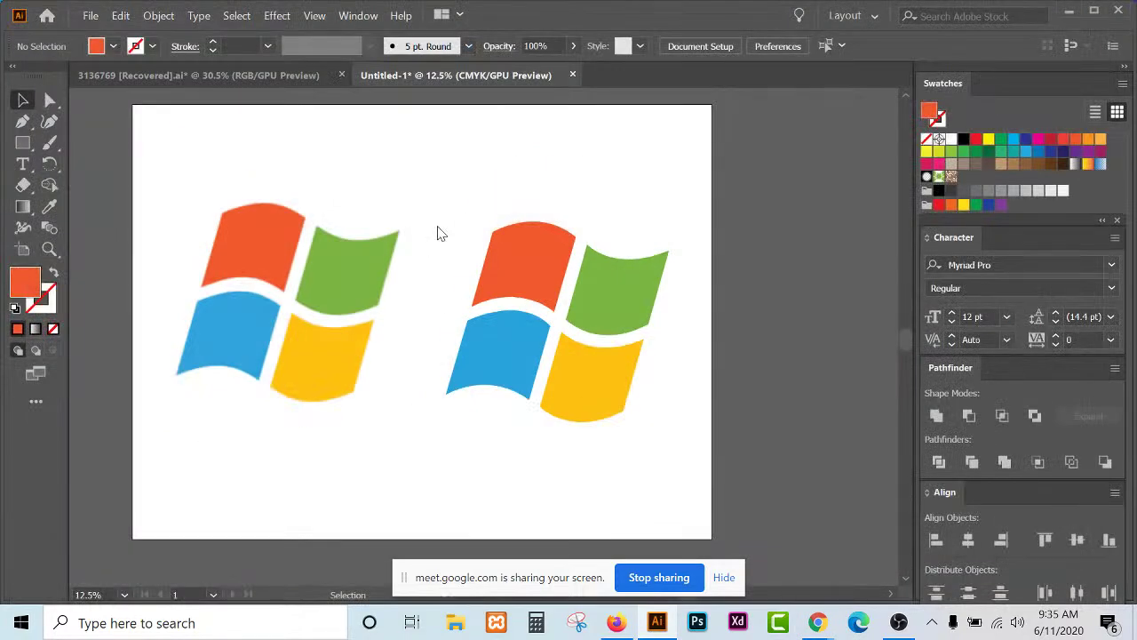
Select all artwork on the artboard, both the reference image and the vector logo.
scroll(586, 240, up, 2)
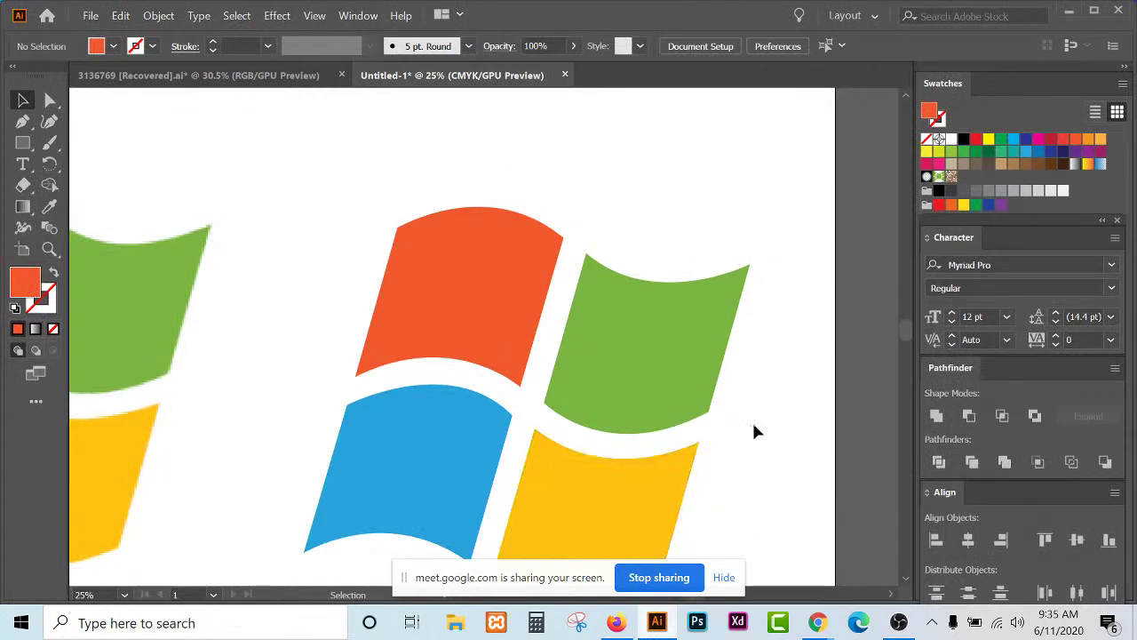
scroll(277, 312, down, 1)
scroll(276, 312, down, 2)
key(ctrl+a)
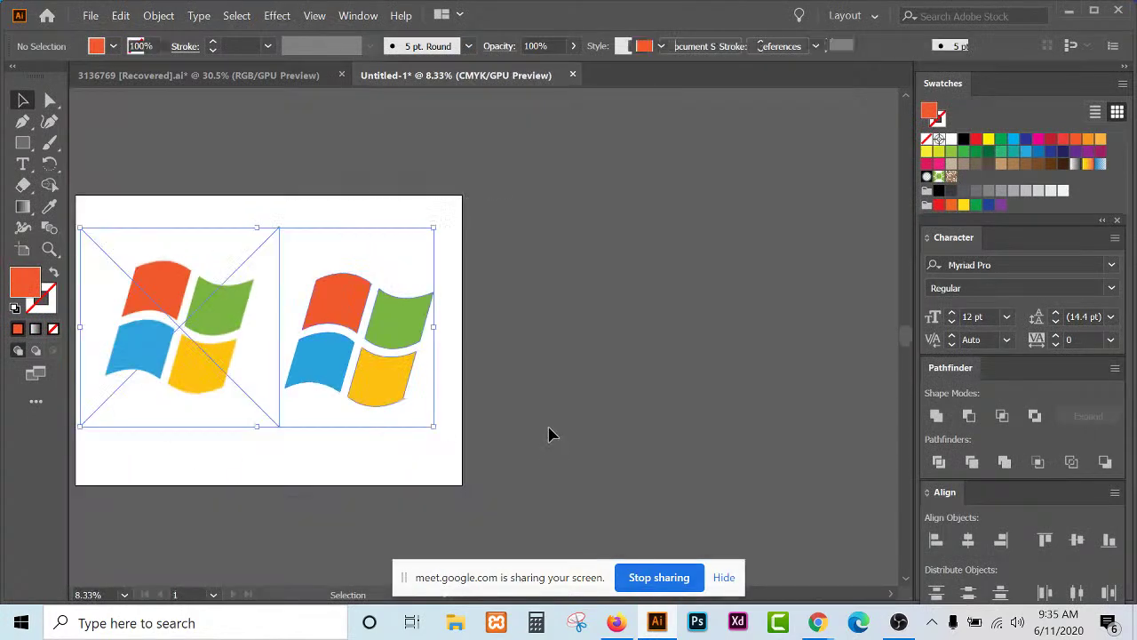
scroll(548, 435, down, 1)
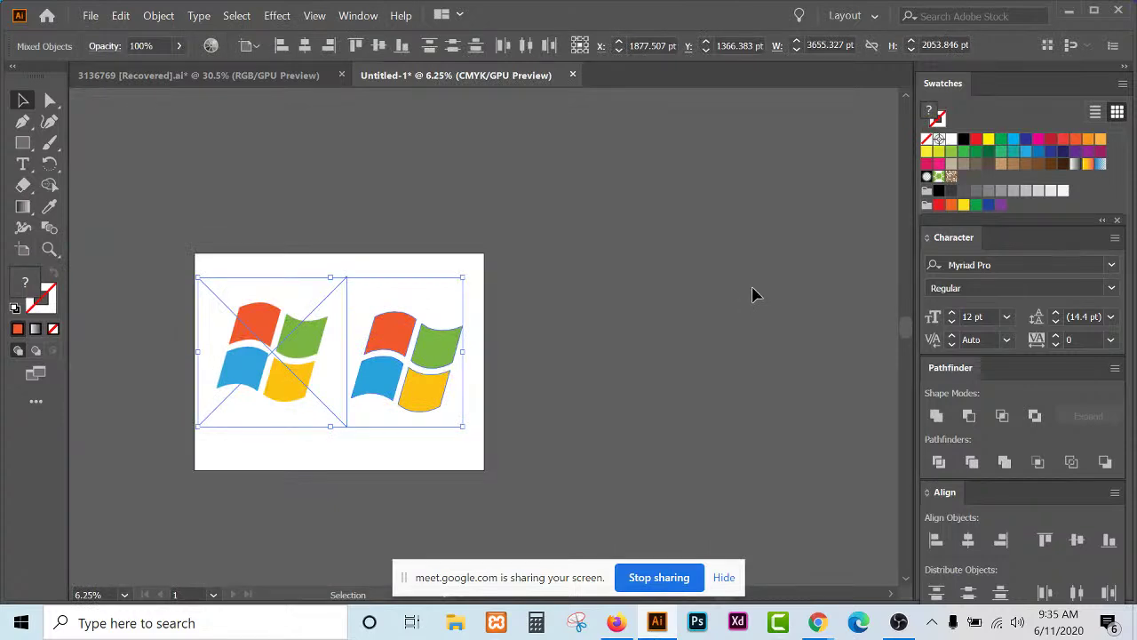
Open Save As, examine the available file types while keeping Adobe Illustrator (*.AI), and cancel without saving.
key(alt)
click(89, 16)
mouse_move(139, 365)
click(147, 168)
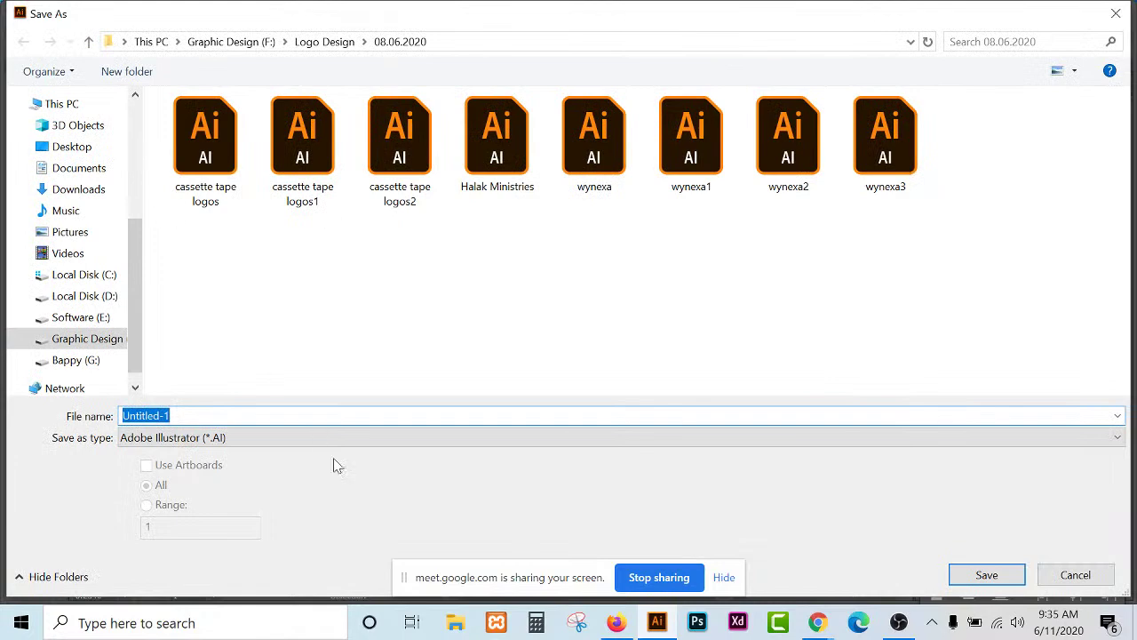
click(356, 437)
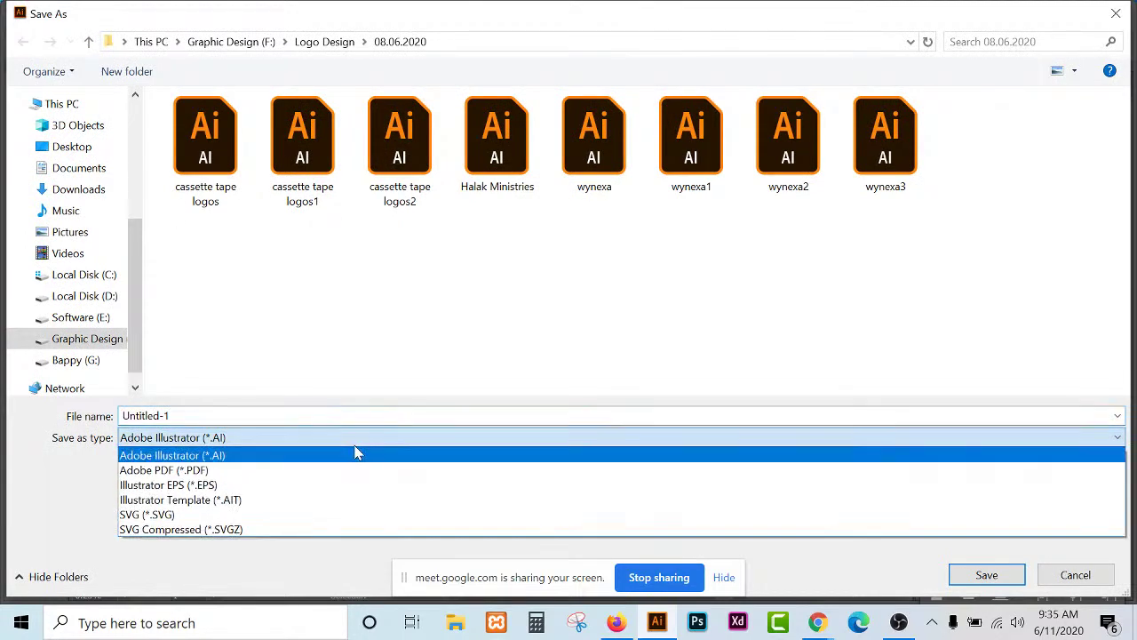
click(196, 456)
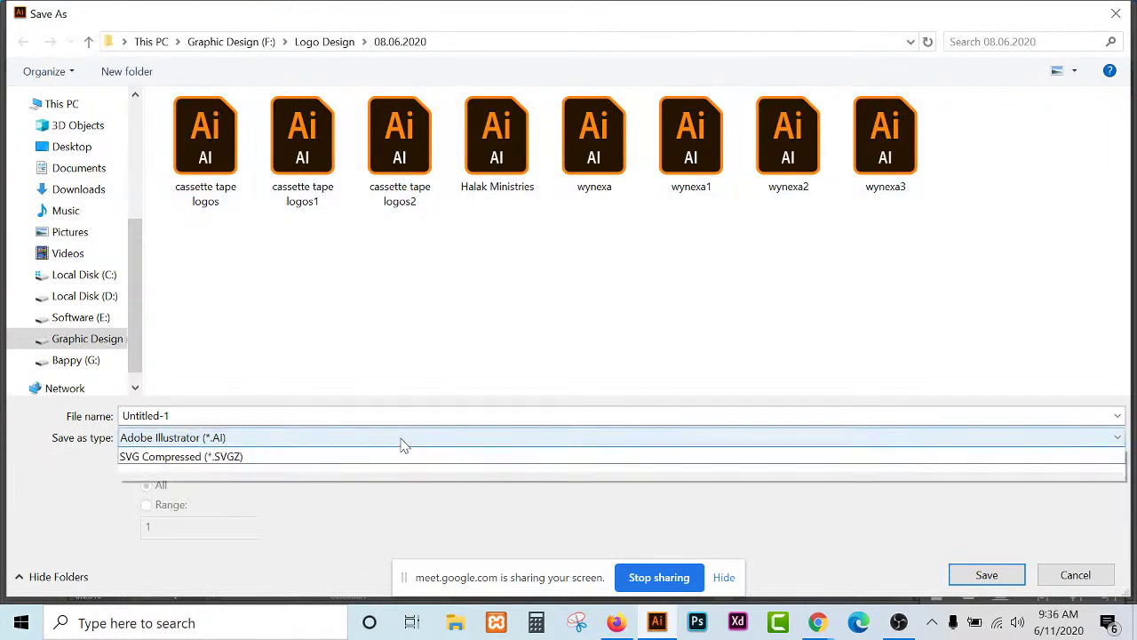
click(400, 439)
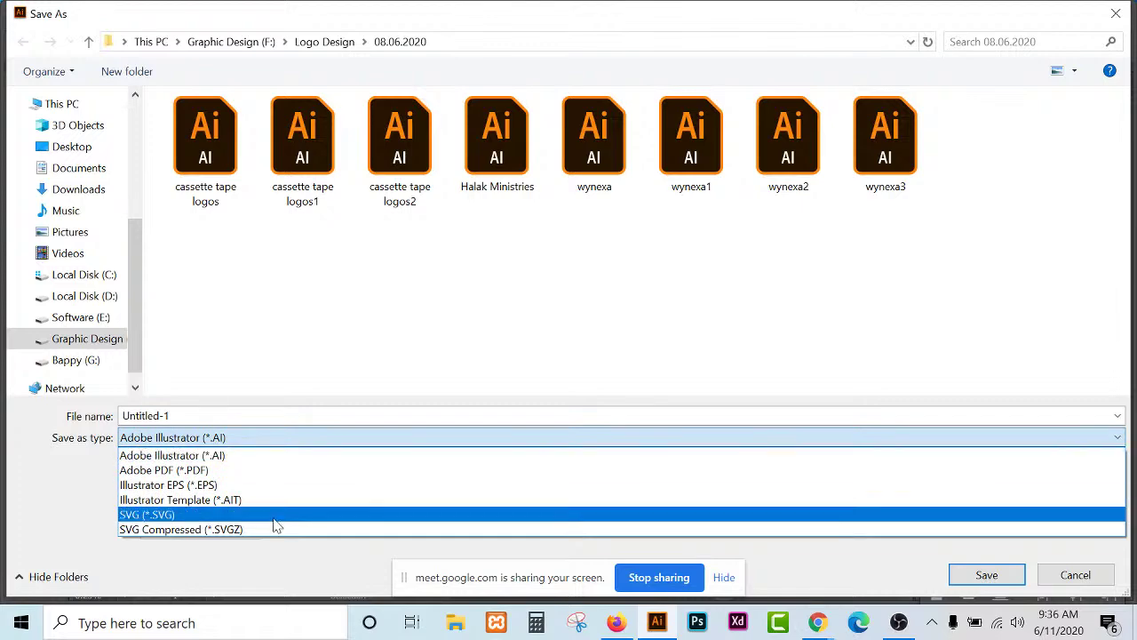
click(262, 572)
click(1075, 575)
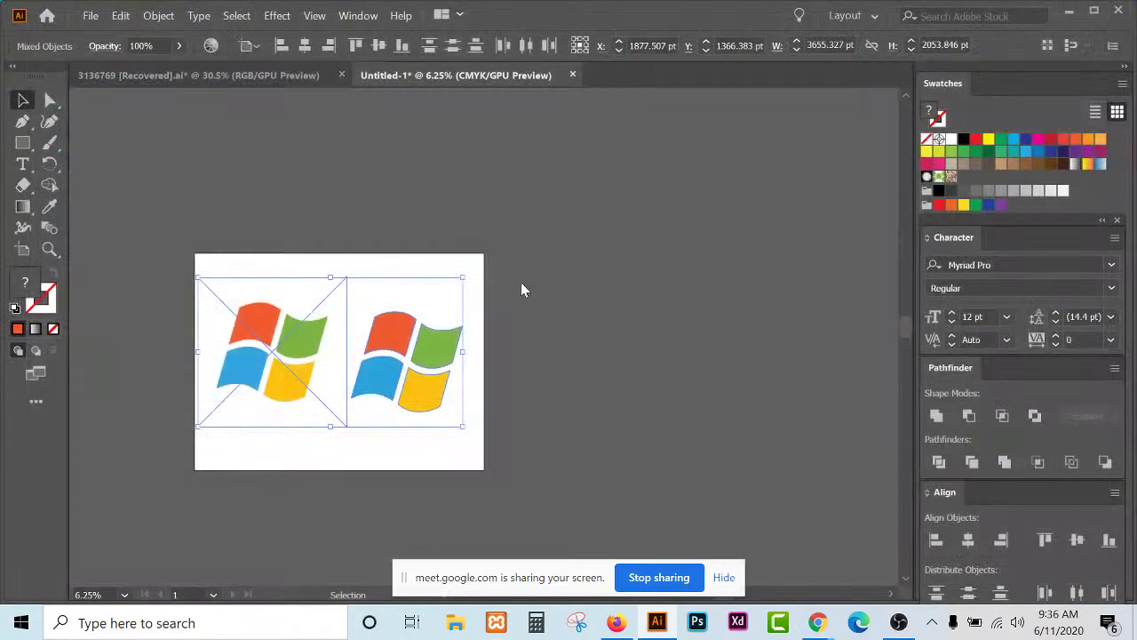
Start an Export As of the artwork, examine the available file types, keep PNG (*.PNG), and continue to the PNG options.
click(91, 15)
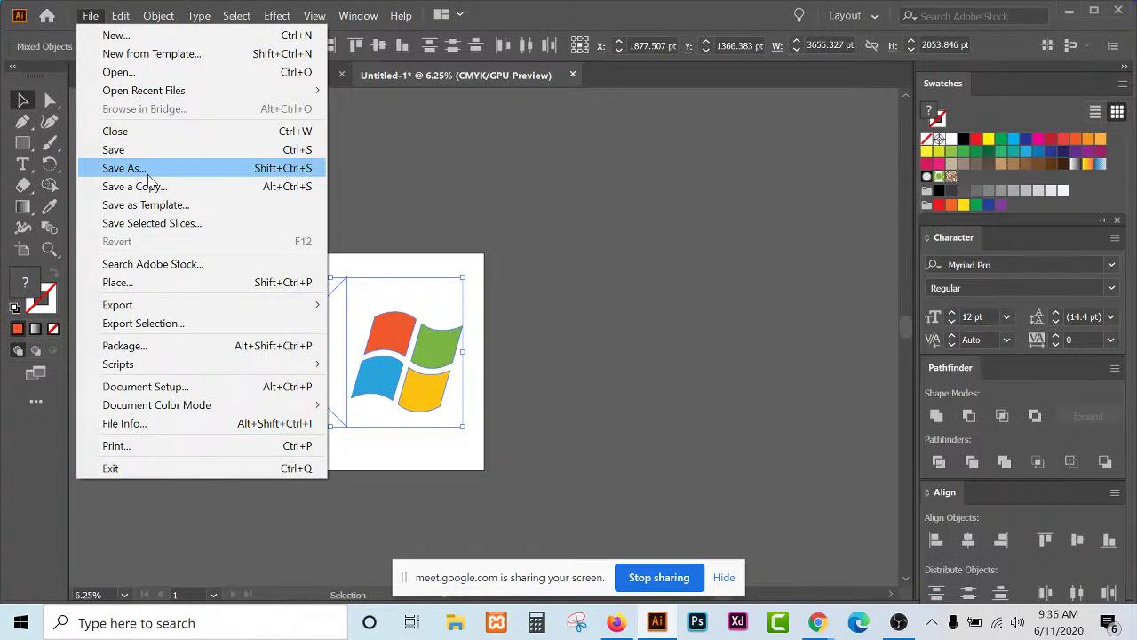
mouse_move(206, 307)
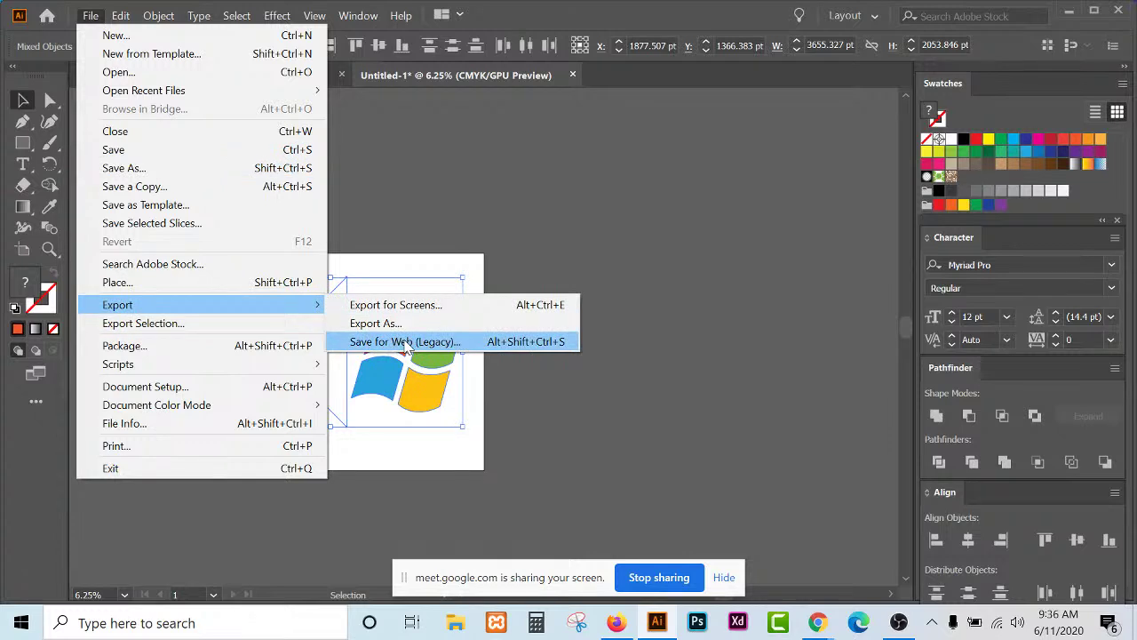
click(467, 323)
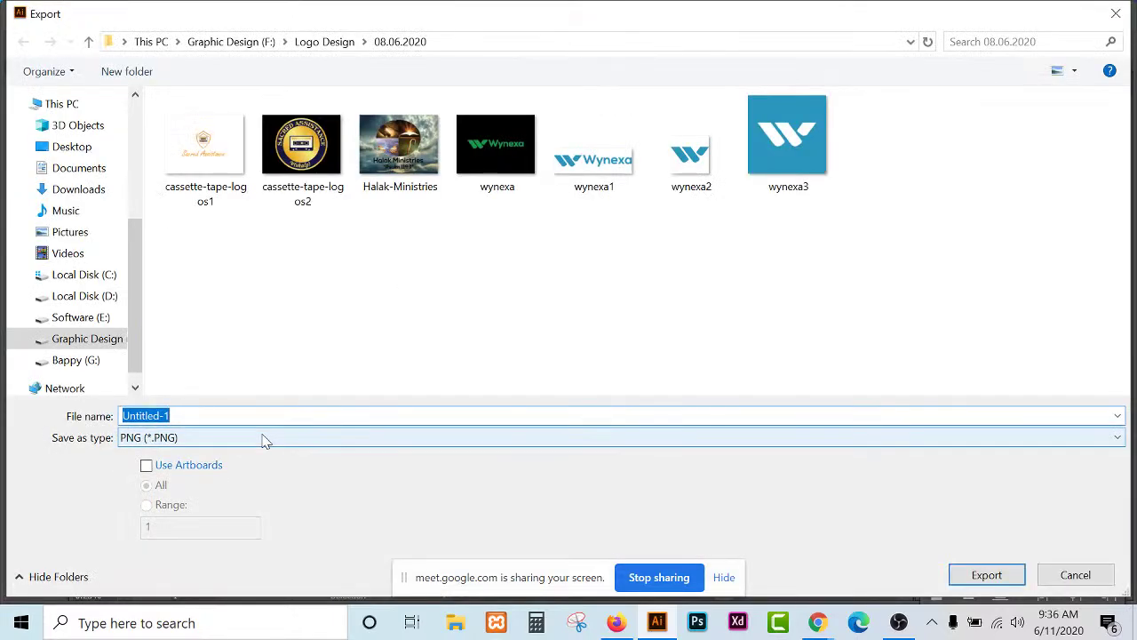
click(264, 437)
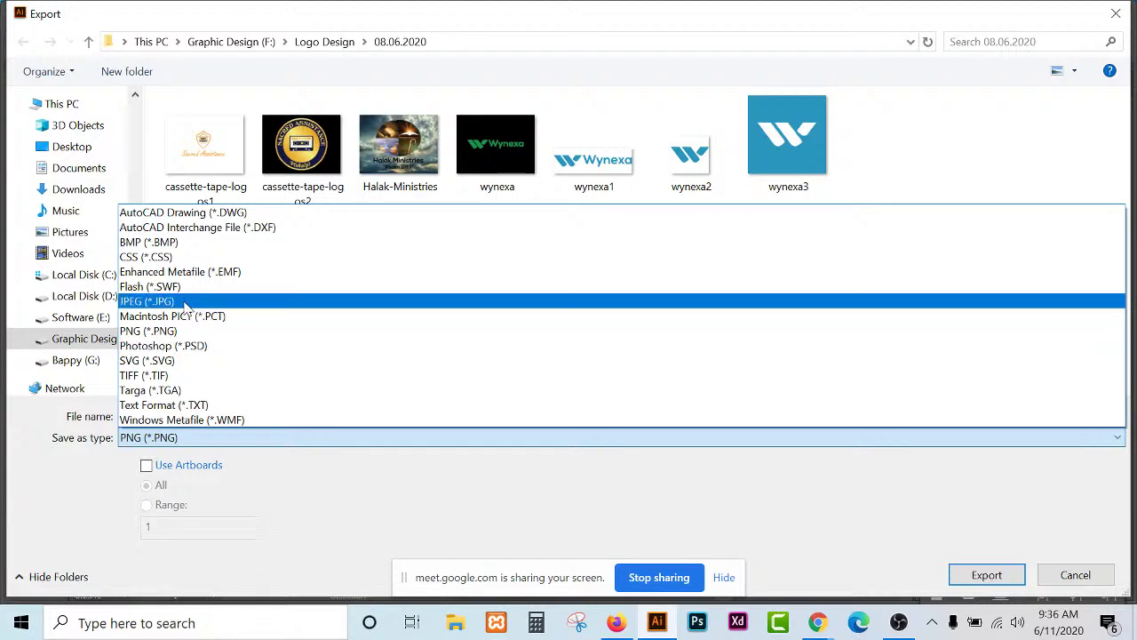
click(178, 331)
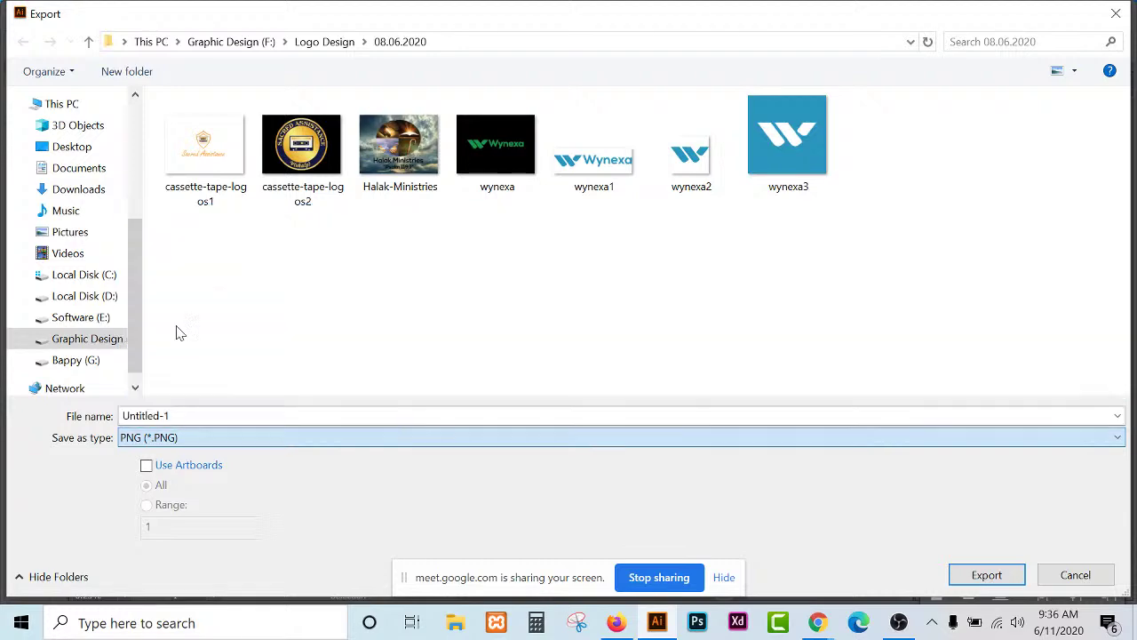
click(1007, 574)
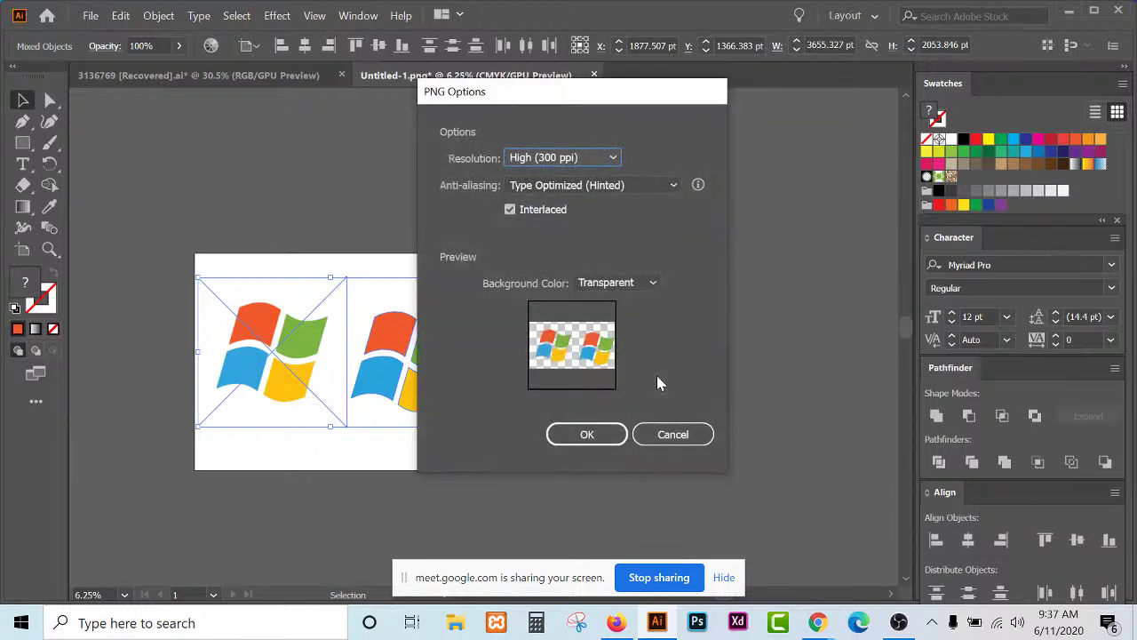
Examine the PNG resolution and anti-aliasing choices, keeping High (300 ppi) and Type Optimized (Hinted).
click(553, 157)
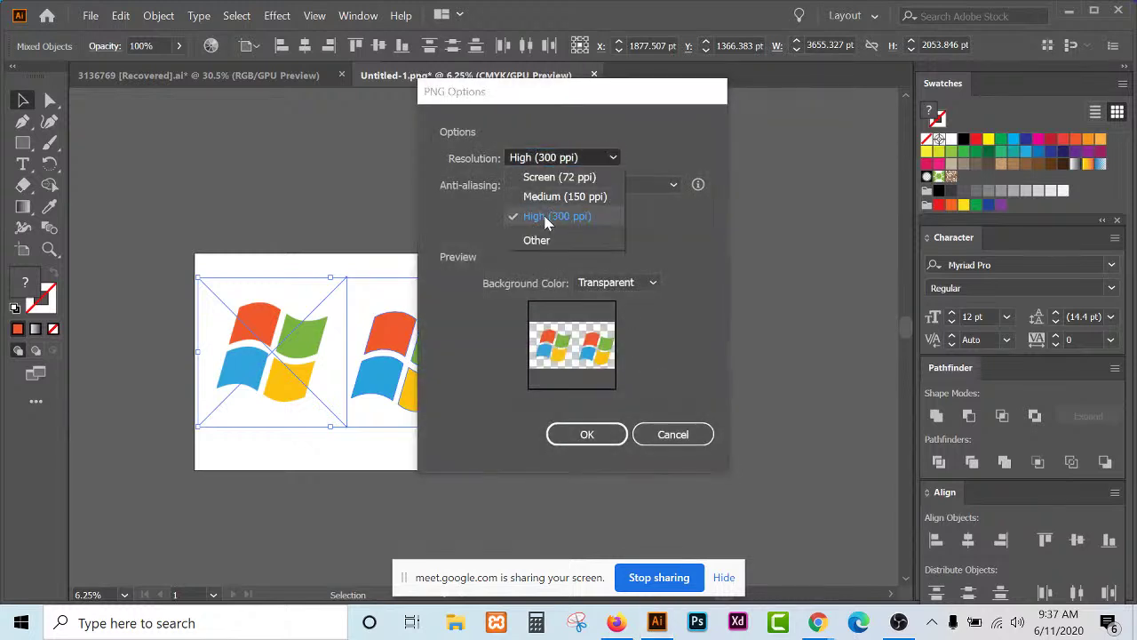
click(565, 217)
click(583, 187)
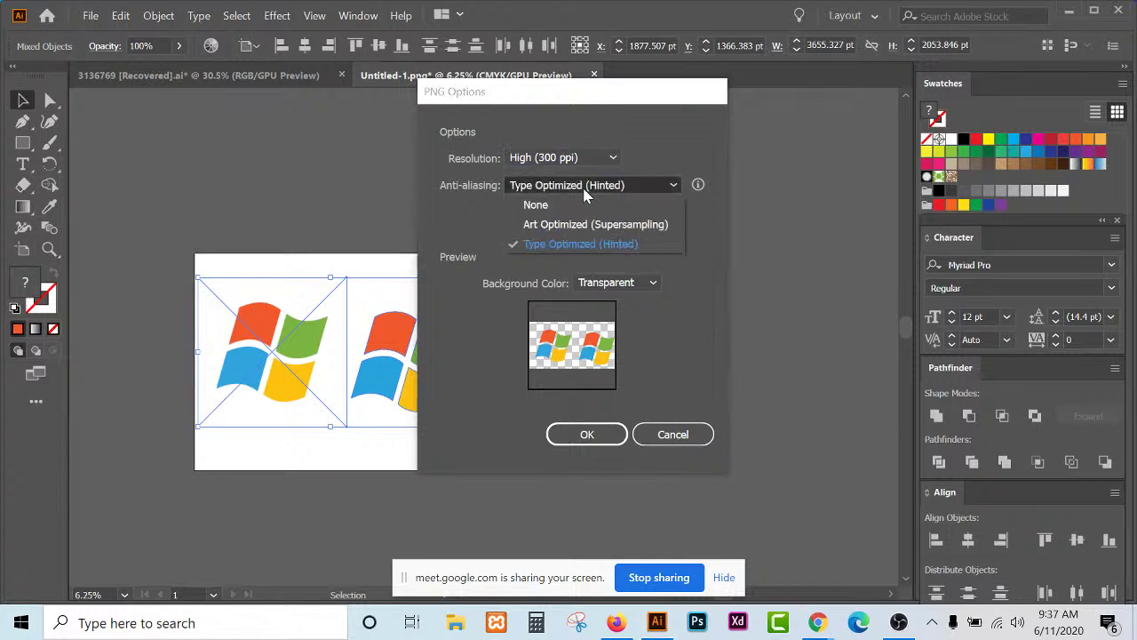
click(586, 244)
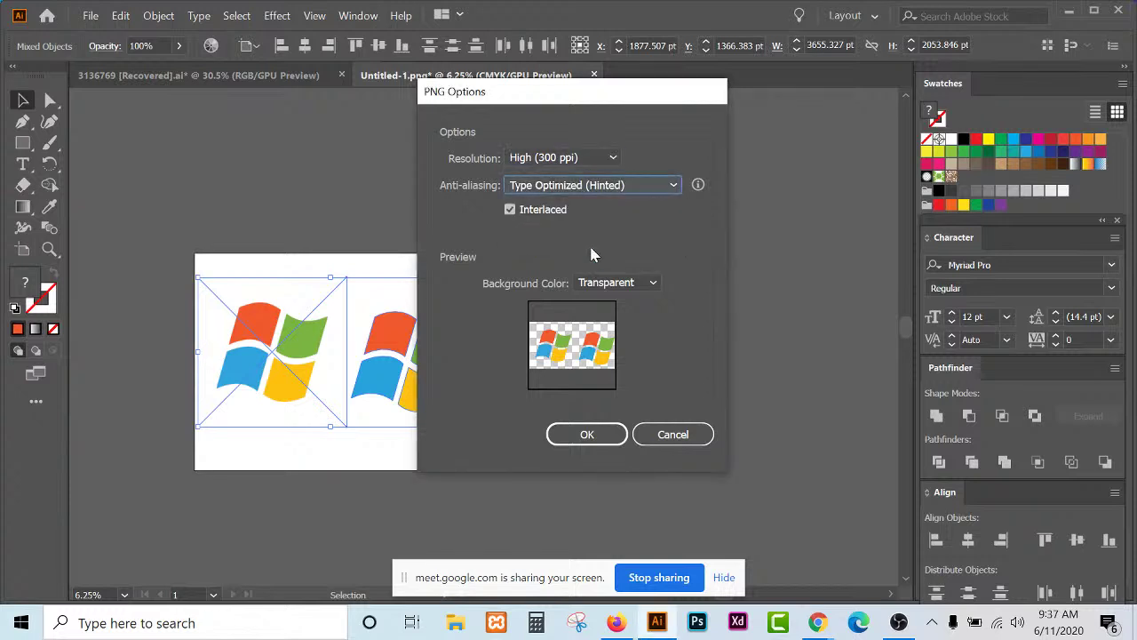
Try black and white background colours for the PNG, set it back to Transparent, and cancel the export.
click(627, 288)
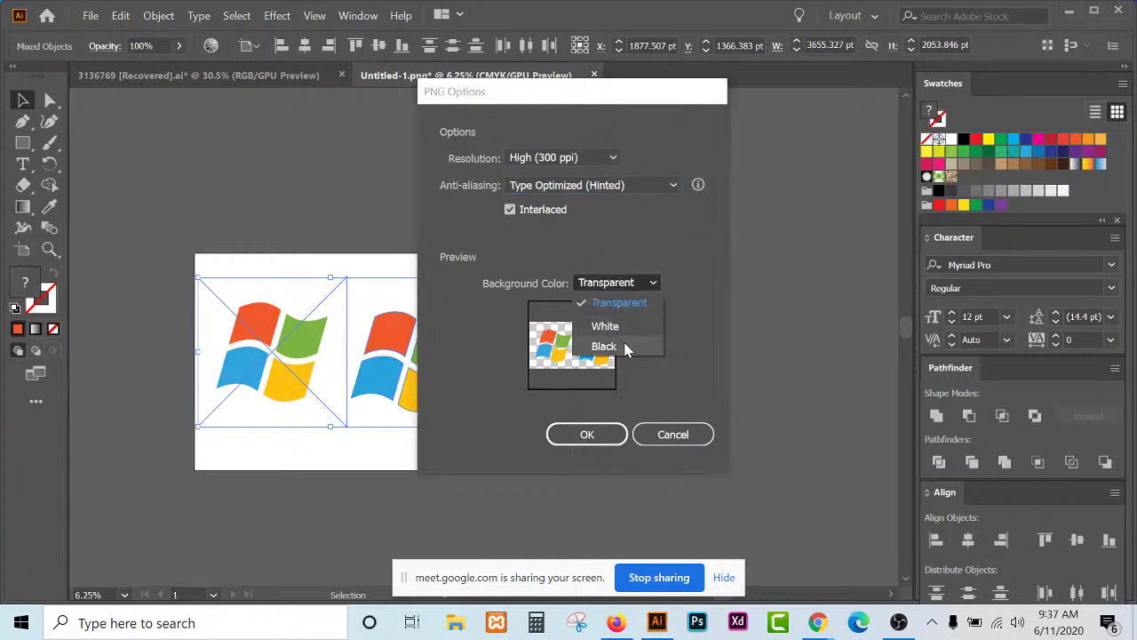
click(622, 344)
click(626, 288)
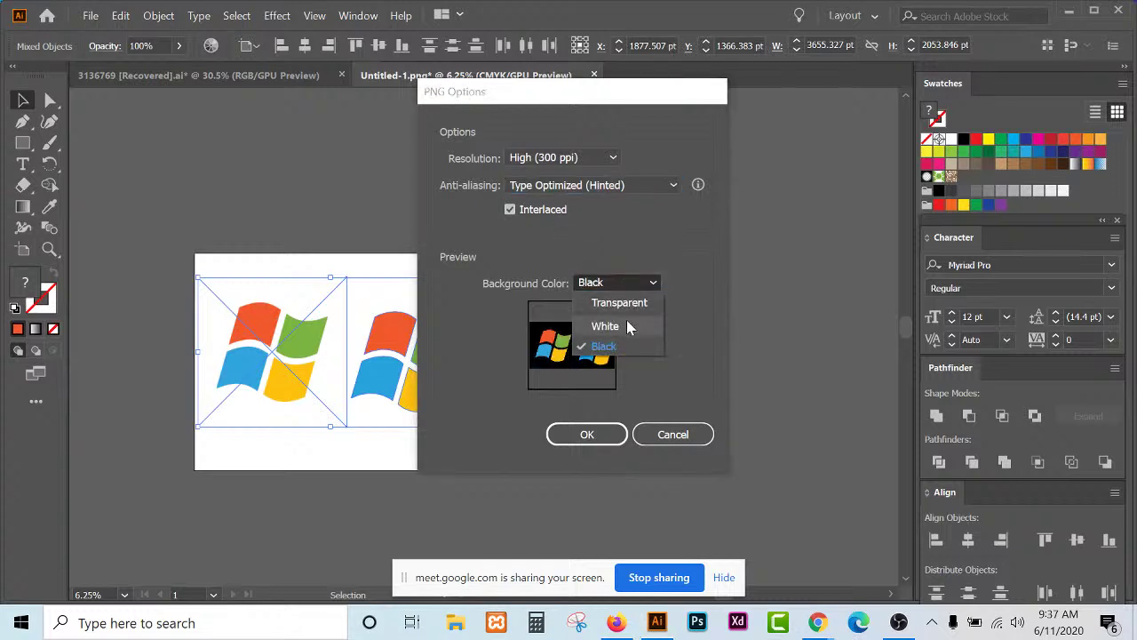
click(627, 321)
click(619, 284)
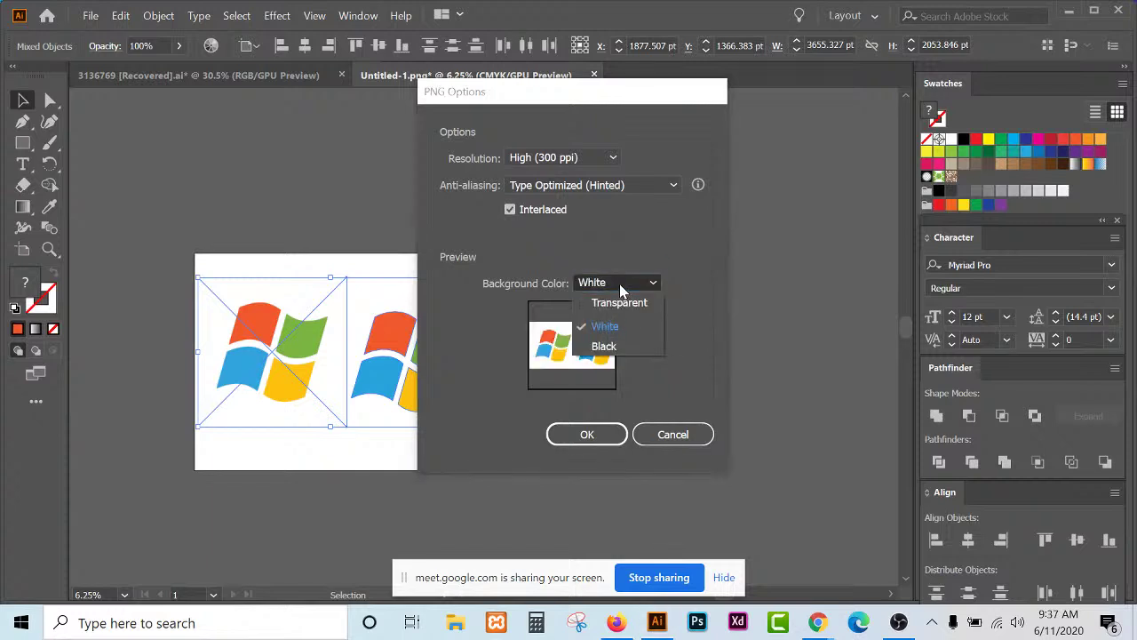
click(621, 310)
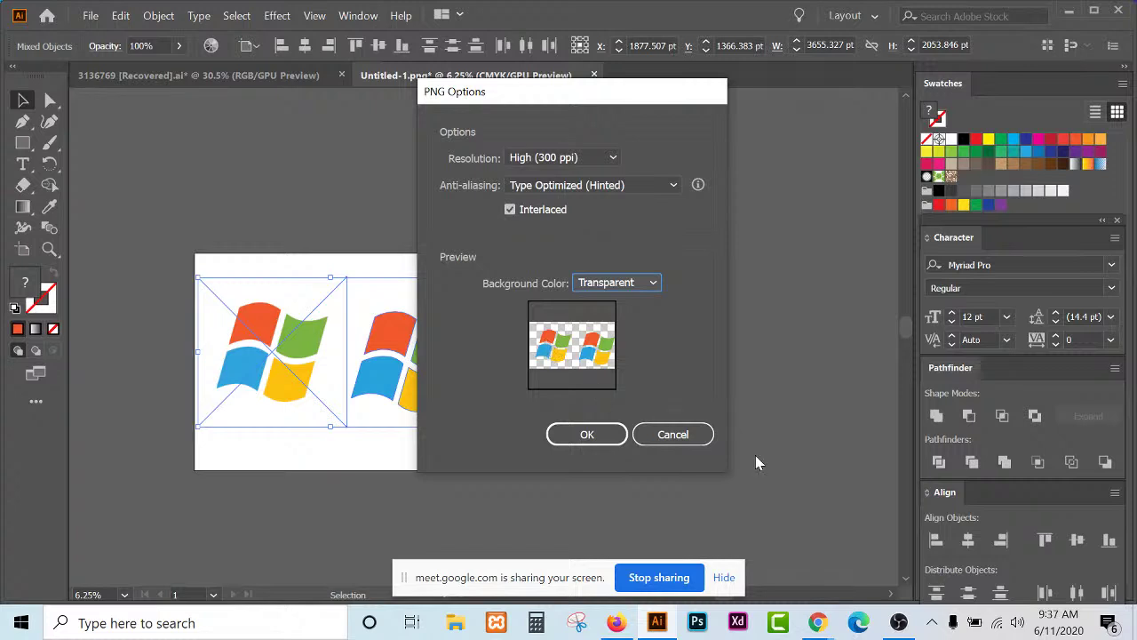
click(677, 434)
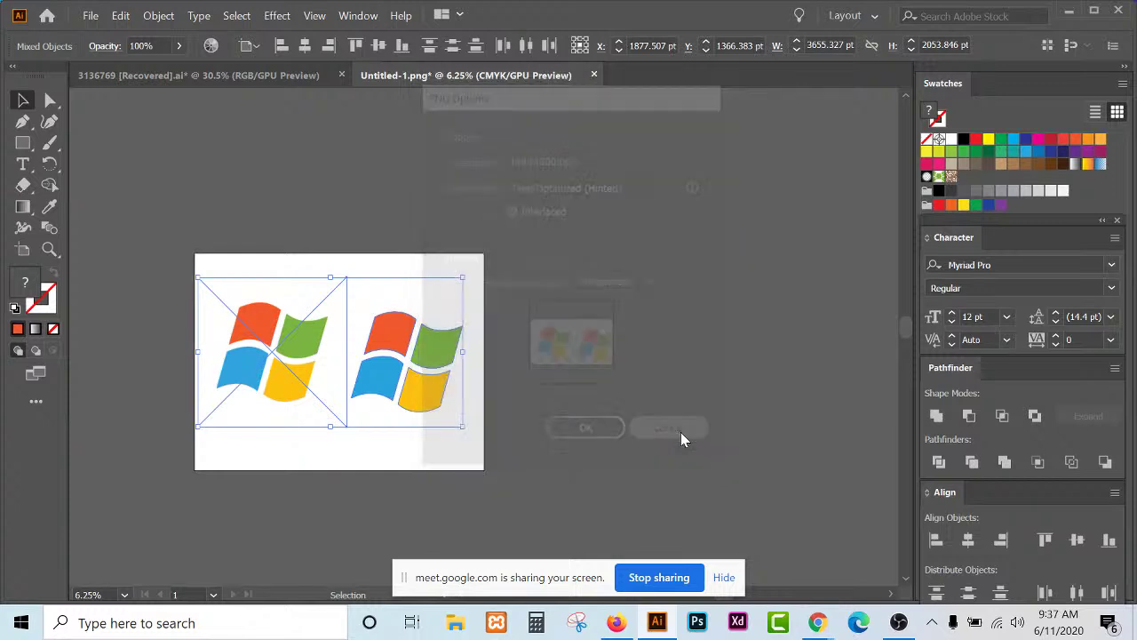
Select the reference image and the vector logo and delete them from the artboard.
scroll(679, 422, down, 1)
click(480, 356)
drag(444, 287, 619, 471)
key(Delete)
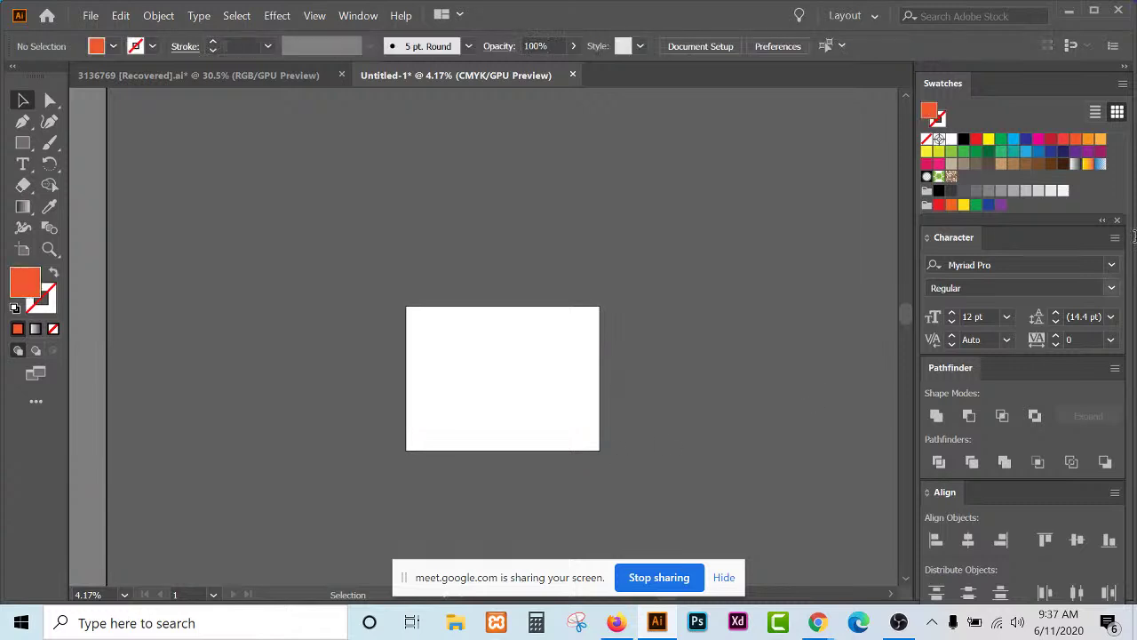
click(89, 15)
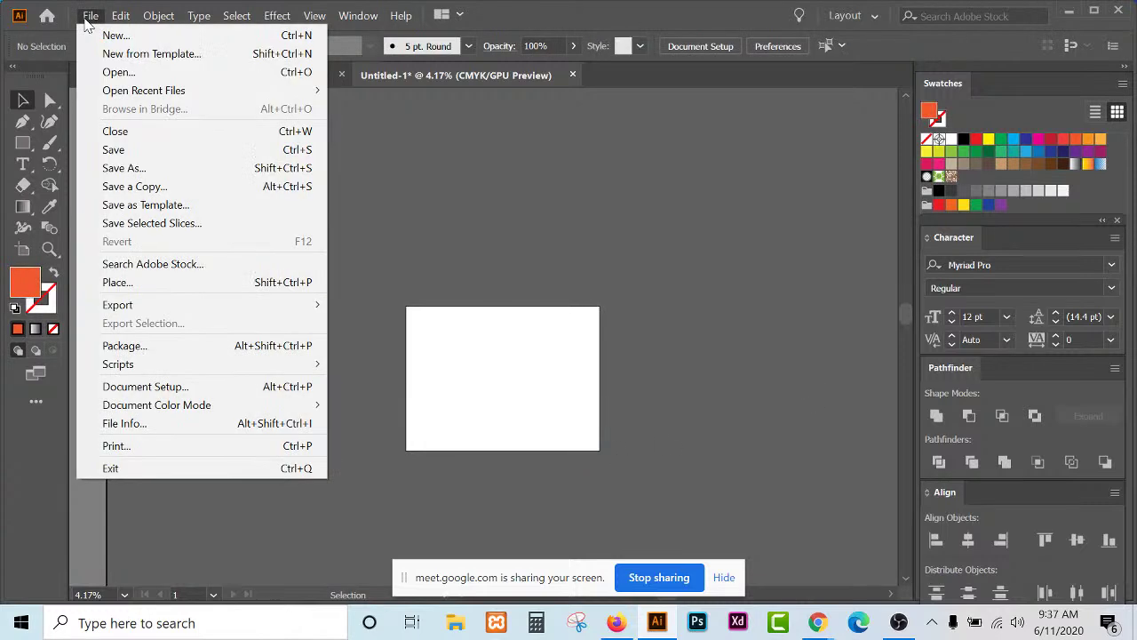
click(652, 374)
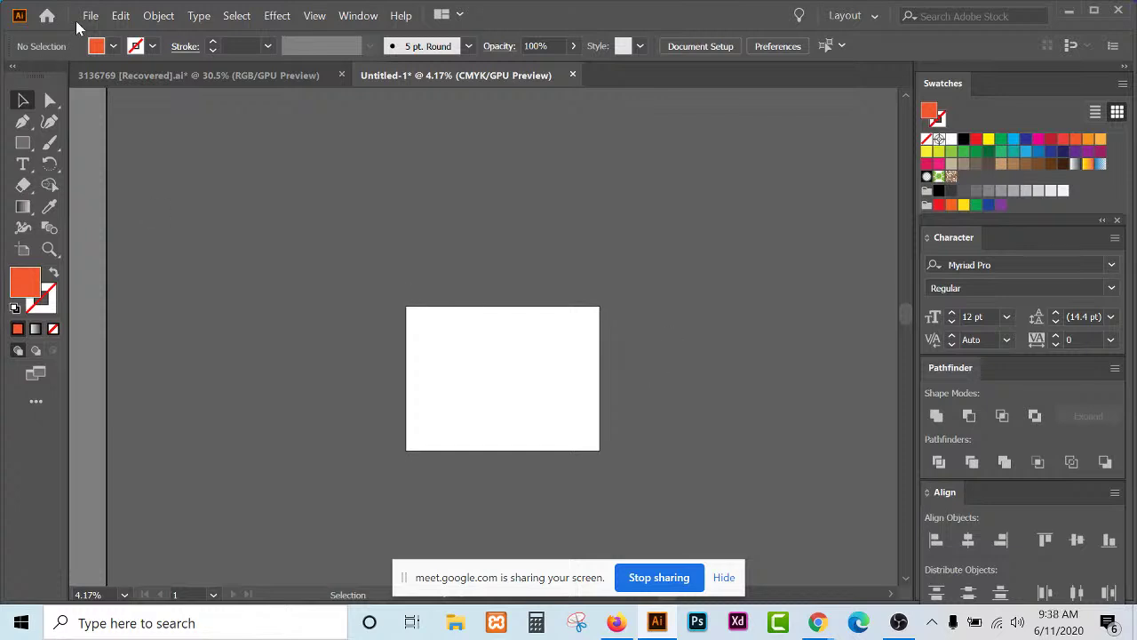
scroll(531, 380, up, 1)
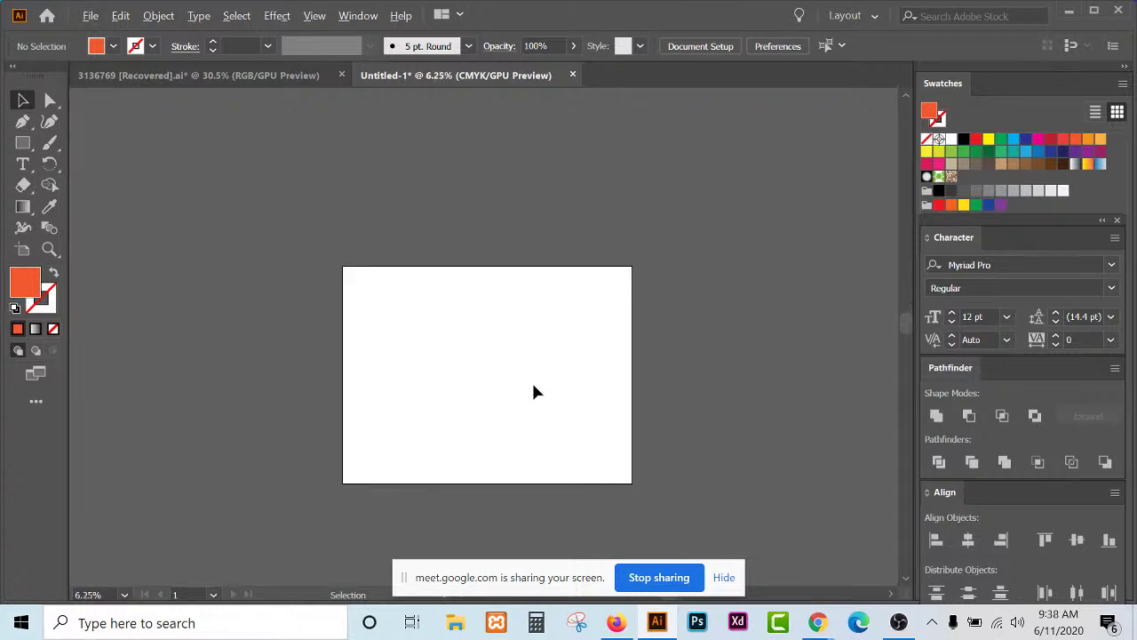
click(91, 18)
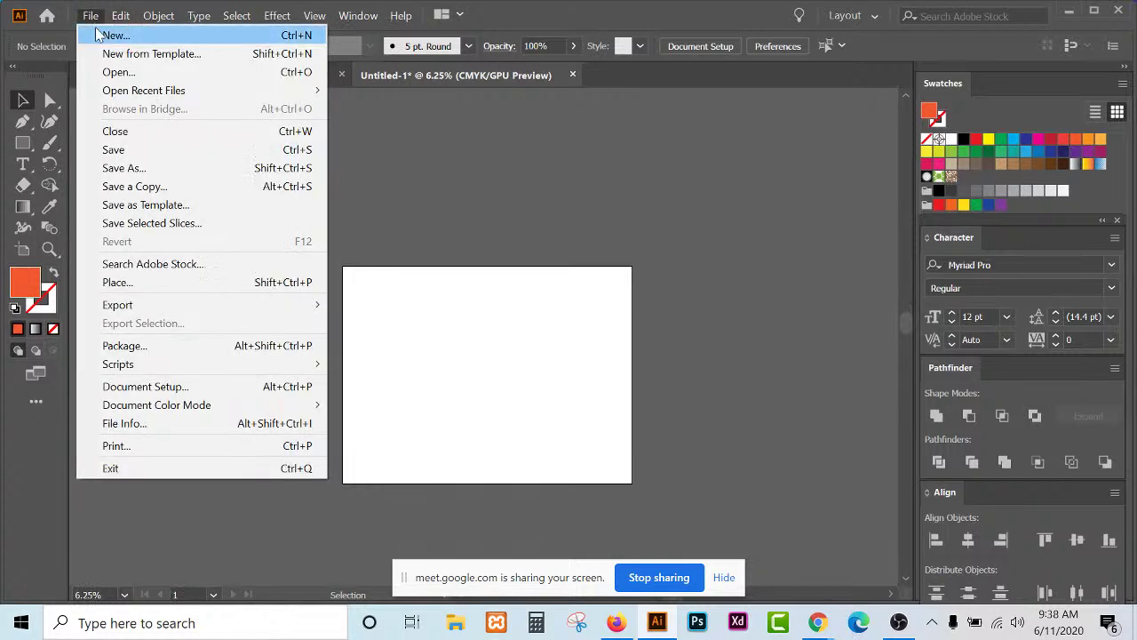
click(473, 250)
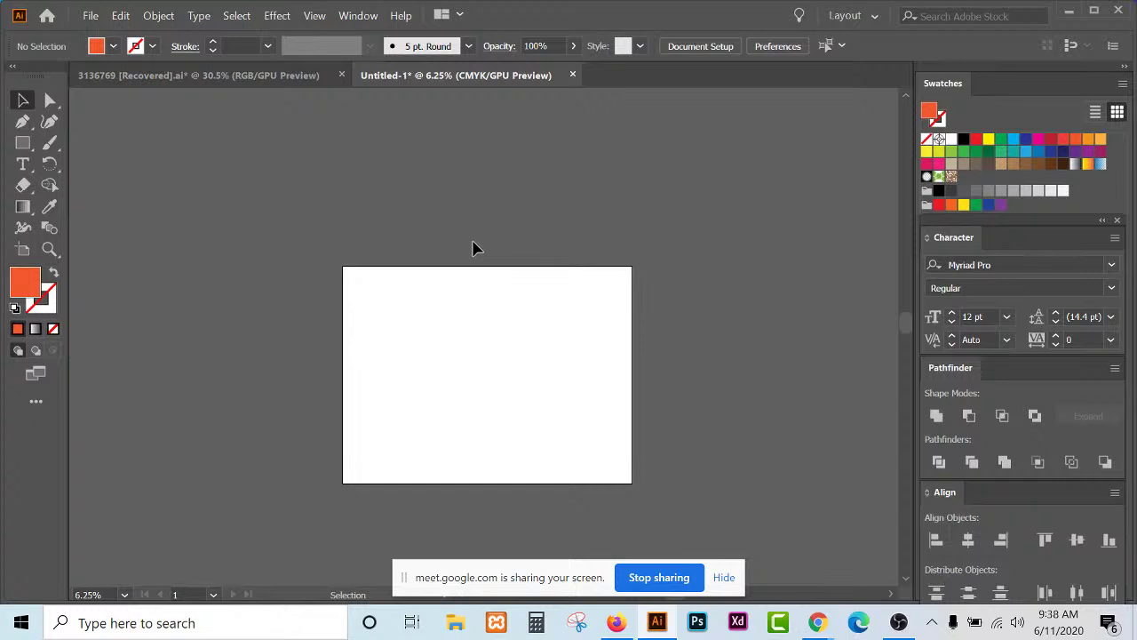
click(82, 16)
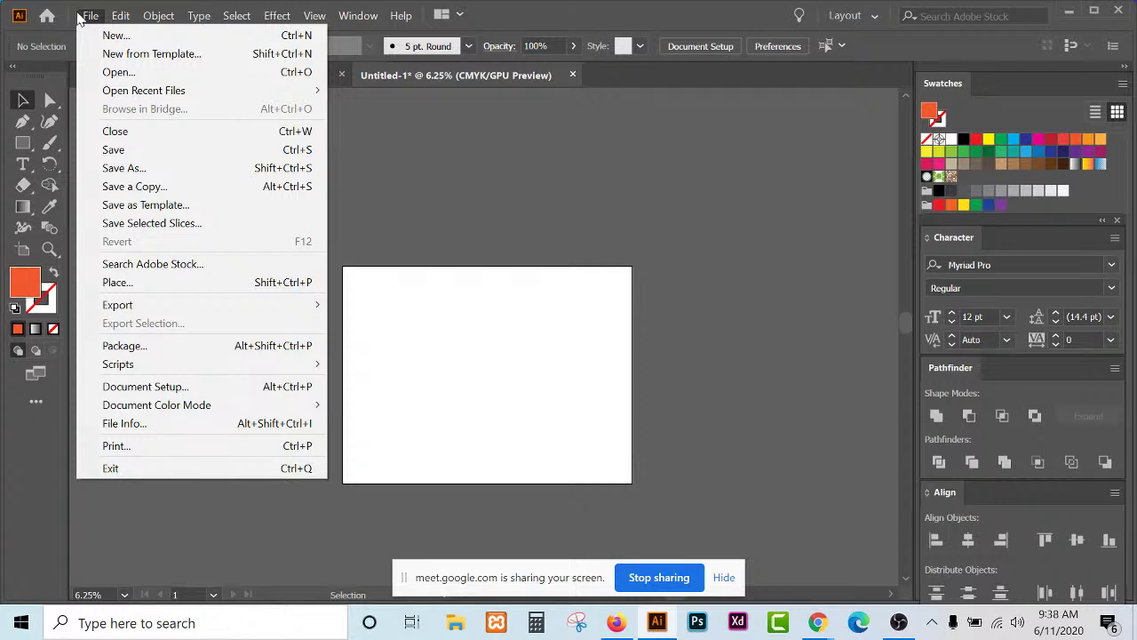
Switch to the Google Meet window in Chrome, check the meeting, and return to Illustrator.
click(817, 623)
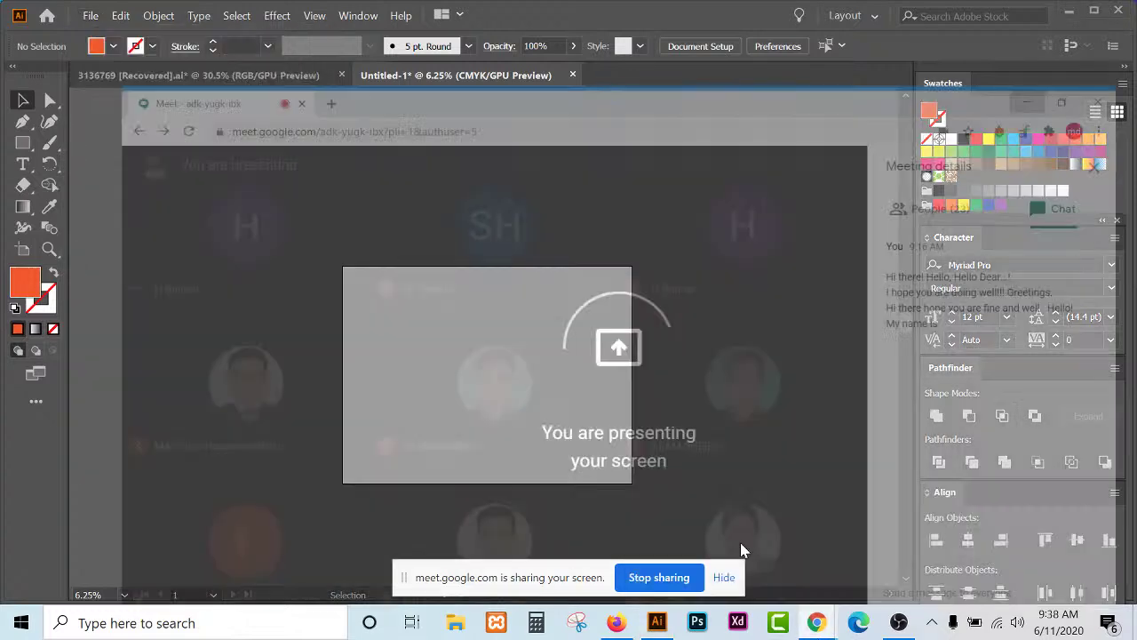
click(740, 542)
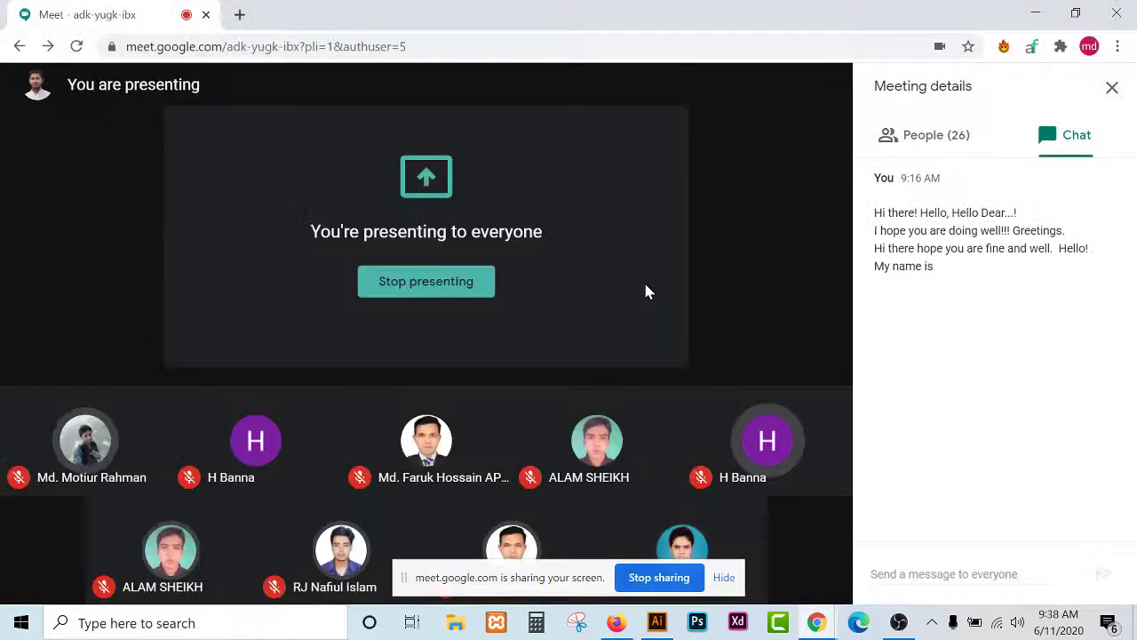
click(1037, 13)
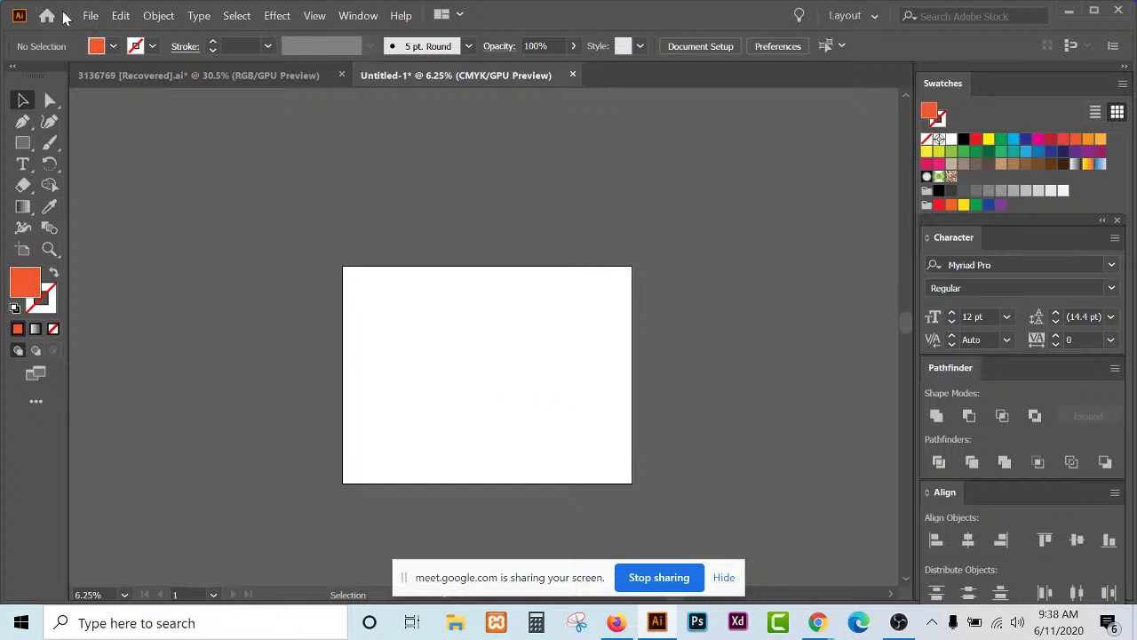
click(91, 15)
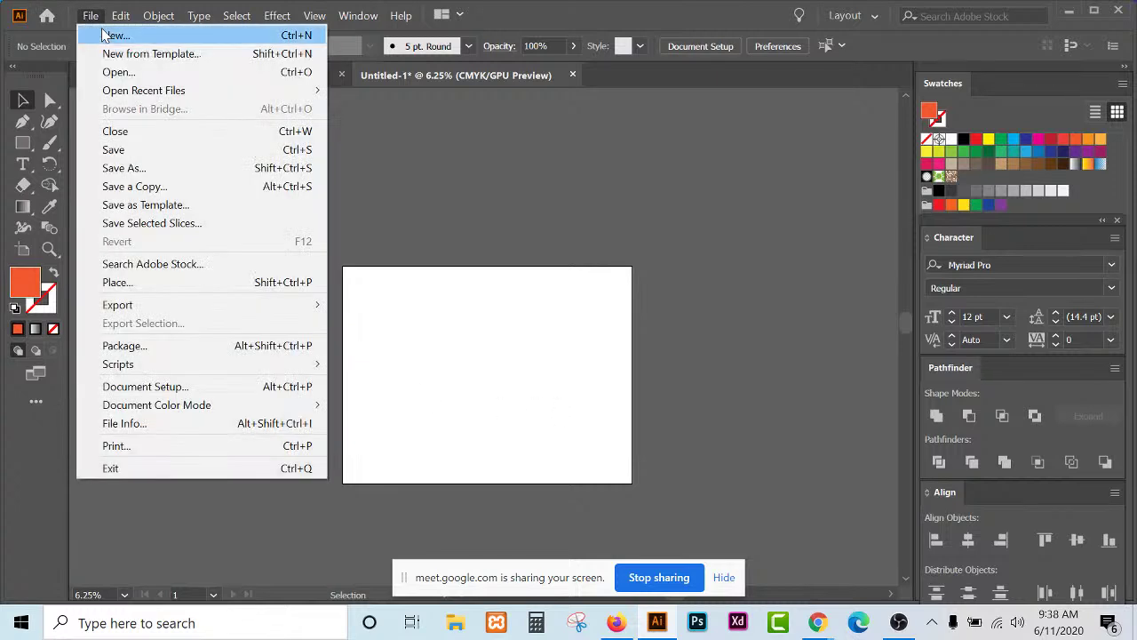
click(578, 248)
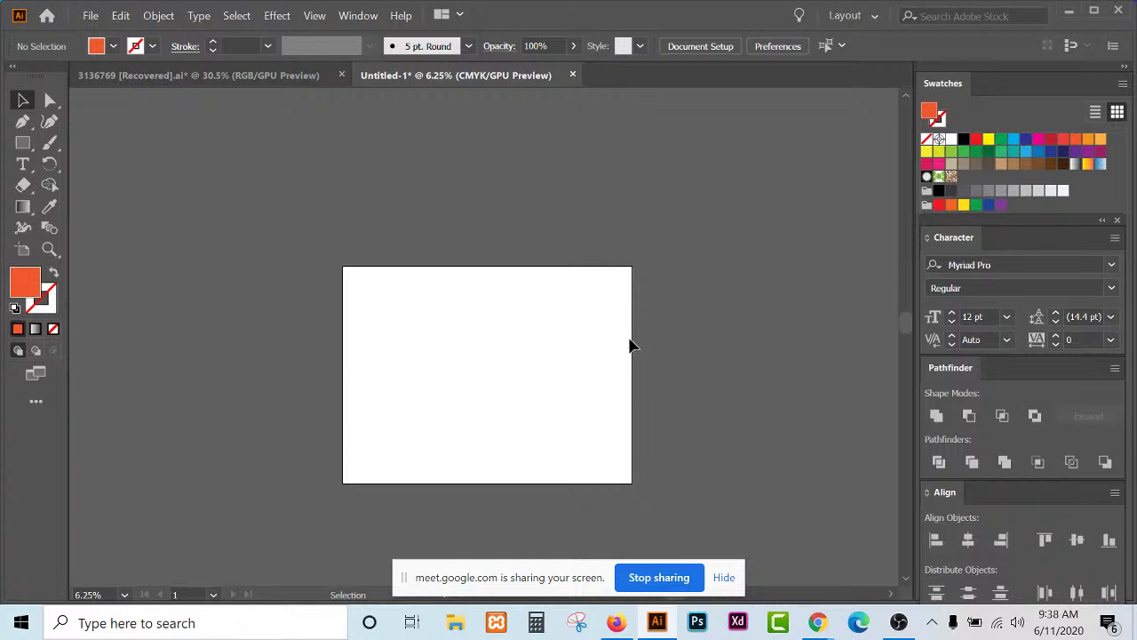
click(88, 15)
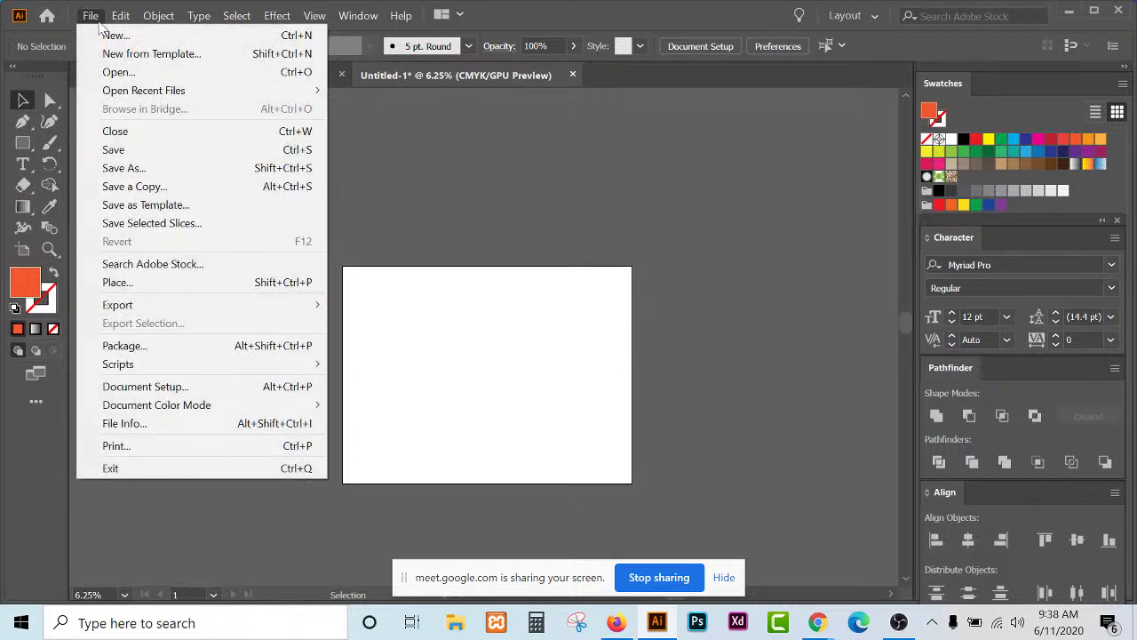
click(571, 280)
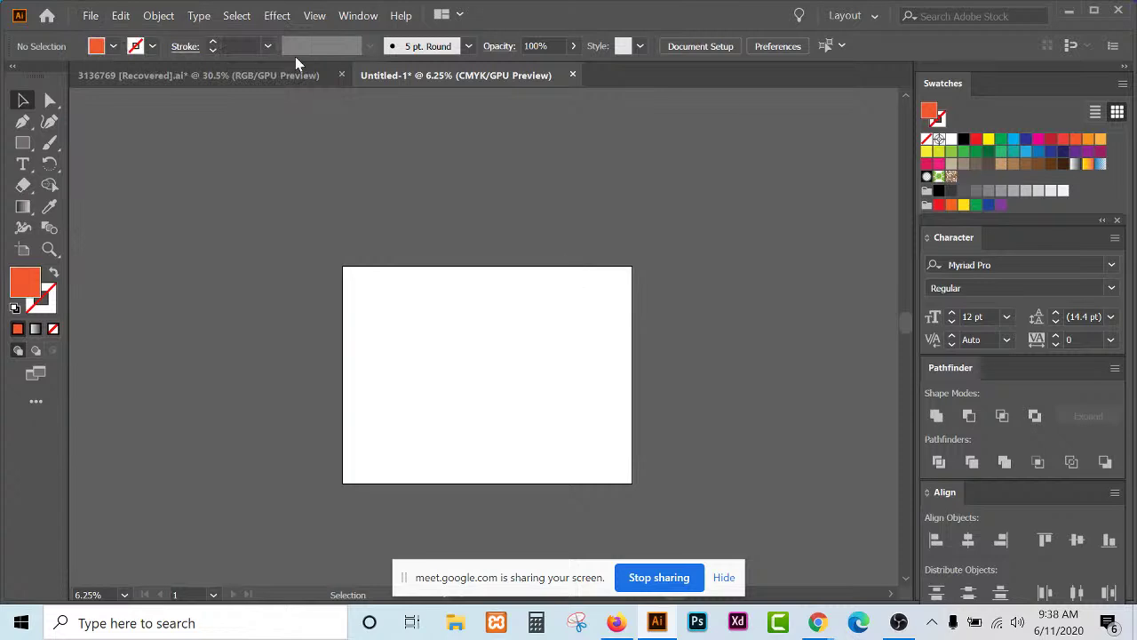
Start creating a new document to bring up its preset settings.
click(89, 16)
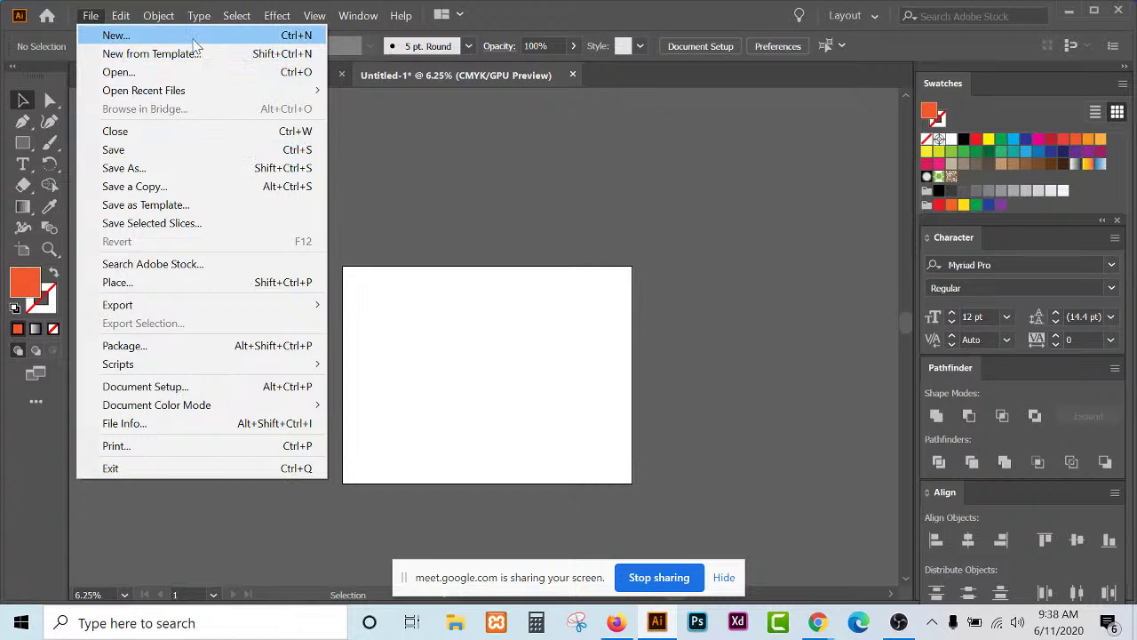
key(Escape)
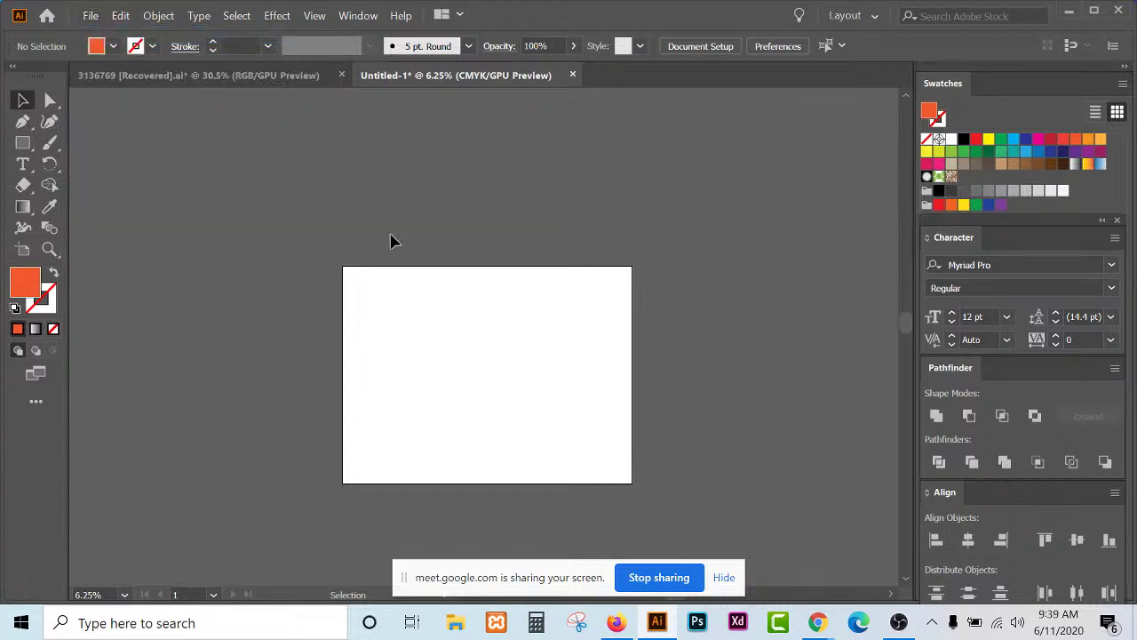
key(ctrl+n)
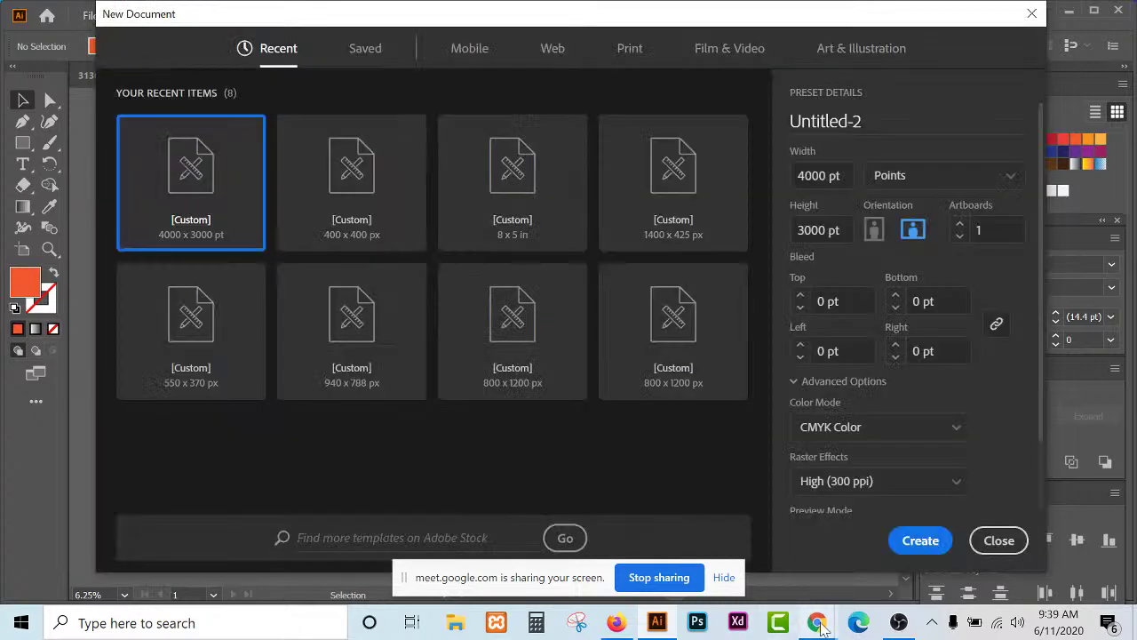
Switch to the Google Meet window, admit the waiting participant, and return to the new document settings in Illustrator.
mouse_move(819, 624)
click(720, 547)
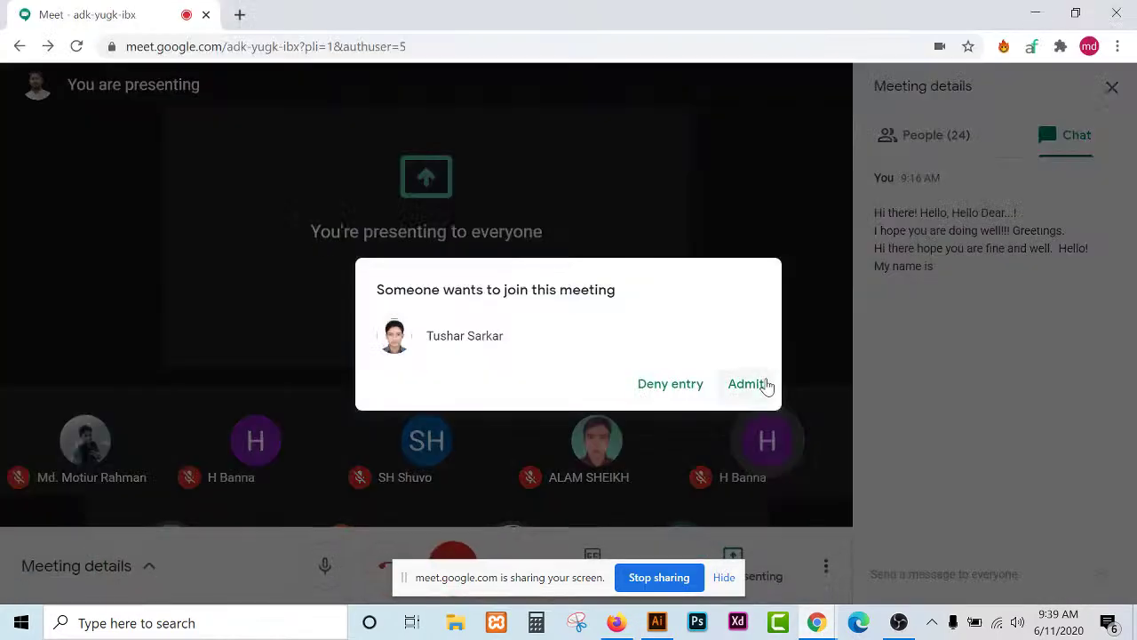
click(749, 387)
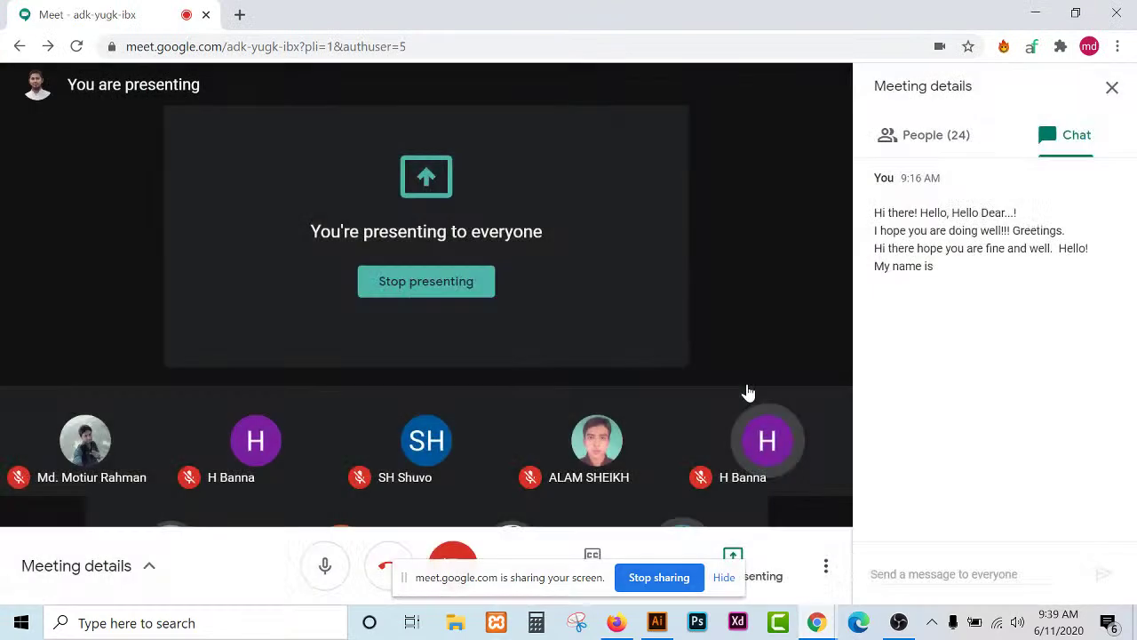
click(1035, 14)
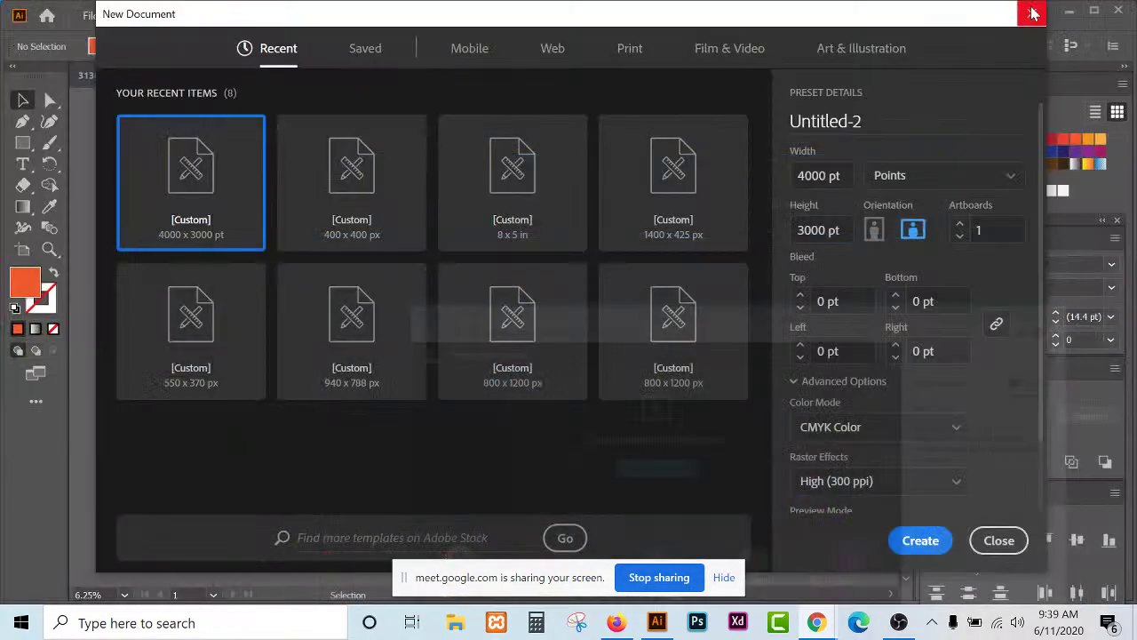
Create a new document in pixels, 550 px wide and 370 px high, in landscape orientation.
click(899, 177)
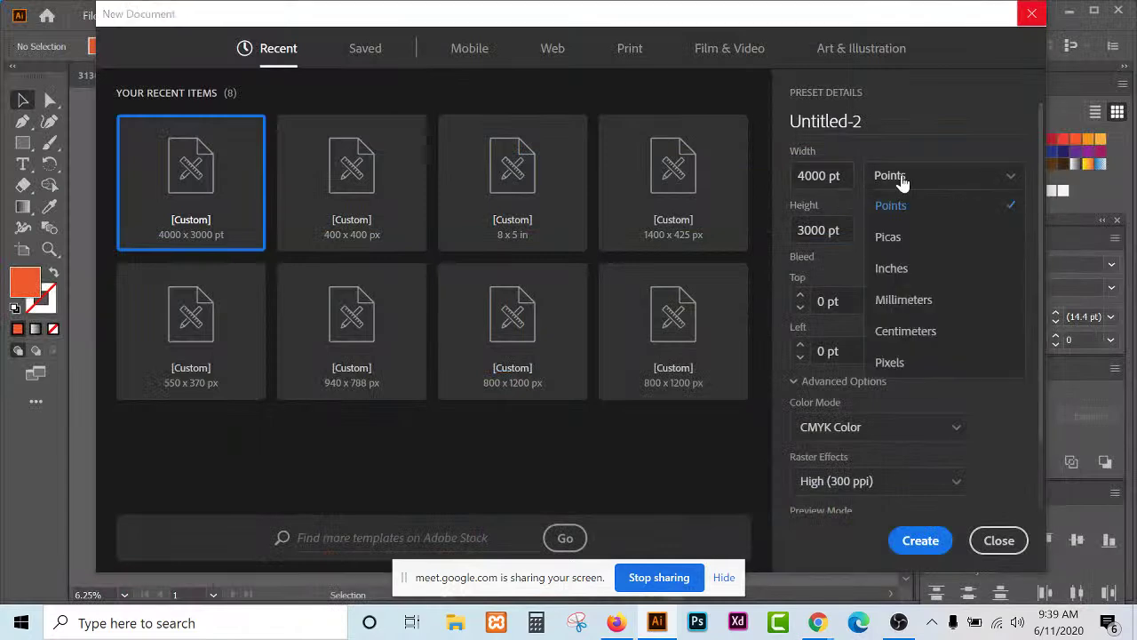
click(906, 360)
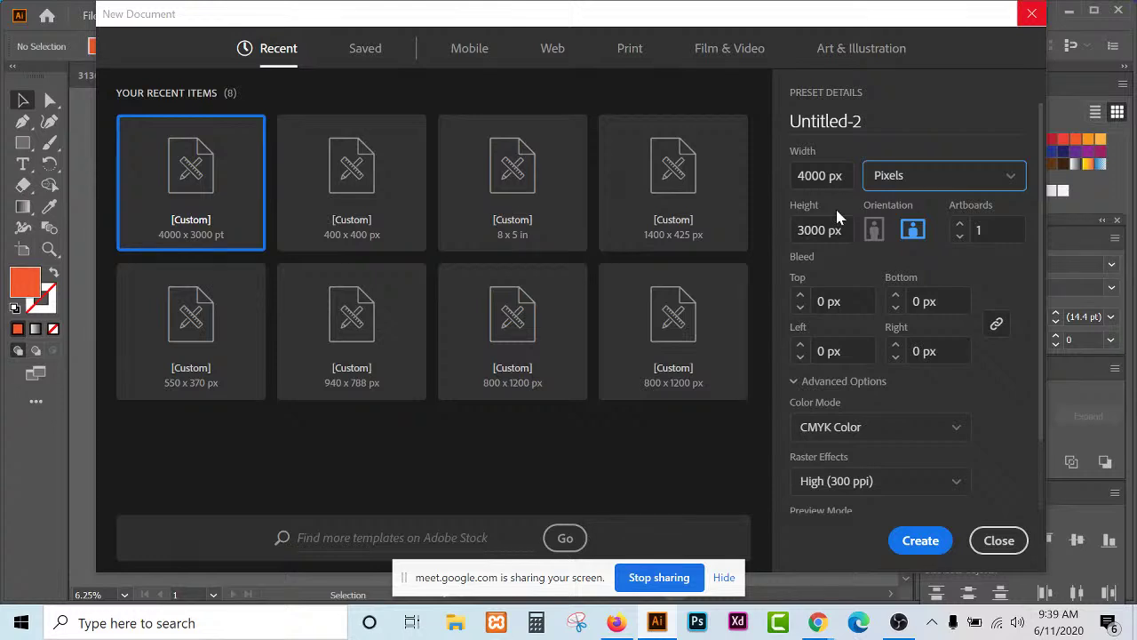
click(819, 175)
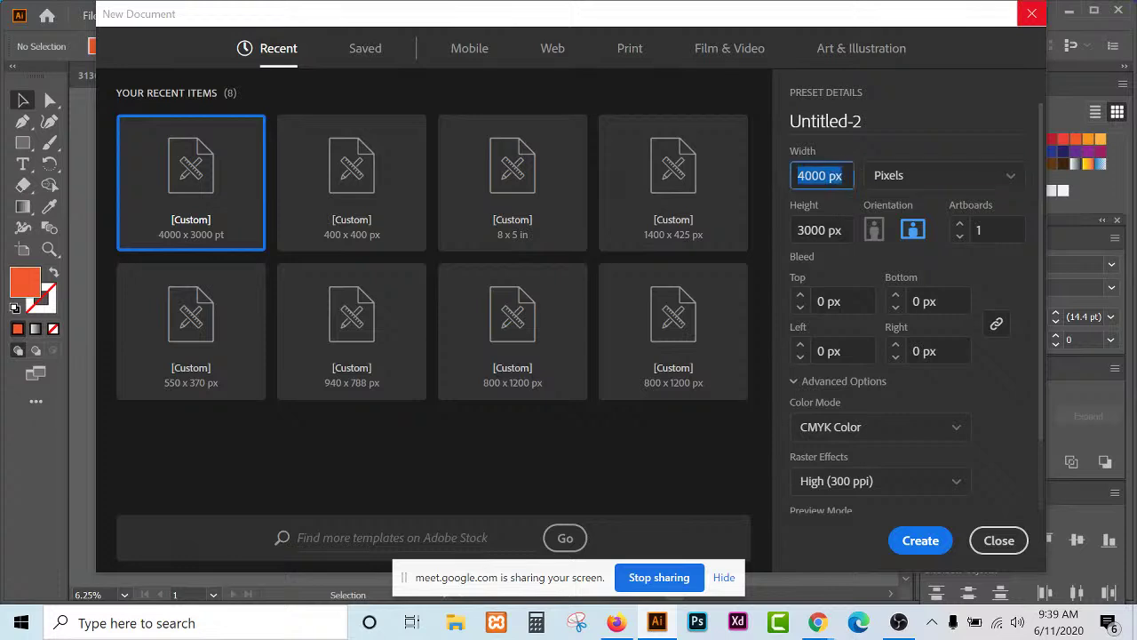
text(550)
key(Tab)
text(7)
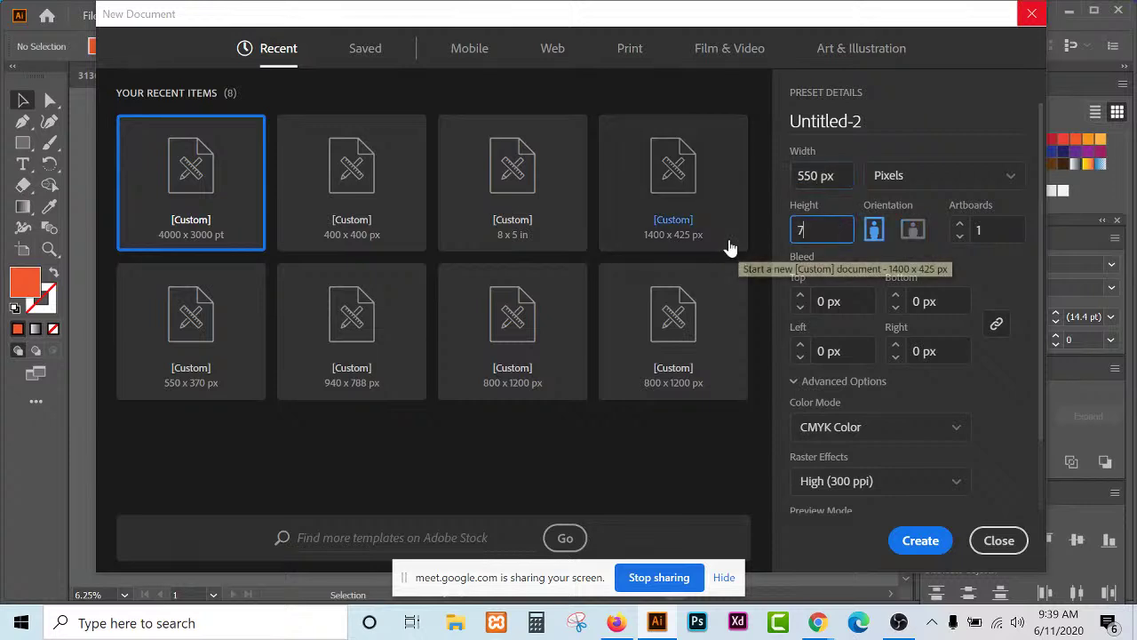
key(BackSpace)
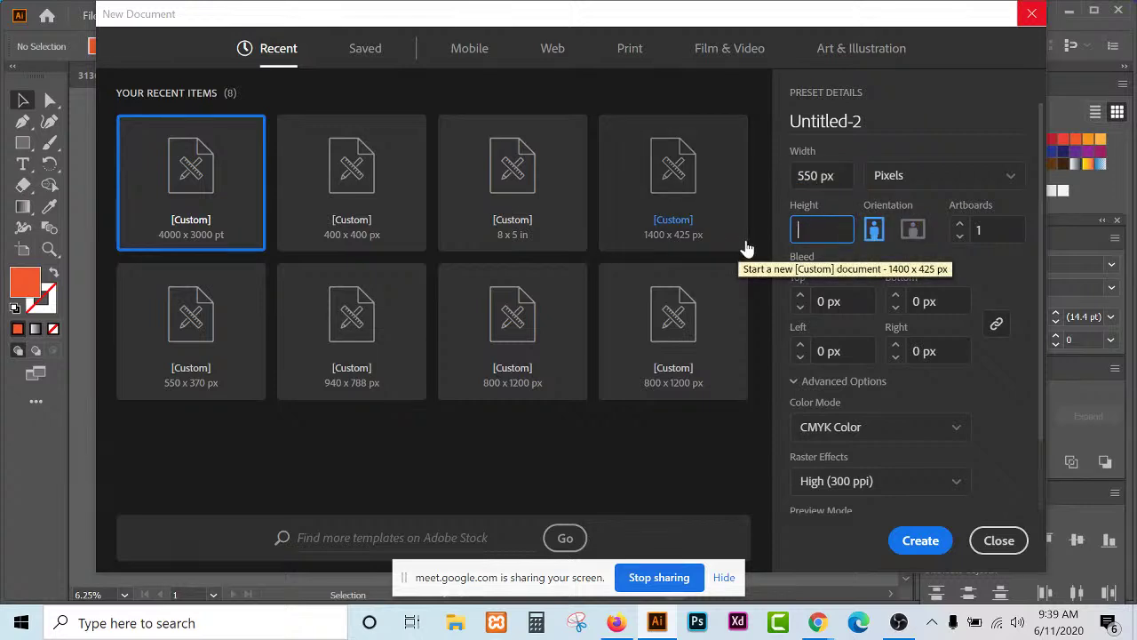
text(370)
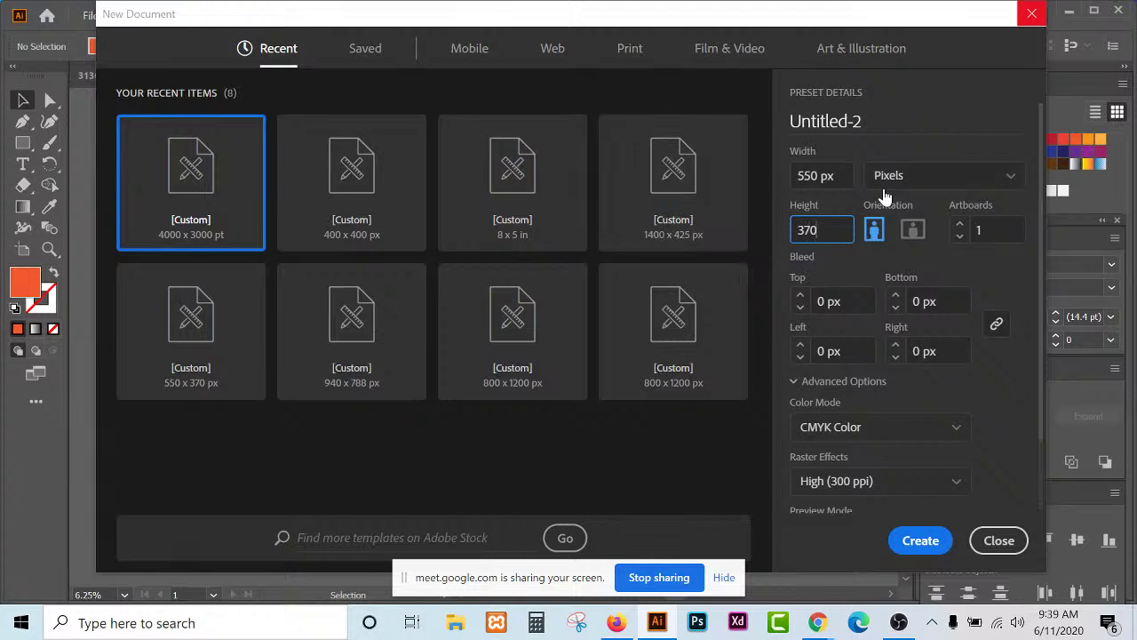
click(899, 252)
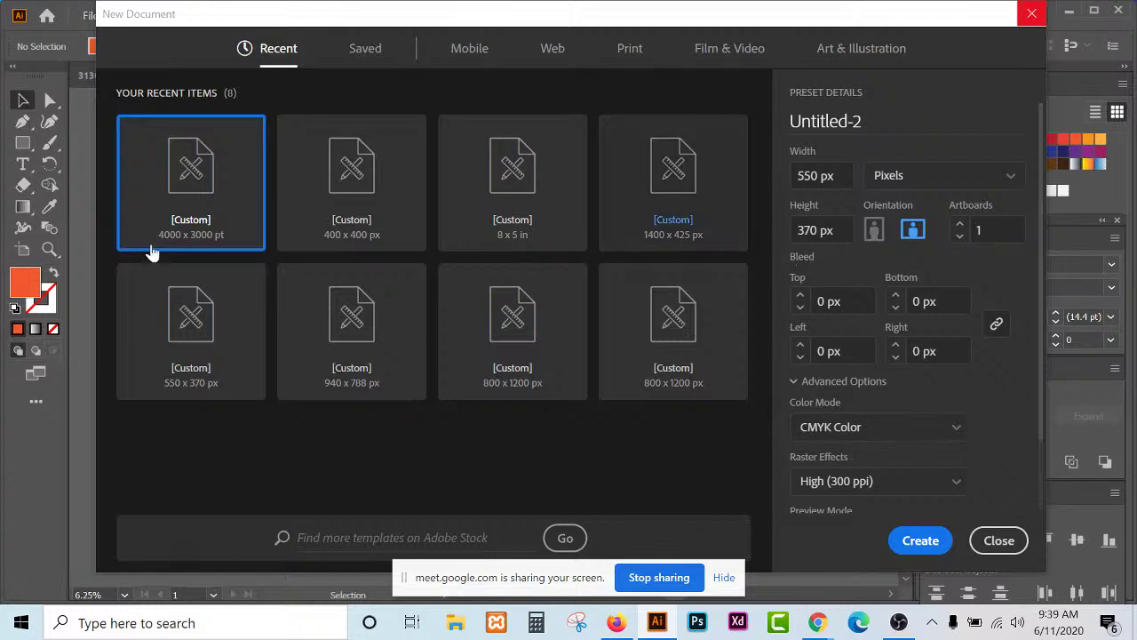
click(918, 548)
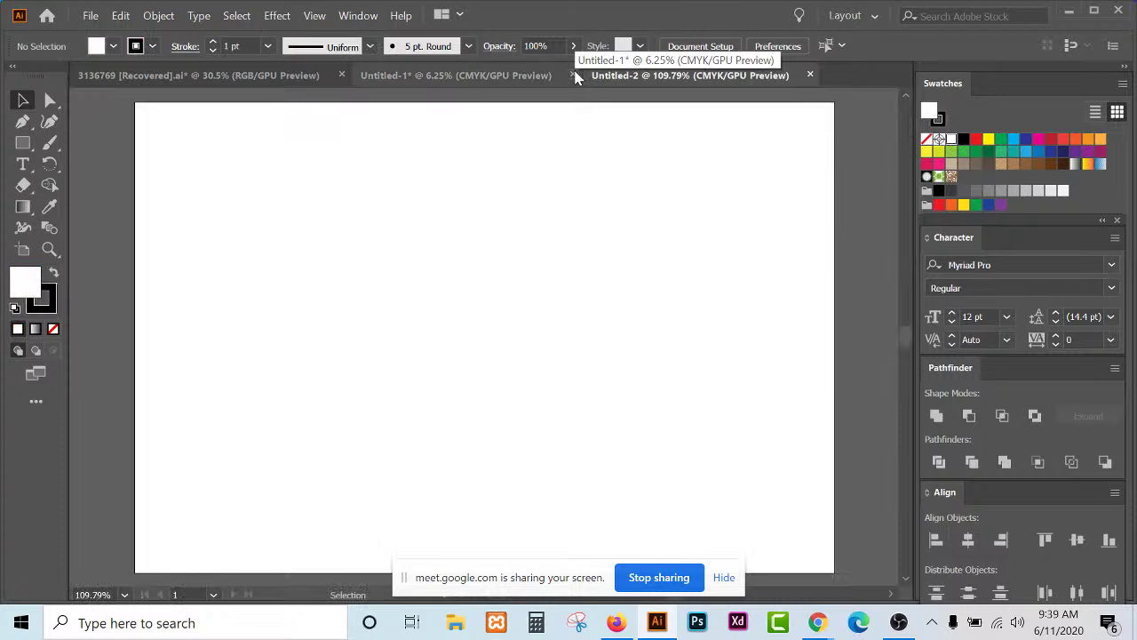
Close the Untitled-1 document without saving its changes.
click(572, 75)
click(661, 337)
scroll(524, 327, down, 2)
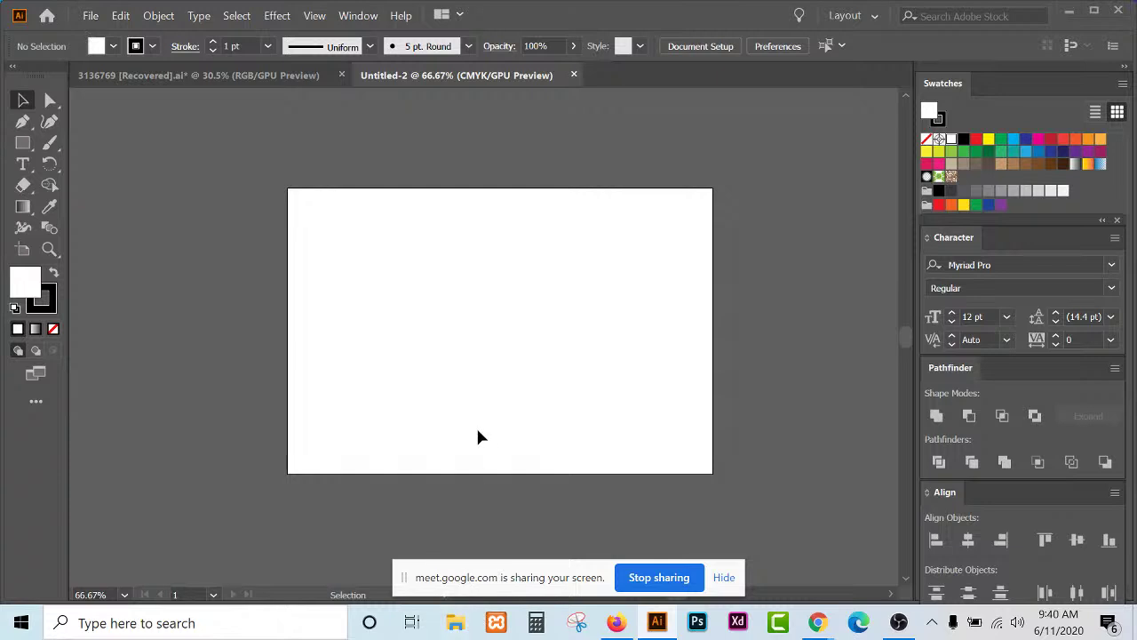
Switch to File Explorer and go to the pppp folder inside mmmmmmm on the Graphic Design (F:) drive.
key(super+e)
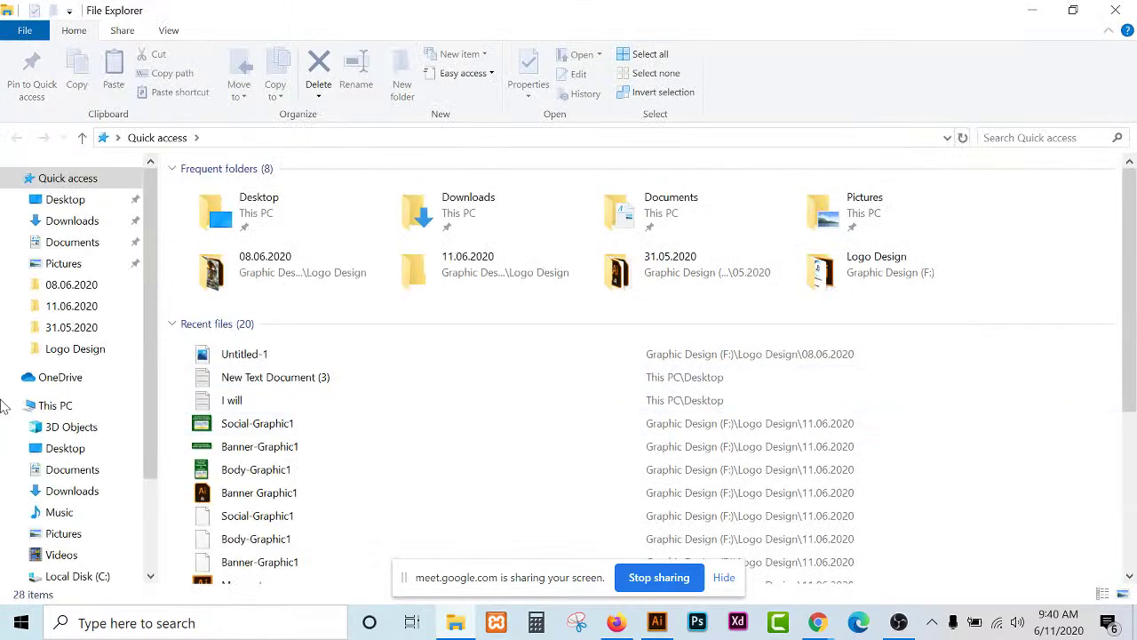
scroll(80, 462, down, 3)
click(109, 496)
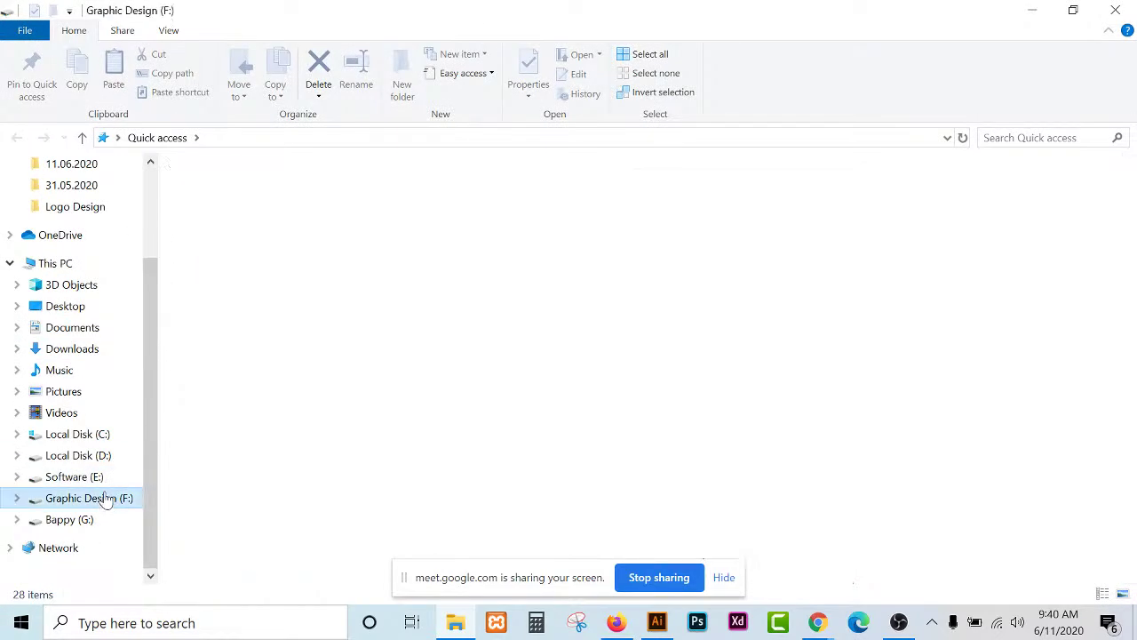
double_click(489, 242)
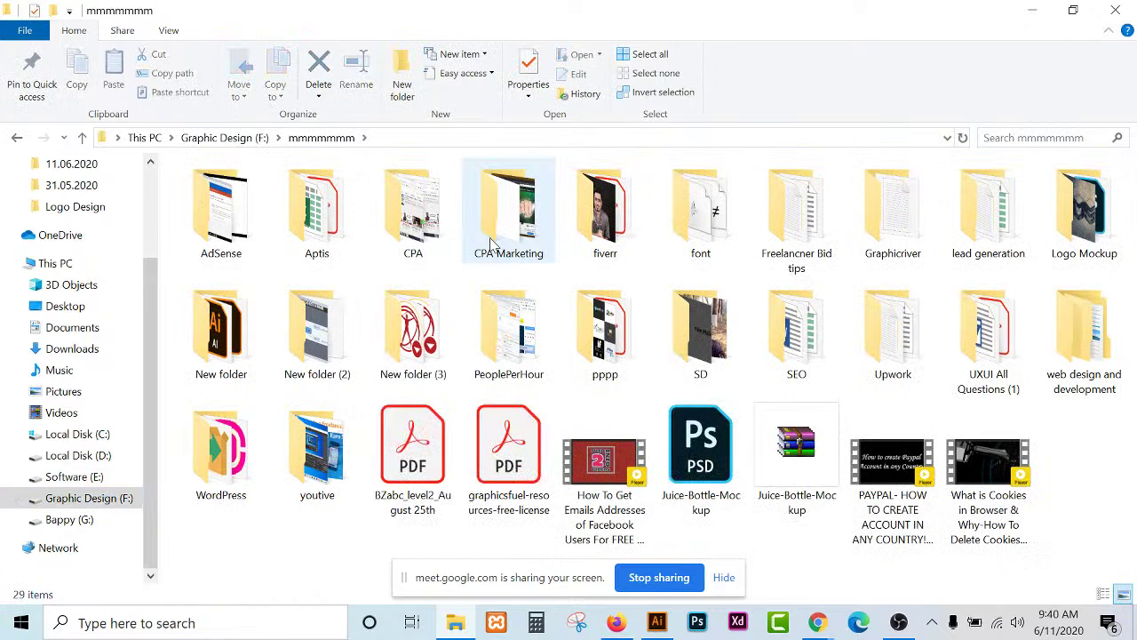
double_click(604, 327)
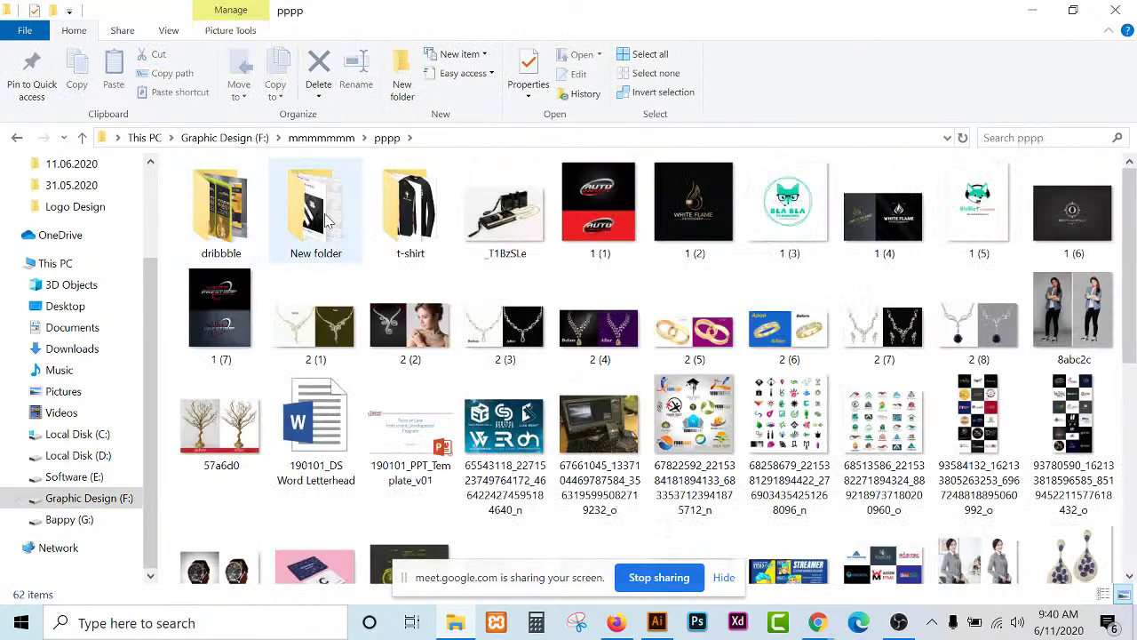
double_click(326, 222)
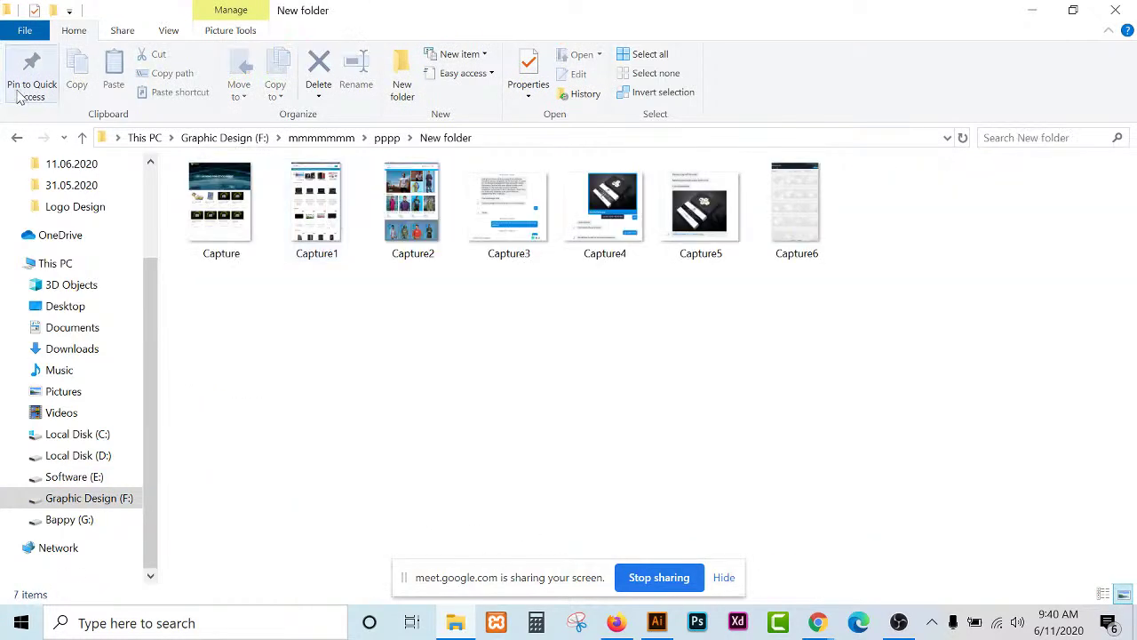
click(19, 139)
Select the four jewellery images P10030-BLU, P10055, P10059-B and P10060 together.
scroll(545, 252, down, 2)
scroll(545, 252, down, 2)
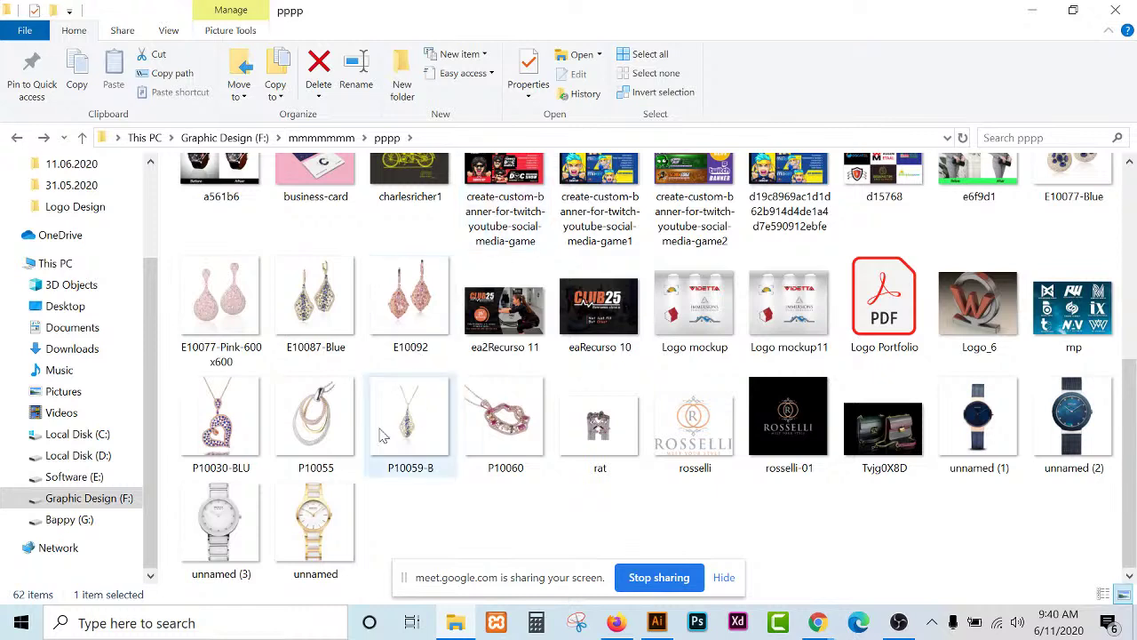
click(192, 436)
ctrl+click(297, 432)
ctrl+click(400, 428)
ctrl+click(494, 422)
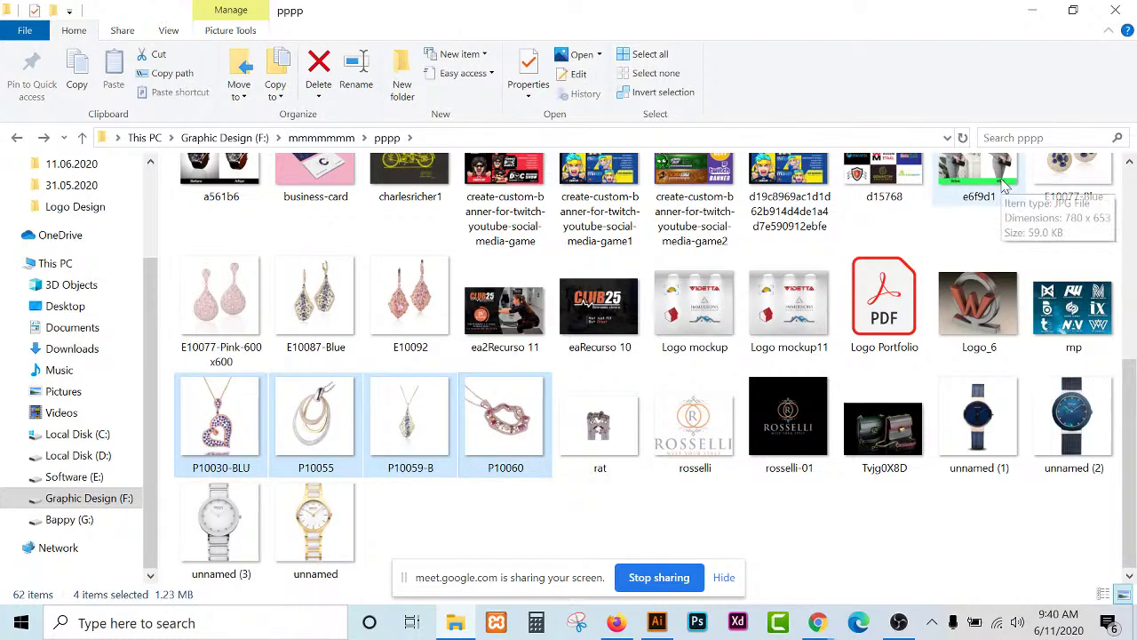
Add e6f9d1, E10077-Blue and E10087-Blue to the selection and place all selected images in the new Illustrator document.
scroll(1004, 184, up, 2)
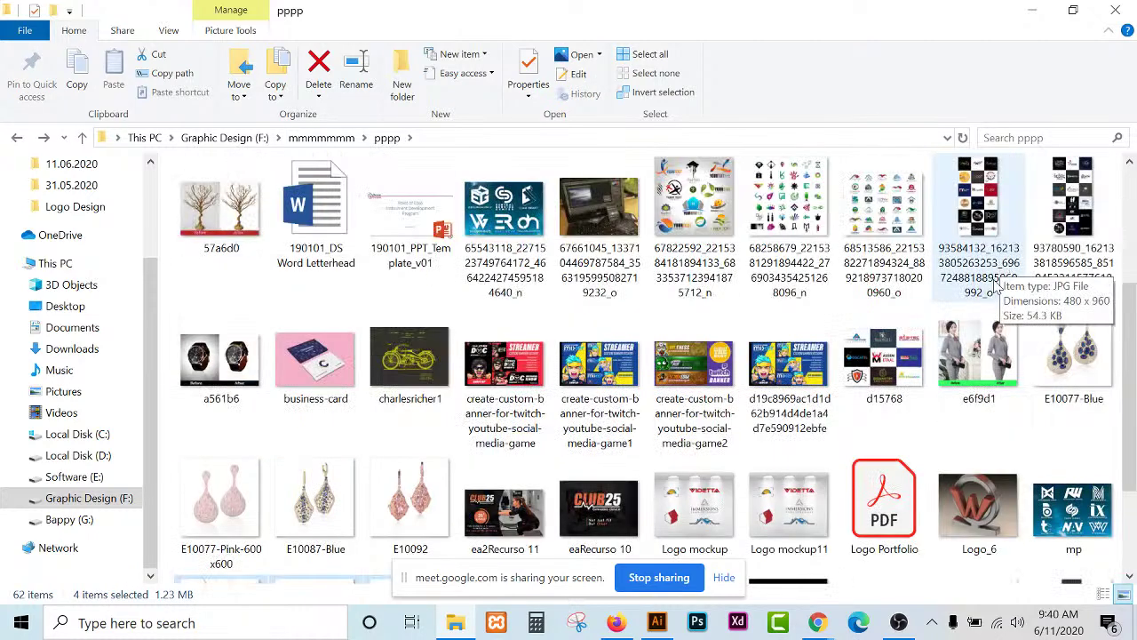
ctrl+click(981, 347)
ctrl+click(1071, 351)
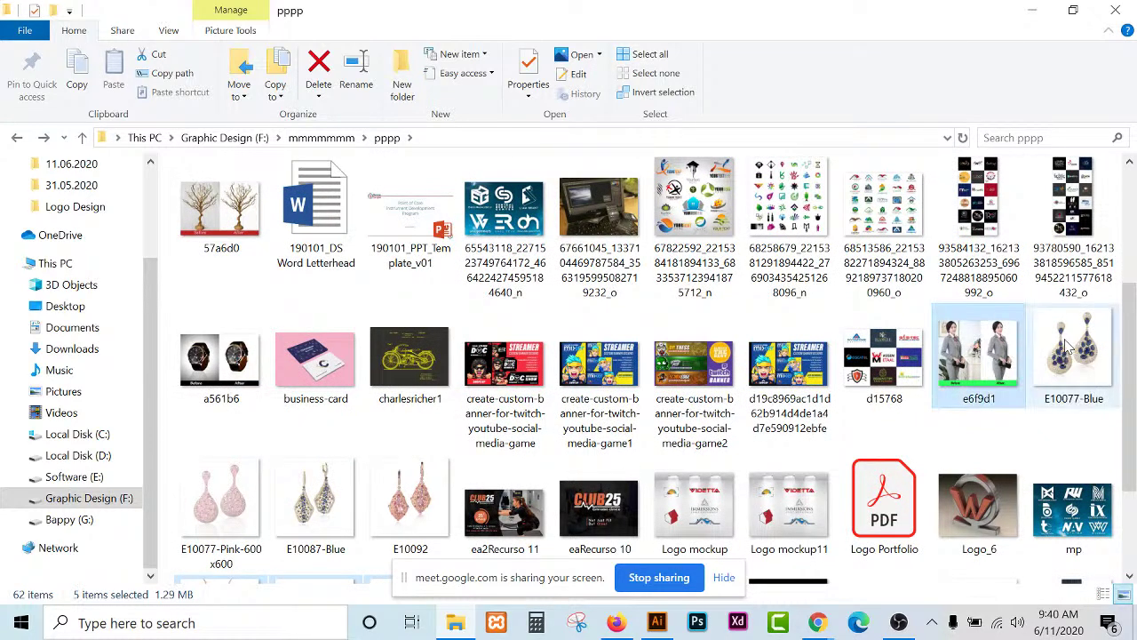
scroll(568, 320, down, 2)
scroll(356, 320, up, 2)
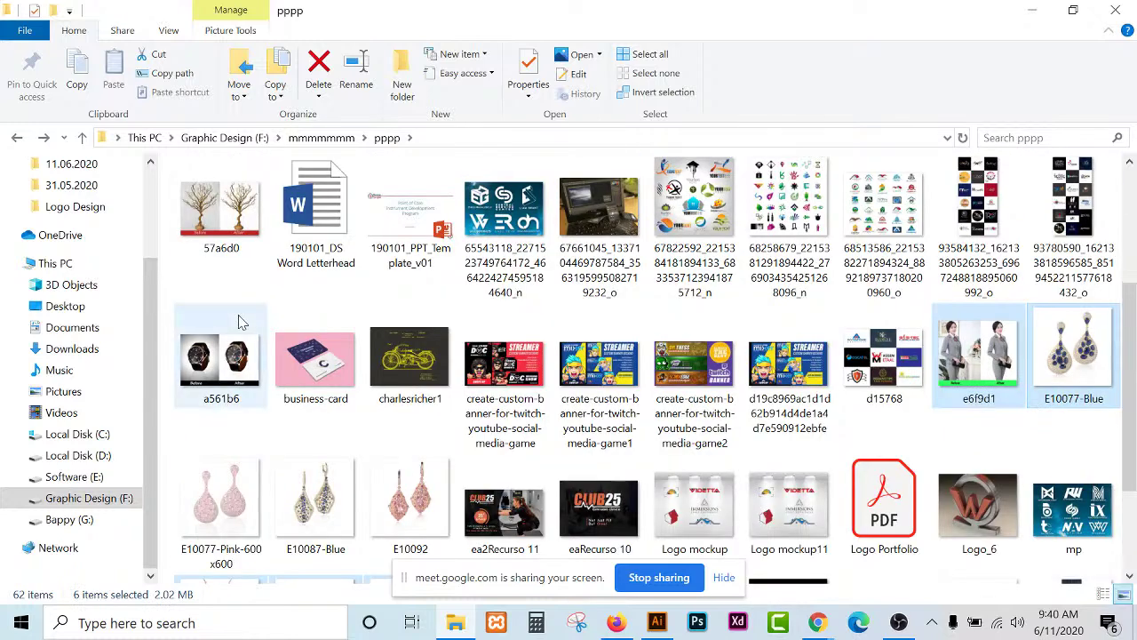
scroll(299, 329, down, 2)
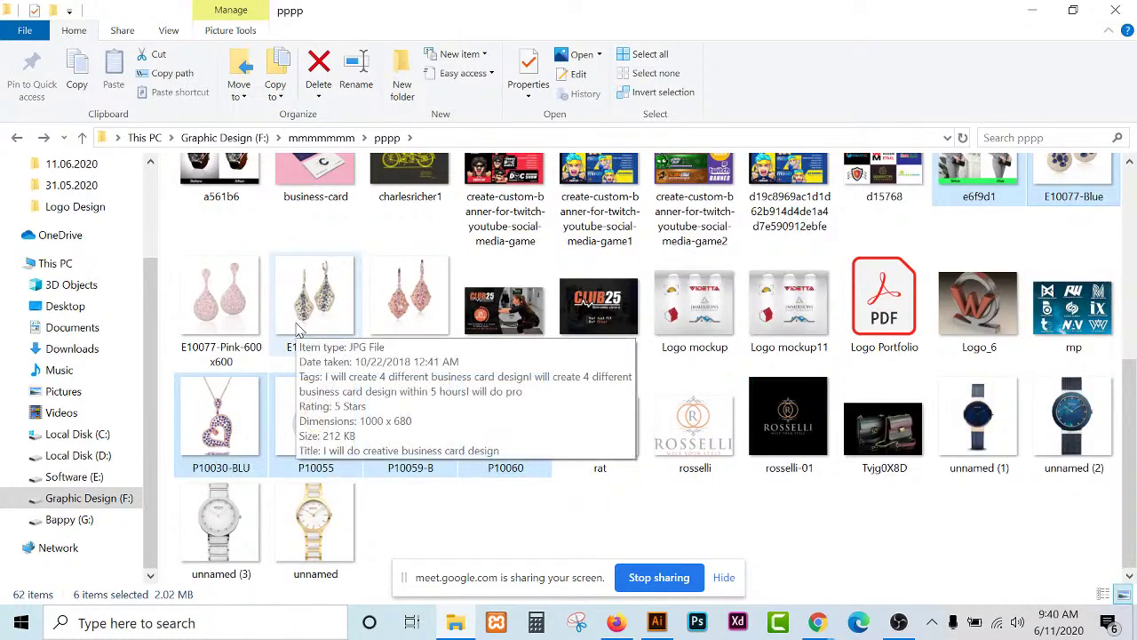
ctrl+click(295, 309)
drag(333, 311, 527, 383)
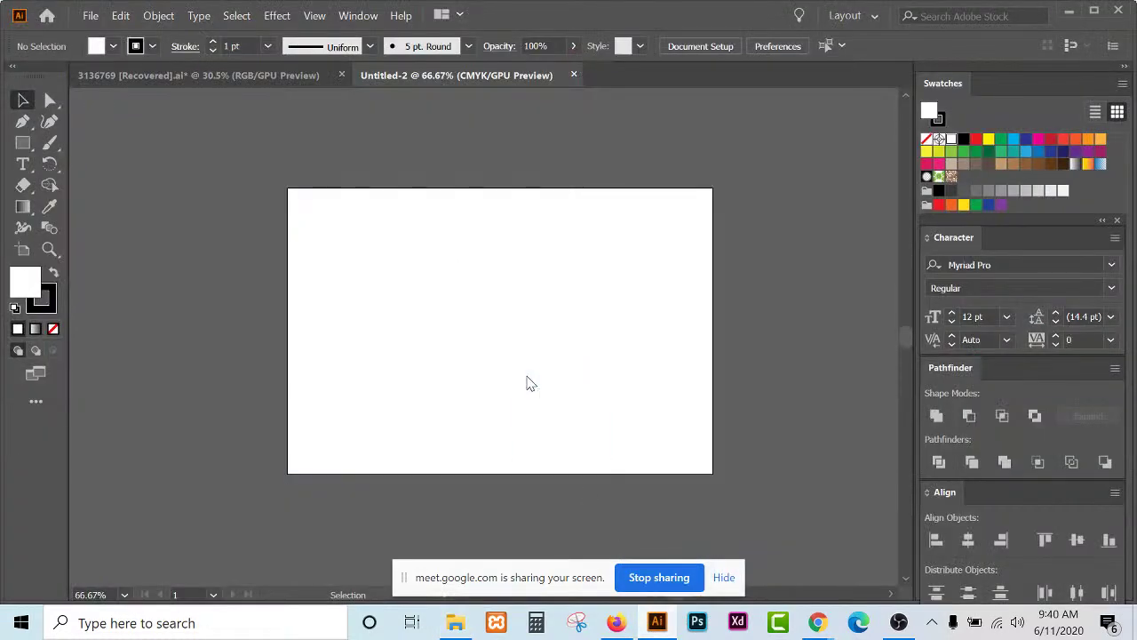
Separate the stacked images and spread them around the outside of the artboard, leaving the artboard empty.
scroll(528, 382, down, 4)
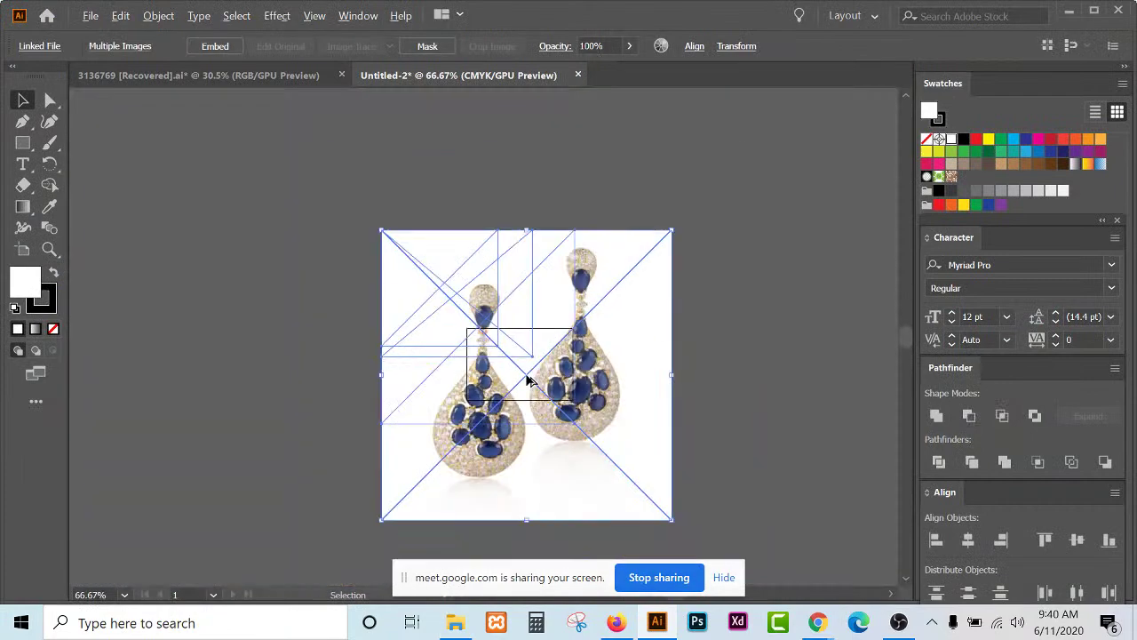
drag(526, 229, 537, 266)
click(652, 393)
scroll(558, 366, up, 1)
drag(699, 302, 789, 400)
click(688, 292)
drag(698, 325, 666, 244)
drag(686, 282, 441, 442)
drag(679, 298, 628, 375)
drag(495, 461, 355, 432)
scroll(497, 410, up, 2)
click(370, 472)
scroll(530, 315, down, 2)
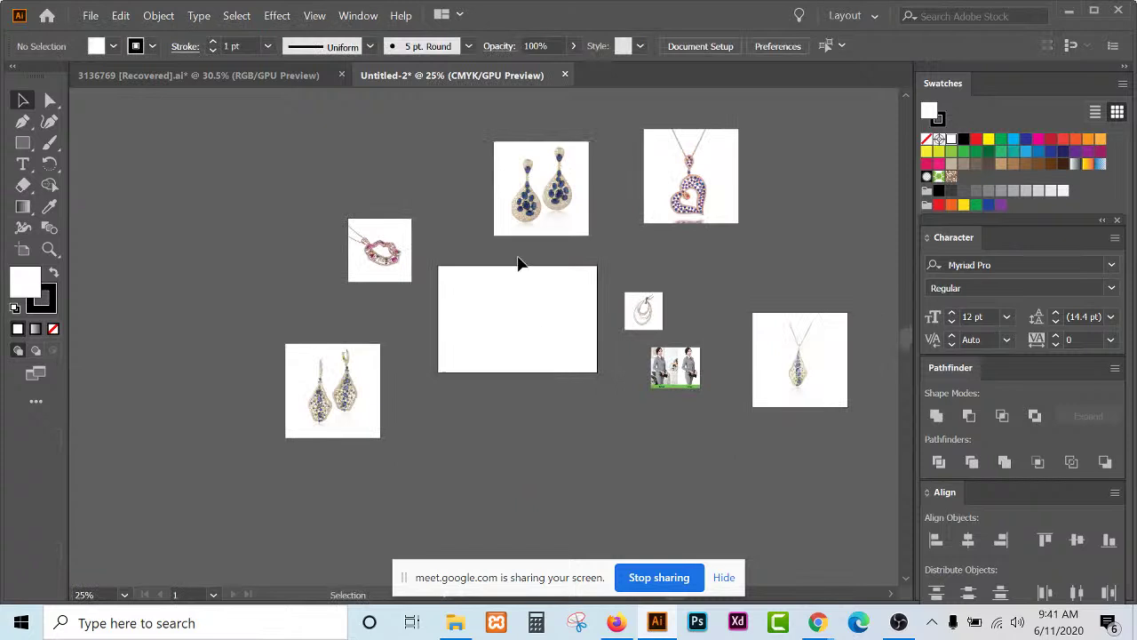
Draw a square from the artboard's top-left corner with the Rectangle tool and fill it with black.
scroll(519, 258, up, 1)
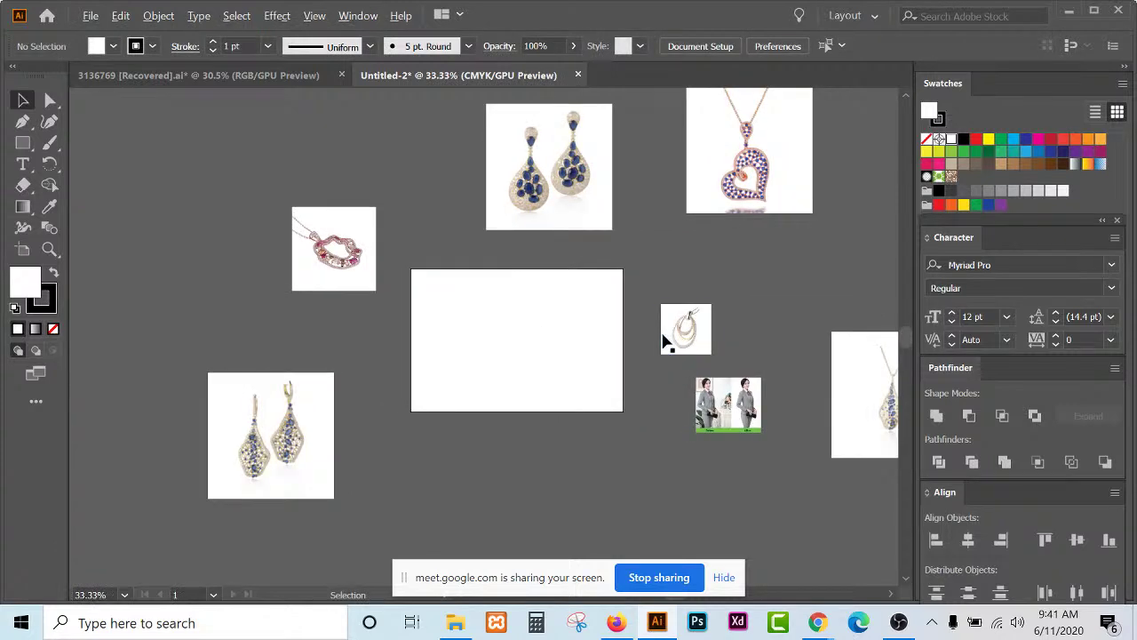
scroll(542, 268, up, 1)
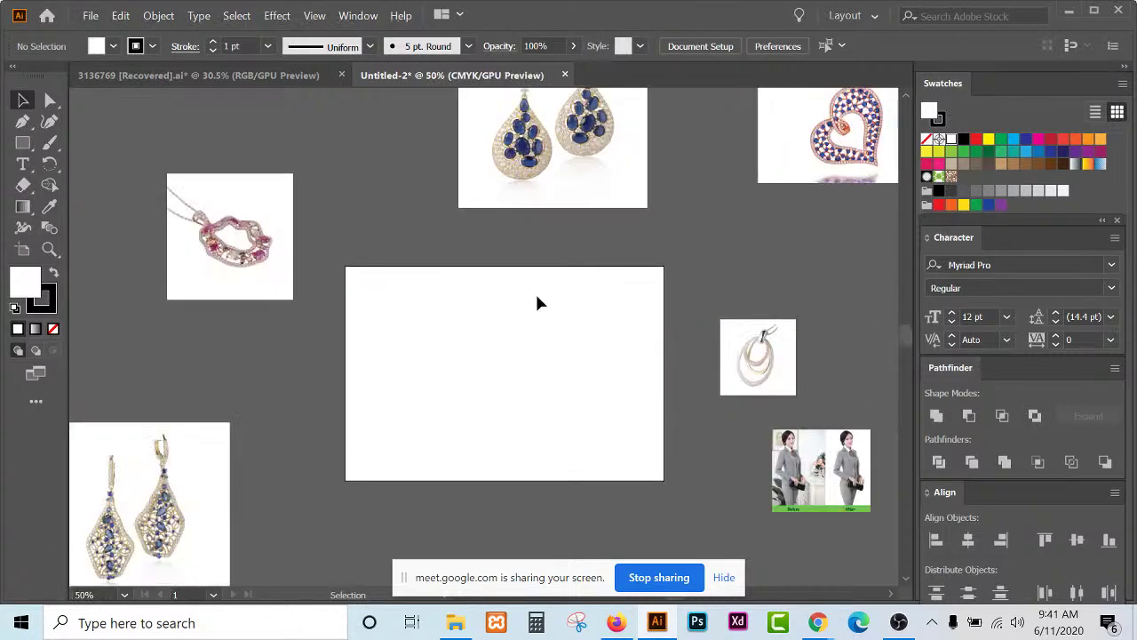
click(21, 156)
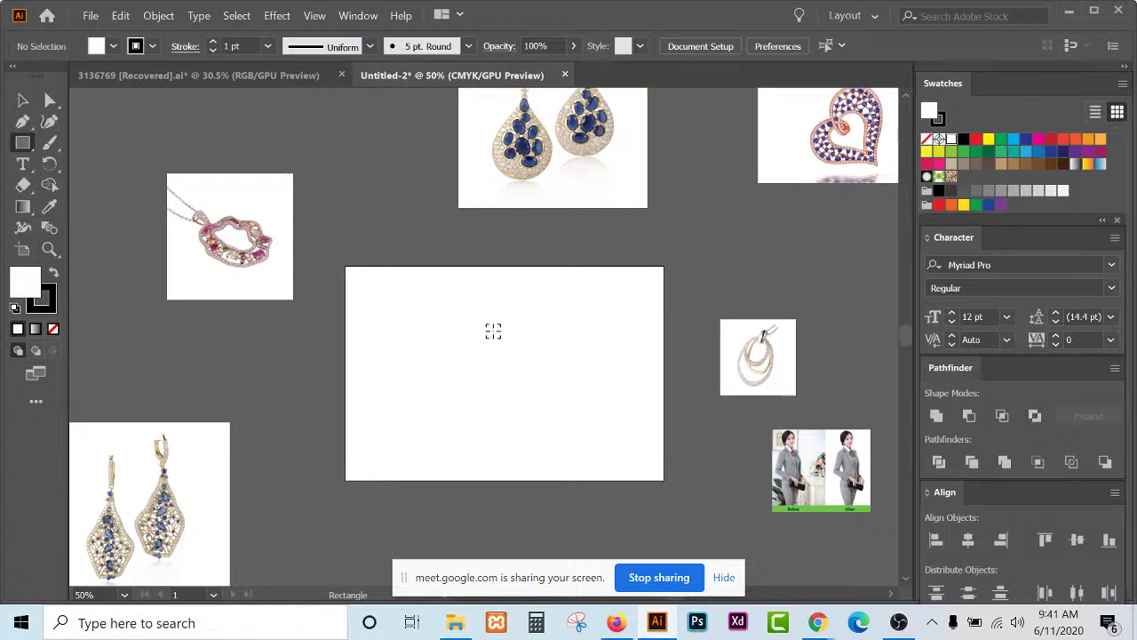
alt+scroll(493, 331, up, 1)
scroll(493, 331, down, 1)
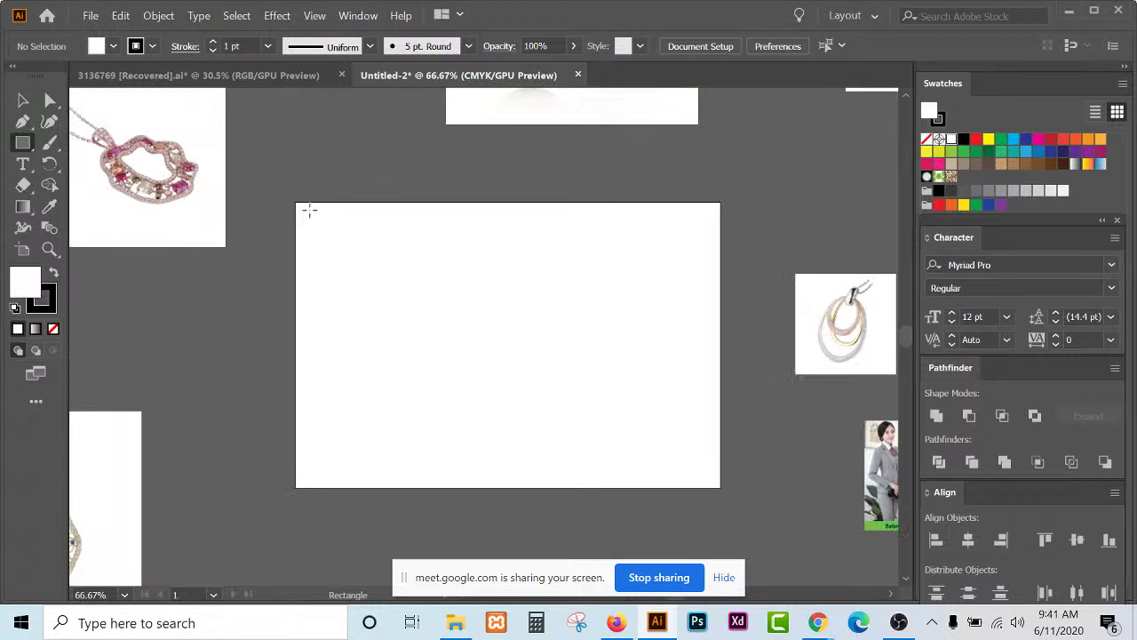
drag(297, 203, 426, 334)
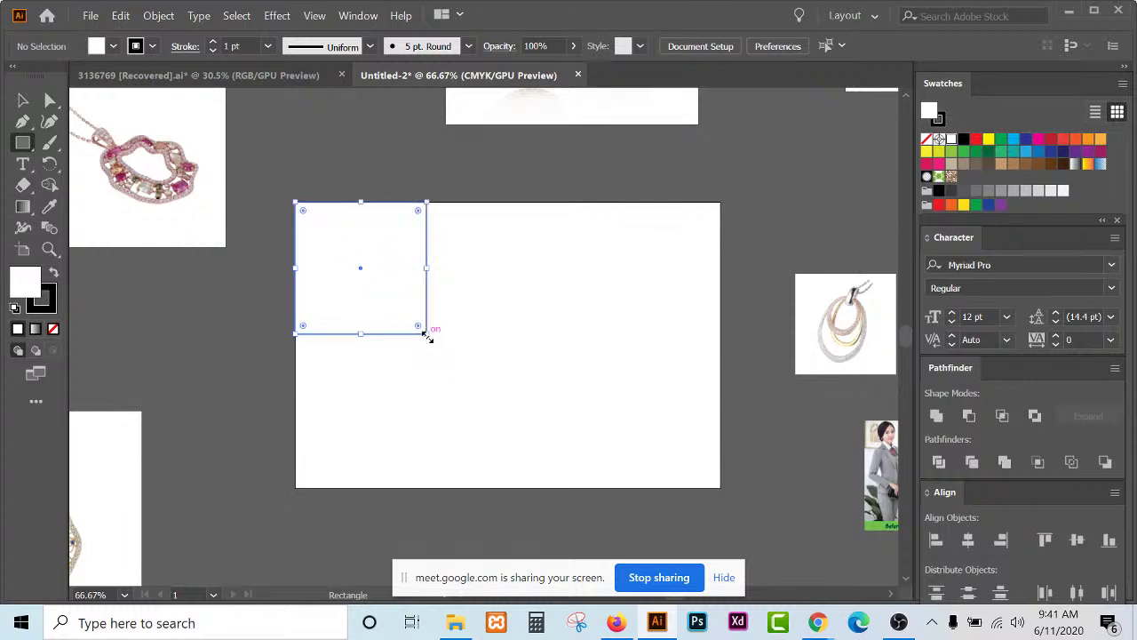
click(963, 140)
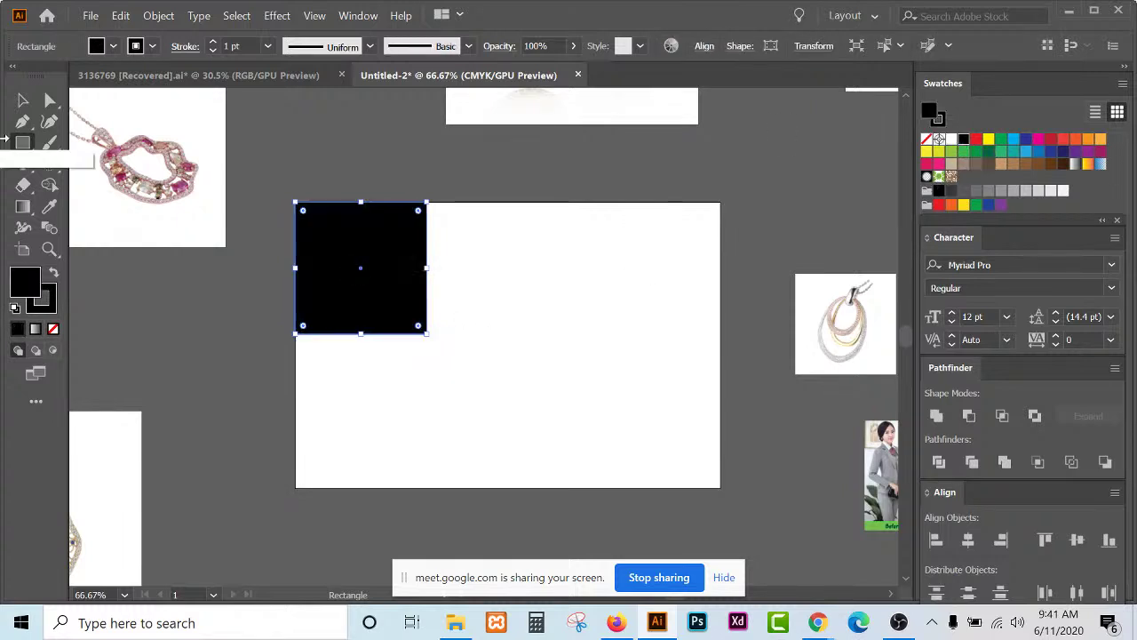
Remove the black square's outline by setting its stroke weight to 0 pt.
click(23, 100)
click(447, 197)
scroll(381, 228, up, 2)
click(410, 272)
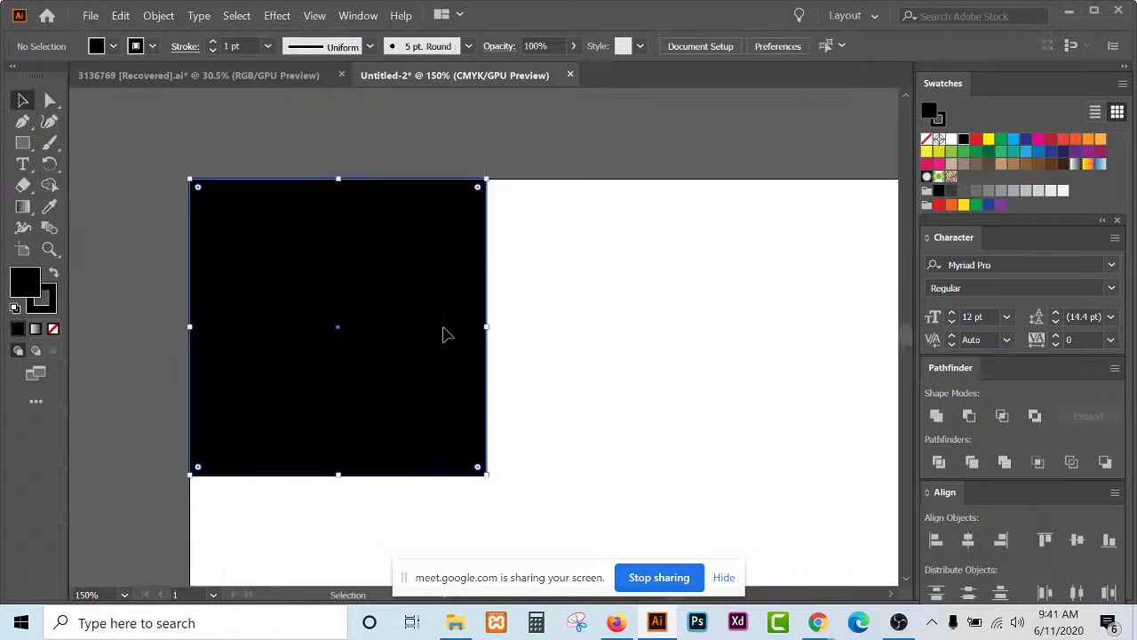
click(211, 51)
click(414, 151)
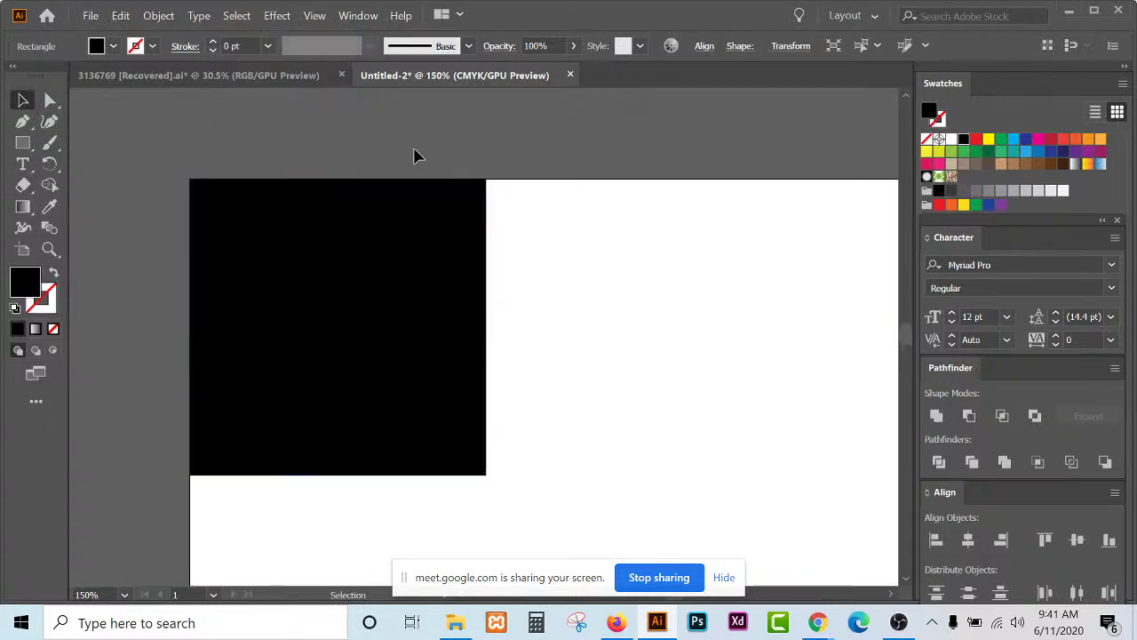
Duplicate the black square straight down to the artboard's bottom-left corner.
scroll(414, 151, down, 1)
scroll(414, 155, down, 1)
drag(361, 260, 388, 444)
scroll(393, 445, up, 4)
scroll(389, 442, down, 3)
scroll(389, 439, up, 1)
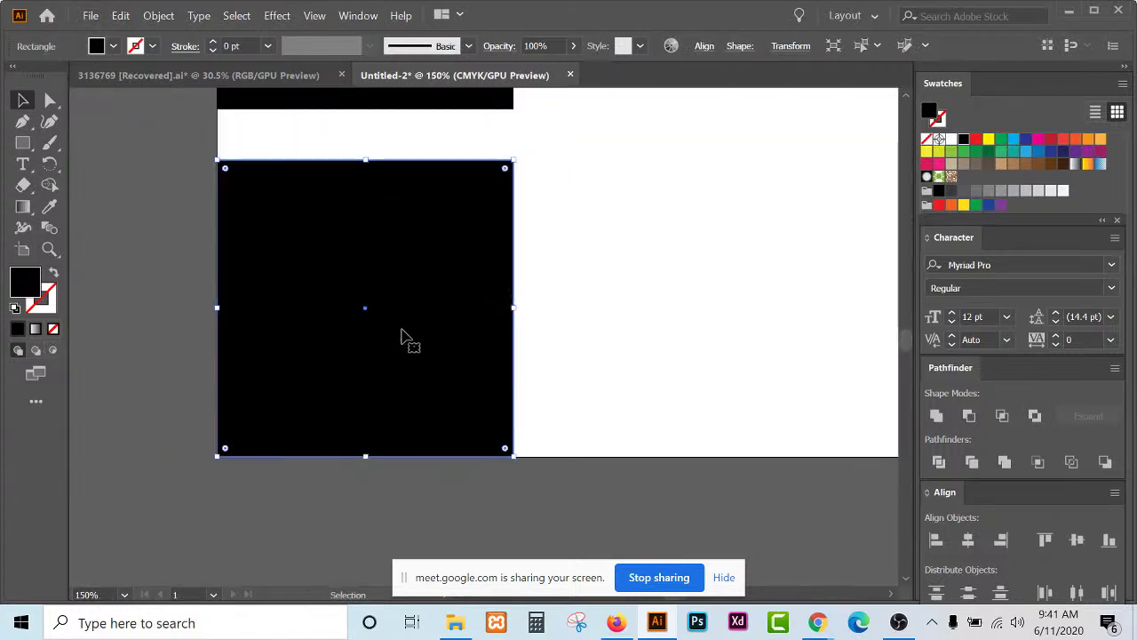
Enlarge the upper and lower black squares until they close the gap along the artboard's left edge.
drag(519, 160, 535, 141)
scroll(535, 142, up, 1)
click(484, 155)
drag(518, 183, 543, 201)
click(515, 254)
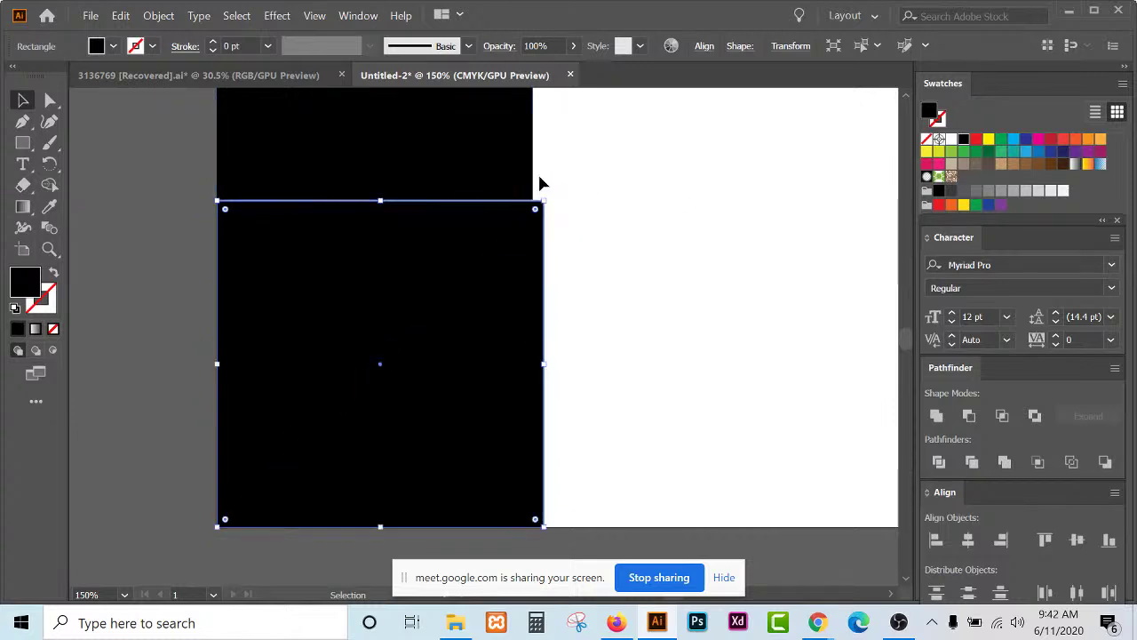
Shrink the lower square from its top-right corner to match the upper square's width, and deselect it.
scroll(538, 183, up, 4)
mouse_move(550, 279)
mouse_down()
mouse_move(537, 295)
mouse_move(506, 276)
mouse_move(533, 292)
mouse_up()
click(487, 262)
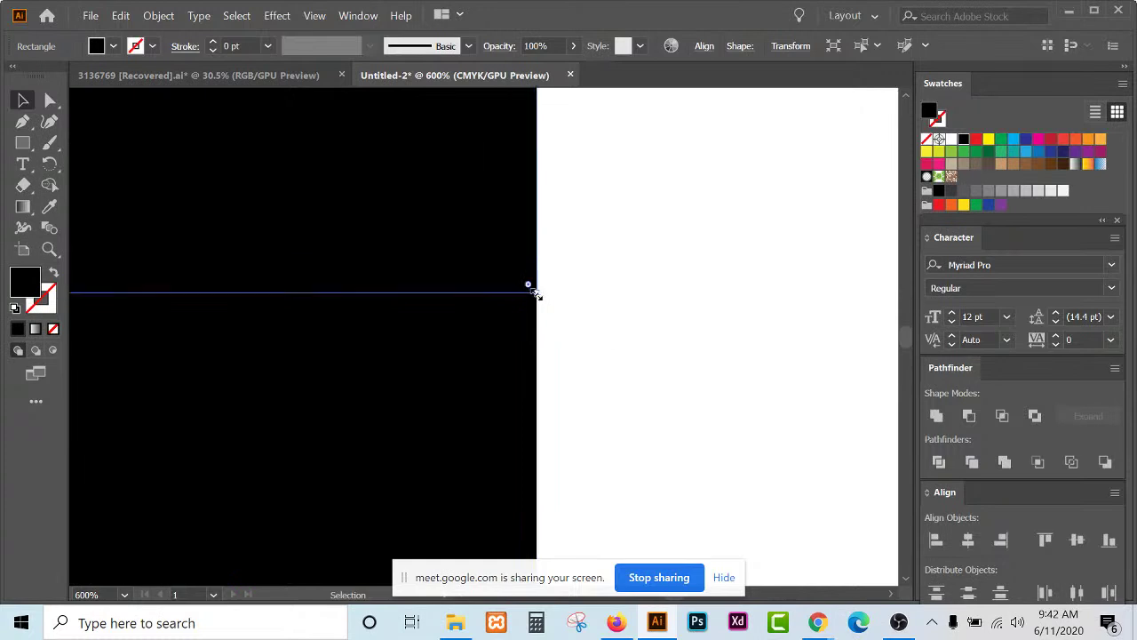
scroll(490, 282, down, 5)
click(562, 341)
scroll(376, 347, down, 3)
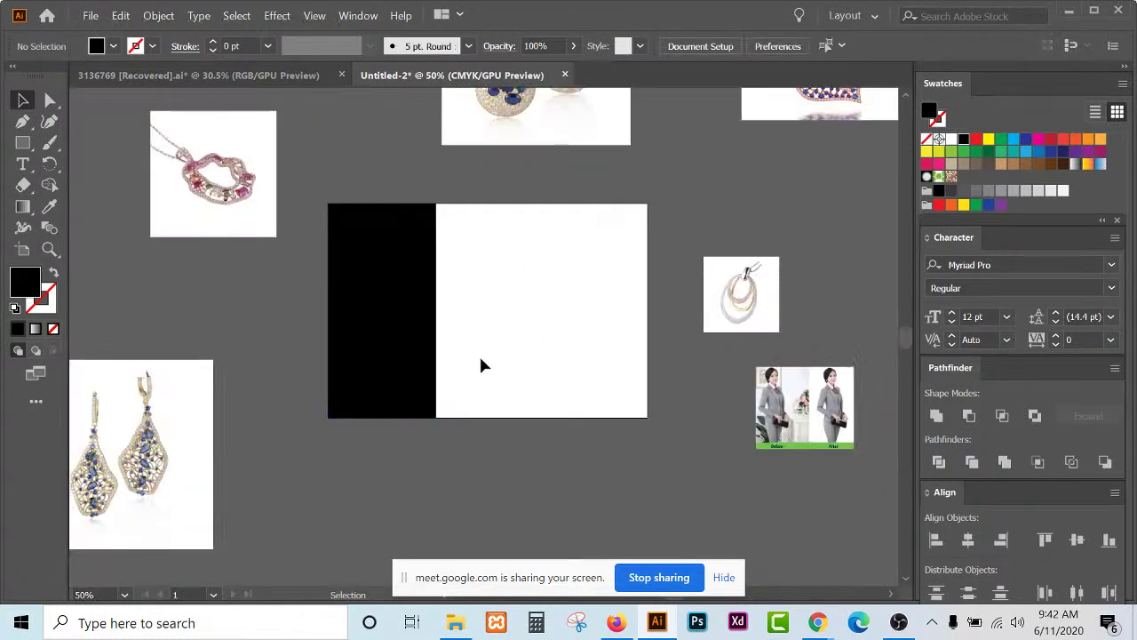
Duplicate the column of two black squares twice to the right, covering the artboard with a grid of three columns.
drag(403, 298, 507, 302)
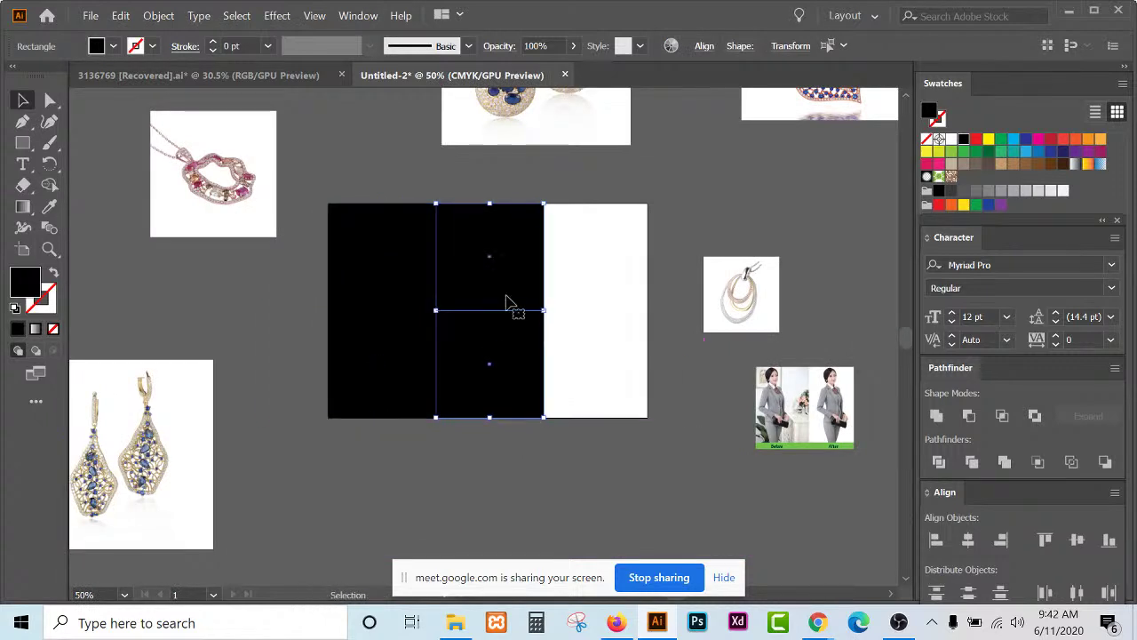
key(ctrl+d)
click(652, 464)
click(323, 222)
click(471, 432)
click(619, 305)
drag(601, 195, 619, 441)
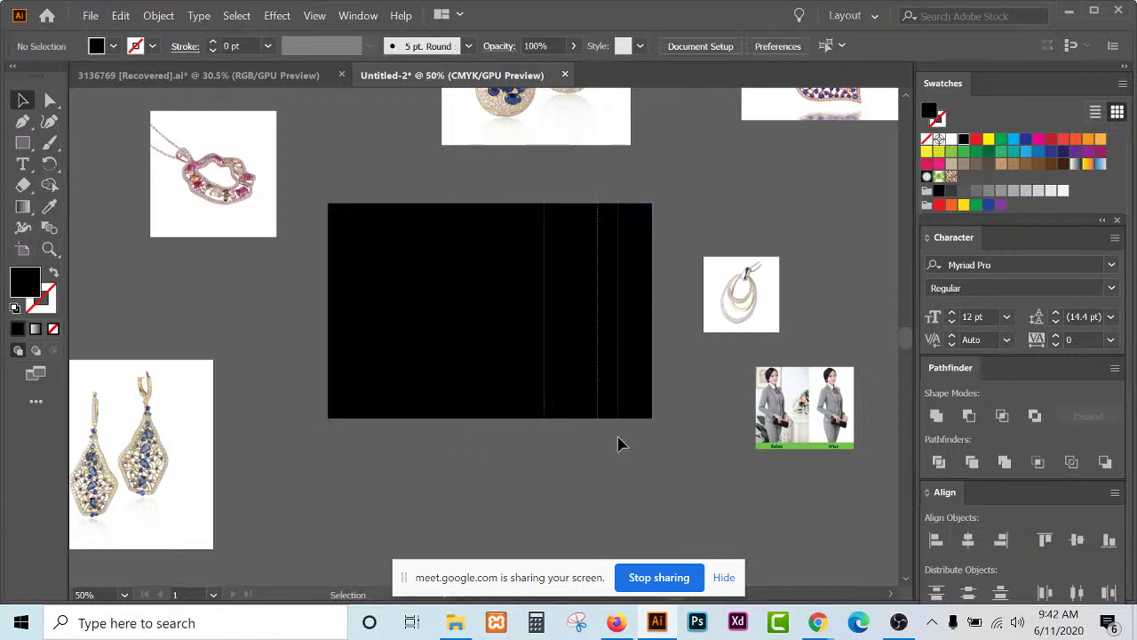
scroll(584, 292, up, 4)
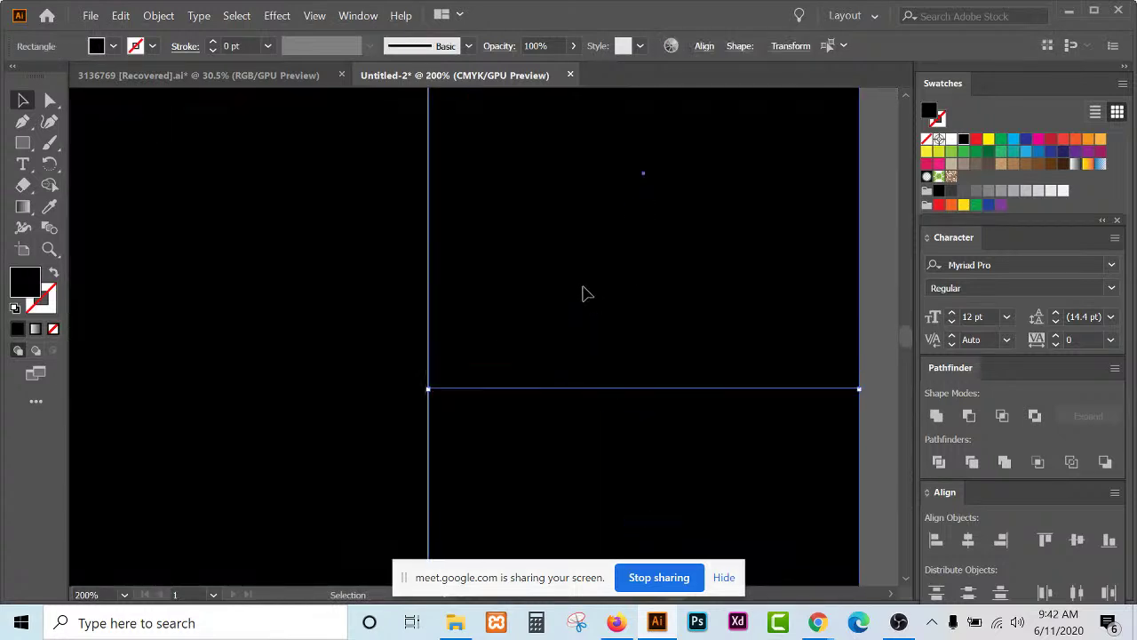
drag(584, 292, 582, 297)
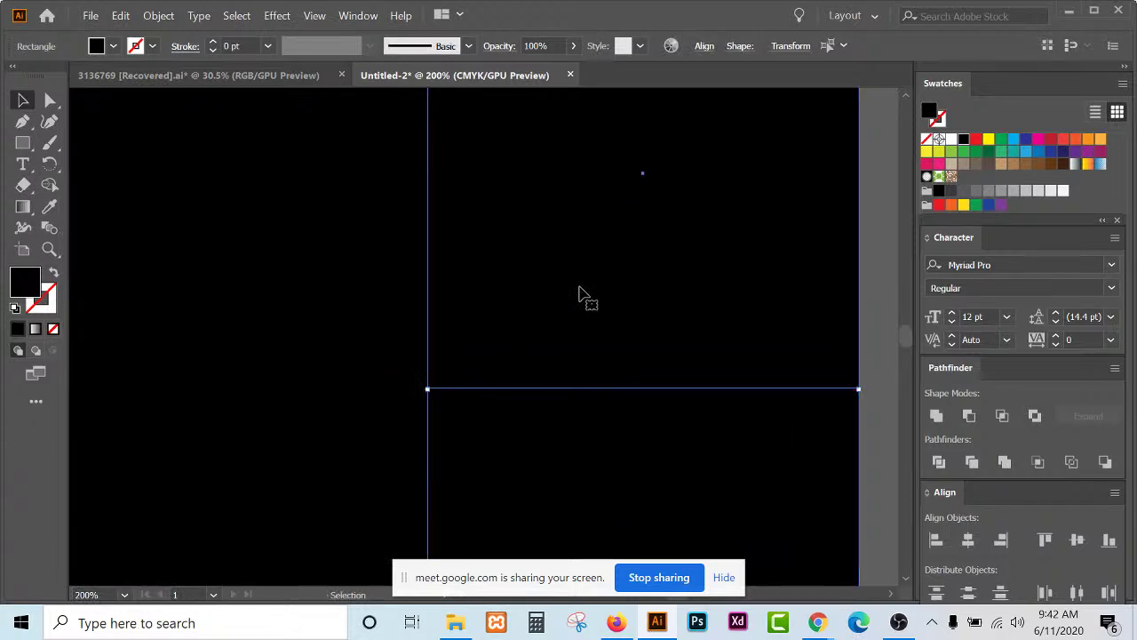
scroll(582, 293, down, 4)
Remove the fill from all six squares and narrow the grid from its right side to match the artboard's width.
click(585, 502)
drag(585, 502, 338, 222)
click(926, 140)
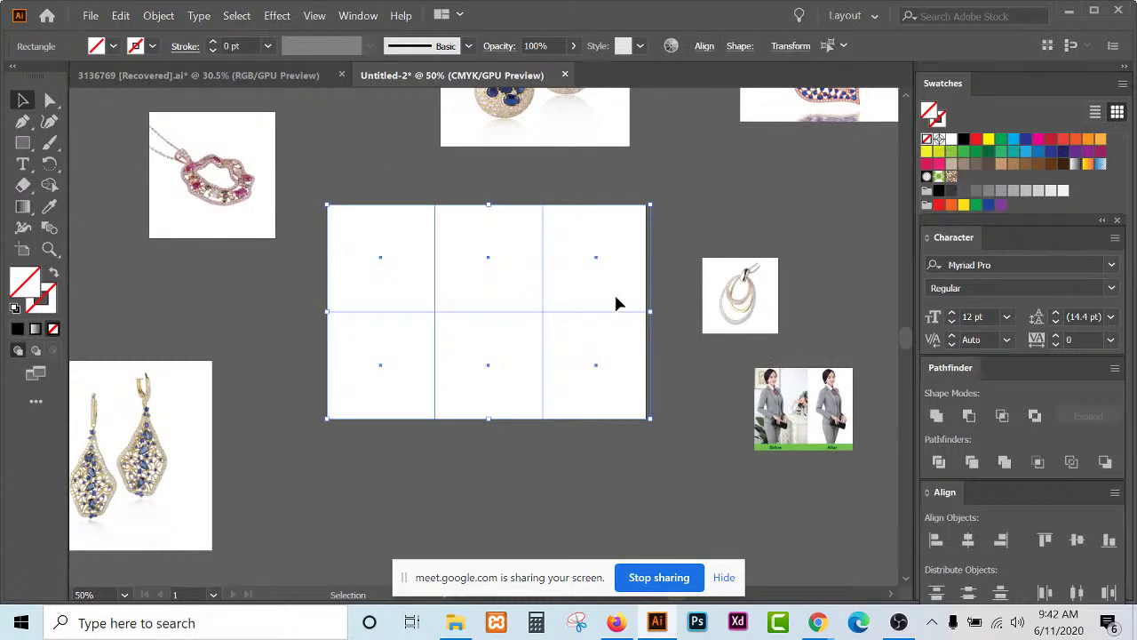
scroll(624, 294, up, 3)
drag(672, 302, 655, 302)
scroll(654, 299, down, 4)
scroll(579, 284, up, 2)
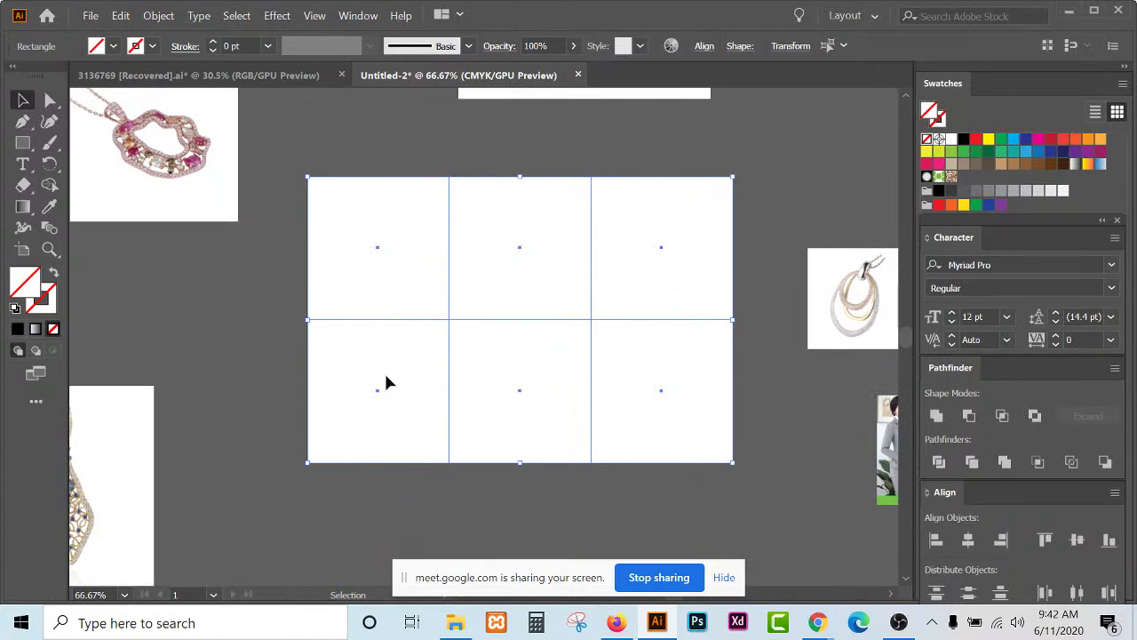
Fill all six squares of the grid with red.
click(591, 526)
drag(395, 171, 649, 480)
click(976, 140)
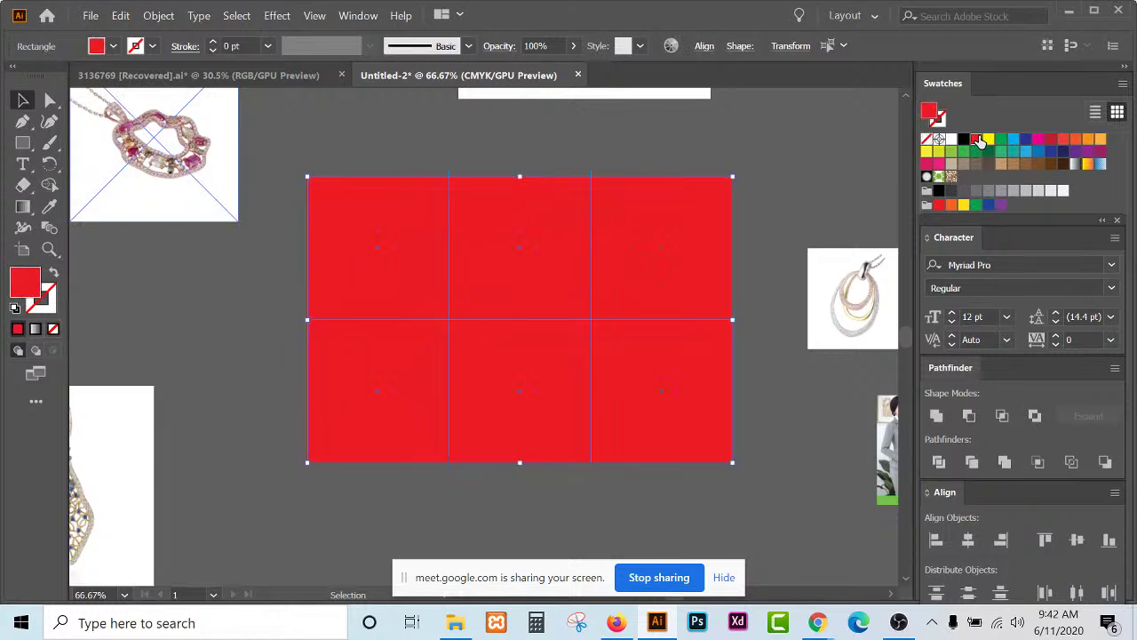
Fill the upper-middle, lower-left and lower-right squares with black for a checkered pattern, and deselect them.
click(546, 139)
click(533, 256)
shift+click(394, 417)
shift+click(663, 414)
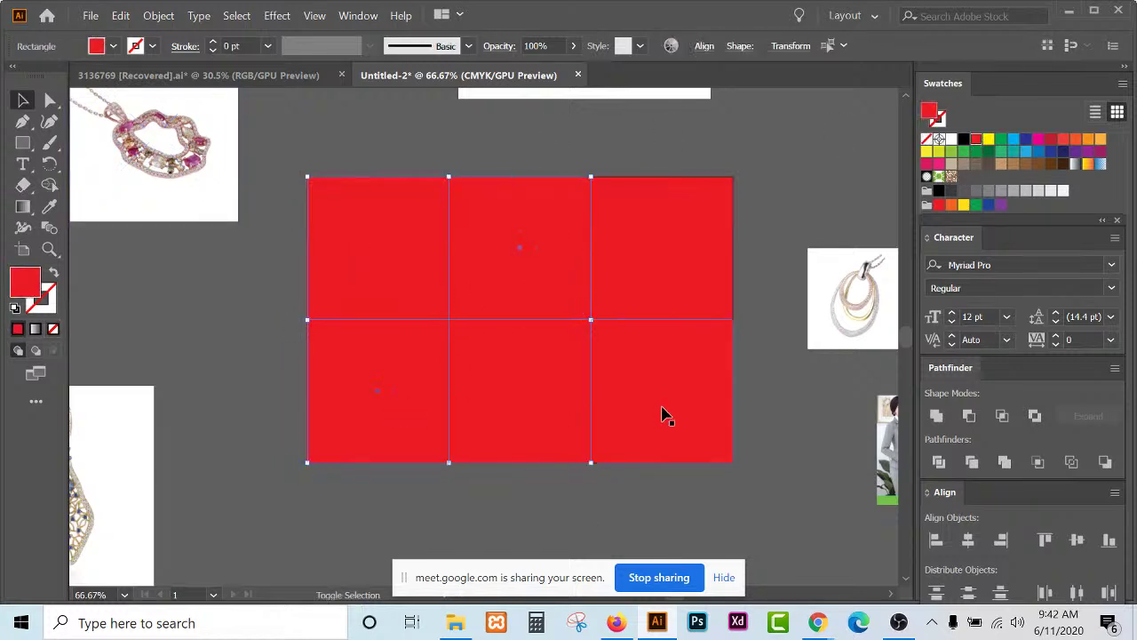
click(964, 140)
click(858, 199)
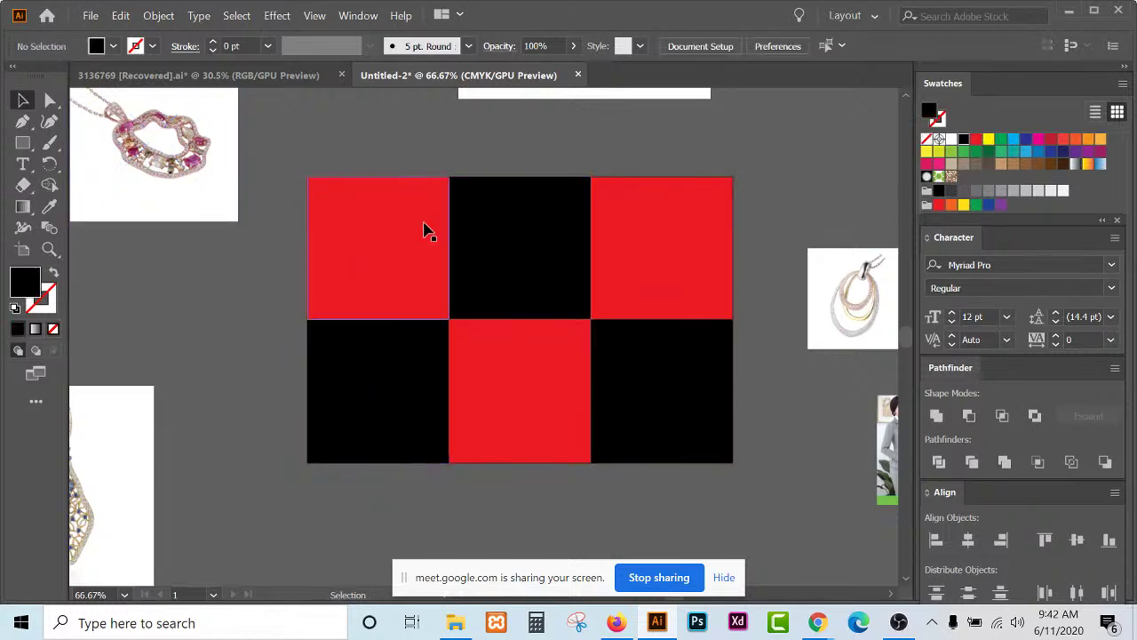
Move the blue teardrop earrings image behind the upper-left red square and shrink it to slightly larger than the square.
scroll(423, 228, down, 3)
scroll(423, 229, up, 3)
scroll(424, 228, down, 1)
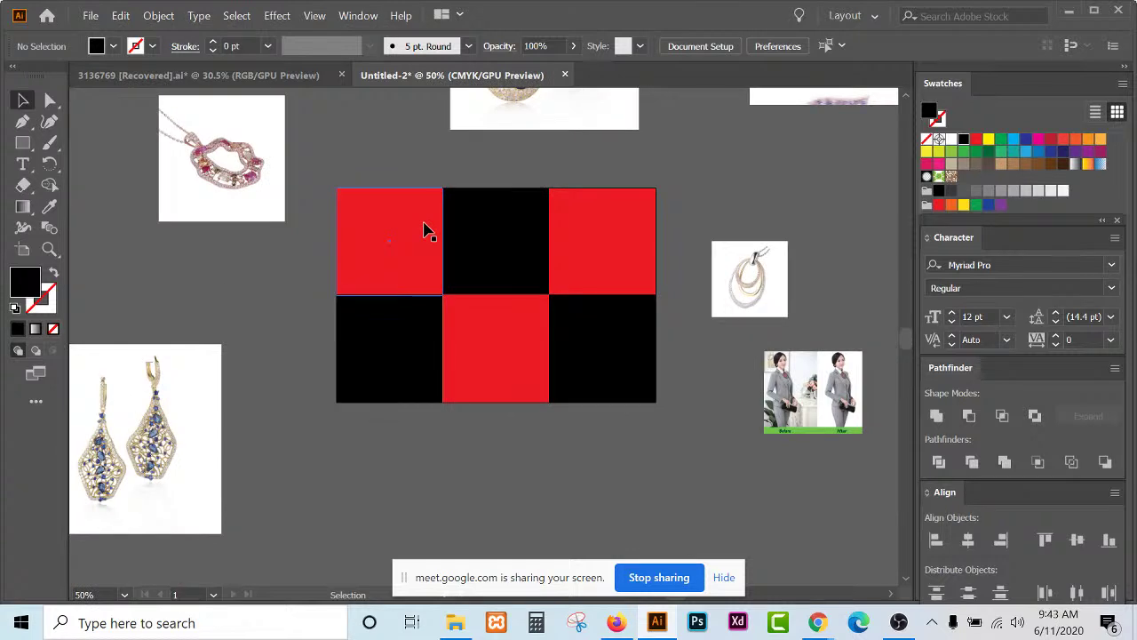
scroll(424, 228, up, 3)
drag(591, 185, 417, 348)
scroll(363, 399, up, 2)
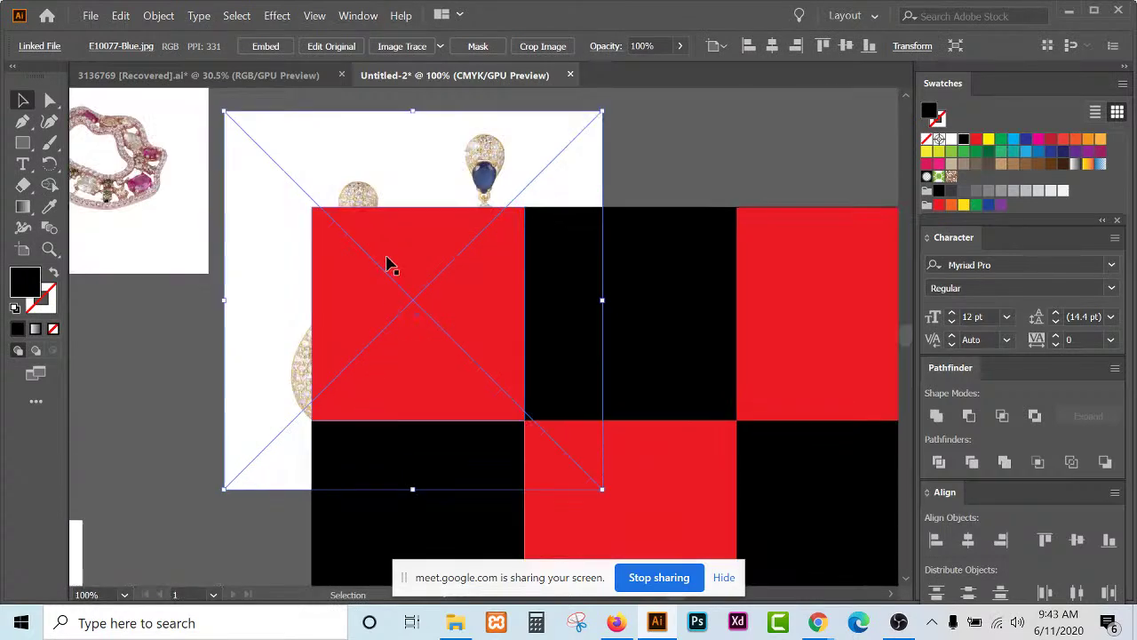
drag(414, 112, 441, 213)
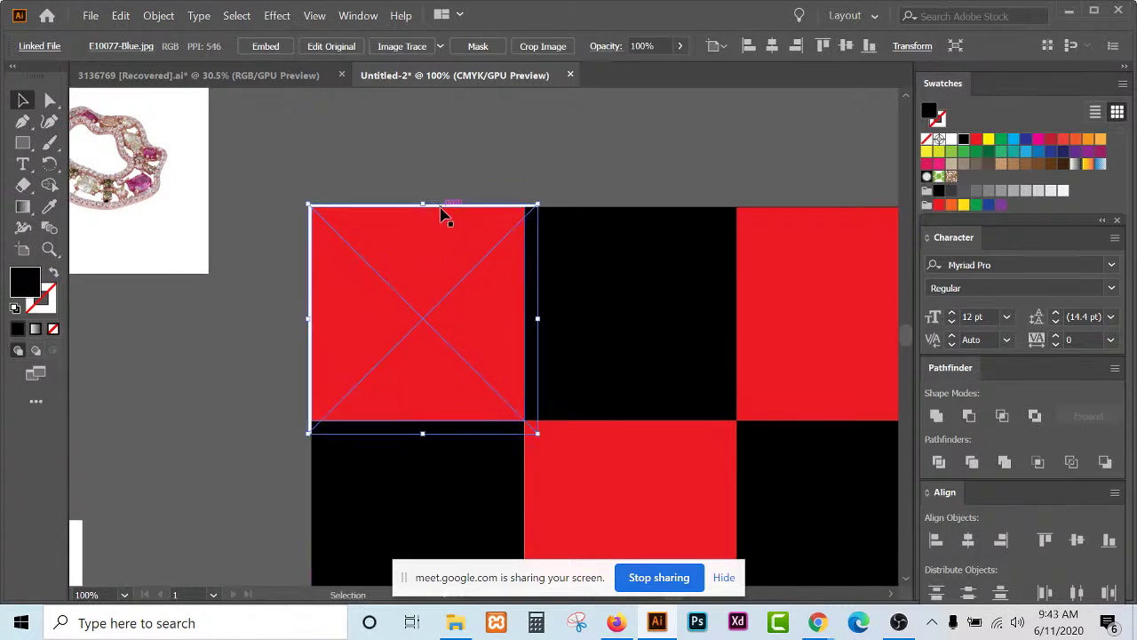
Remove the upper-left square's fill and shift the earrings image so the earrings sit centered inside it.
click(447, 256)
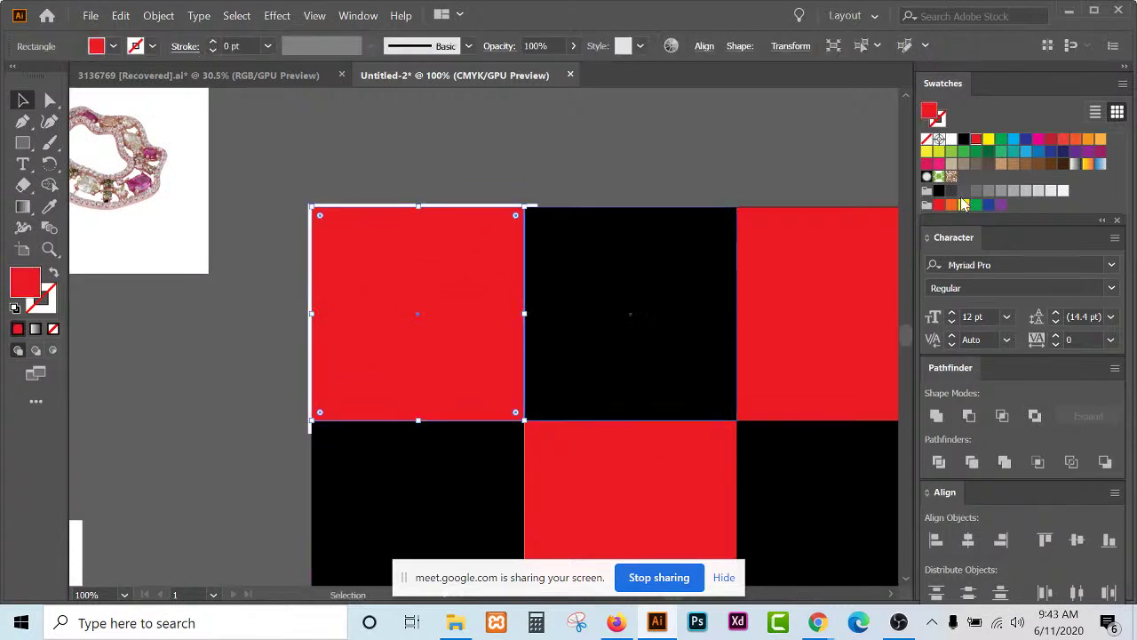
click(926, 140)
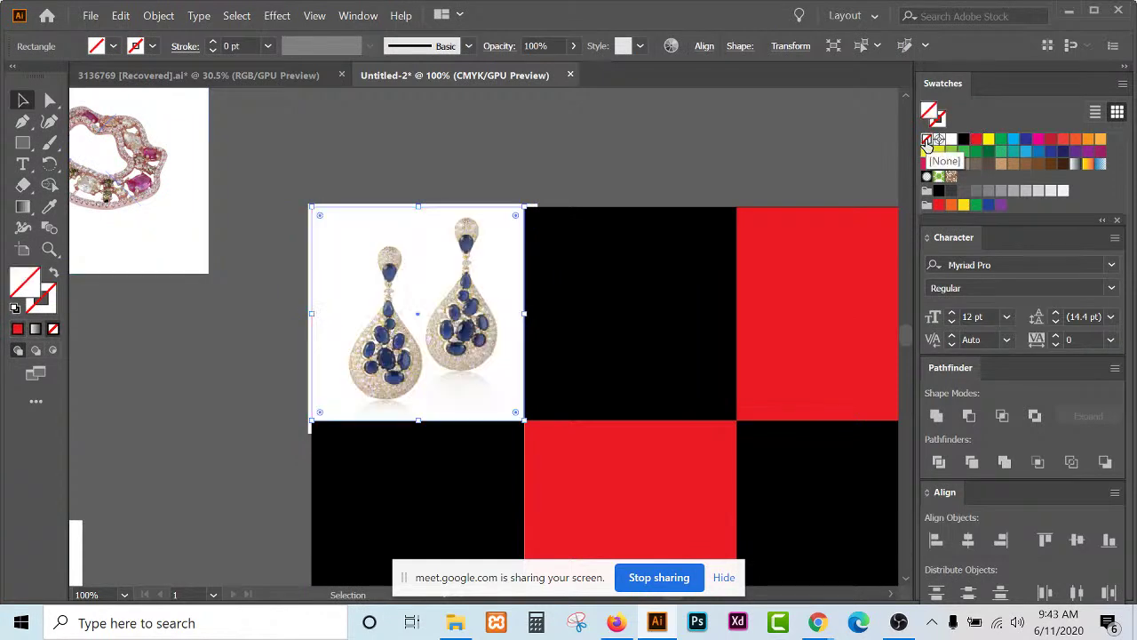
scroll(439, 363, up, 1)
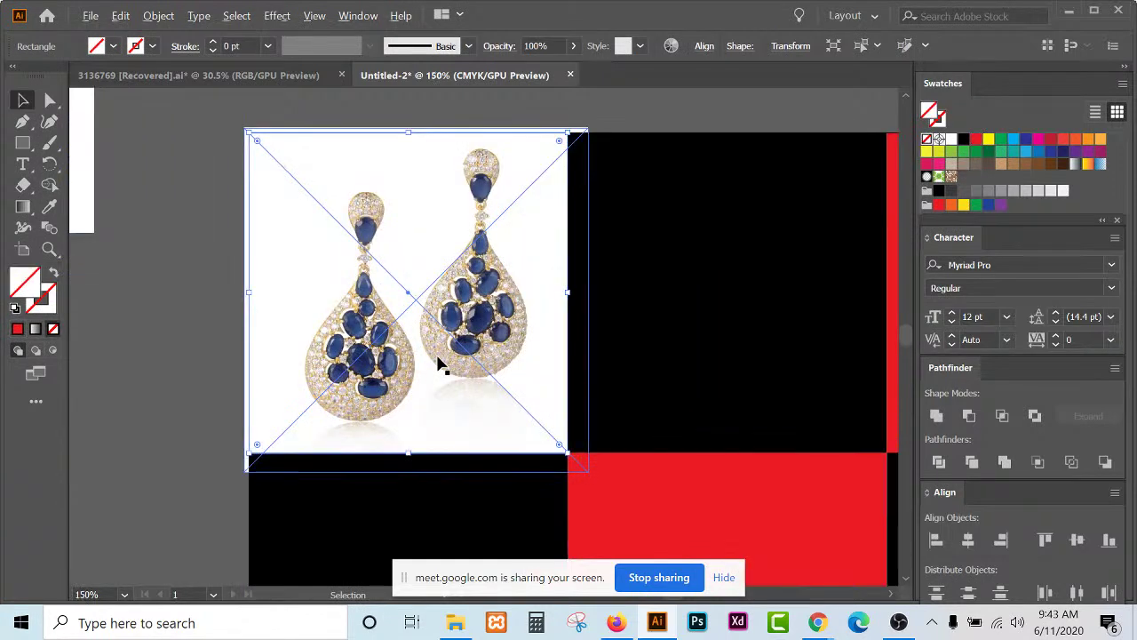
drag(461, 329, 448, 329)
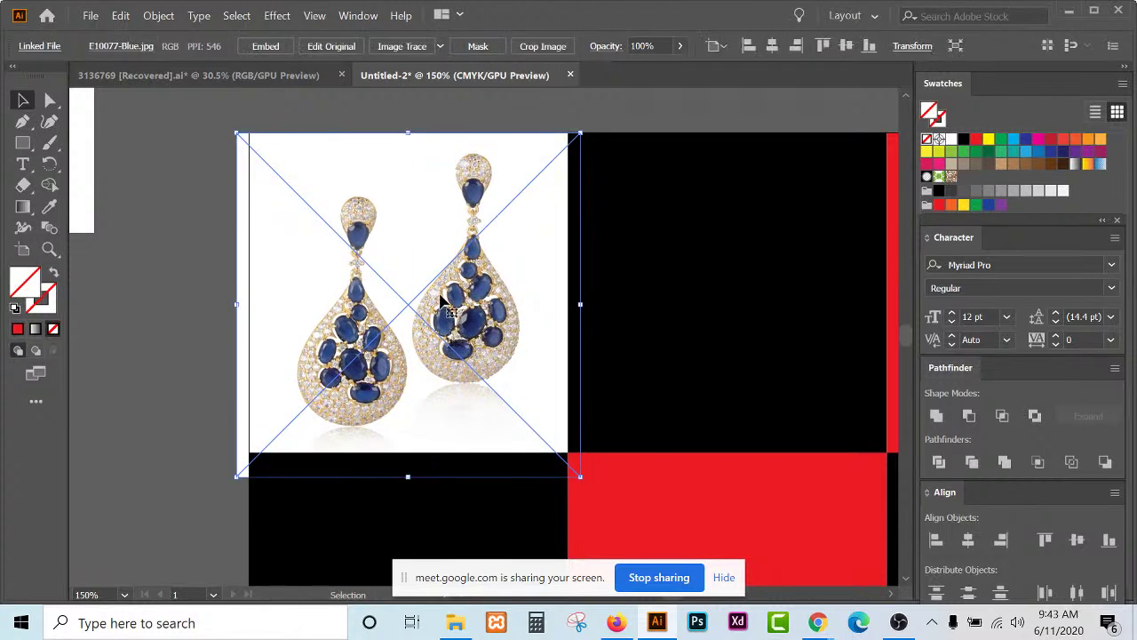
Try clipping the earrings image with the unfilled upper-left square as a clipping mask, and undo it.
shift+click(454, 208)
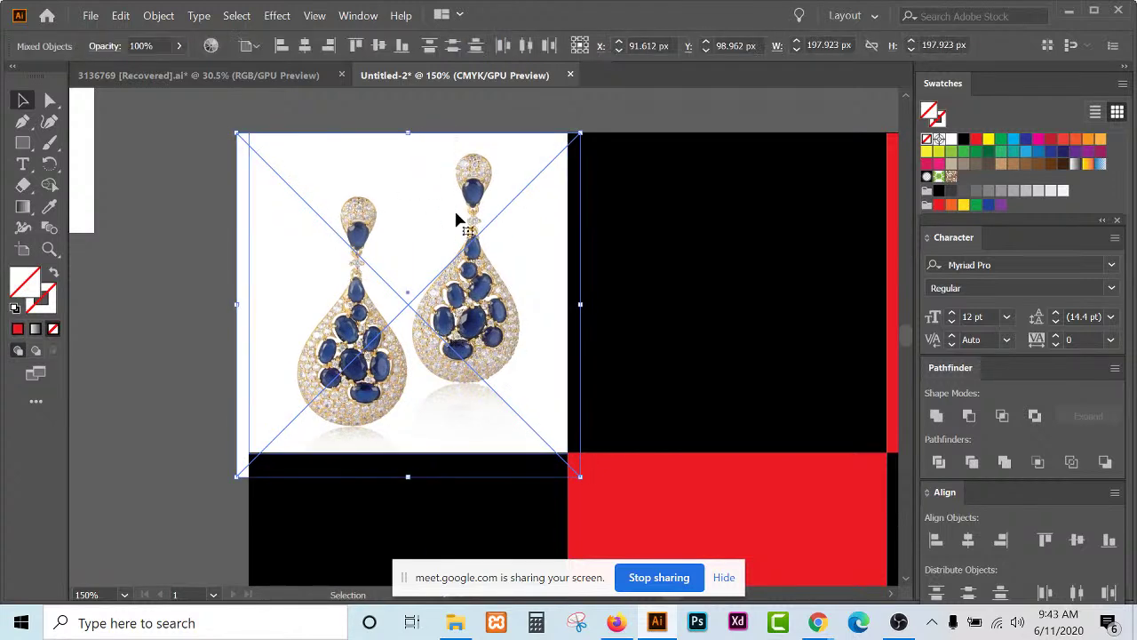
right_click(454, 208)
click(520, 351)
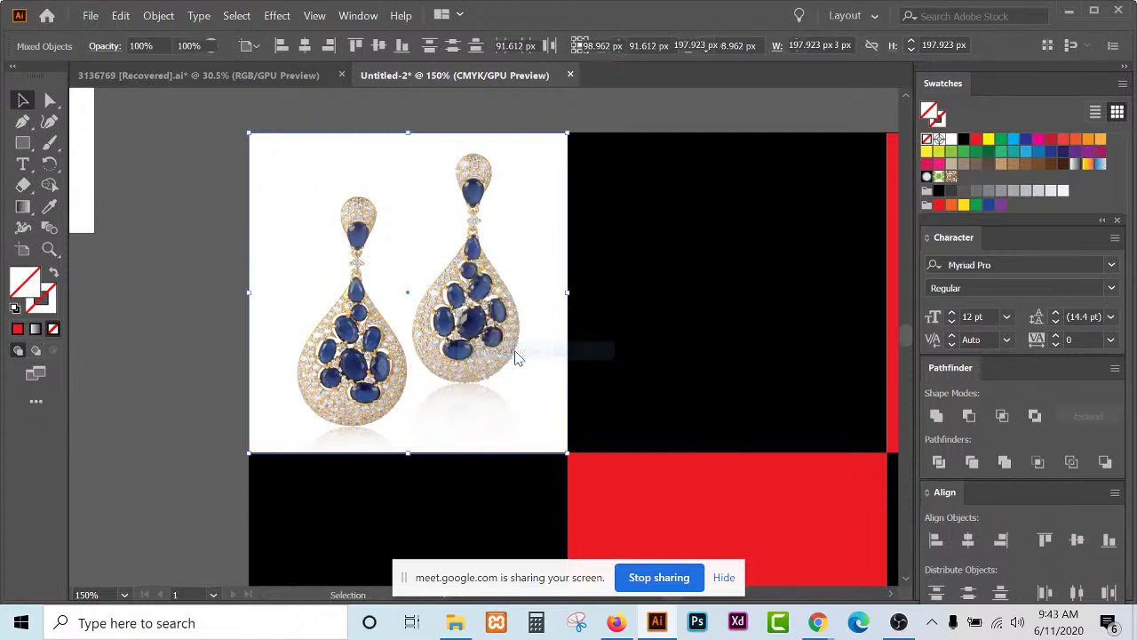
click(145, 421)
click(445, 244)
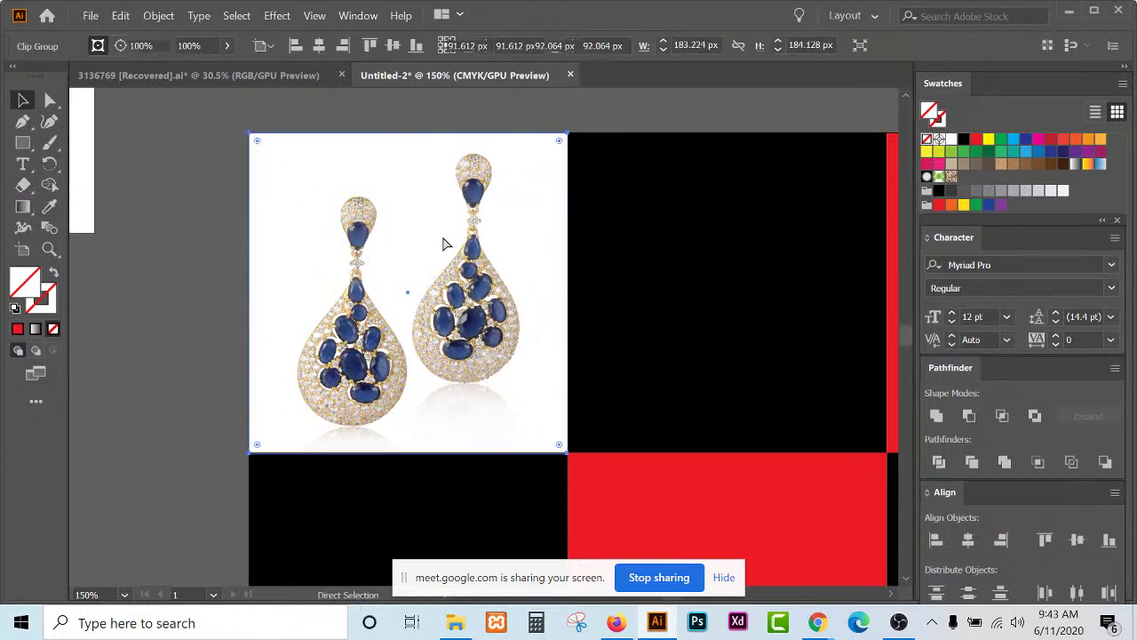
key(ctrl+z)
Clip the earrings image to the upper-left square with a clipping mask, and deselect it.
click(116, 376)
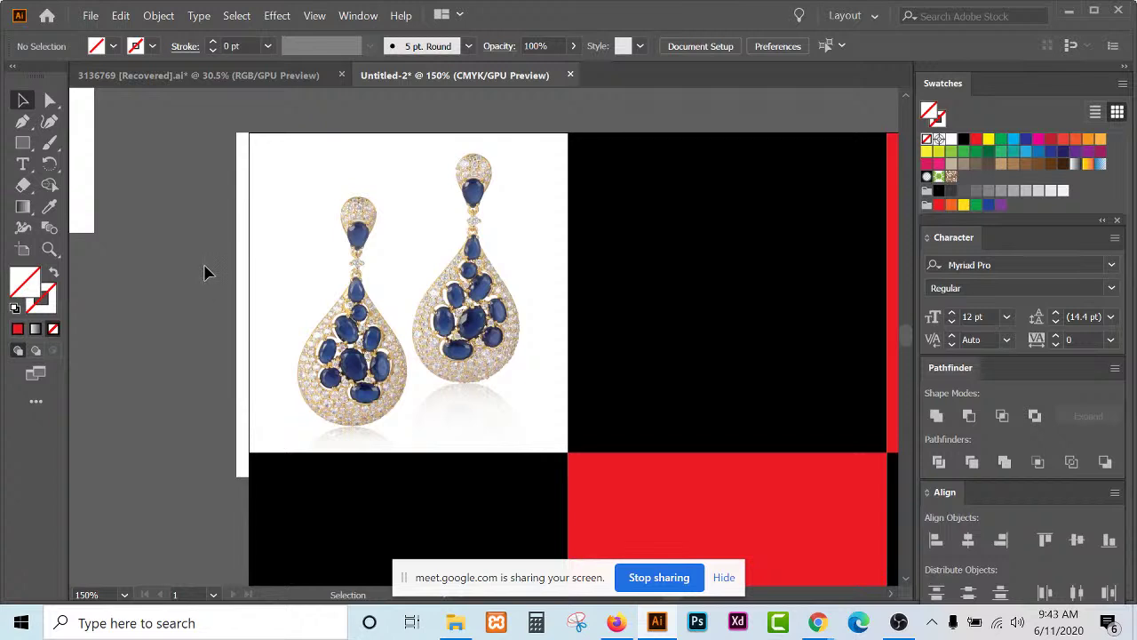
click(362, 325)
right_click(433, 278)
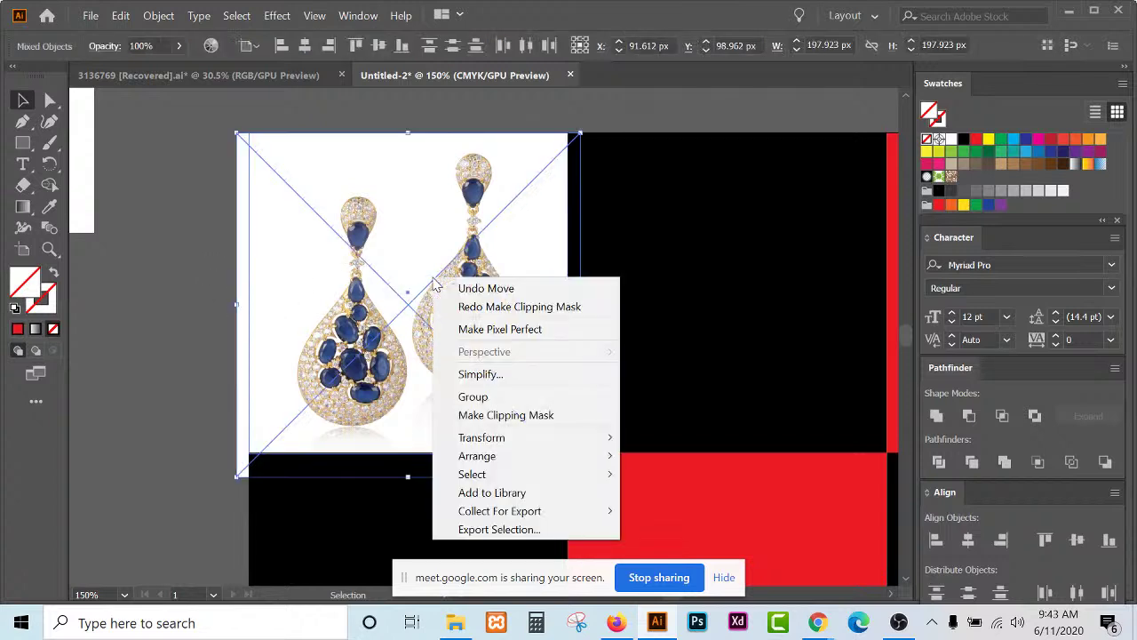
click(504, 416)
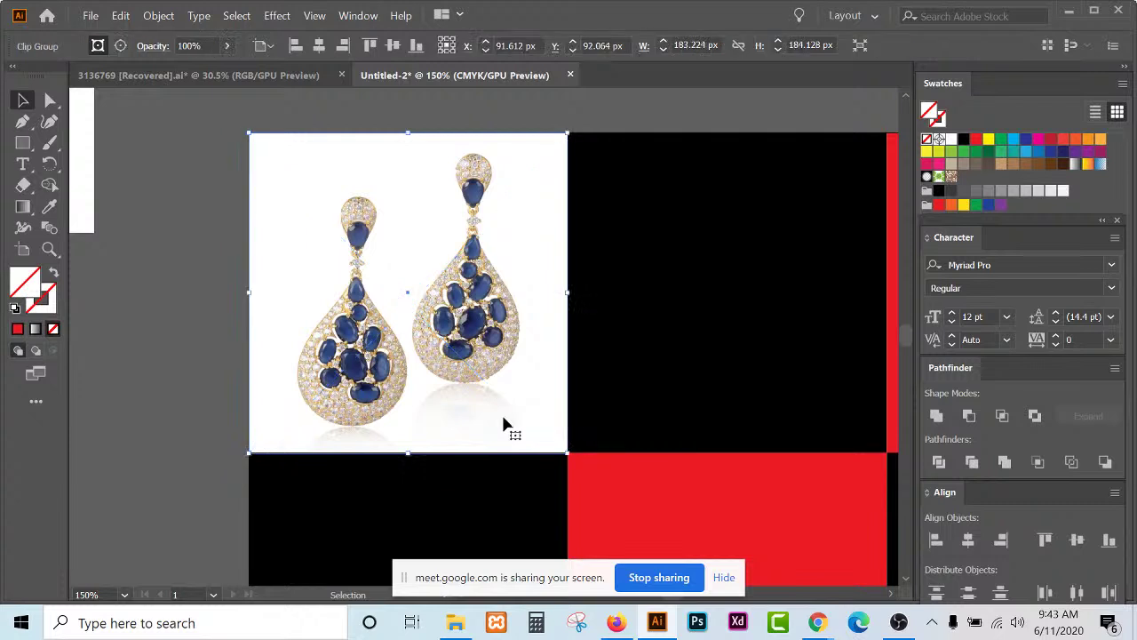
click(204, 405)
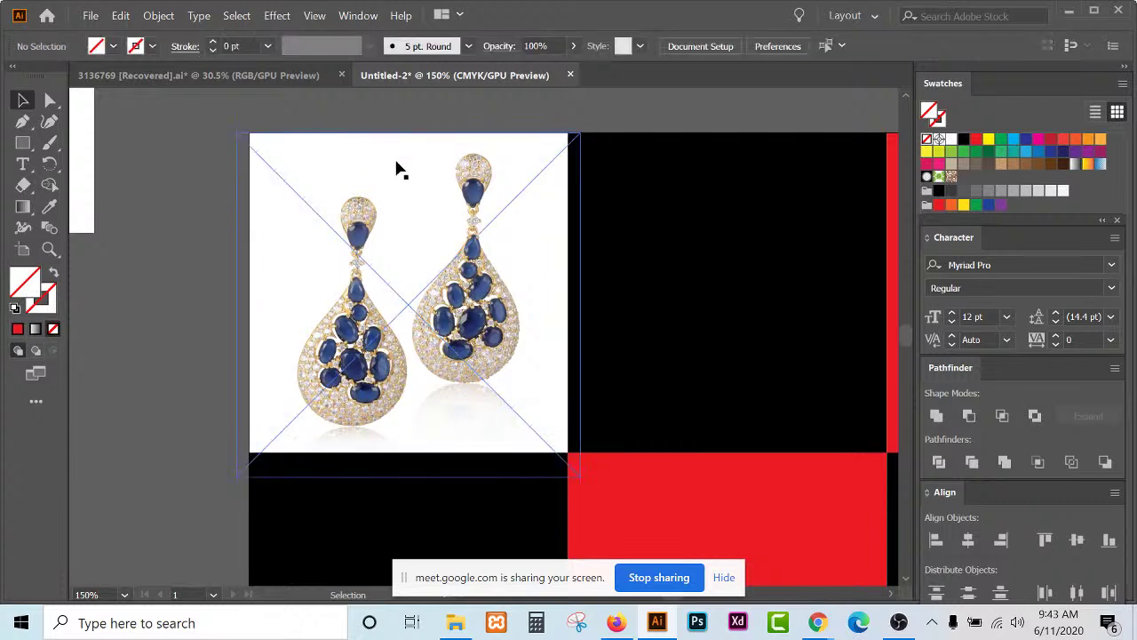
Try the upper-middle square without a fill, and set its fill back to black.
scroll(378, 282, down, 2)
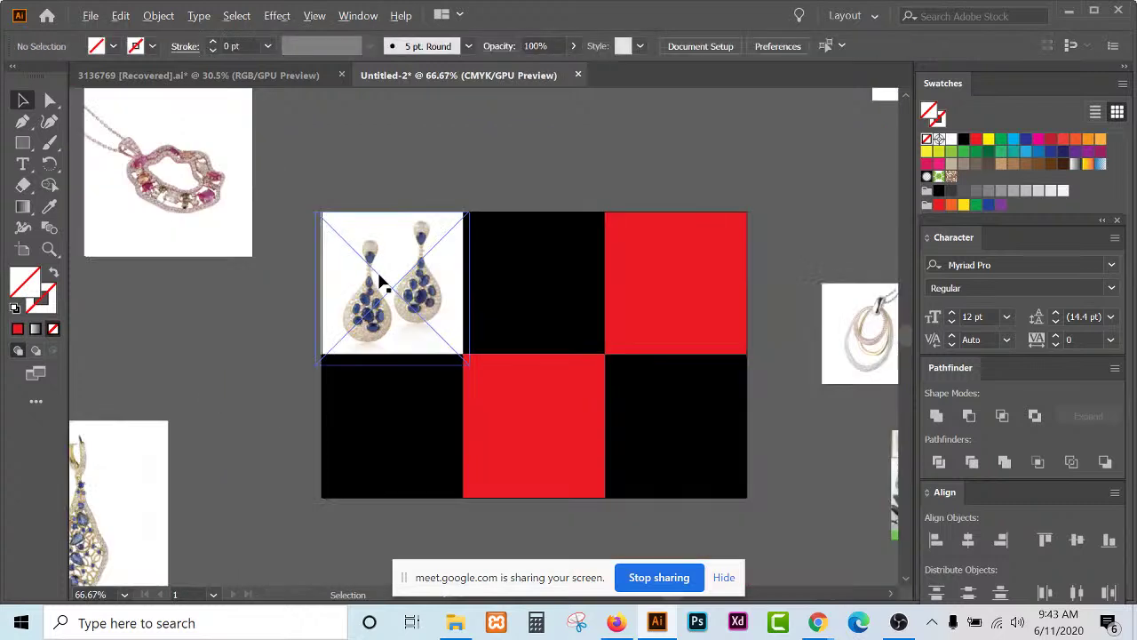
scroll(543, 236, up, 2)
click(514, 256)
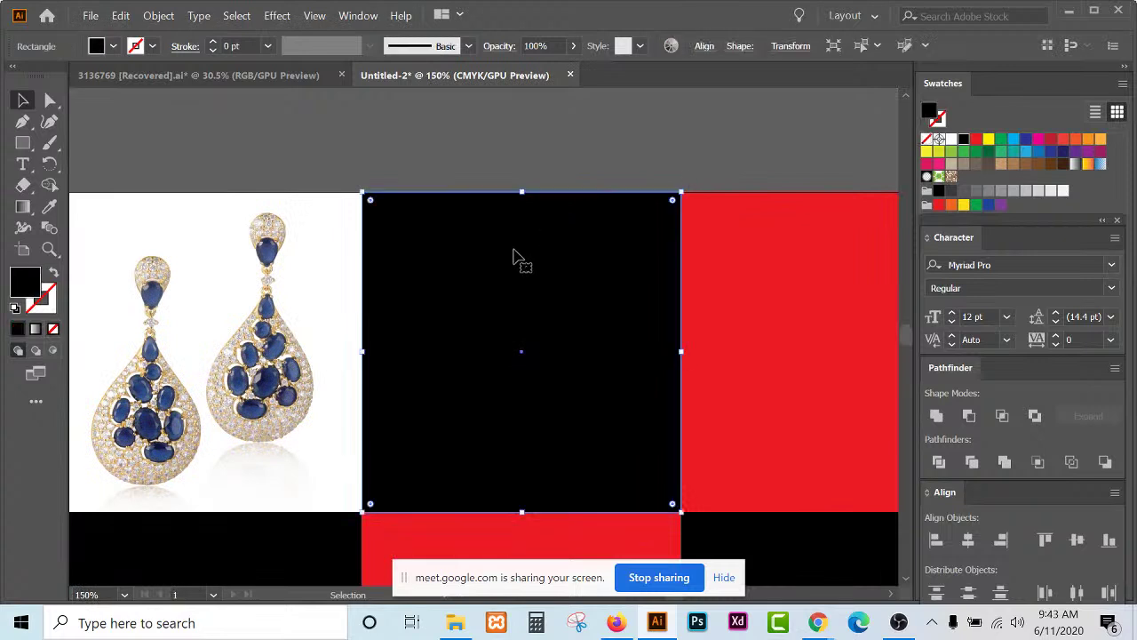
click(926, 140)
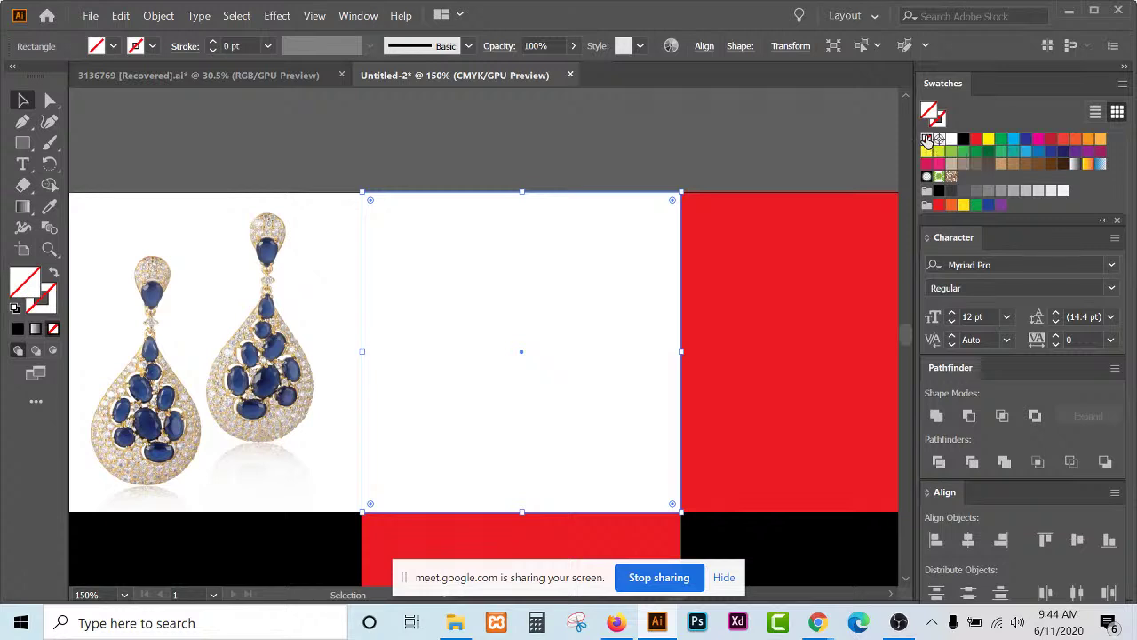
click(964, 140)
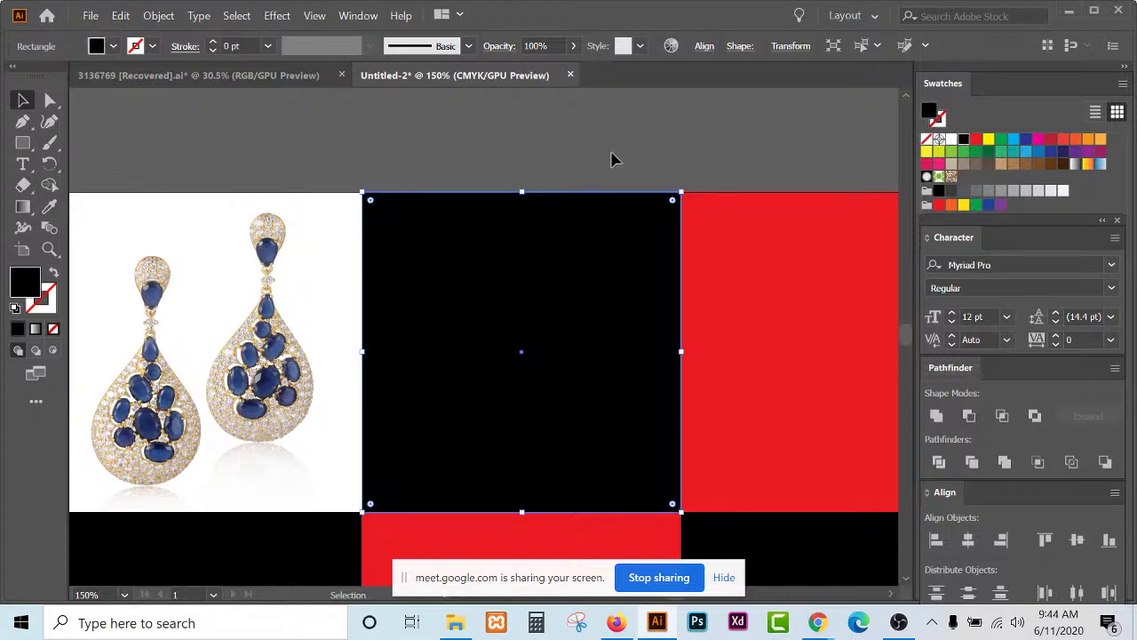
click(611, 160)
Move the pink gemstone pendant image behind the upper-middle black square.
scroll(611, 160, down, 2)
scroll(611, 158, up, 1)
drag(232, 202, 598, 318)
drag(597, 315, 599, 315)
scroll(601, 272, up, 2)
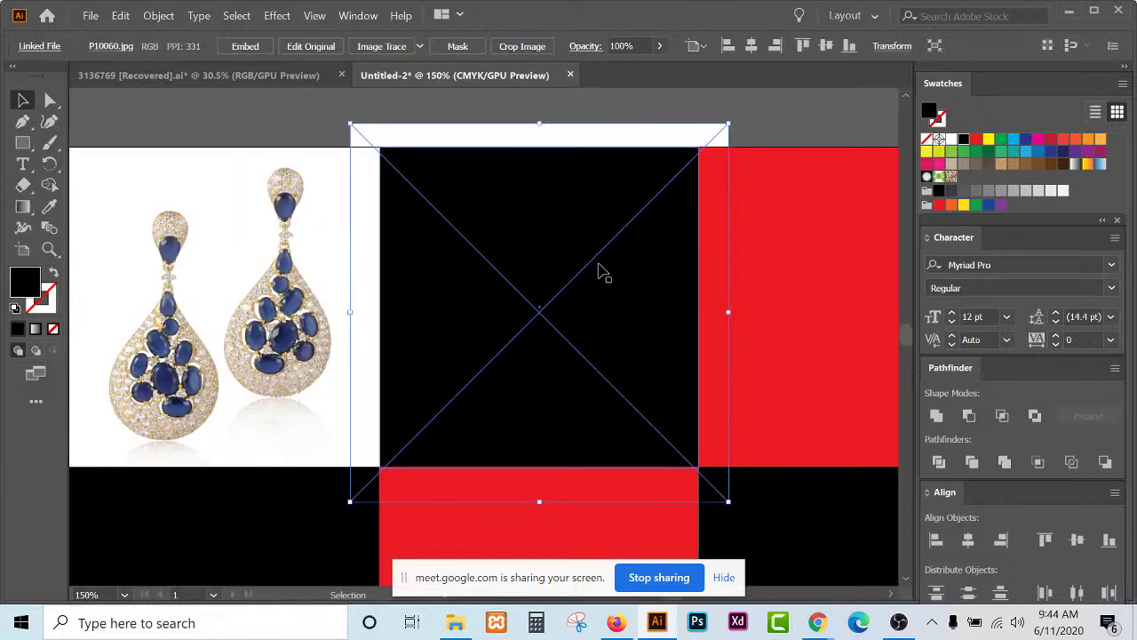
Remove the upper-middle square's fill to reveal the pendant image behind it.
click(779, 116)
click(501, 285)
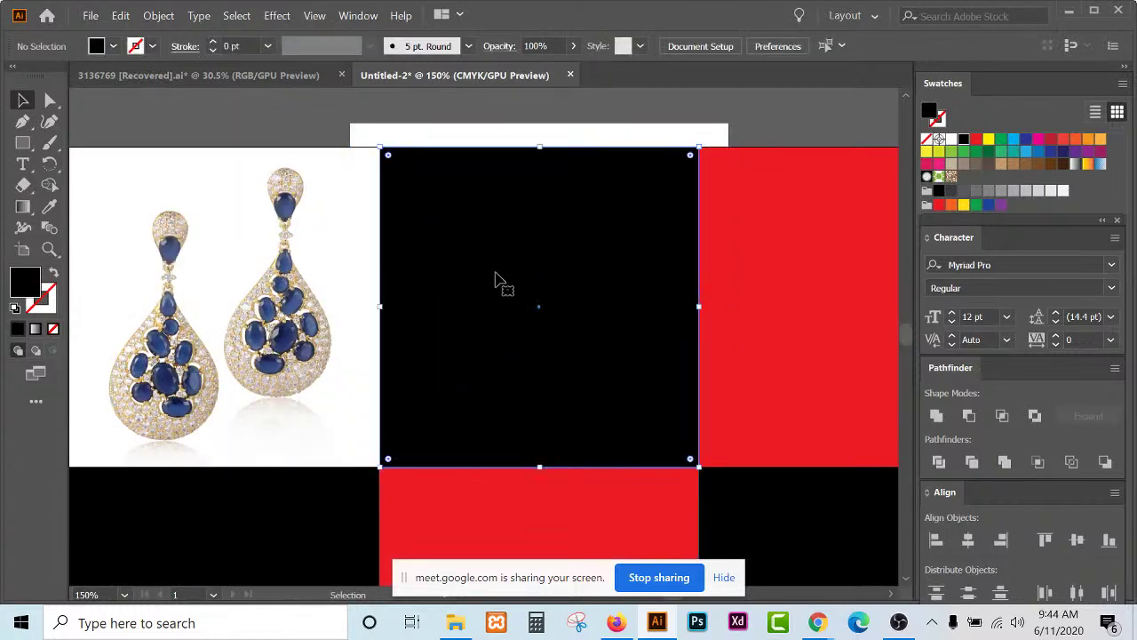
click(928, 140)
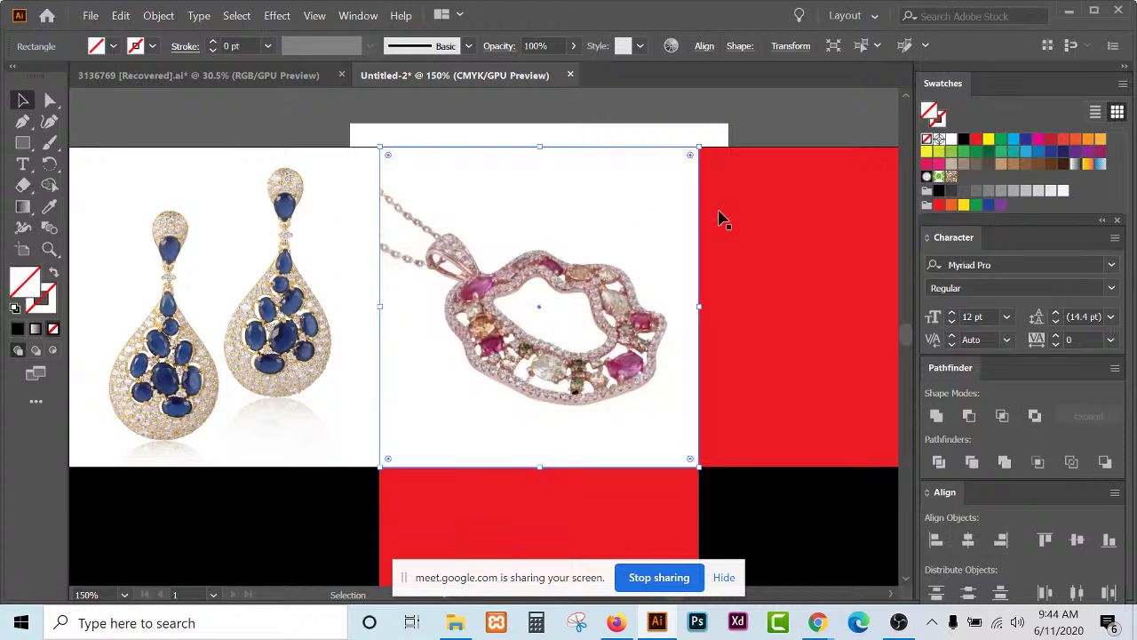
Resize and reposition the pendant image so it slightly overlaps the sides of the upper-middle square with the pendant centered.
click(514, 287)
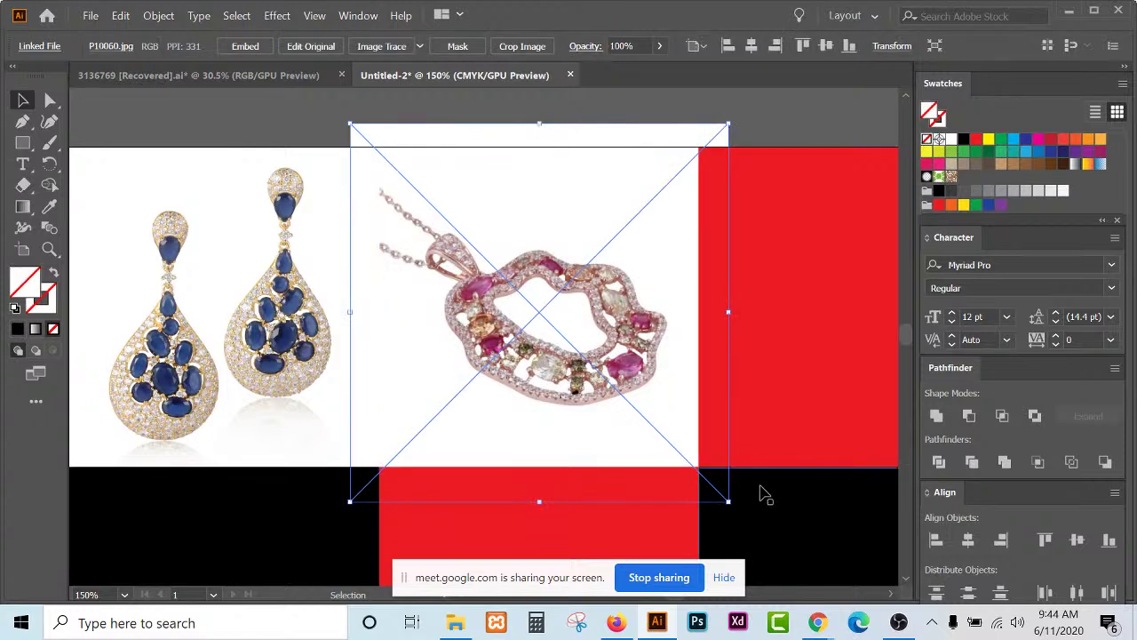
drag(728, 500, 703, 477)
drag(595, 386, 564, 376)
click(322, 307)
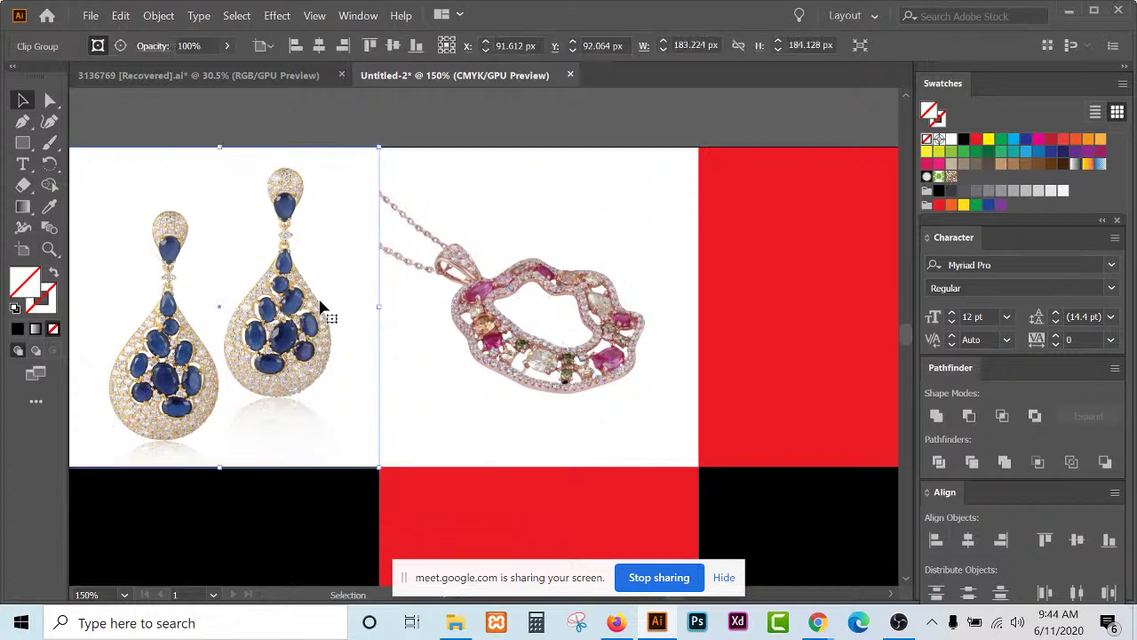
click(455, 298)
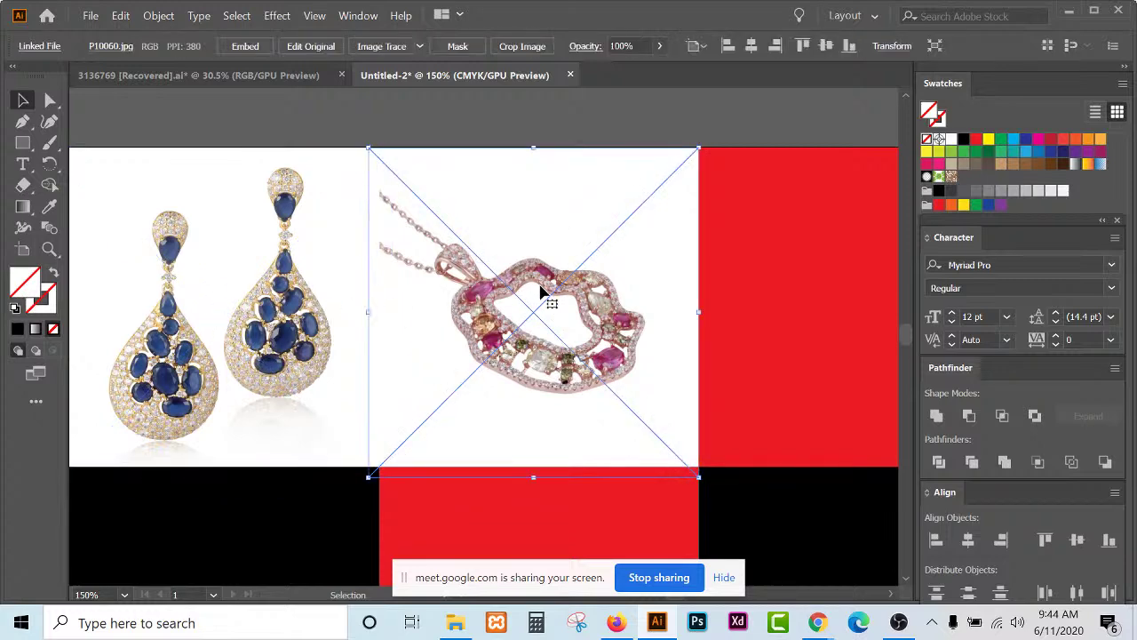
drag(537, 292, 532, 288)
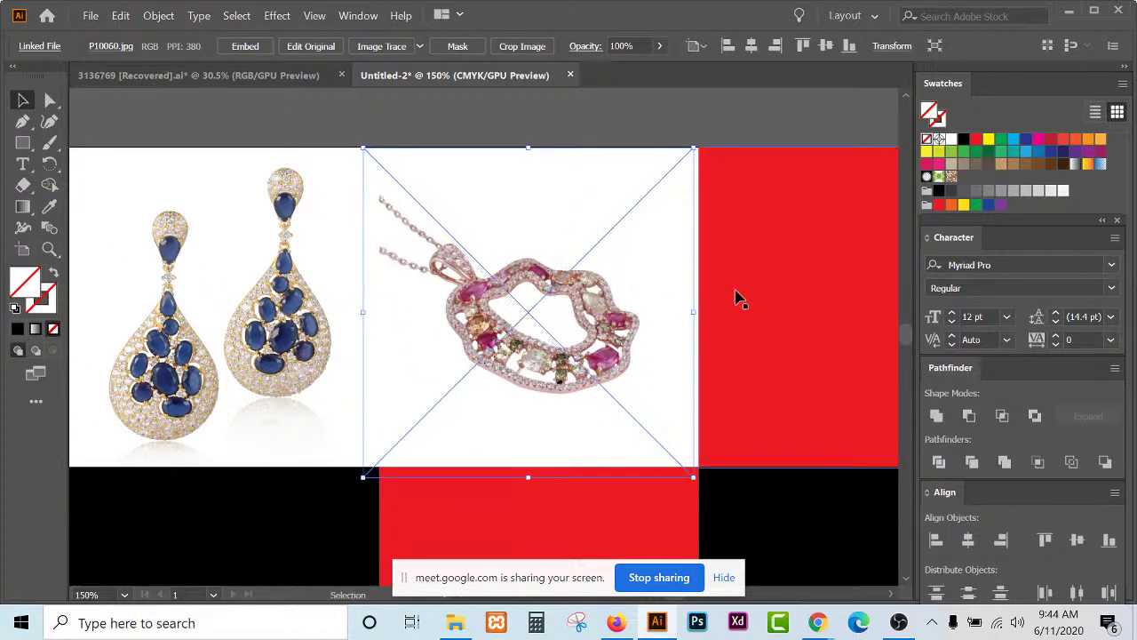
drag(696, 315, 705, 316)
drag(582, 321, 577, 322)
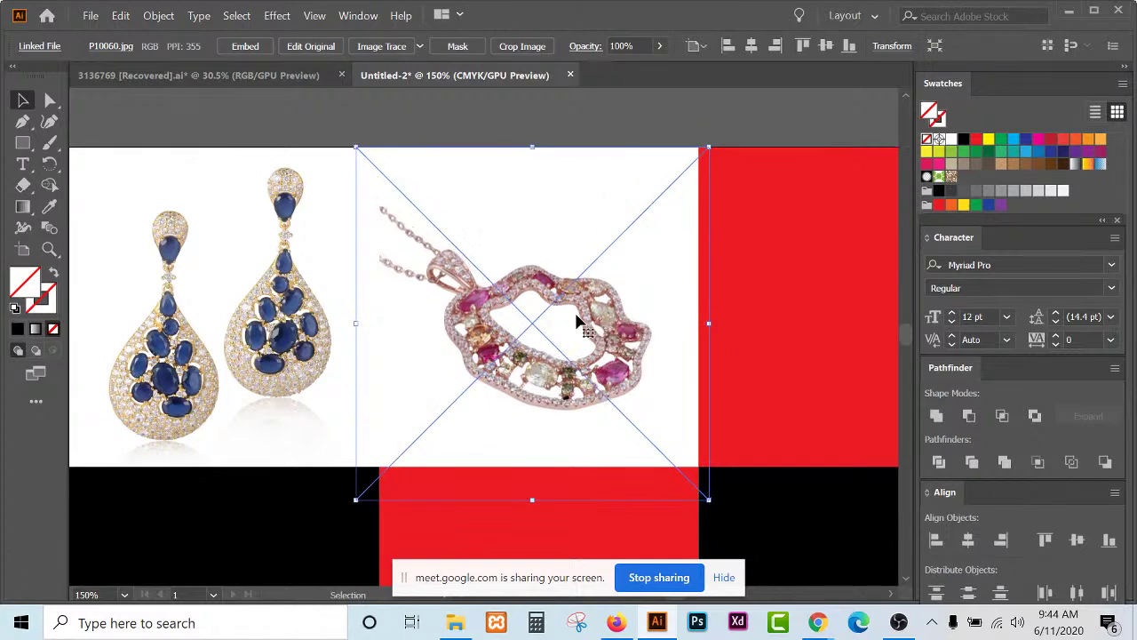
Clip the pink gemstone pendant image to the upper-middle square with a clipping mask.
scroll(578, 322, down, 1)
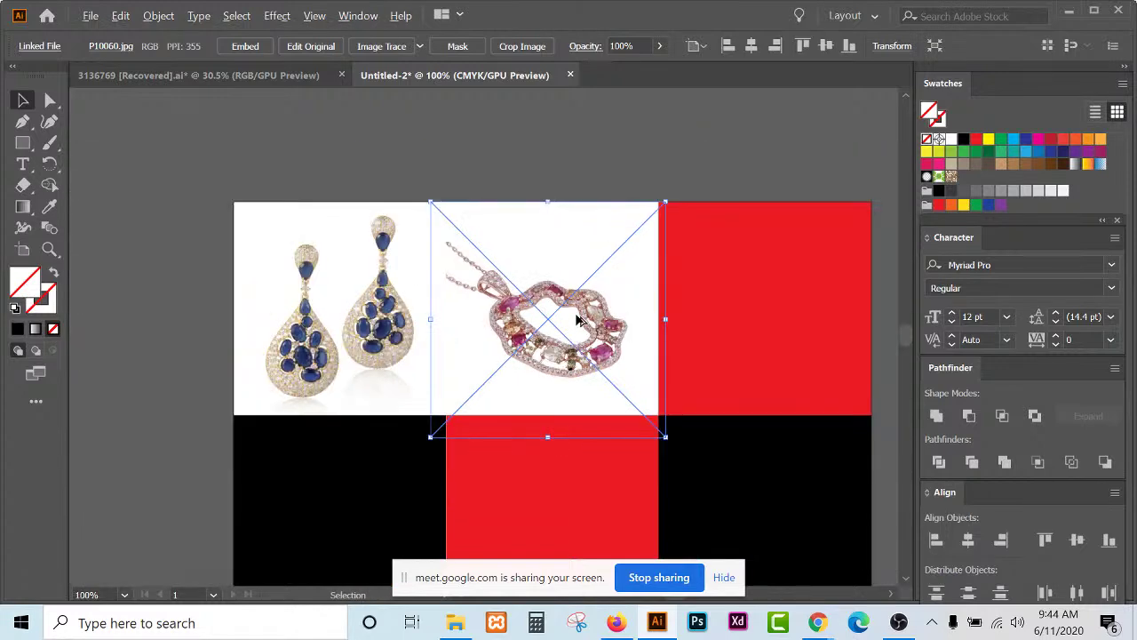
shift+click(574, 282)
right_click(570, 276)
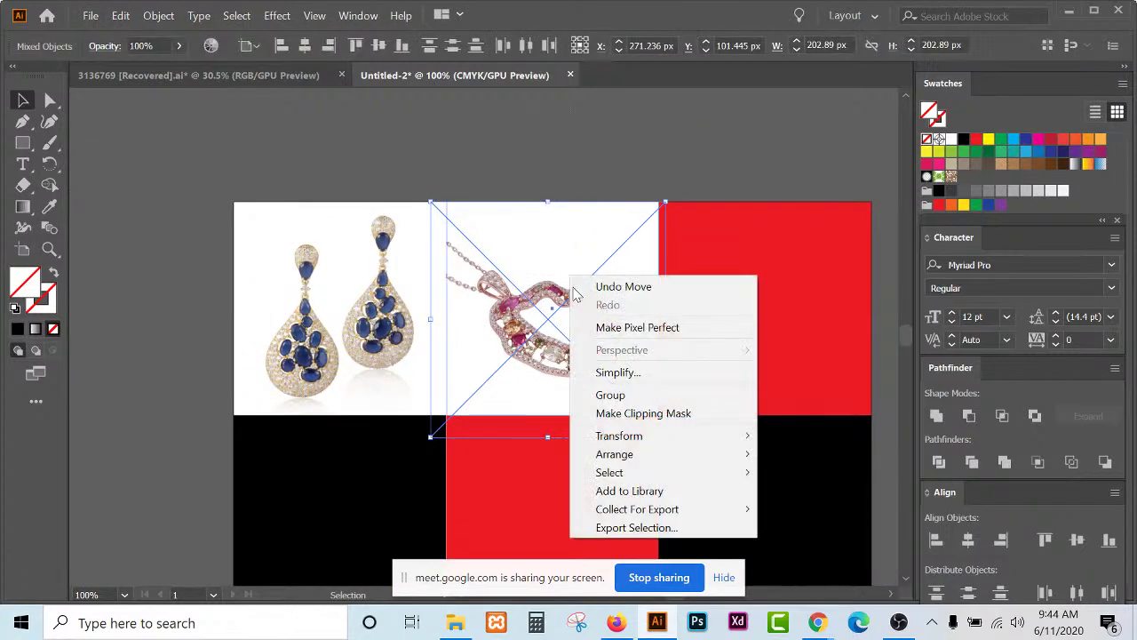
click(624, 414)
click(560, 169)
scroll(560, 168, down, 2)
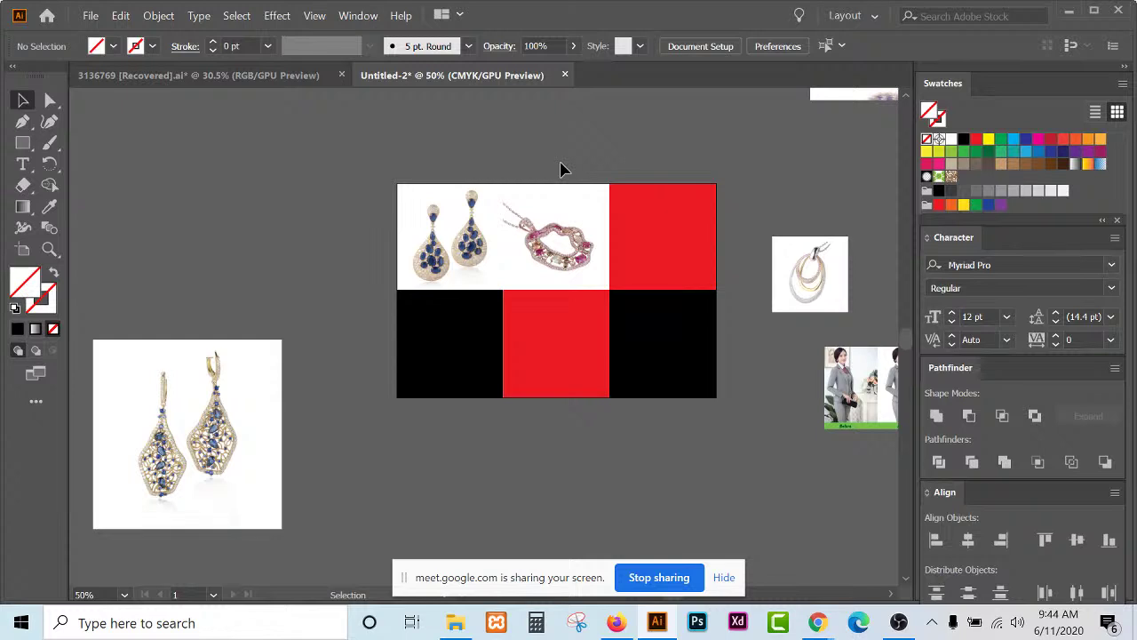
scroll(536, 307, down, 2)
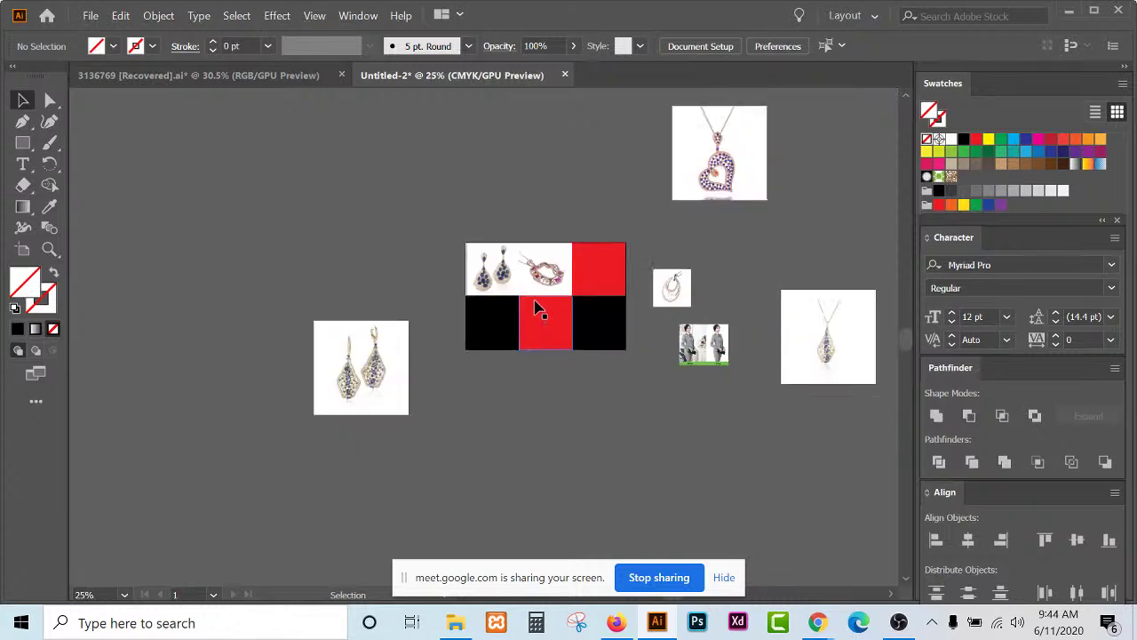
scroll(536, 307, down, 1)
scroll(546, 209, up, 5)
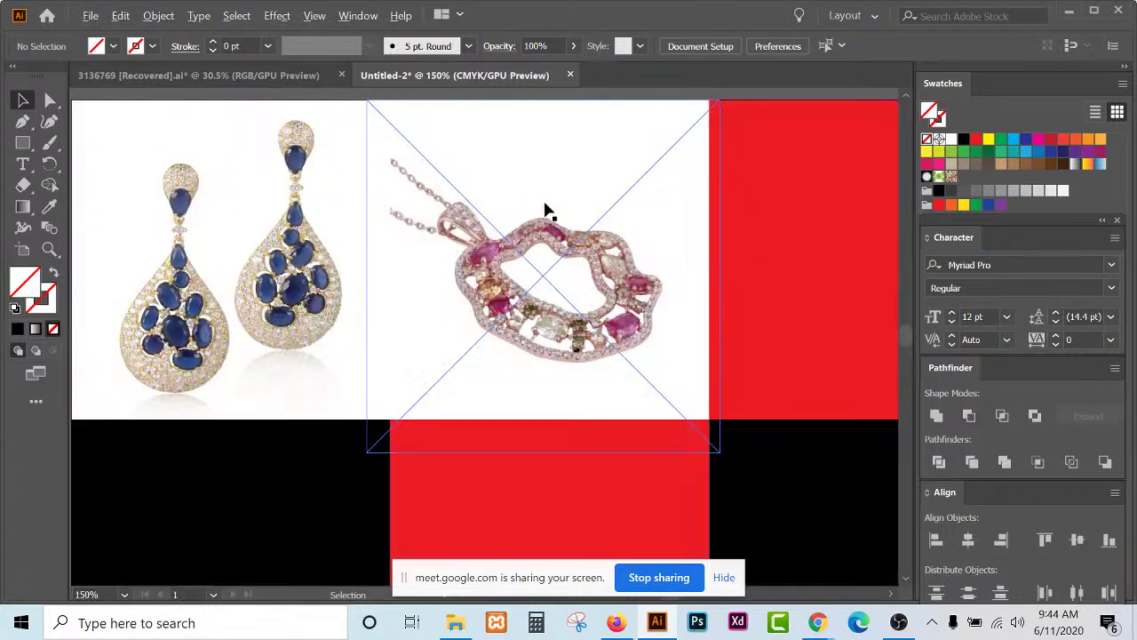
scroll(423, 314, down, 4)
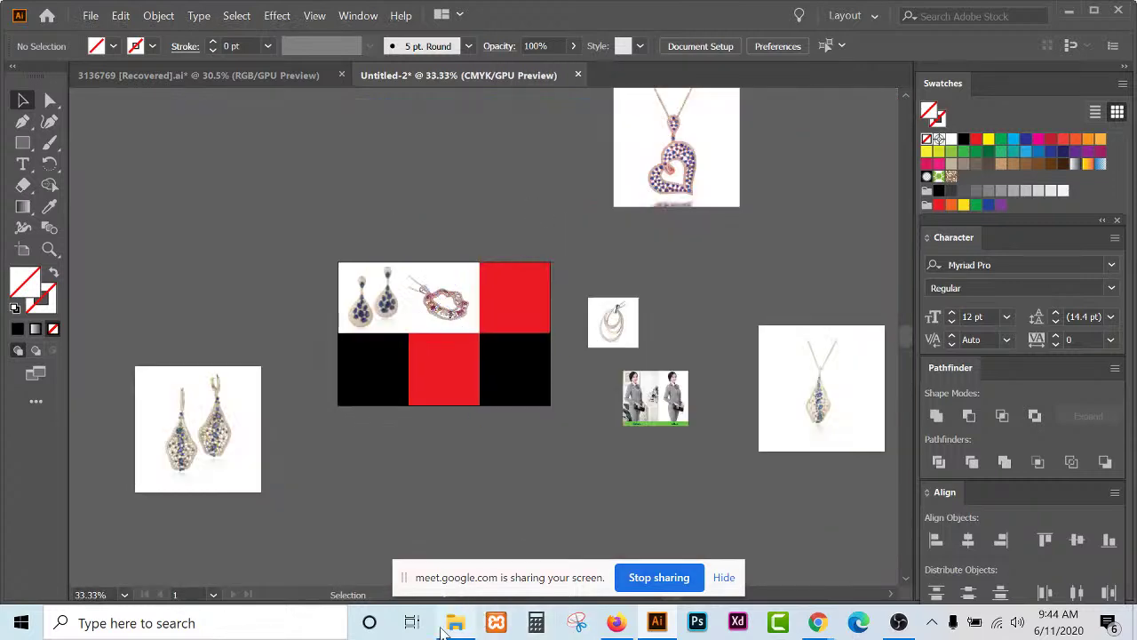
Switch to File Explorer and open the clipping path folder inside mmmmmmm, fiverr, background removal.
click(455, 623)
scroll(720, 476, up, 2)
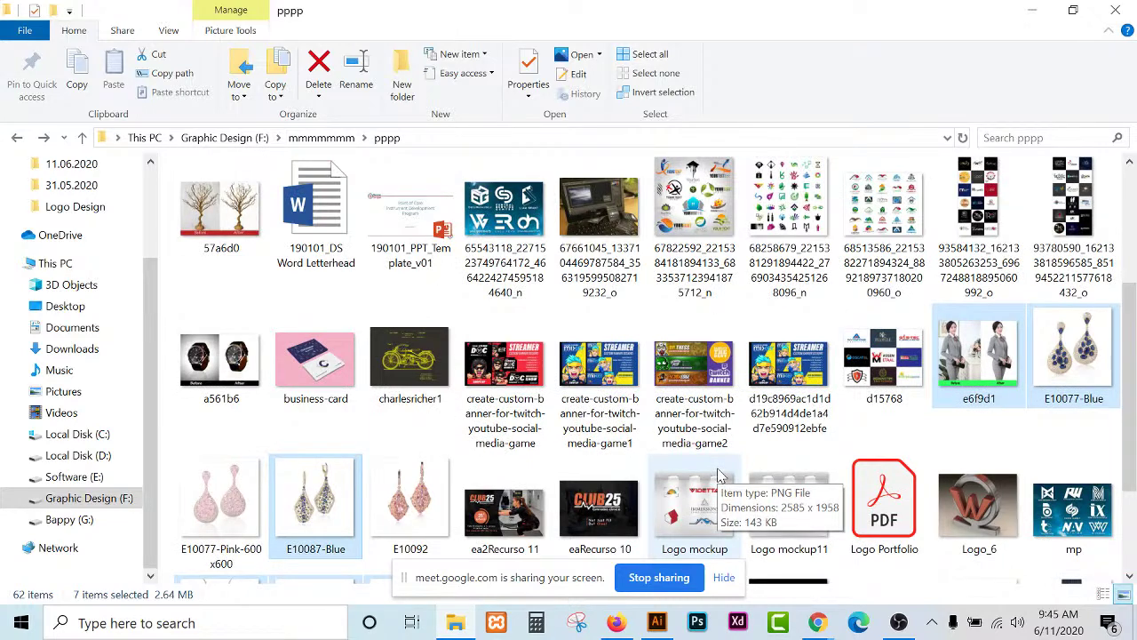
scroll(720, 475, down, 2)
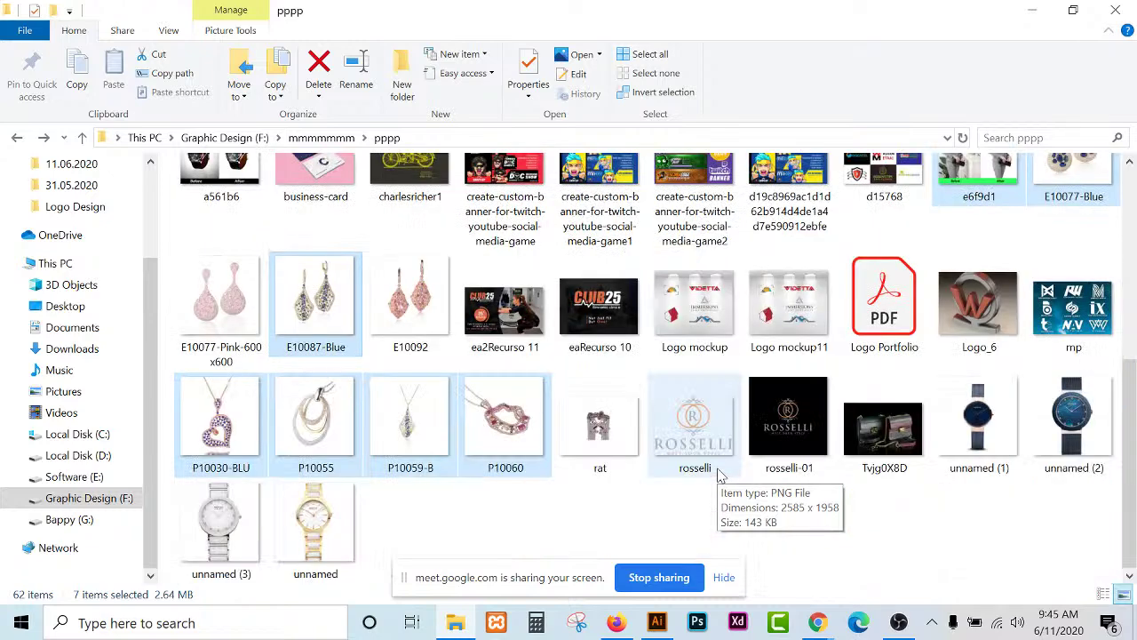
scroll(719, 475, up, 5)
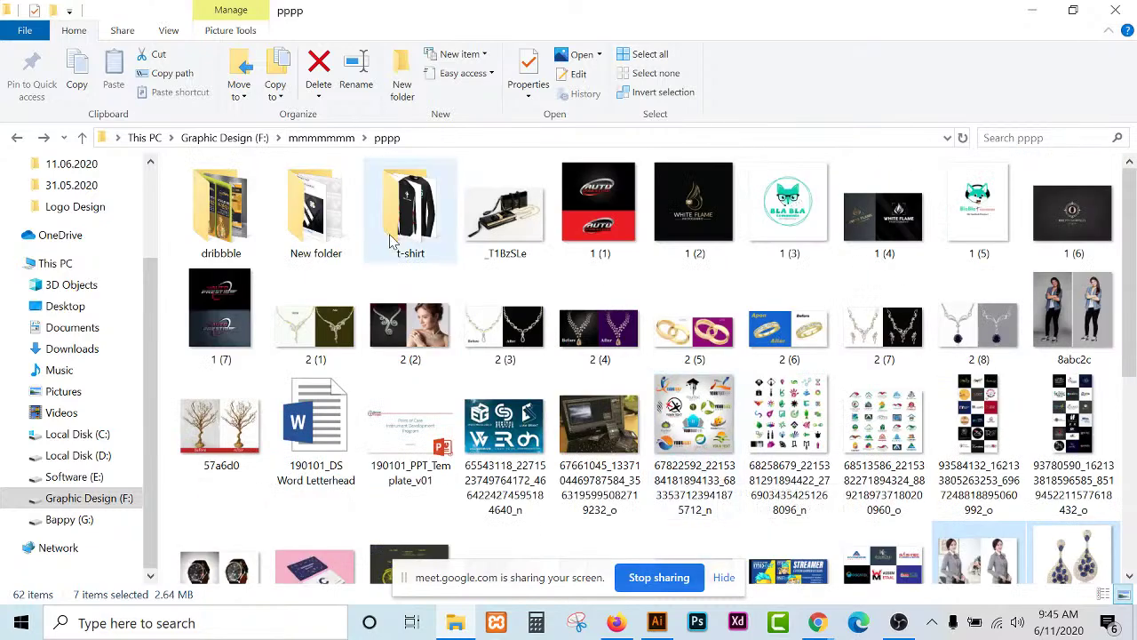
click(335, 139)
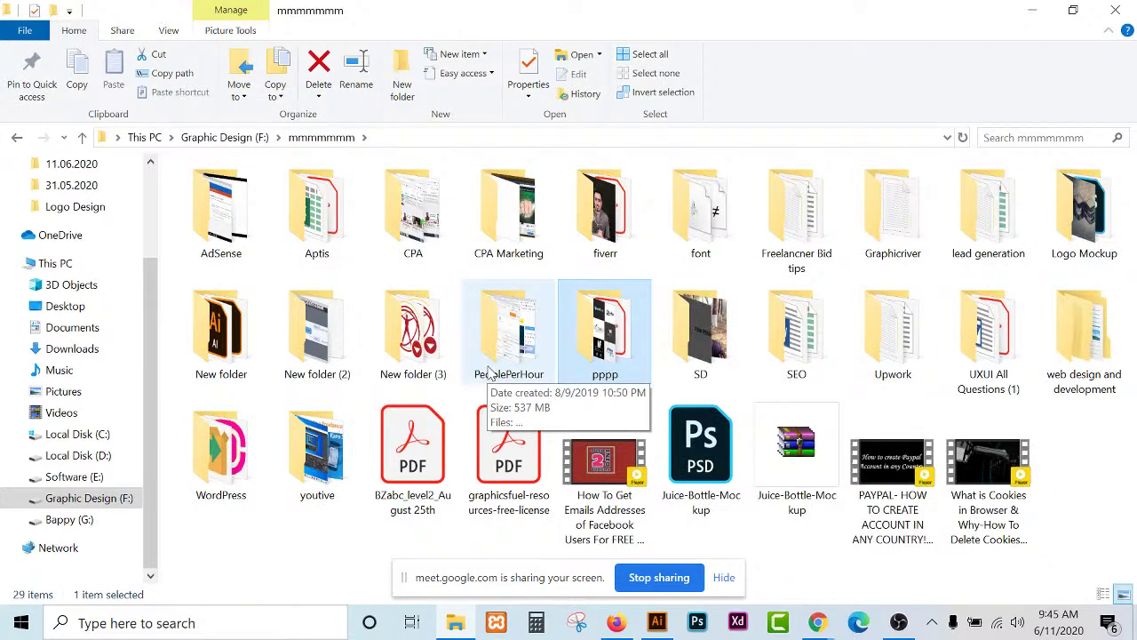
double_click(624, 236)
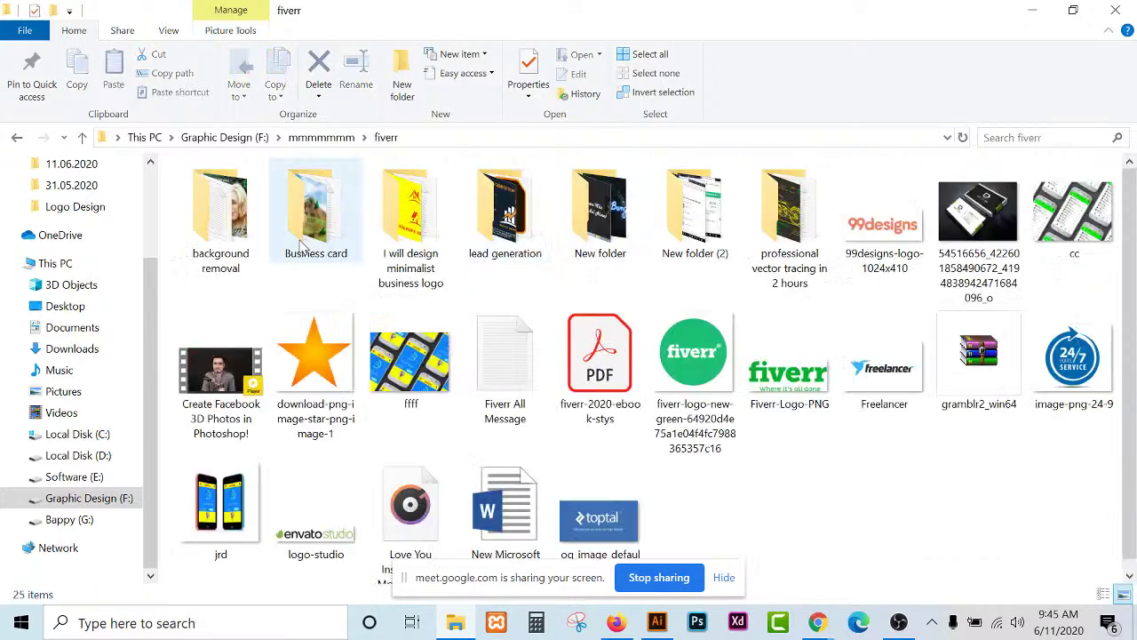
double_click(222, 227)
click(245, 242)
double_click(245, 240)
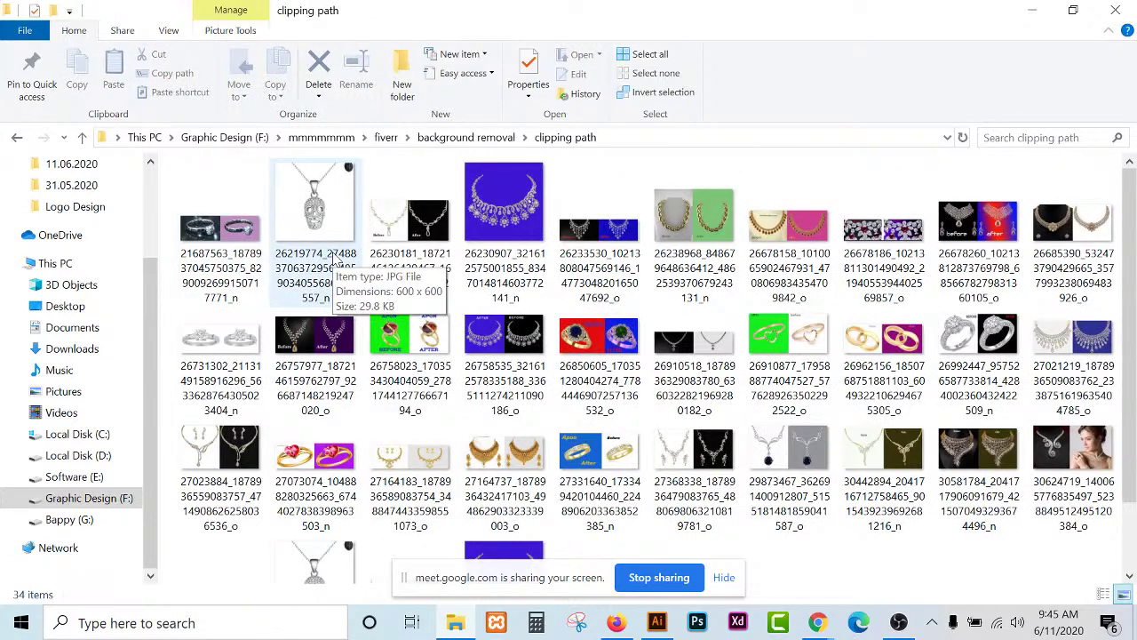
click(320, 342)
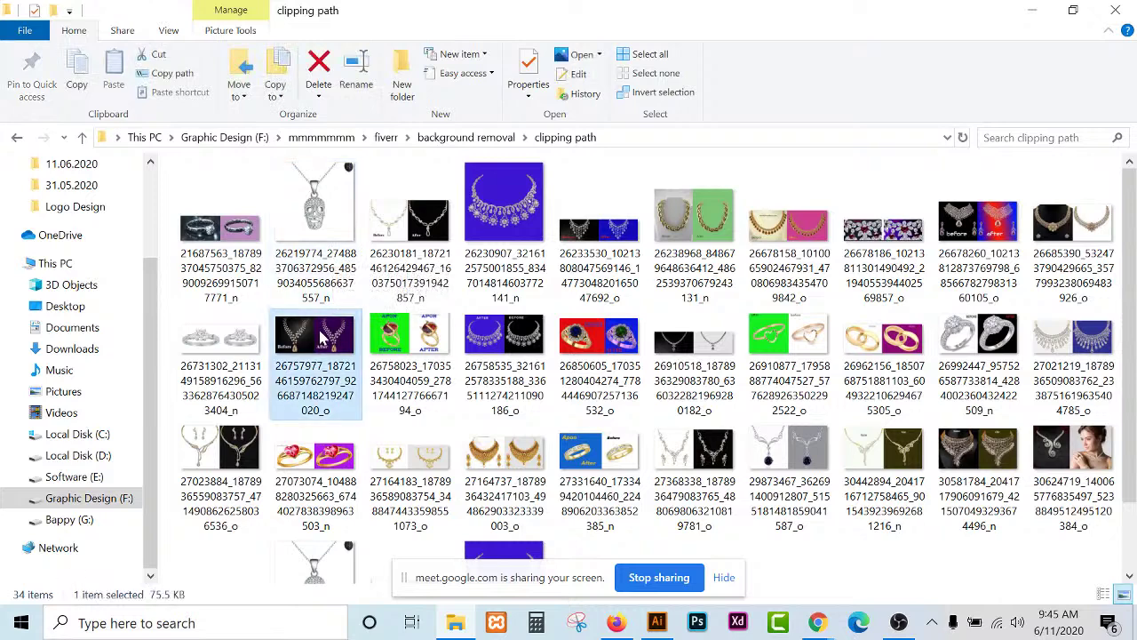
shift+click(524, 353)
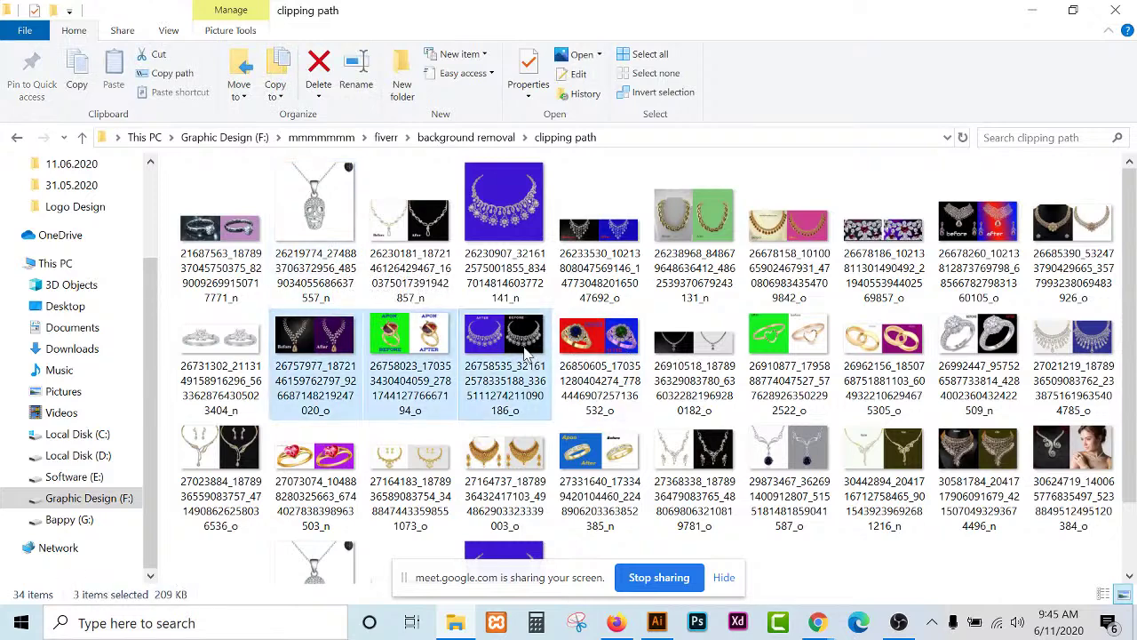
shift+click(578, 258)
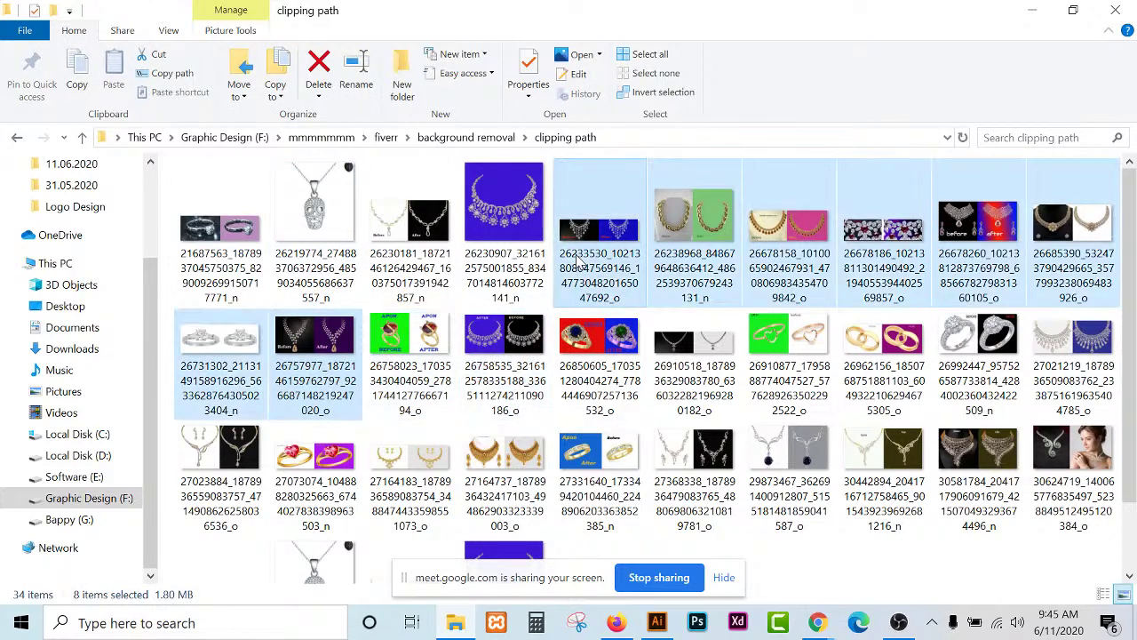
click(763, 565)
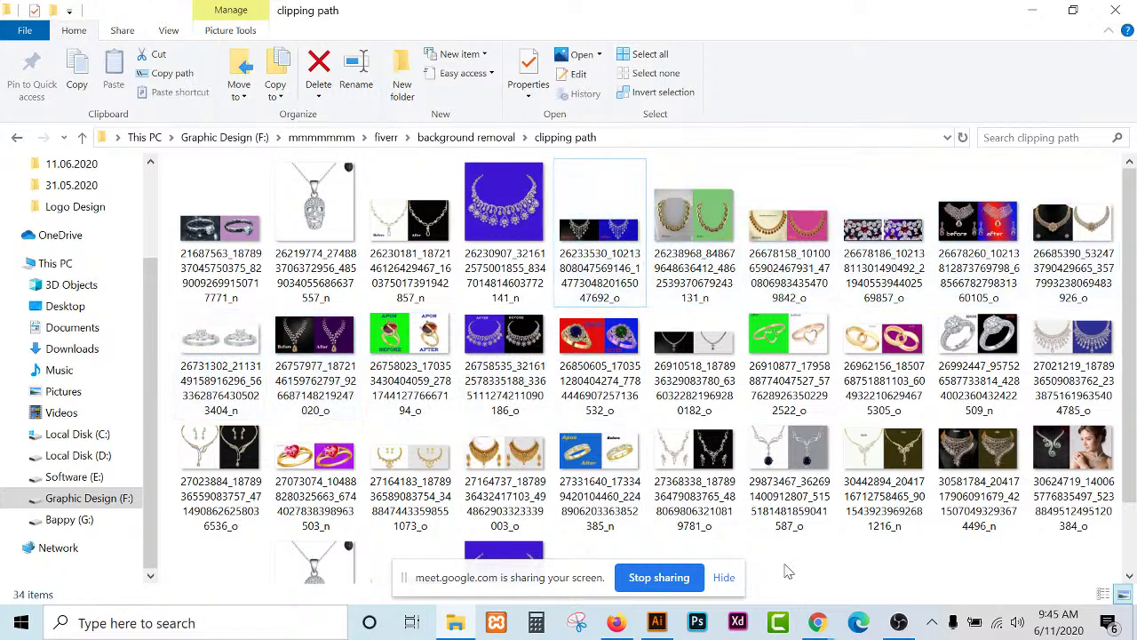
Place the black-and-blue, black-and-purple and white-and-black necklace comparison images and the BEFORE/AFTER diamond ring image into the Illustrator document.
click(702, 479)
ctrl+click(315, 364)
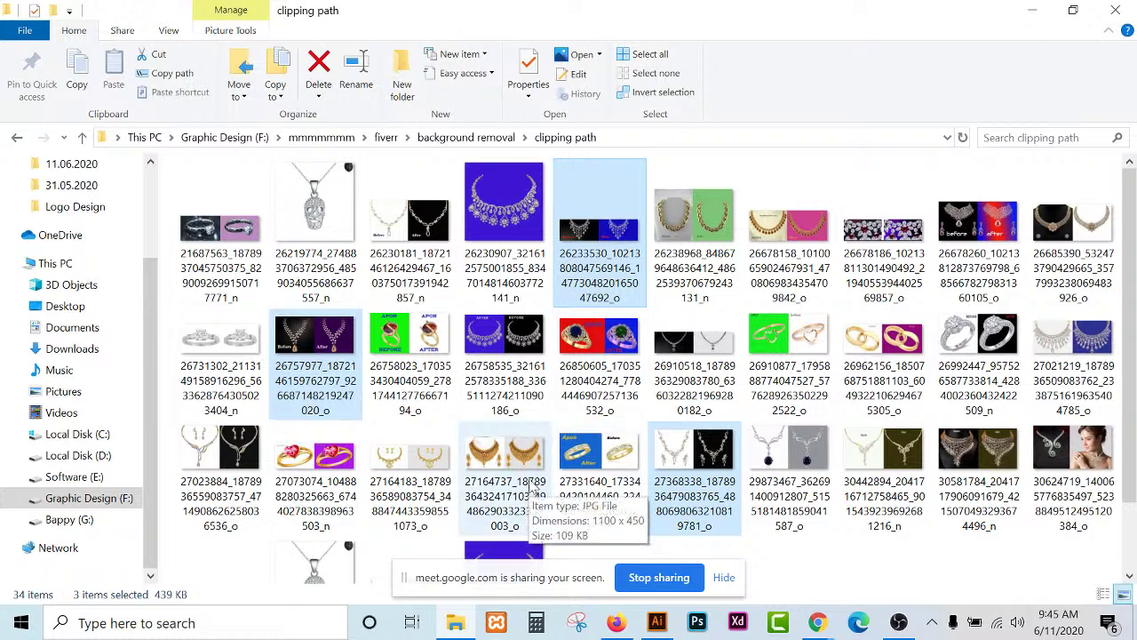
ctrl+click(973, 333)
drag(1004, 338, 515, 500)
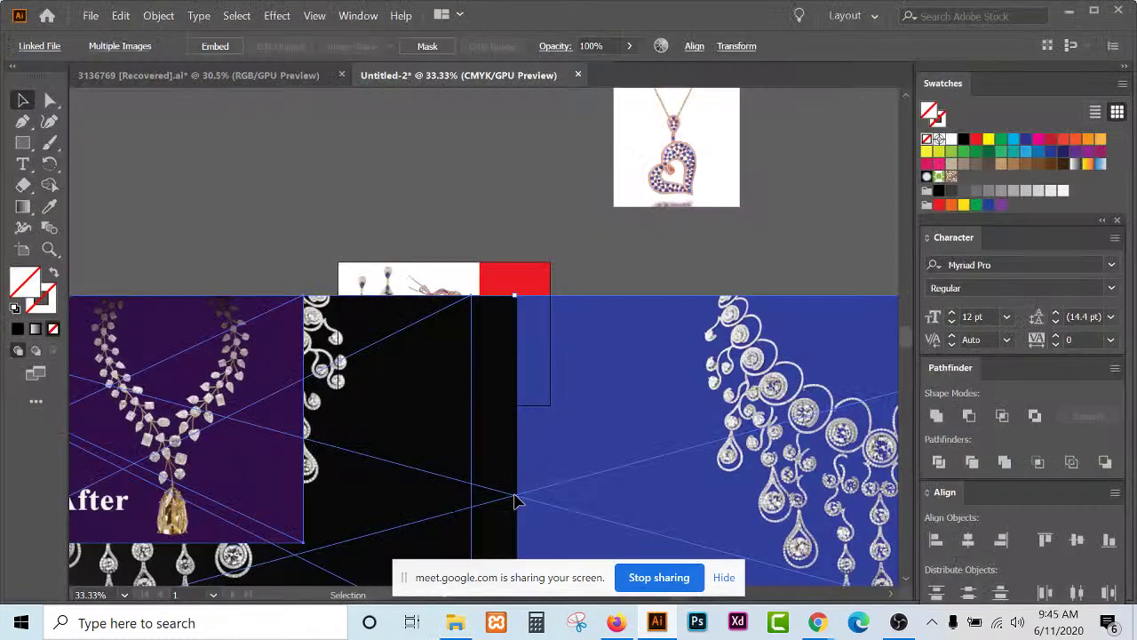
Scale down the four placed comparison images and spread them around the artboard, with the diamond ring image just above the grid.
drag(515, 294, 515, 467)
drag(556, 518, 377, 185)
click(247, 283)
drag(291, 158, 251, 284)
drag(374, 167, 455, 96)
drag(325, 158, 448, 188)
click(242, 142)
drag(253, 147, 515, 286)
Move the white-and-black necklace image away from the ring image and enlarge the ring image to about 370 x 185 px.
scroll(425, 232, up, 3)
scroll(424, 236, up, 4)
scroll(424, 240, down, 1)
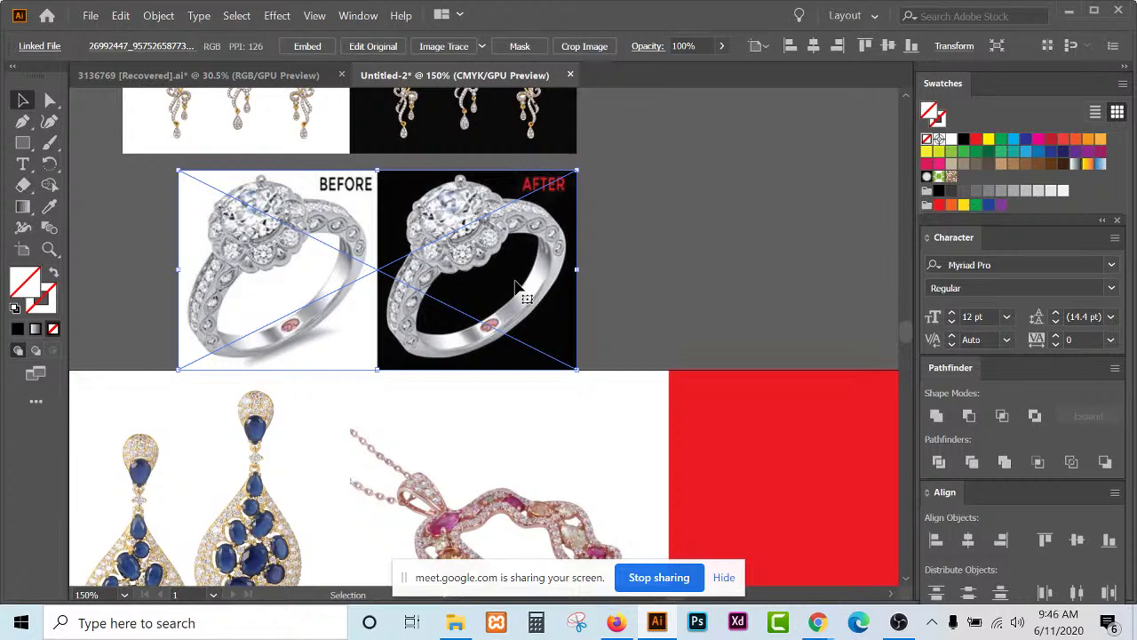
scroll(515, 286, down, 2)
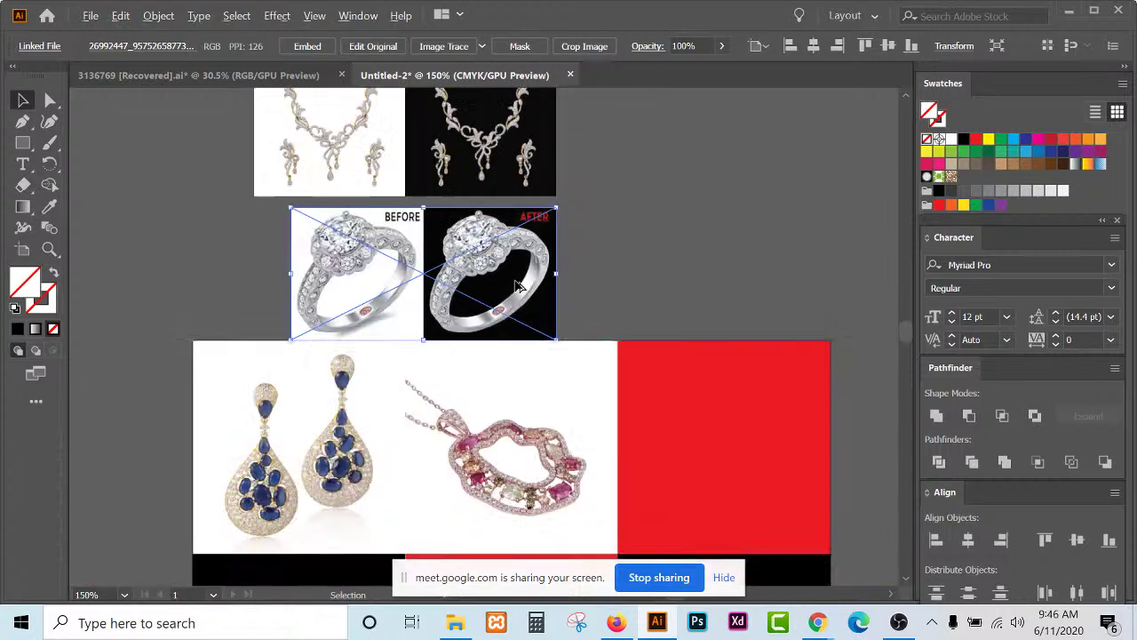
drag(419, 160, 211, 160)
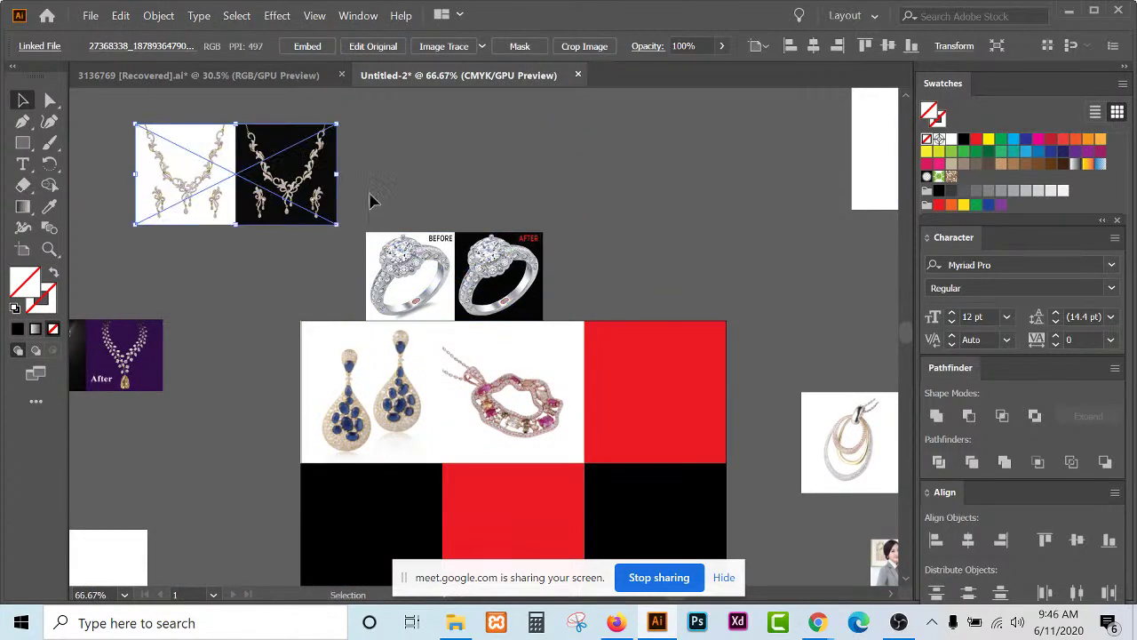
drag(542, 266, 624, 211)
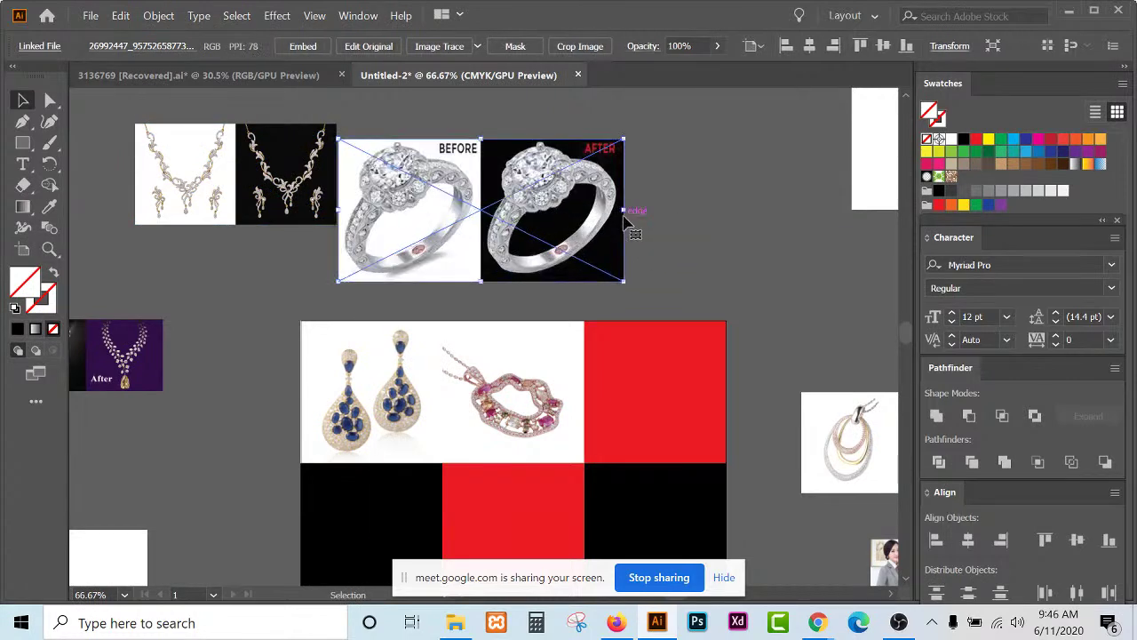
Release the pendant's clipping mask in the upper-middle square and move the pendant image off the grid.
scroll(535, 300, down, 1)
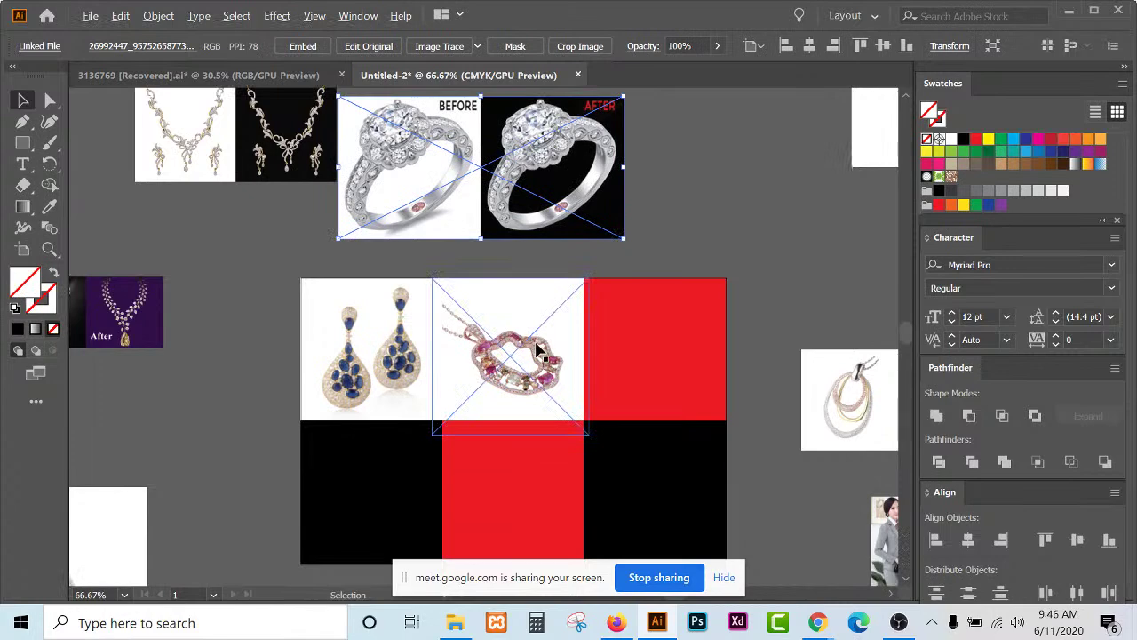
scroll(536, 347, up, 1)
click(502, 352)
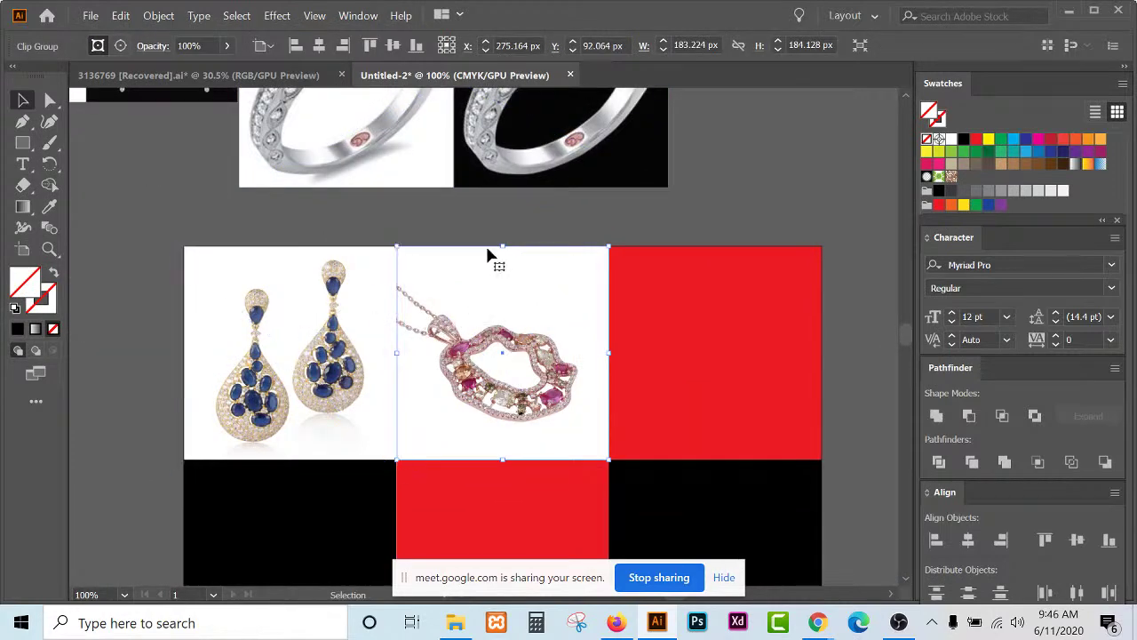
click(776, 193)
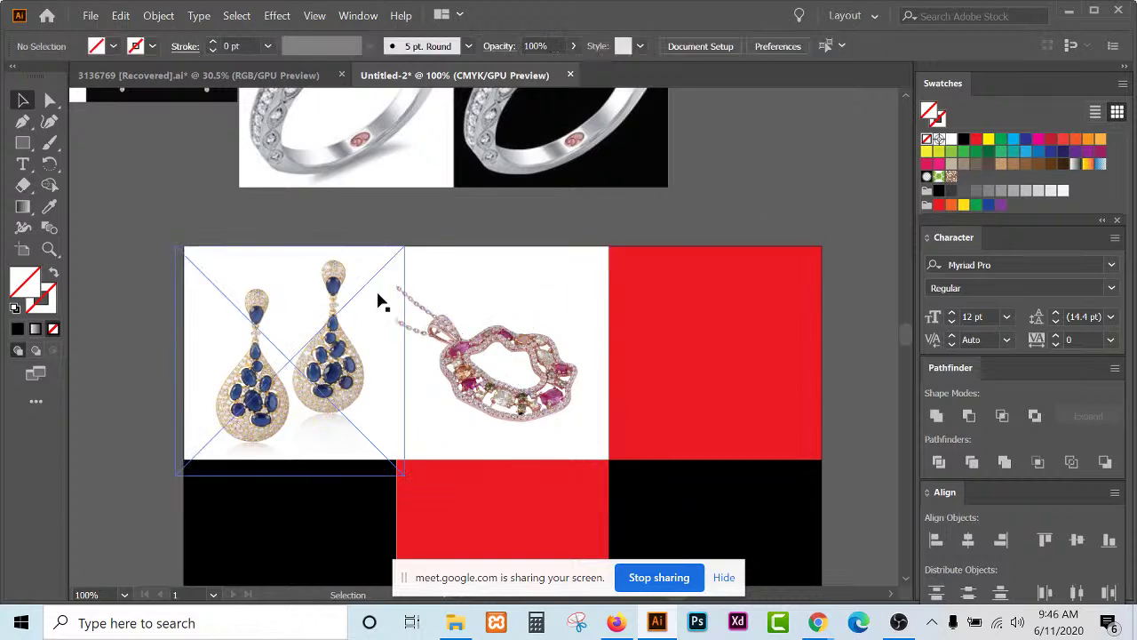
scroll(520, 288, down, 1)
right_click(530, 311)
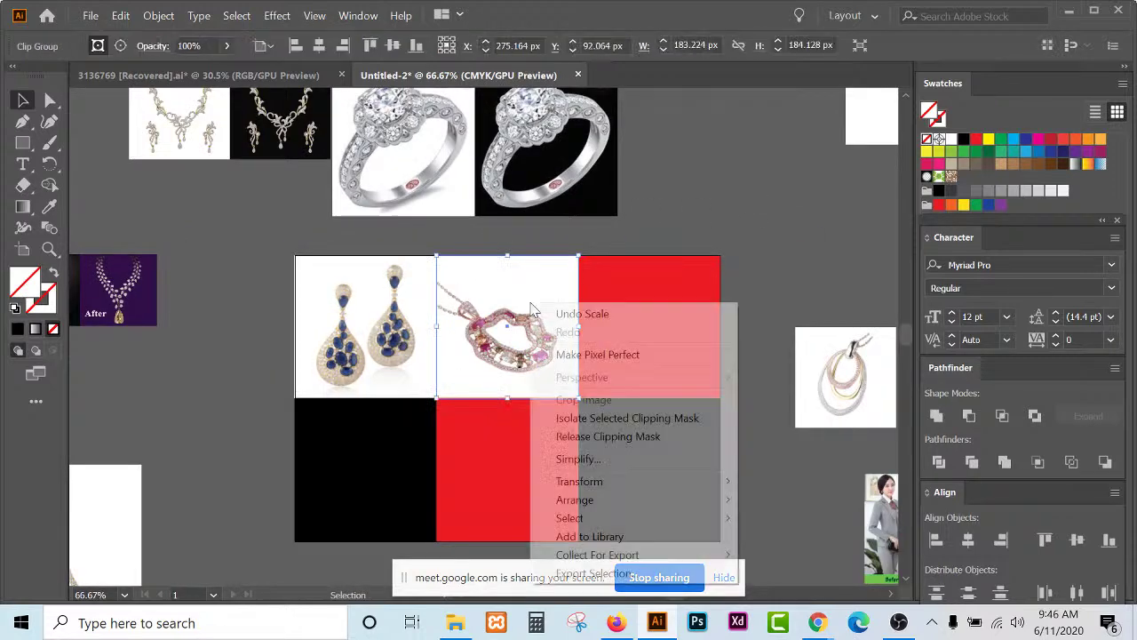
click(589, 436)
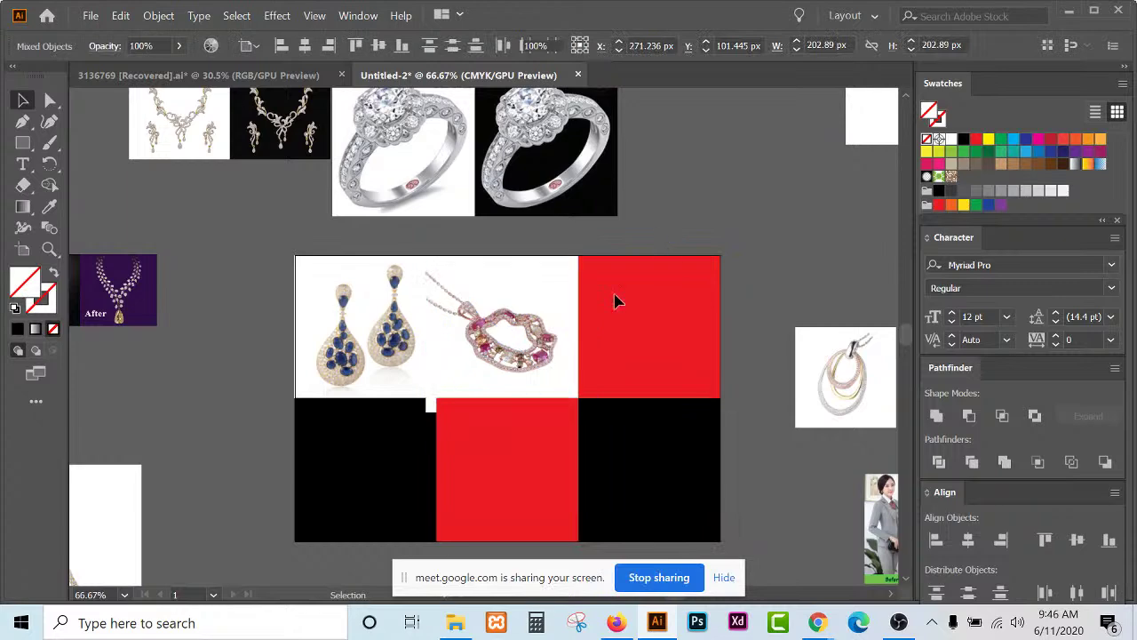
drag(521, 338, 876, 297)
Move the ring image onto the grid so its AFTER half lines up with the upper-middle square.
drag(526, 197, 459, 318)
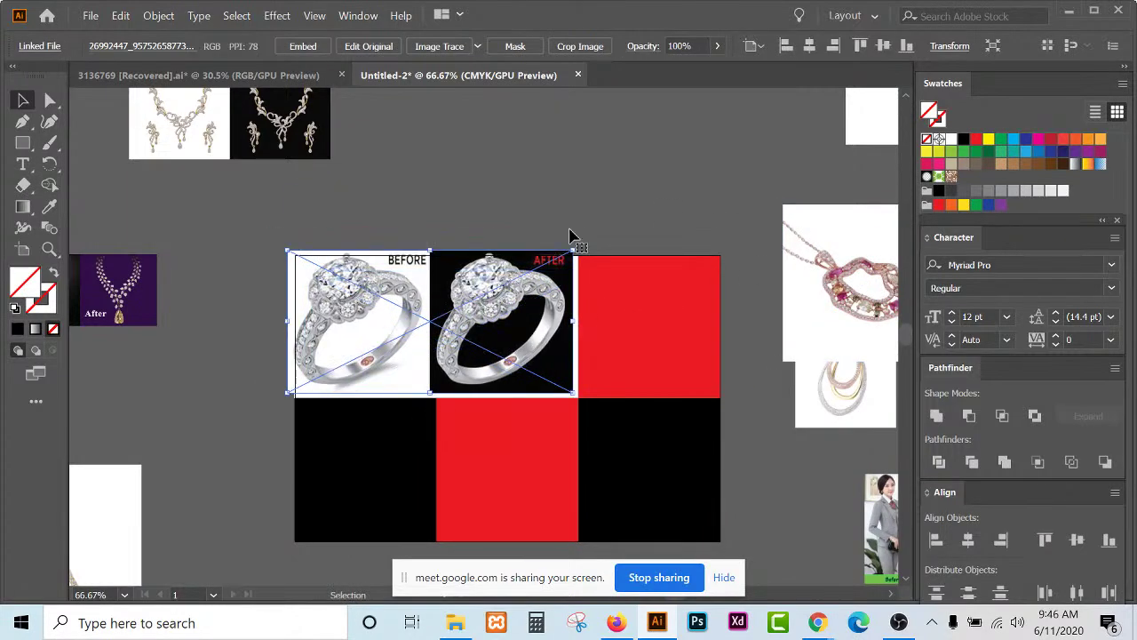
scroll(549, 263, up, 4)
click(524, 215)
scroll(645, 171, down, 2)
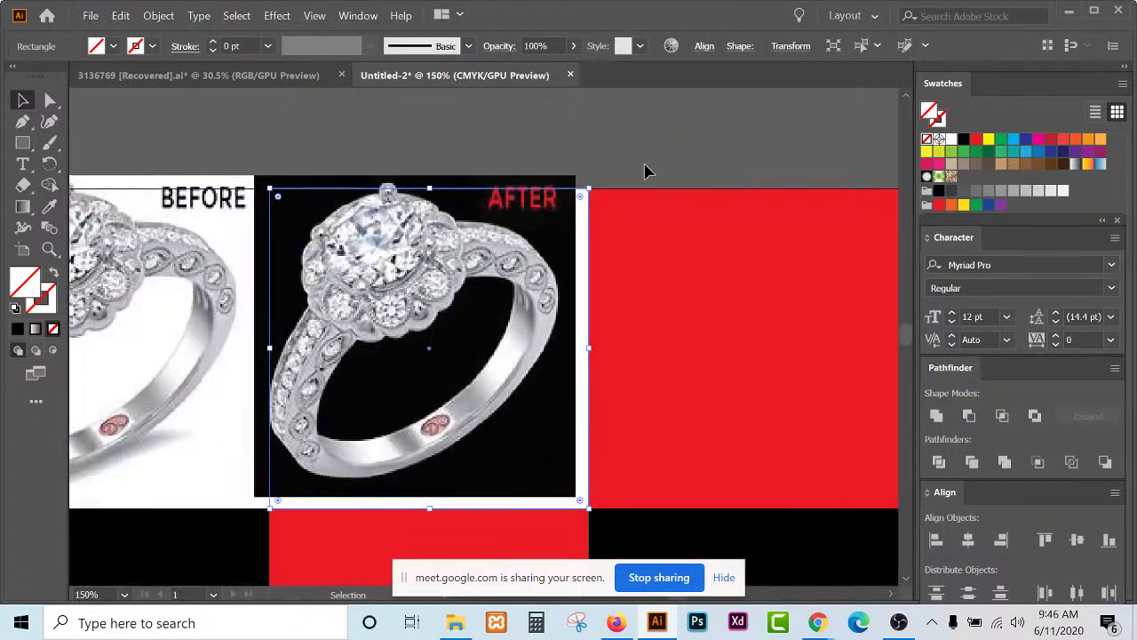
click(645, 170)
key(ctrl+z)
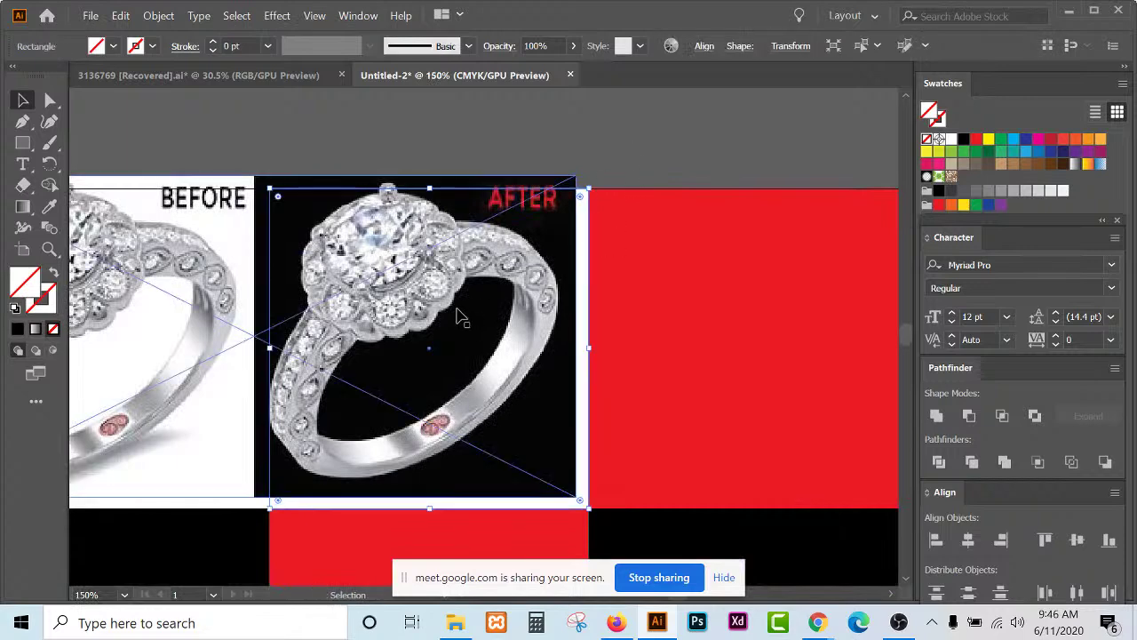
drag(477, 331, 488, 344)
Clip the ring image to the upper-middle square with a clipping mask so only its AFTER half shows.
drag(411, 168, 449, 264)
right_click(450, 265)
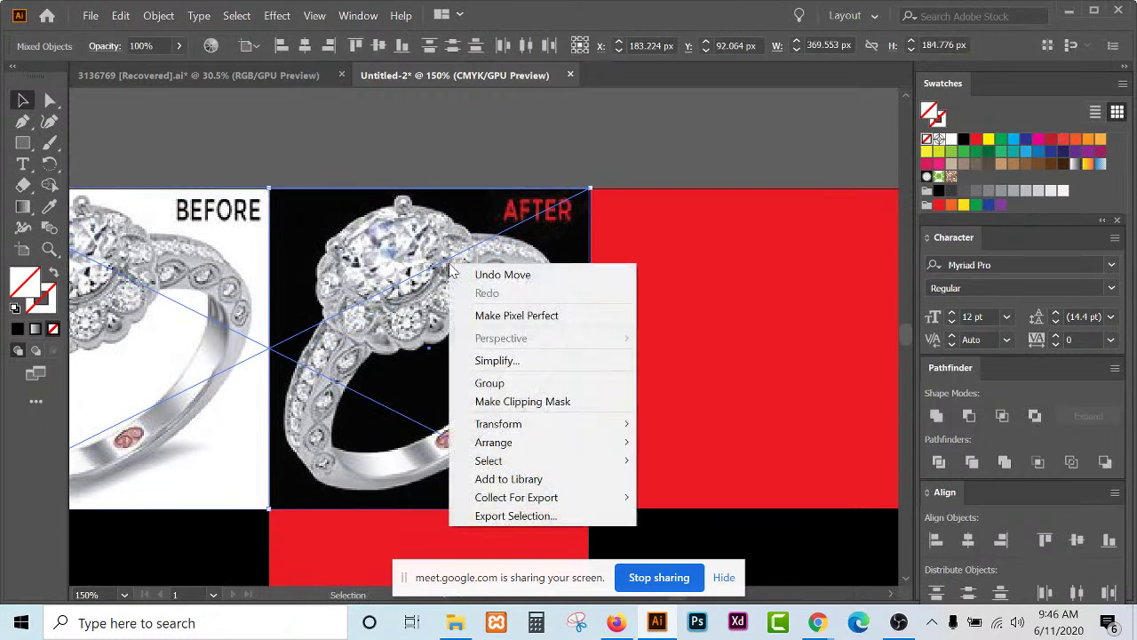
click(506, 404)
key(ctrl+minus)
key(ctrl+minus)
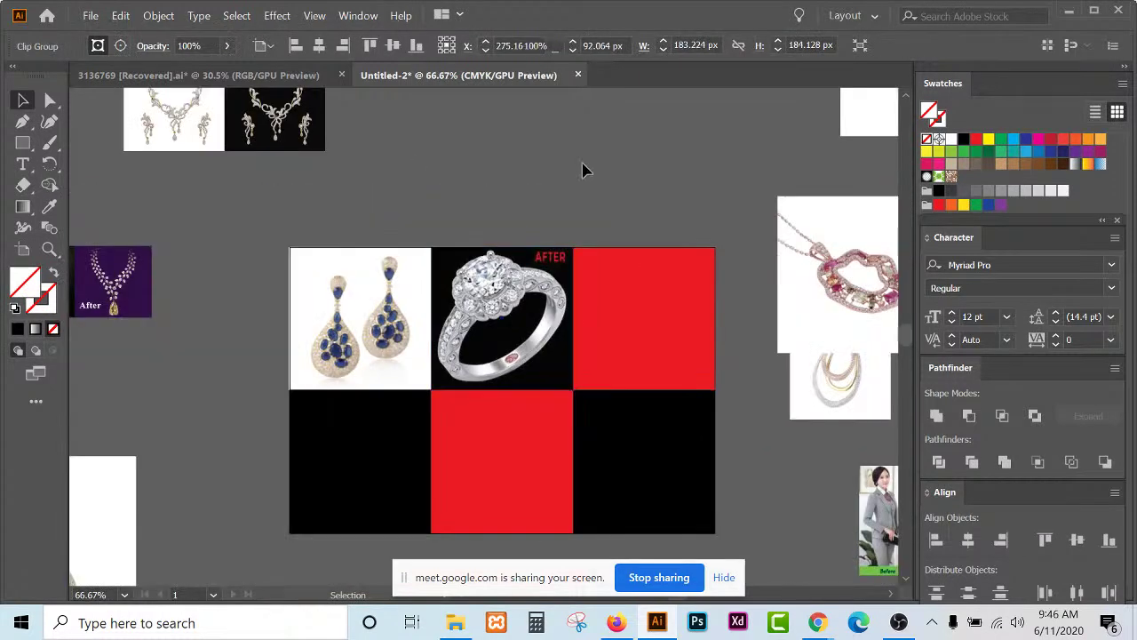
click(582, 170)
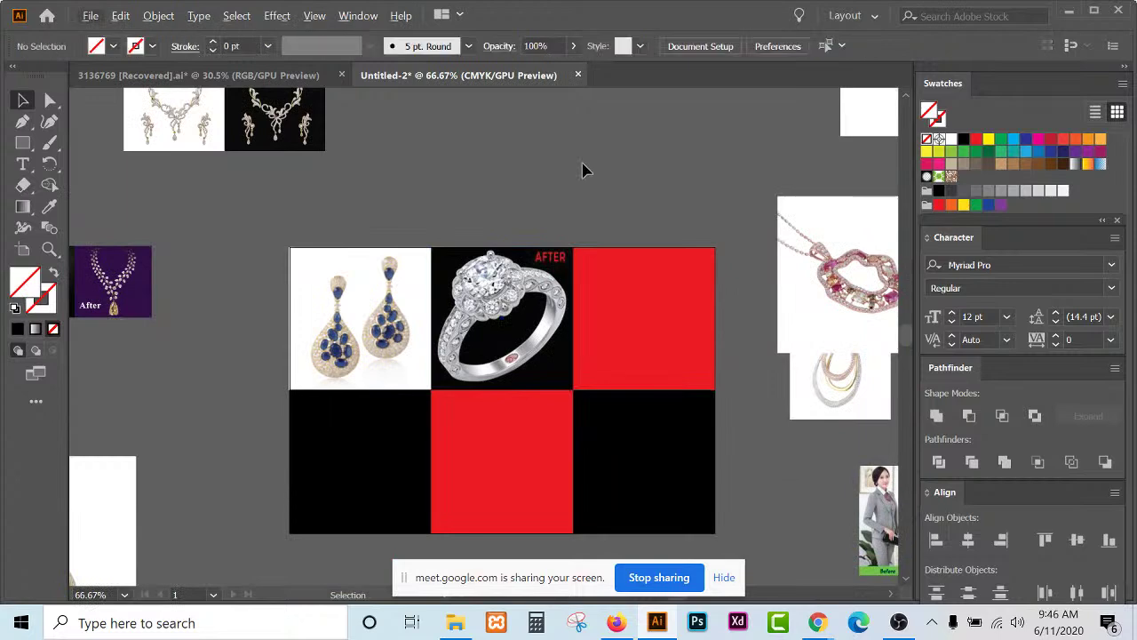
click(410, 267)
key(ctrl+plus)
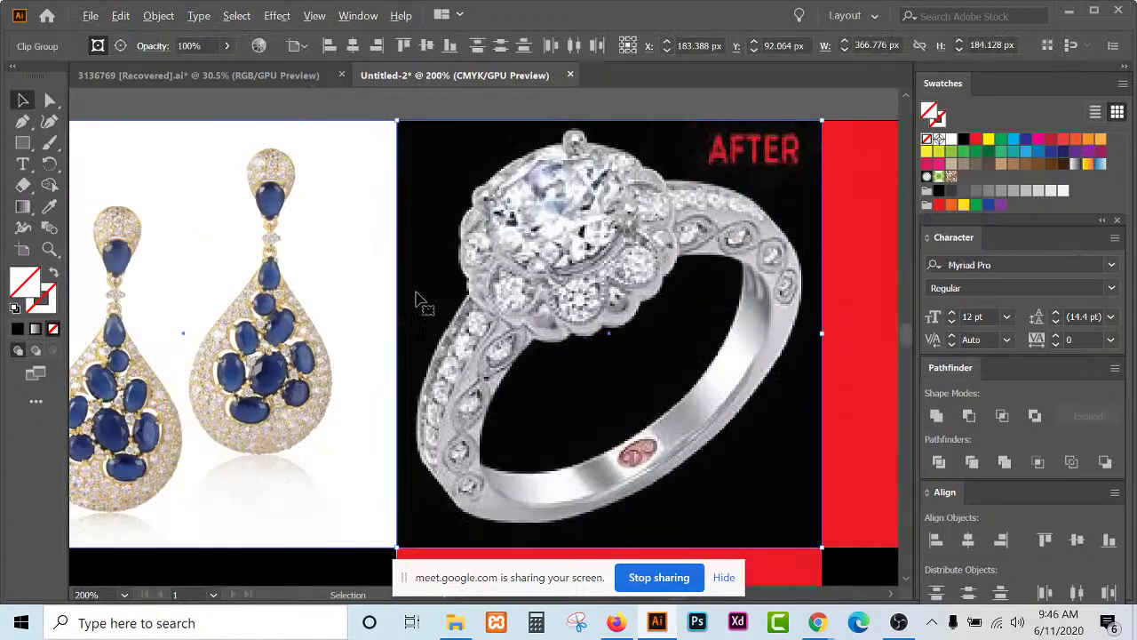
key(ctrl+minus)
key(ctrl+minus)
click(465, 165)
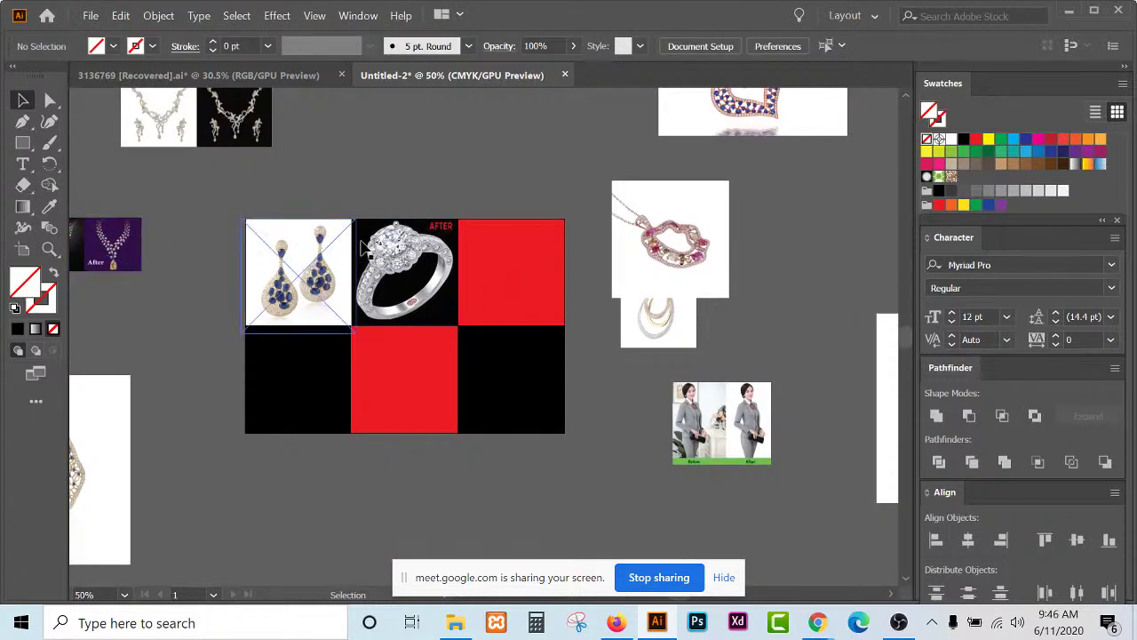
Move the pink gemstone pendant image behind the upper-right red square and set that square's fill to none.
drag(635, 246, 482, 285)
key(ctrl+plus)
key(ctrl+plus)
key(ctrl+plus)
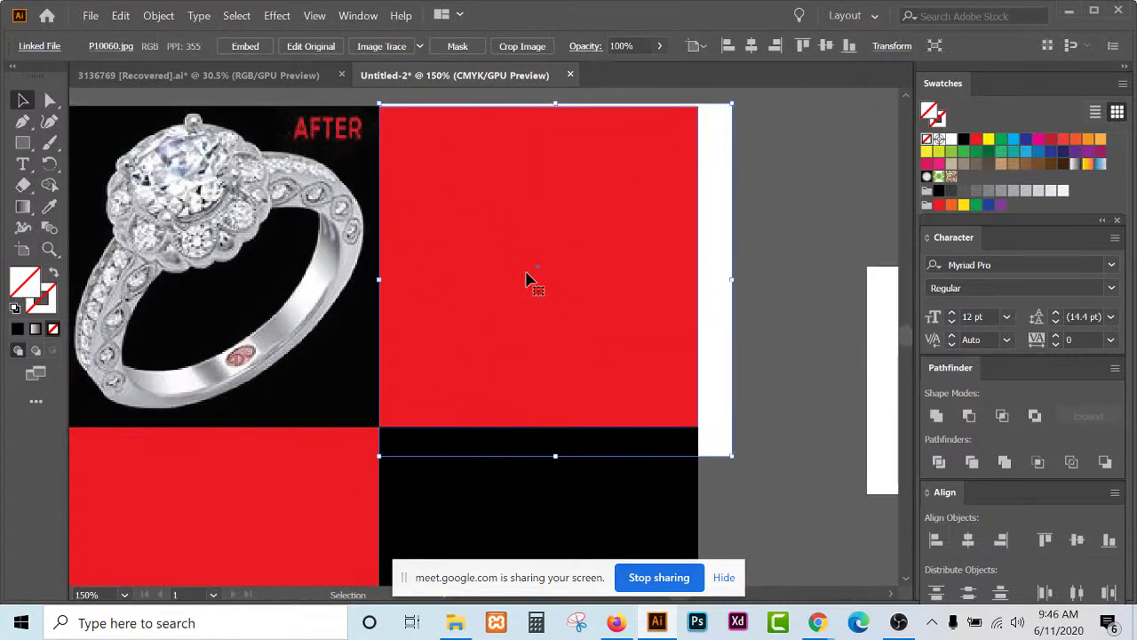
click(528, 280)
click(928, 140)
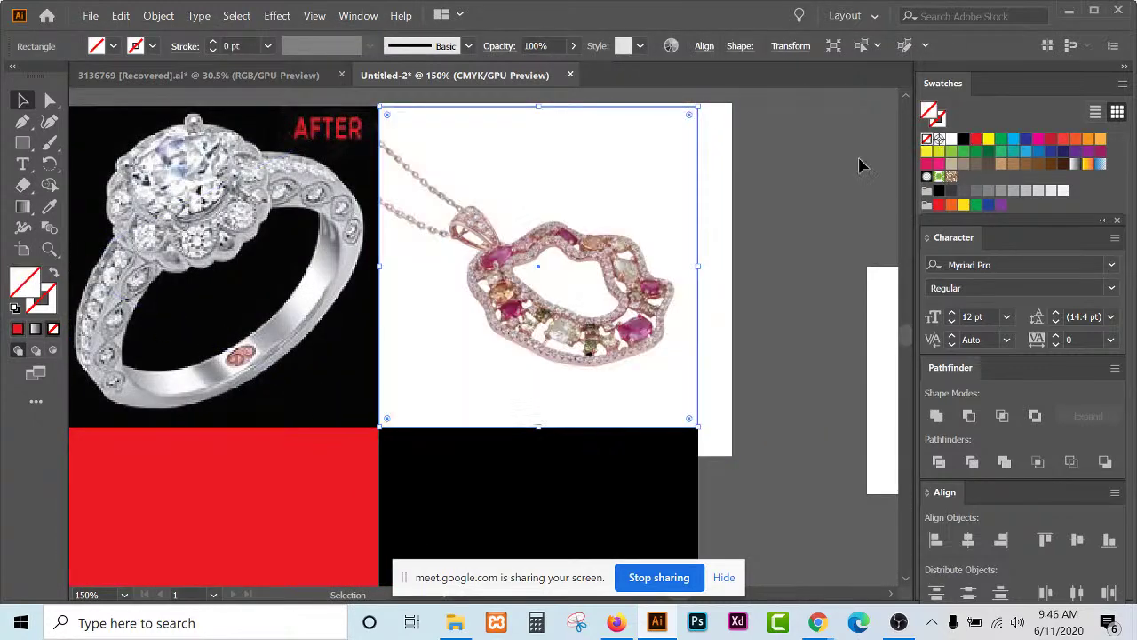
Clip the pink gemstone pendant image to the upper-right square with a clipping mask.
shift+click(655, 246)
right_click(655, 244)
click(718, 382)
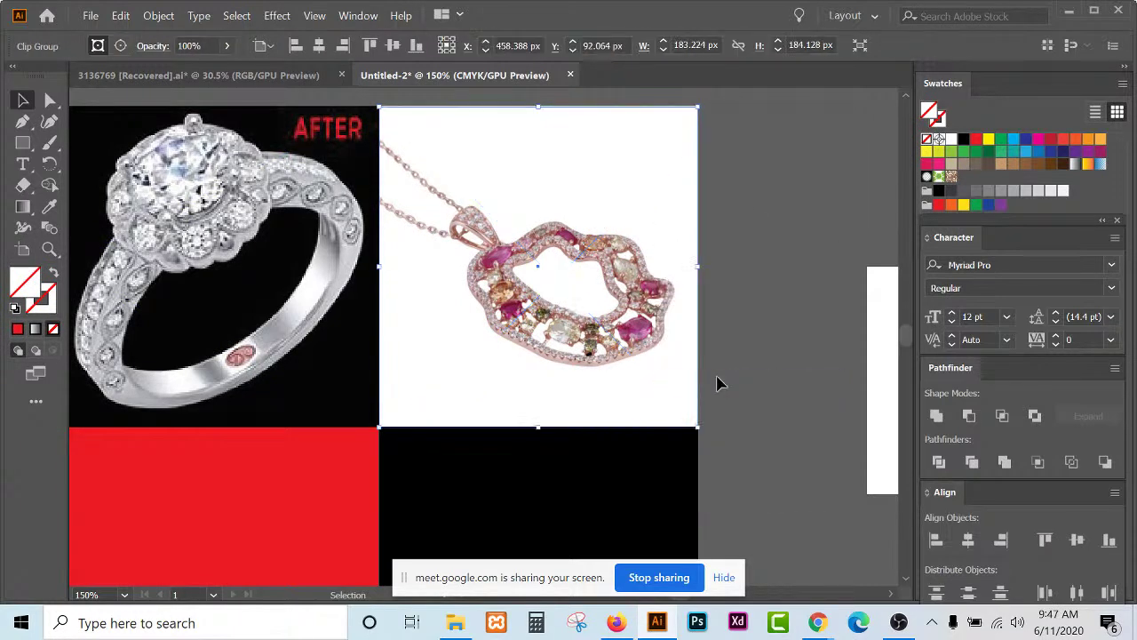
click(781, 270)
scroll(781, 271, down, 2)
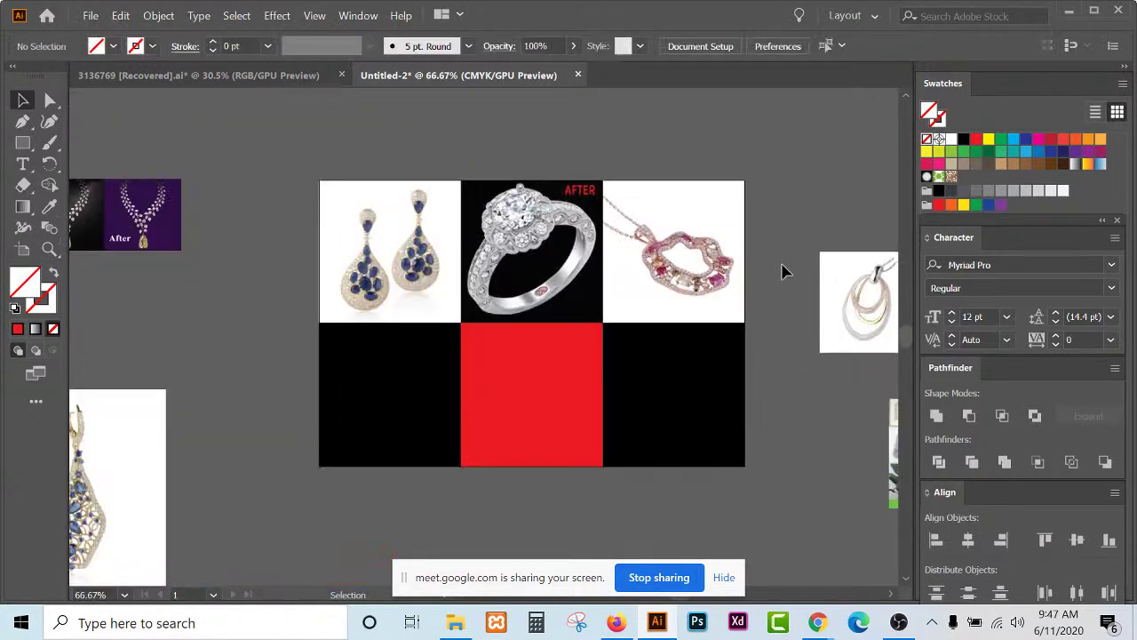
Move the white-and-black necklace image beside the grid so its black half overlaps the lower part of the lower-left square.
scroll(471, 356, down, 2)
drag(391, 253, 430, 278)
scroll(426, 276, up, 5)
scroll(430, 278, down, 5)
drag(435, 278, 482, 334)
scroll(428, 442, up, 3)
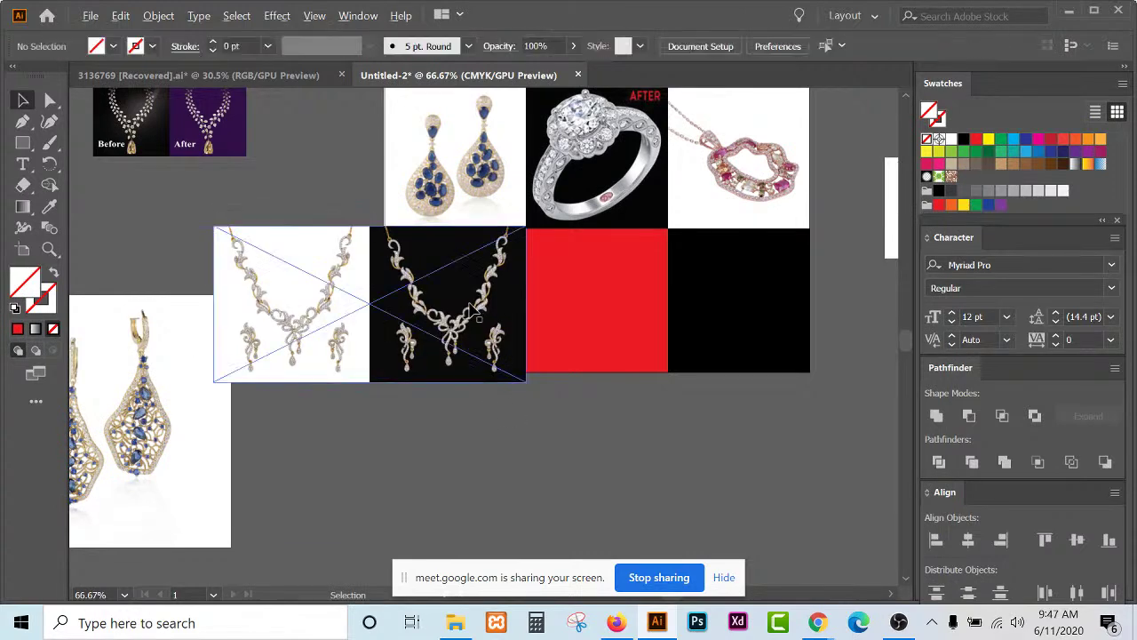
scroll(472, 299, up, 1)
drag(468, 332, 457, 459)
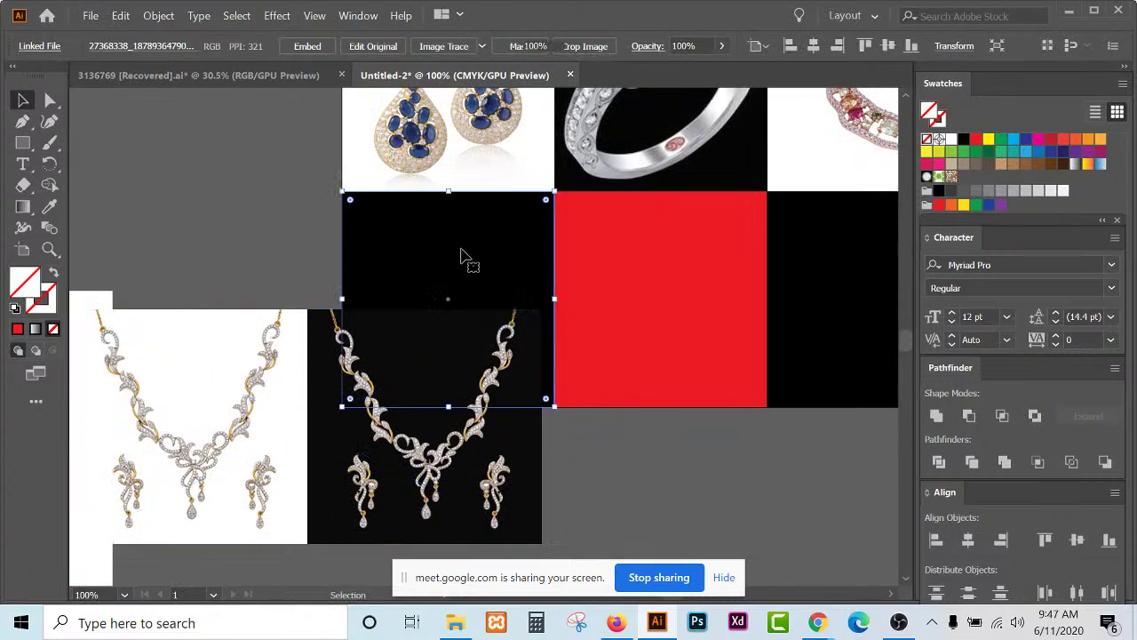
Send the white-and-black necklace image to the back of the stacking order.
click(465, 261)
click(557, 485)
click(488, 284)
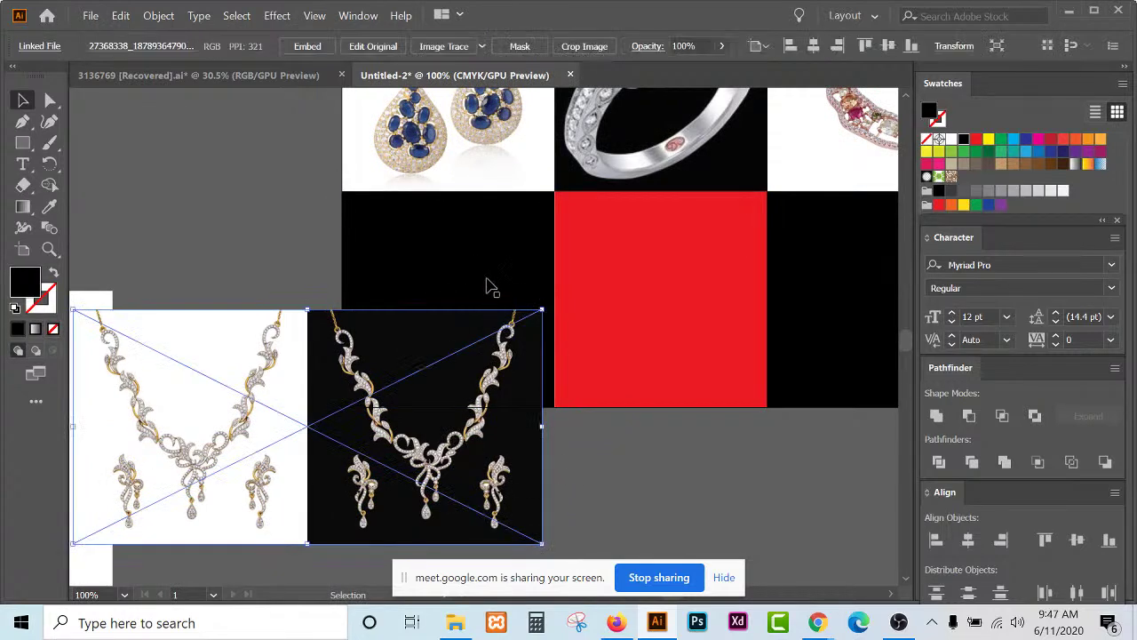
click(487, 285)
click(501, 482)
right_click(504, 481)
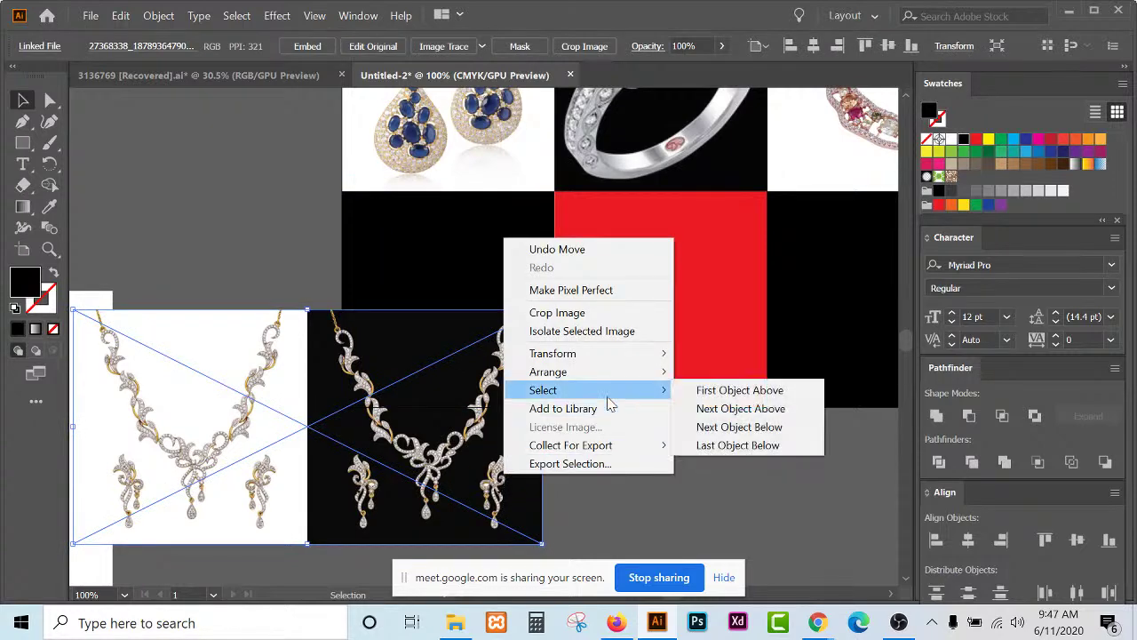
mouse_move(624, 373)
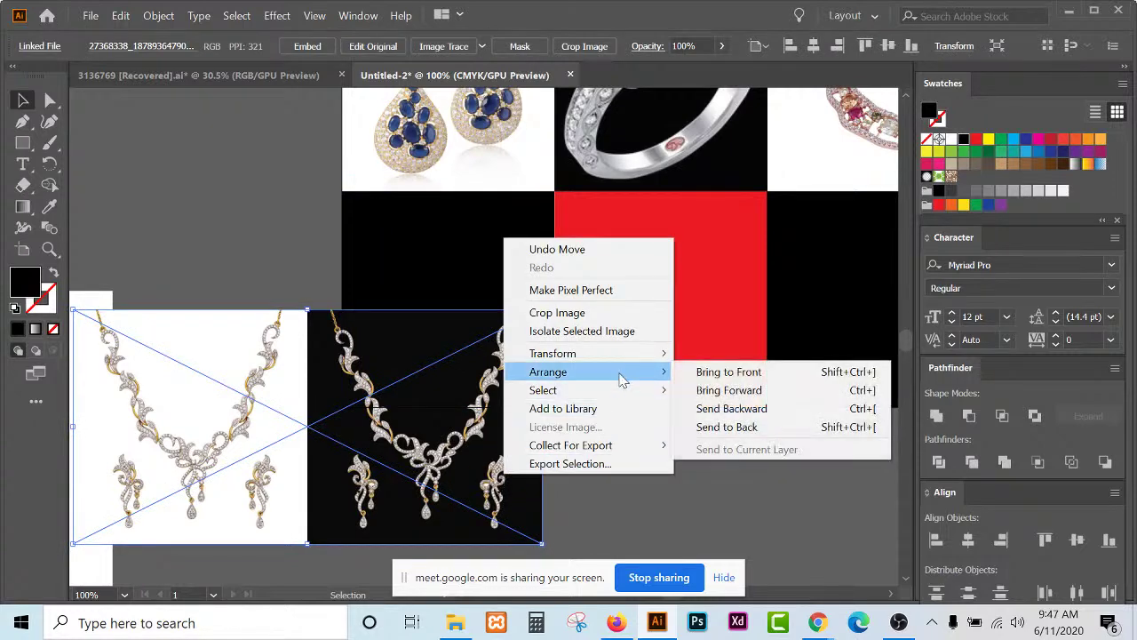
click(756, 428)
click(601, 484)
Move the necklace image's black half behind the lower-left square and set that square's fill to none.
drag(449, 531, 465, 406)
click(481, 315)
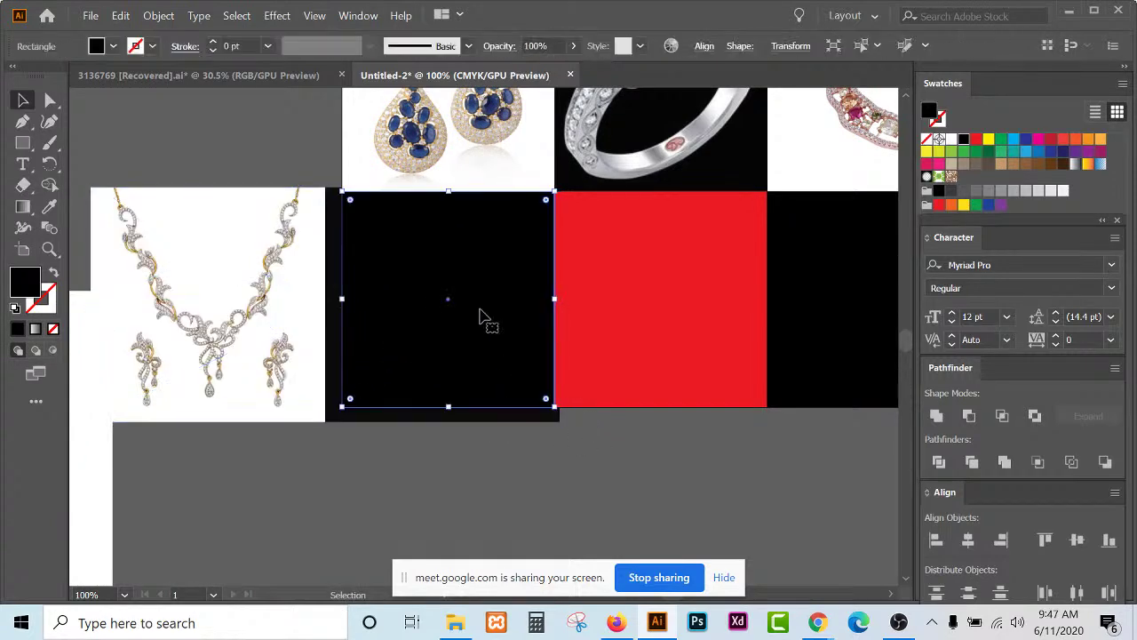
click(927, 140)
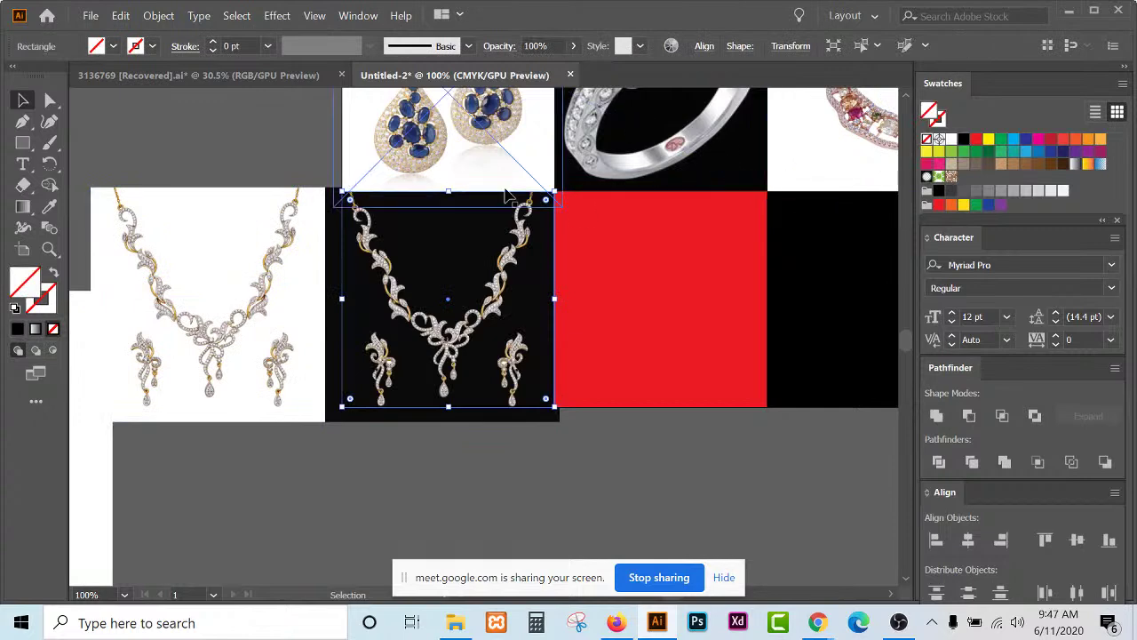
Scale the necklace image down to about 384 x 192 px and align its upper-right corner with the lower-left square's.
scroll(438, 240, up, 1)
click(477, 288)
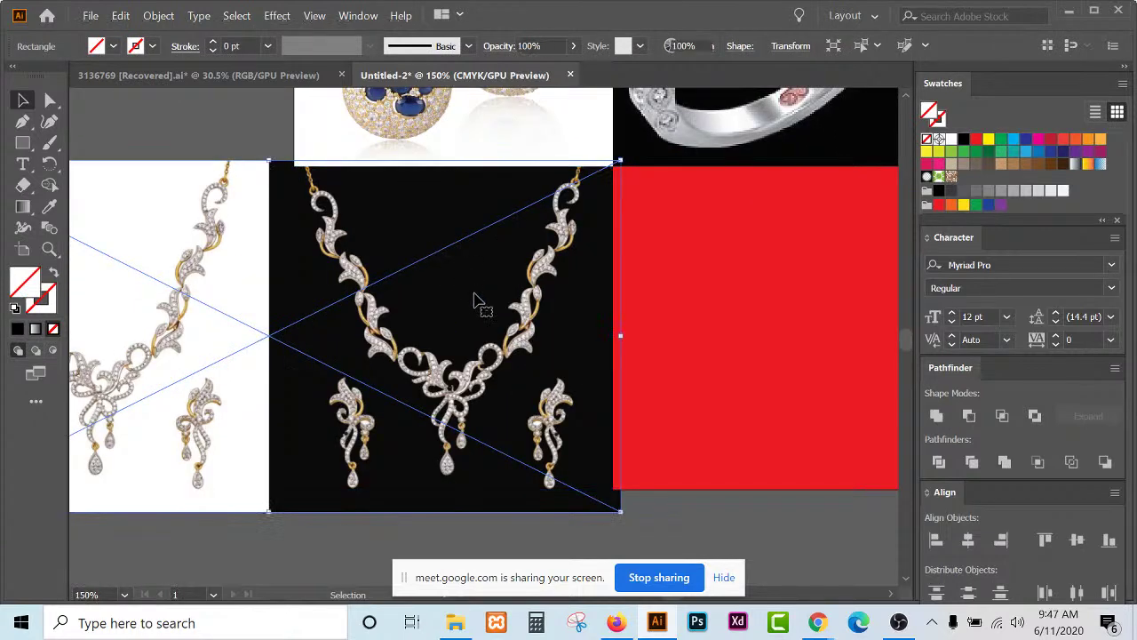
drag(620, 512, 617, 509)
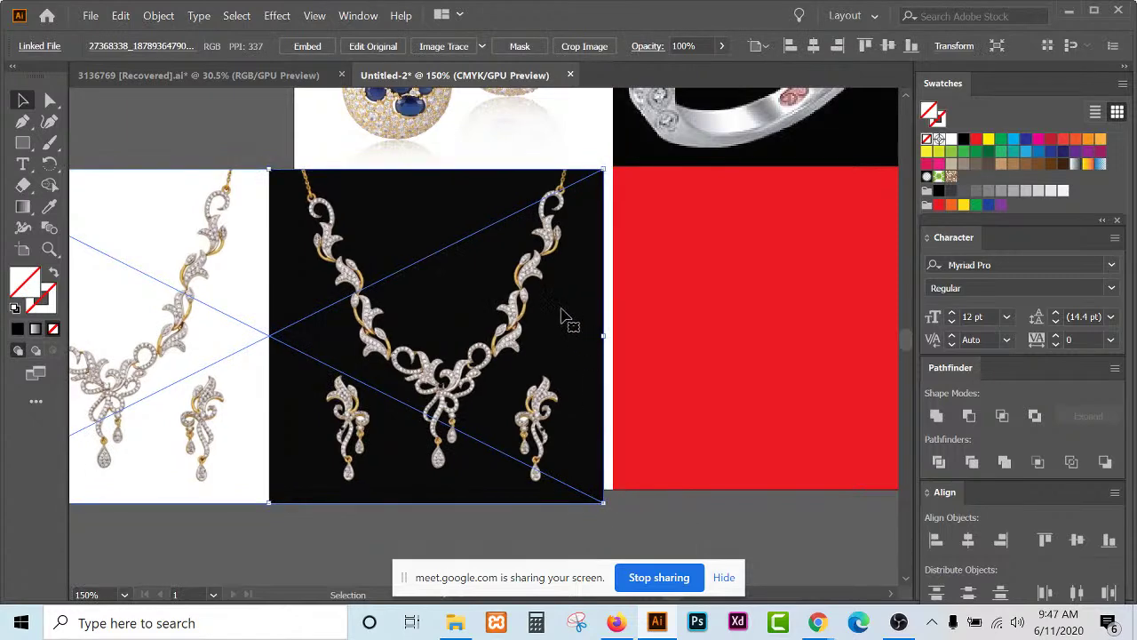
scroll(542, 244, up, 2)
drag(549, 251, 565, 252)
scroll(562, 251, up, 1)
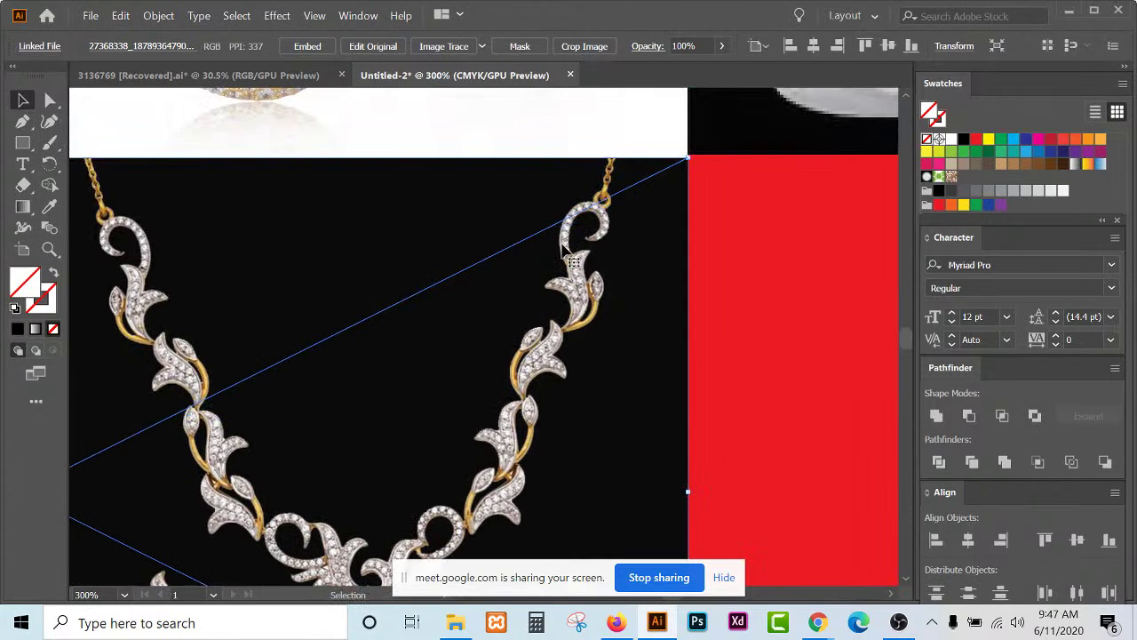
scroll(708, 115, up, 6)
drag(546, 472, 545, 452)
scroll(547, 449, down, 8)
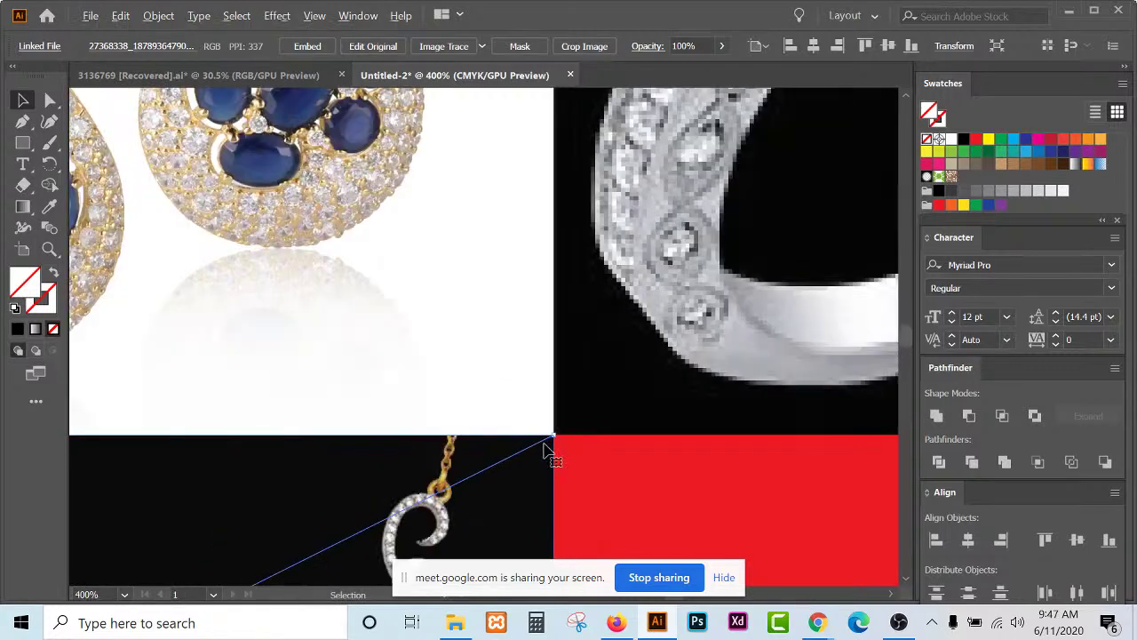
scroll(513, 469, down, 3)
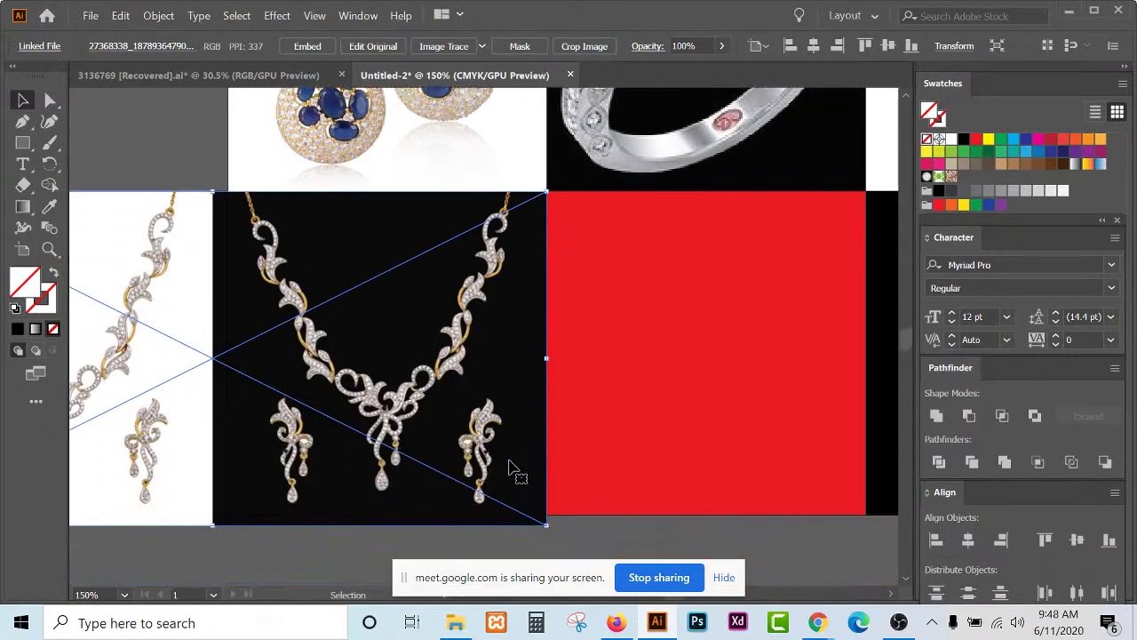
Clip the necklace image to the lower-left square with a clipping mask so only its black half shows.
shift+click(435, 447)
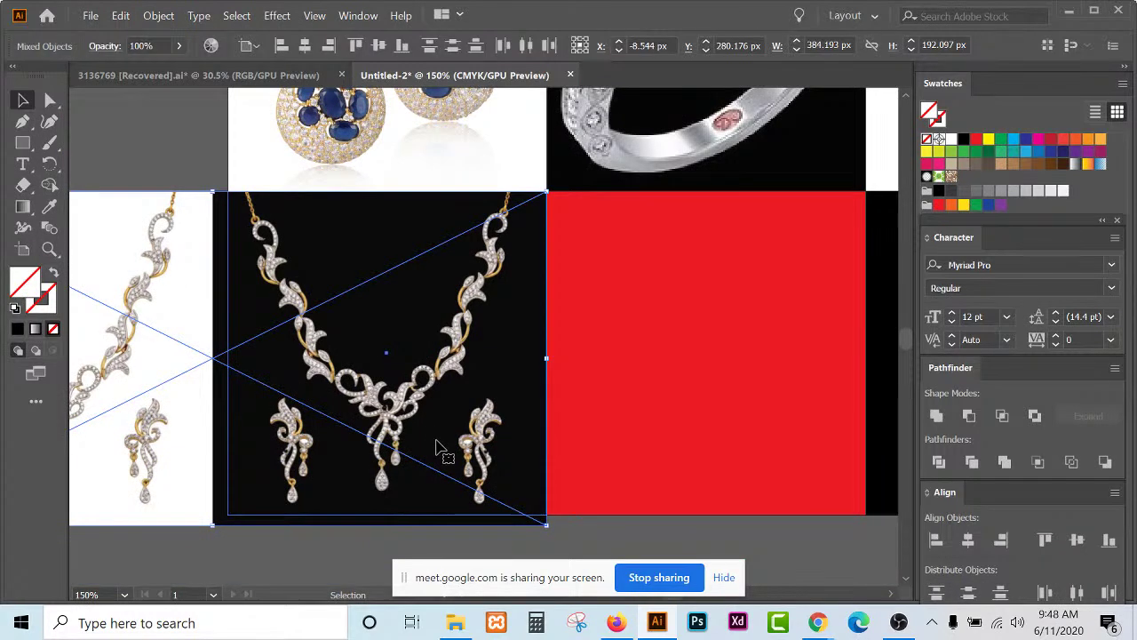
right_click(436, 446)
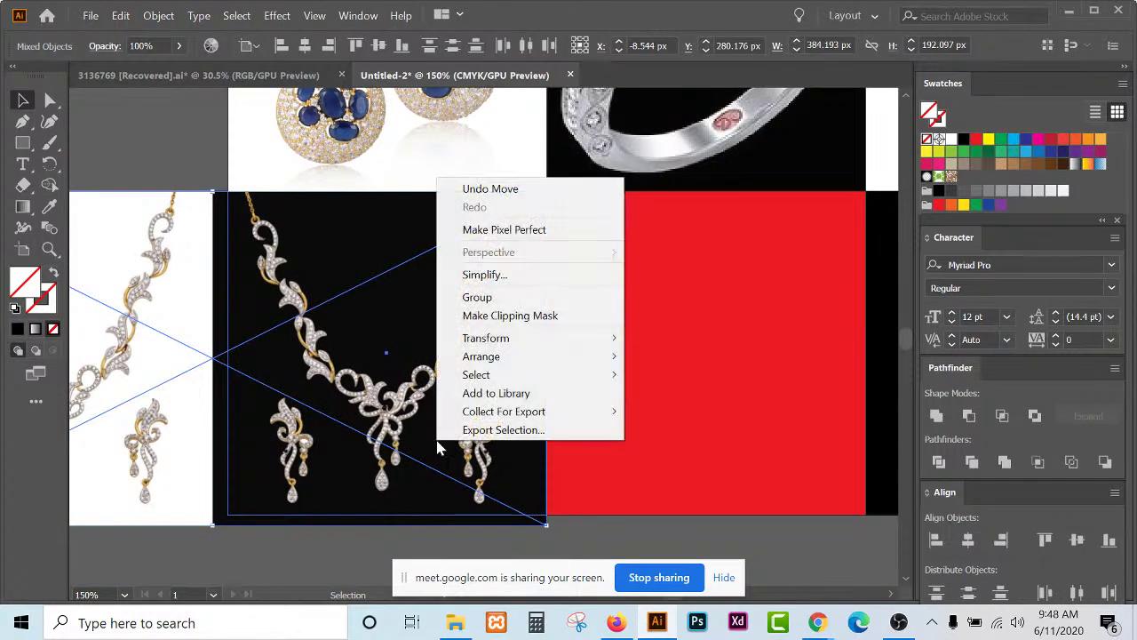
click(503, 316)
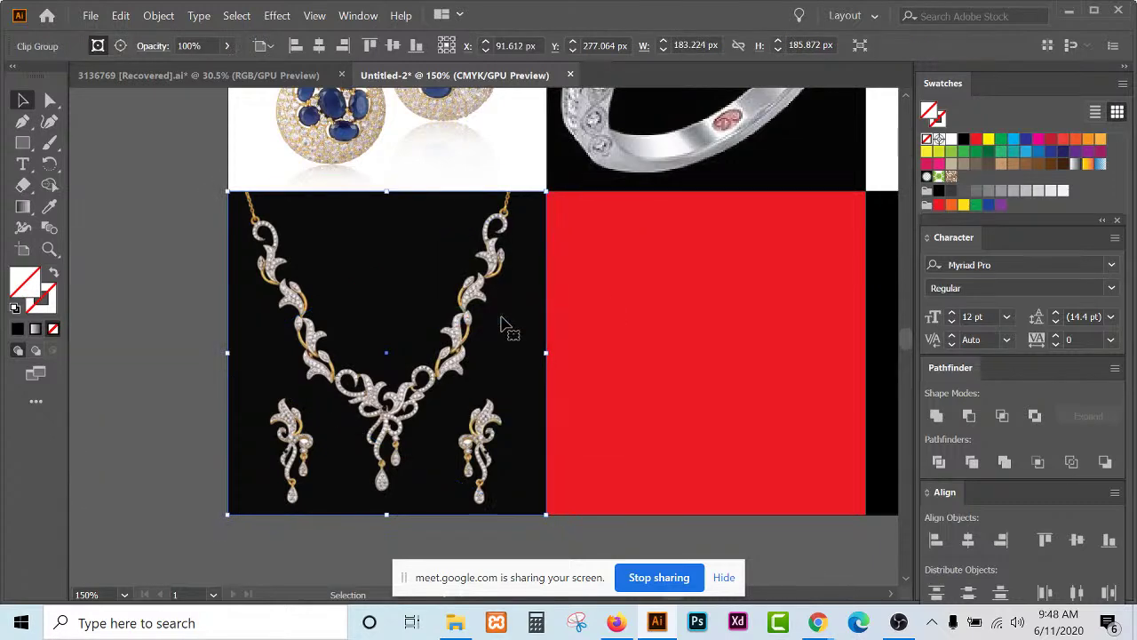
key(ctrl+0)
click(556, 436)
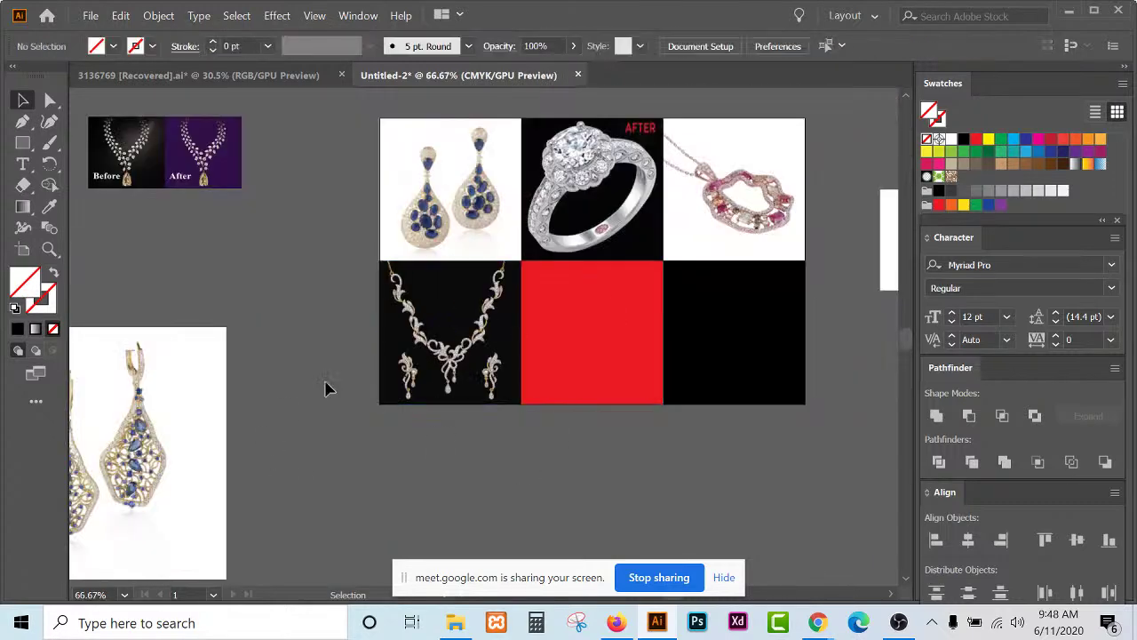
scroll(324, 388, down, 1)
Move the blue heart pendant image behind the lower-middle red square and set that square's fill to none.
drag(189, 408, 217, 408)
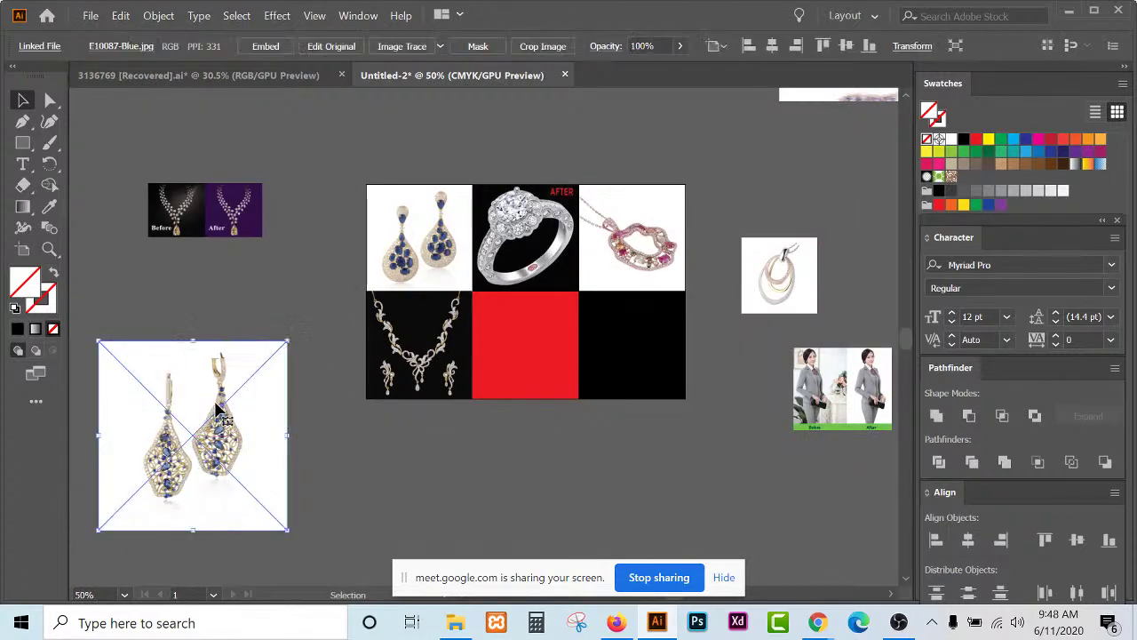
scroll(218, 409, down, 2)
drag(576, 204, 376, 416)
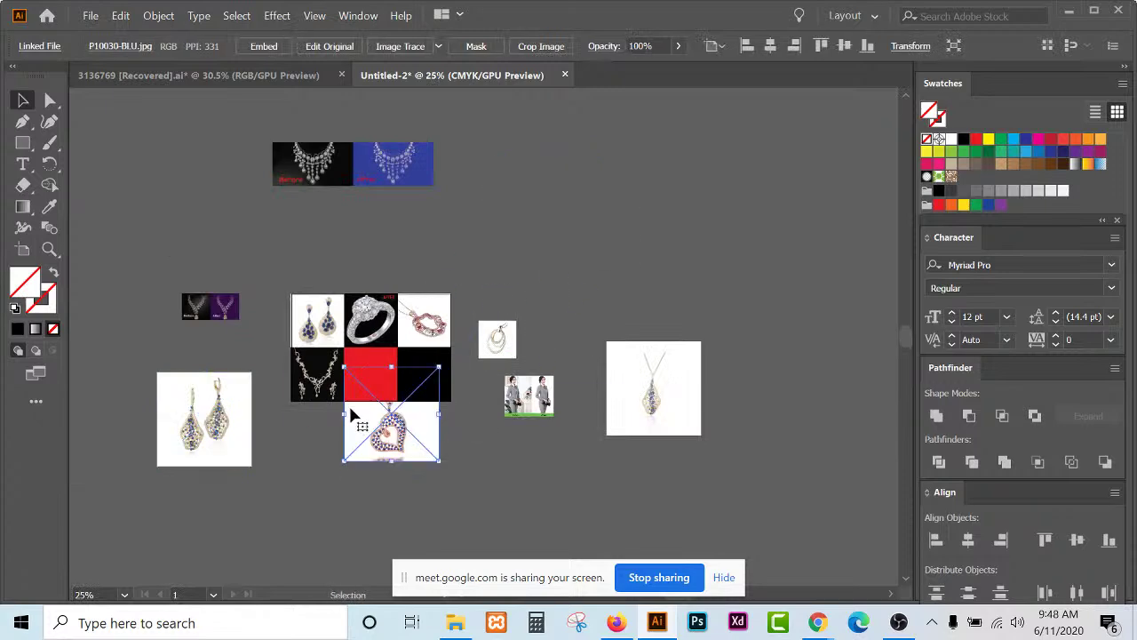
scroll(344, 413, up, 2)
scroll(412, 455, down, 1)
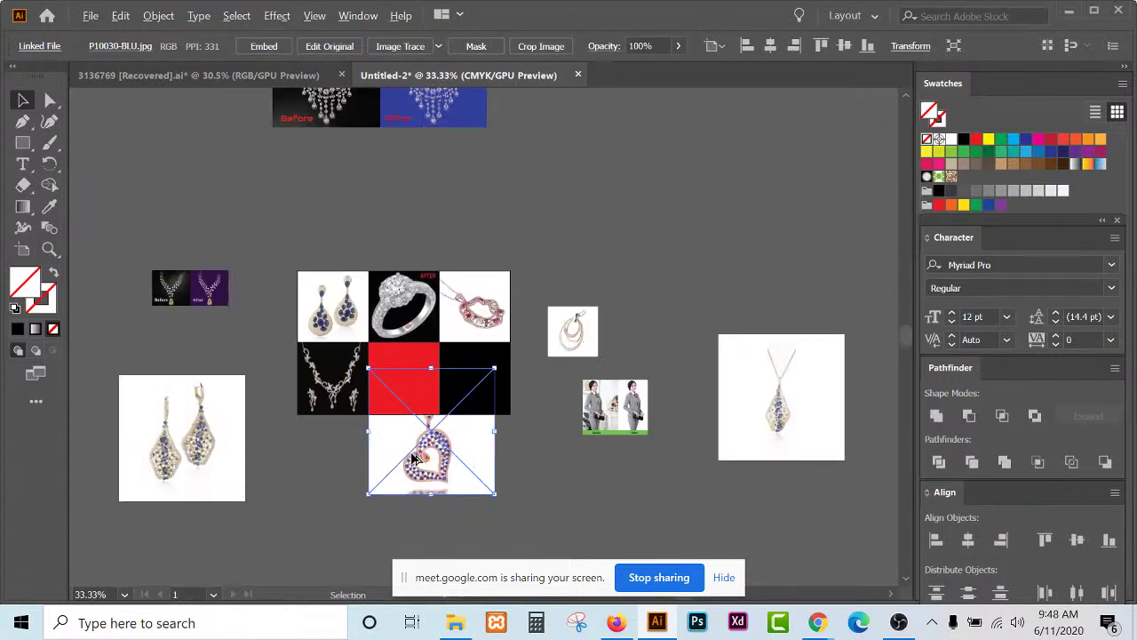
scroll(329, 452, up, 2)
drag(564, 520, 505, 391)
click(507, 320)
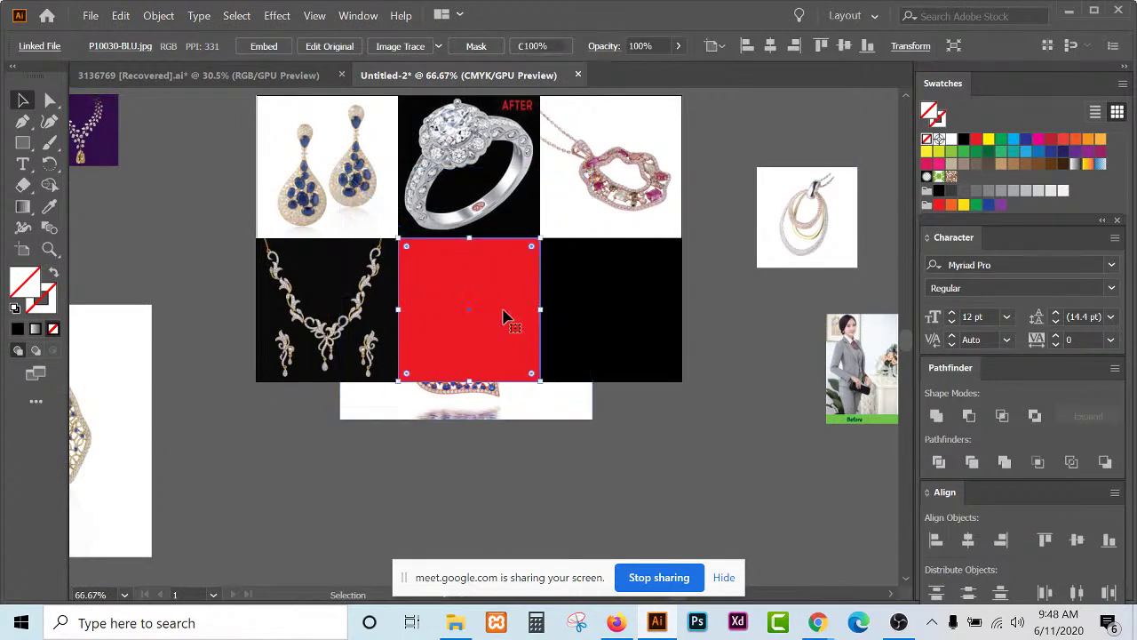
click(927, 139)
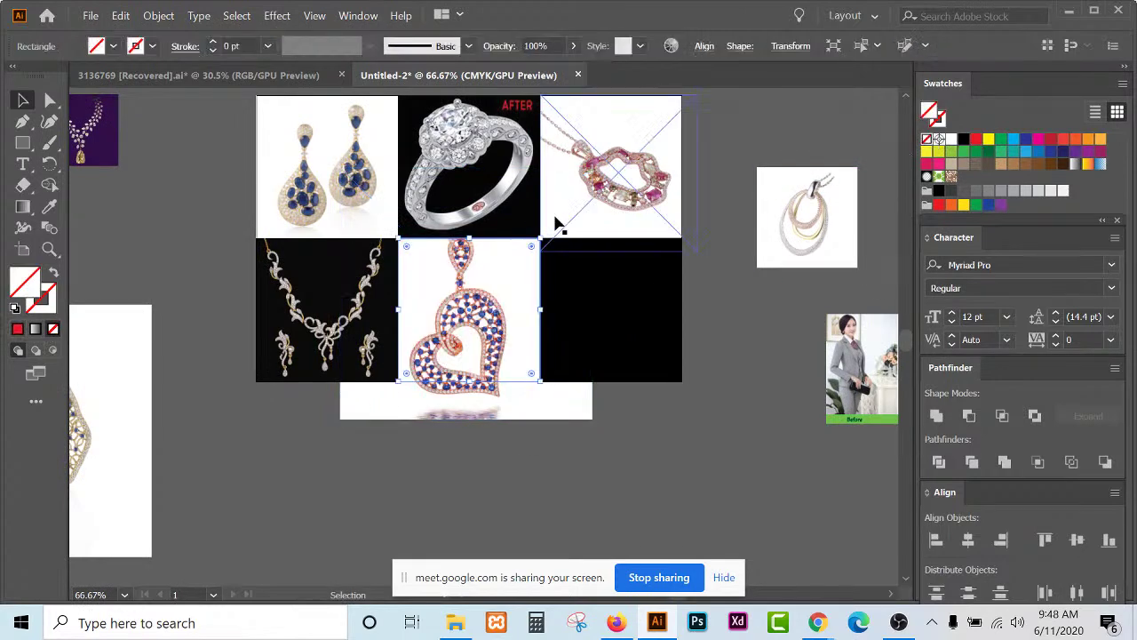
Scale the heart pendant image down so the whole heart and its chain fit within the lower-middle square.
scroll(501, 298, up, 2)
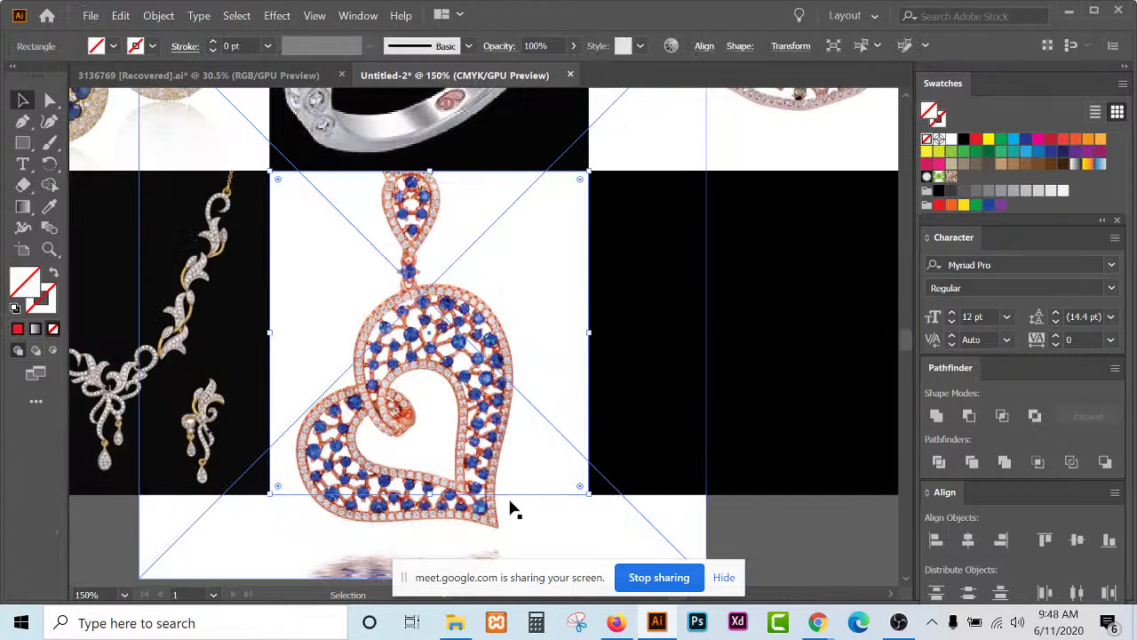
scroll(506, 325, down, 1)
click(639, 498)
drag(643, 497, 594, 450)
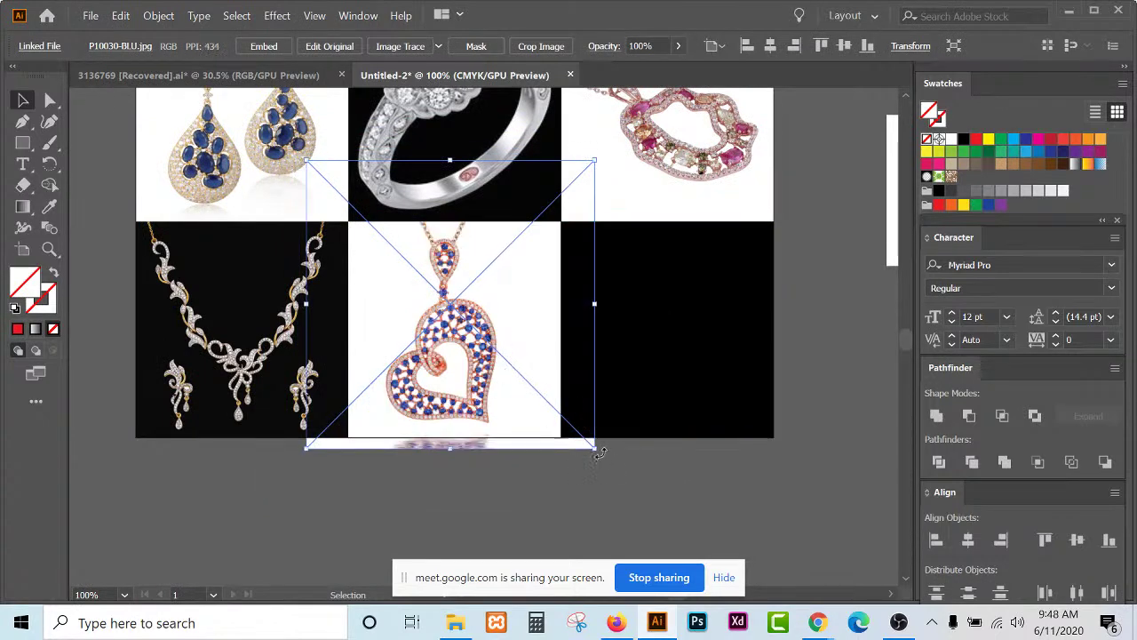
mouse_move(600, 453)
mouse_down()
mouse_move(593, 437)
mouse_move(583, 442)
mouse_up()
drag(508, 368, 507, 396)
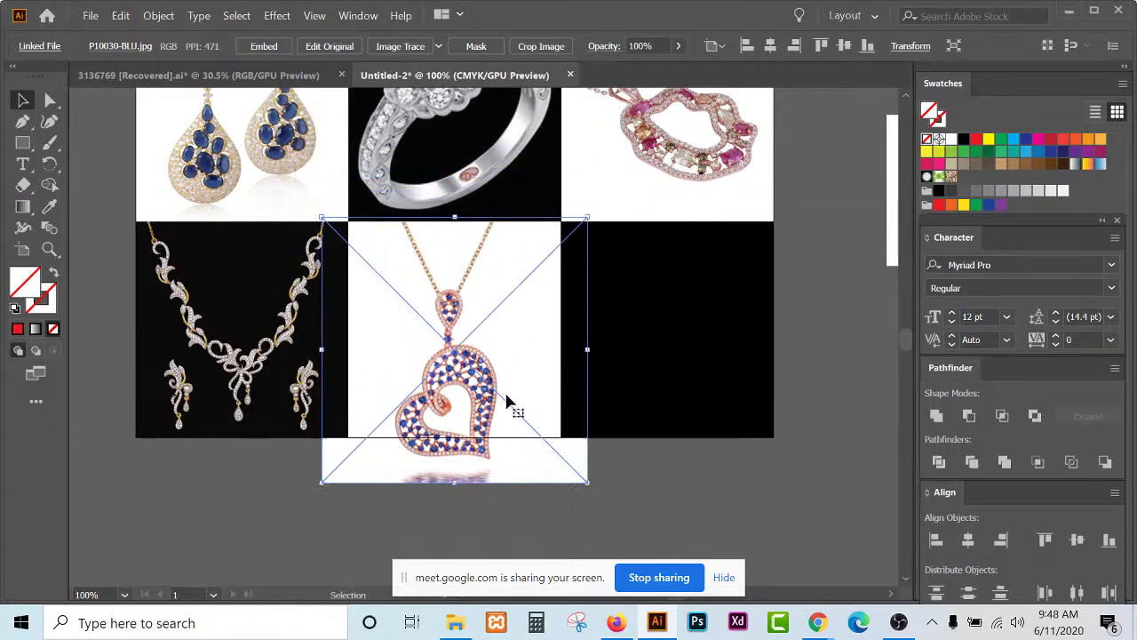
drag(586, 481, 574, 452)
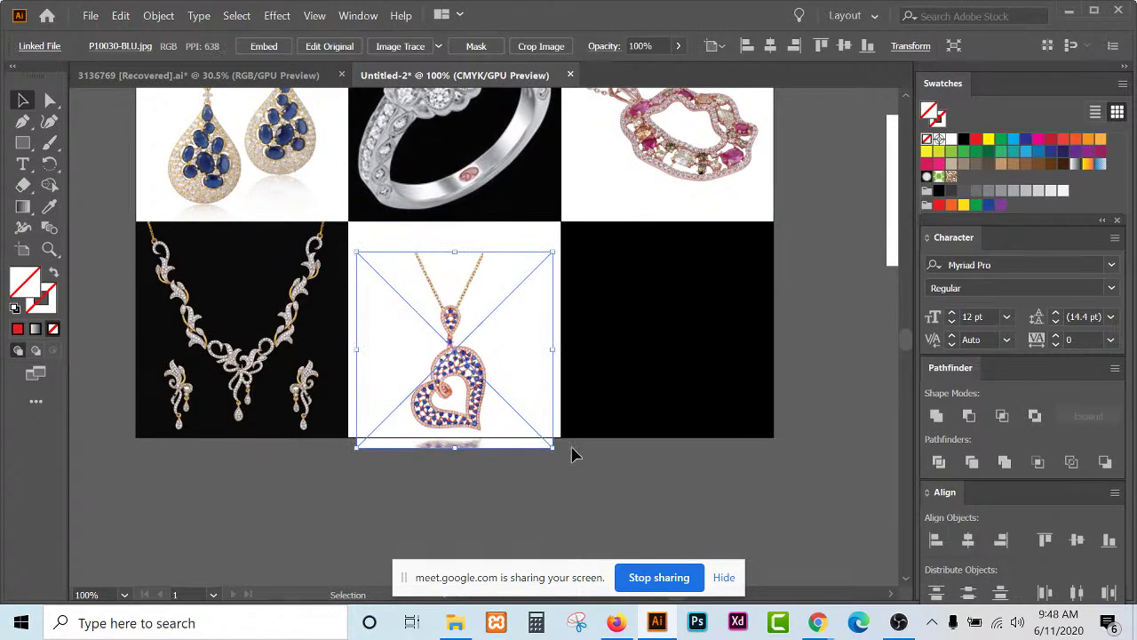
Center the heart pendant image on the lower-middle square and enlarge it to about 196 x 196 px to cover the square.
scroll(432, 247, up, 1)
drag(487, 356, 485, 326)
scroll(485, 331, down, 1)
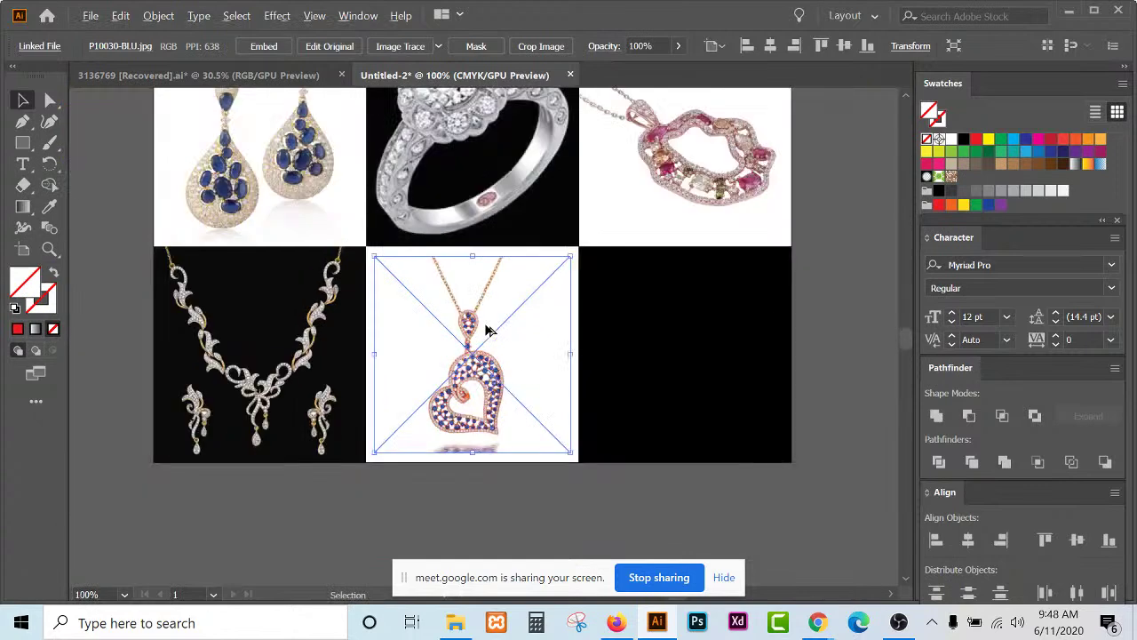
drag(574, 356, 586, 355)
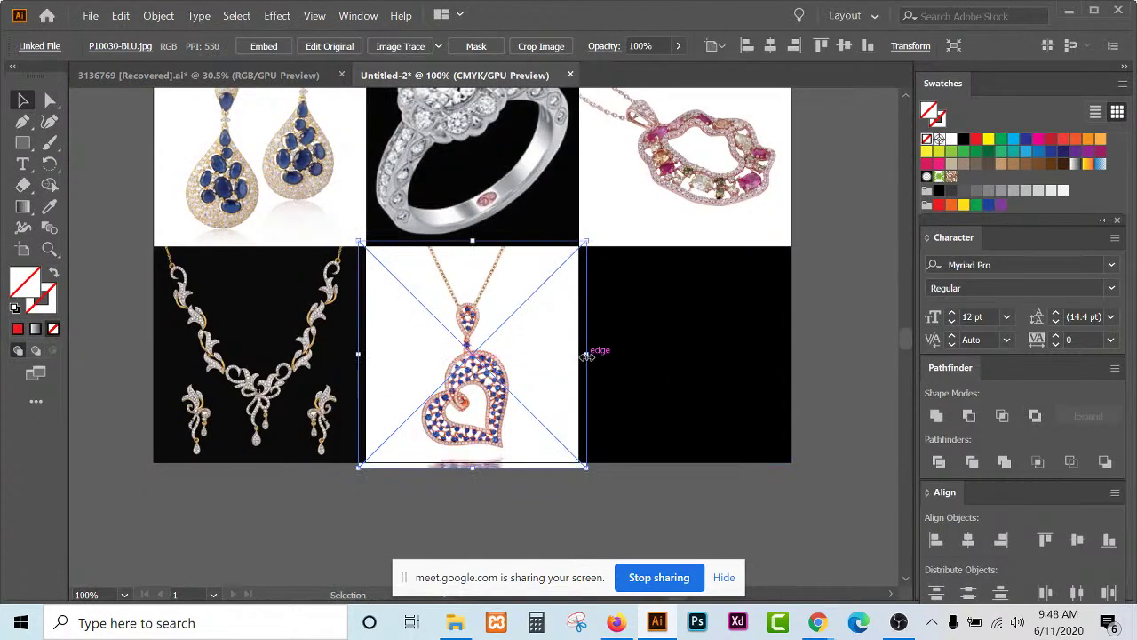
scroll(495, 517, up, 3)
drag(502, 456, 502, 470)
scroll(502, 470, down, 4)
Clip the heart pendant image to the lower-middle square with a clipping mask.
click(483, 521)
drag(482, 521, 550, 287)
right_click(551, 288)
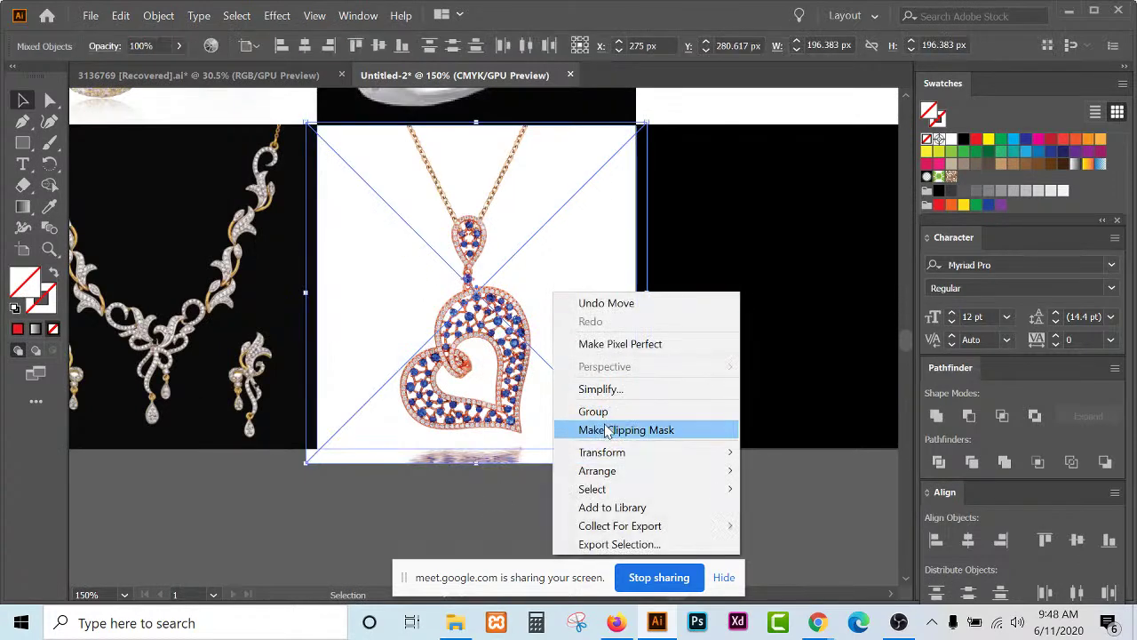
click(606, 430)
scroll(399, 432, down, 2)
click(644, 483)
scroll(611, 459, down, 1)
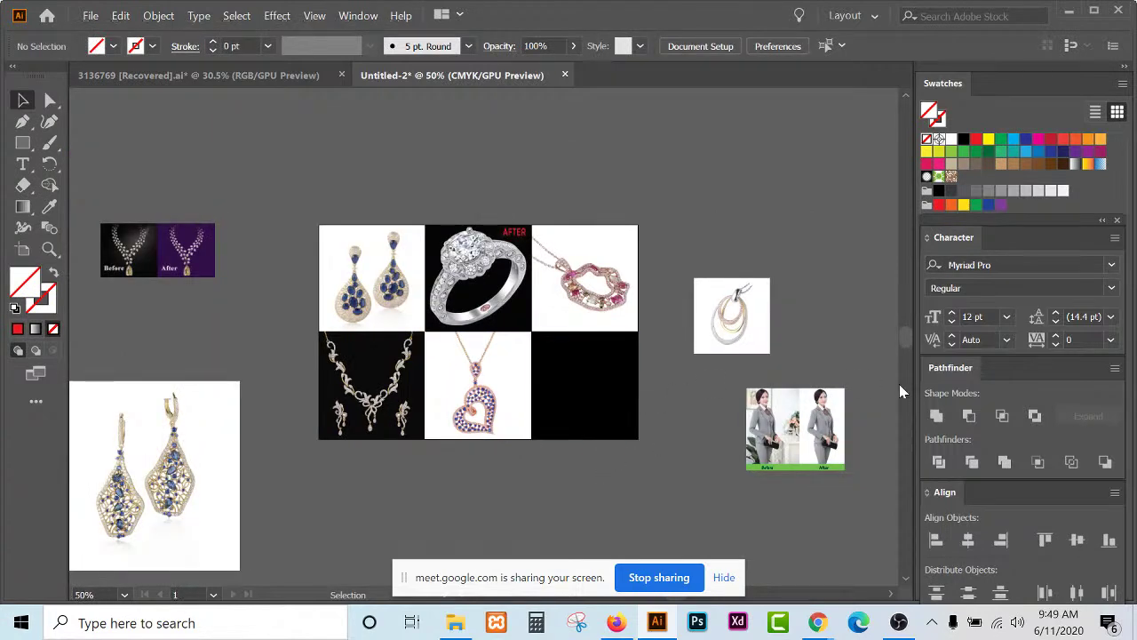
Move the black-and-purple Before/After necklace image onto the grid and enlarge it so its After half spans the lower-right square's width.
drag(760, 318, 775, 294)
drag(201, 258, 641, 502)
scroll(641, 500, up, 3)
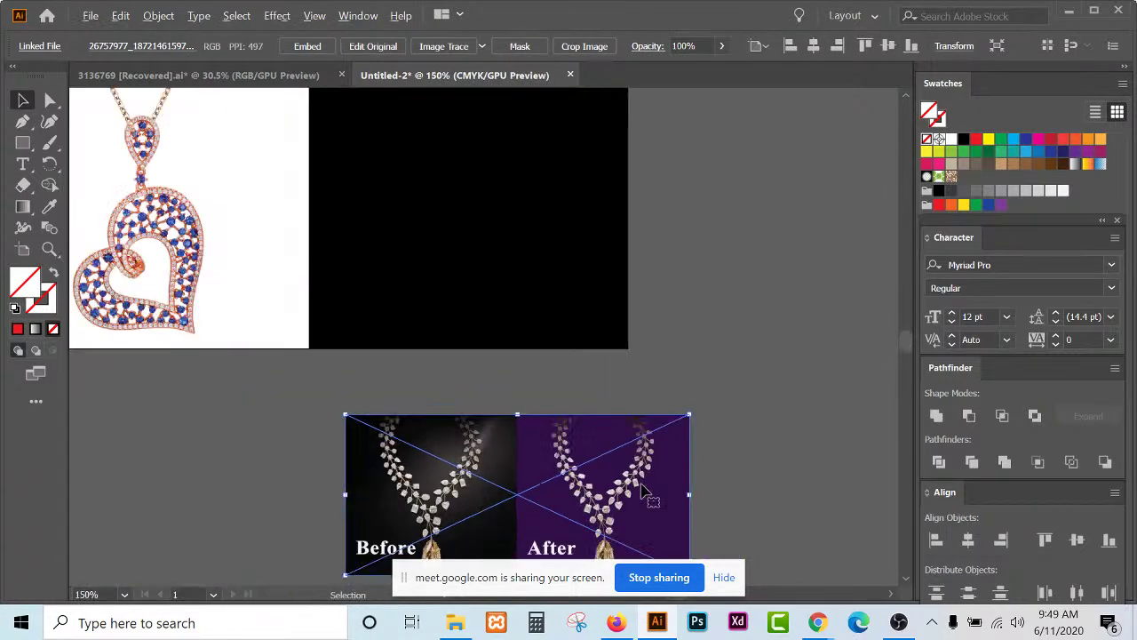
scroll(644, 490, down, 2)
drag(635, 465, 586, 357)
mouse_move(610, 397)
mouse_down()
mouse_move(649, 411)
mouse_move(671, 439)
mouse_move(673, 420)
mouse_move(629, 385)
mouse_up()
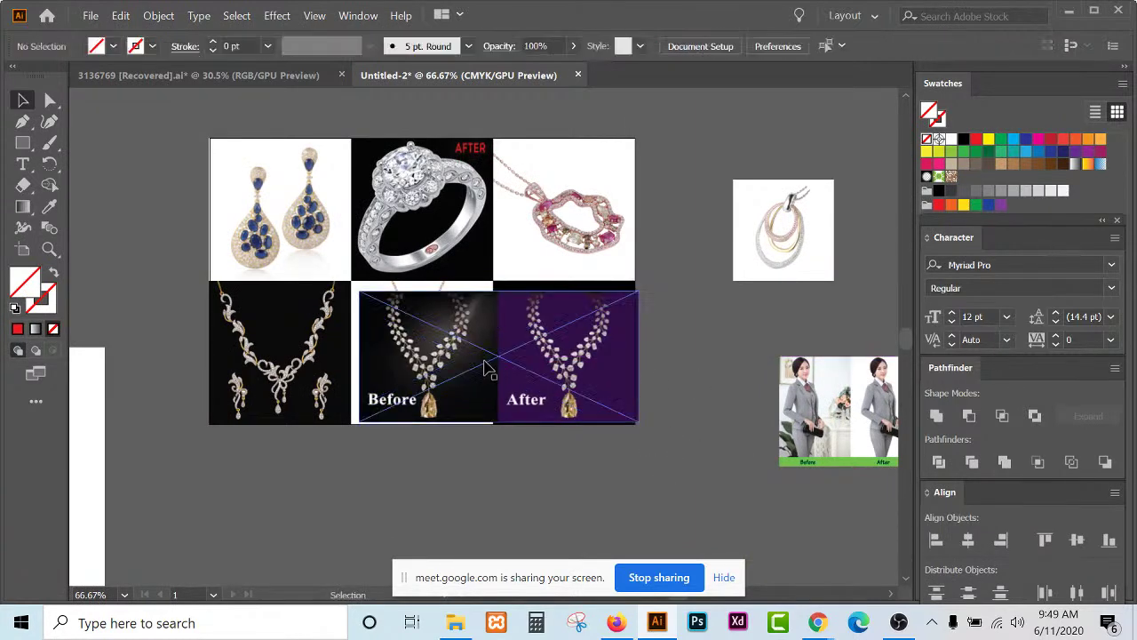
Move the Before/After necklace image down until it is clear of the lower-right black square.
drag(486, 364, 498, 437)
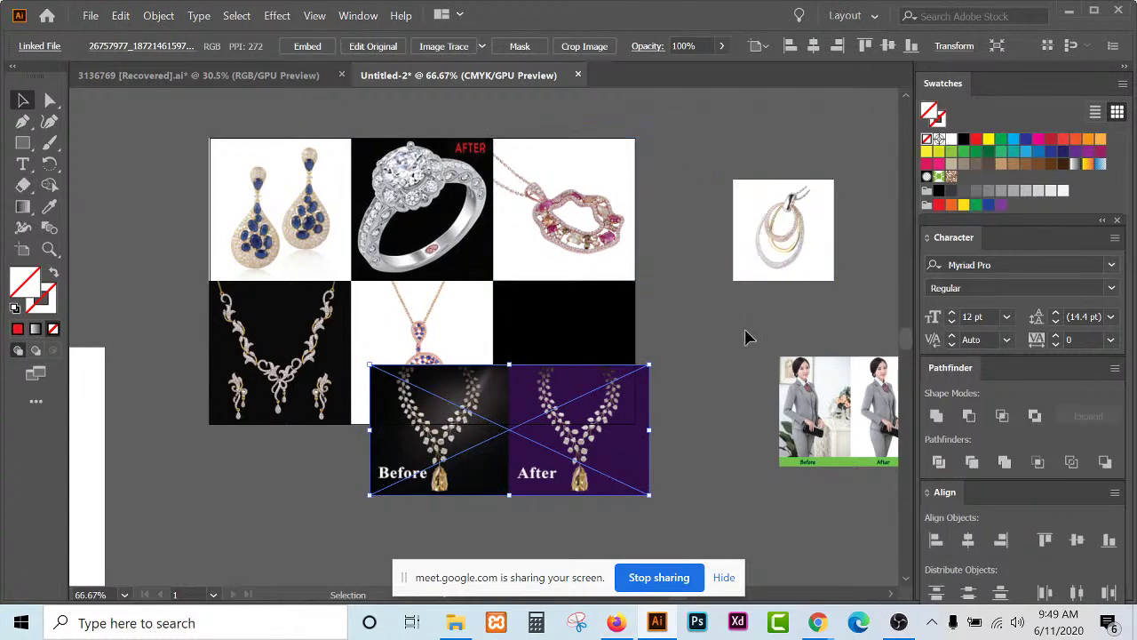
scroll(631, 340, up, 1)
scroll(632, 342, down, 1)
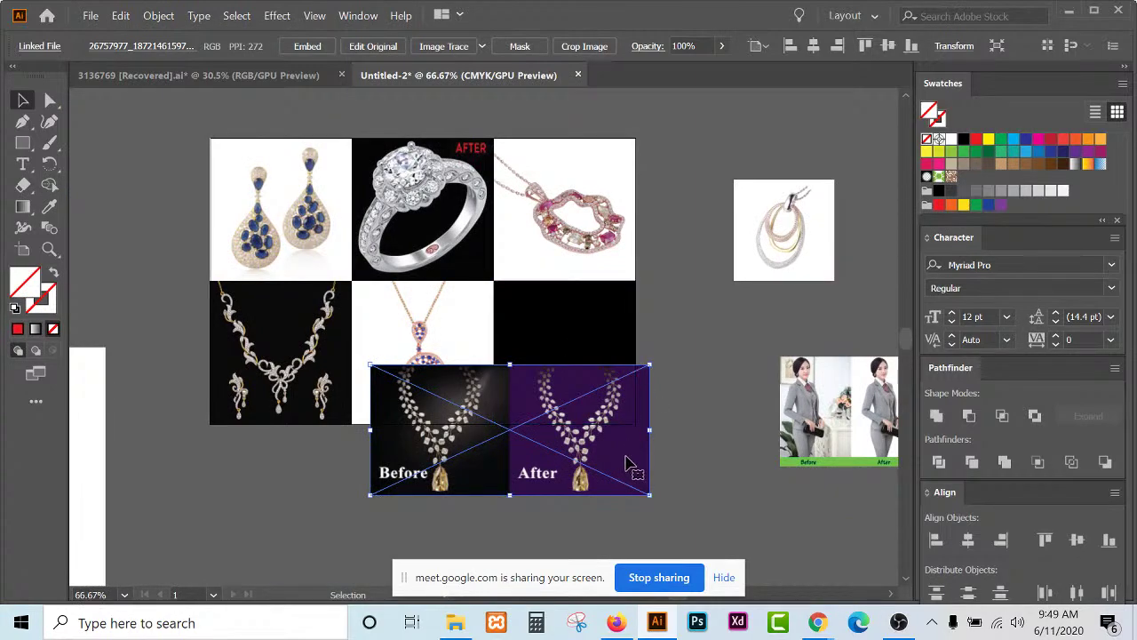
scroll(625, 330, up, 2)
click(625, 330)
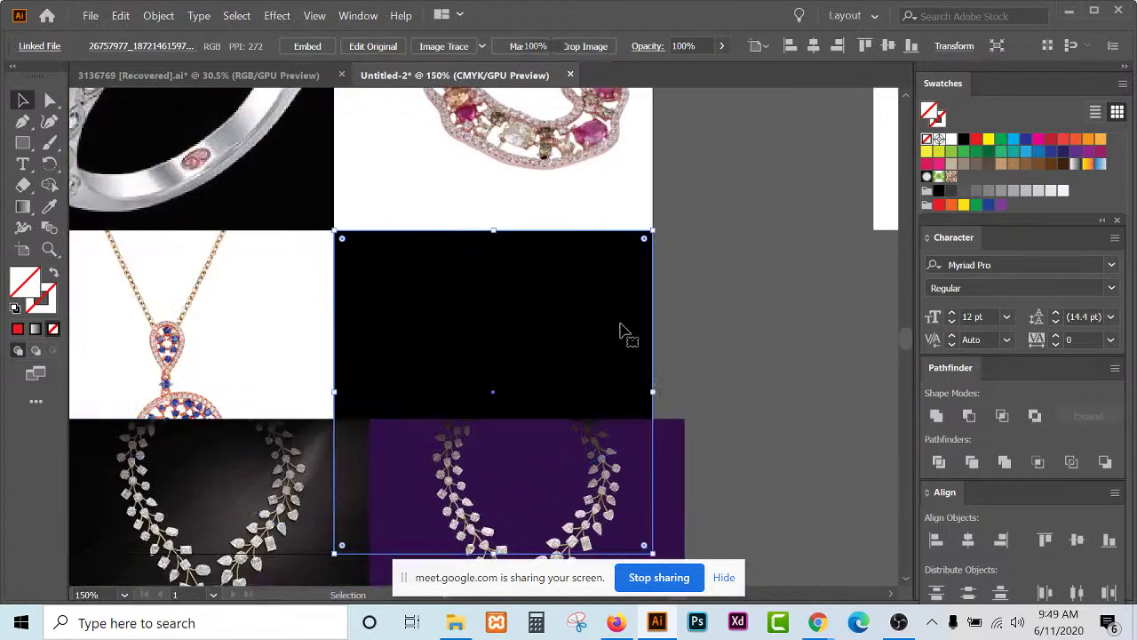
scroll(625, 330, down, 3)
drag(612, 453, 506, 520)
Move the loose oval-loop pendant image farther from the grid and bring the necklace image back to partly overlap the lower-right square.
drag(737, 271, 689, 347)
scroll(688, 347, up, 2)
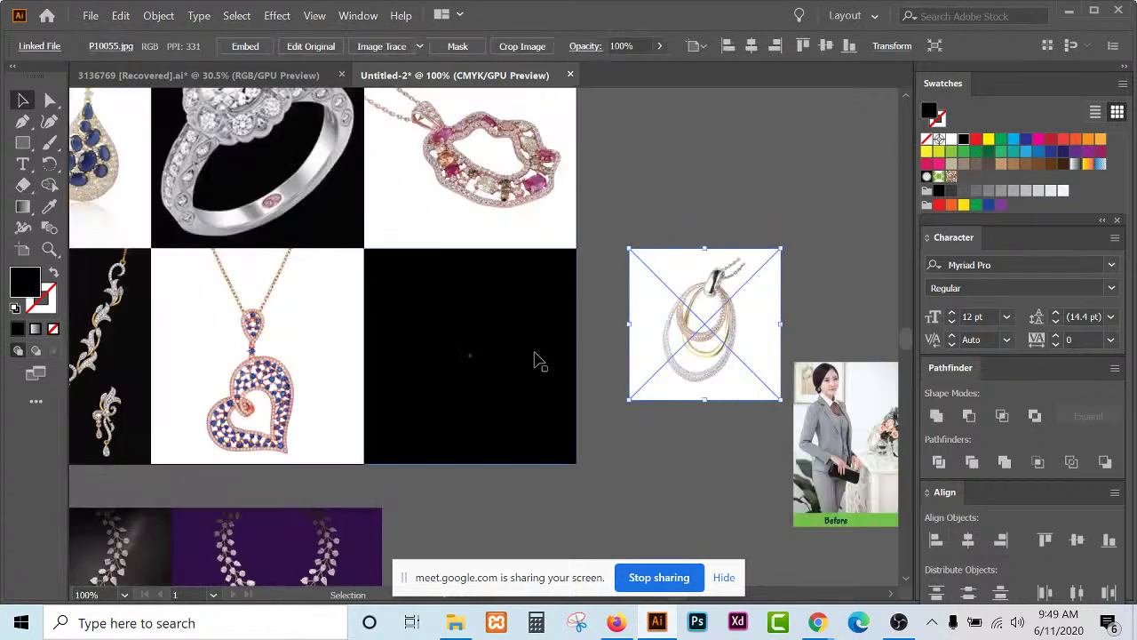
click(538, 360)
drag(722, 304, 795, 233)
scroll(638, 334, down, 1)
drag(435, 532, 535, 449)
Send the lower-right black square to the back of the stacking order.
click(589, 378)
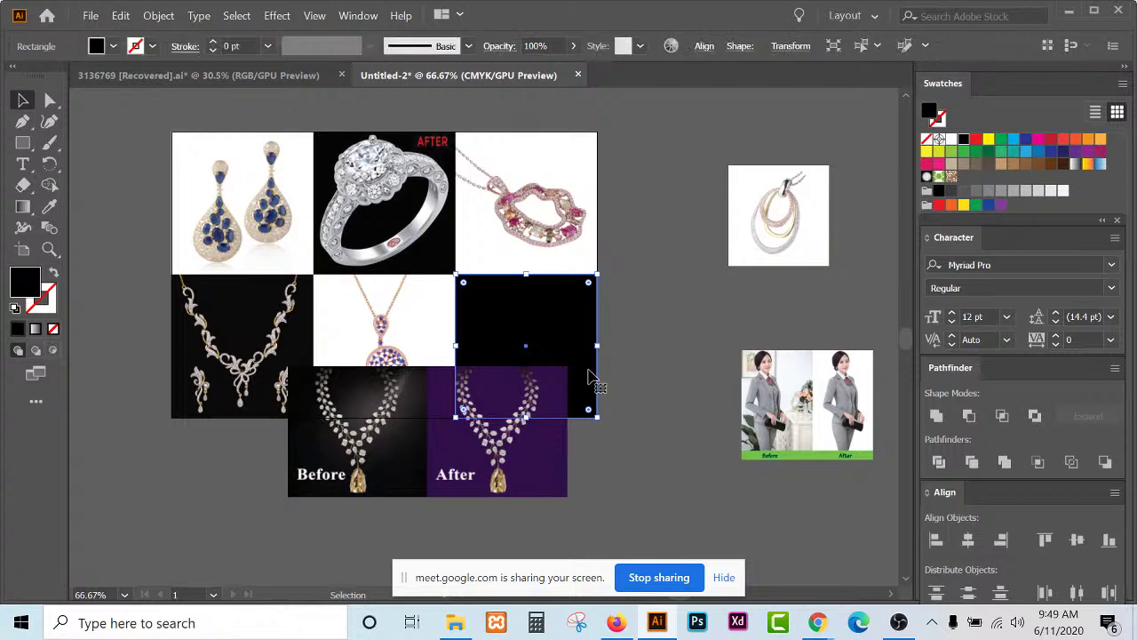
right_click(588, 378)
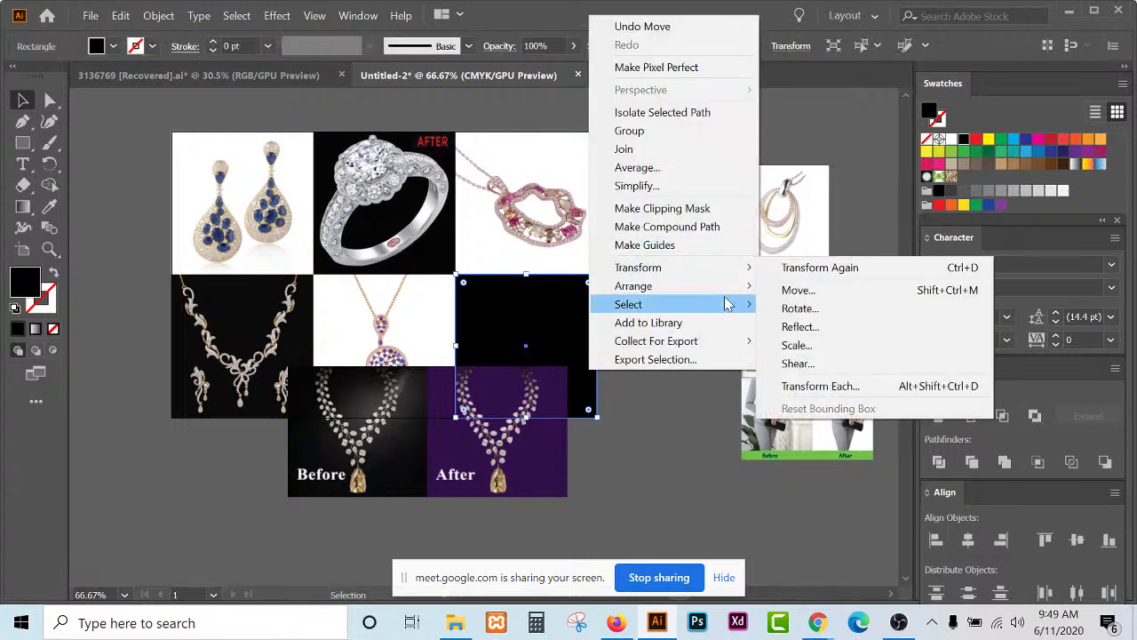
mouse_move(729, 286)
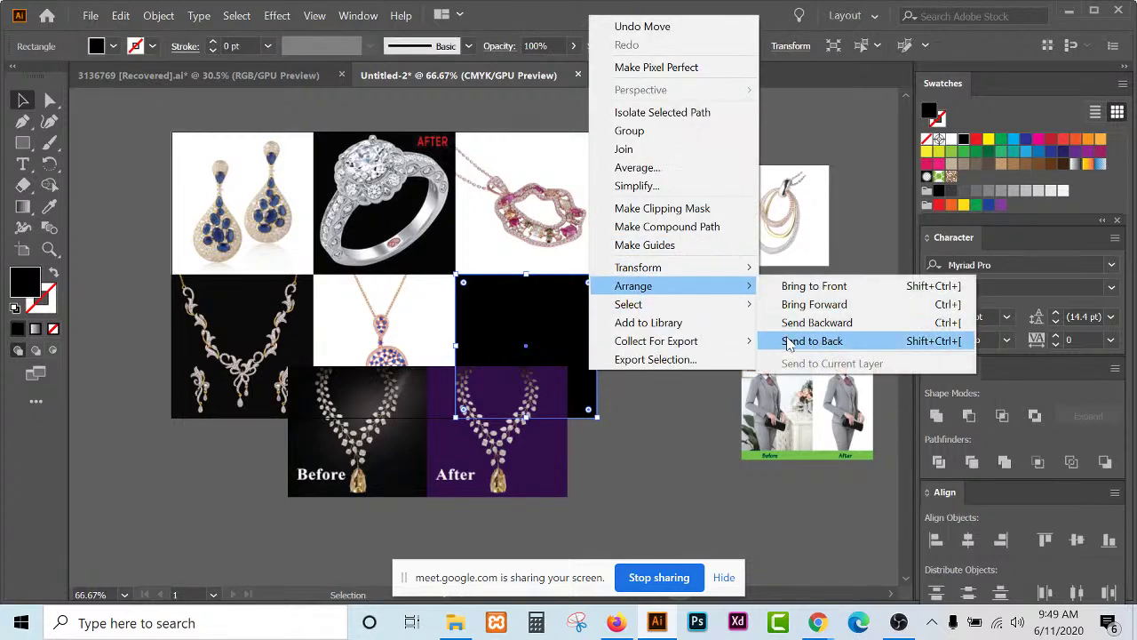
click(787, 341)
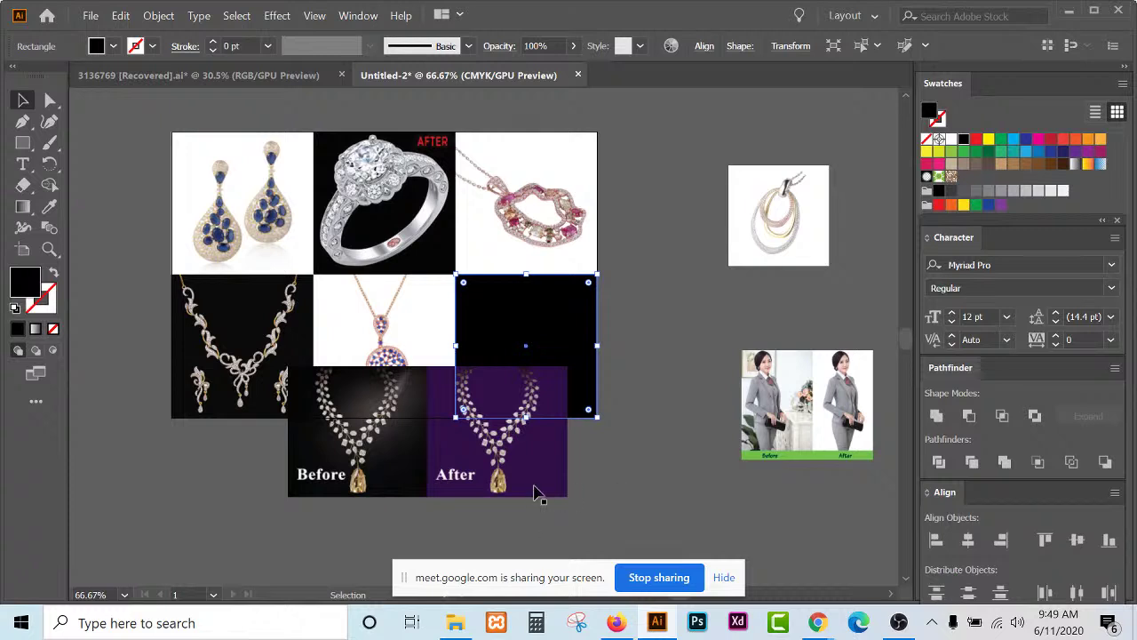
right_click(542, 459)
mouse_move(646, 359)
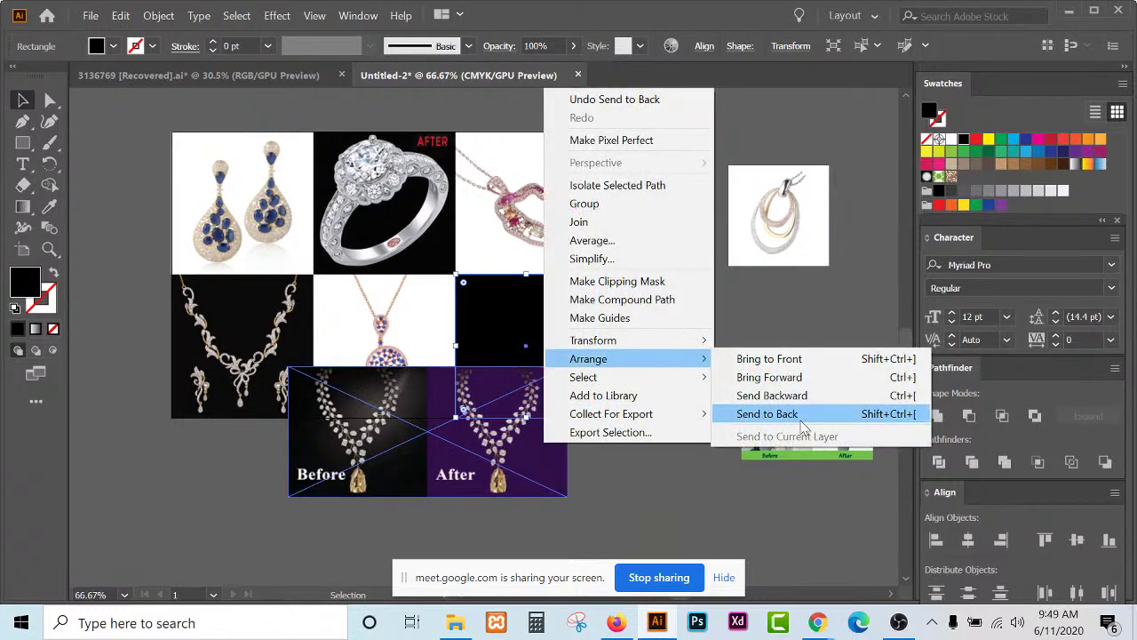
click(767, 414)
Send the Before/After necklace image to the back so it lies behind the lower-right square.
click(539, 456)
click(586, 364)
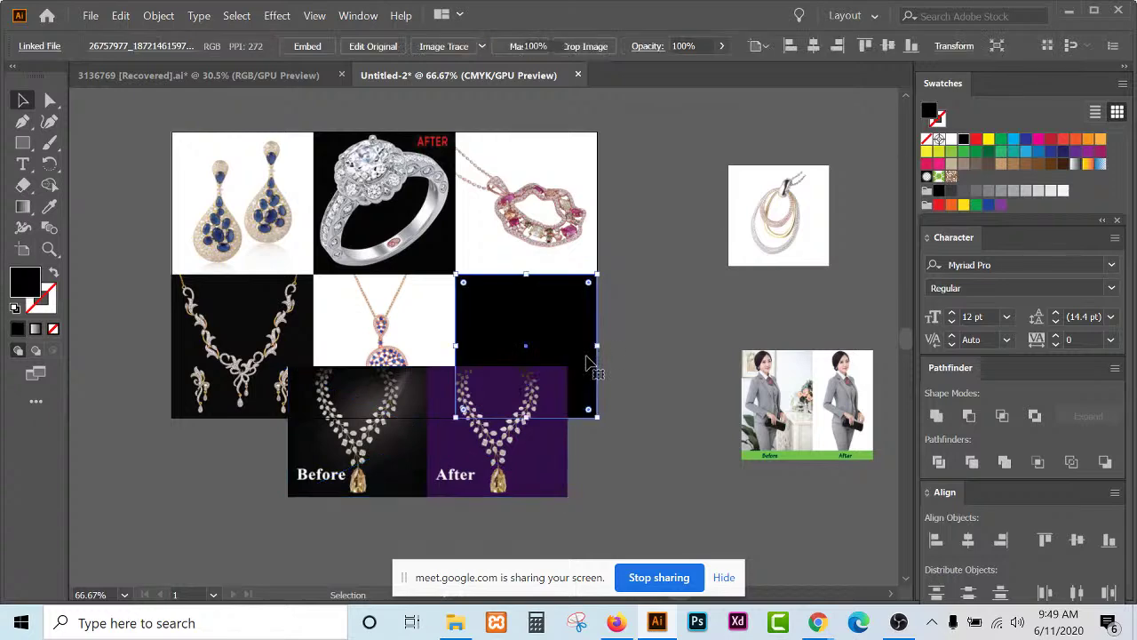
click(556, 459)
right_click(554, 457)
mouse_move(673, 371)
click(773, 424)
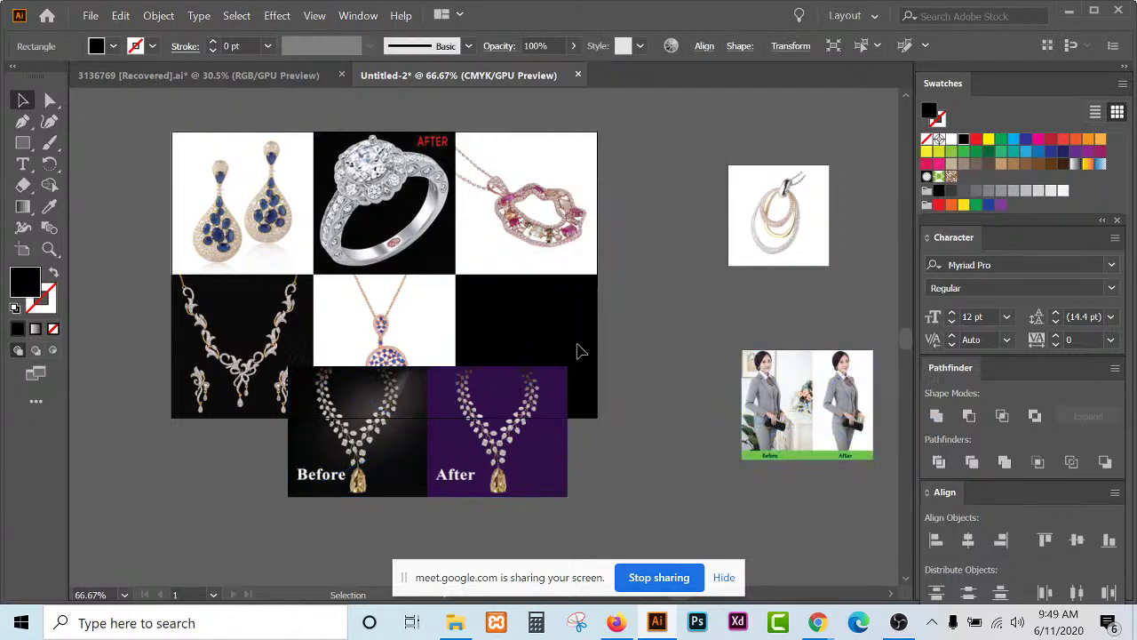
key(a)
key(v)
Move the necklace image up so its After half sits behind the lower-right square.
click(524, 458)
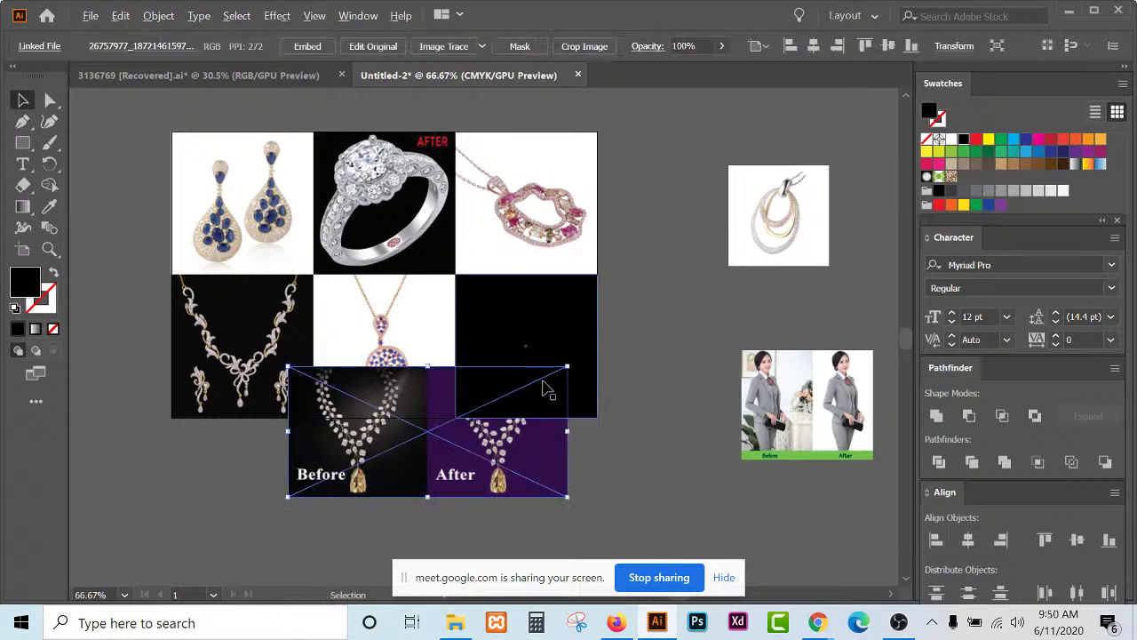
scroll(547, 388, up, 1)
drag(542, 478, 563, 379)
click(662, 411)
Set the lower-right square's fill to None.
click(586, 383)
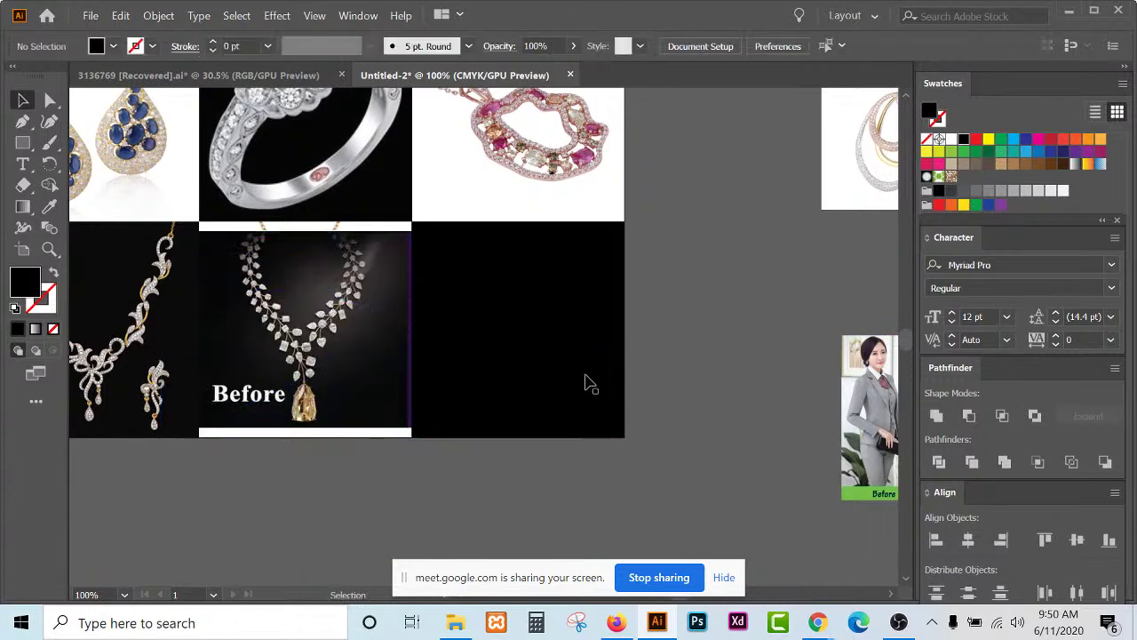
click(928, 141)
click(652, 338)
Enlarge the necklace image to about 403 x 189 px so its After half covers the lower-right square.
click(586, 320)
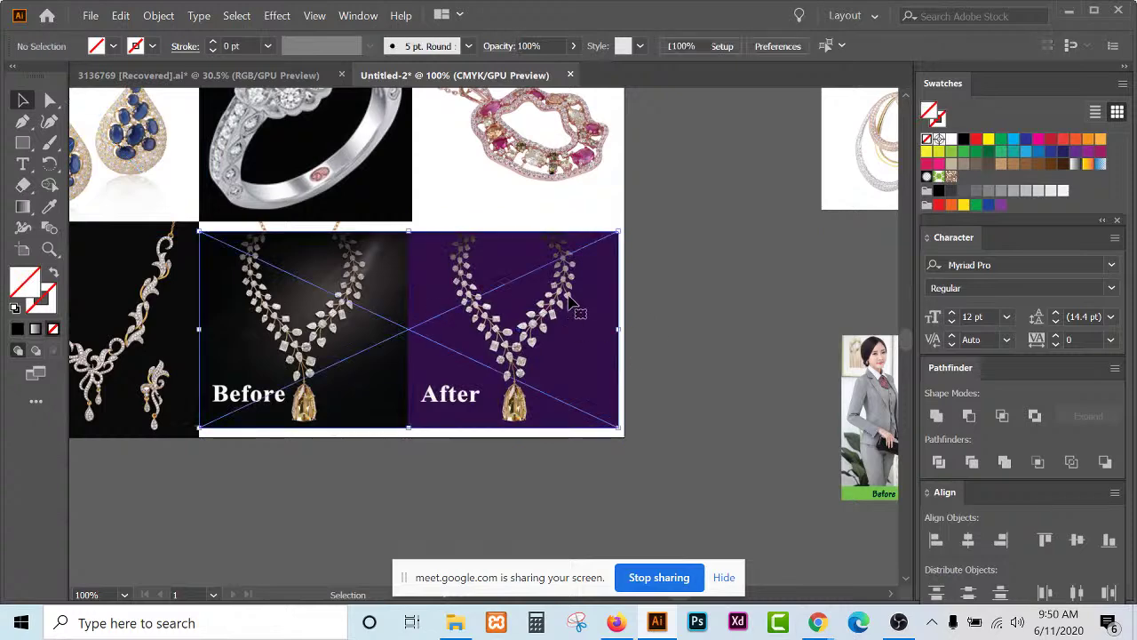
scroll(573, 302, up, 1)
drag(642, 347, 680, 379)
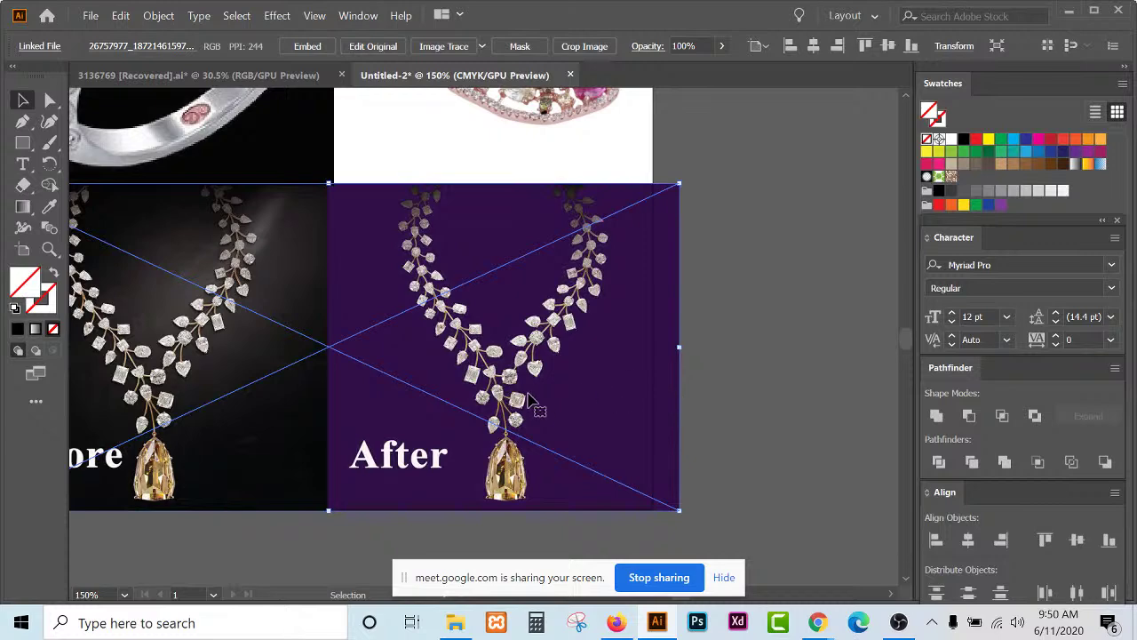
Clip the necklace image to the lower-right square with a clipping mask, showing only its After half.
scroll(533, 404, down, 1)
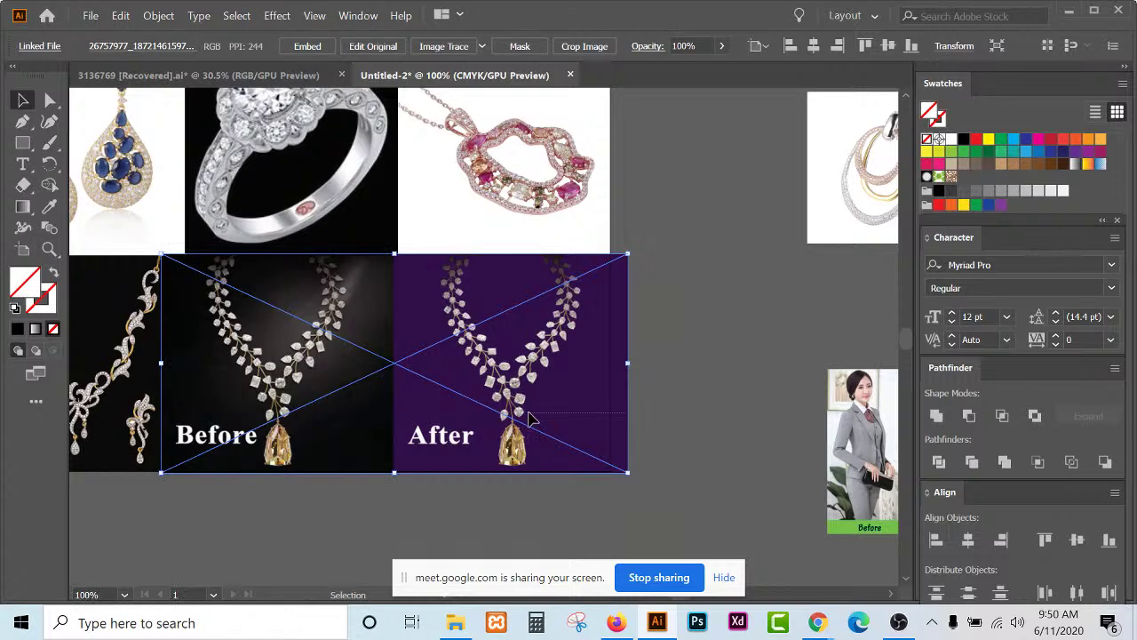
right_click(530, 417)
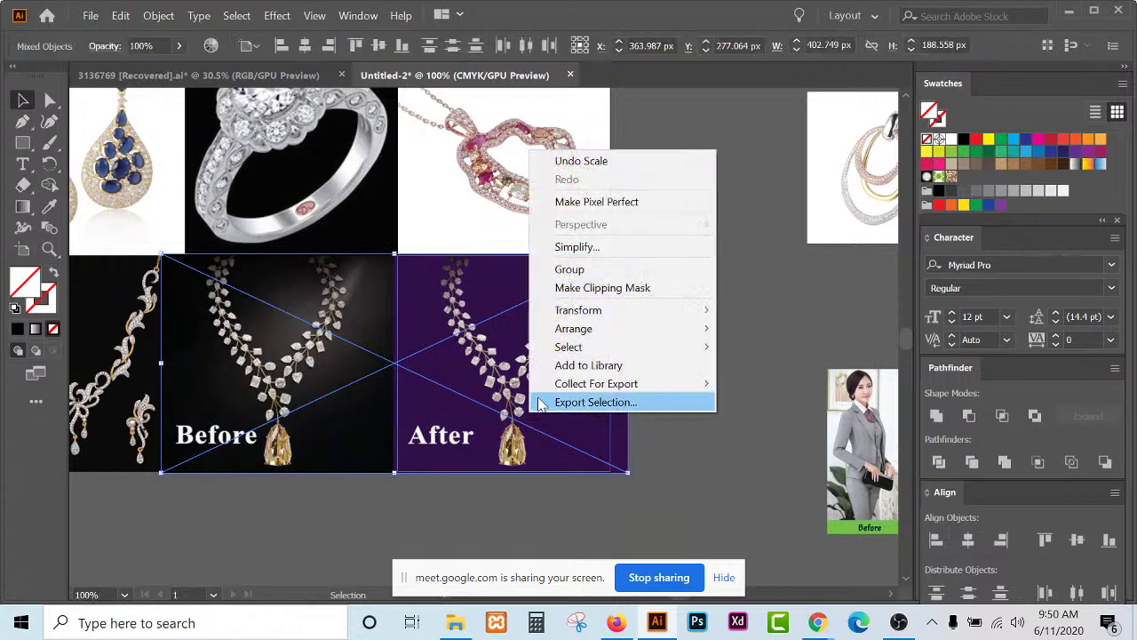
click(619, 288)
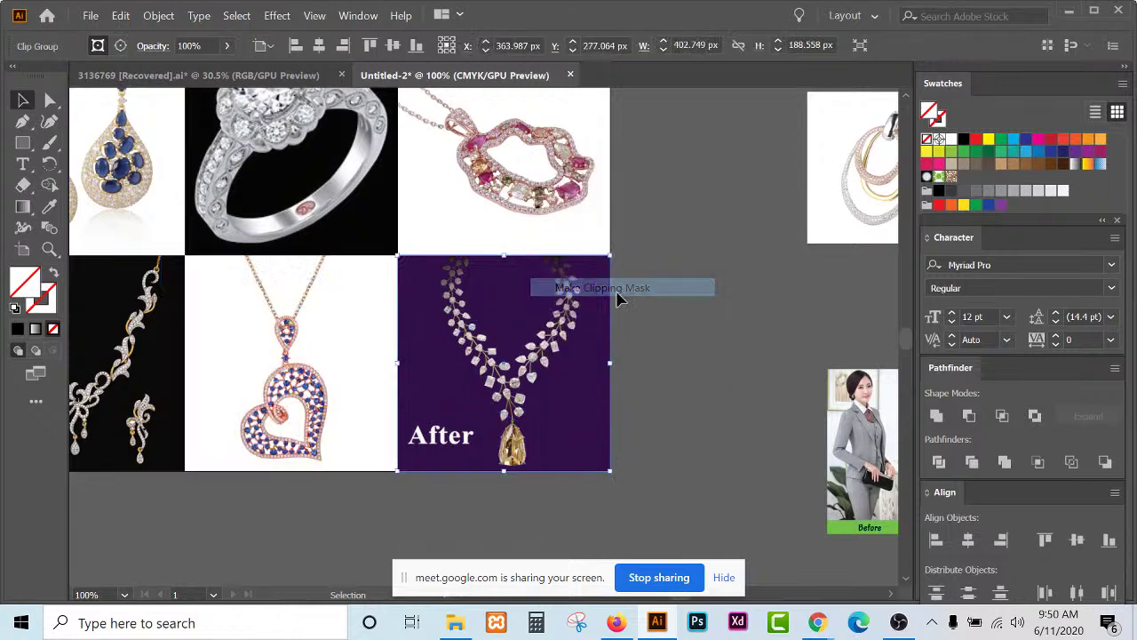
click(685, 338)
Inspect the six clipped jewellery images across the finished grid.
scroll(685, 338, down, 1)
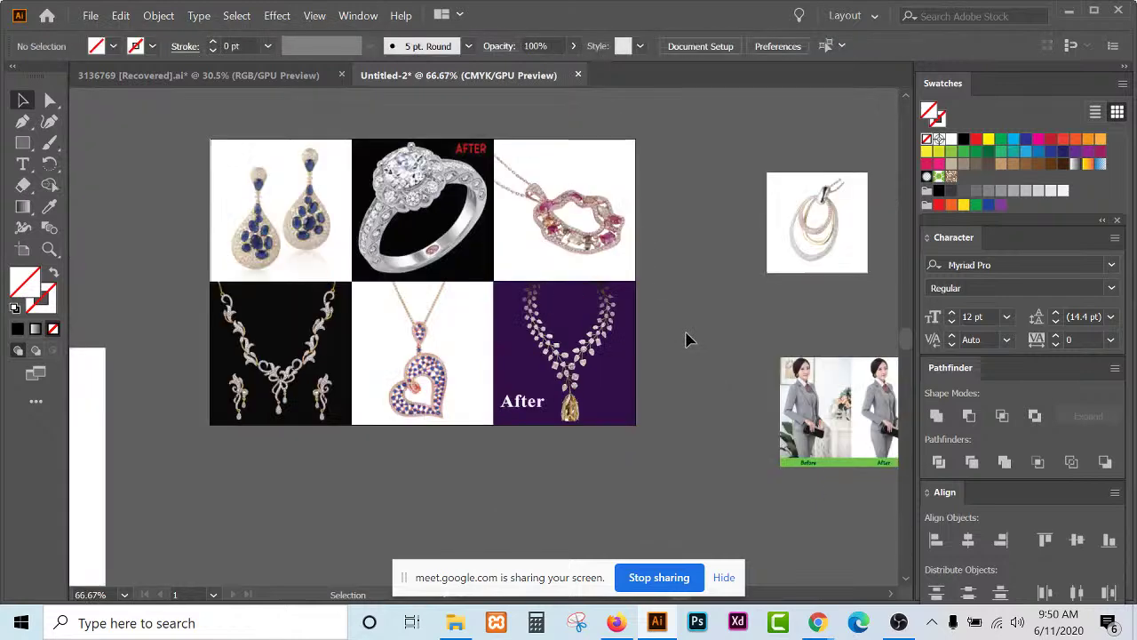
scroll(685, 338, down, 1)
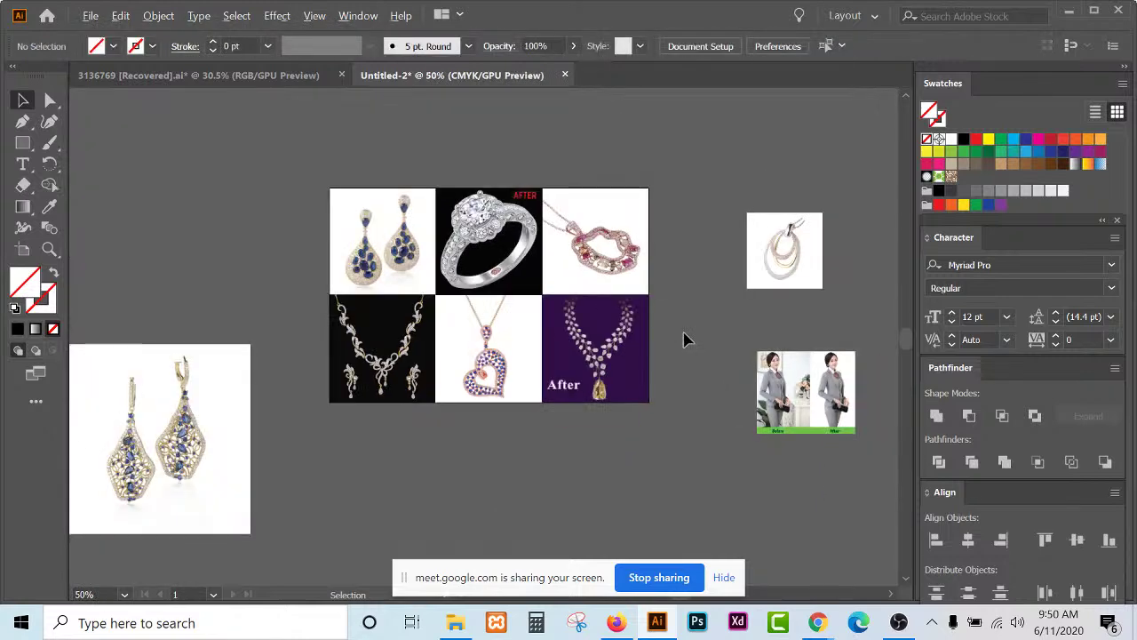
click(622, 394)
scroll(510, 255, up, 1)
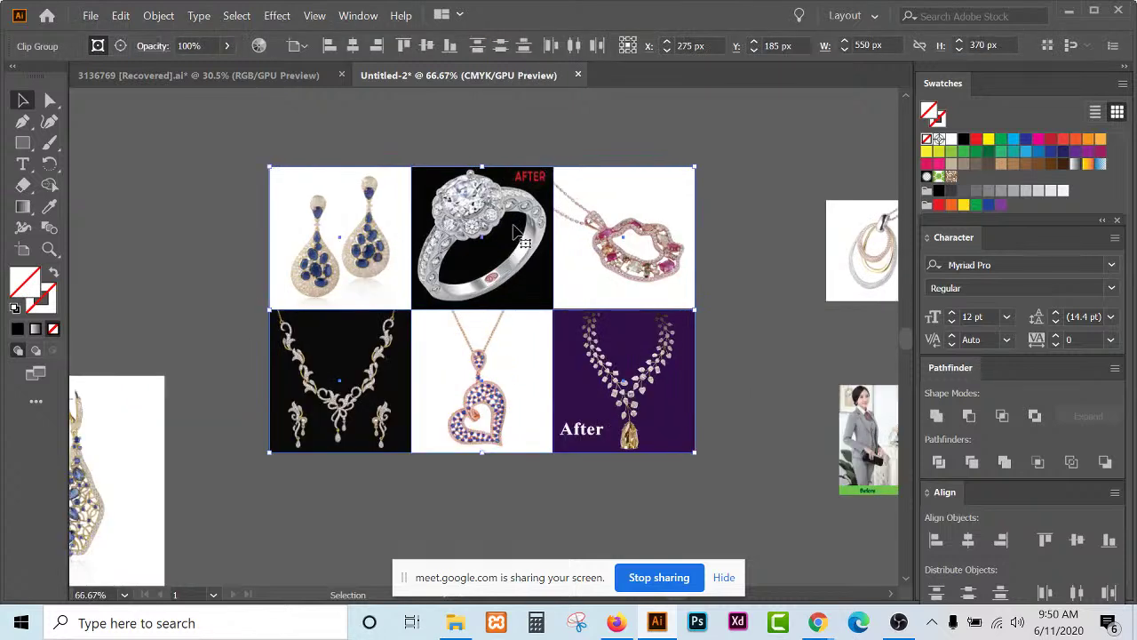
click(493, 488)
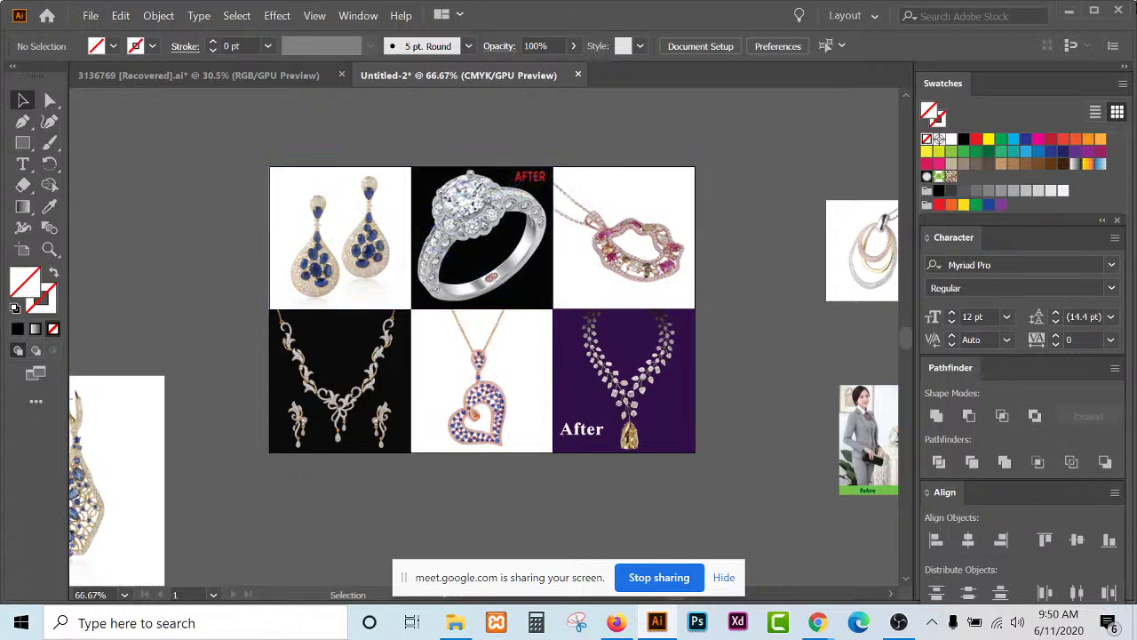
scroll(544, 289, up, 1)
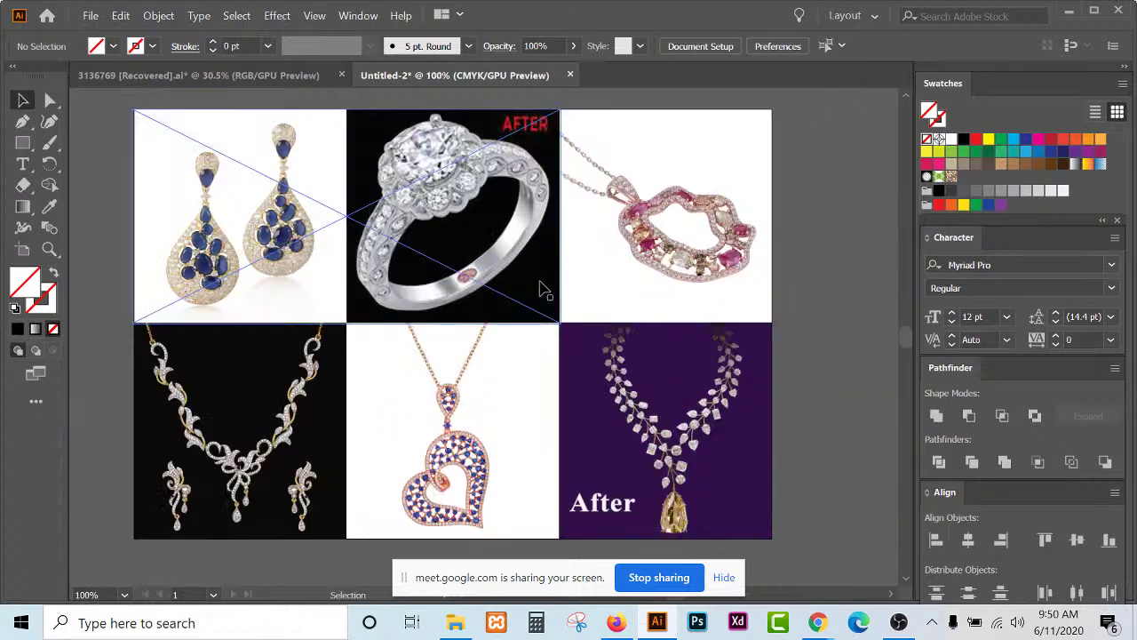
scroll(544, 289, down, 1)
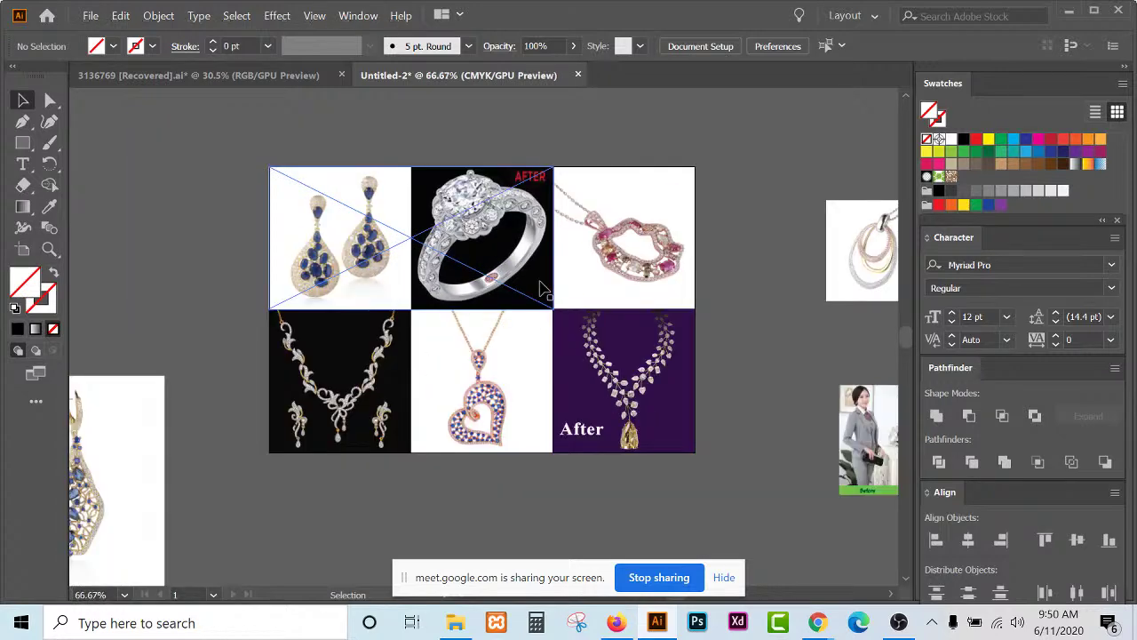
Switch to File Explorer and open the pppp folder inside mmmmmmm.
click(454, 623)
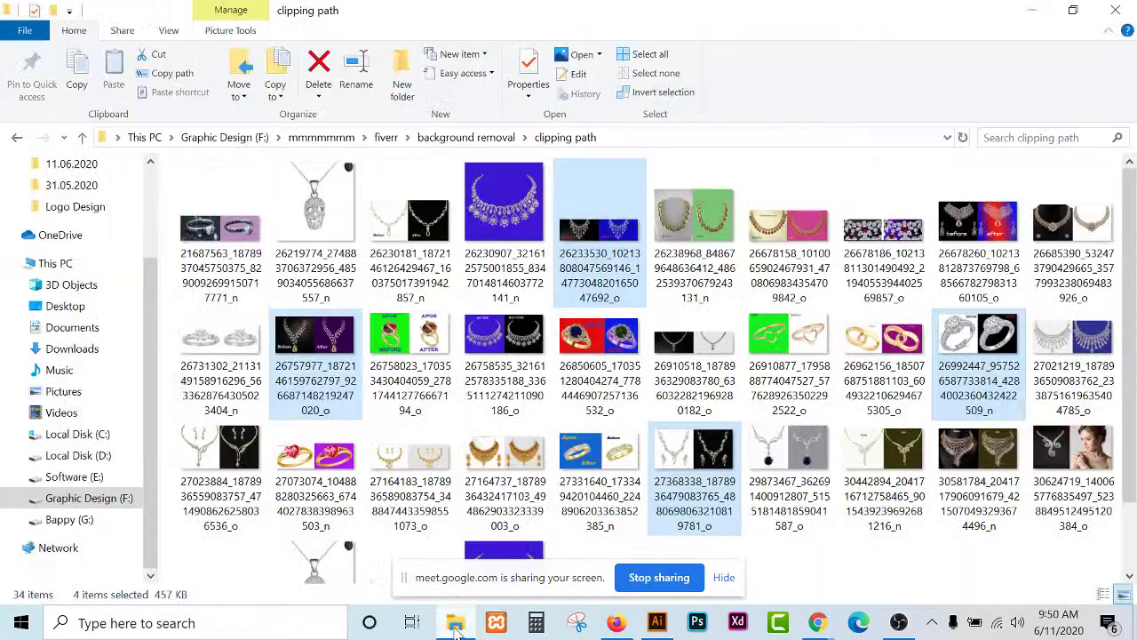
click(386, 140)
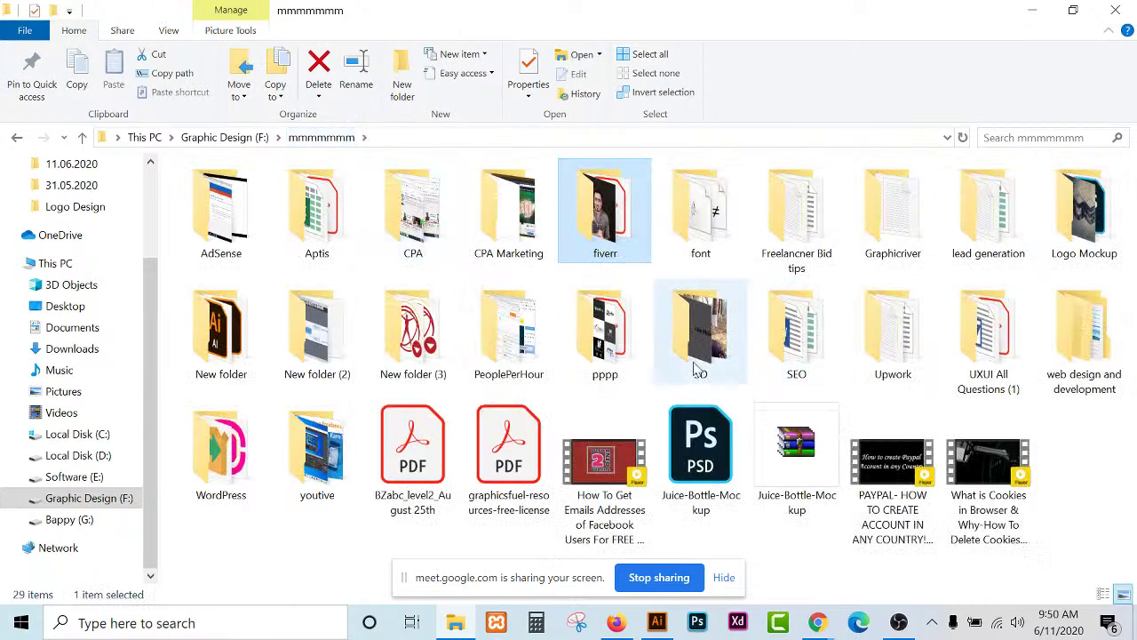
double_click(600, 355)
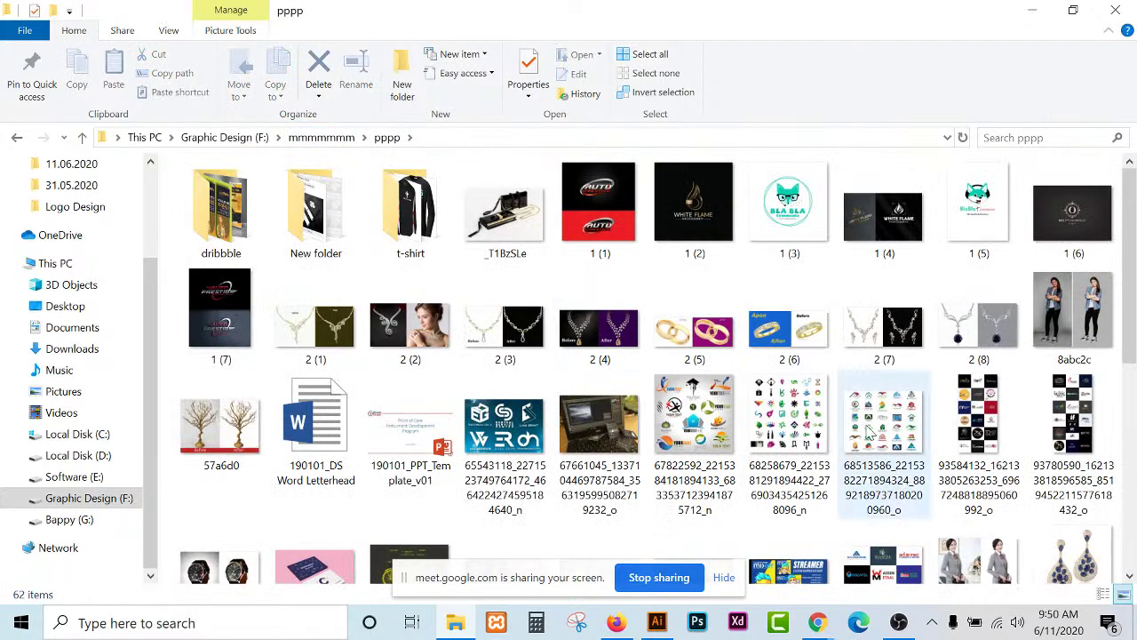
Place the two tall logo-collection images and the d15768 logo sheet from the pppp folder into the Illustrator document.
click(960, 429)
ctrl+click(1082, 430)
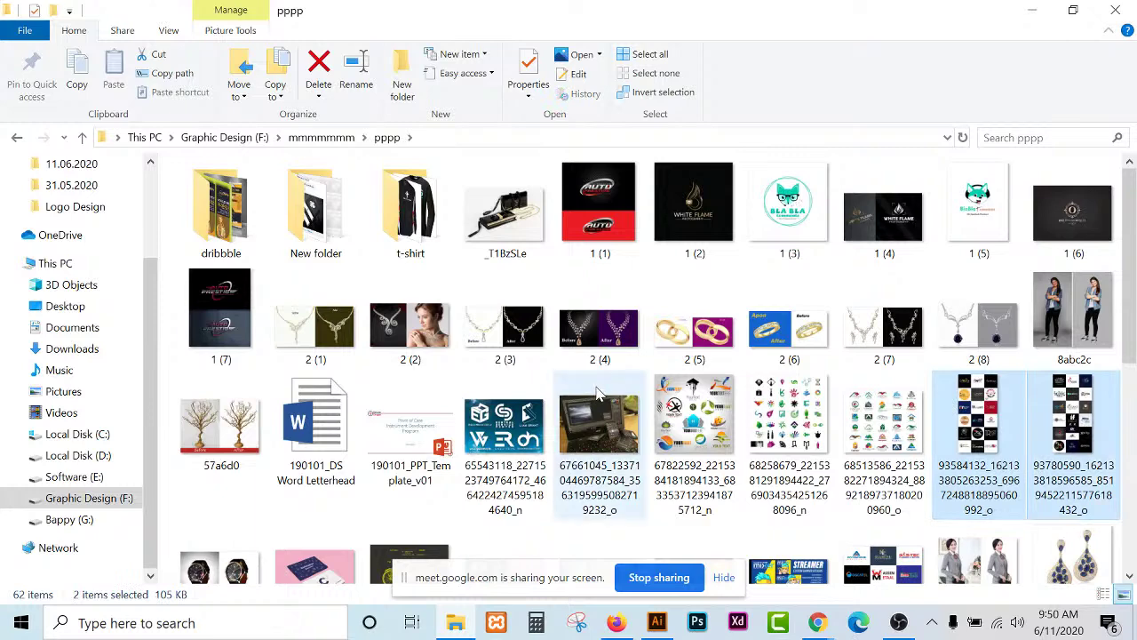
scroll(600, 390, down, 2)
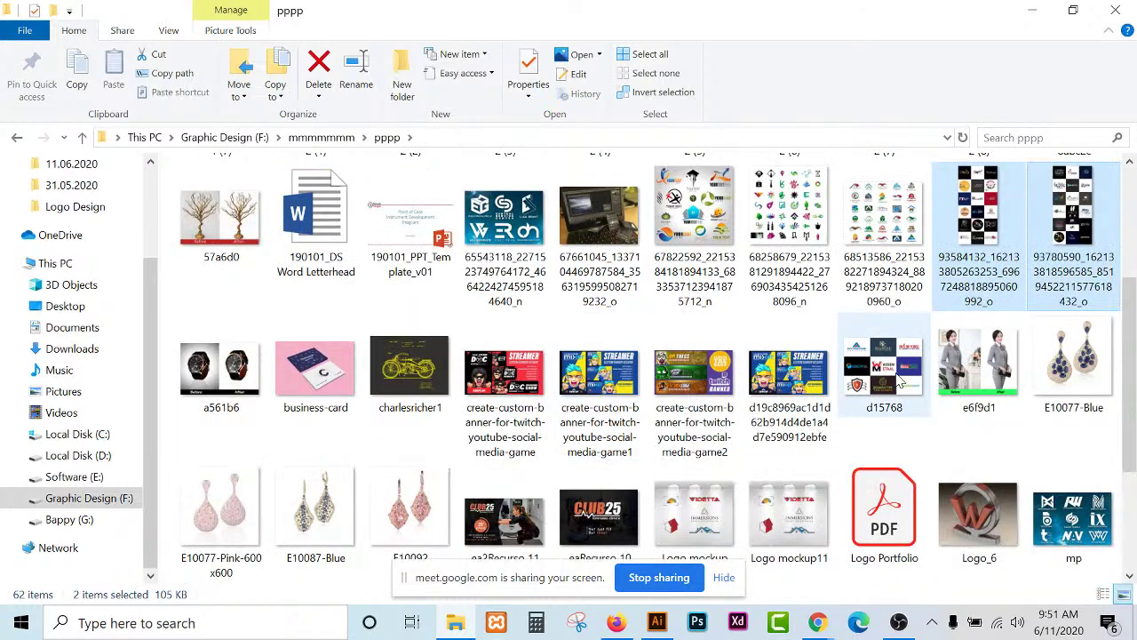
ctrl+click(899, 381)
drag(899, 380, 656, 524)
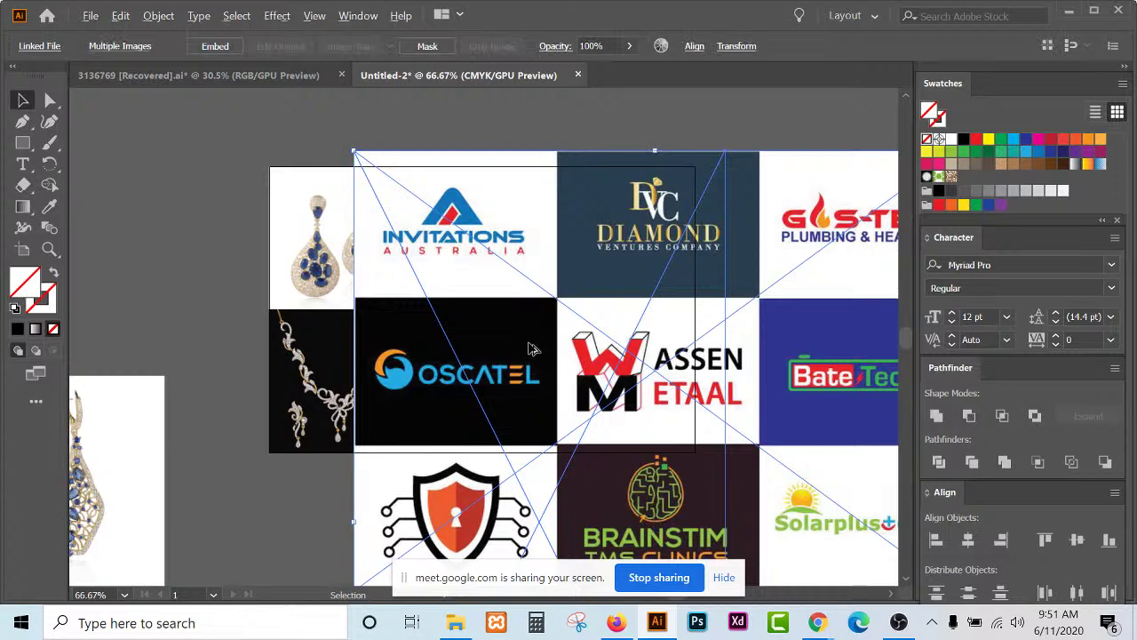
Move the three placed logo sheets off the jewellery grid to the empty area below it.
scroll(532, 346, down, 3)
scroll(540, 351, down, 1)
drag(549, 325, 458, 498)
click(640, 449)
Separate the overlapping logo sheets by moving the 3 x 3 sheet to the right and one tall sheet to the left.
scroll(642, 440, down, 1)
scroll(641, 437, down, 1)
drag(521, 317, 787, 387)
drag(434, 303, 230, 375)
click(433, 253)
Arrange the logo sheets side by side in a row below the jewellery grid, with the 3 x 3 sheet at the right end.
scroll(426, 249, up, 3)
scroll(426, 248, down, 2)
scroll(426, 249, up, 1)
drag(799, 324, 577, 197)
scroll(467, 238, down, 2)
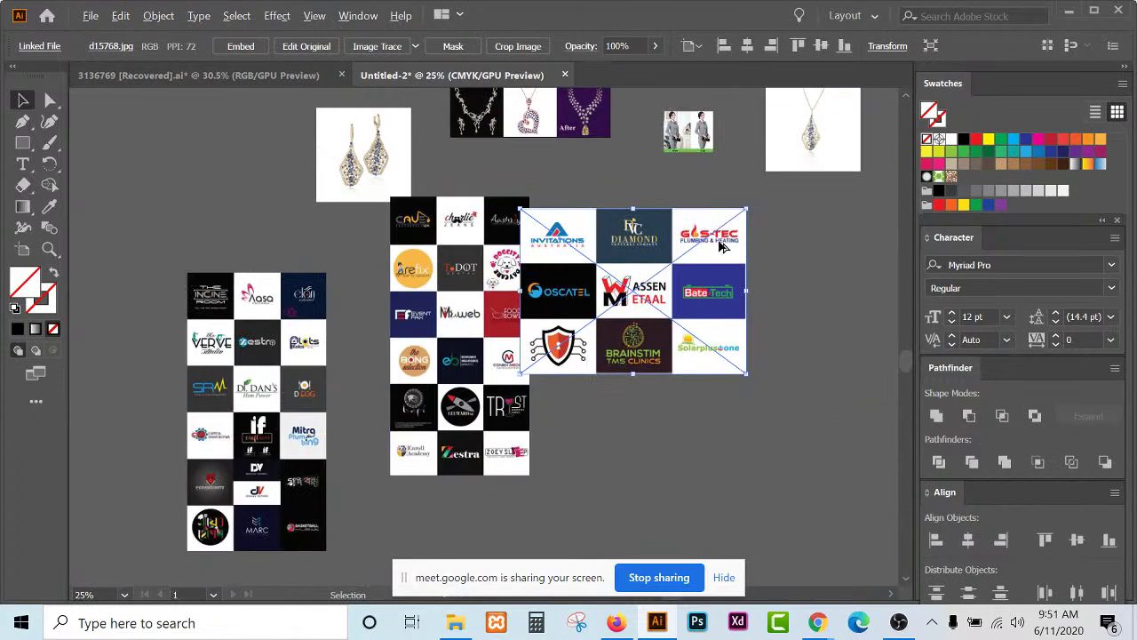
scroll(720, 242, up, 1)
drag(567, 313, 594, 317)
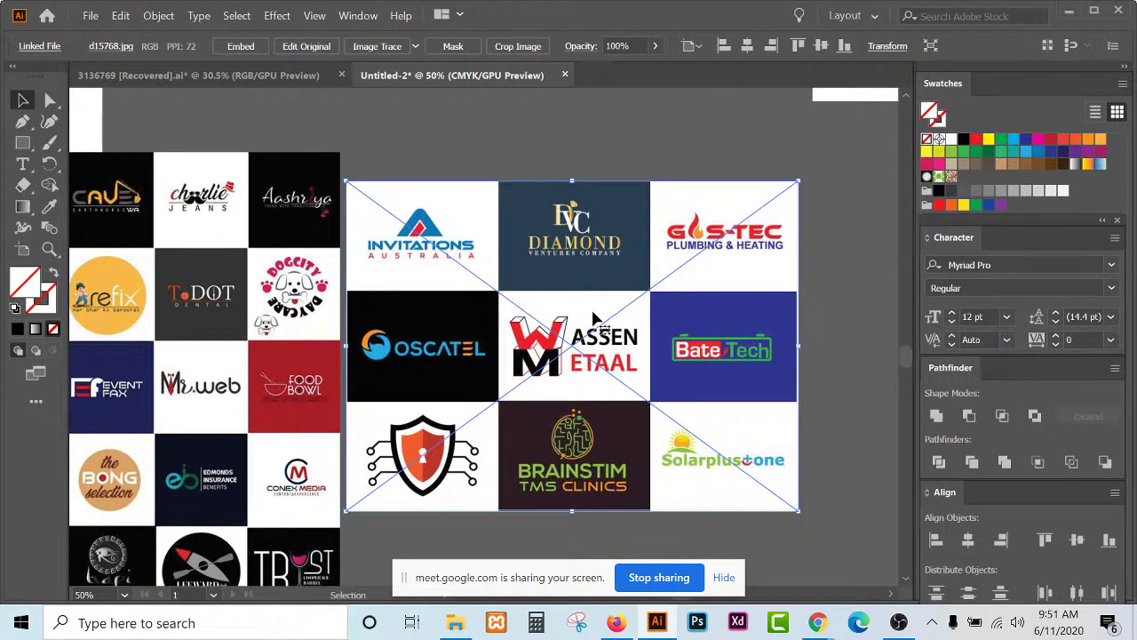
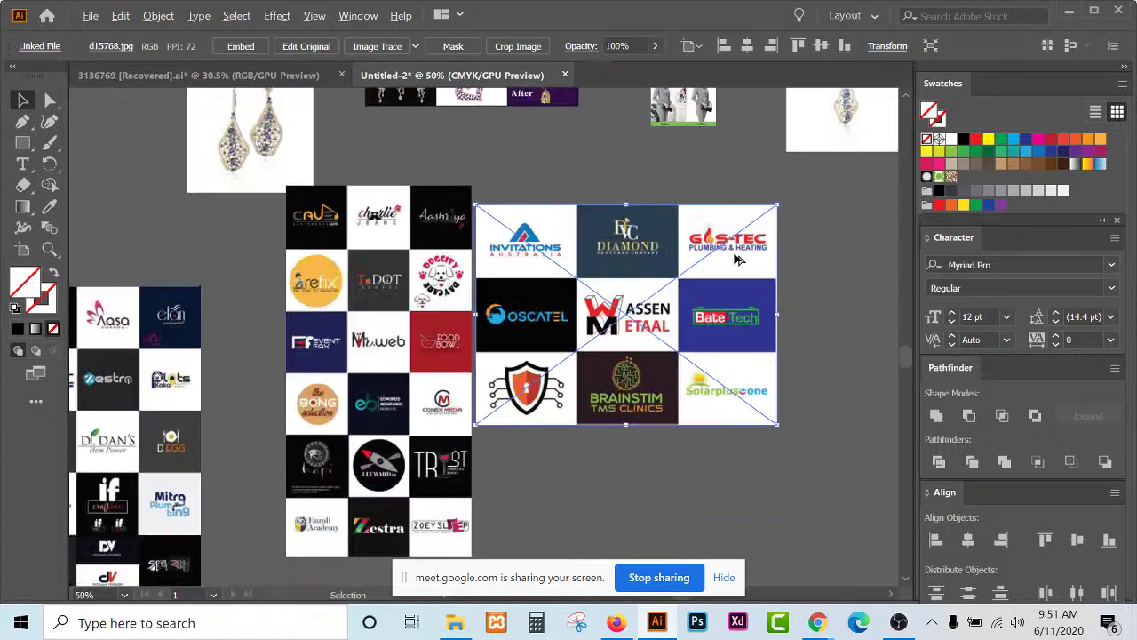
scroll(735, 257, down, 2)
drag(449, 302, 404, 375)
drag(595, 258, 564, 319)
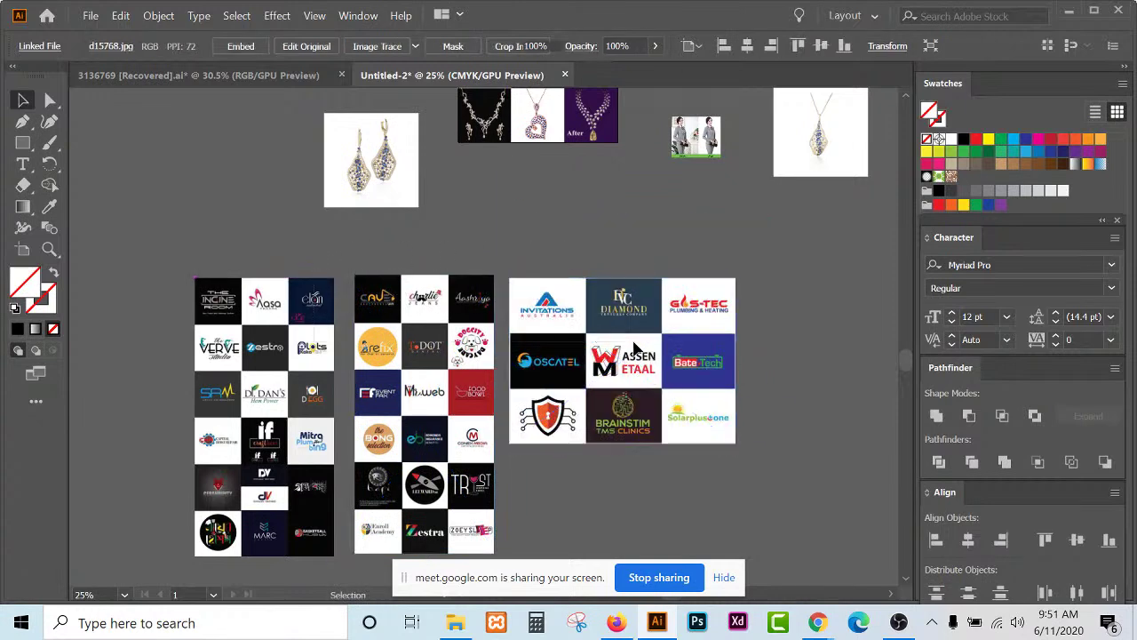
Examine the three logo sheets up close and compare them with the jewellery grid above.
key(ctrl+a)
scroll(417, 343, up, 3)
scroll(421, 341, down, 2)
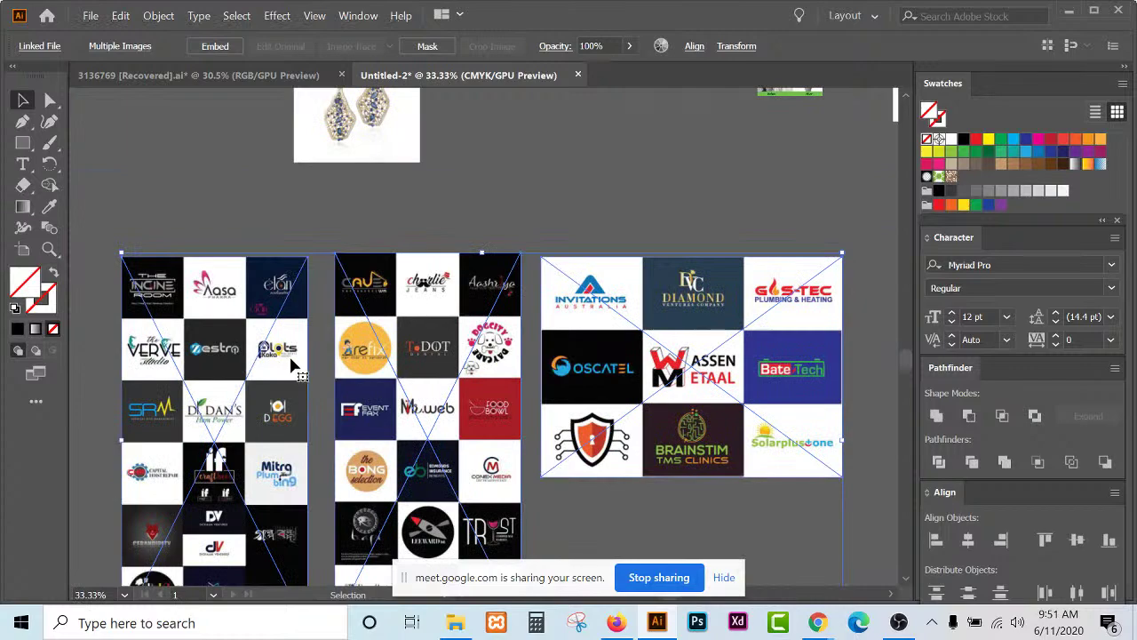
click(281, 222)
scroll(129, 328, up, 4)
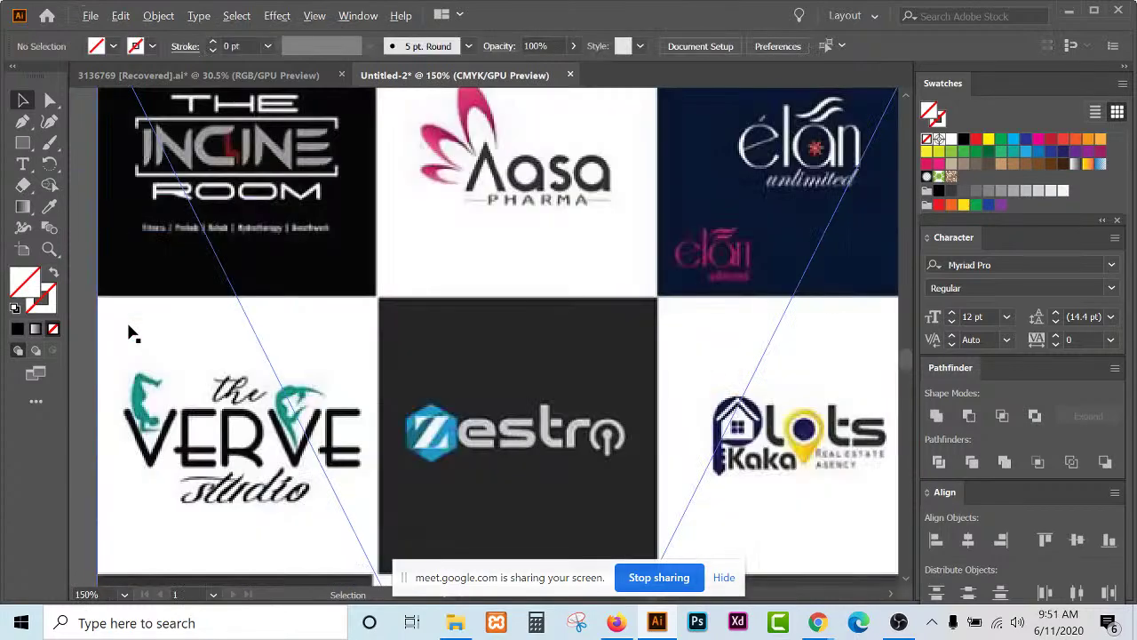
scroll(406, 261, down, 4)
scroll(411, 264, up, 1)
scroll(413, 275, down, 3)
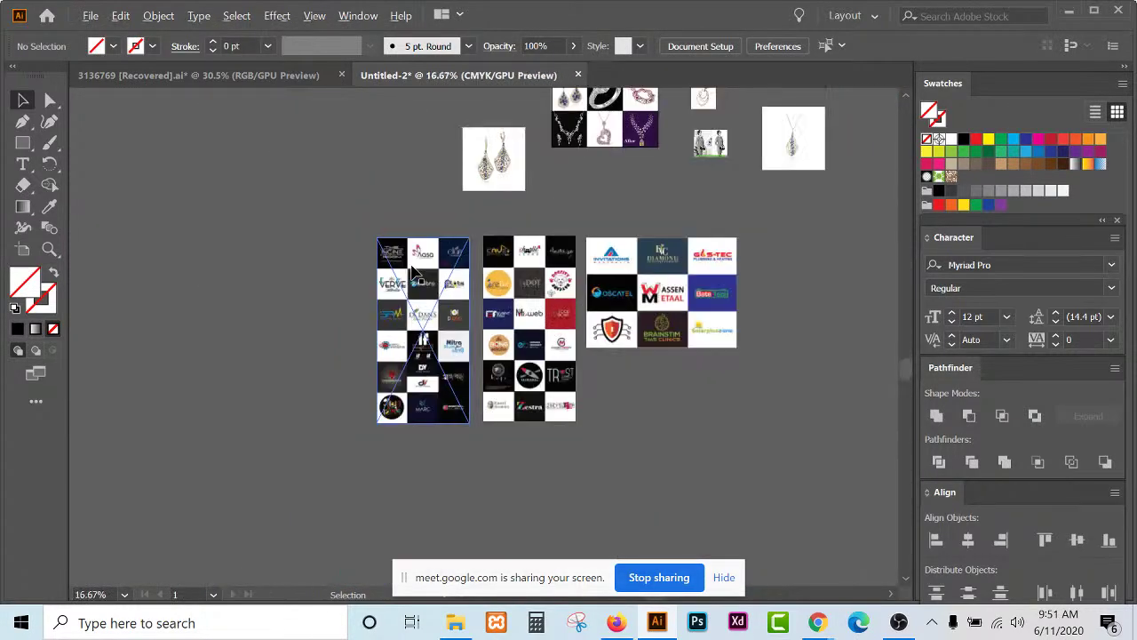
scroll(724, 274, up, 1)
scroll(487, 418, down, 1)
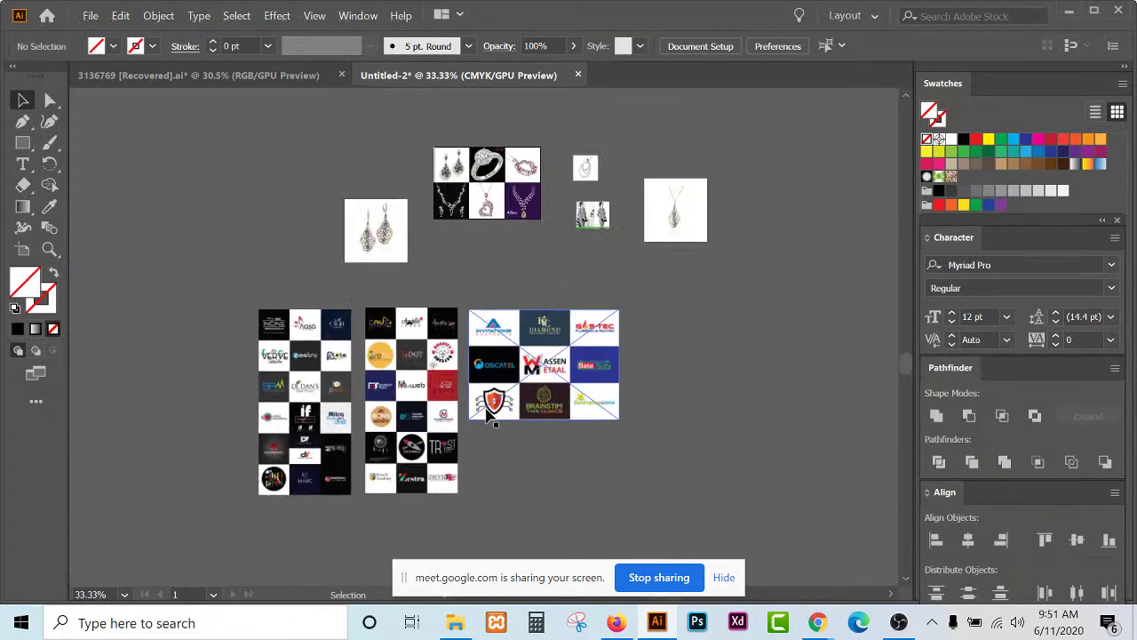
scroll(487, 417, down, 1)
scroll(487, 199, up, 4)
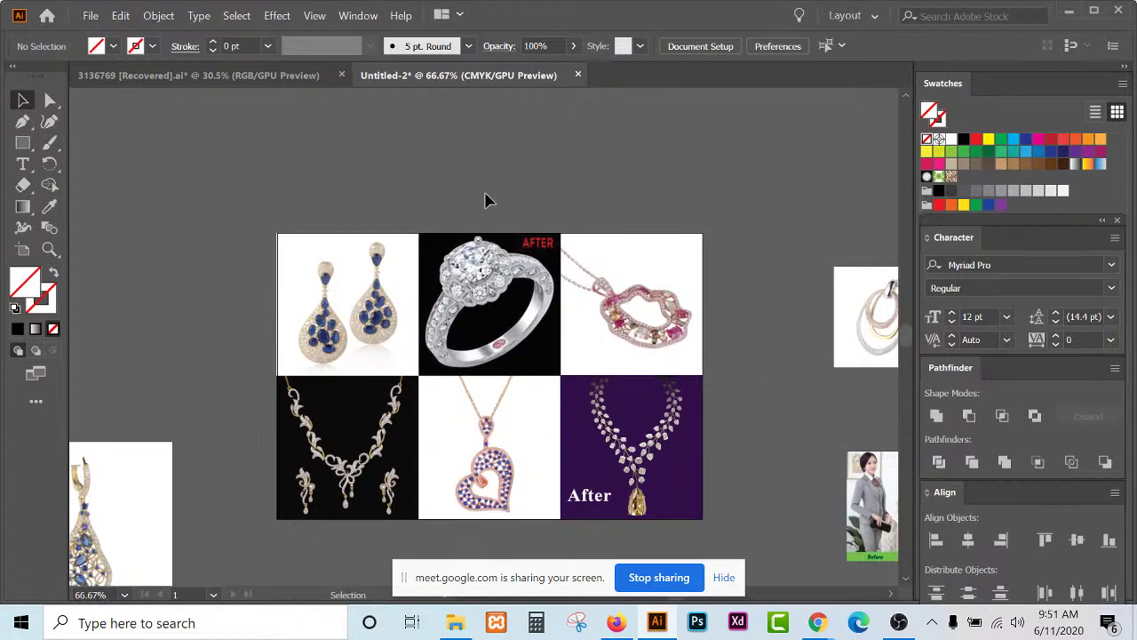
Group the six clipped jewellery images of the grid into one object.
drag(306, 178, 768, 504)
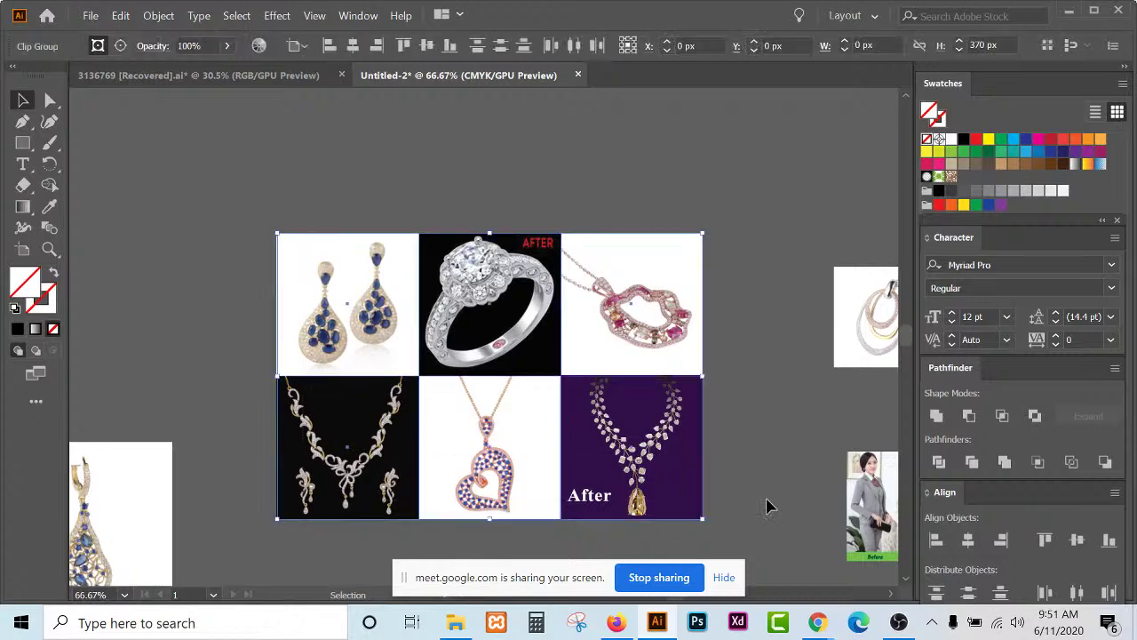
right_click(722, 414)
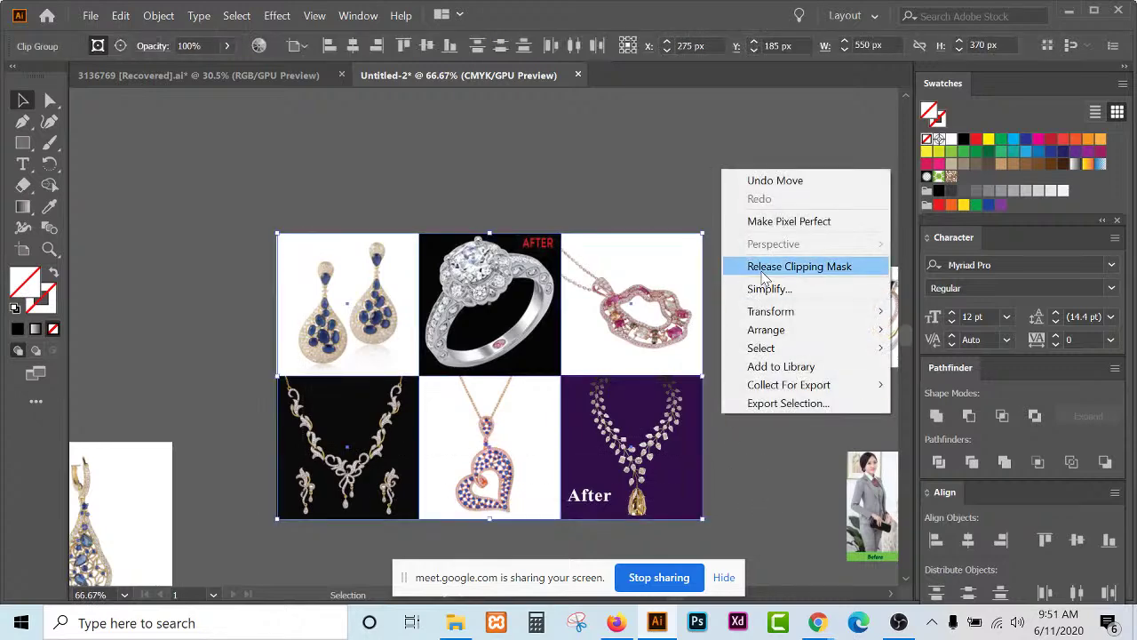
click(681, 183)
click(254, 178)
right_click(660, 438)
click(384, 169)
key(ctrl+a)
key(a)
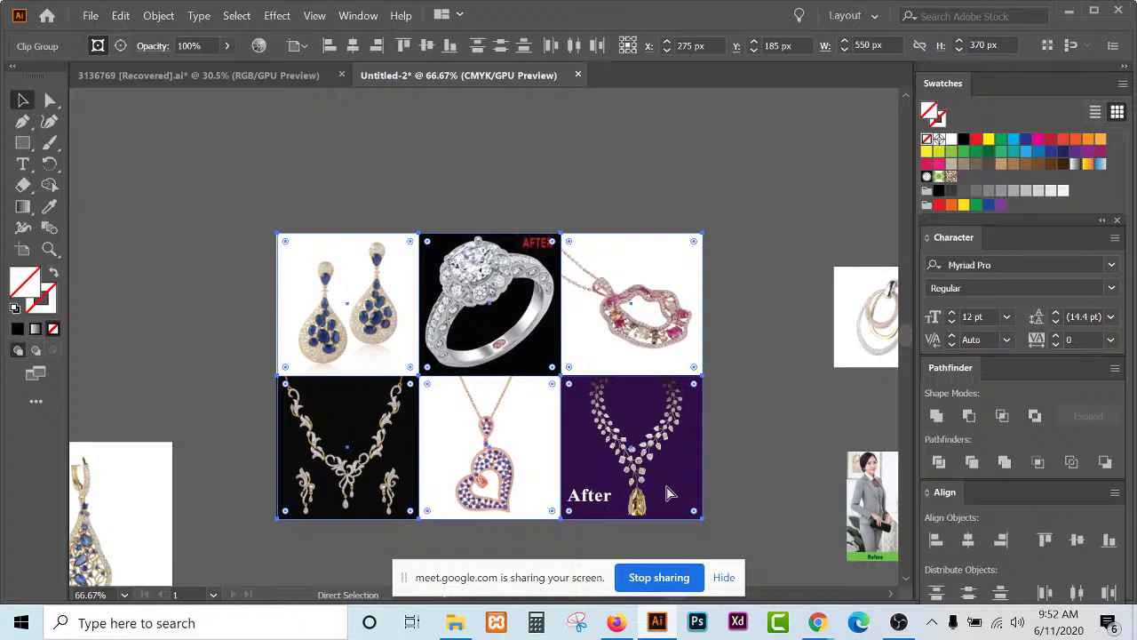
key(v)
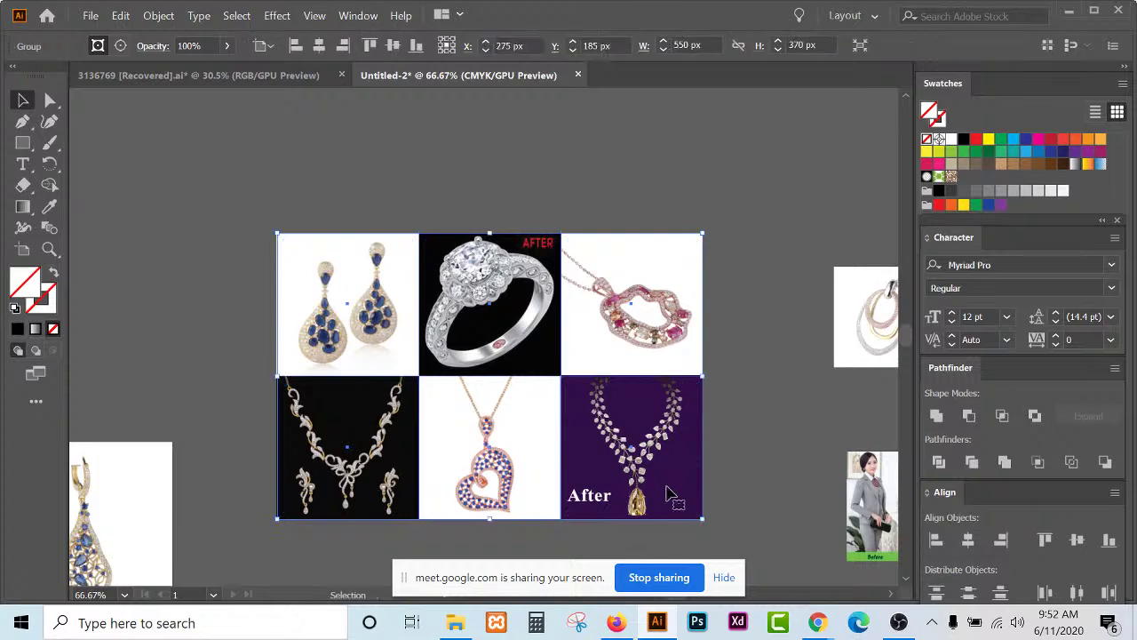
Draw a rectangle covering the red AFTER label in the ring image's upper-right corner.
scroll(670, 493, up, 1)
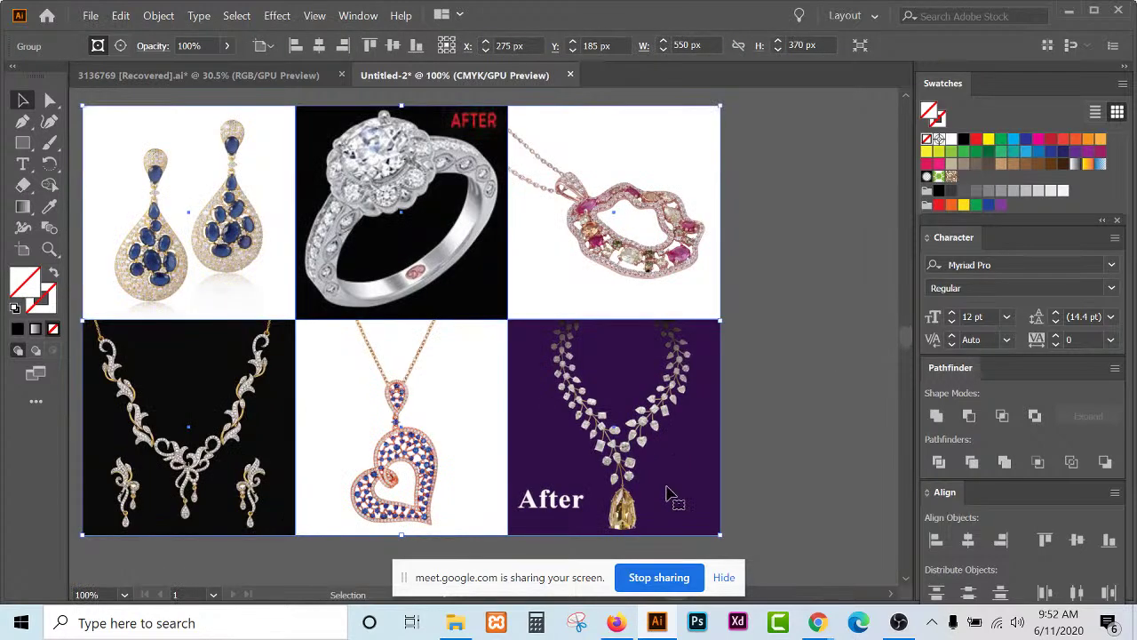
scroll(670, 493, up, 1)
scroll(671, 493, down, 1)
scroll(671, 493, up, 2)
scroll(480, 125, up, 3)
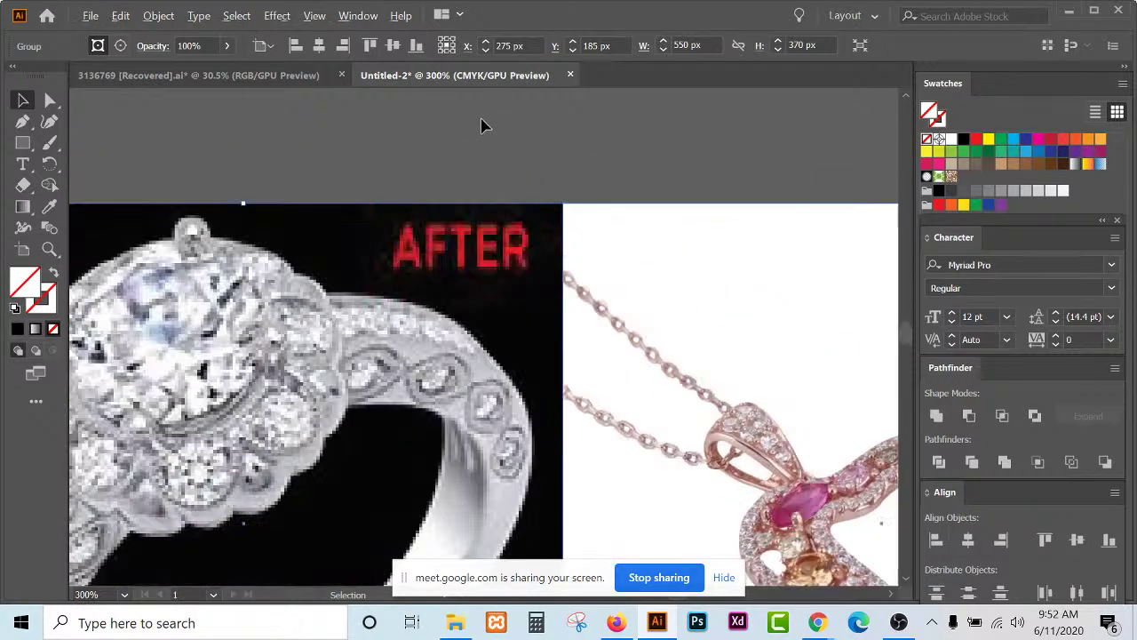
click(23, 144)
drag(377, 218, 549, 282)
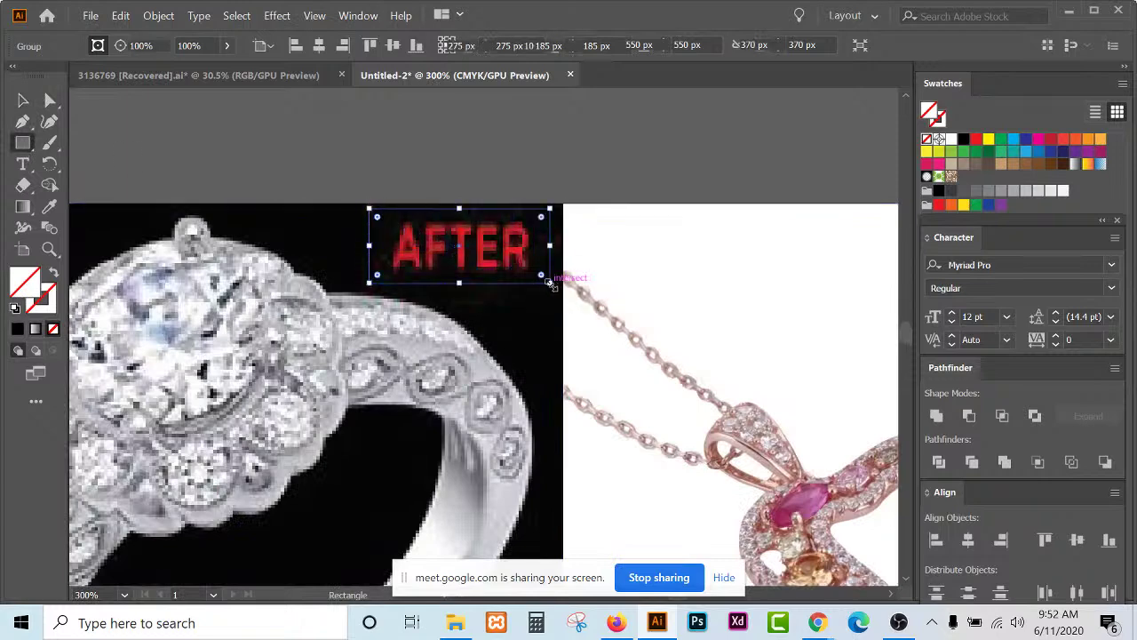
Fill the rectangle over the label with the black sampled from the ring image's background, and deselect it.
key(i)
click(344, 248)
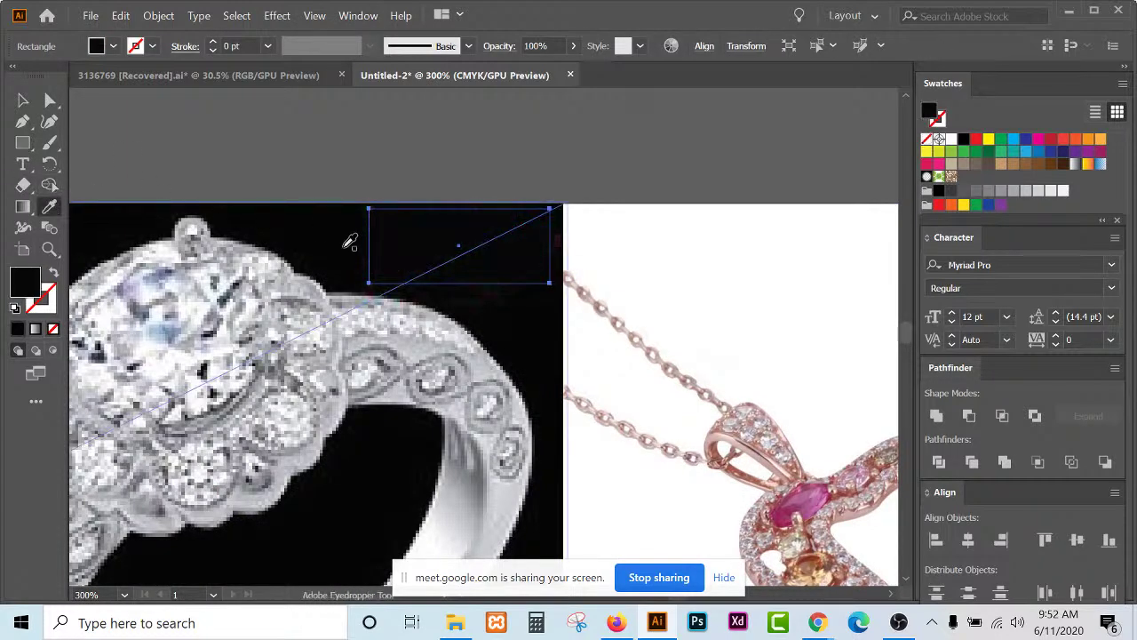
key(v)
click(409, 140)
key(ctrl+minus)
key(ctrl+minus)
key(ctrl+minus)
key(ctrl+minus)
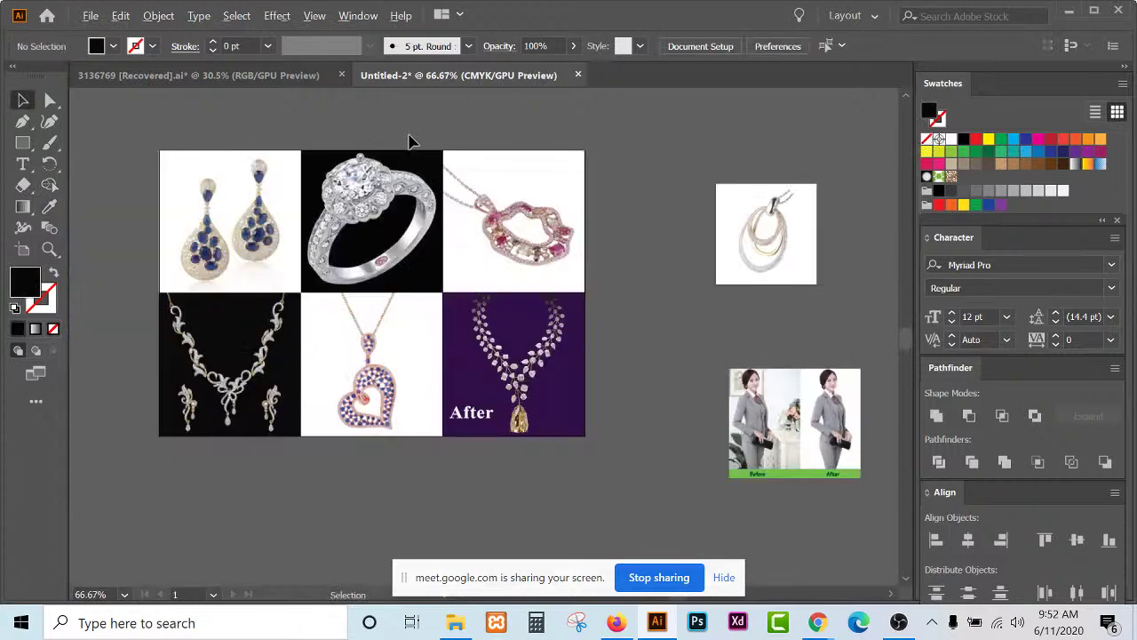
Cover the "After" label beside the purple necklace with a rectangle filled with the purple sampled from that image's background.
scroll(482, 435, up, 4)
click(23, 143)
drag(328, 266, 540, 386)
click(49, 206)
click(432, 218)
key(v)
click(604, 475)
scroll(604, 474, down, 1)
click(540, 376)
key(i)
key(v)
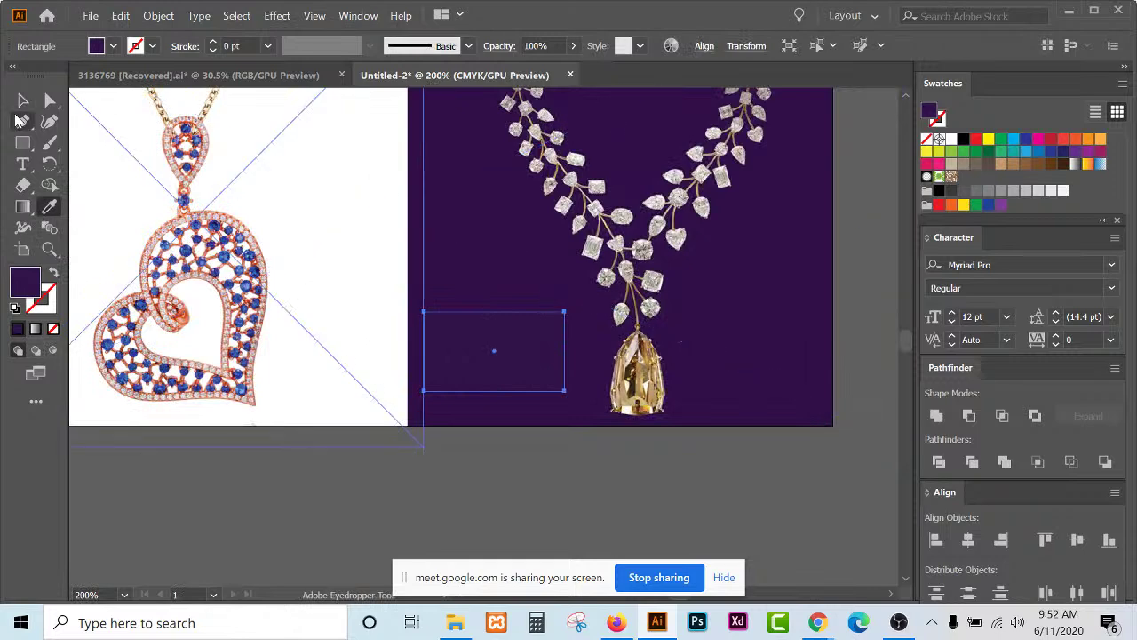
click(622, 467)
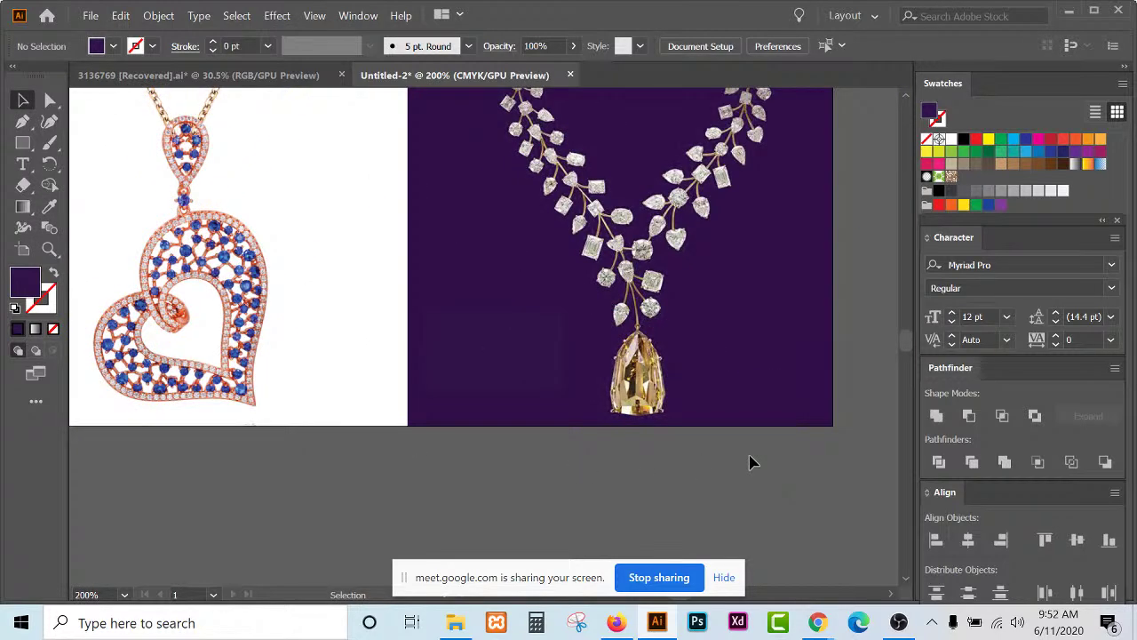
Group all six jewellery images together with the small cover rectangles into one object.
scroll(751, 461, down, 3)
drag(329, 145, 655, 249)
right_click(651, 239)
click(708, 364)
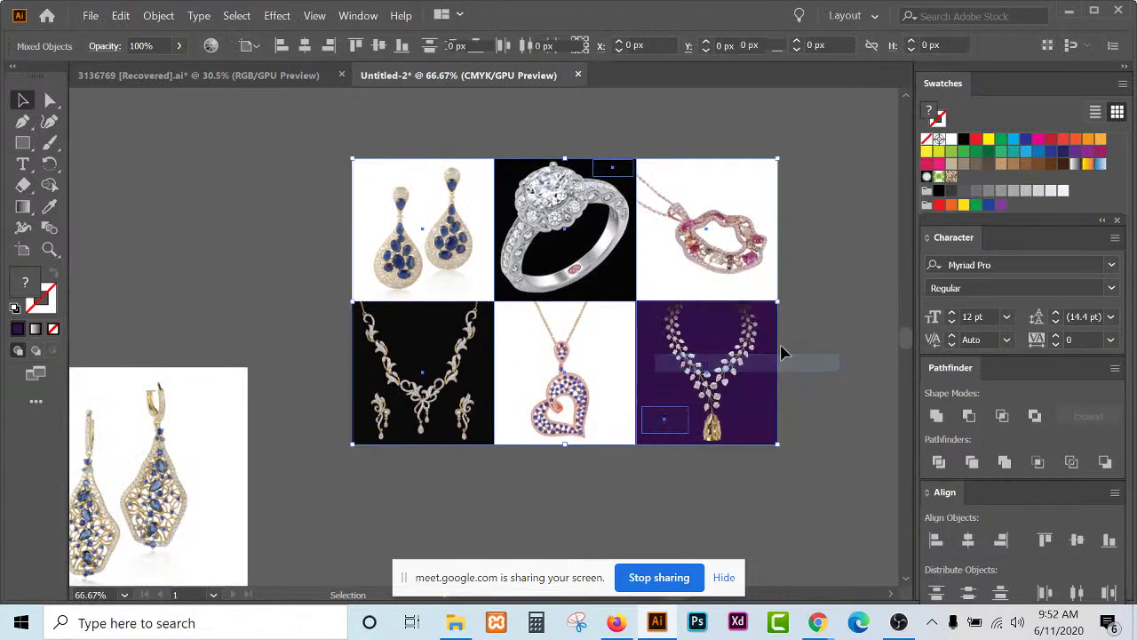
click(820, 312)
click(745, 306)
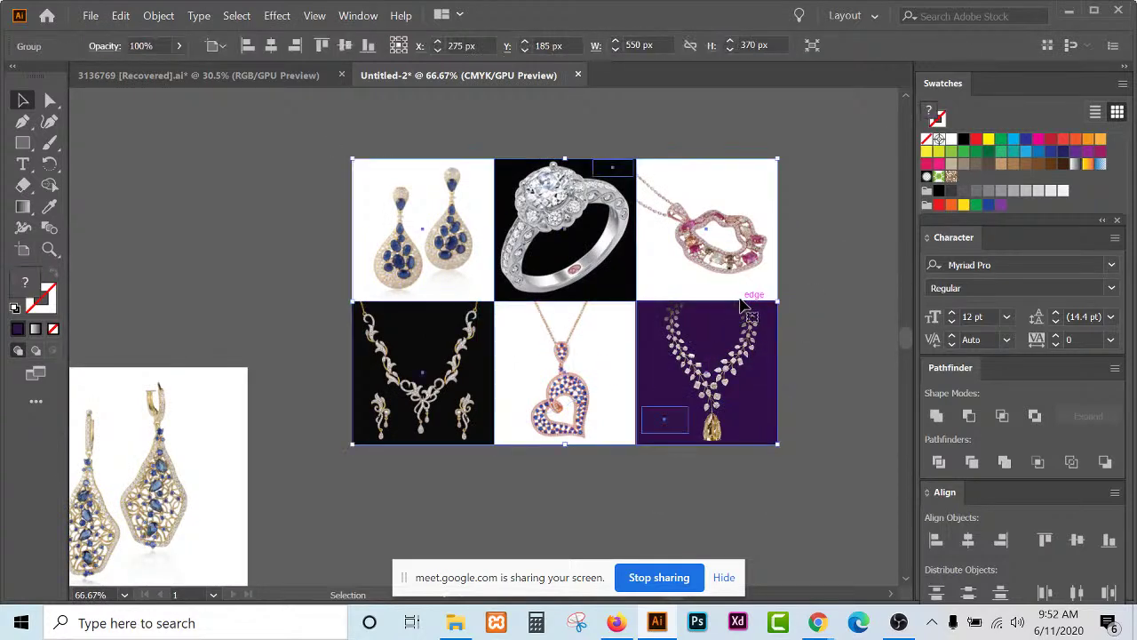
Draw a rectangle over the whole jewellery collage and set its fill to None.
scroll(837, 286, up, 1)
scroll(838, 287, down, 1)
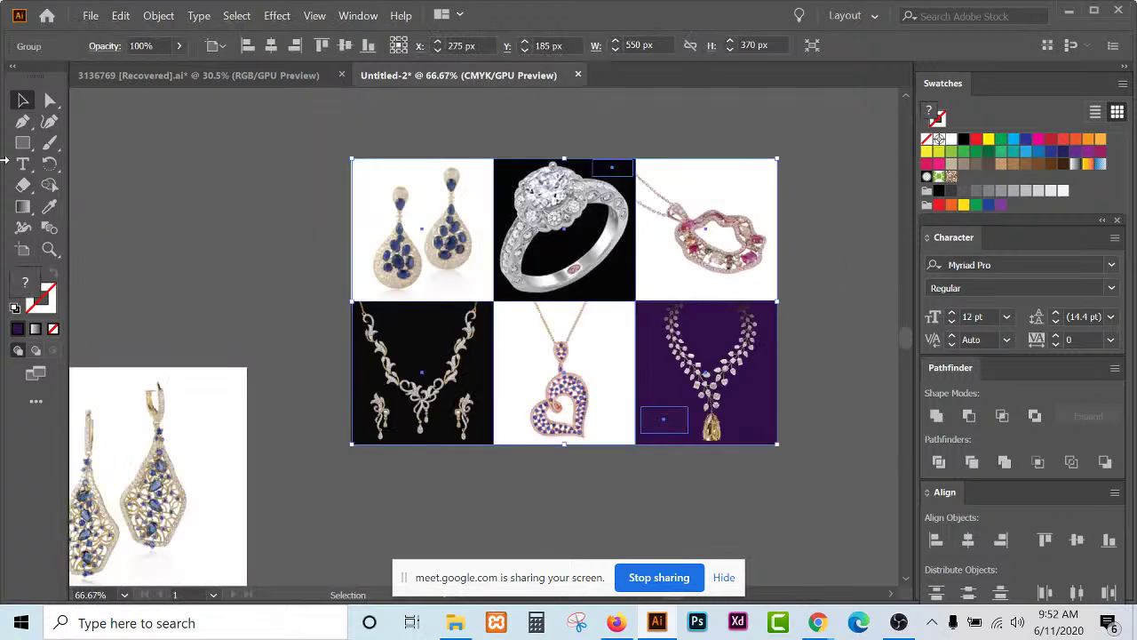
click(22, 142)
scroll(773, 280, up, 1)
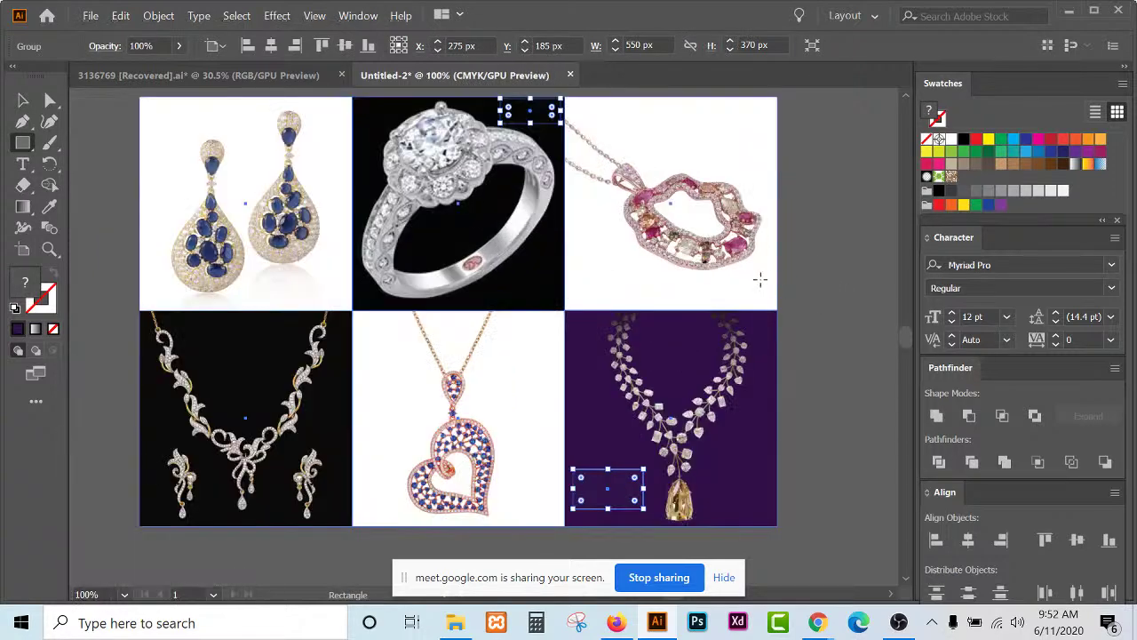
drag(140, 96, 774, 526)
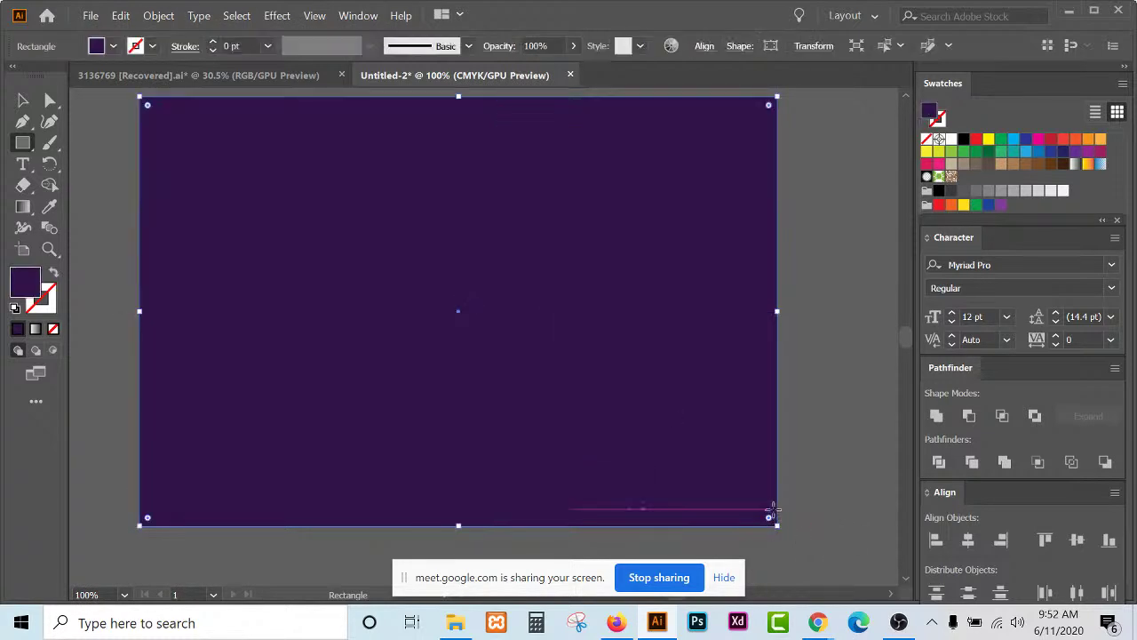
click(927, 140)
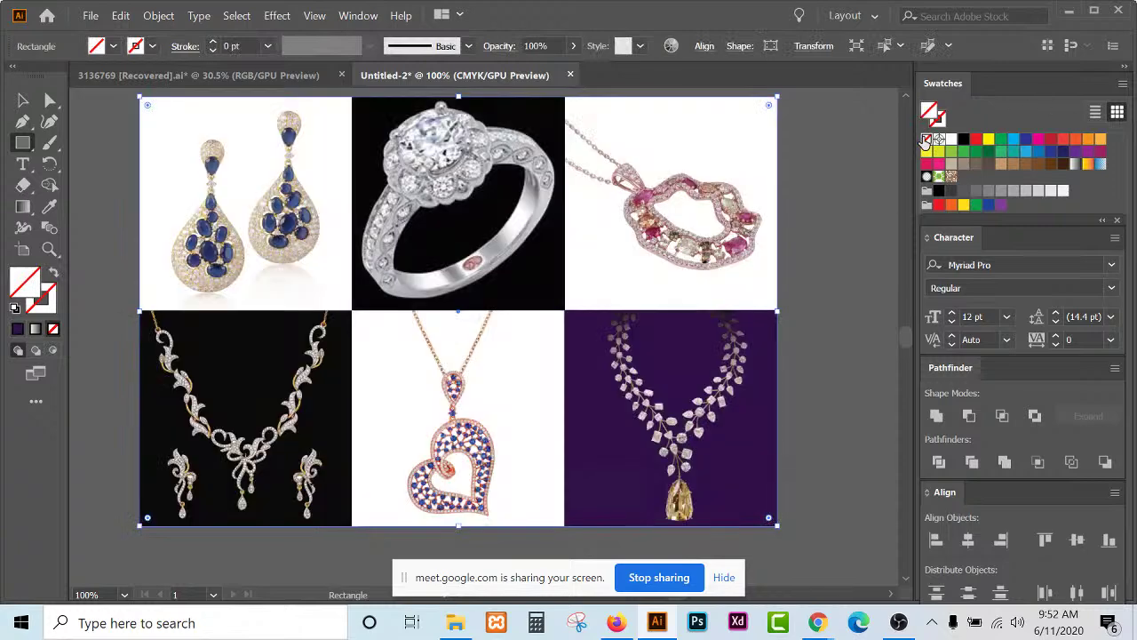
Move the rectangle's upper edge slightly inward and give it a 6 pt black stroke.
key(ctrl+plus)
key(ctrl+plus)
key(ctrl+plus)
scroll(474, 198, down, 3)
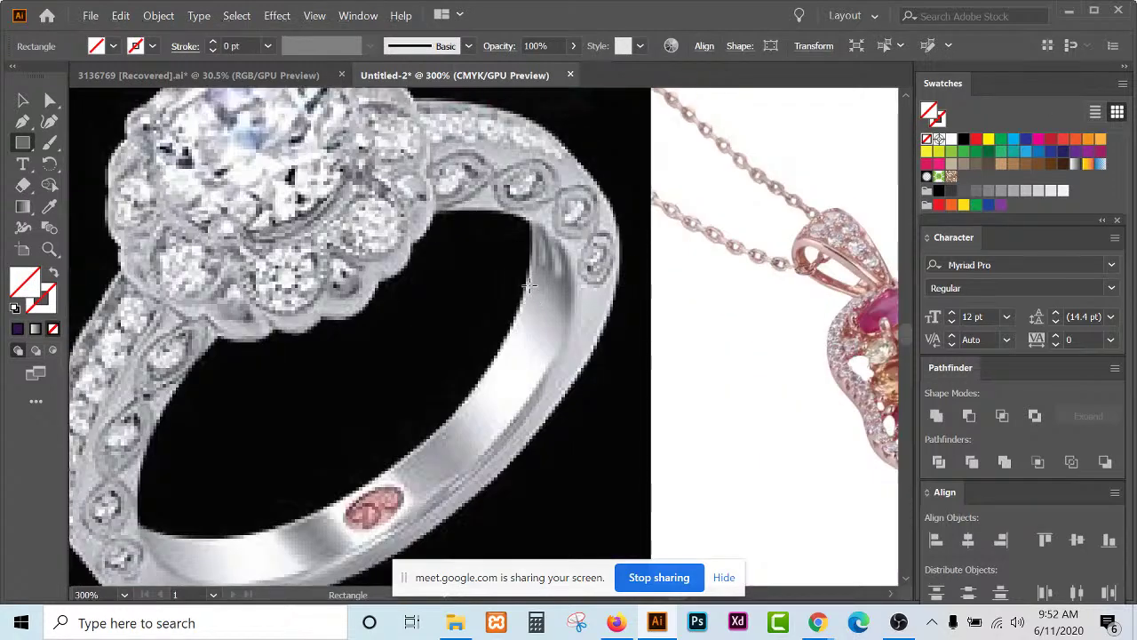
scroll(420, 175, up, 1)
scroll(421, 175, up, 3)
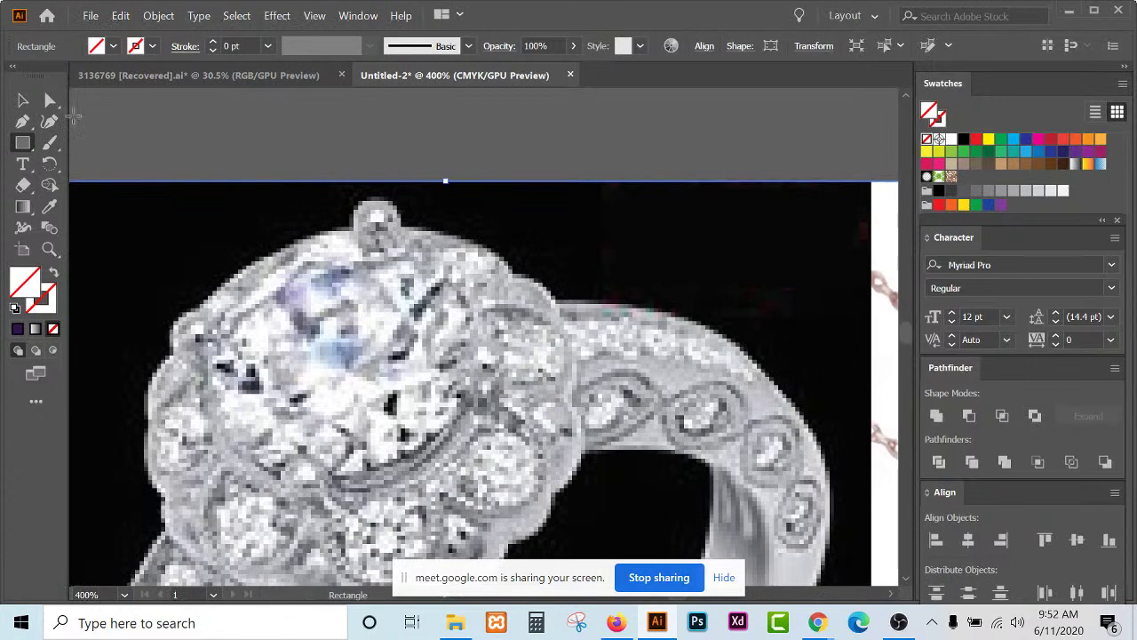
drag(446, 180, 446, 184)
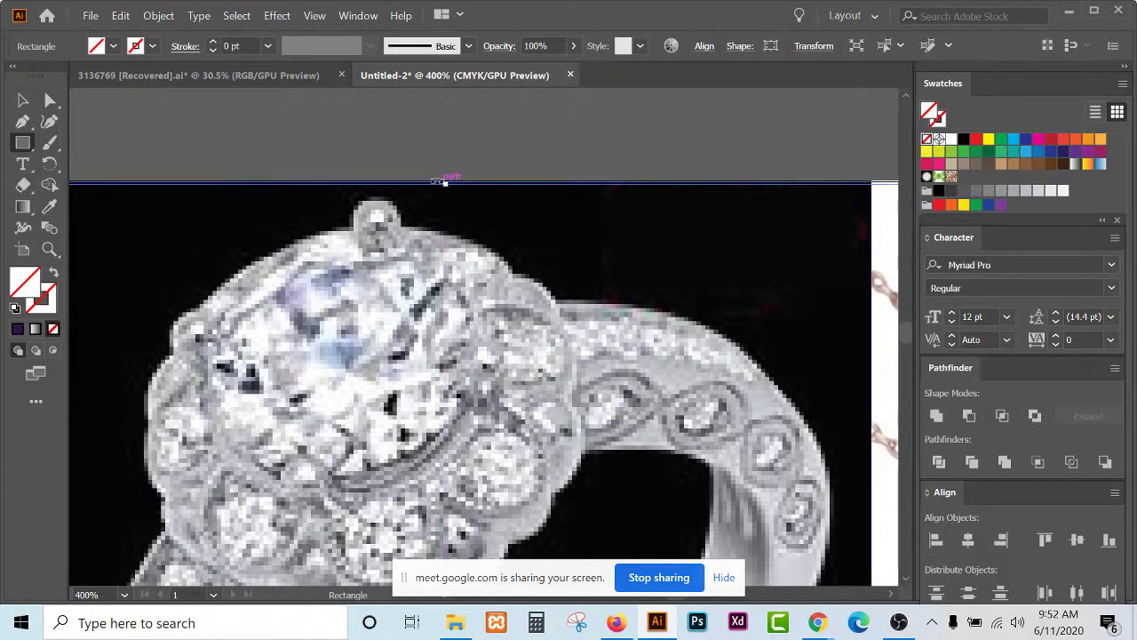
click(214, 43)
click(214, 43)
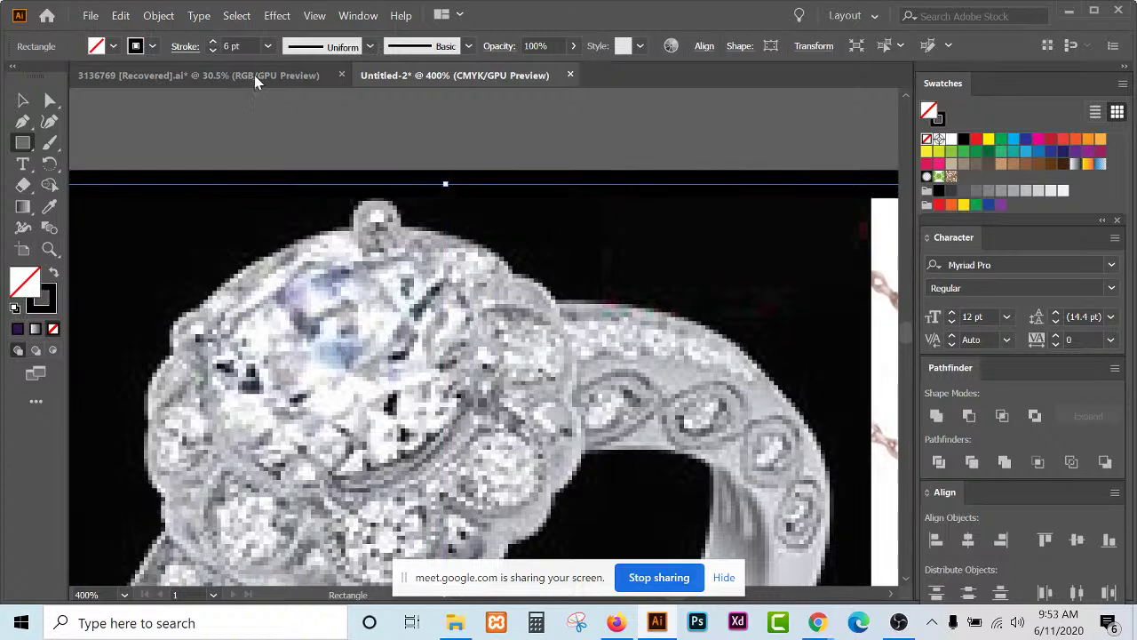
Shrink the outline rectangle slightly inside the collage edges and set its stroke to 5 pt.
drag(449, 183, 325, 193)
scroll(325, 194, down, 3)
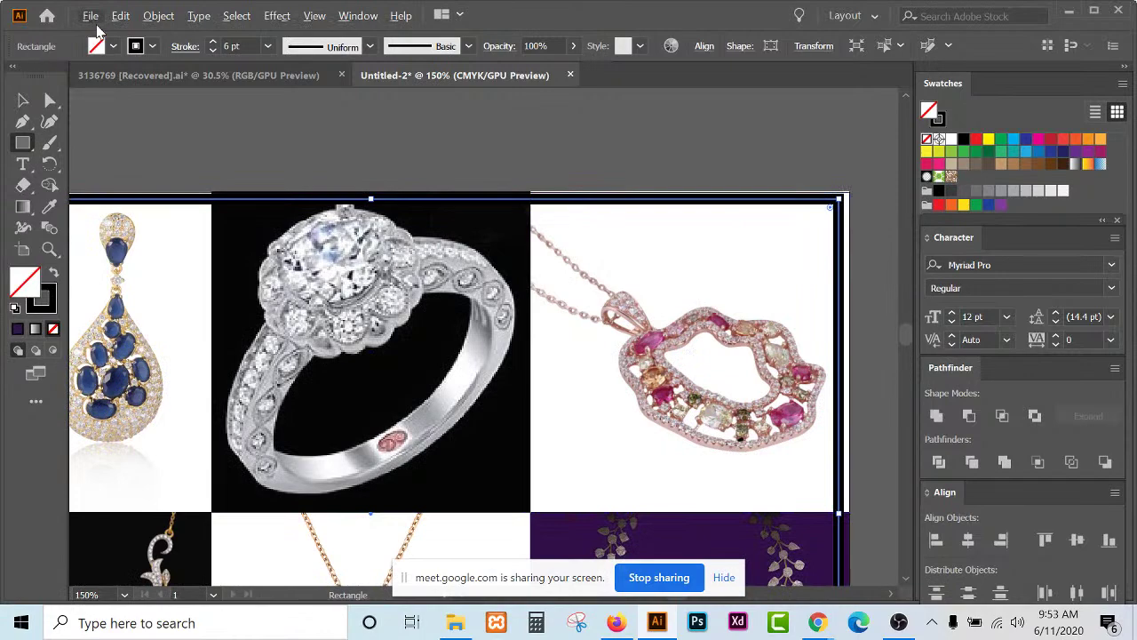
click(212, 51)
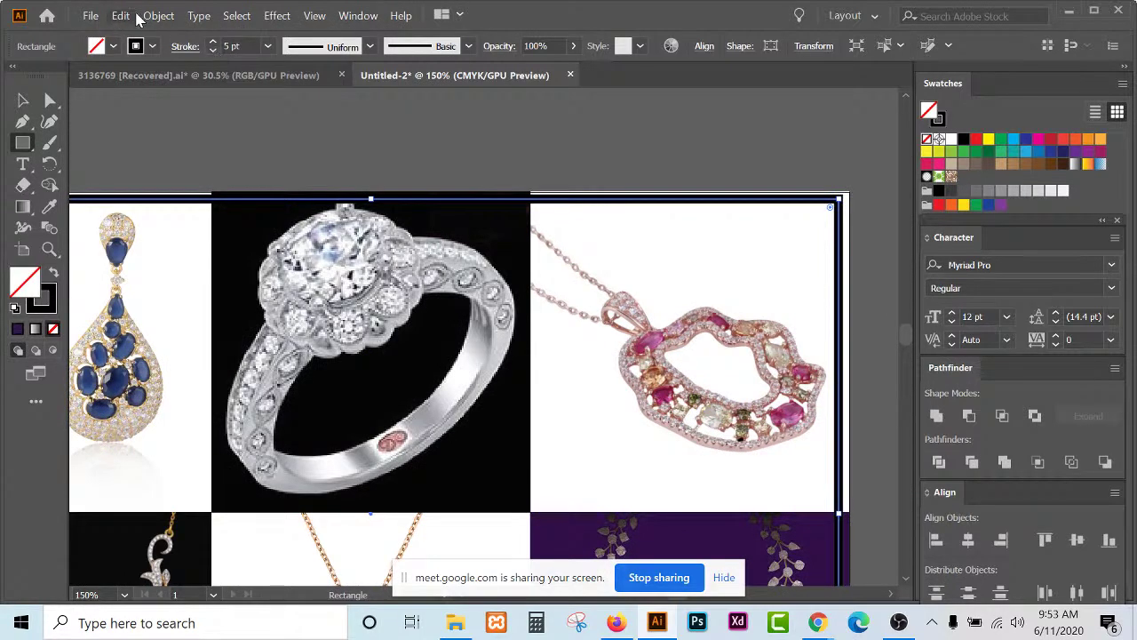
Expand the outline rectangle's fill and stroke into a shape.
click(90, 16)
click(150, 16)
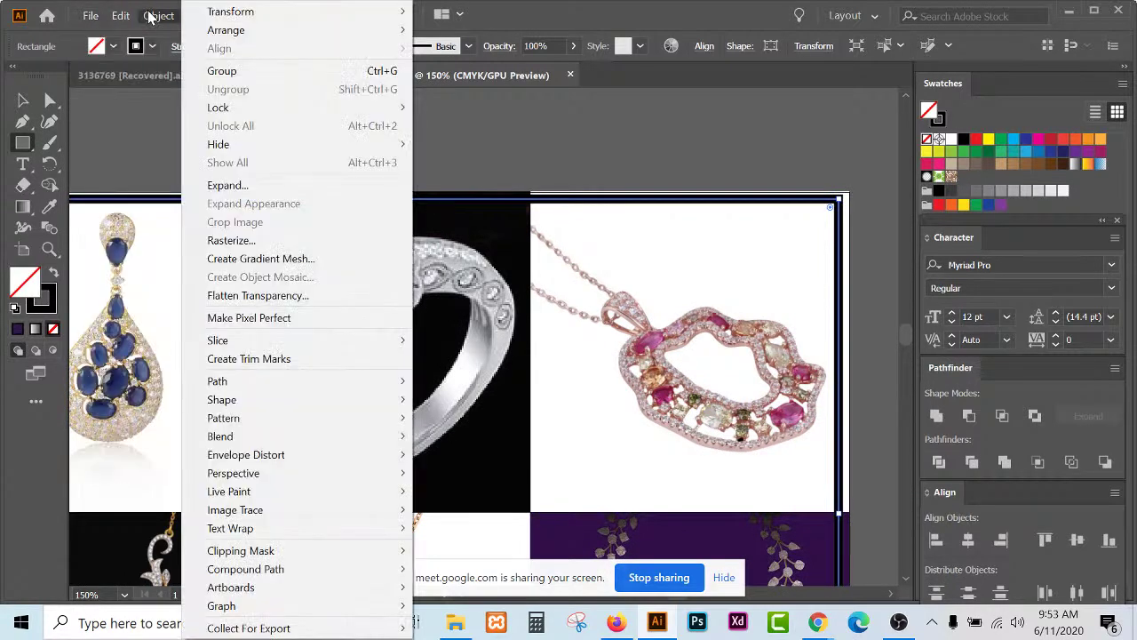
click(218, 185)
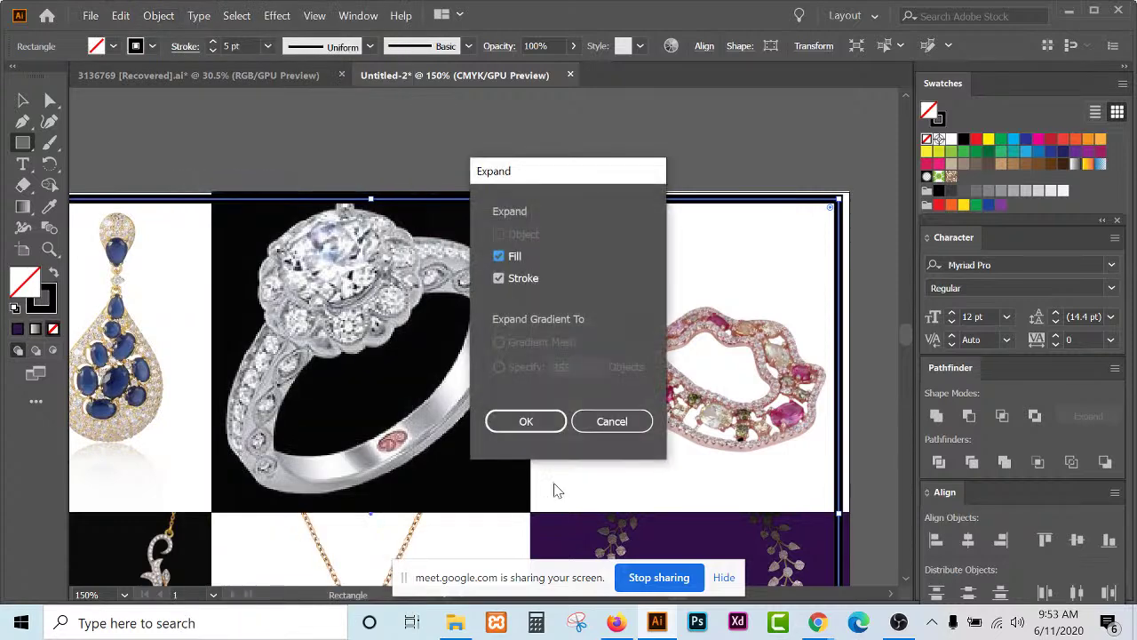
click(526, 421)
Stretch the expanded black frame to the collage's upper and right-hand edges.
scroll(455, 186, up, 2)
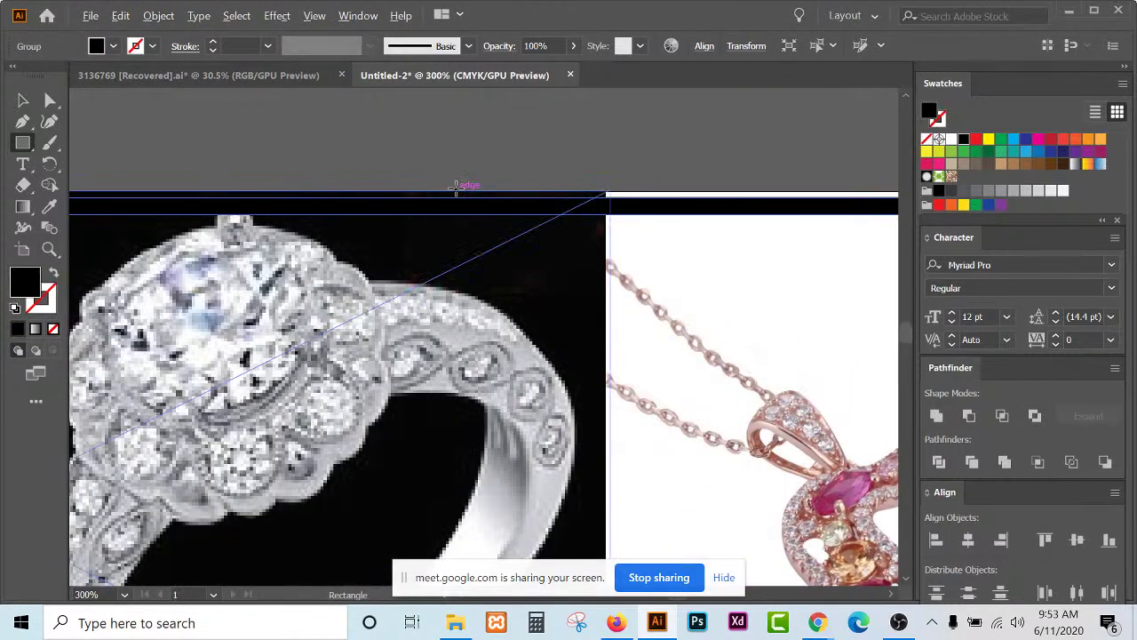
key(v)
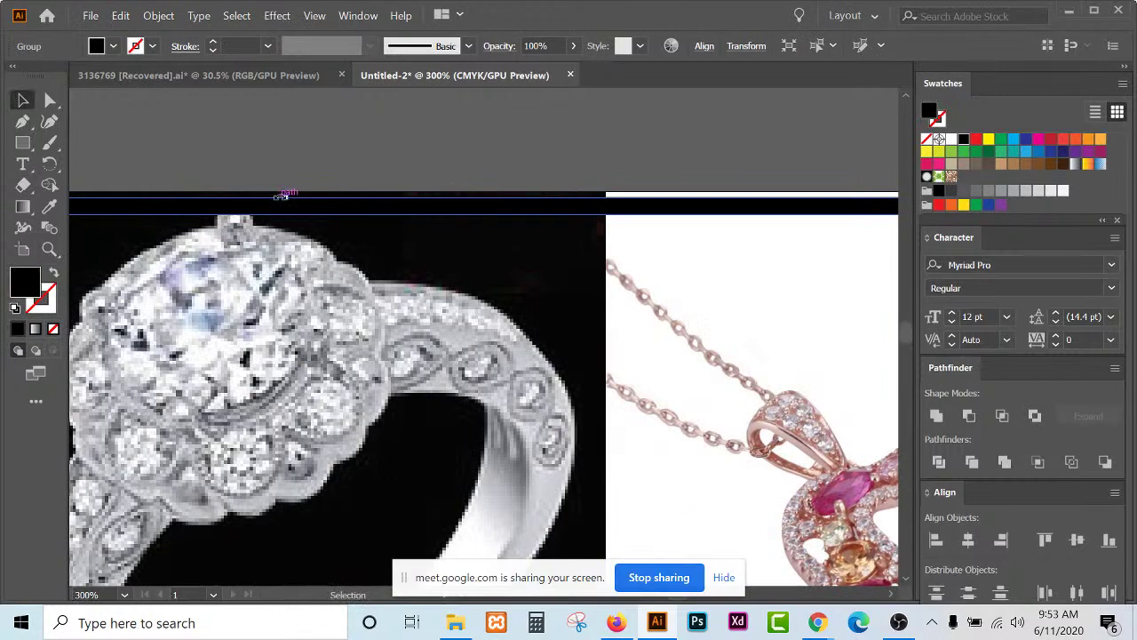
drag(284, 198, 283, 191)
scroll(284, 191, down, 4)
scroll(497, 370, up, 4)
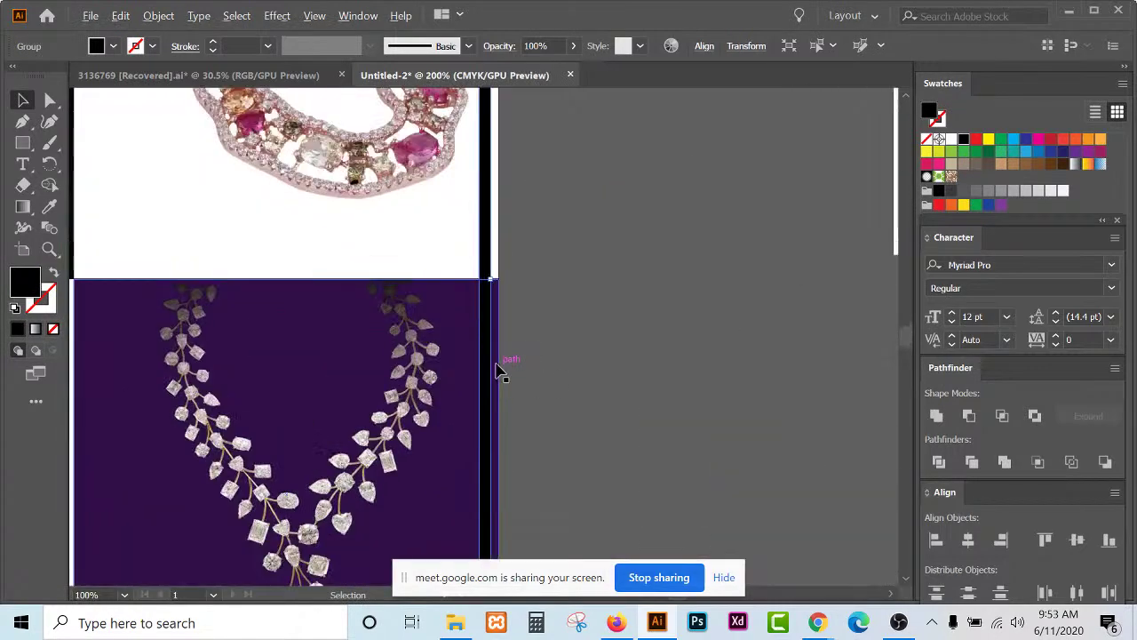
drag(487, 238, 503, 239)
scroll(675, 264, down, 4)
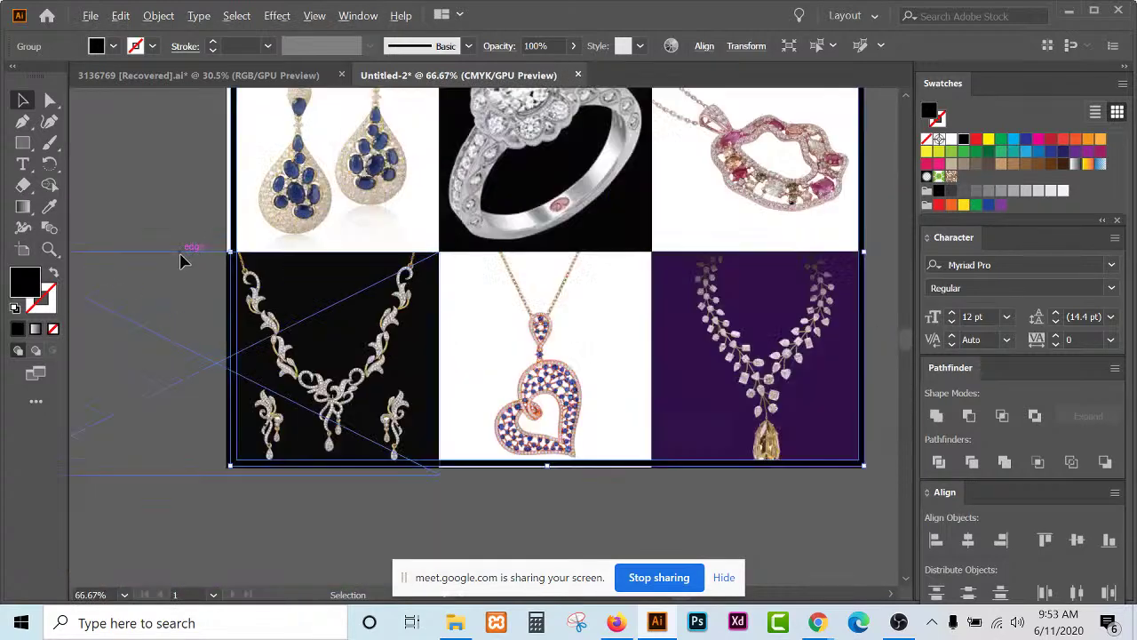
Stretch the black frame to the collage's left-hand and lower edges.
scroll(186, 258, up, 5)
drag(380, 244, 360, 242)
scroll(208, 249, down, 5)
scroll(444, 396, up, 2)
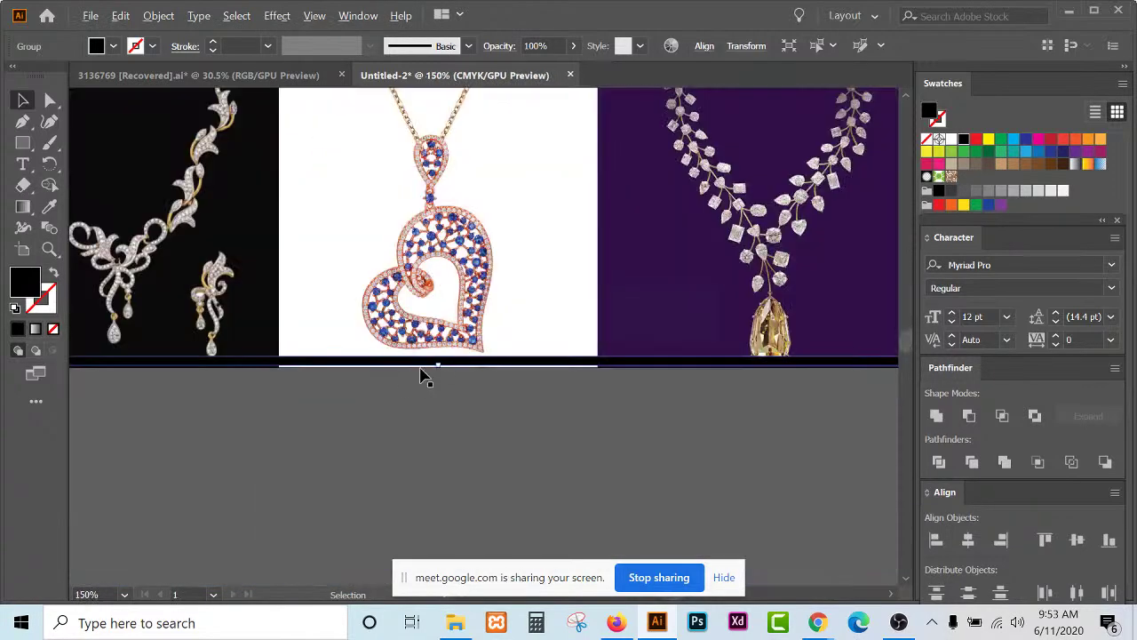
scroll(436, 363, up, 5)
drag(426, 411, 422, 433)
scroll(423, 433, down, 1)
scroll(524, 510, down, 4)
click(523, 510)
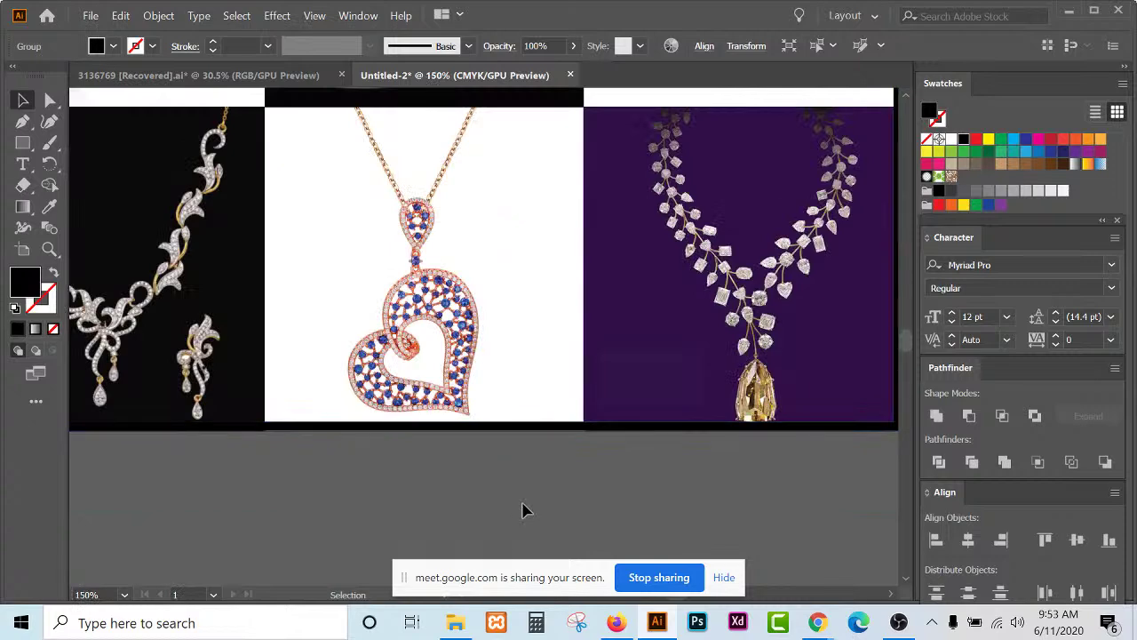
scroll(522, 508, down, 2)
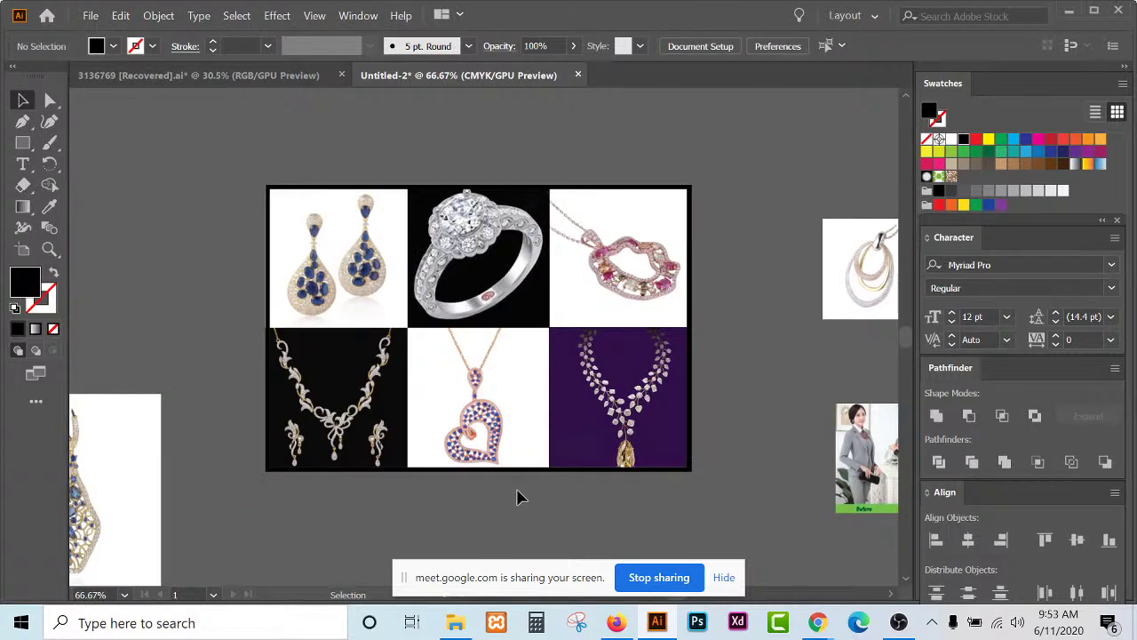
Try the necklace background's sampled purple on the frame, and fill the frame with white instead.
scroll(584, 213, up, 3)
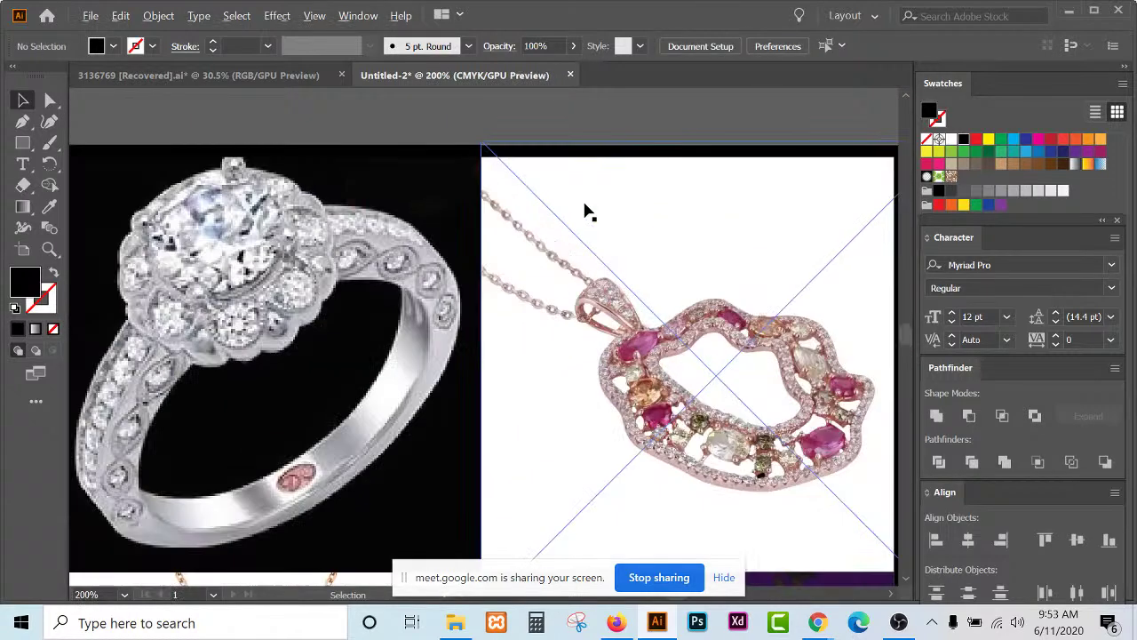
click(560, 153)
scroll(557, 152, down, 2)
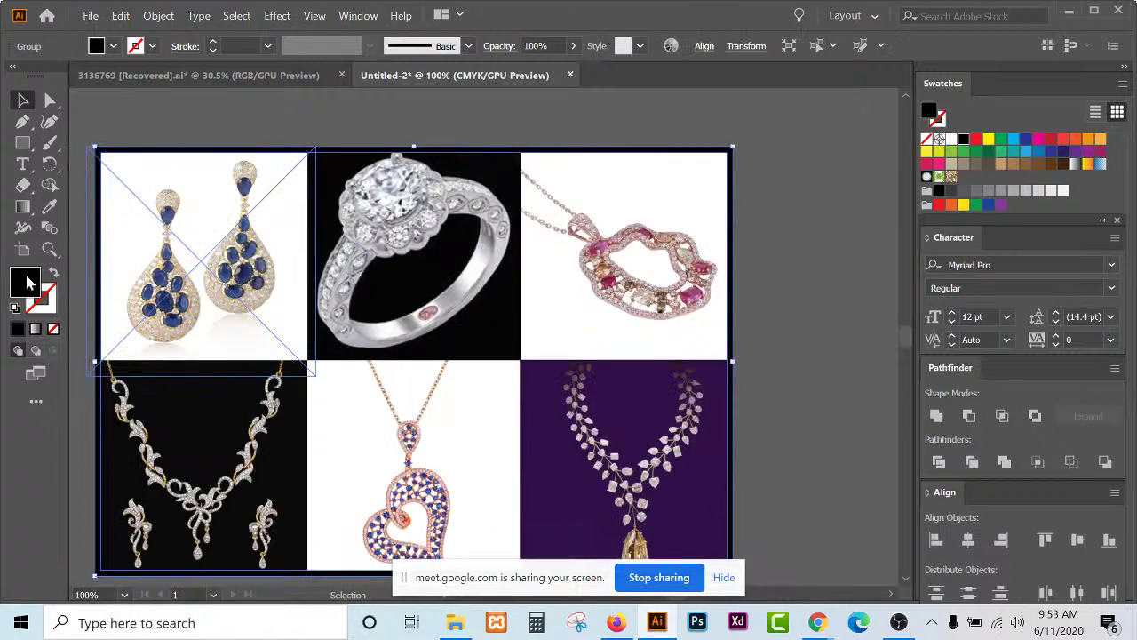
click(49, 206)
click(568, 395)
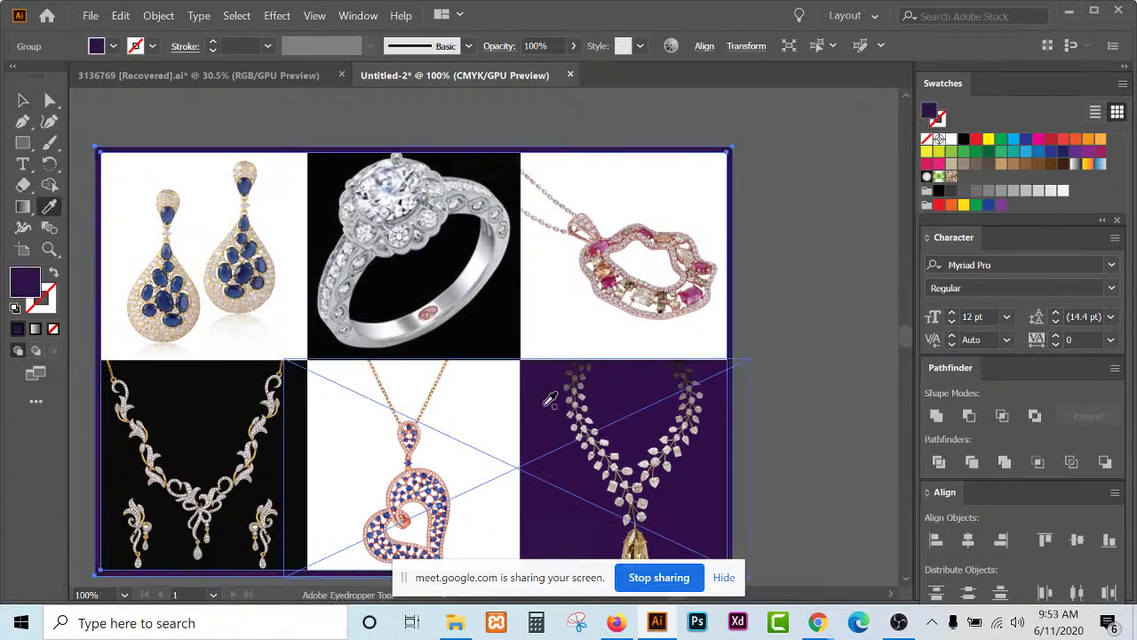
click(939, 139)
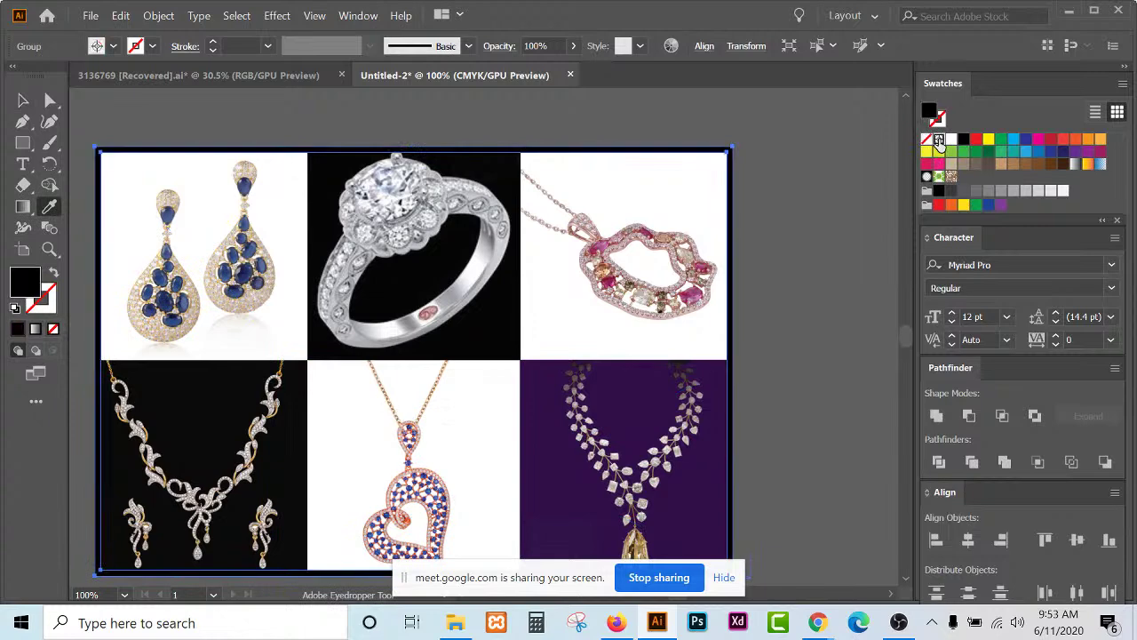
click(950, 141)
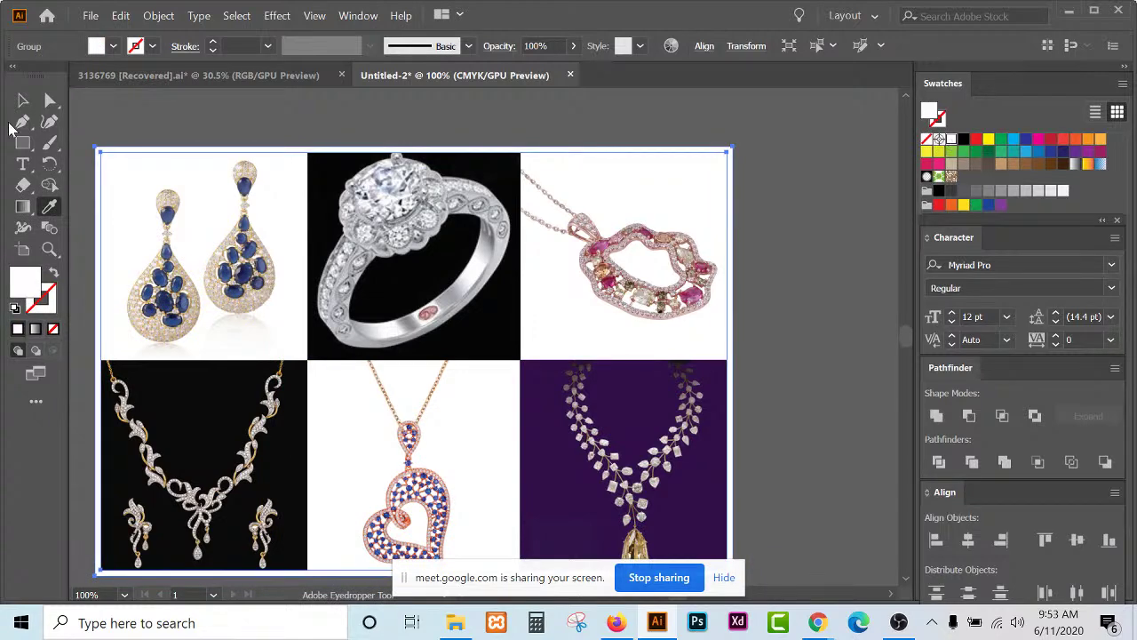
click(23, 101)
click(786, 172)
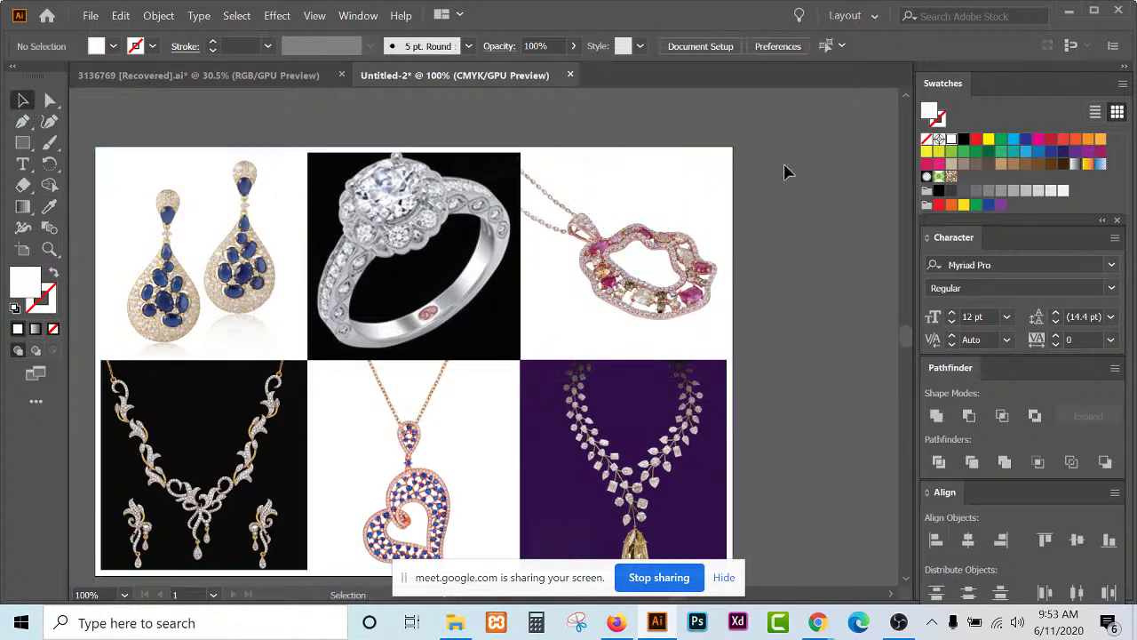
Remove the white frame from around the jewellery collage.
scroll(784, 172, down, 1)
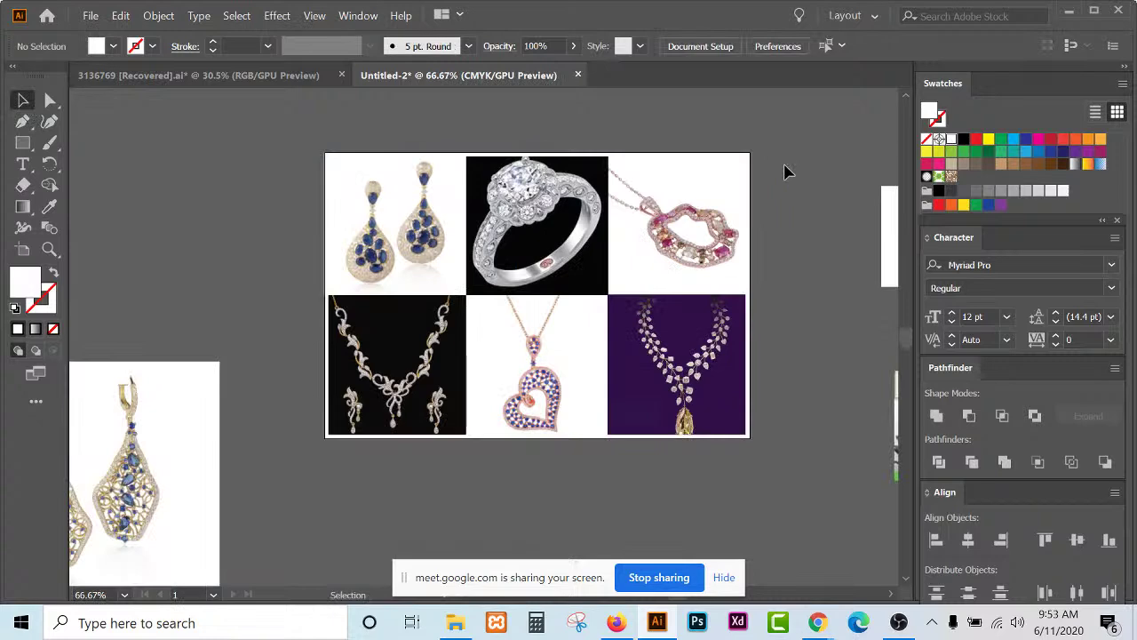
scroll(784, 172, up, 1)
scroll(785, 171, down, 1)
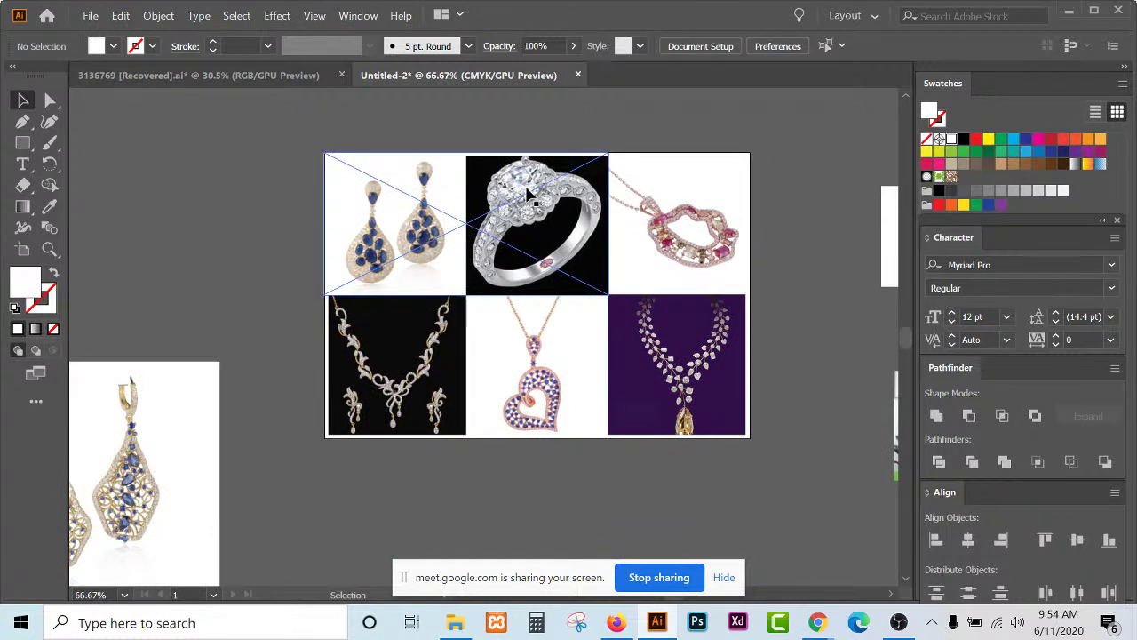
drag(749, 437, 730, 530)
key(Escape)
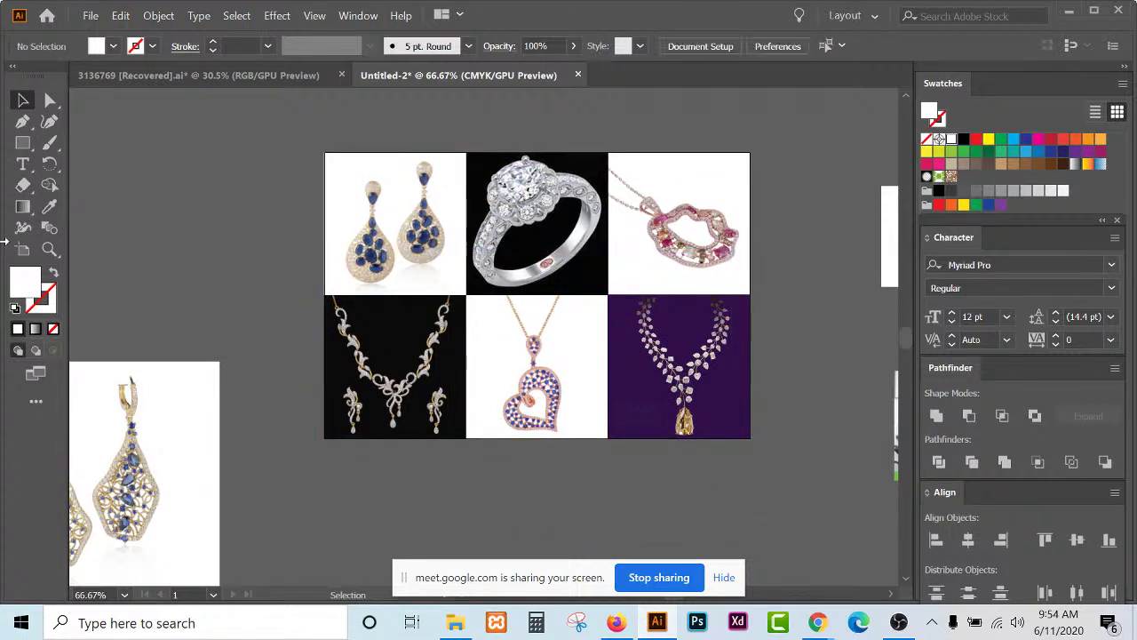
Draw a new rectangle covering the entire jewellery collage and set its fill to None.
click(22, 143)
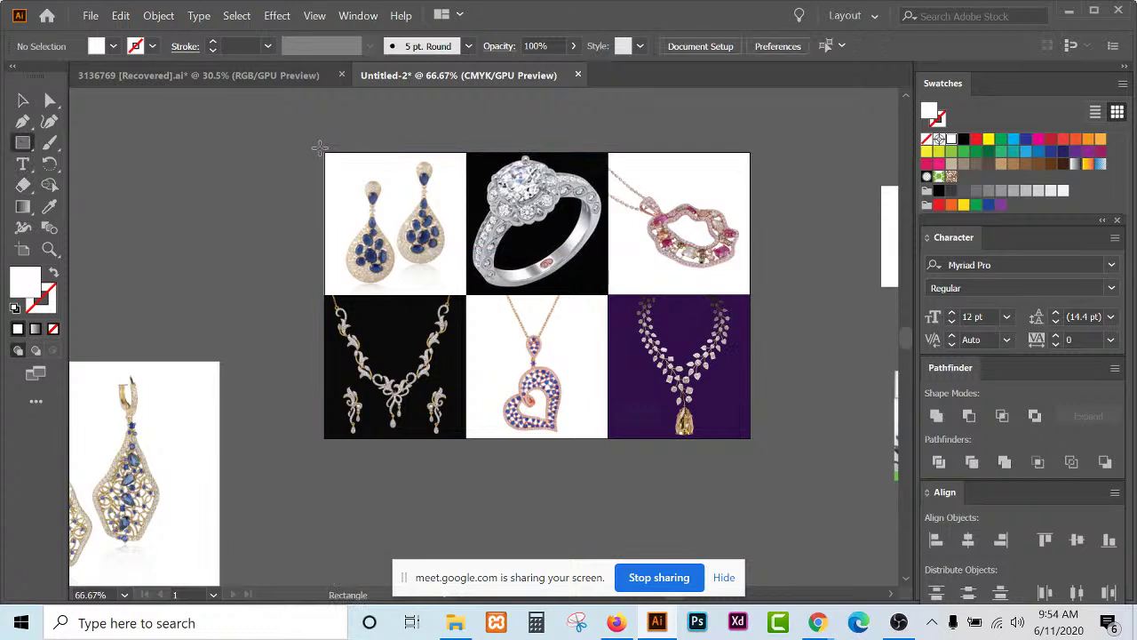
drag(325, 153, 363, 208)
mouse_move(672, 413)
mouse_down()
mouse_move(738, 422)
mouse_move(750, 437)
mouse_up()
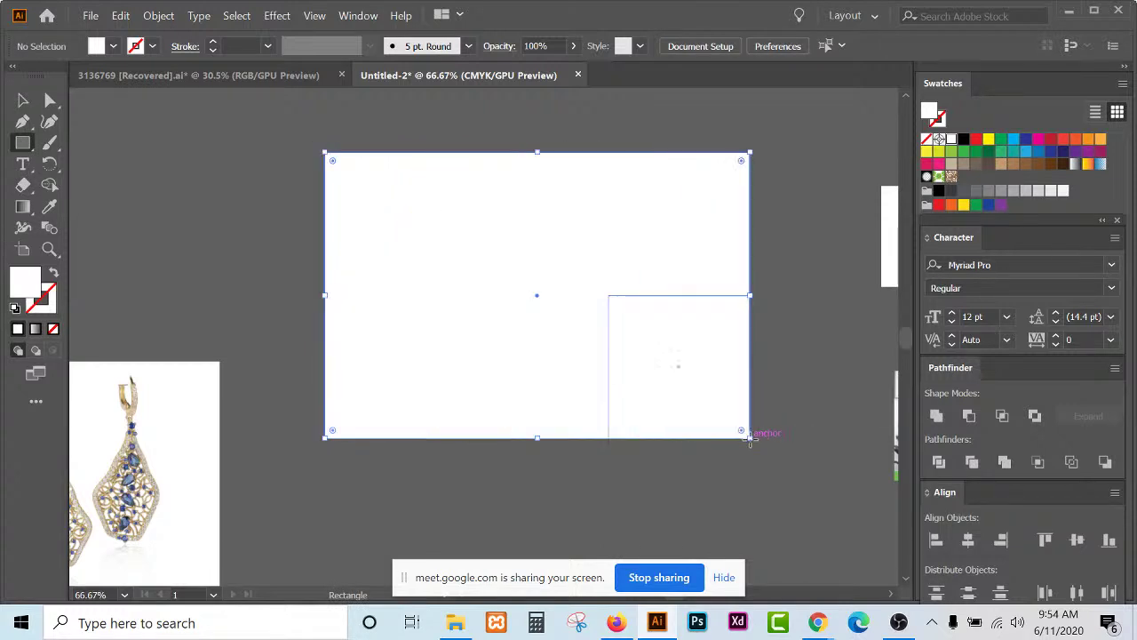
click(926, 139)
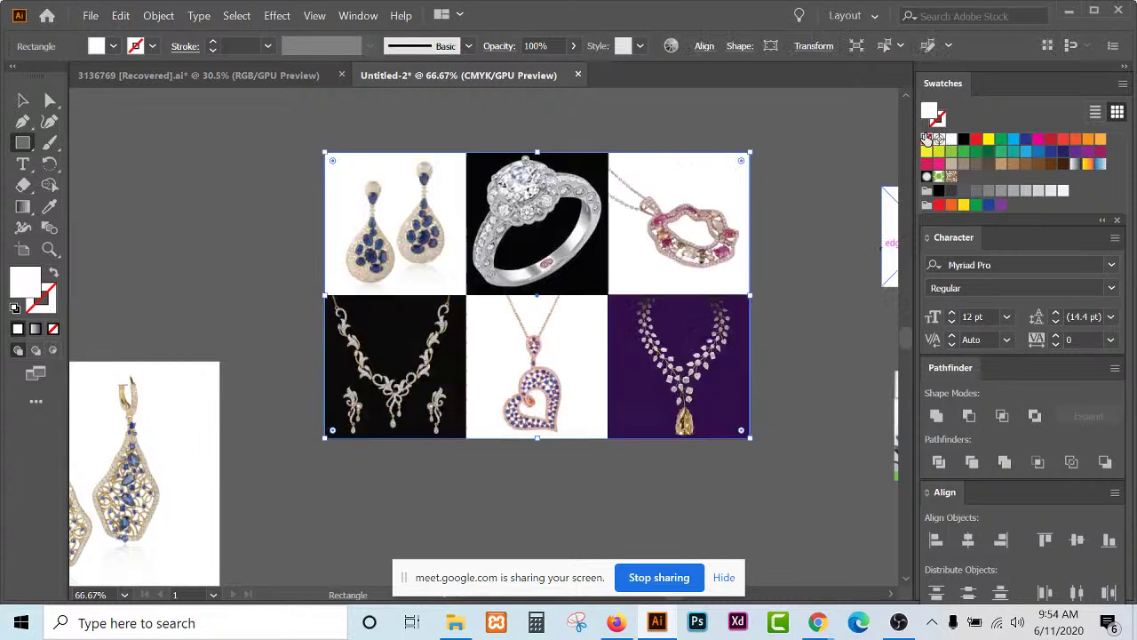
Set the stroke weight of the unfilled rectangle around the collage to 5 pt.
click(212, 42)
click(213, 42)
click(212, 42)
click(213, 42)
click(213, 41)
click(212, 42)
click(213, 41)
click(213, 42)
scroll(513, 165, up, 4)
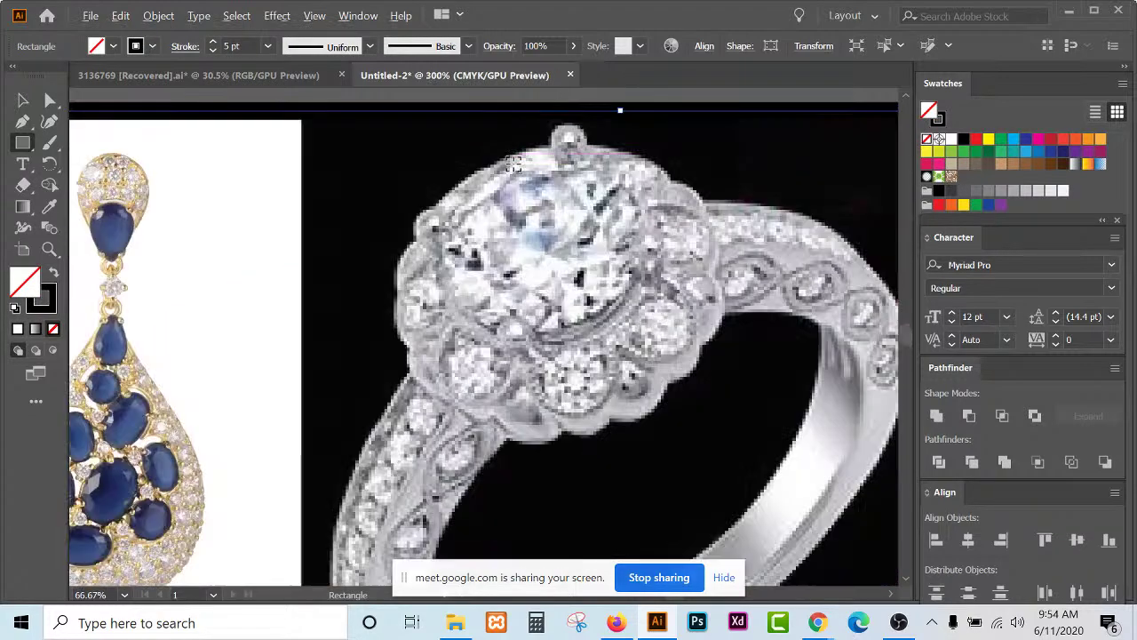
scroll(513, 164, down, 3)
Set the border rectangle's stroke colour to white and deselect it.
click(150, 46)
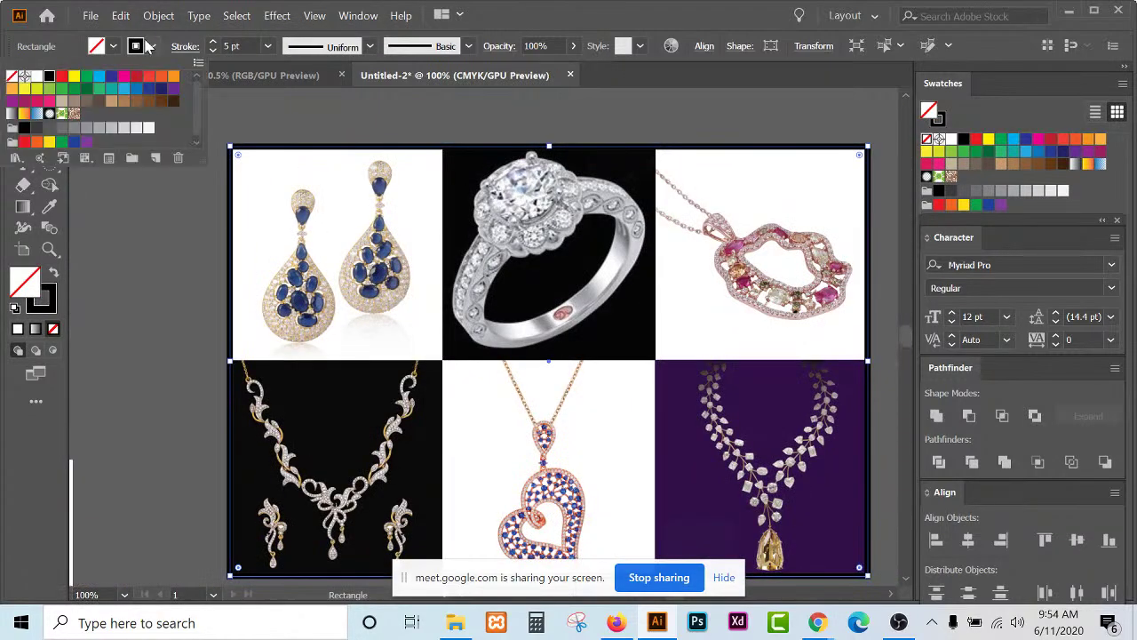
click(37, 77)
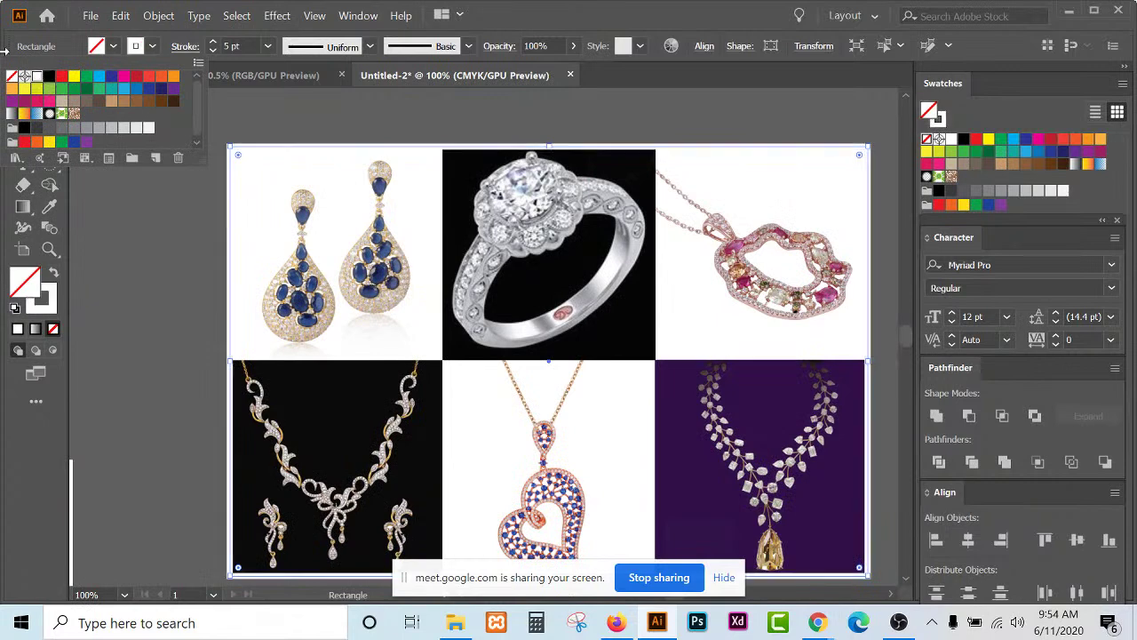
click(31, 37)
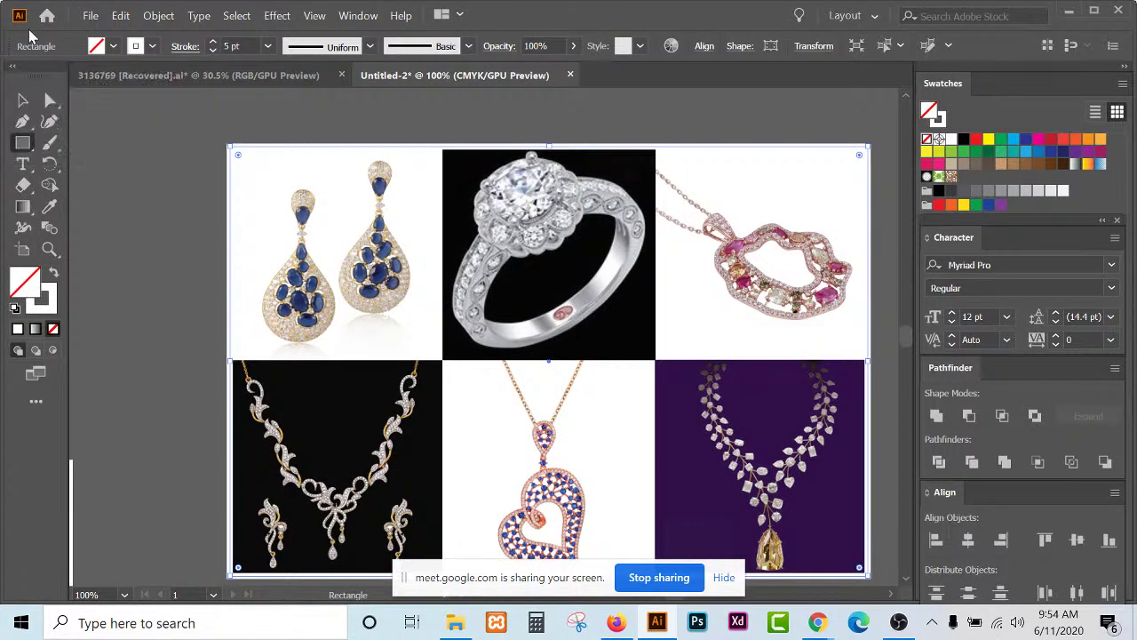
click(24, 101)
click(138, 201)
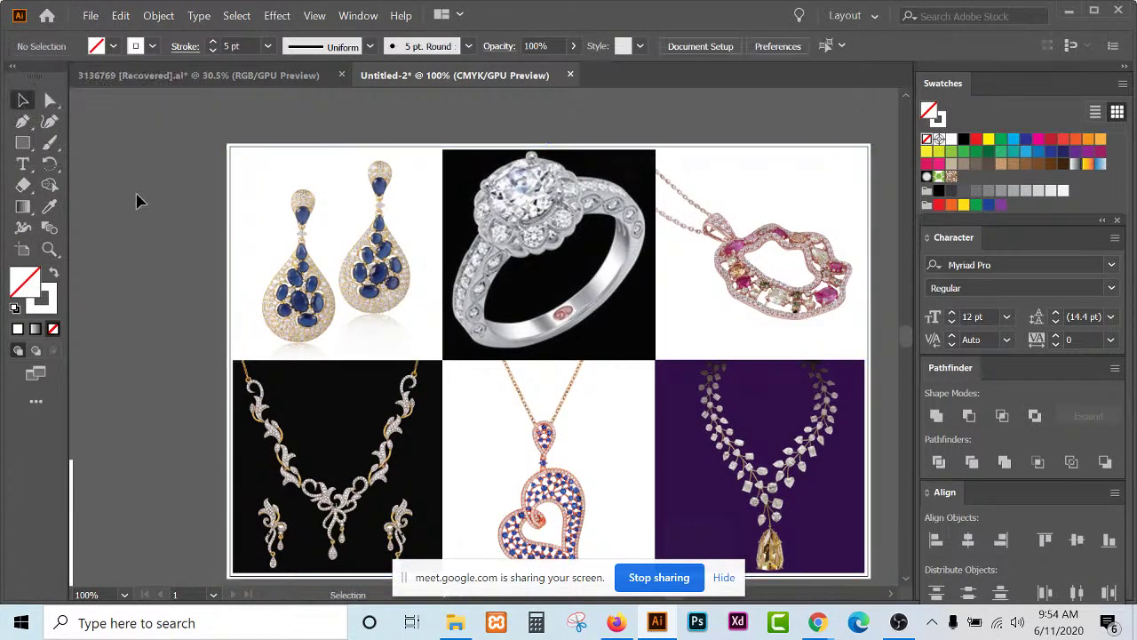
scroll(579, 145, up, 3)
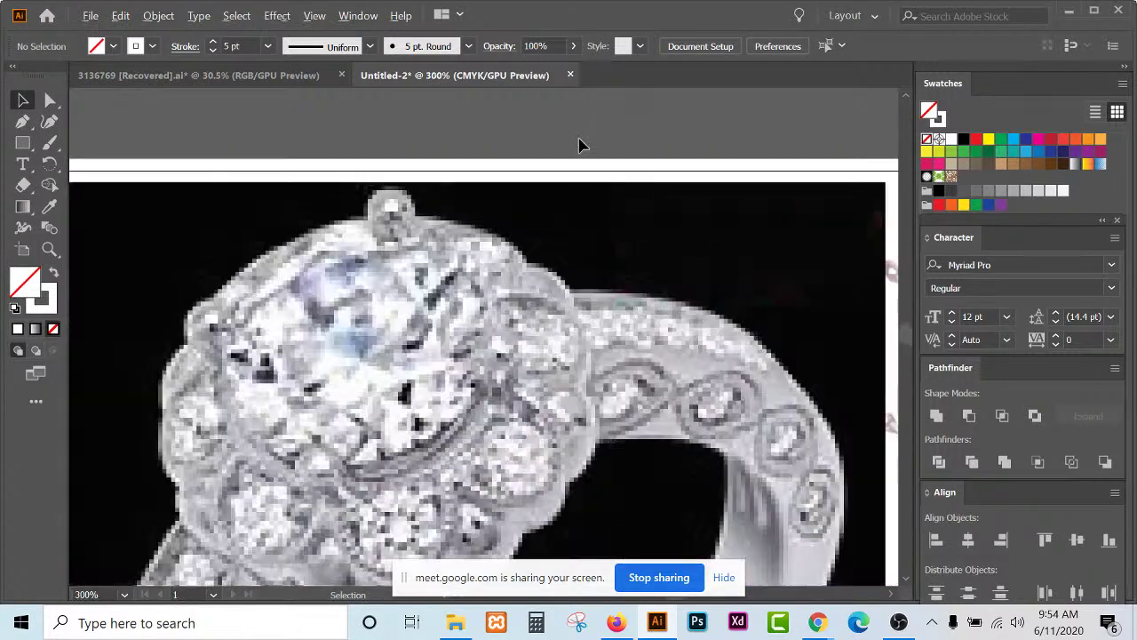
scroll(579, 145, down, 3)
scroll(579, 144, down, 2)
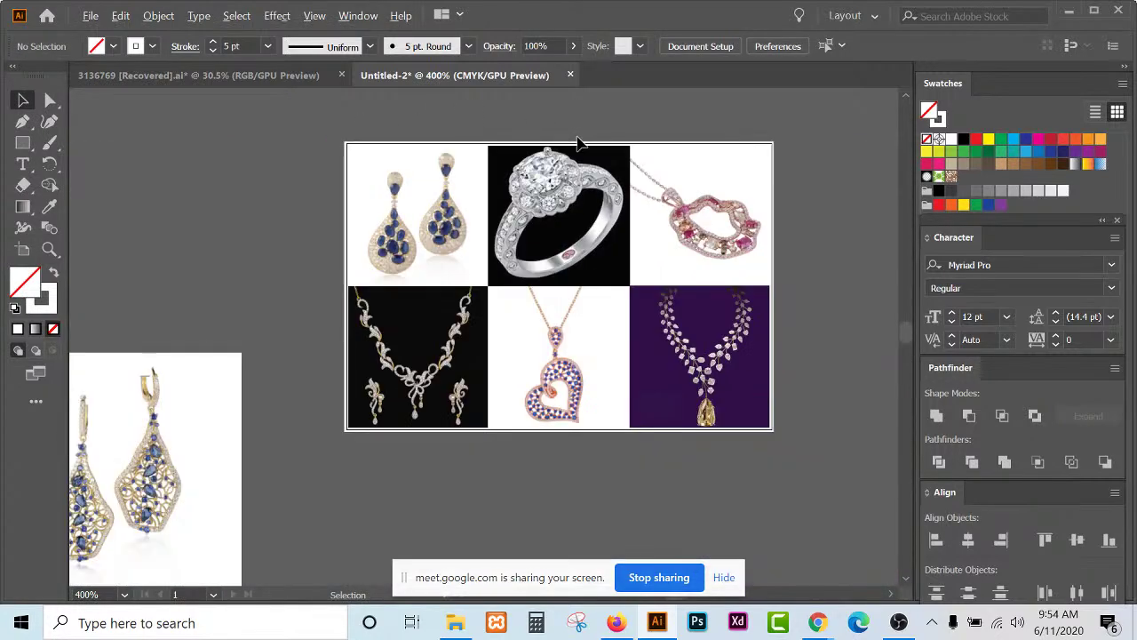
scroll(794, 447, up, 6)
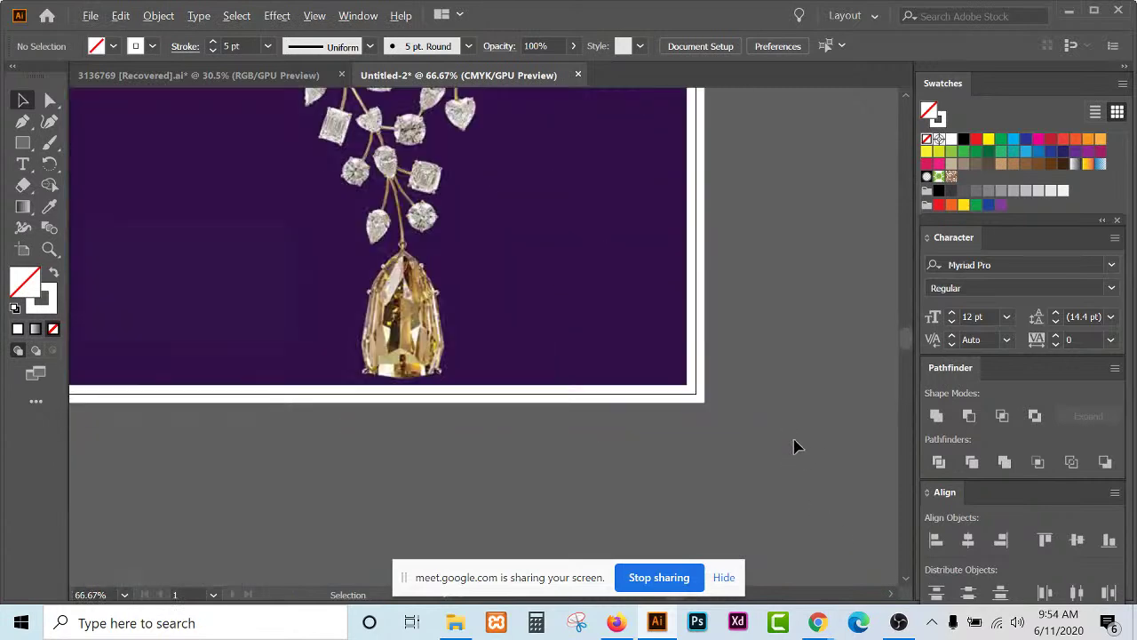
scroll(762, 418, down, 6)
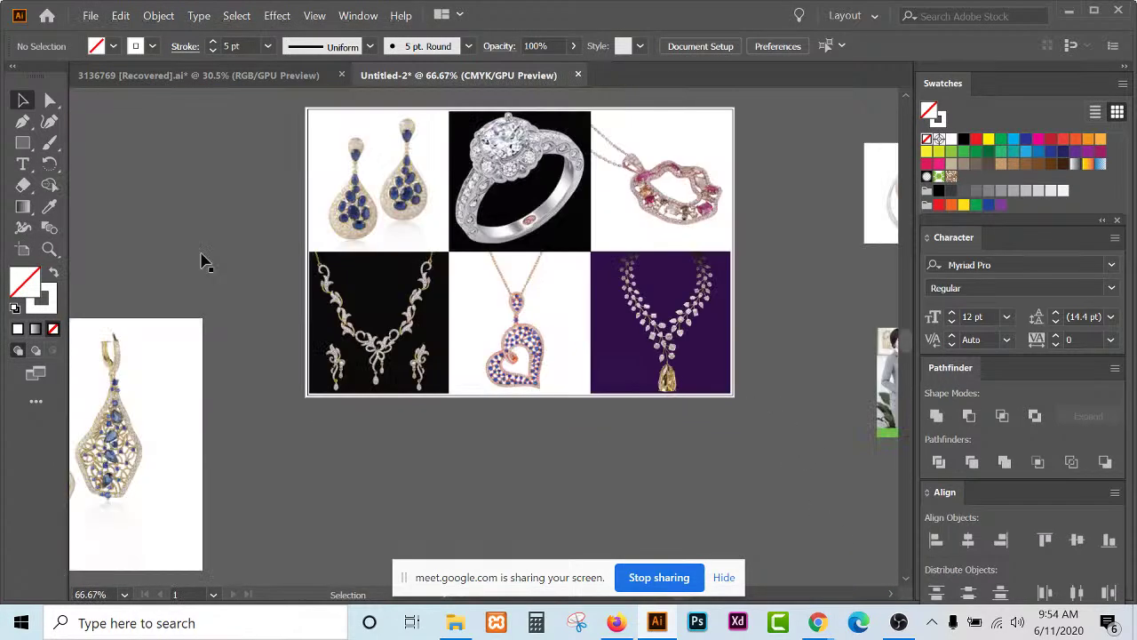
Start saving the document and create a new folder inside the Logo Design folder.
click(90, 15)
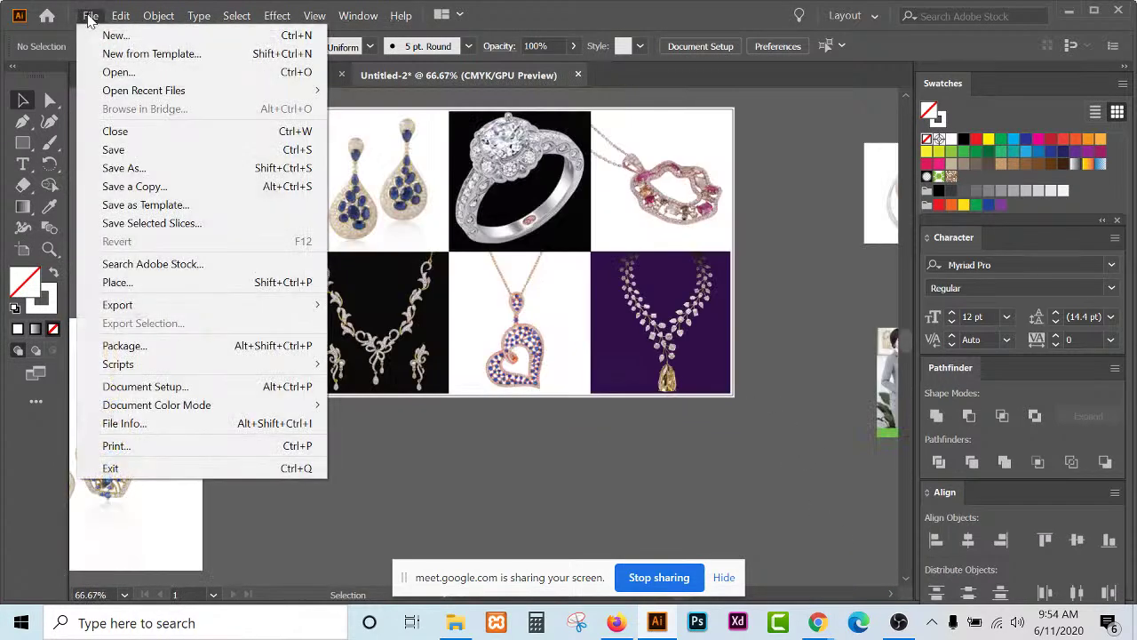
click(127, 154)
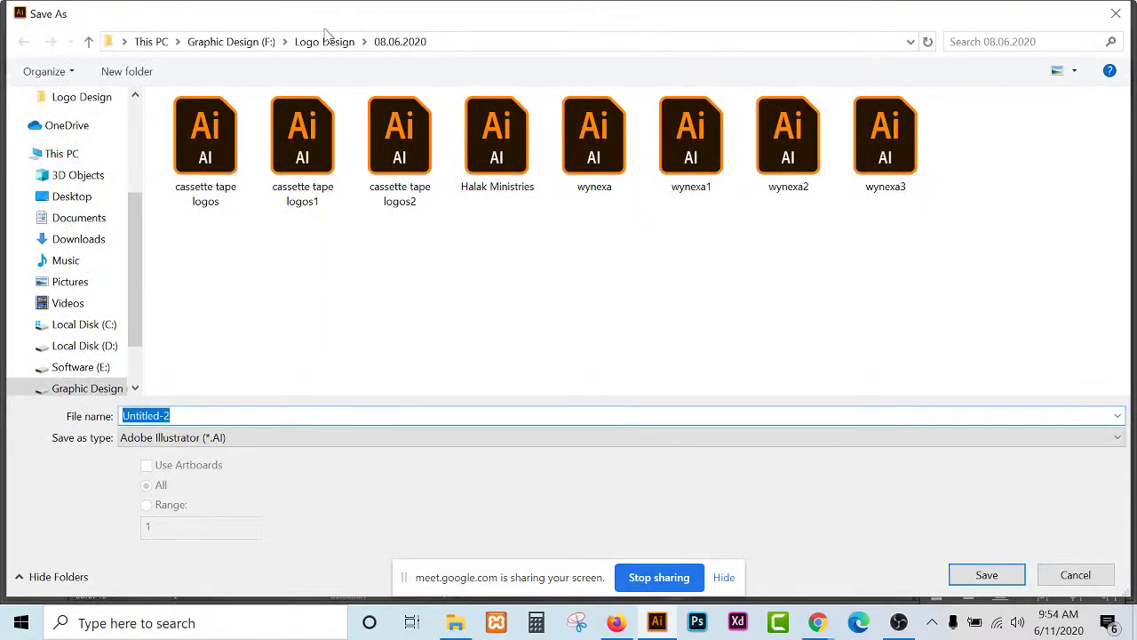
click(324, 46)
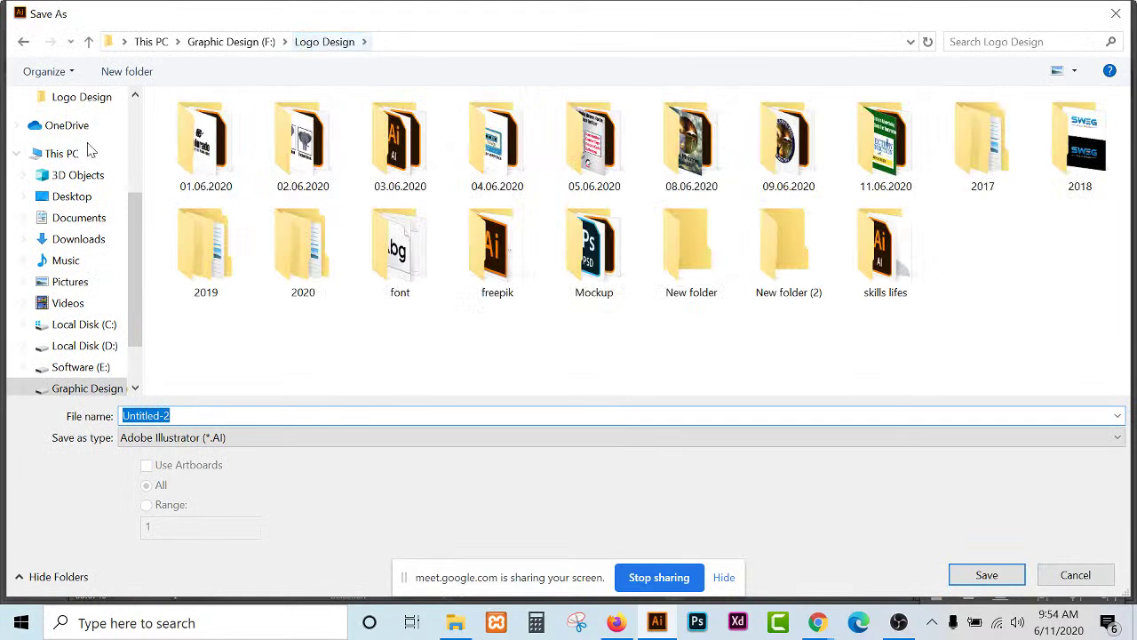
click(142, 72)
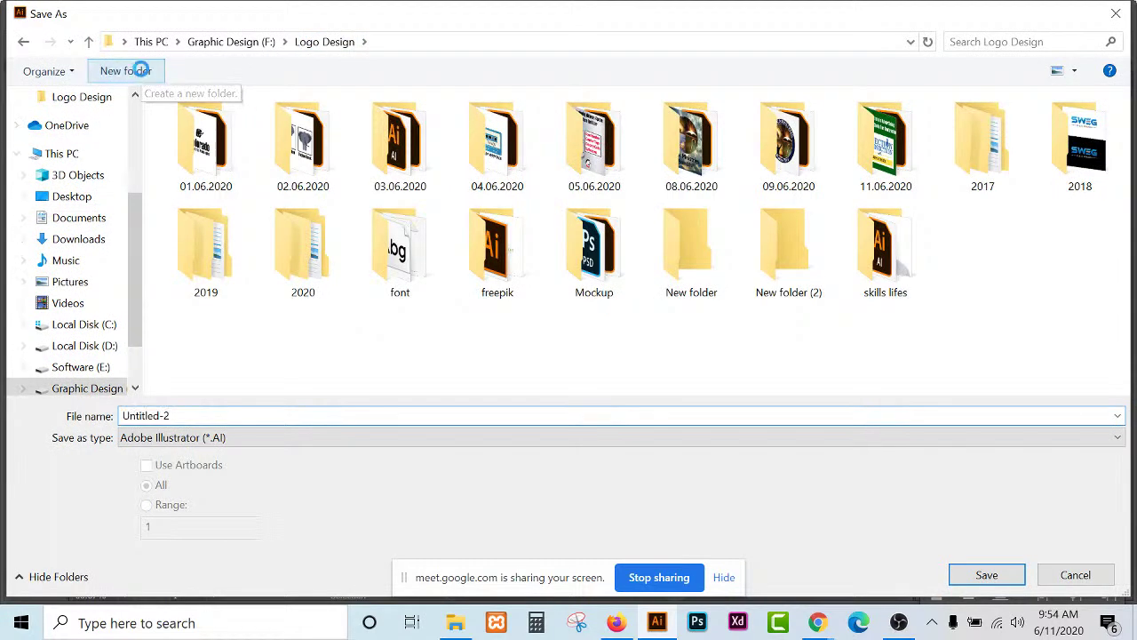
Try to name the new folder 11.06.2020, and decline merging it with the existing folder of that name.
text(11)
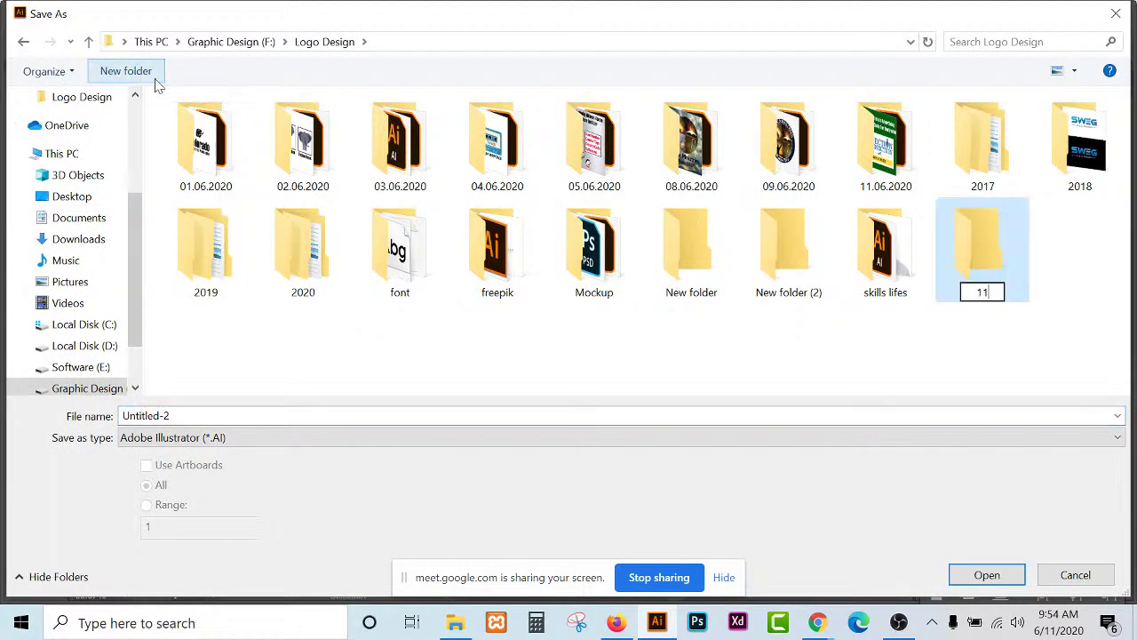
text(.0)
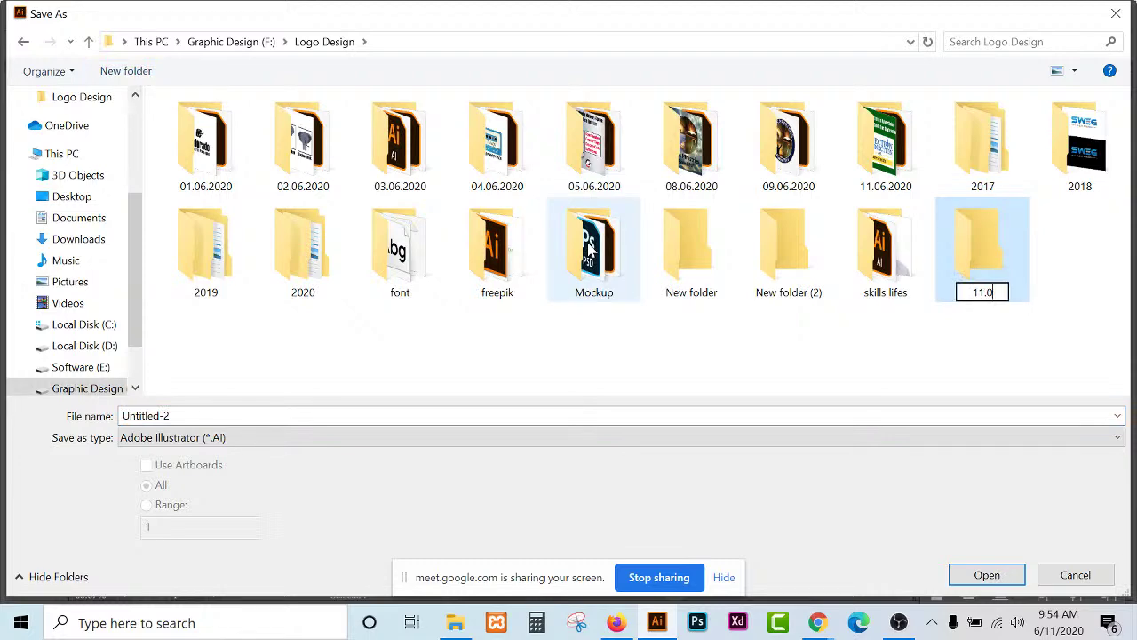
text(6.2020)
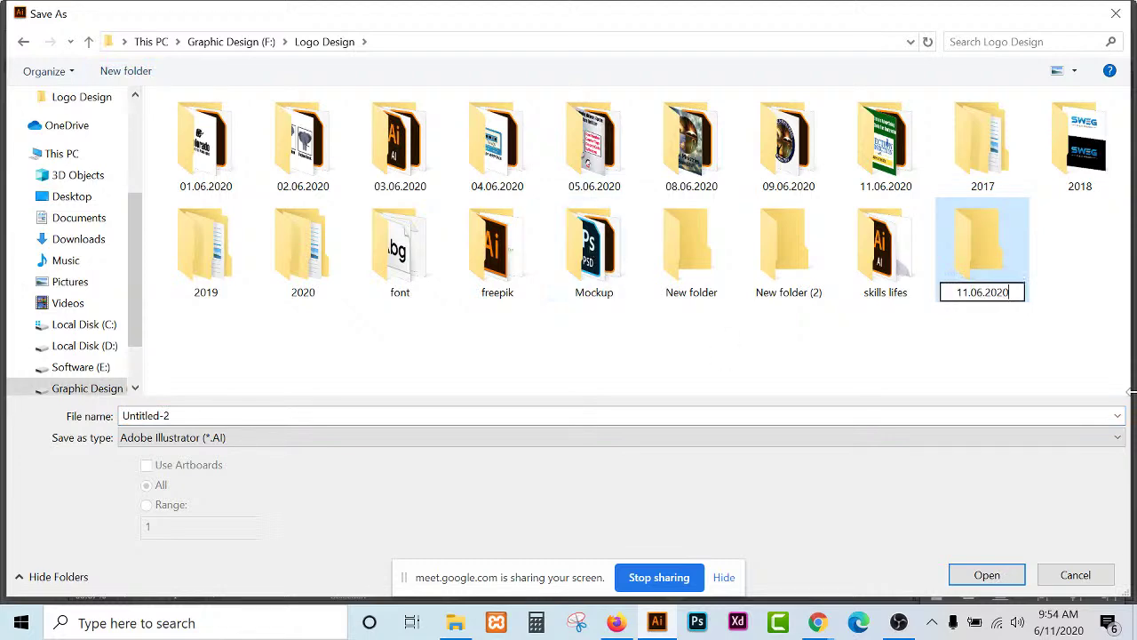
key(Return)
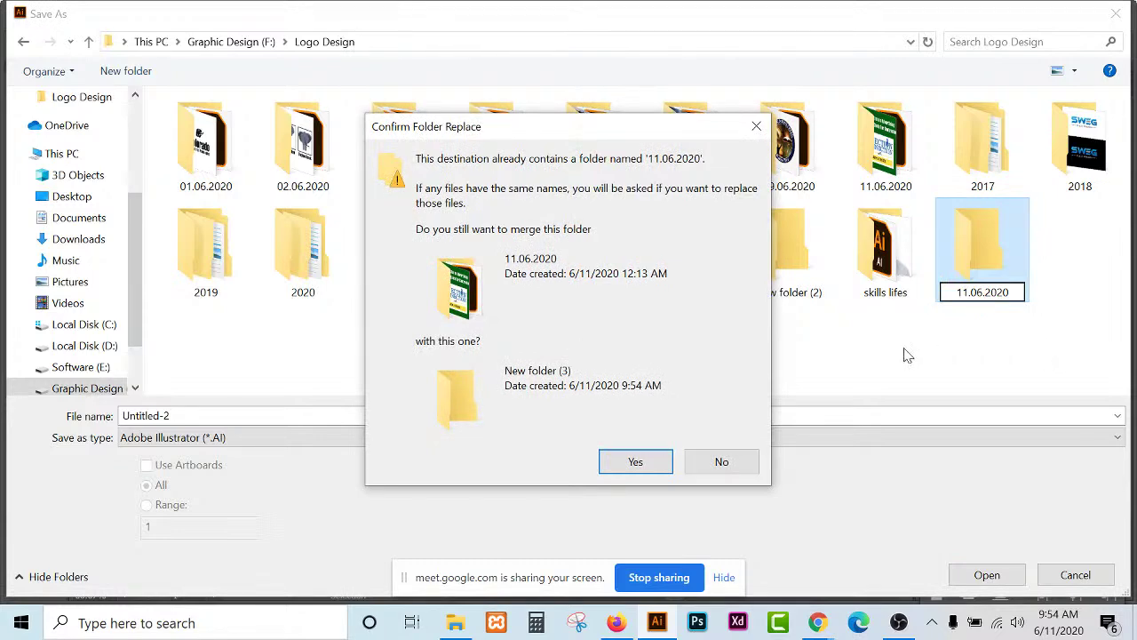
click(722, 463)
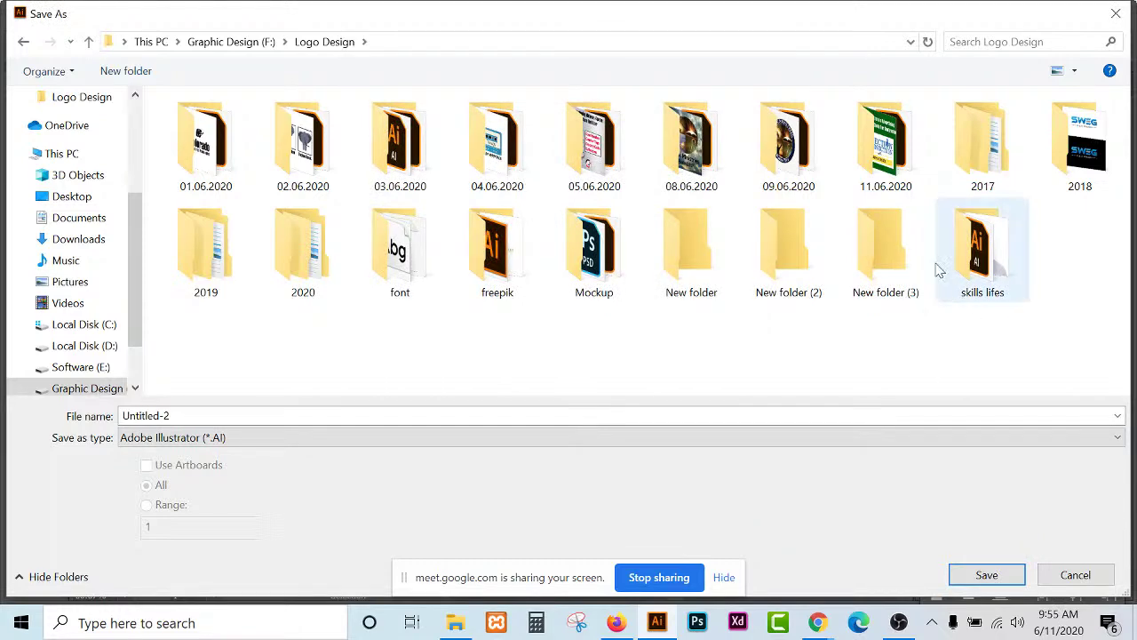
Rename the existing 11.06.2020 folder as 10.06.2020.
click(891, 191)
right_click(855, 142)
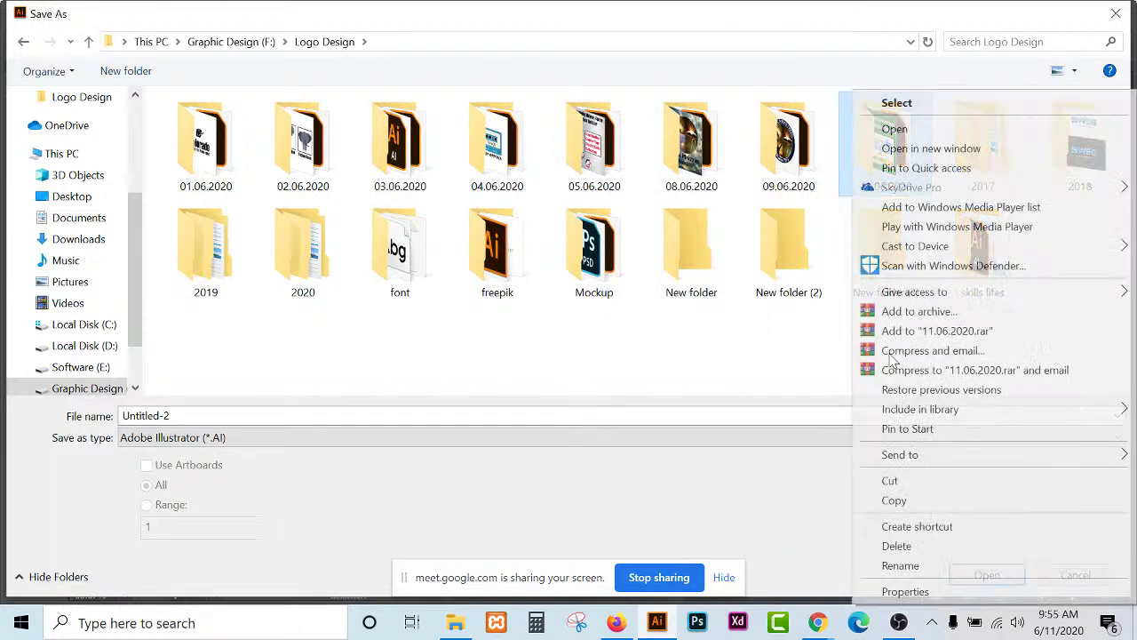
click(933, 570)
click(862, 185)
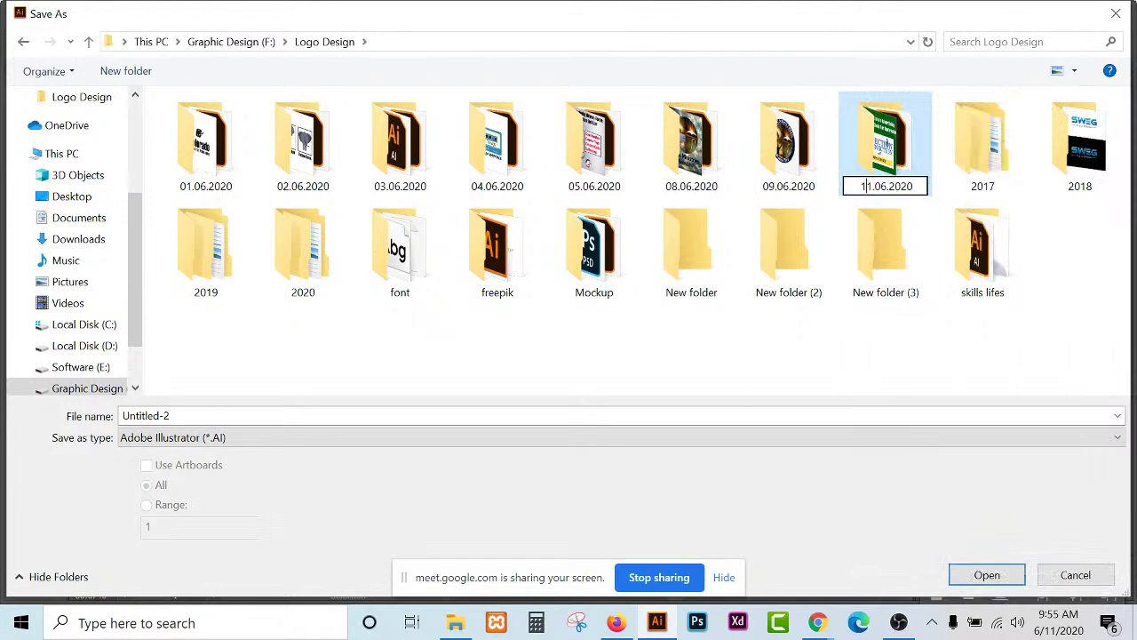
key(Delete)
text(0)
click(839, 366)
Rename New folder (3) as 11.06.2020.
right_click(883, 292)
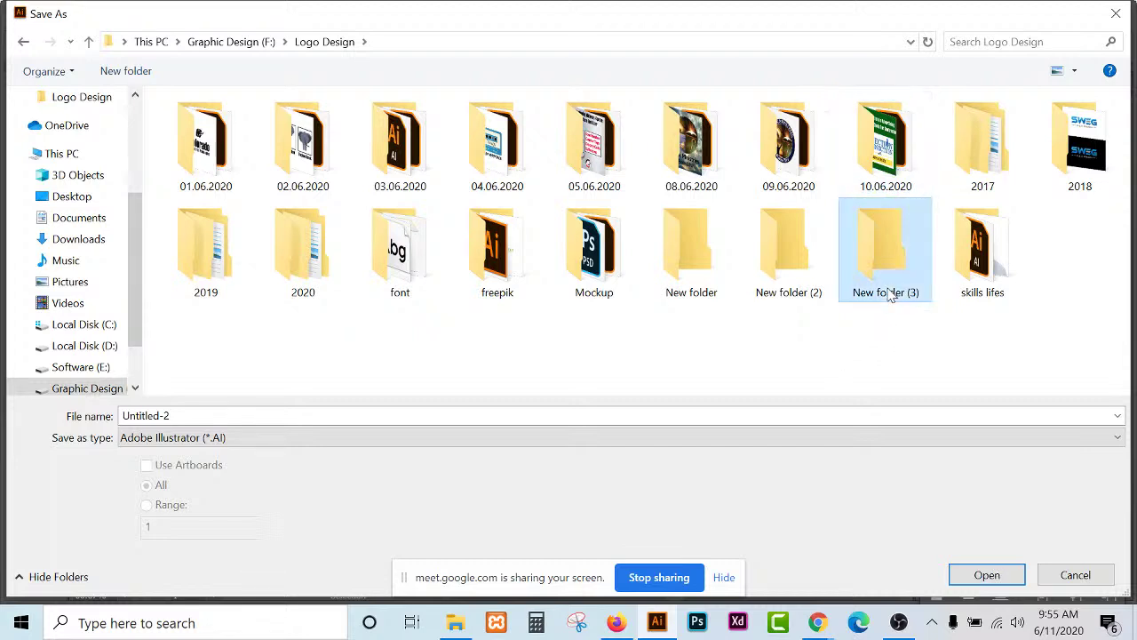
click(909, 565)
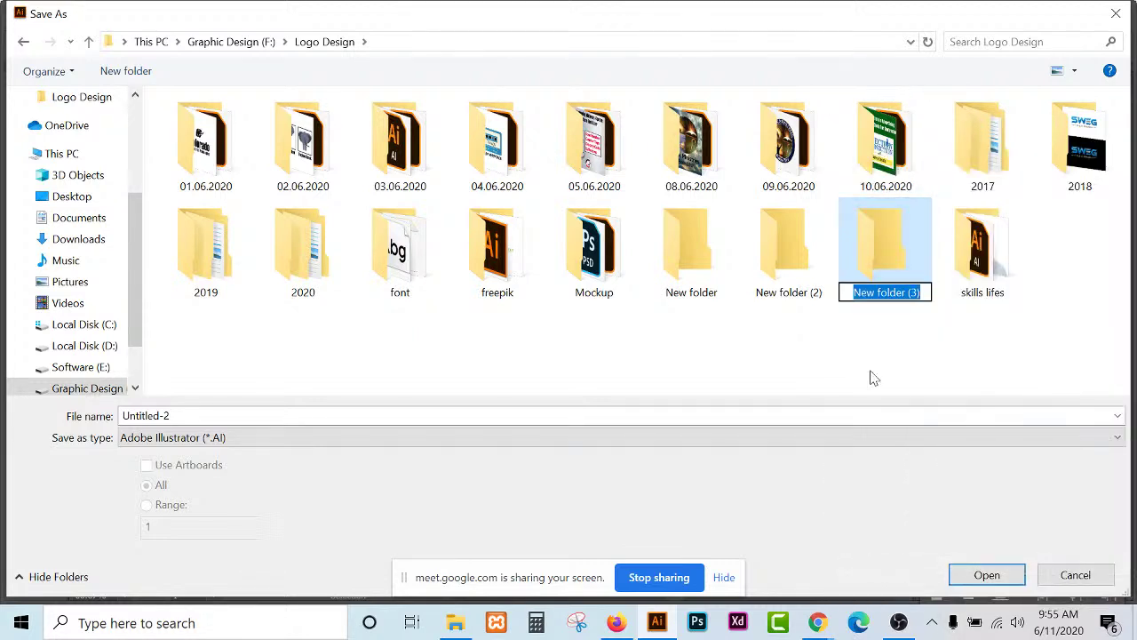
text(11.)
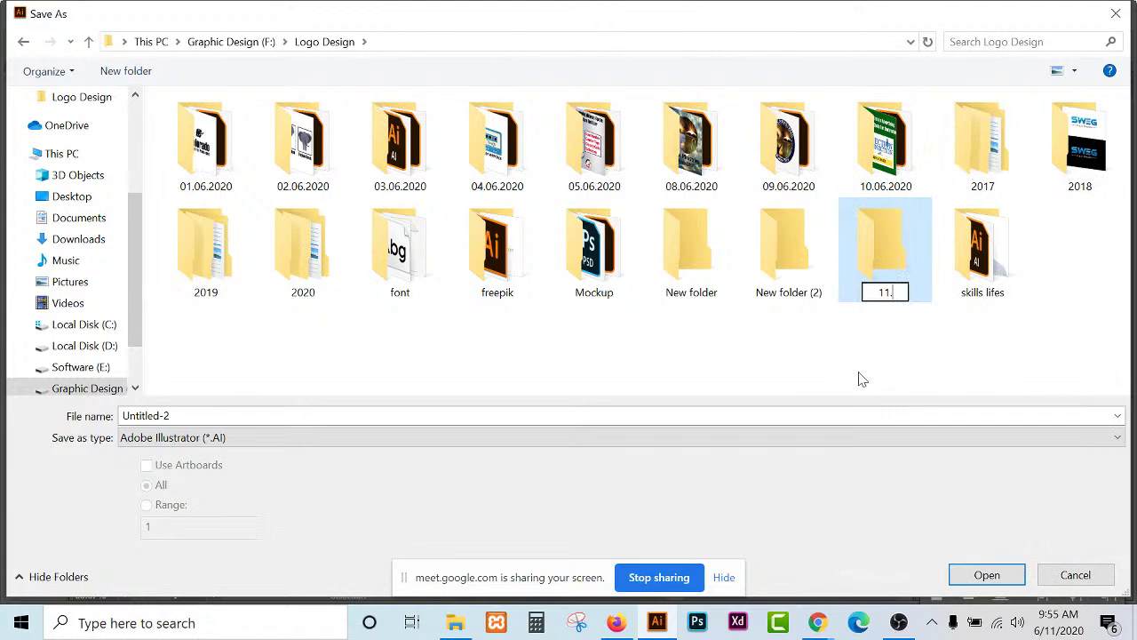
text(0)
click(858, 380)
click(1006, 151)
right_click(1006, 151)
click(932, 564)
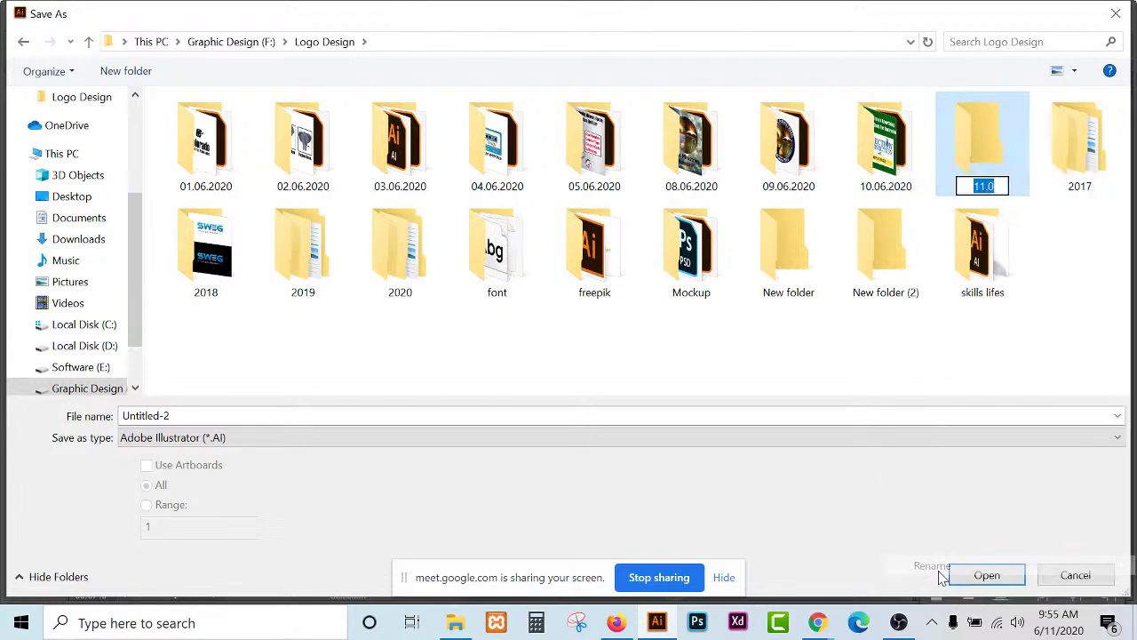
click(986, 186)
text(6.2020)
key(Return)
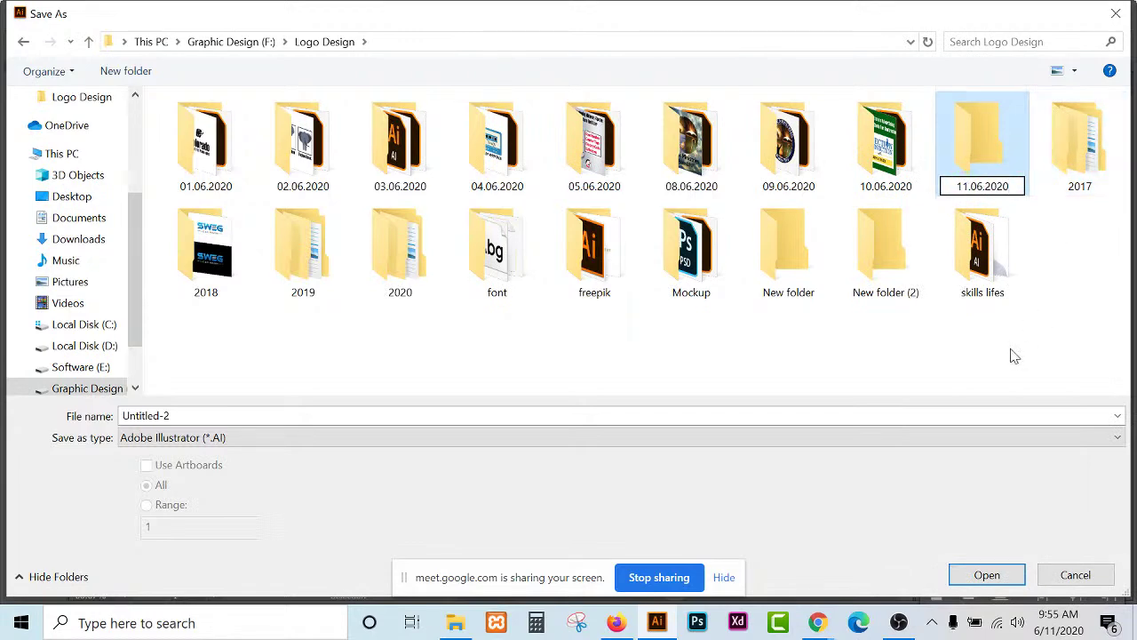
Save the collage as the Adobe Illustrator file Untitled-2 in the 11.06.2020 folder, accepting the default Illustrator 2020 options.
double_click(966, 153)
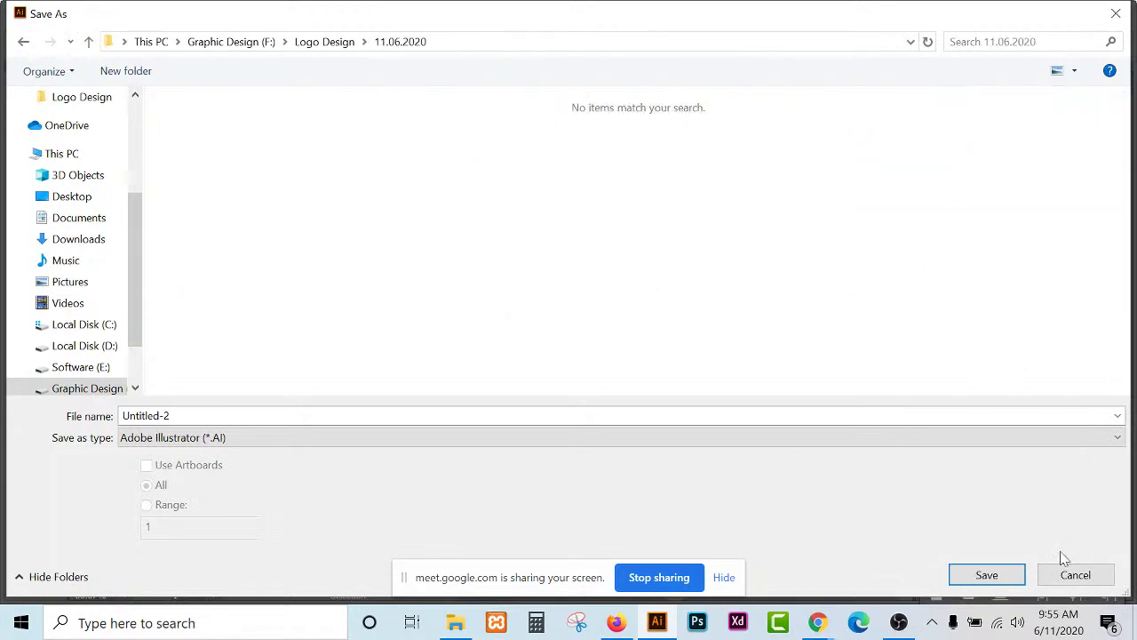
click(1007, 575)
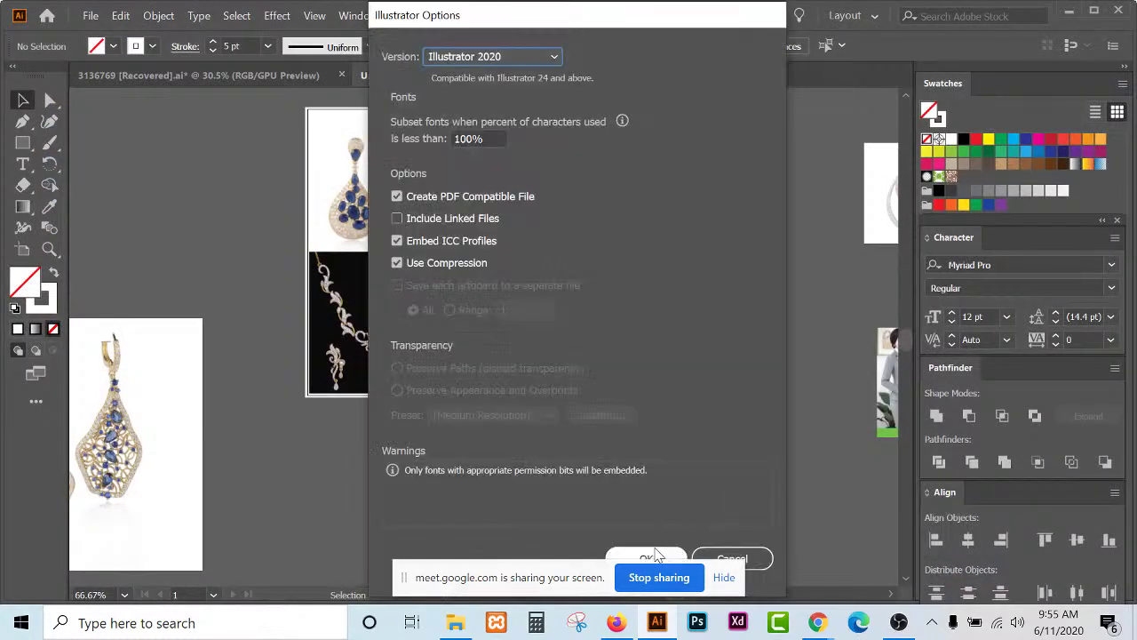
click(658, 551)
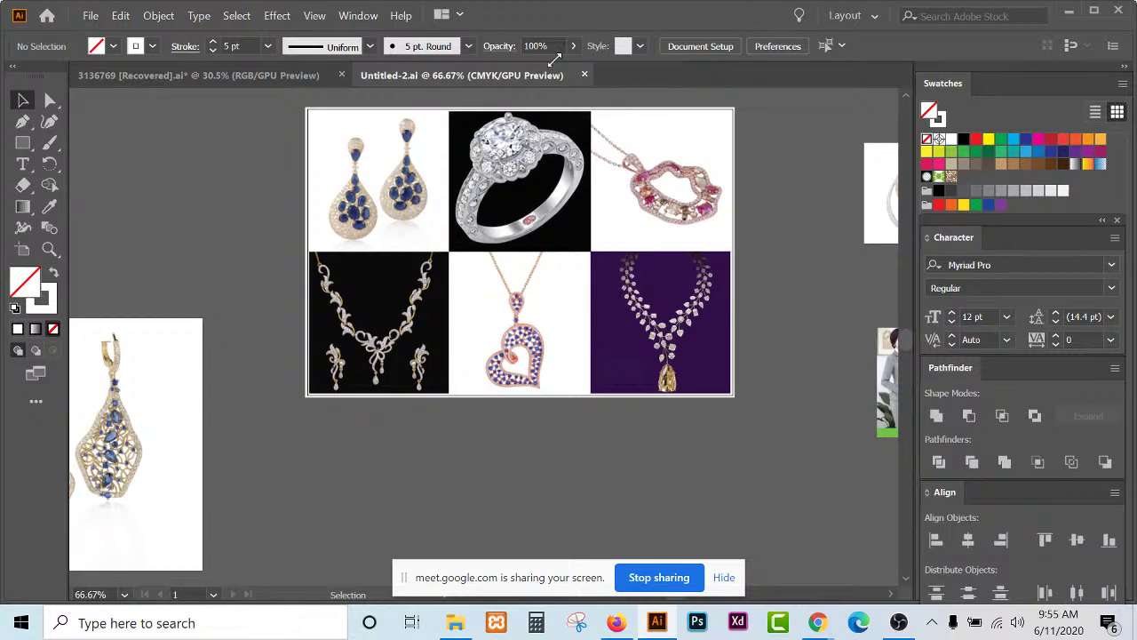
Examine the collage's JPEG preview, settings and file size in Save for Web, and close it without saving.
click(90, 15)
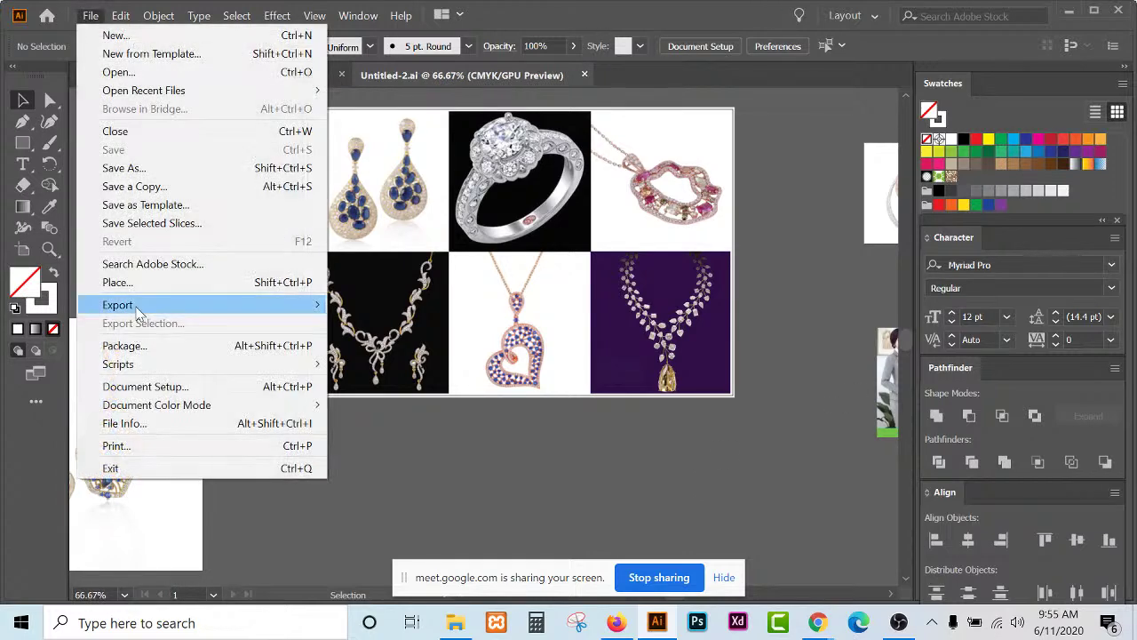
mouse_move(135, 308)
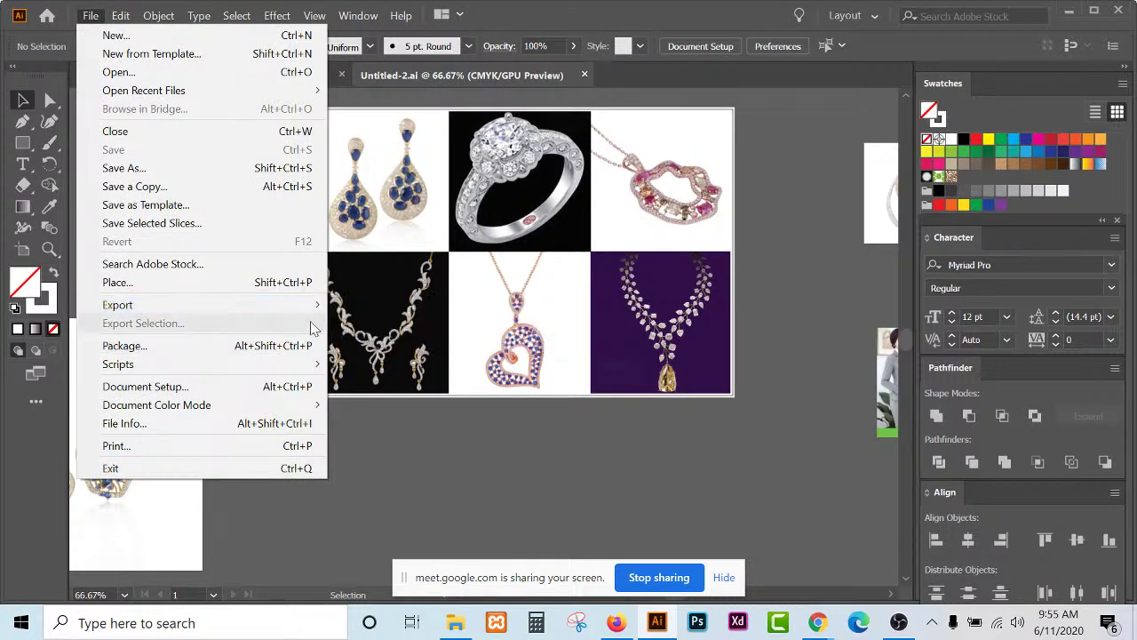
mouse_move(312, 307)
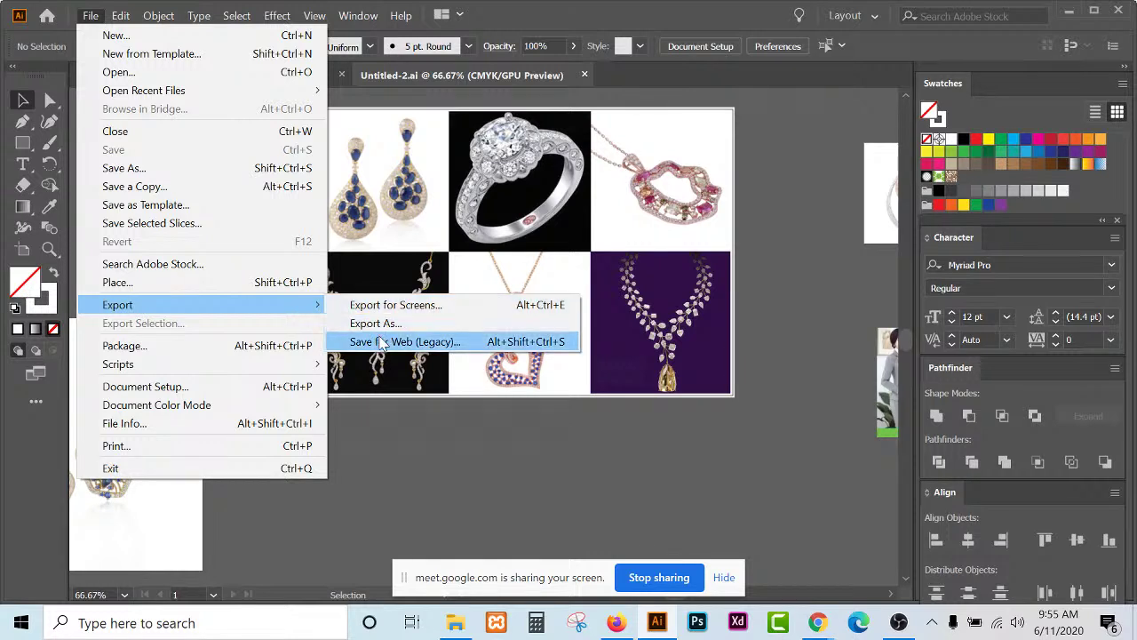
click(491, 347)
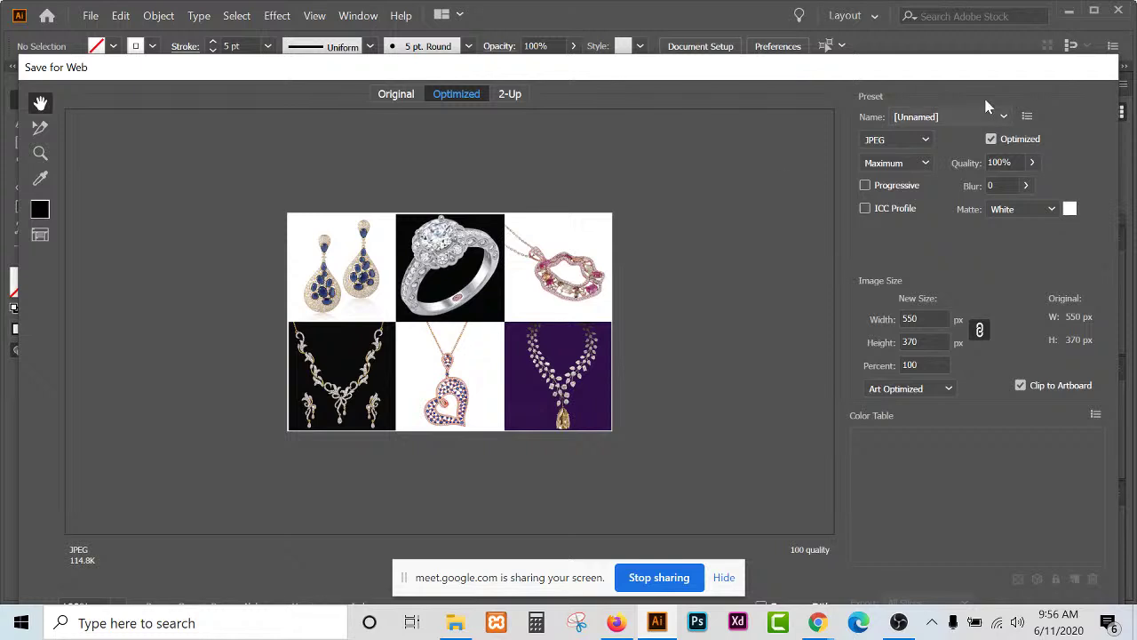
drag(848, 69, 847, 4)
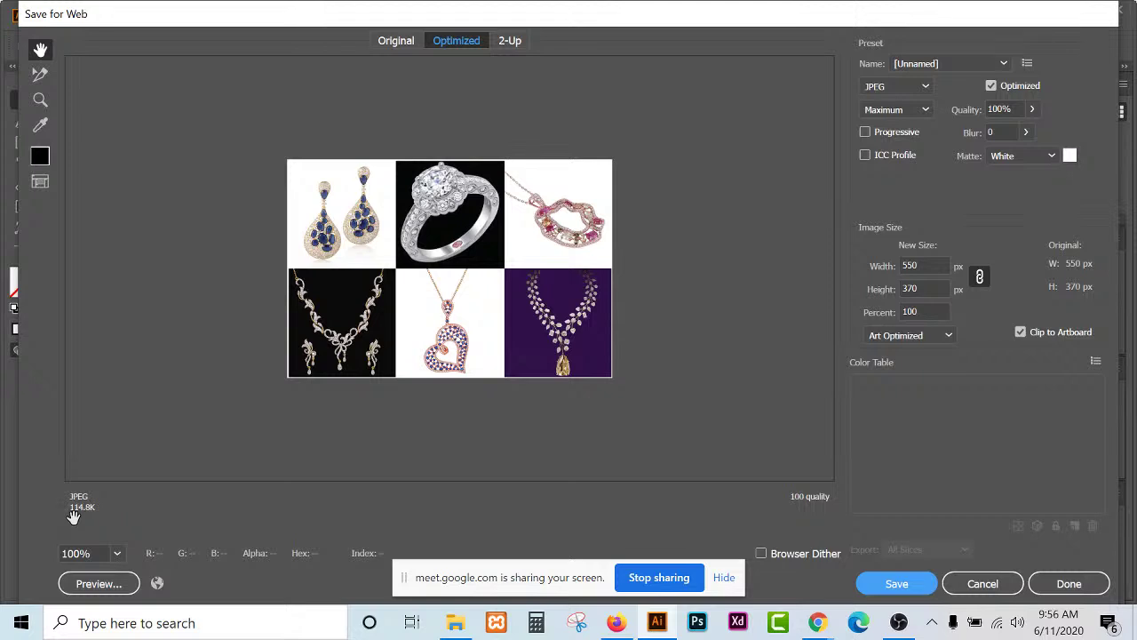
click(983, 582)
Start exporting the collage as the JPEG file Untitled-2 into the 11.06.2020 folder, without limiting it to the artboard.
click(91, 16)
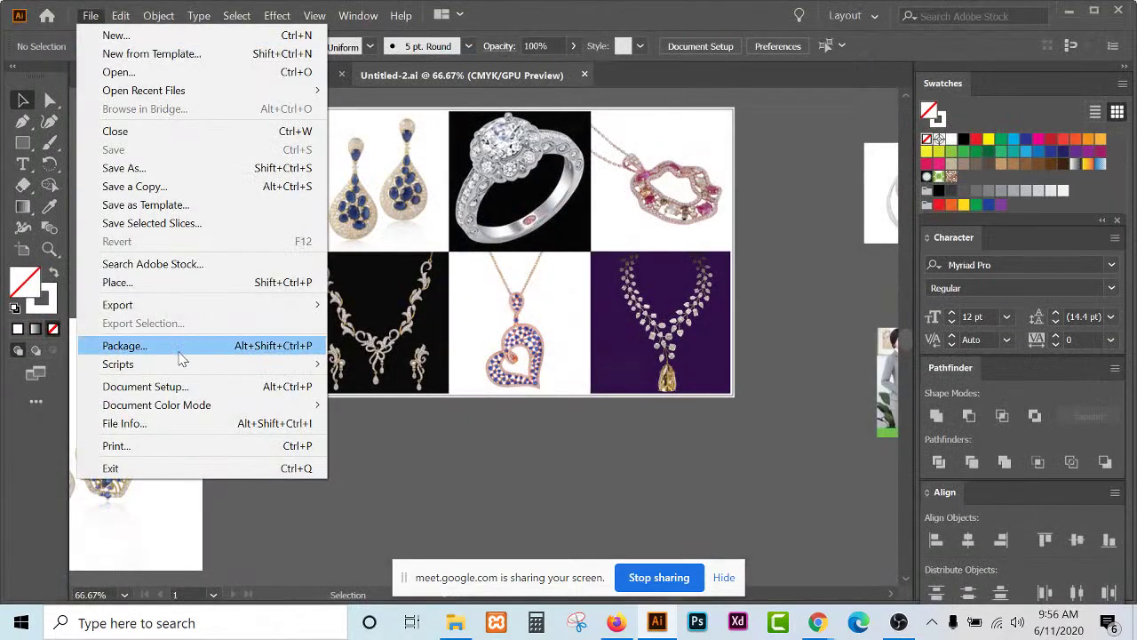
mouse_move(177, 306)
click(544, 325)
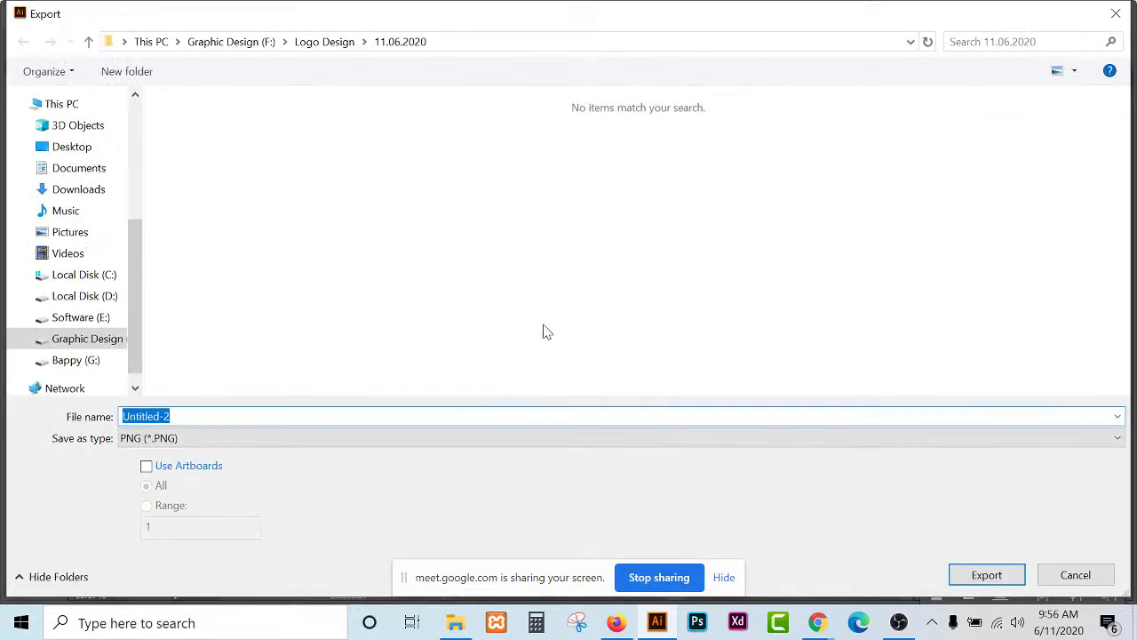
click(403, 441)
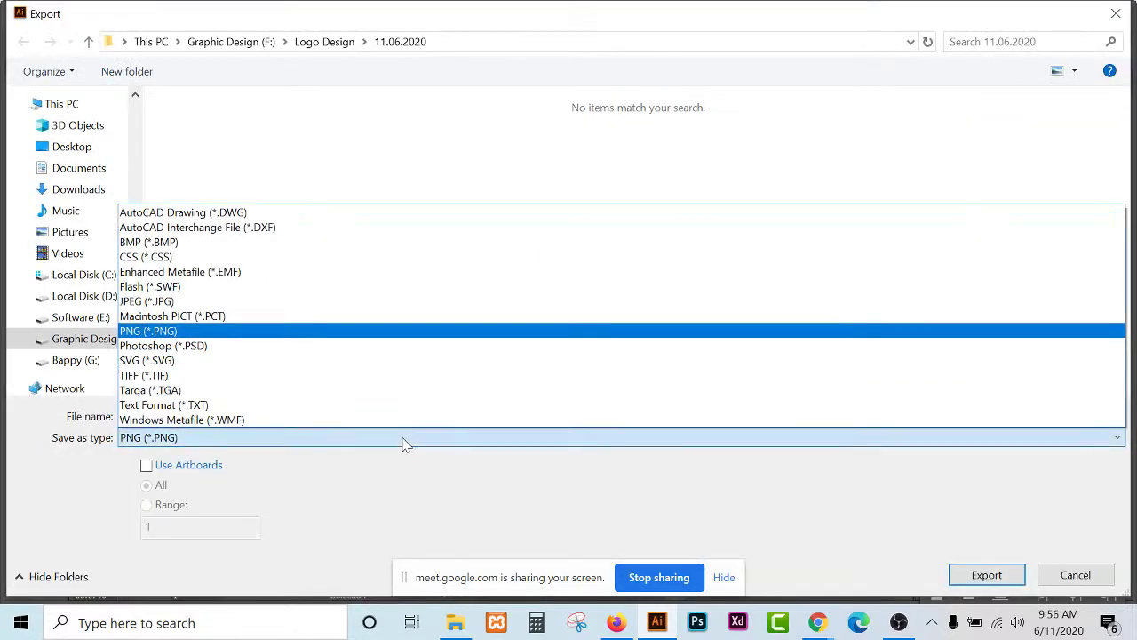
click(336, 302)
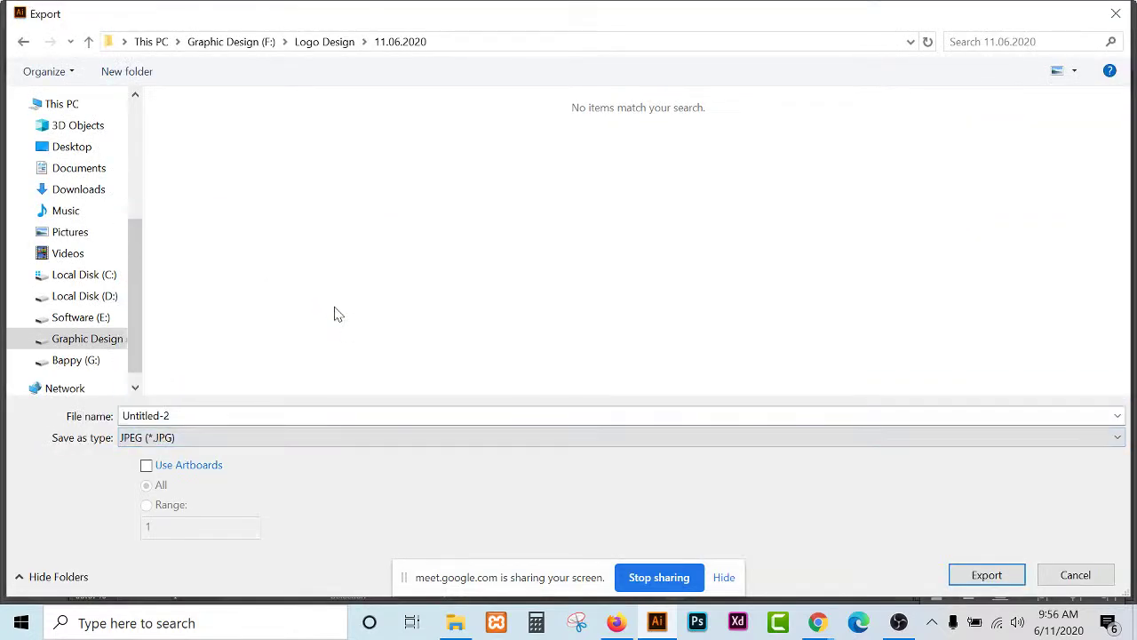
click(986, 576)
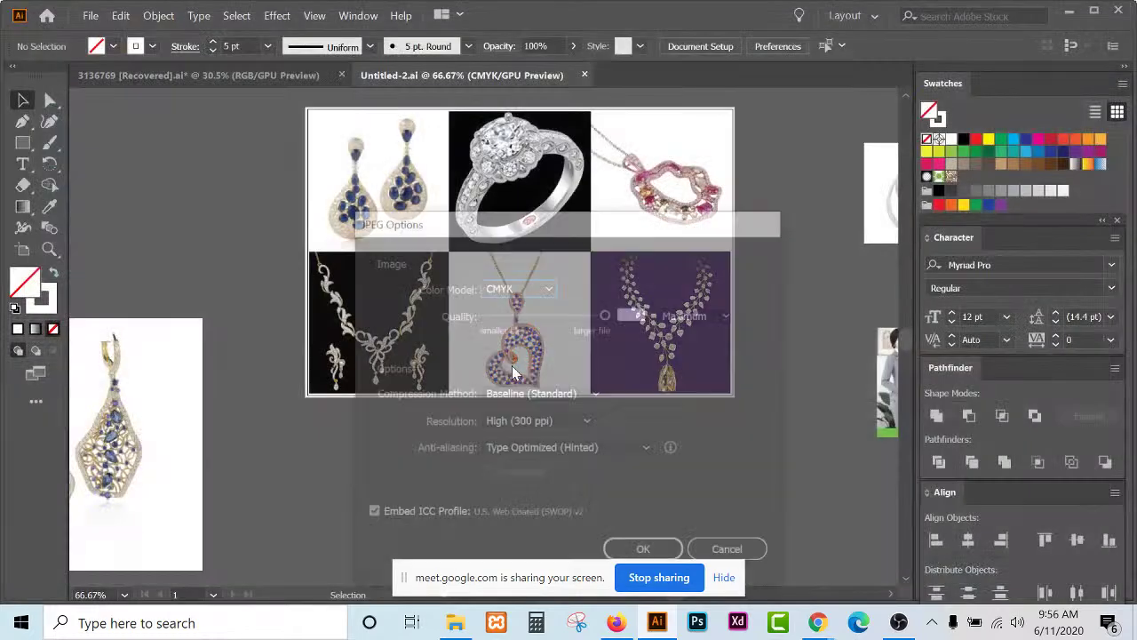
Set the JPEG color model to RGB, embed the sRGB ICC profile, and complete the export.
drag(671, 229, 673, 119)
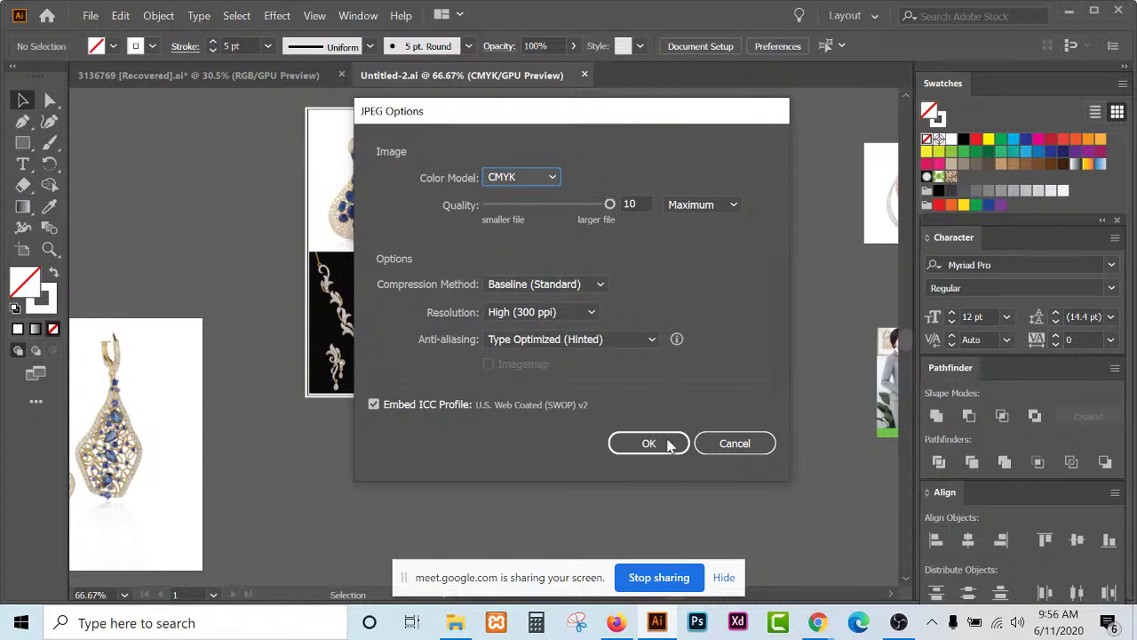
click(516, 177)
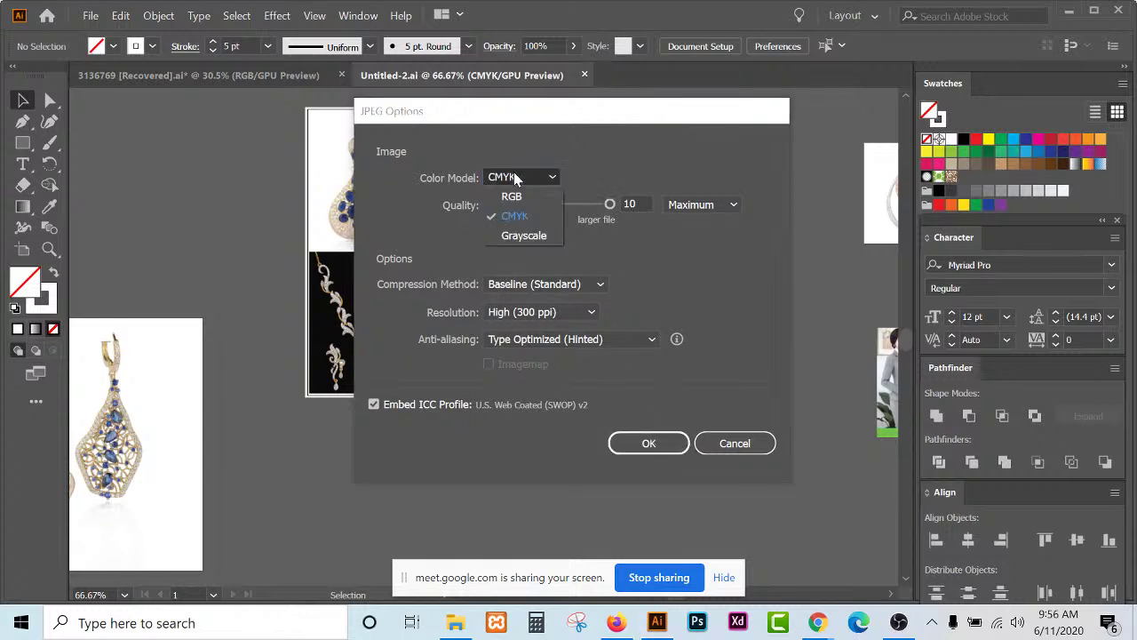
click(515, 196)
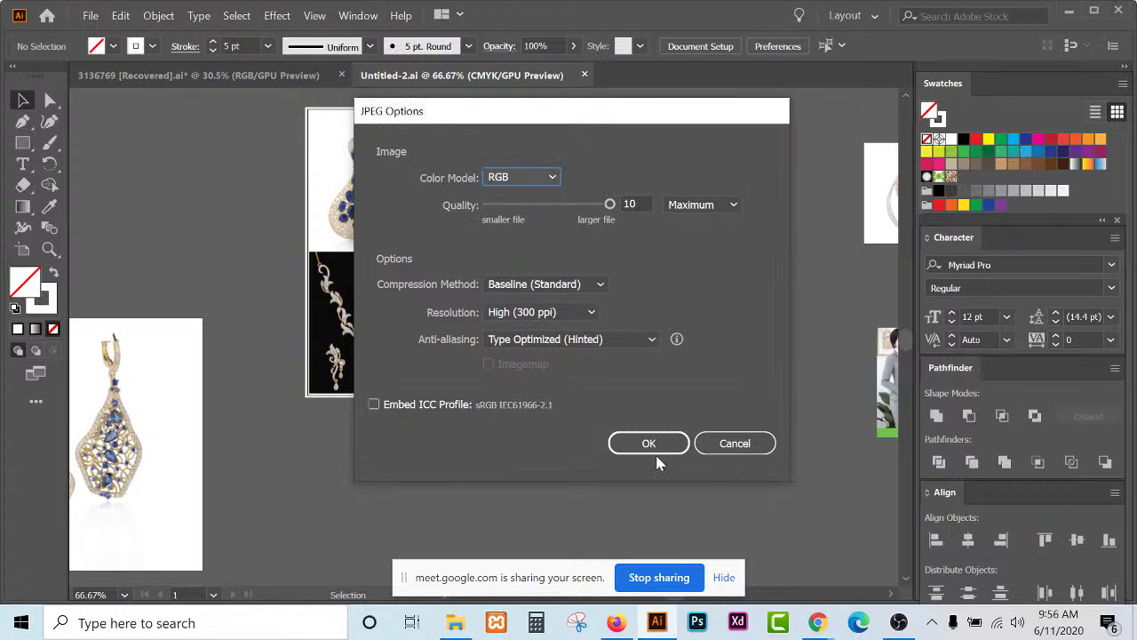
click(440, 402)
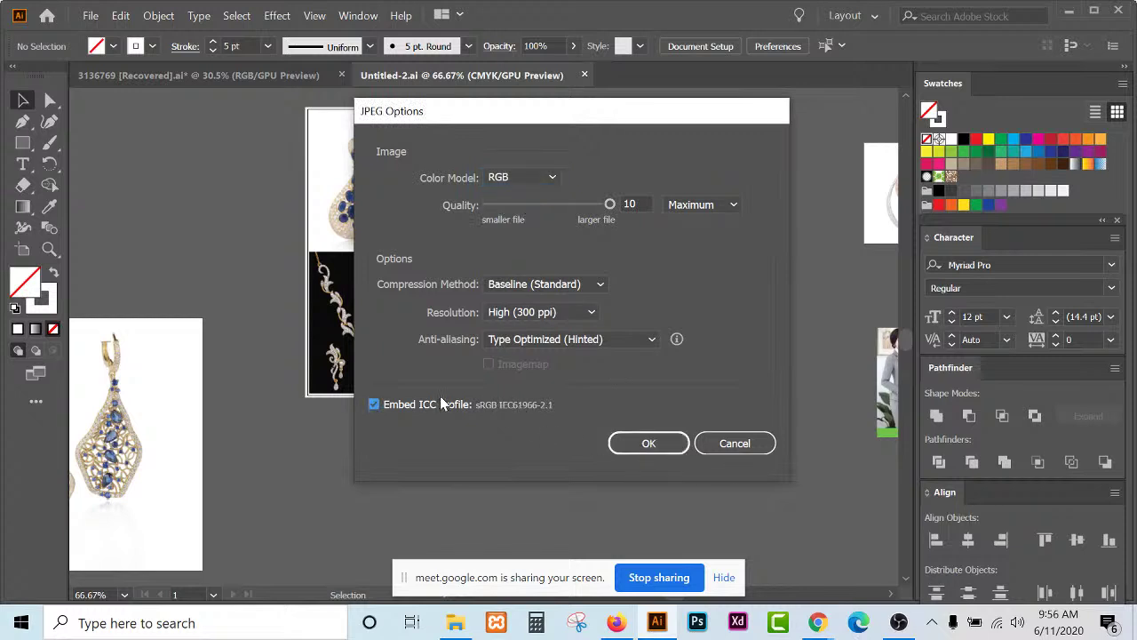
click(656, 438)
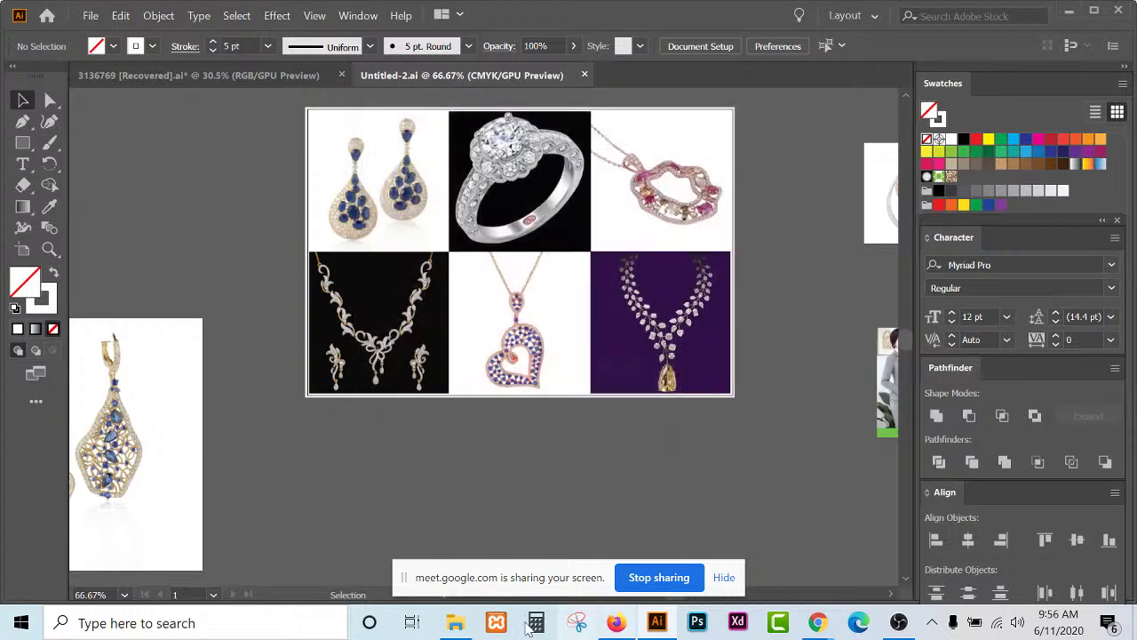
Switch to File Explorer and look up the exported file in the 11.06.2020 folder inside Logo Design on drive F:.
click(455, 624)
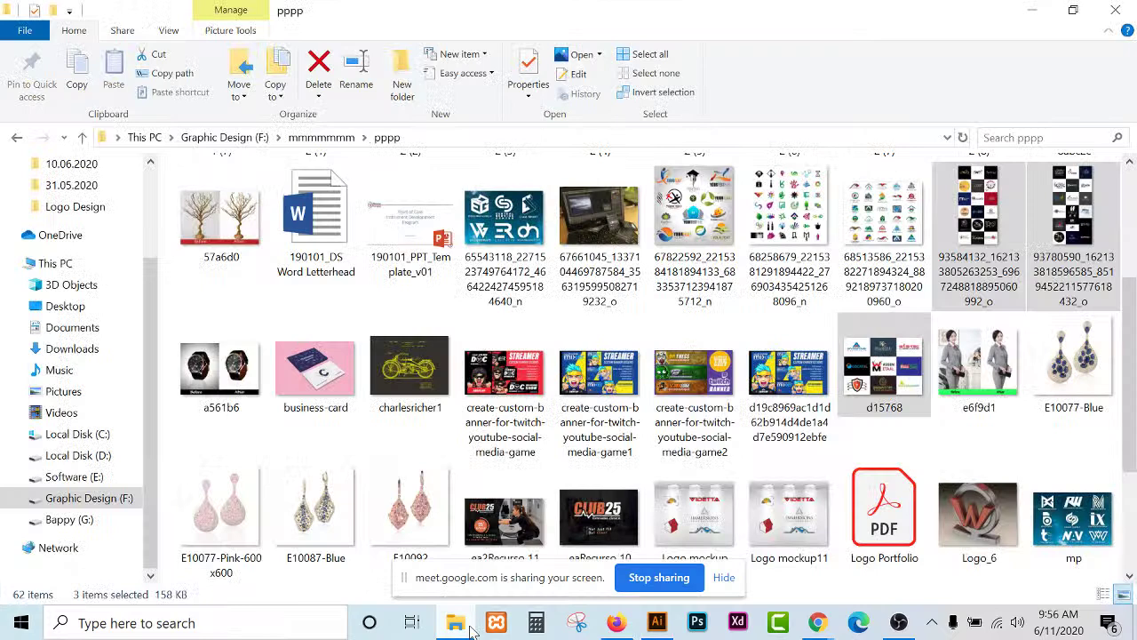
click(115, 495)
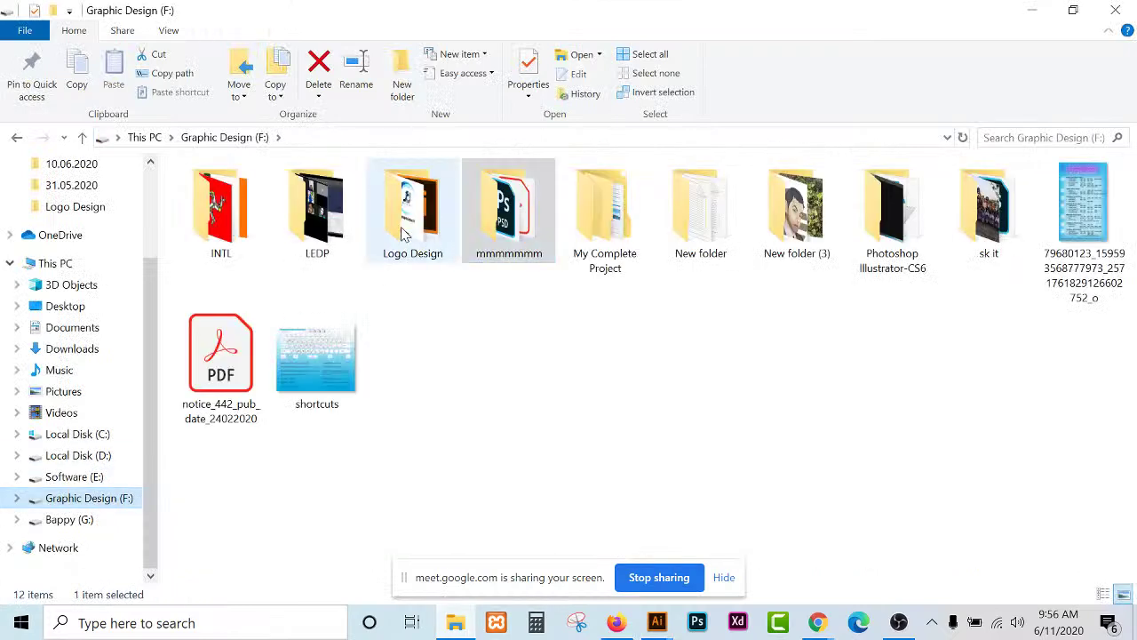
double_click(405, 233)
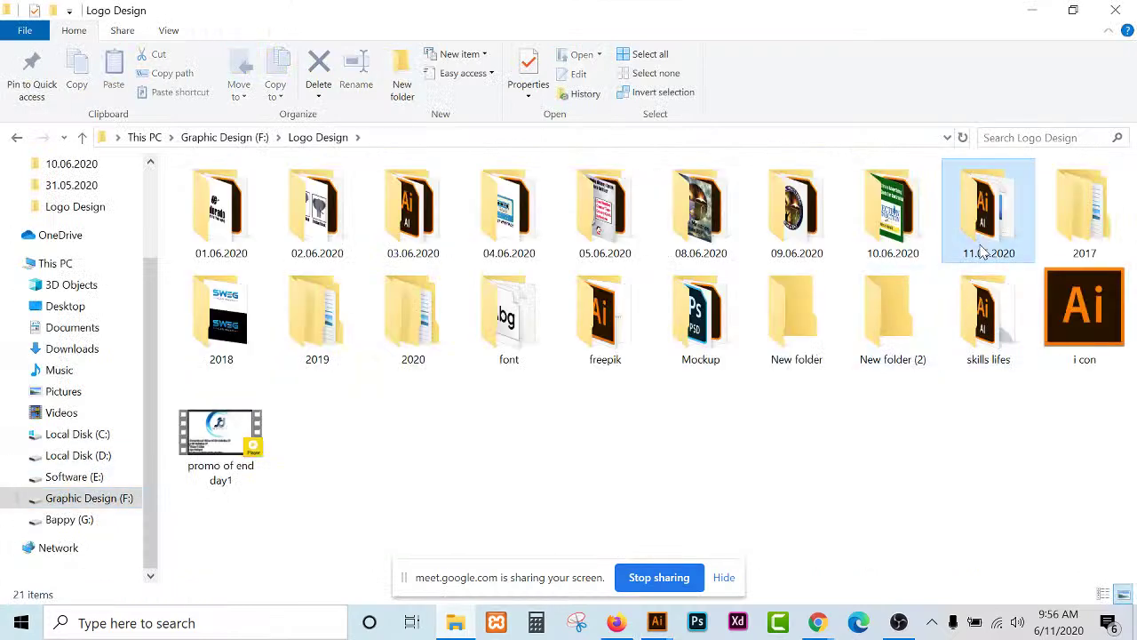
double_click(984, 253)
click(306, 216)
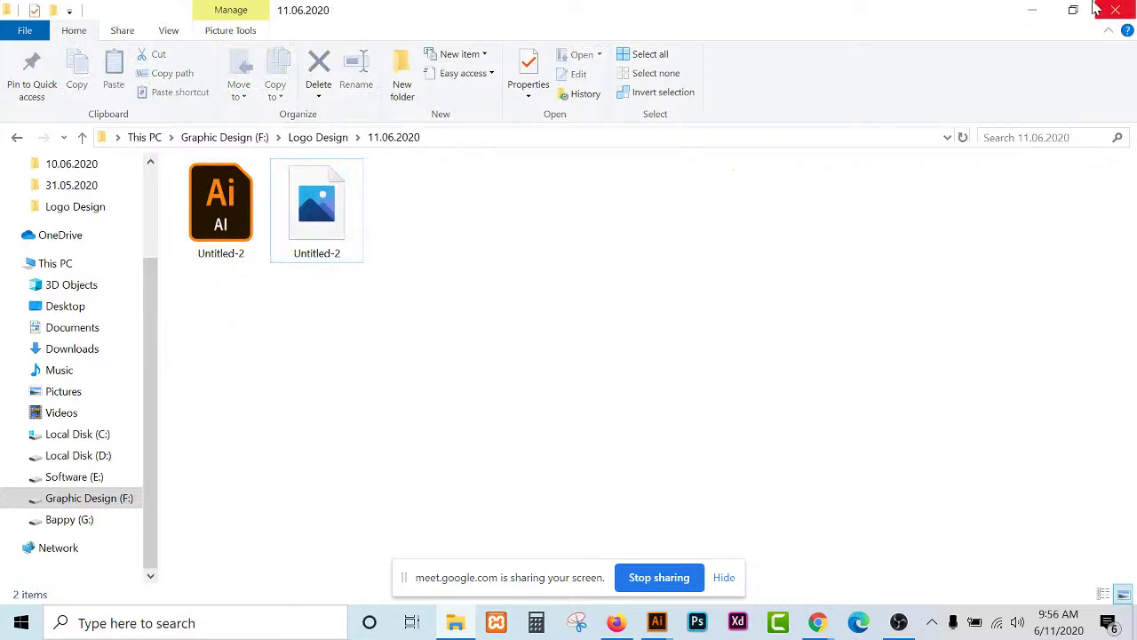
click(1031, 9)
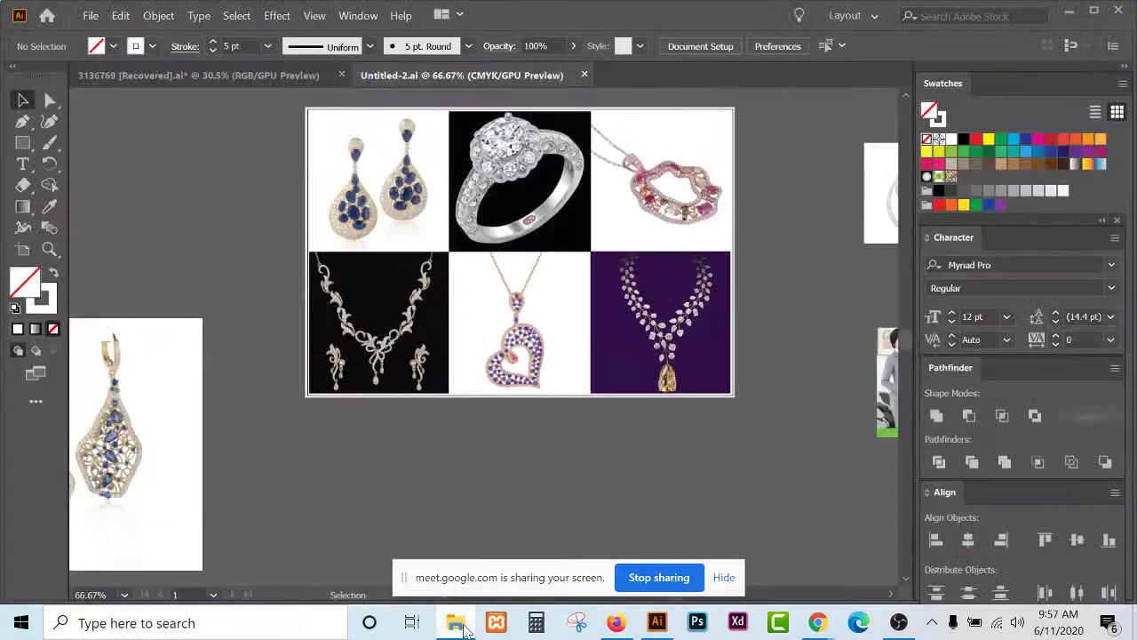
View the exported Untitled-2 JPEG in Photos from the 11.06.2020 folder, and close it.
click(462, 623)
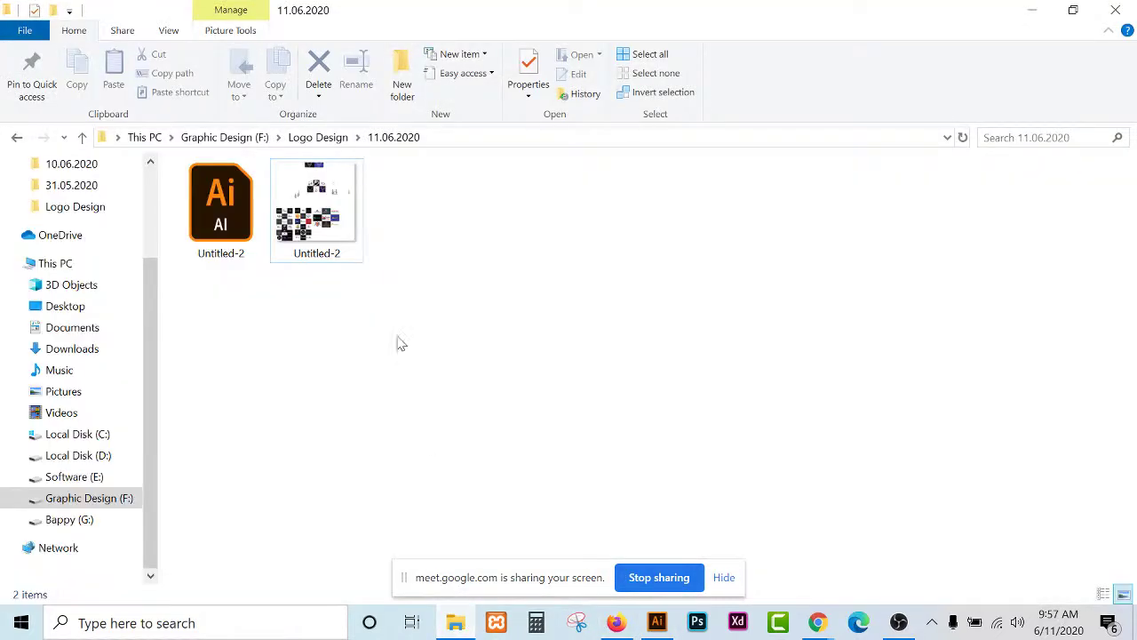
click(316, 202)
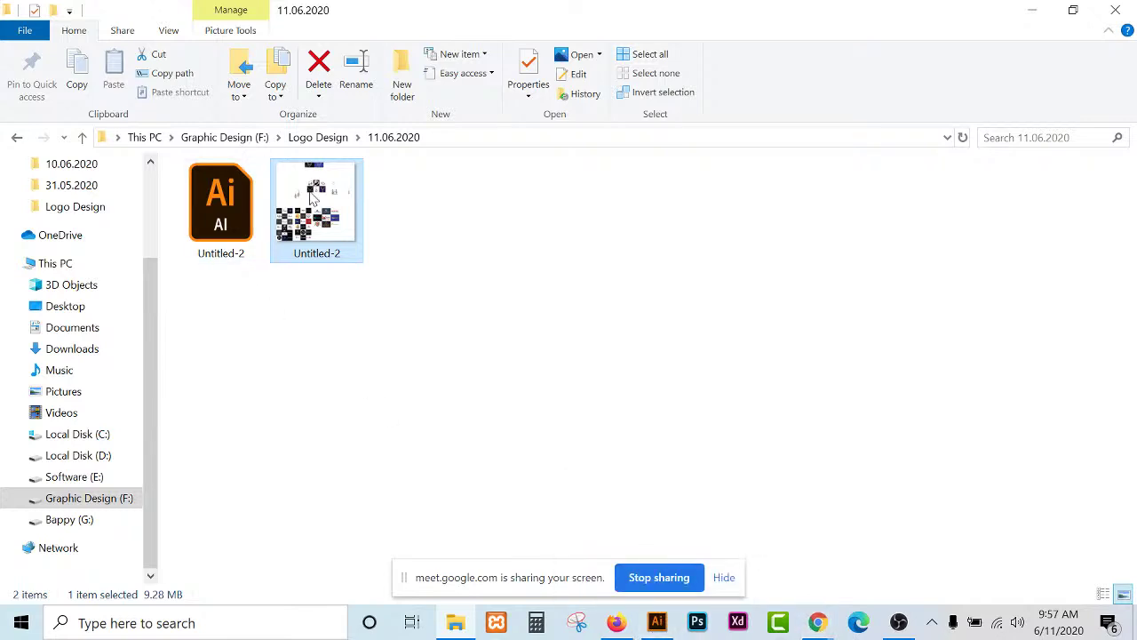
double_click(313, 200)
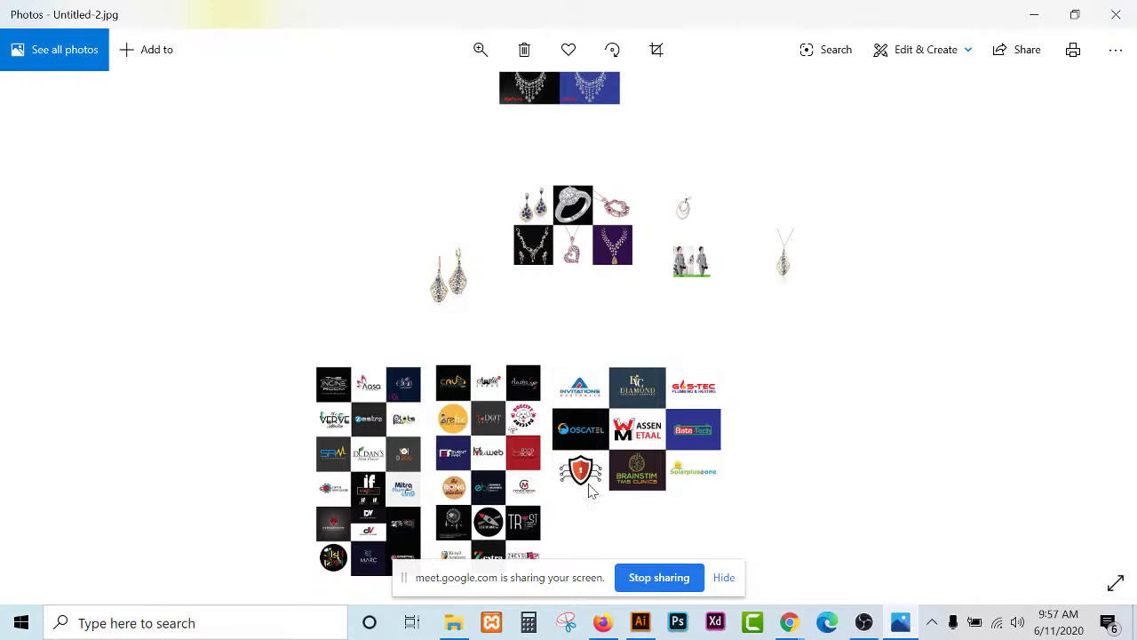
key(alt+F4)
Preview the collage in Save for Web back in Illustrator, and close the preview without saving.
scroll(696, 291, up, 1)
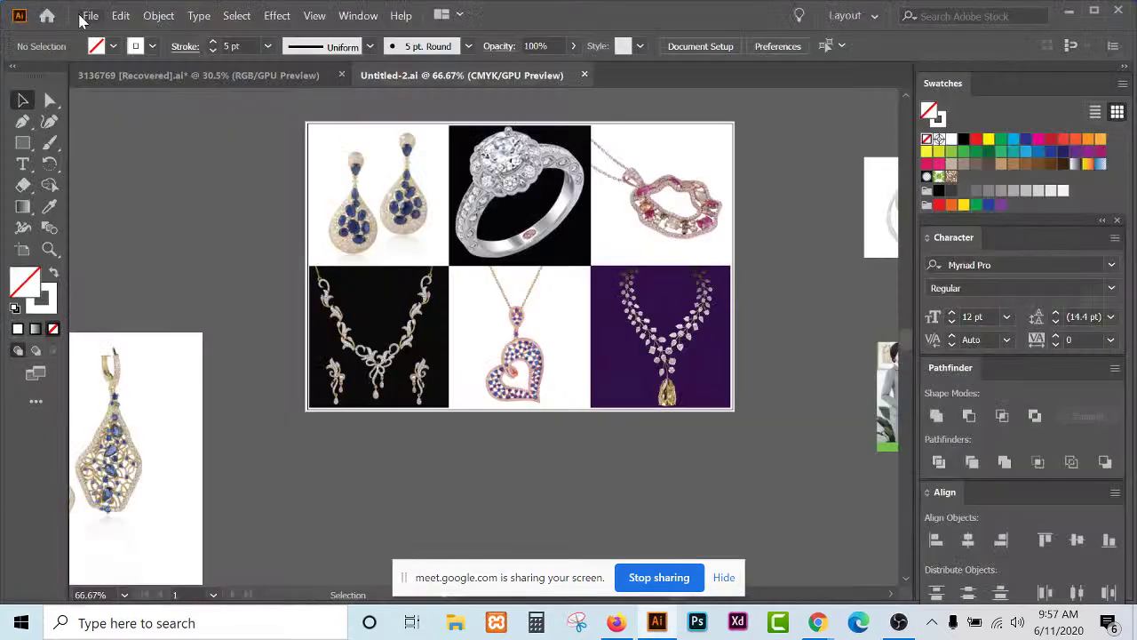
click(89, 15)
mouse_move(136, 310)
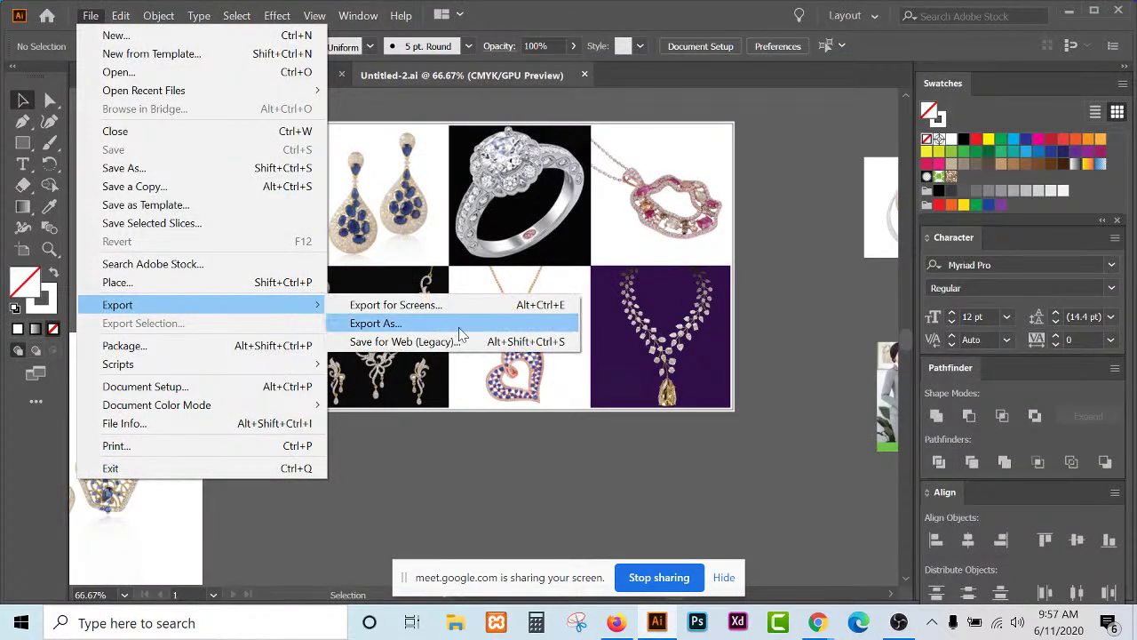
click(391, 341)
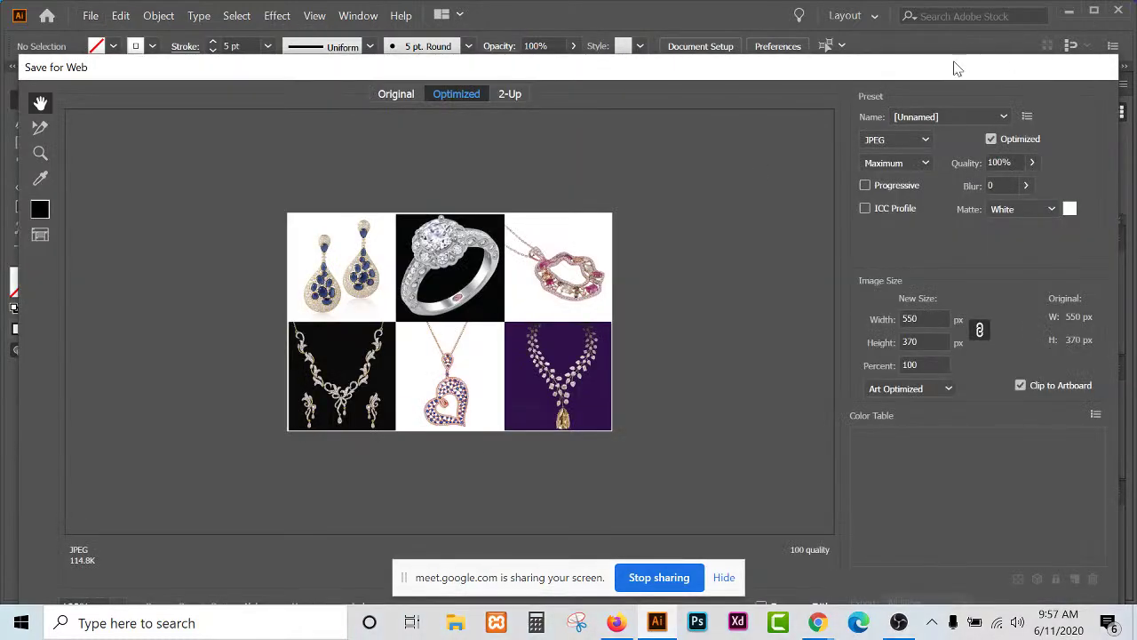
drag(954, 66, 945, 31)
click(996, 597)
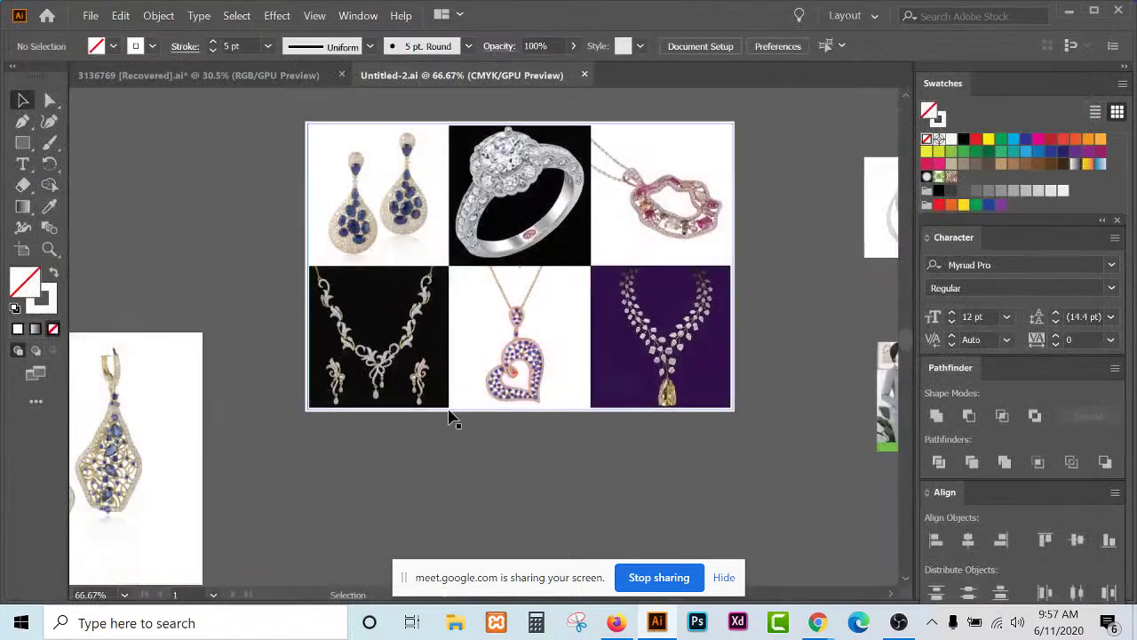
Delete all the stray jewellery, portrait and logo-sheet images lying outside the artboard, keeping only the six-image collage.
scroll(451, 413, down, 4)
scroll(524, 320, down, 6)
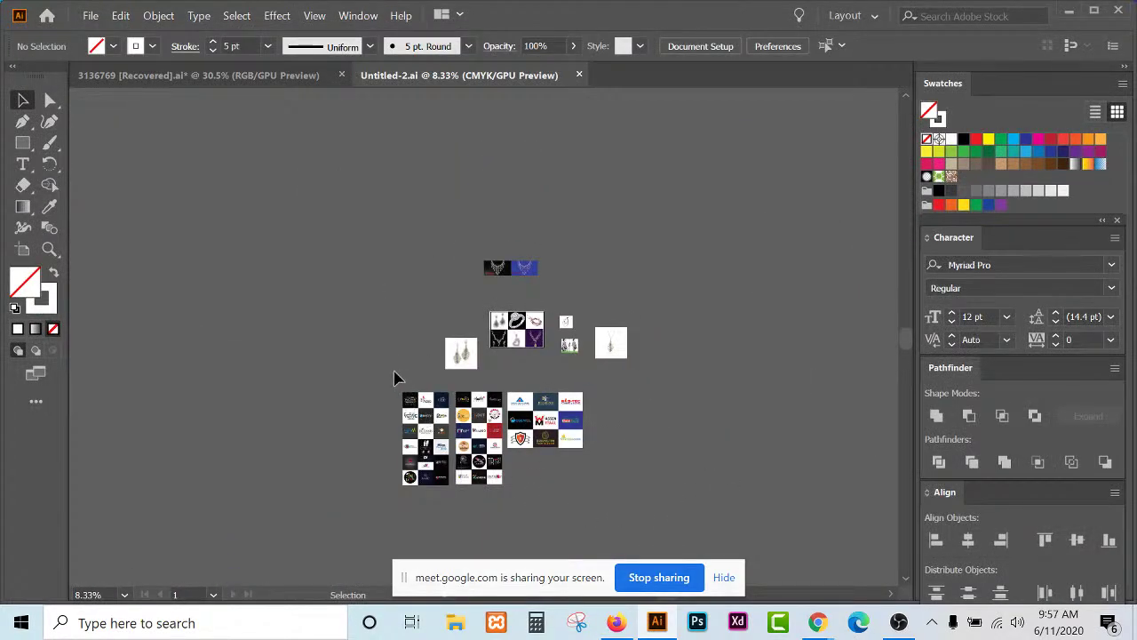
key(ctrl+a)
drag(580, 309, 570, 373)
drag(471, 244, 589, 276)
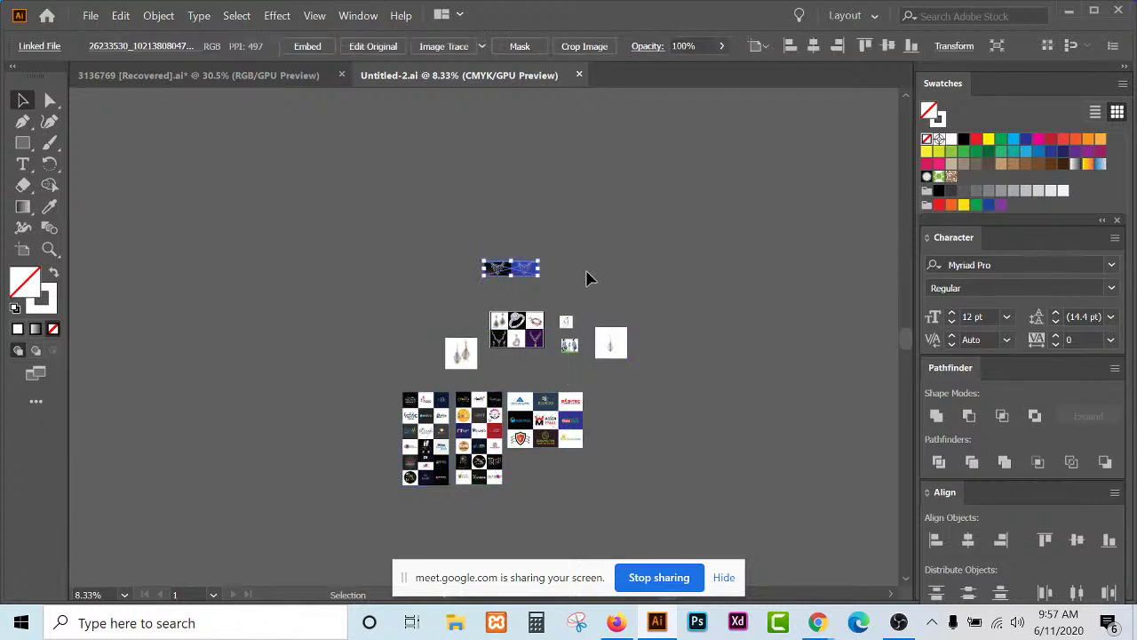
drag(612, 318, 652, 429)
click(584, 306)
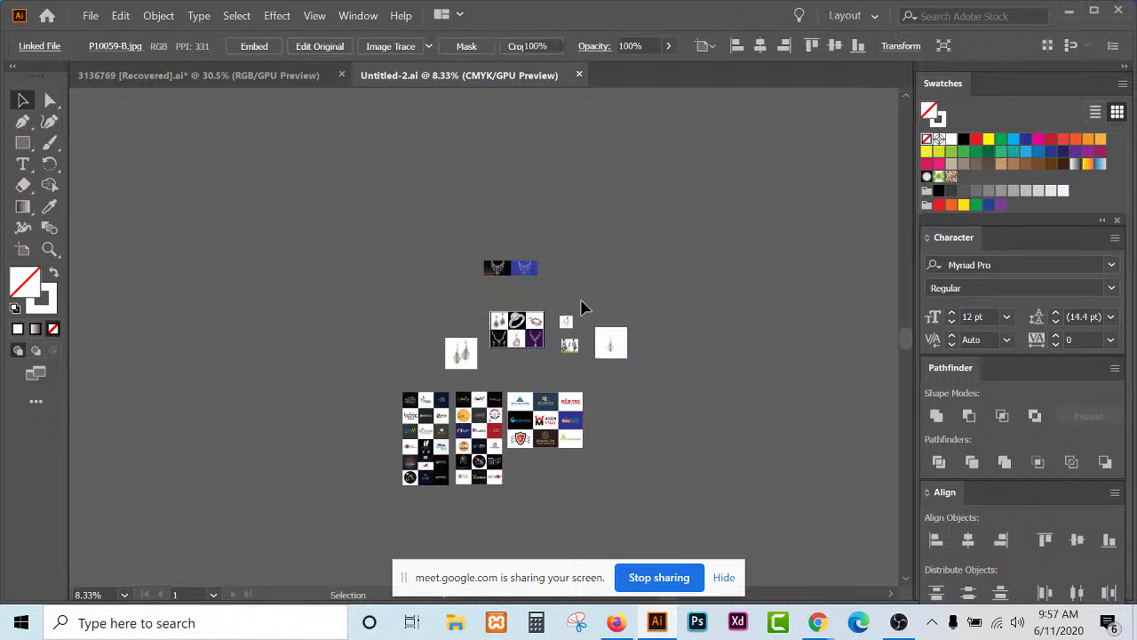
drag(573, 306, 584, 458)
shift+click(611, 343)
shift+click(530, 268)
shift+click(467, 355)
shift+click(469, 415)
shift+click(416, 440)
key(a)
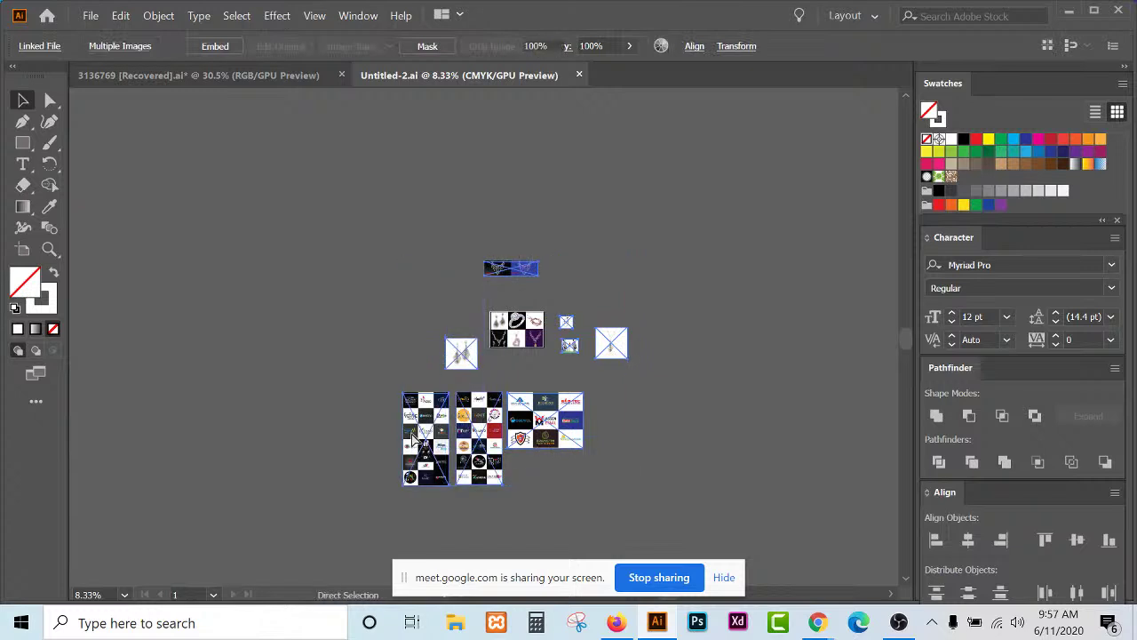
key(Delete)
key(v)
scroll(525, 328, up, 5)
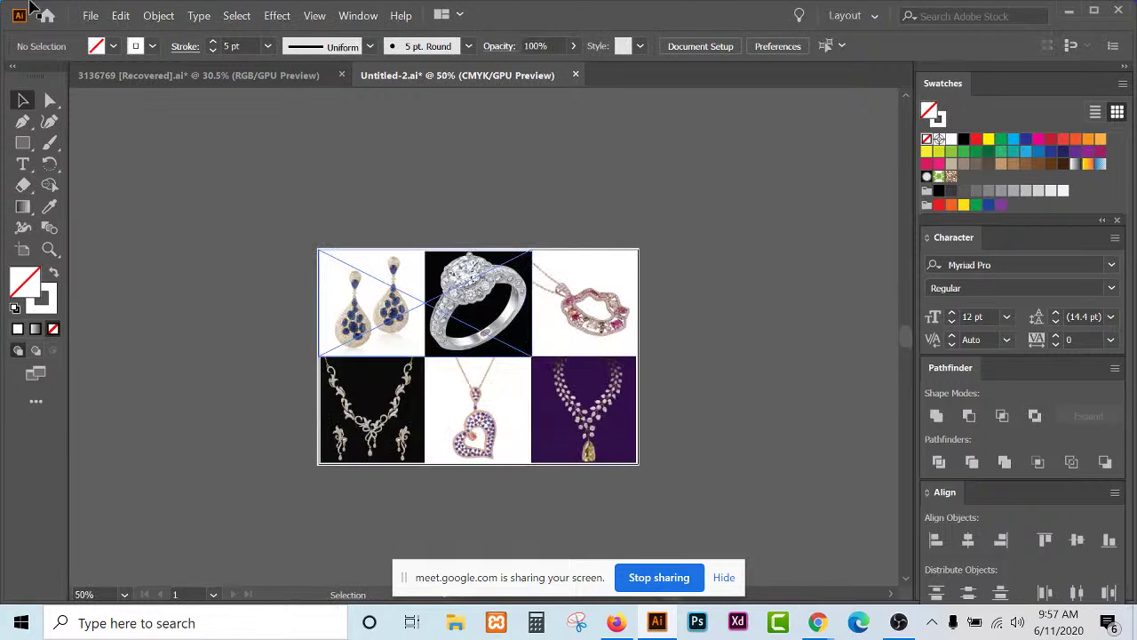
Use Export As to export the collage as a JPEG, replacing the existing Untitled-2 in the 11.06.2020 folder.
click(90, 15)
mouse_move(199, 318)
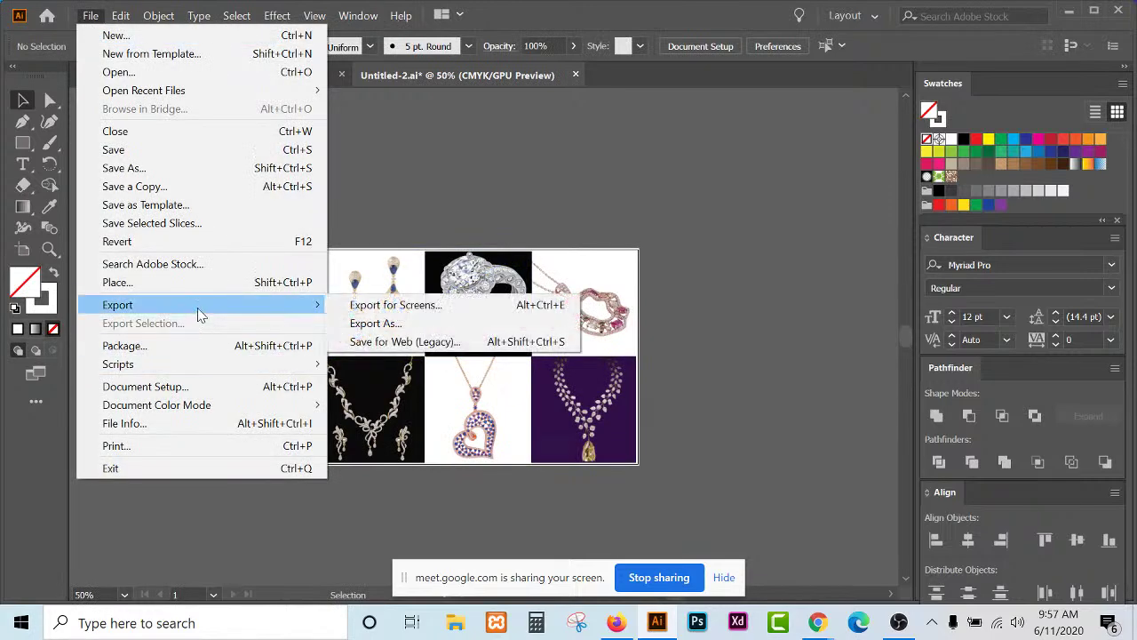
click(512, 337)
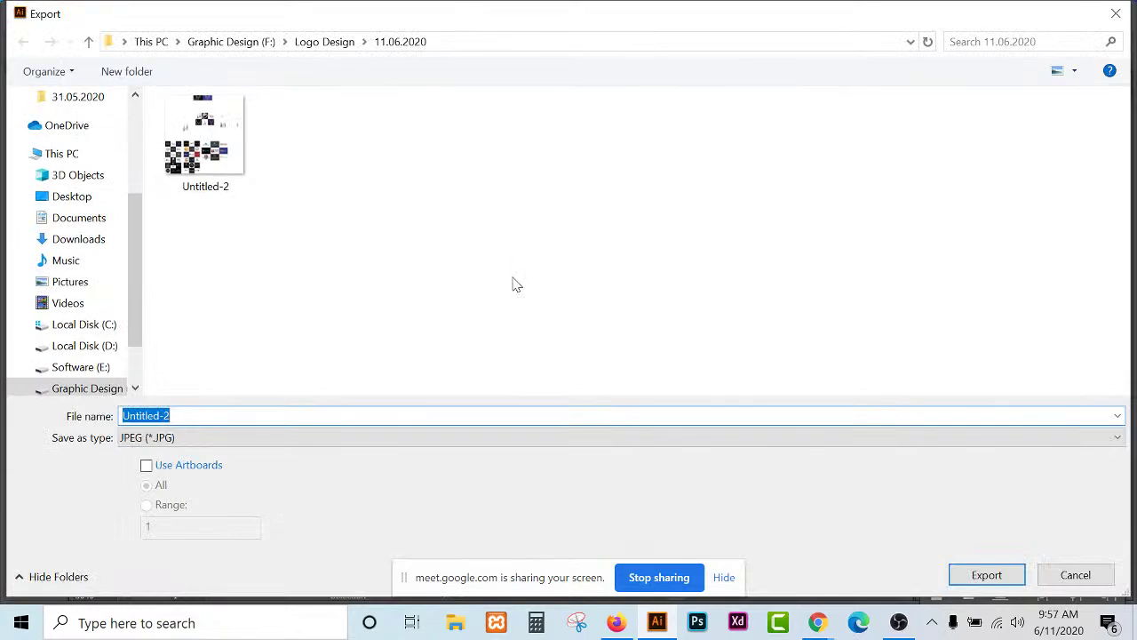
click(178, 162)
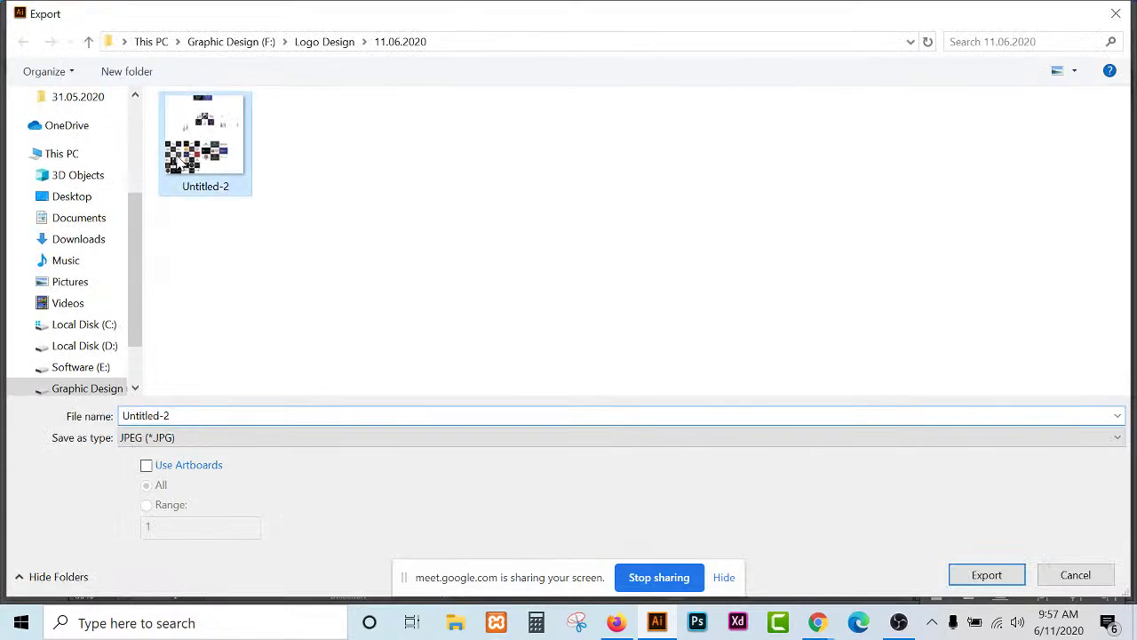
click(986, 575)
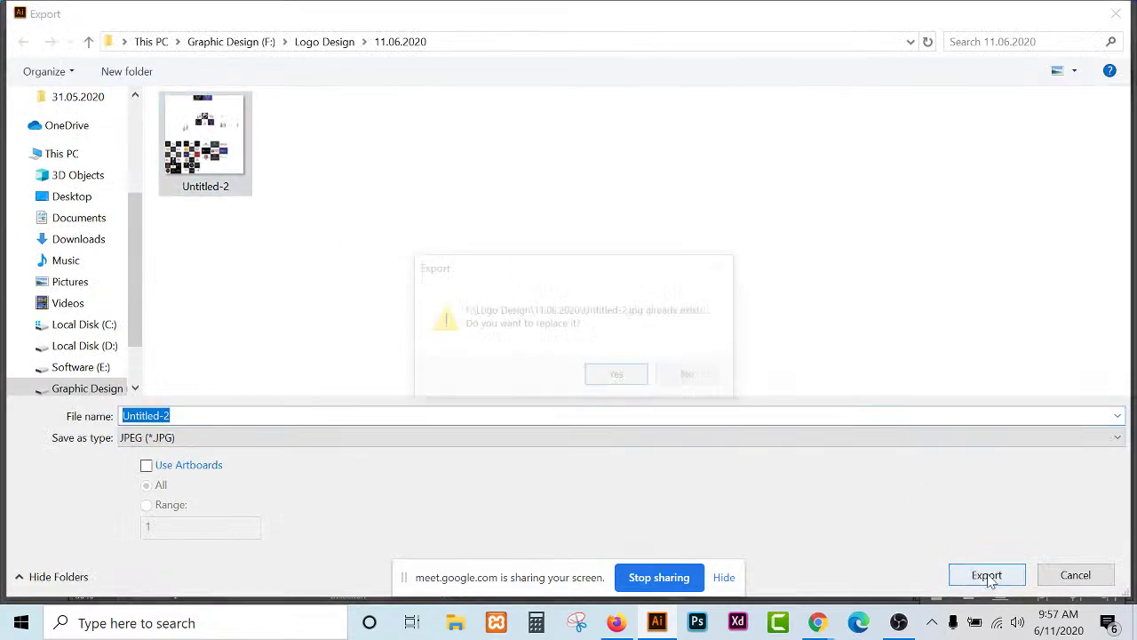
click(622, 384)
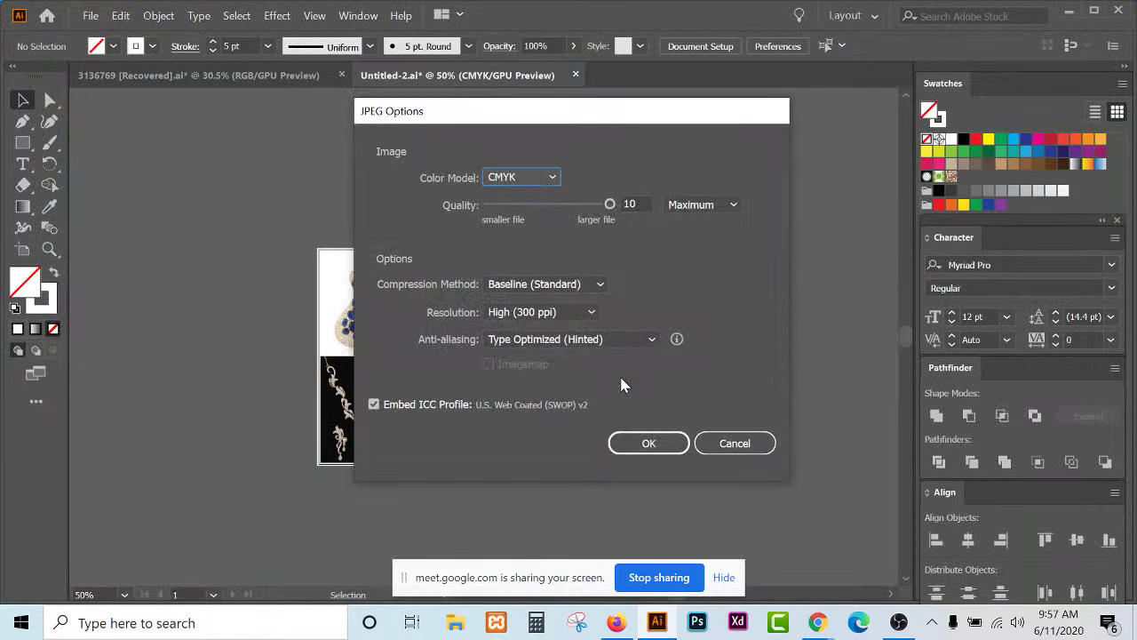
Set the replacement JPEG to the RGB color model with its ICC profile embedded, and finish exporting it.
click(528, 177)
click(506, 192)
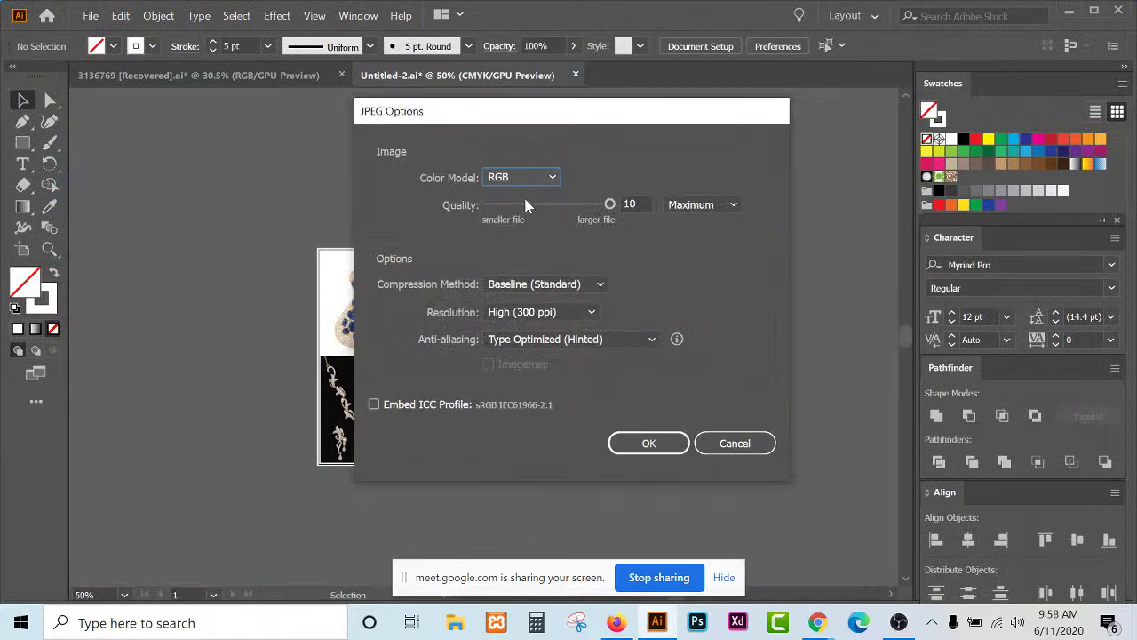
click(441, 408)
click(652, 444)
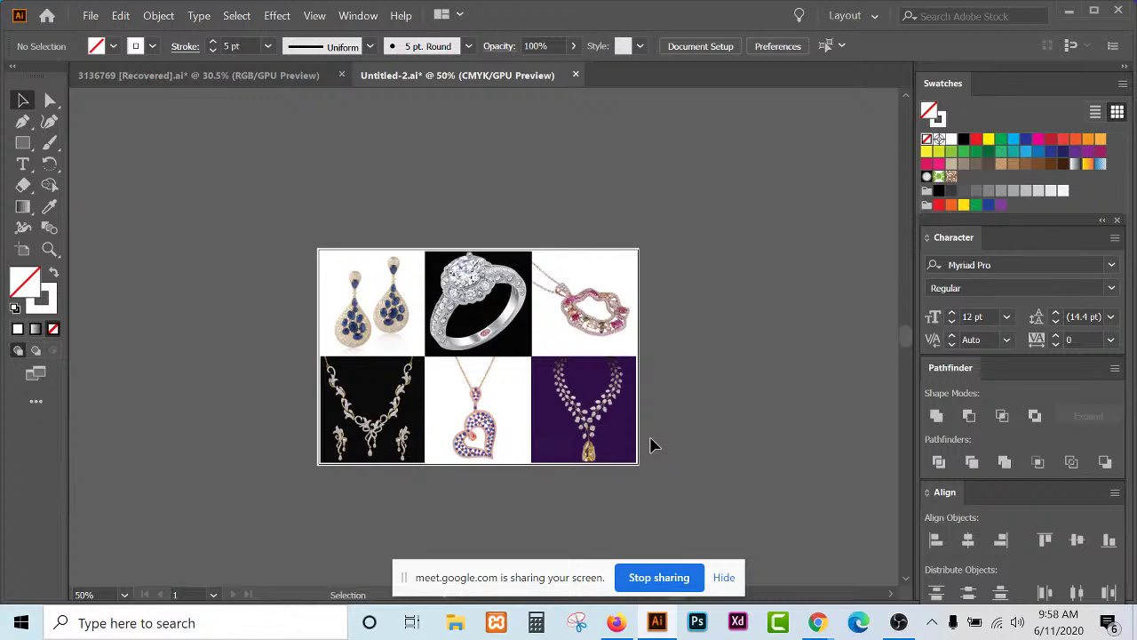
Switch to File Explorer, open the 11.06.2020 folder and select the exported Untitled-2 JPEG to check it.
click(615, 622)
click(615, 622)
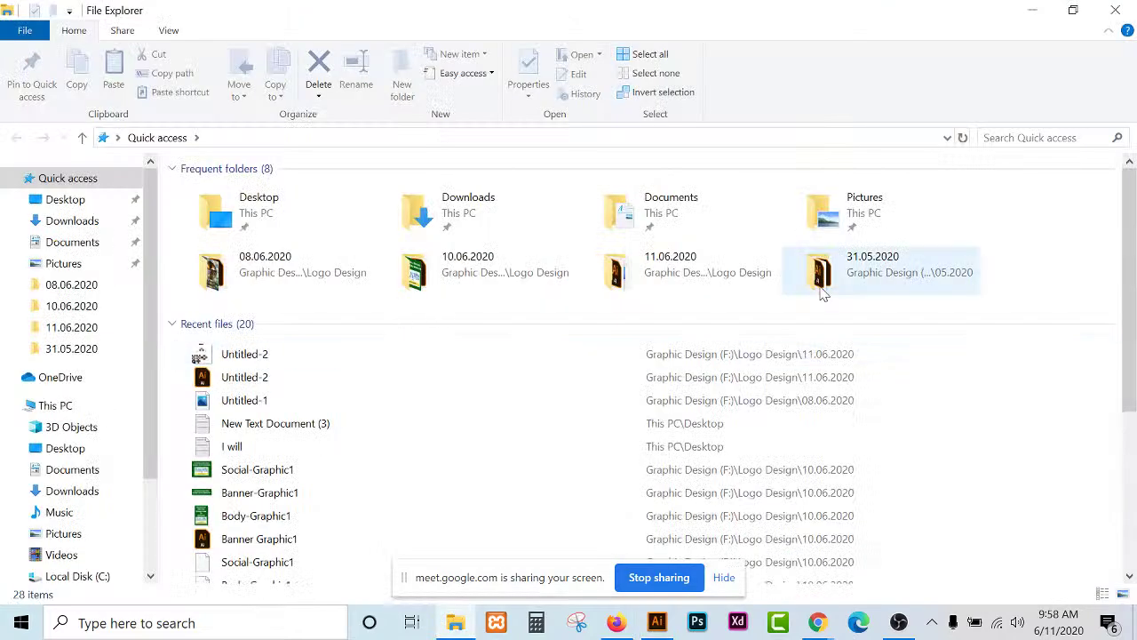
double_click(633, 277)
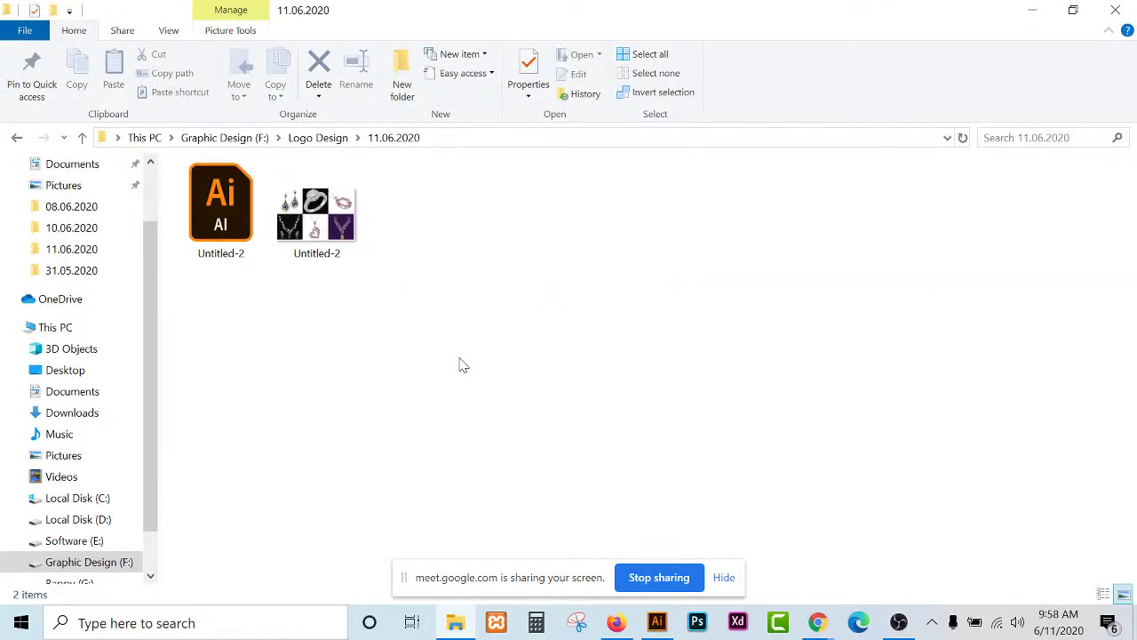
click(1115, 10)
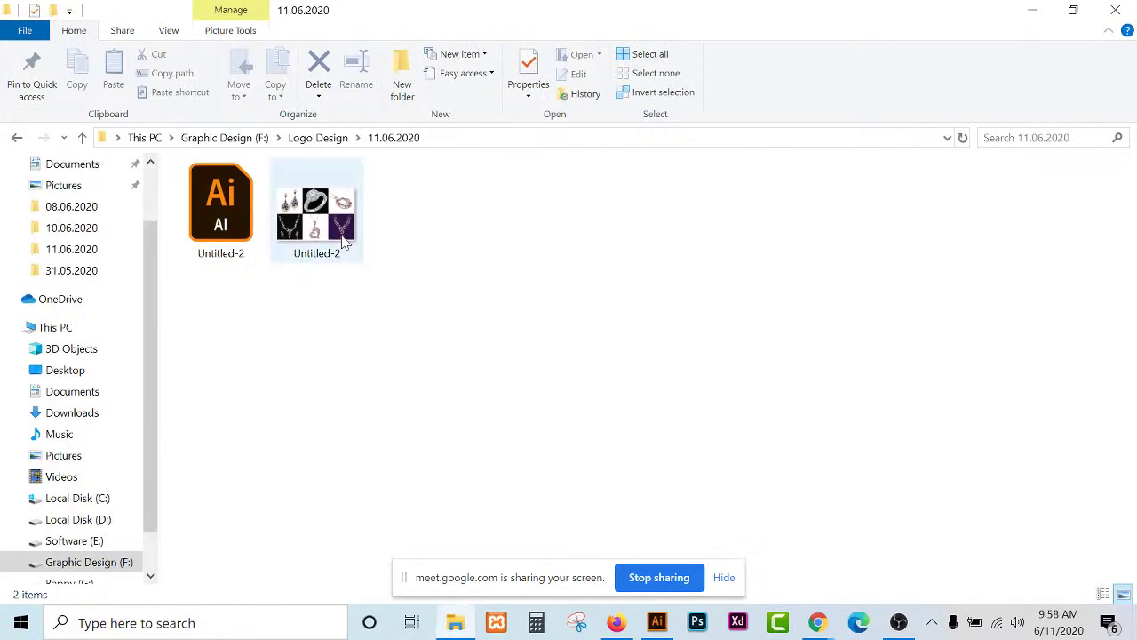
click(338, 250)
click(761, 538)
click(325, 263)
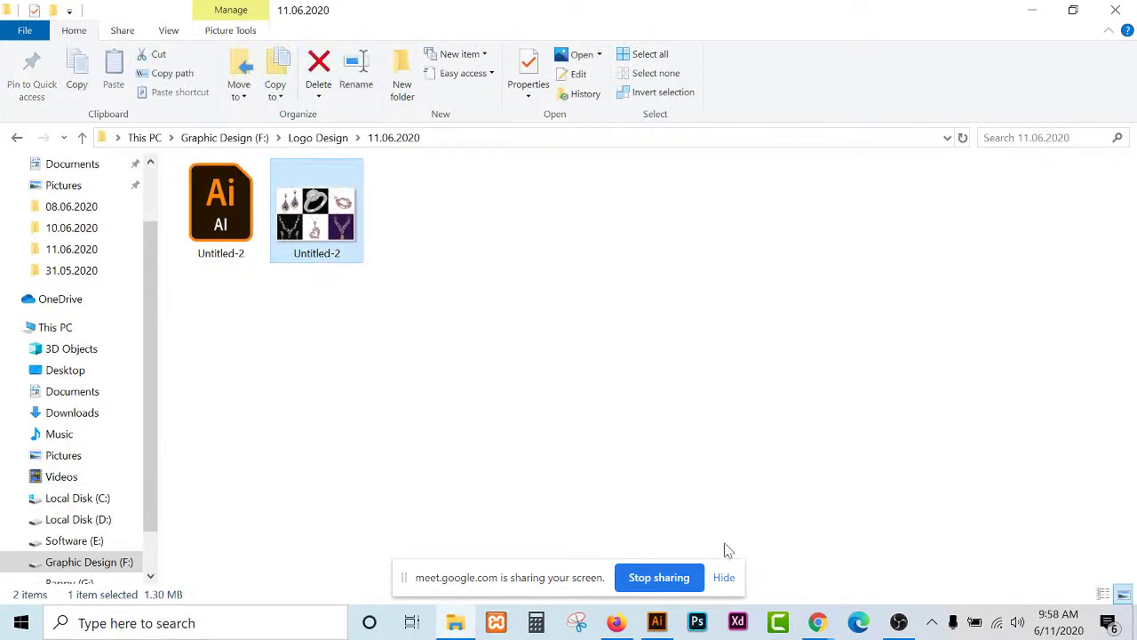
Return to Illustrator, restore the deleted images around the artboard and save the Untitled-2.ai document.
click(658, 621)
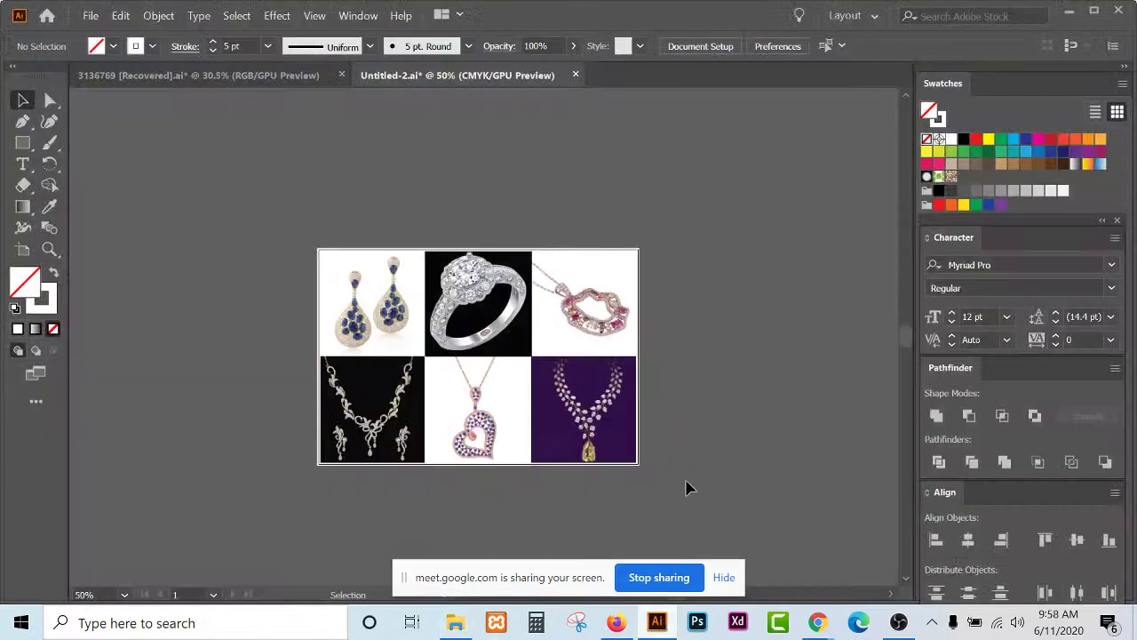
click(91, 15)
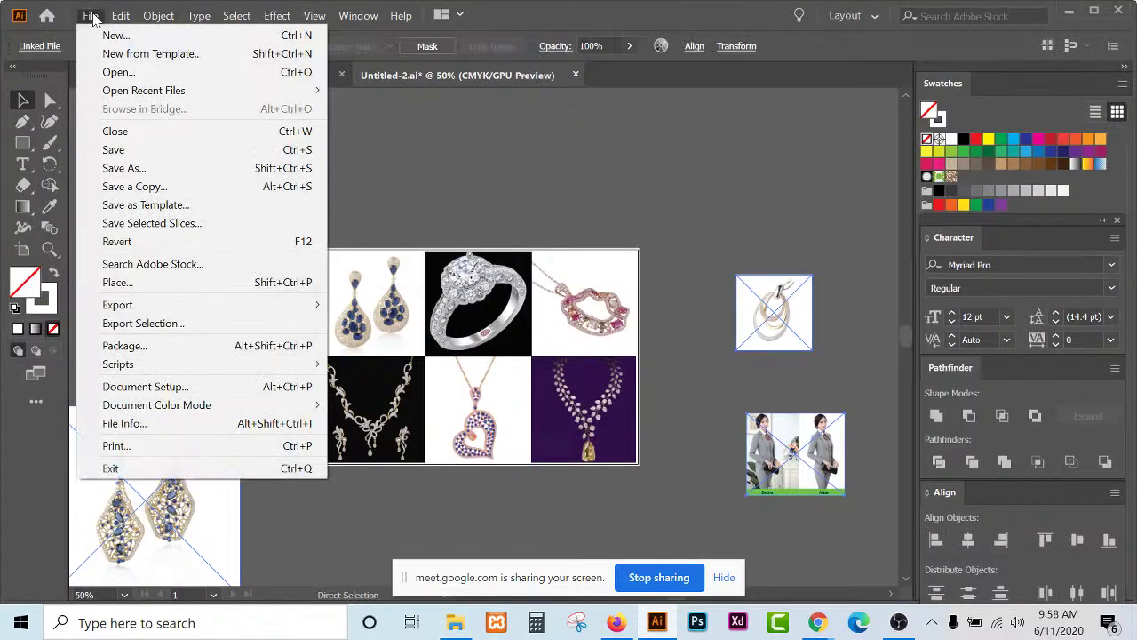
click(115, 149)
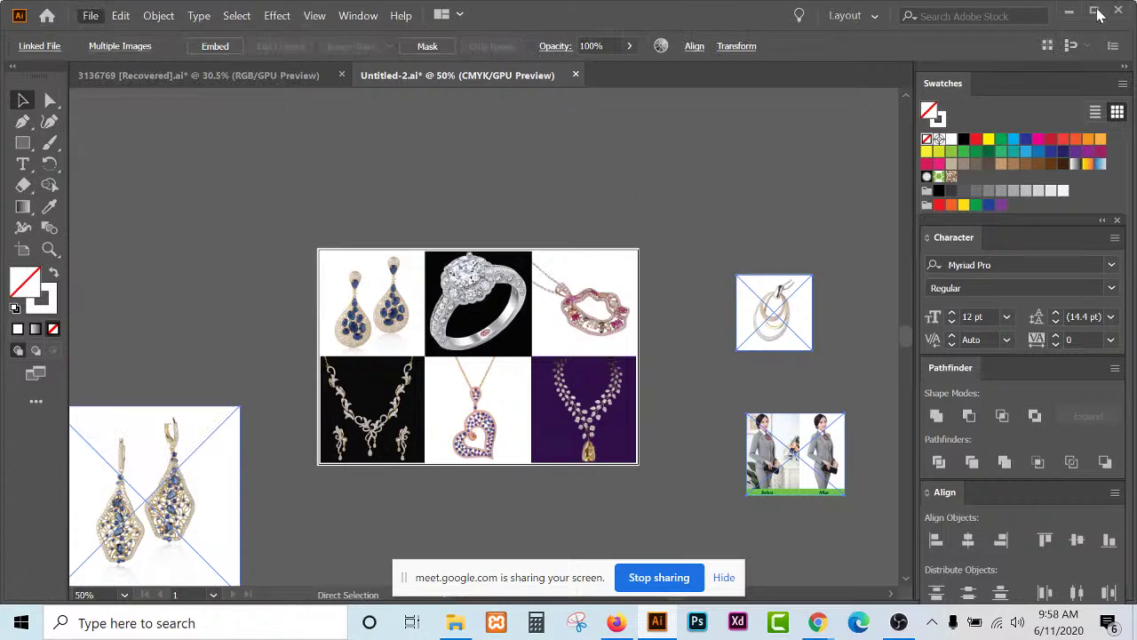
click(1070, 12)
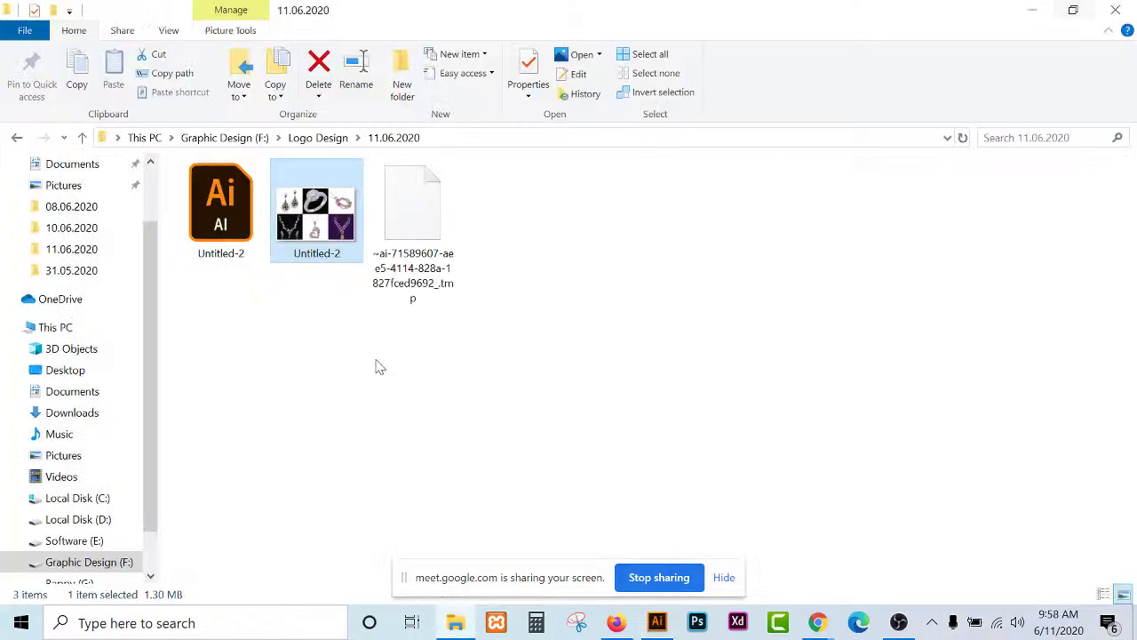
View the exported Untitled-2 JPEG in Photos to check the collage, and close the viewer.
click(403, 225)
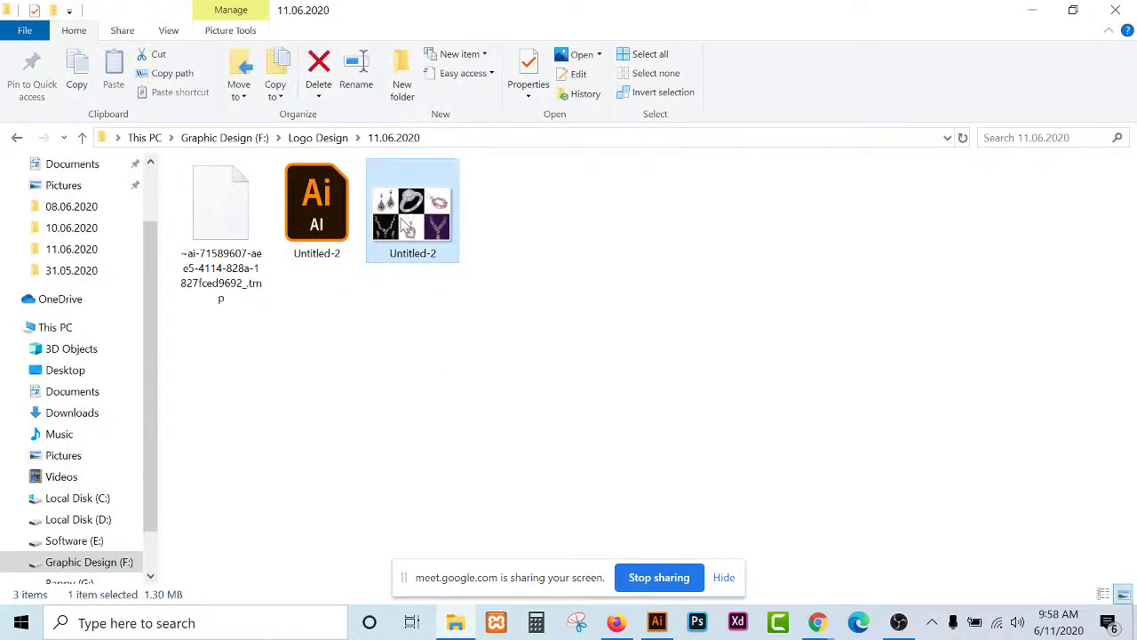
double_click(403, 225)
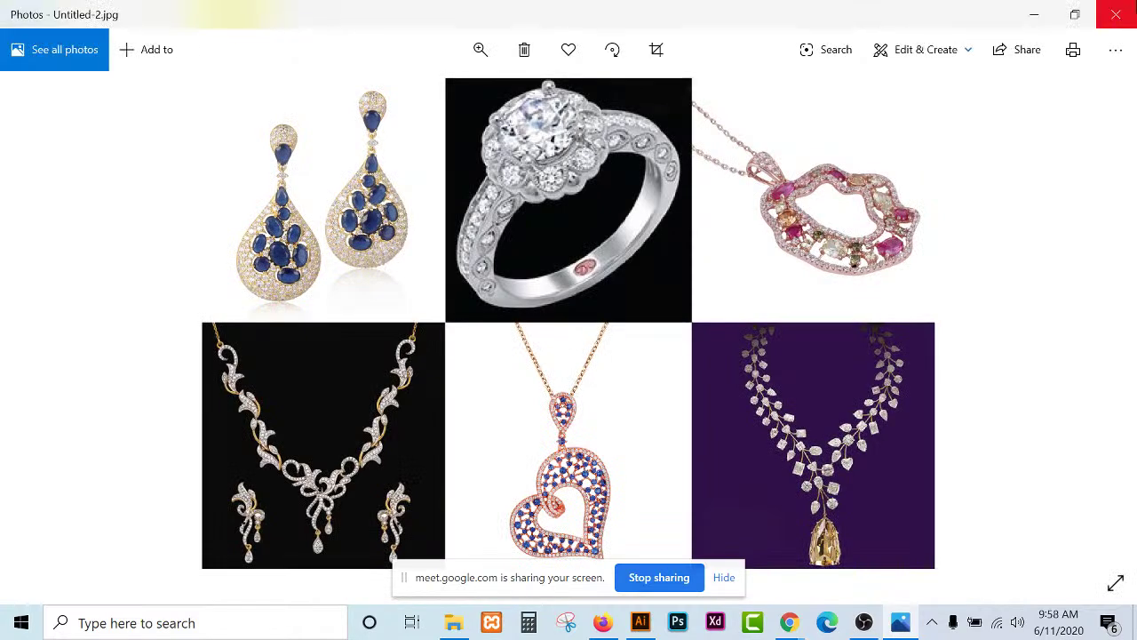
click(1116, 14)
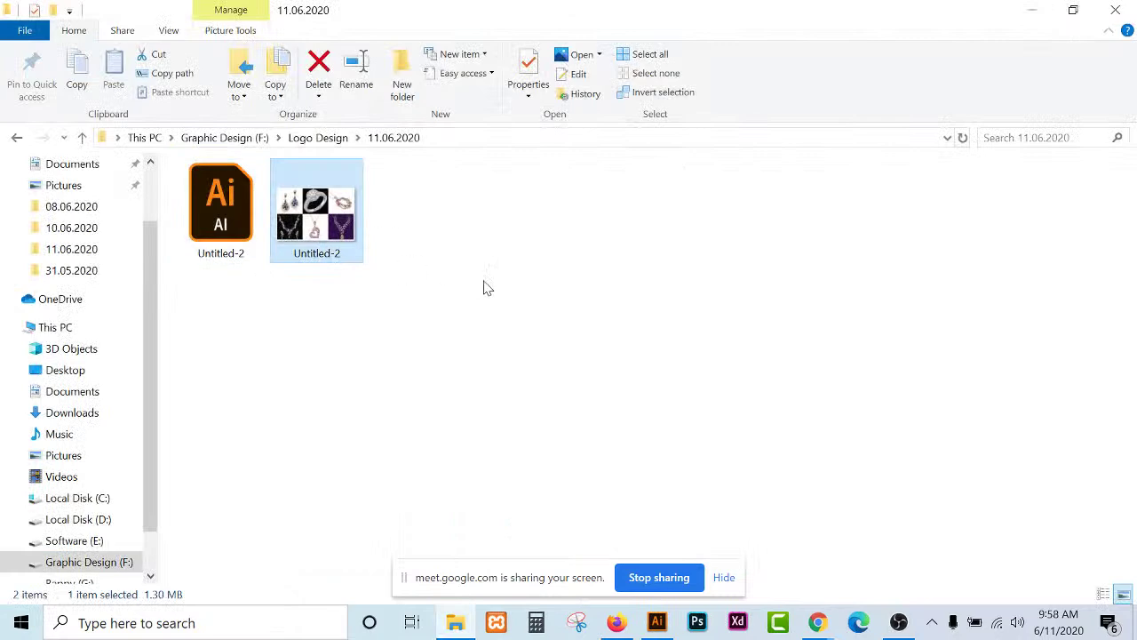
Exit Illustrator, discarding the changes to 3136769 [Recovered].ai.
click(656, 621)
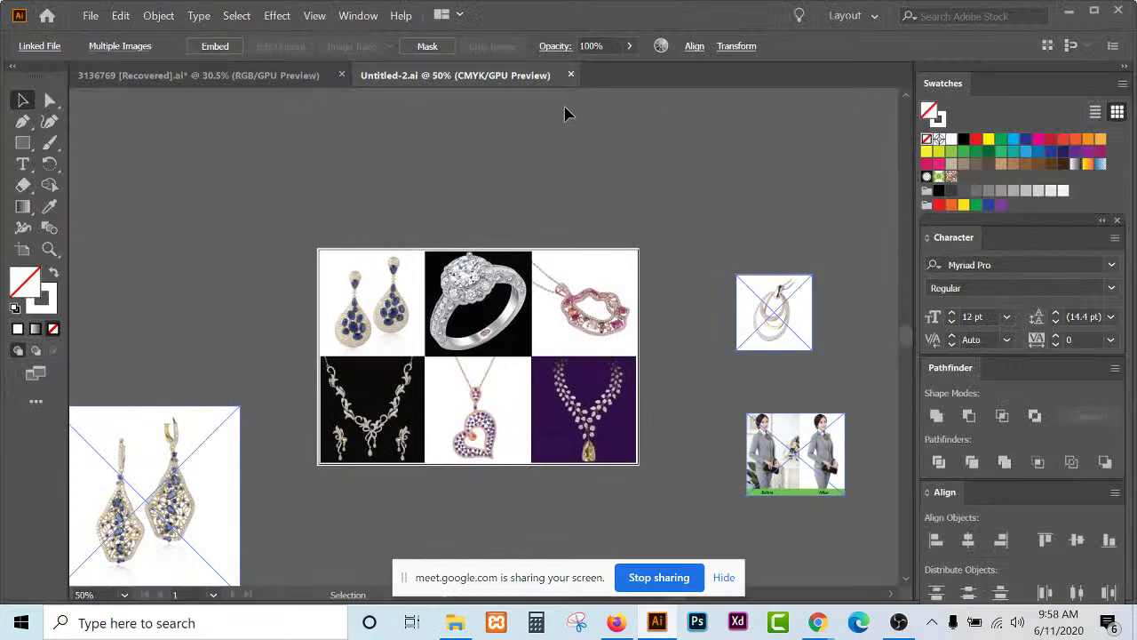
click(91, 15)
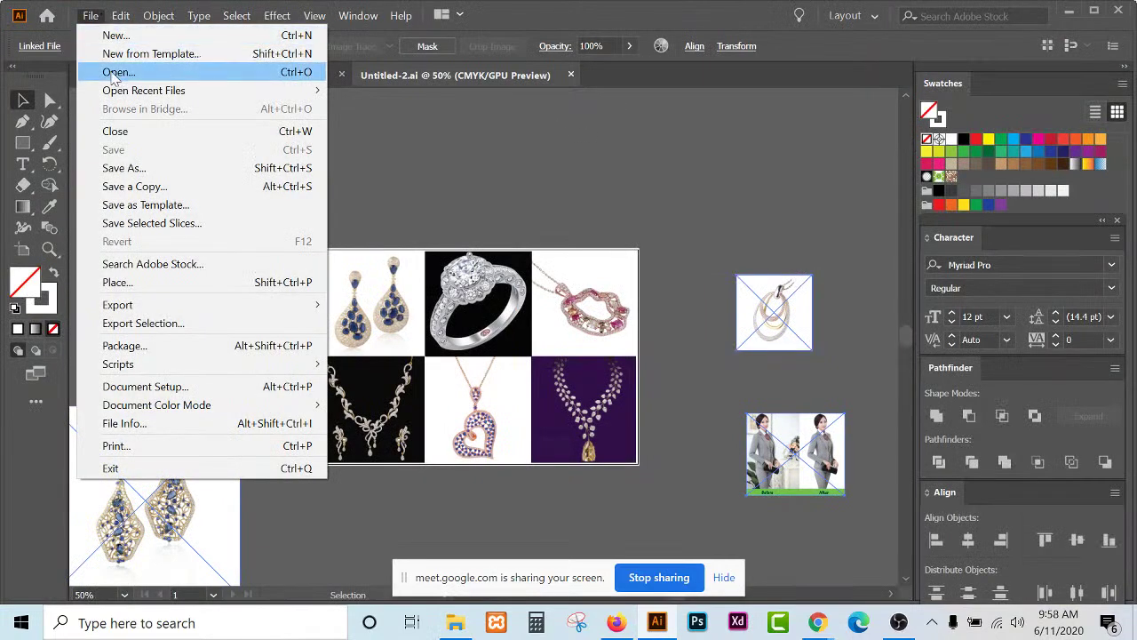
click(133, 468)
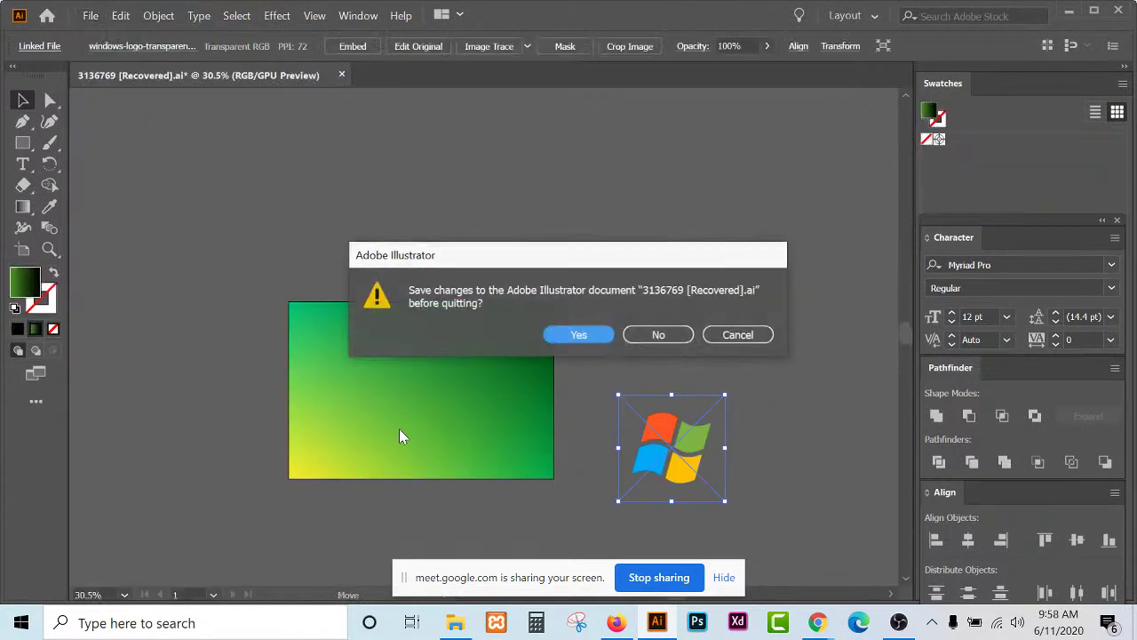
click(648, 334)
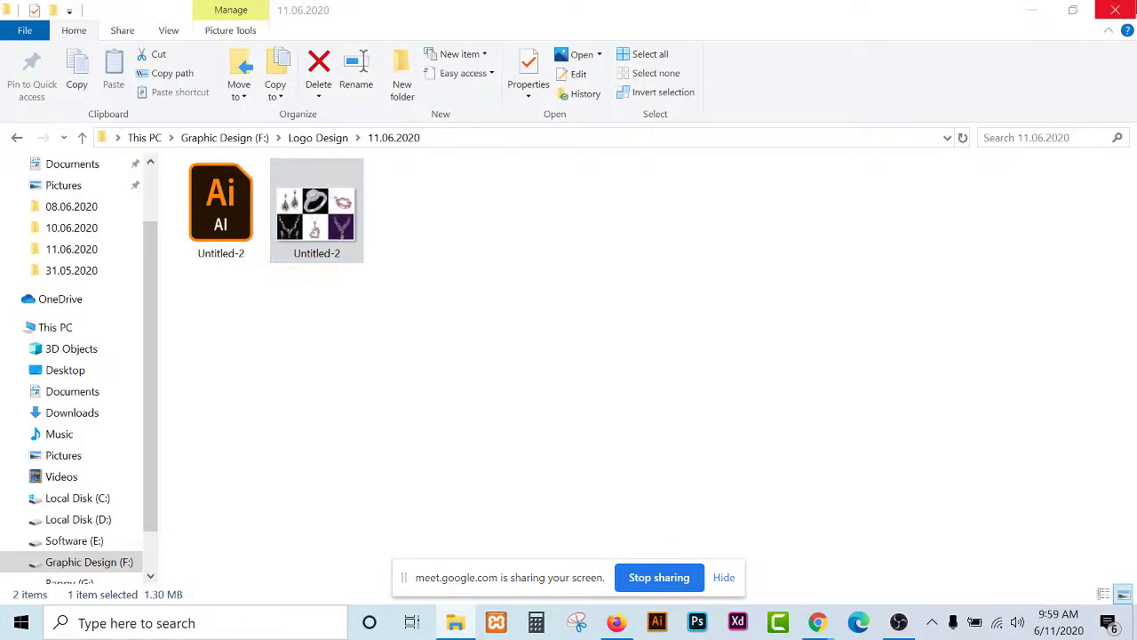
Open the Untitled-2 JPEG from the 11.06.2020 folder in Adobe Photoshop 2020.
right_click(364, 251)
click(347, 233)
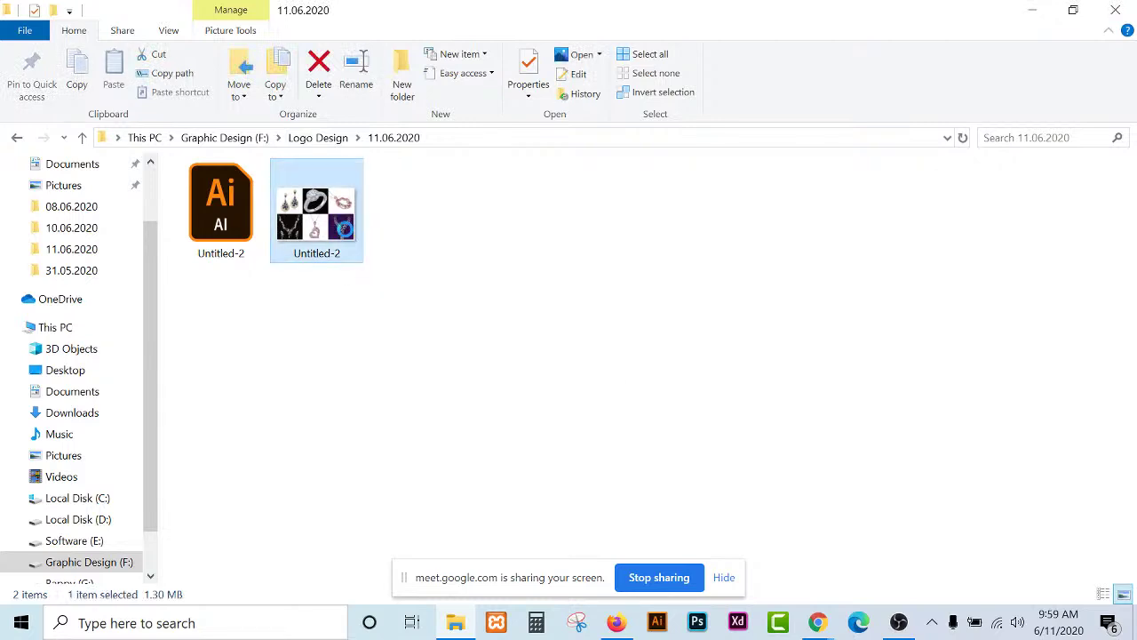
right_click(346, 233)
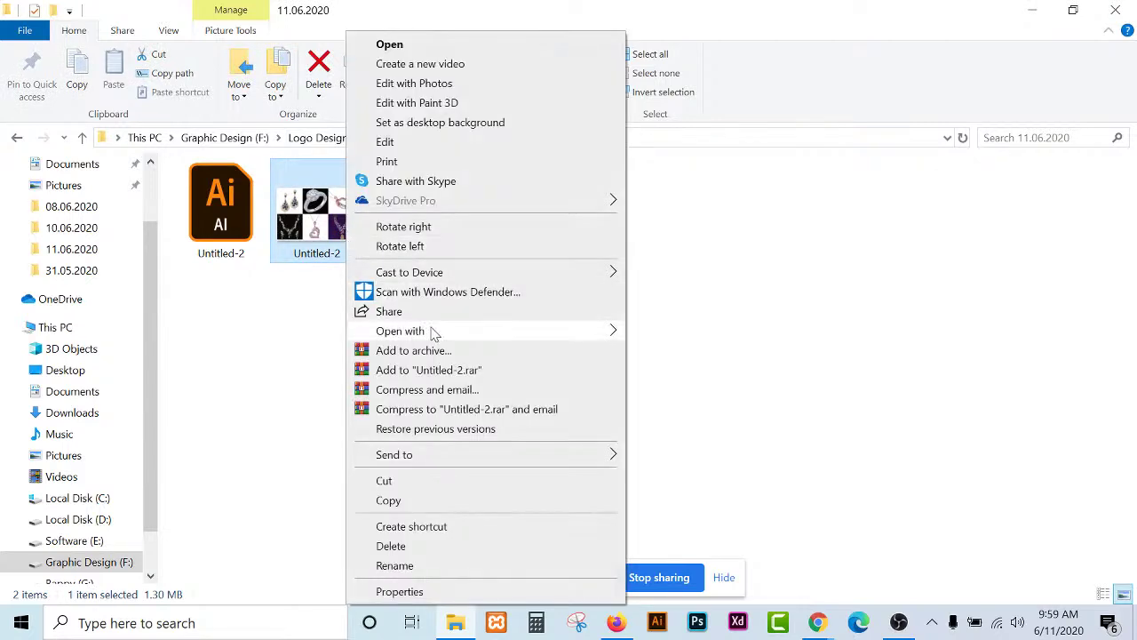
mouse_move(433, 332)
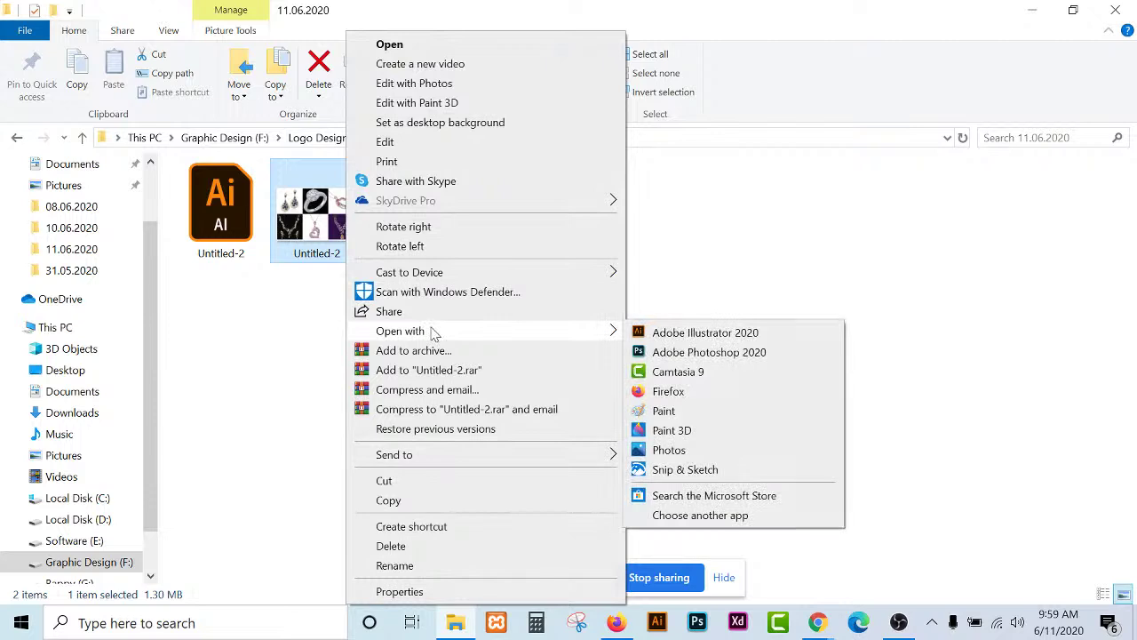
click(684, 357)
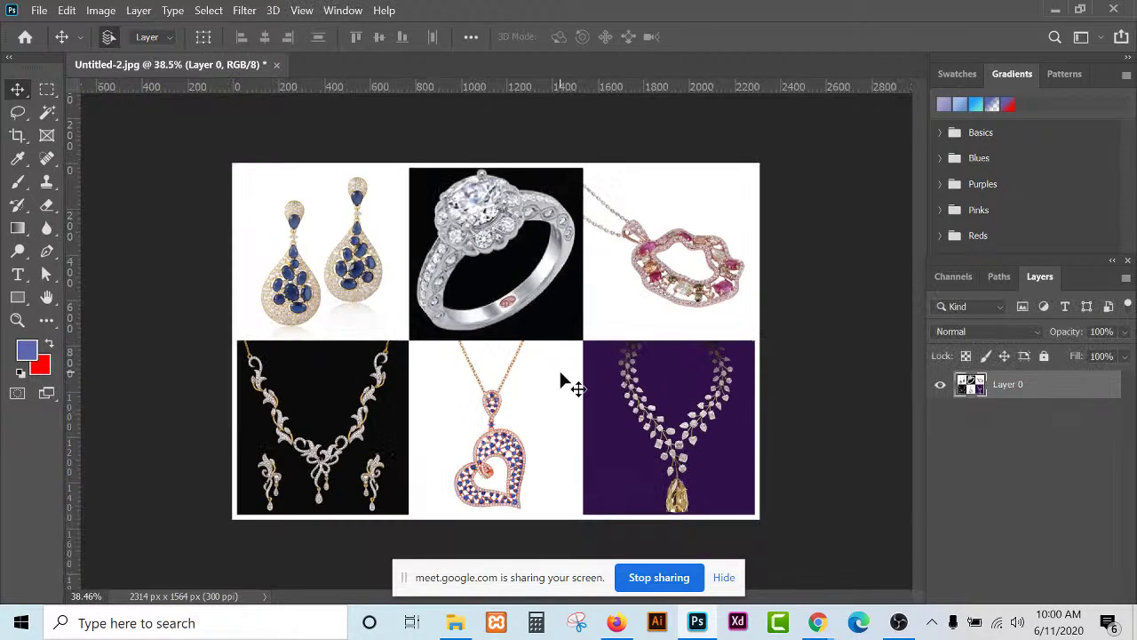
Examine the Basic metadata of Untitled-2.jpg in File Info, cancelling the dialog once and reopening it.
click(39, 11)
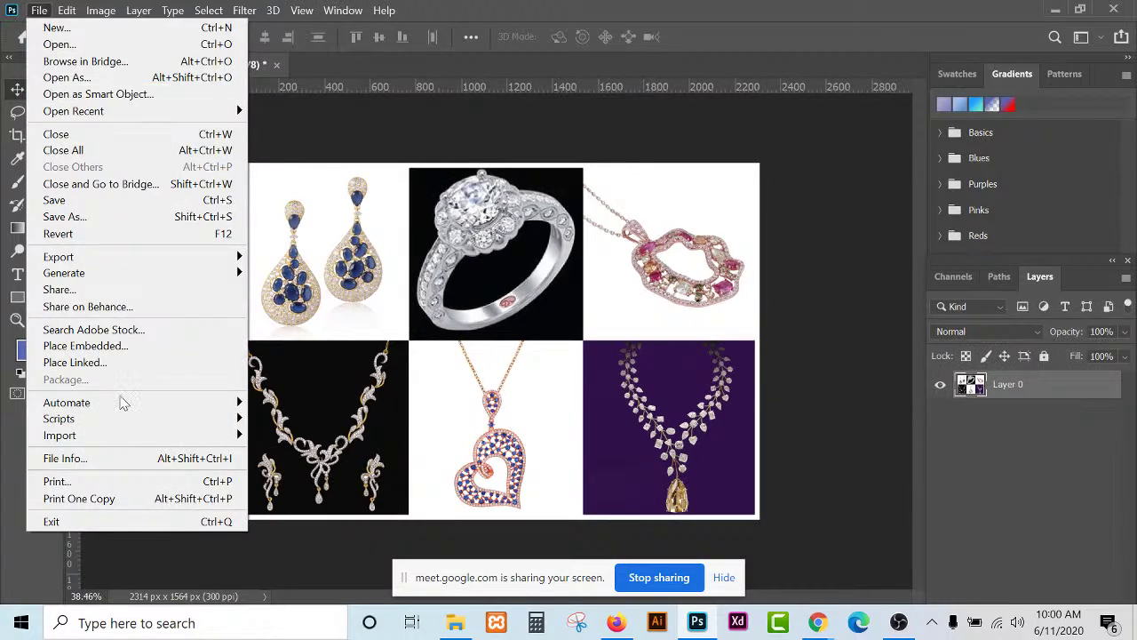
mouse_move(135, 442)
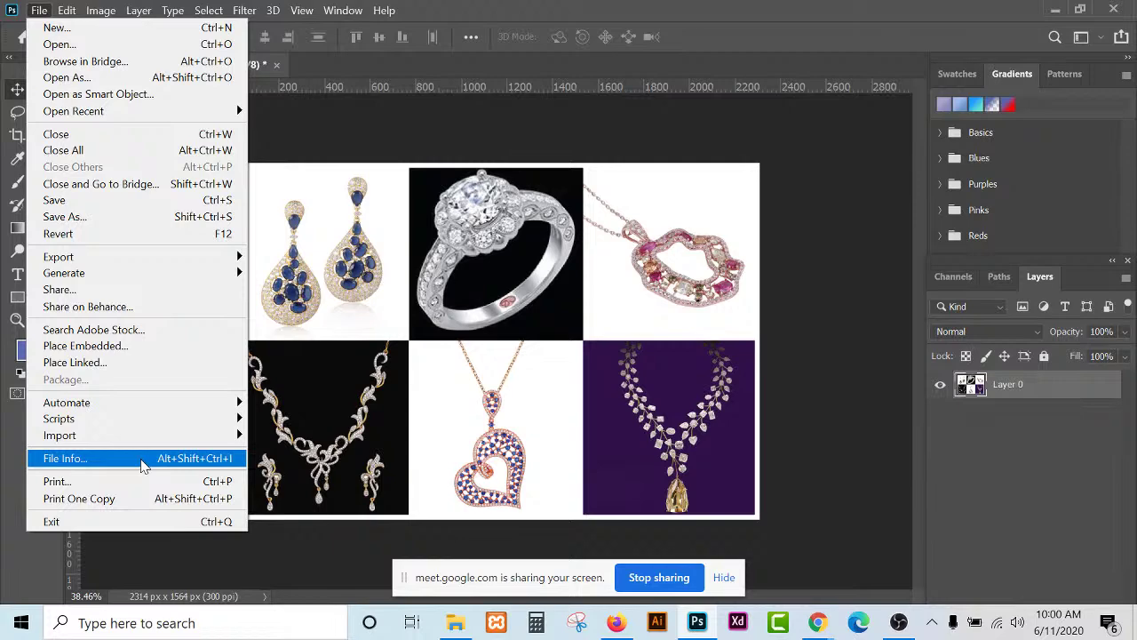
click(142, 464)
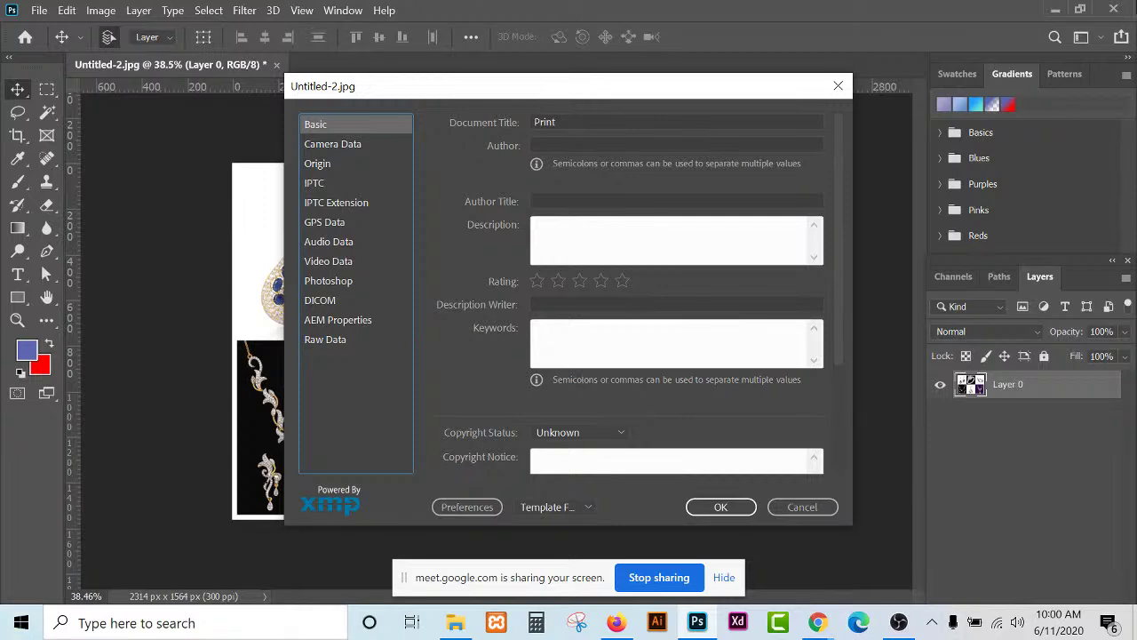
click(819, 507)
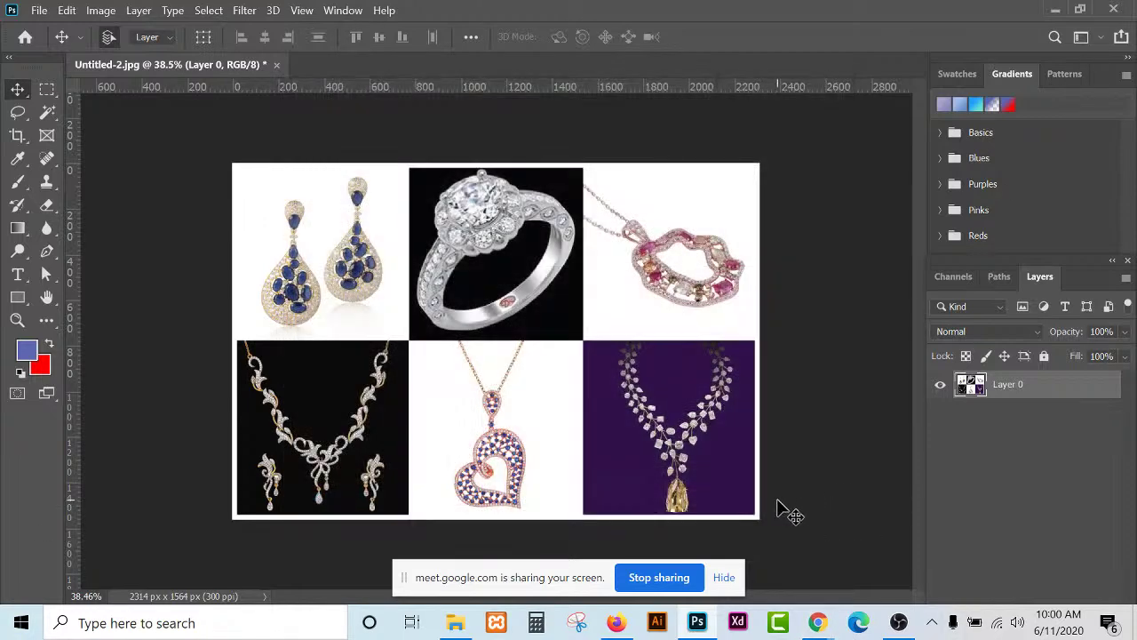
click(39, 10)
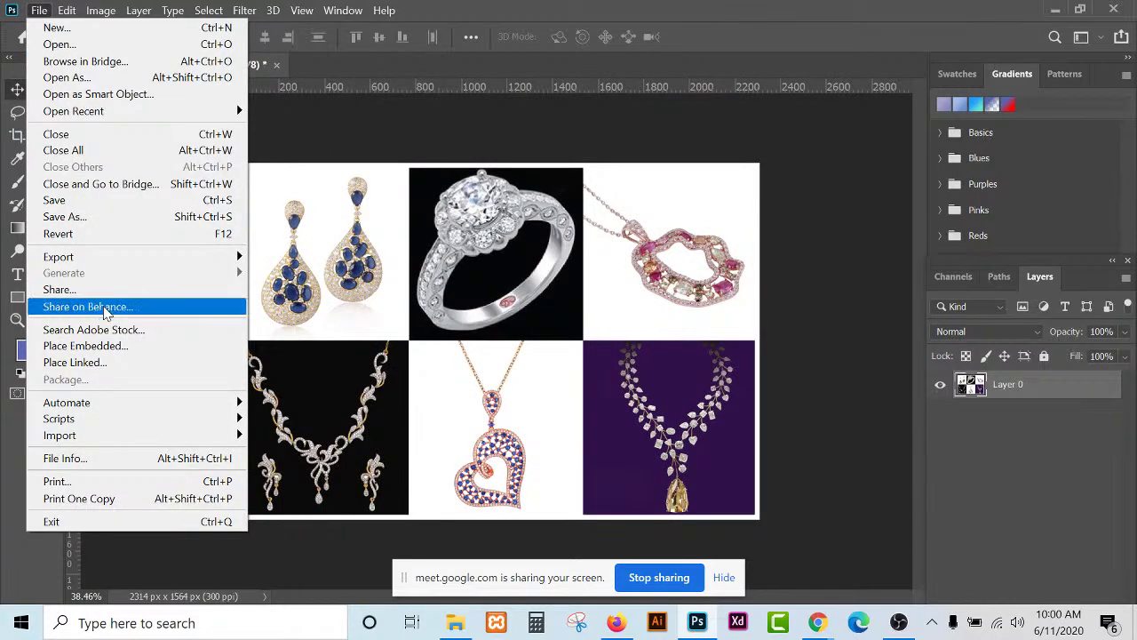
click(111, 459)
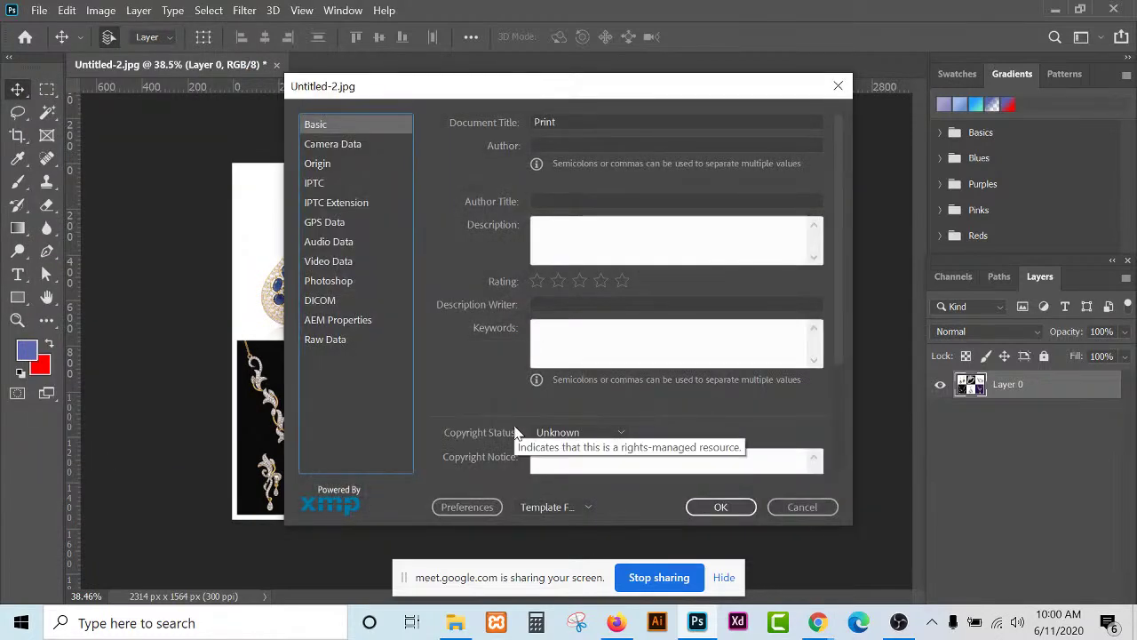
Switch to Google Meet to admit the waiting participant, and return to Photoshop to accept and close File Info.
click(831, 617)
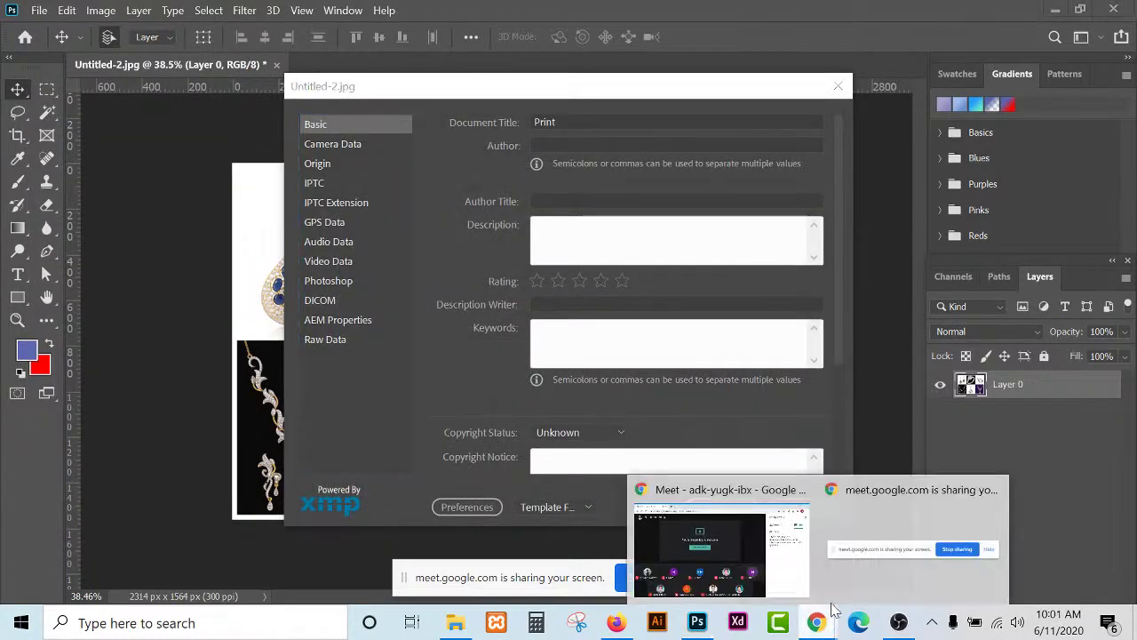
click(658, 502)
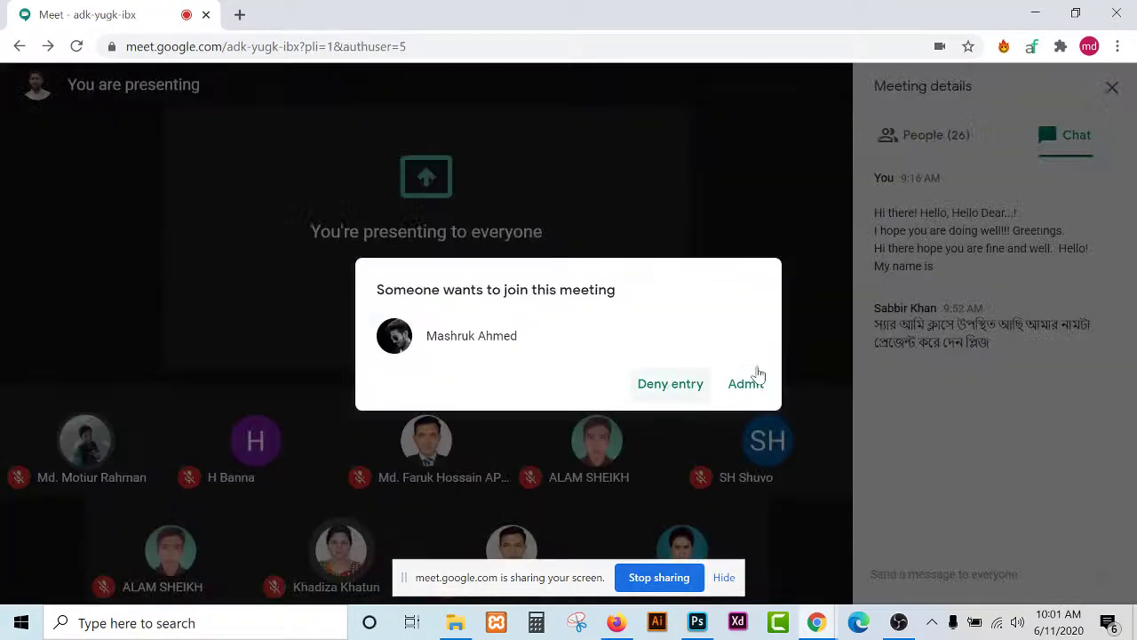
click(747, 384)
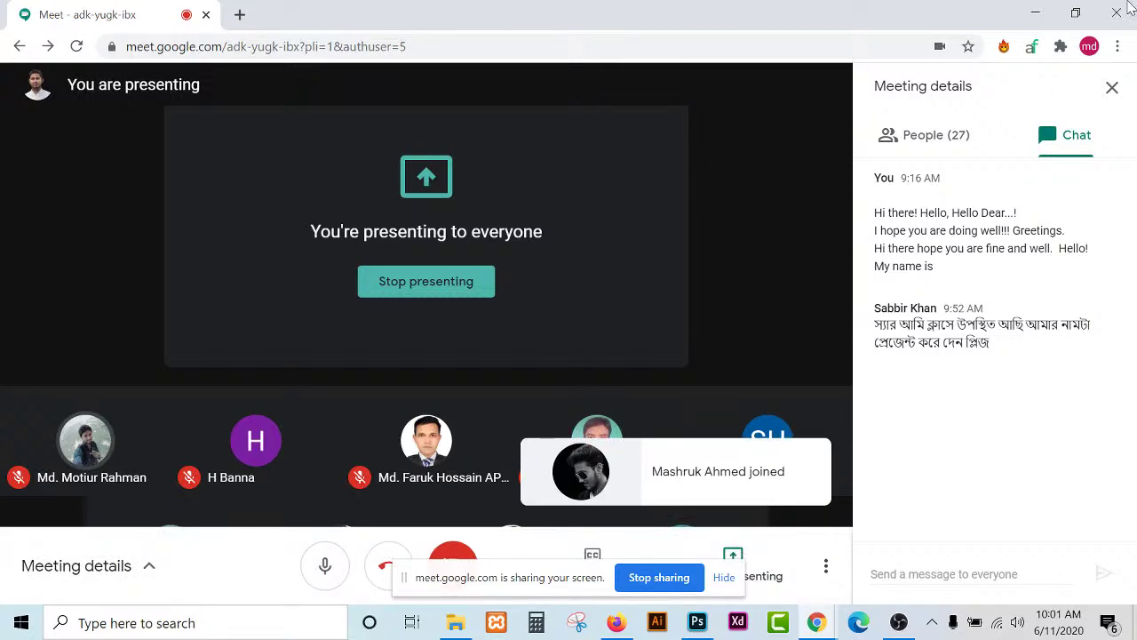
click(1024, 13)
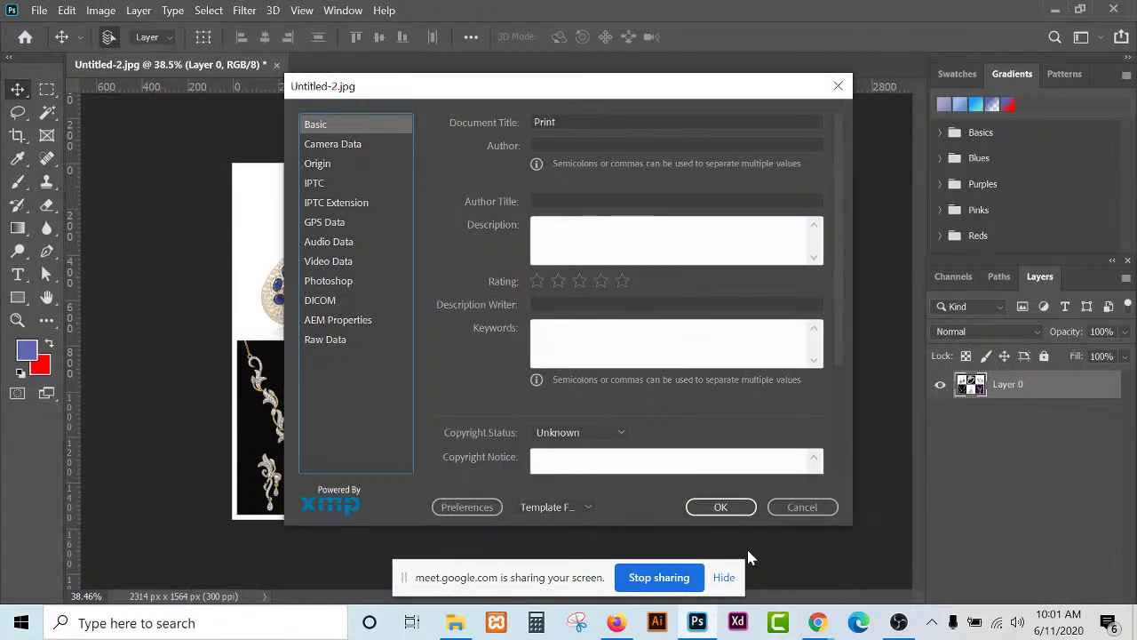
click(720, 507)
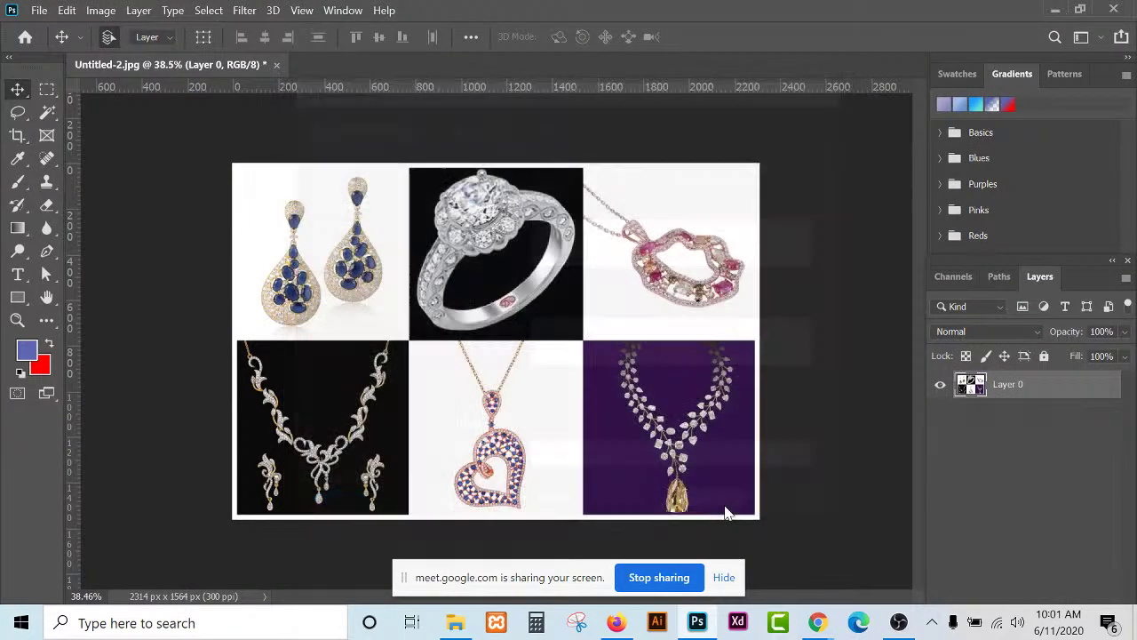
Minimize the open windows and read through the gig description in New Text Document (7) on the desktop.
click(1054, 10)
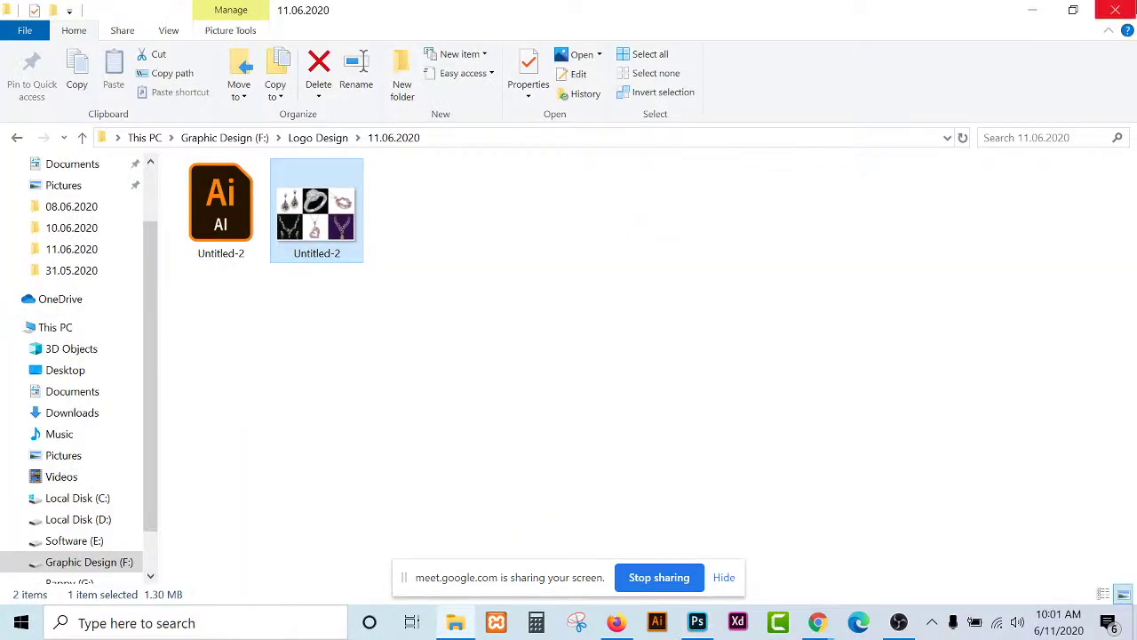
click(1032, 11)
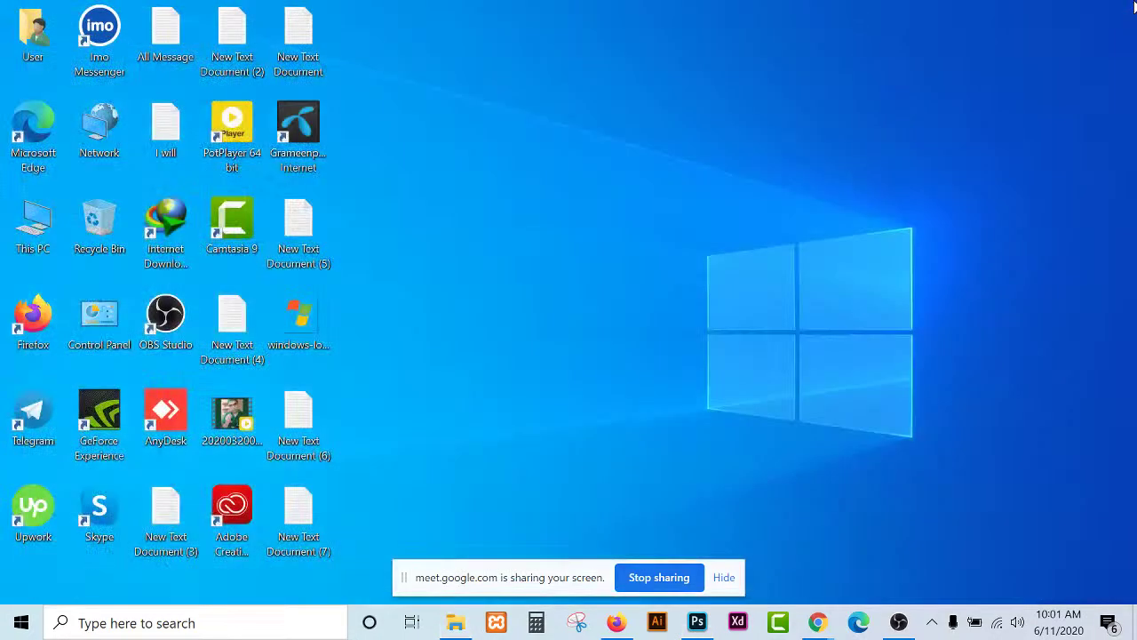
double_click(299, 511)
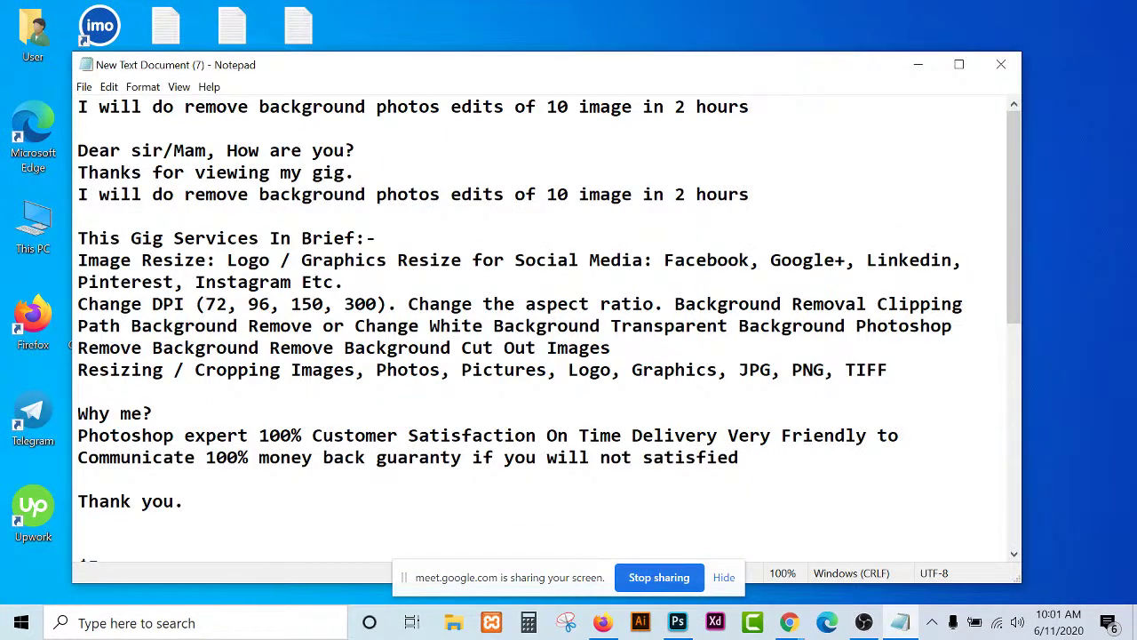
scroll(546, 329, down, 3)
scroll(546, 329, up, 3)
scroll(546, 329, down, 4)
scroll(546, 329, up, 4)
scroll(546, 329, down, 2)
scroll(547, 329, down, 3)
scroll(546, 329, up, 5)
Switch to Google Meet, admit the participant waiting to join, and minimize the meeting window.
click(607, 624)
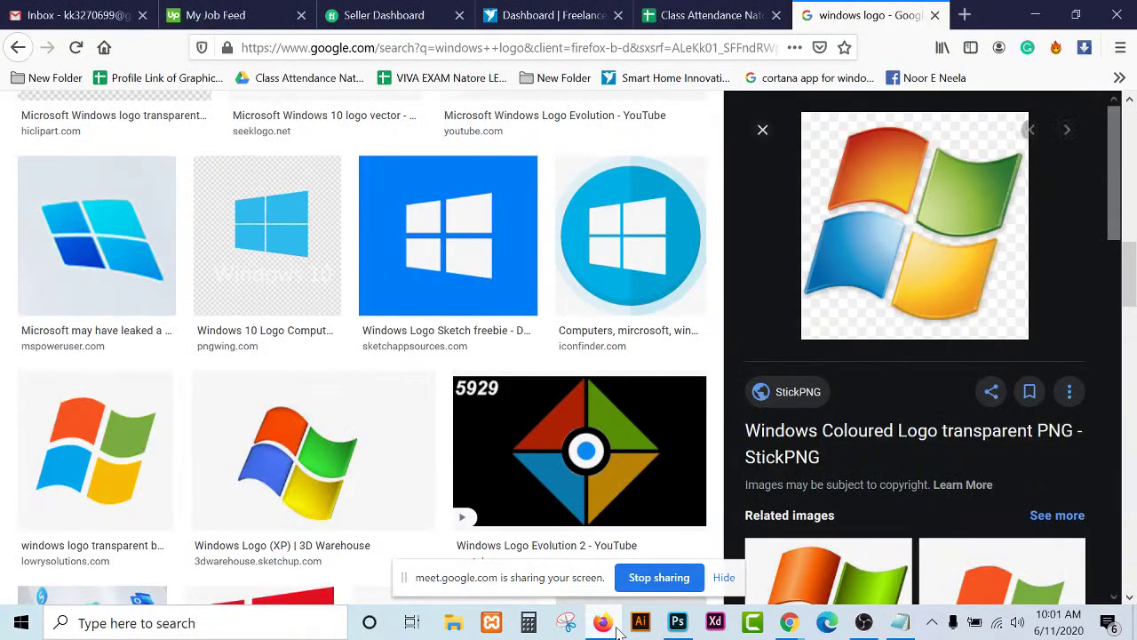
click(616, 626)
mouse_move(788, 626)
click(657, 542)
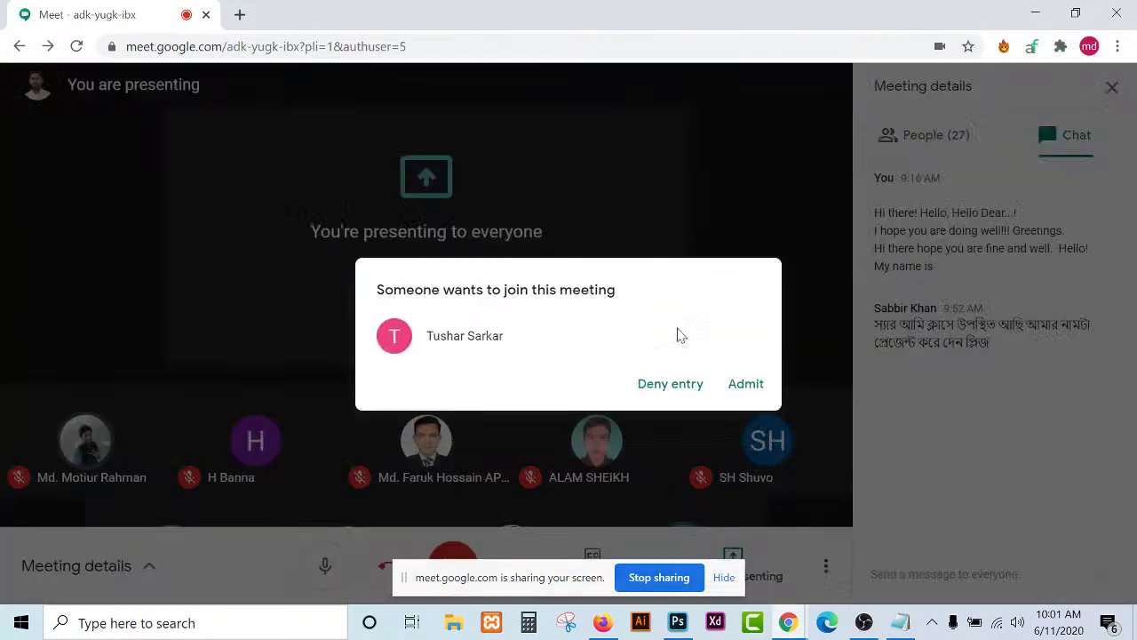
click(743, 384)
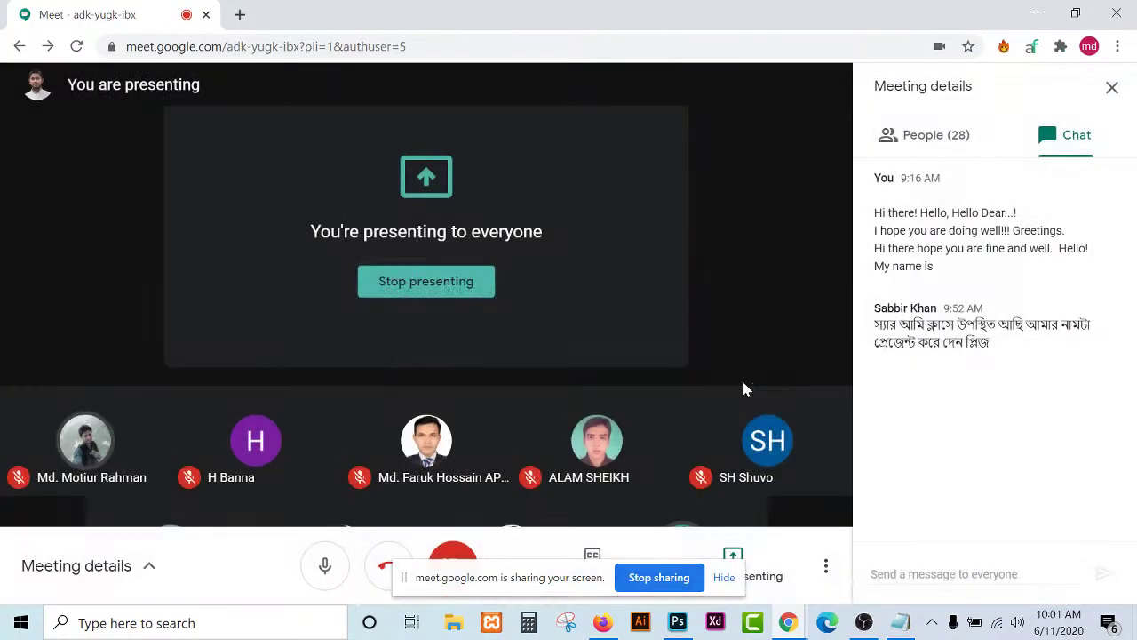
click(1030, 20)
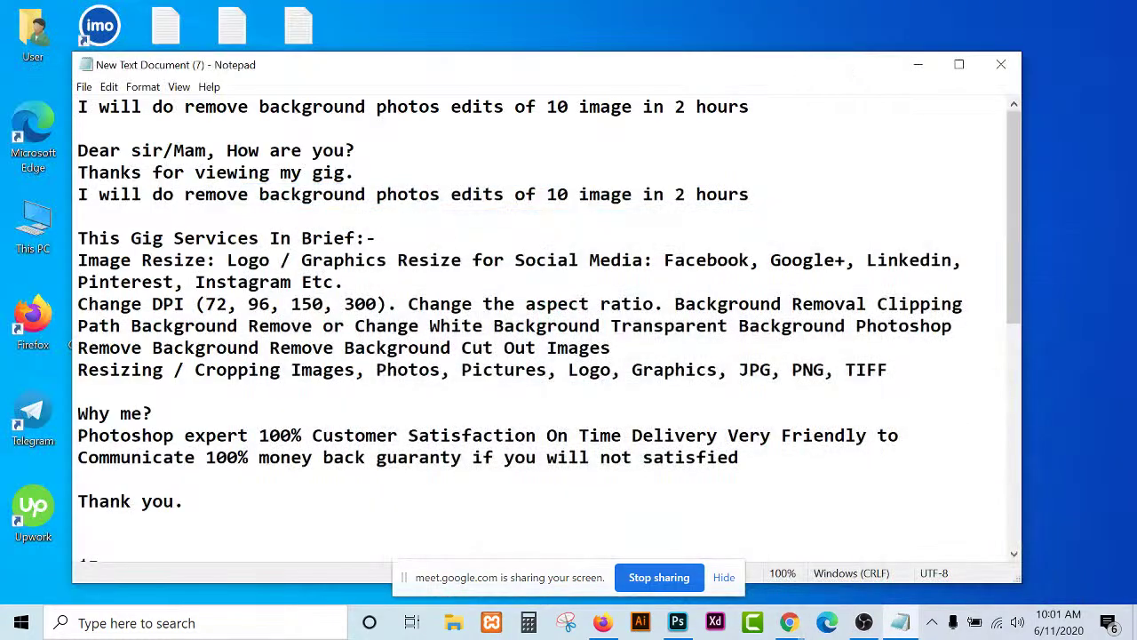
Return to Photoshop, open File Info for Untitled-2.jpg, and clear the existing Document Title.
click(604, 619)
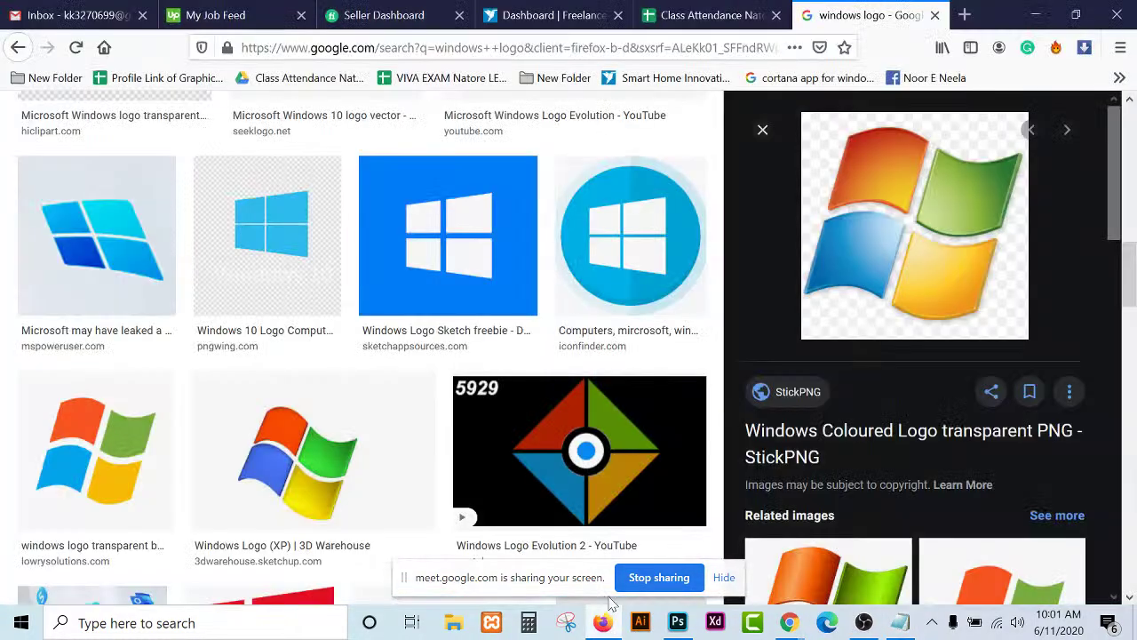
click(605, 619)
click(677, 621)
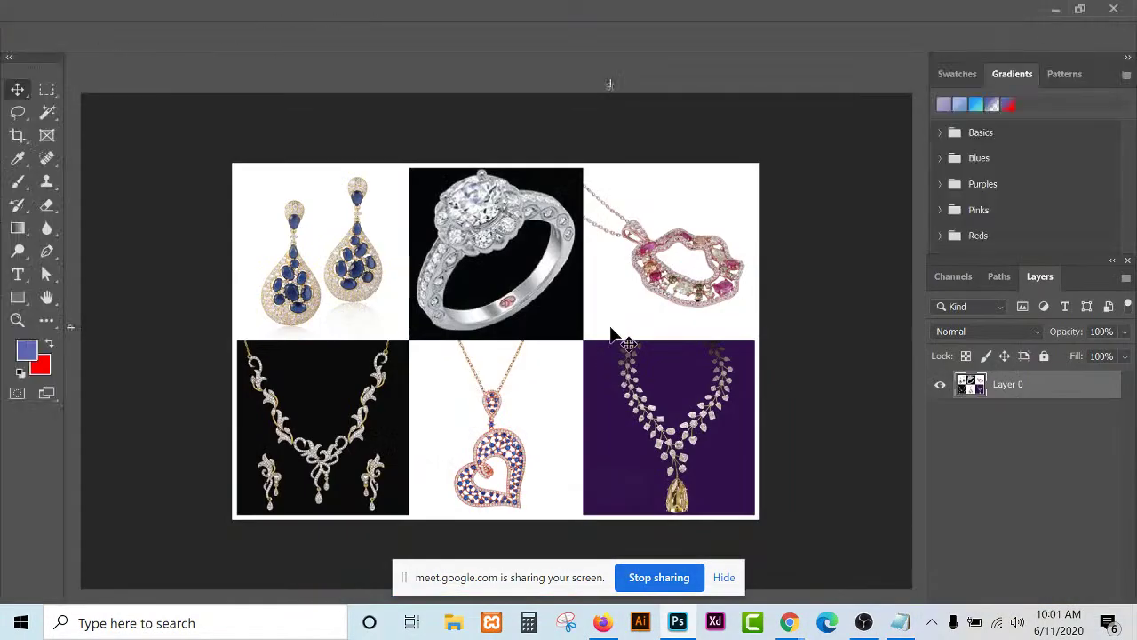
click(41, 9)
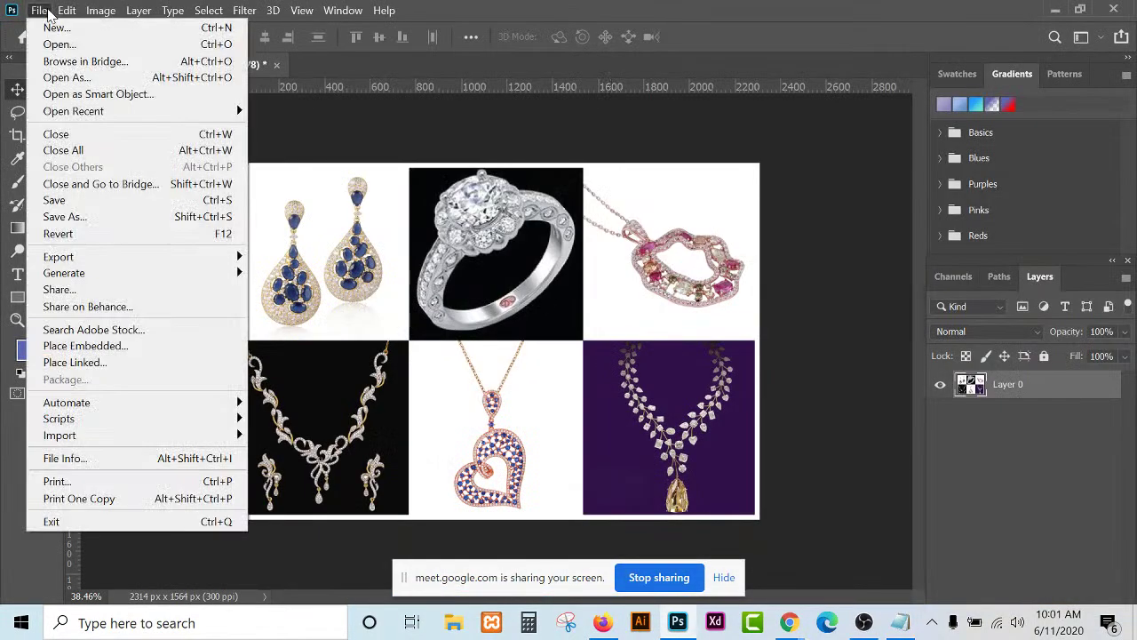
click(120, 459)
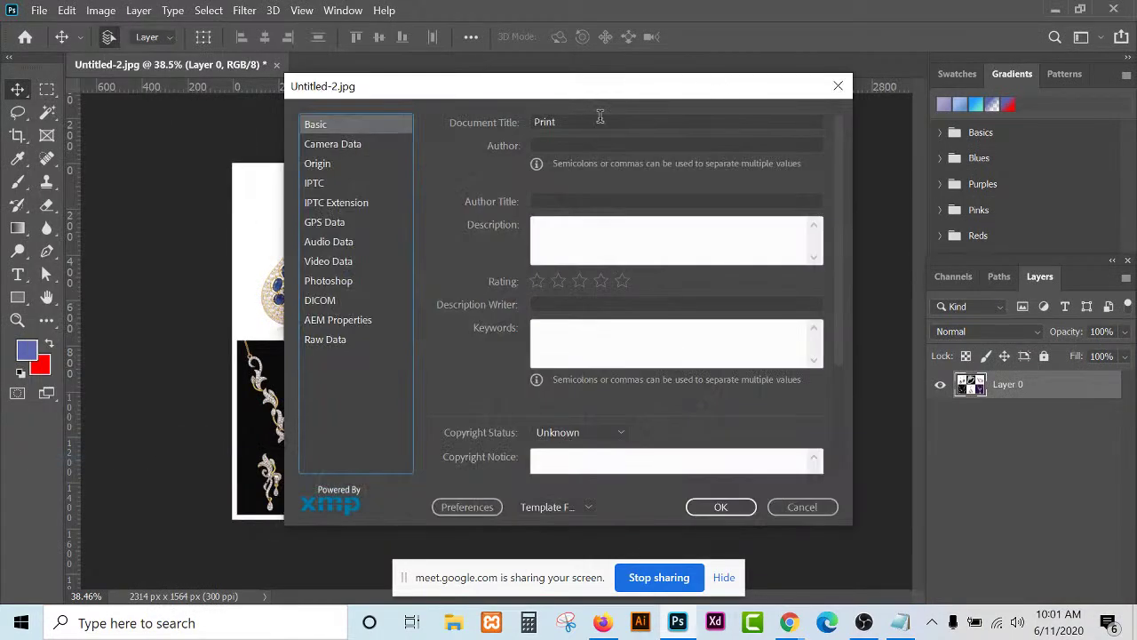
click(596, 119)
drag(607, 121, 524, 131)
key(BackSpace)
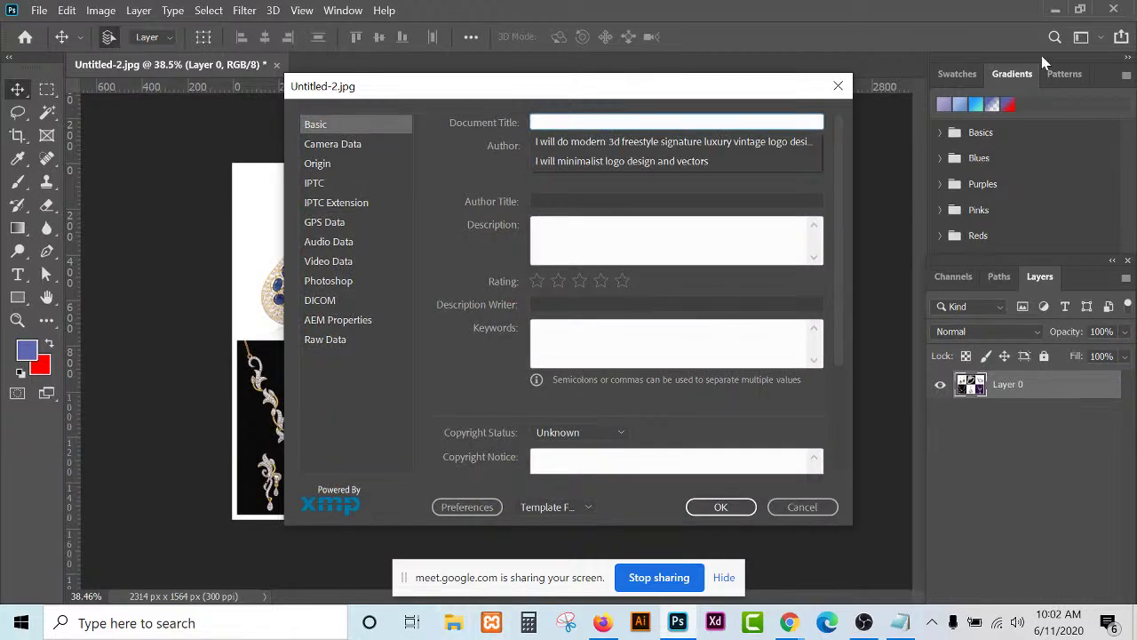
Copy the headline "I will do remove background photos edits of 10 image in 2 hours" from Notepad into Document Title.
click(900, 622)
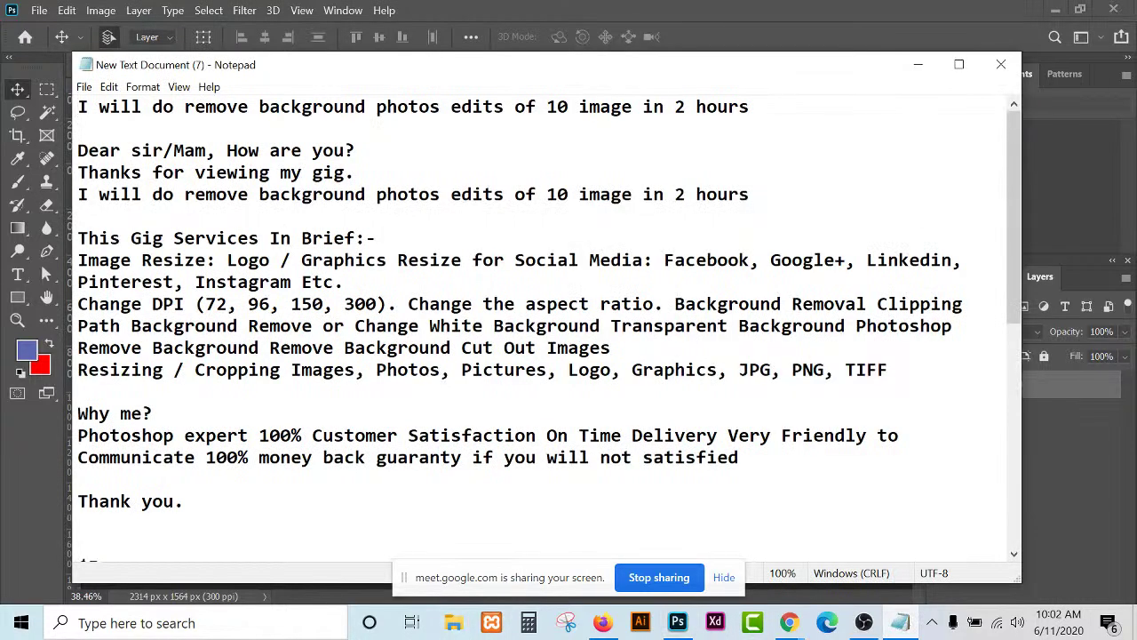
drag(750, 107, 5, 110)
key(ctrl+c)
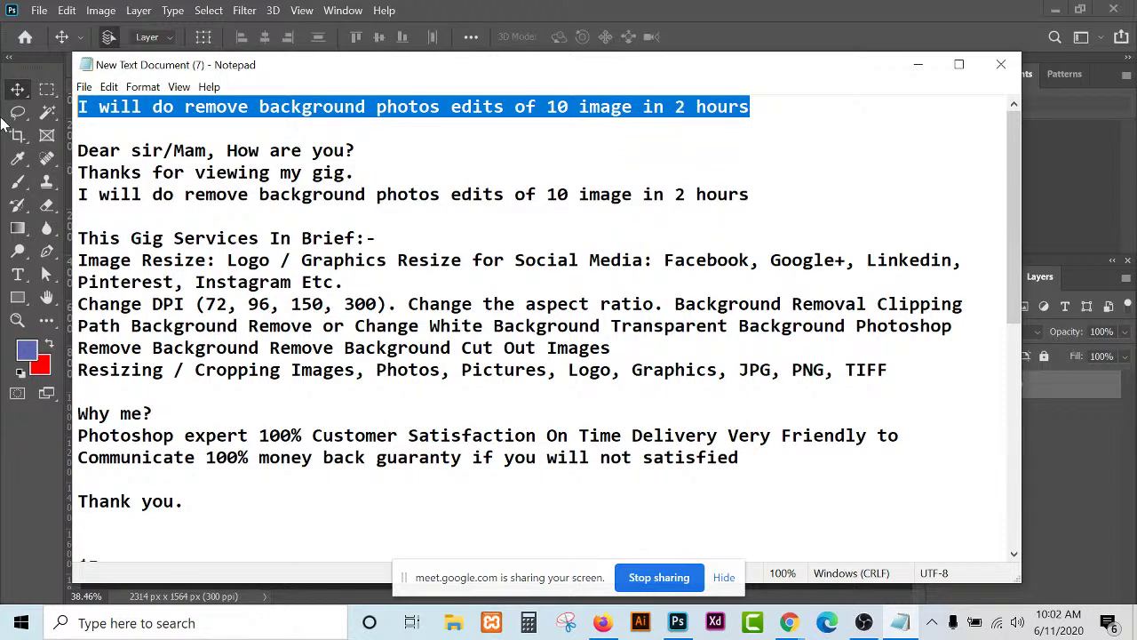
click(920, 65)
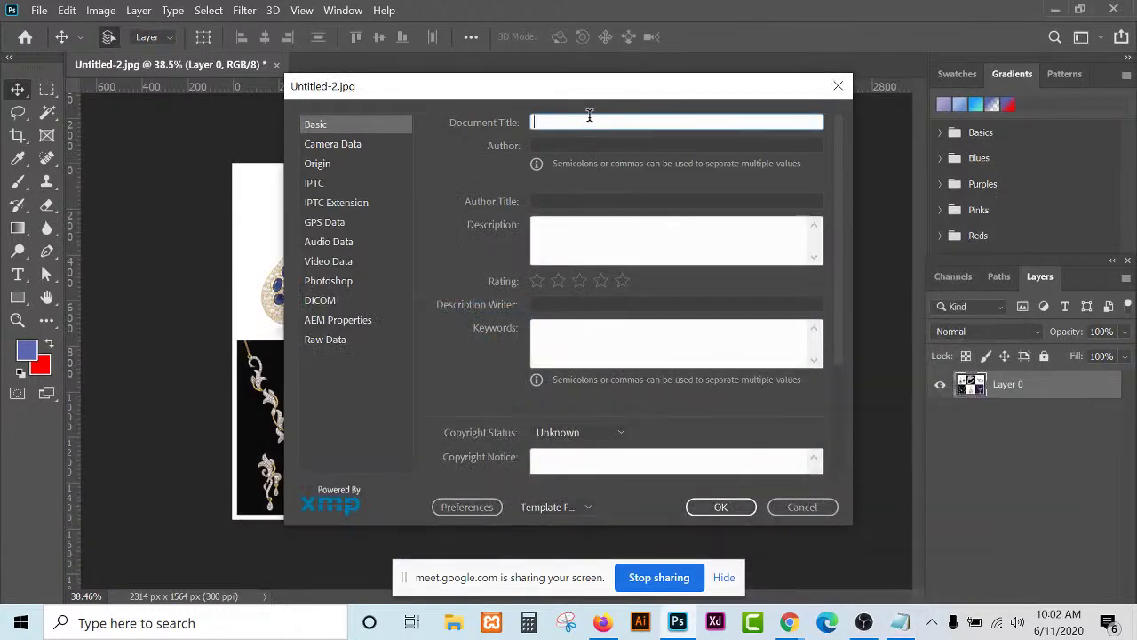
key(ctrl+v)
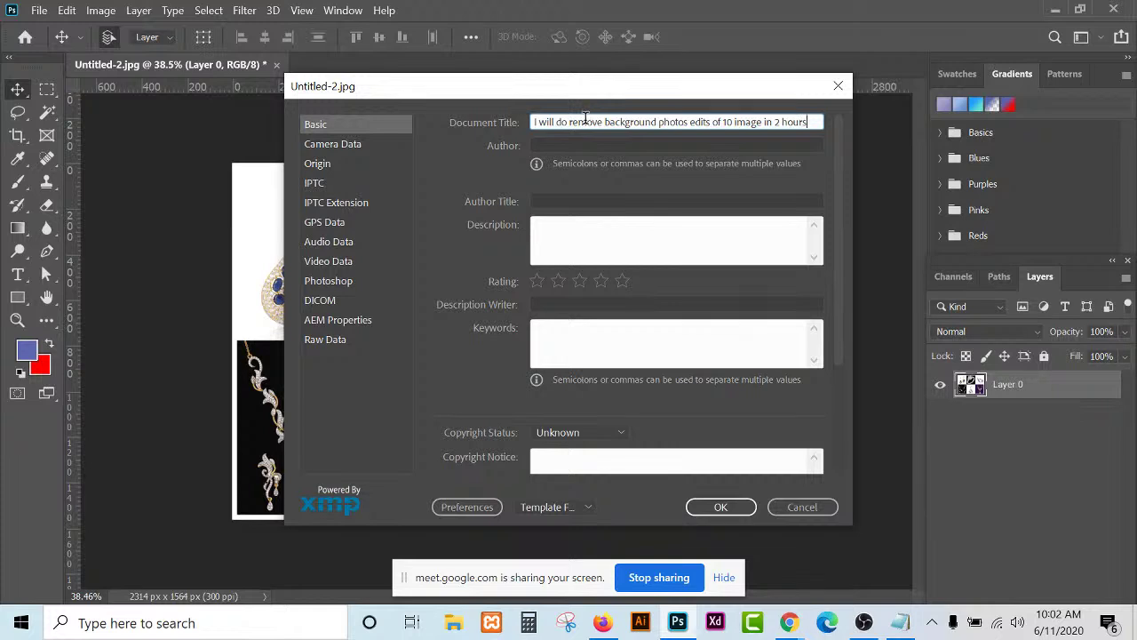
Copy "remove background photos edits of 10 image in 2 hours" from the Document Title into the Author field.
drag(569, 122, 1072, 156)
key(ctrl+c)
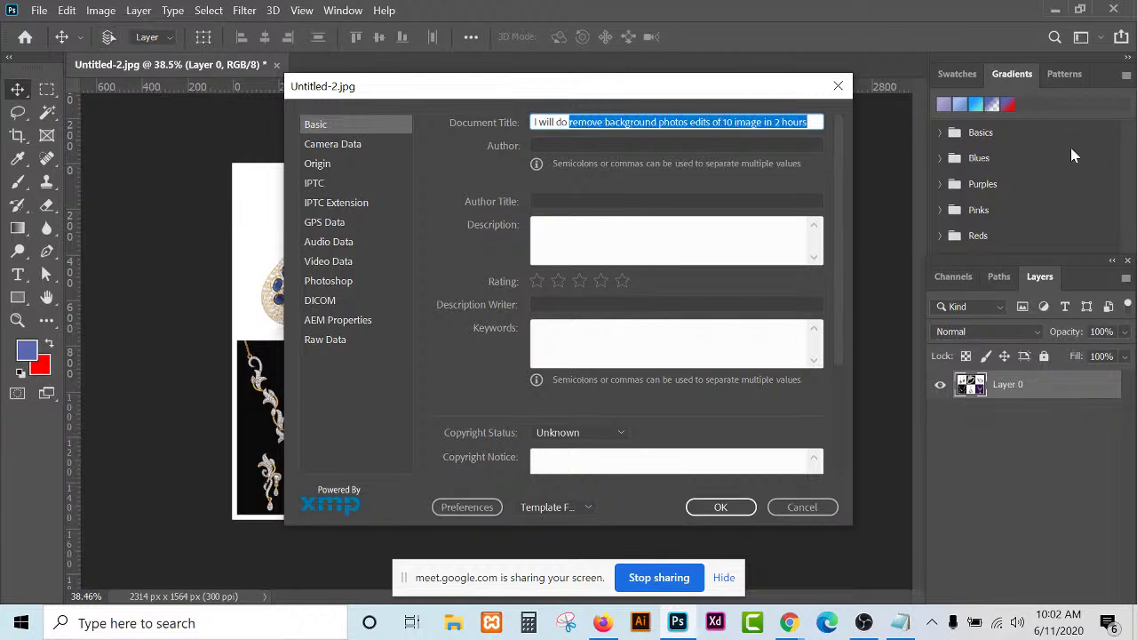
click(709, 145)
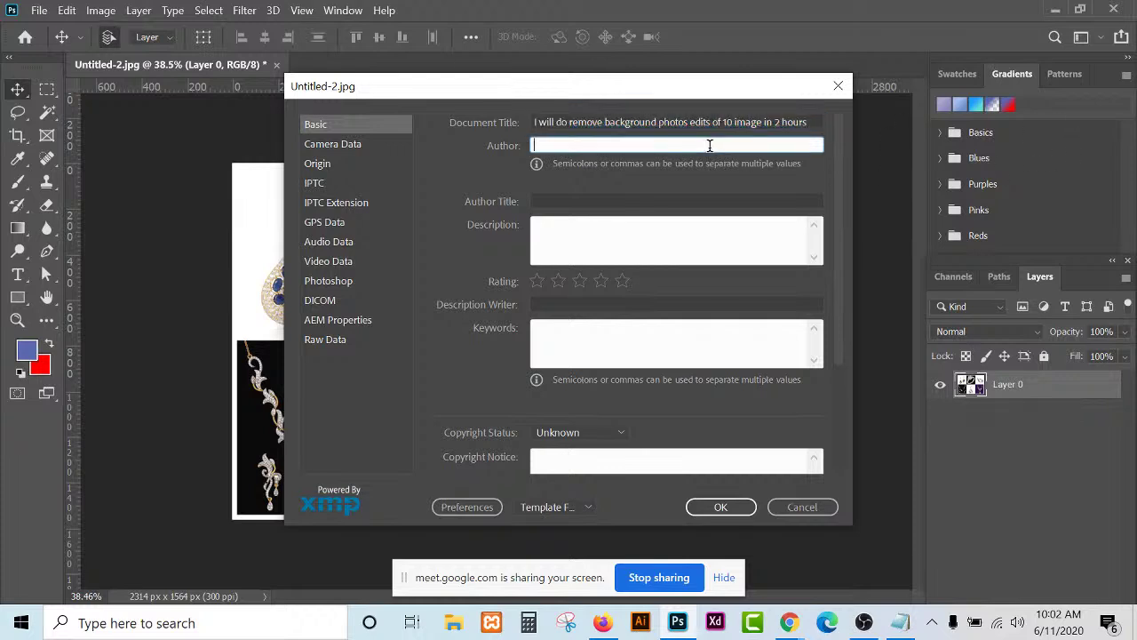
key(ctrl+v)
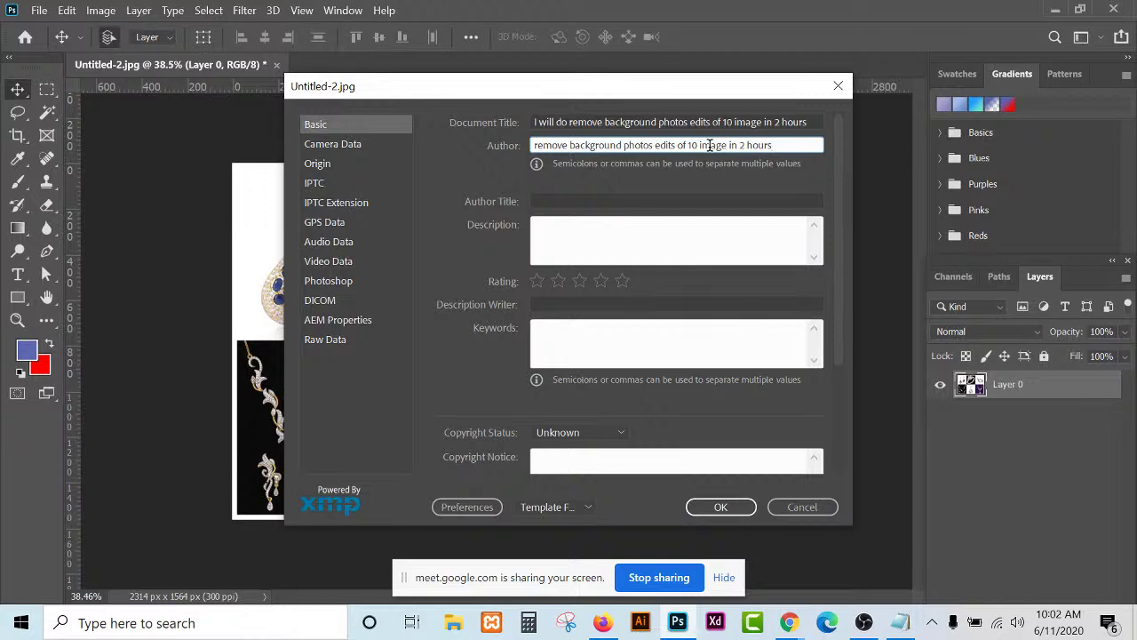
Copy the full Document Title, "I will do remove background photos edits of 10 image in 2 hours", into Author Title.
click(590, 201)
drag(813, 122, 282, 120)
key(ctrl+c)
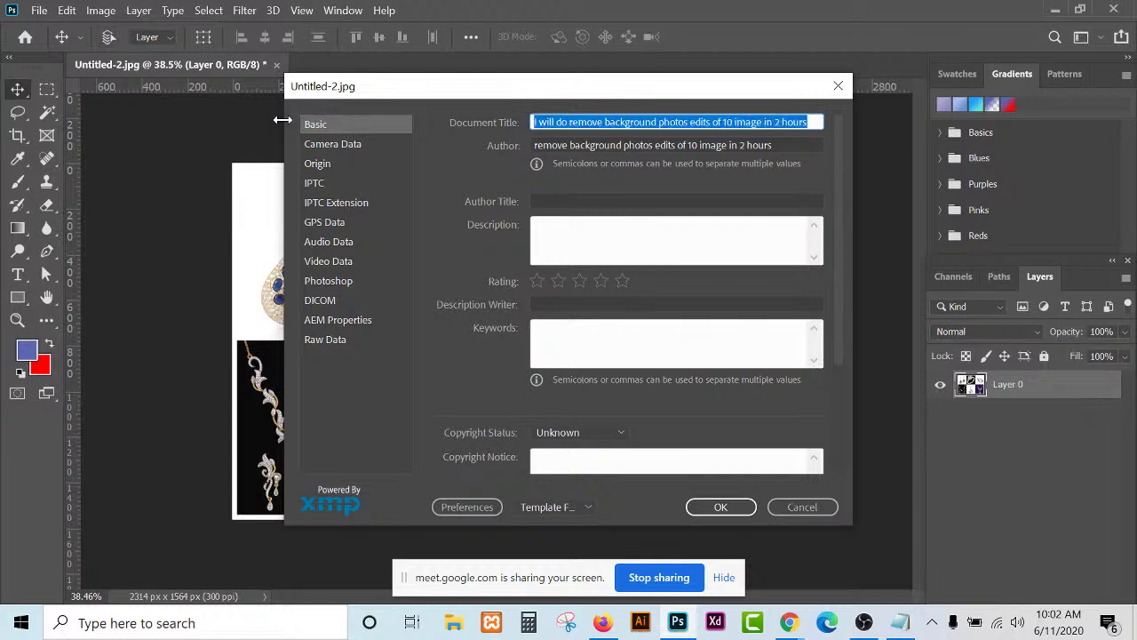
click(726, 200)
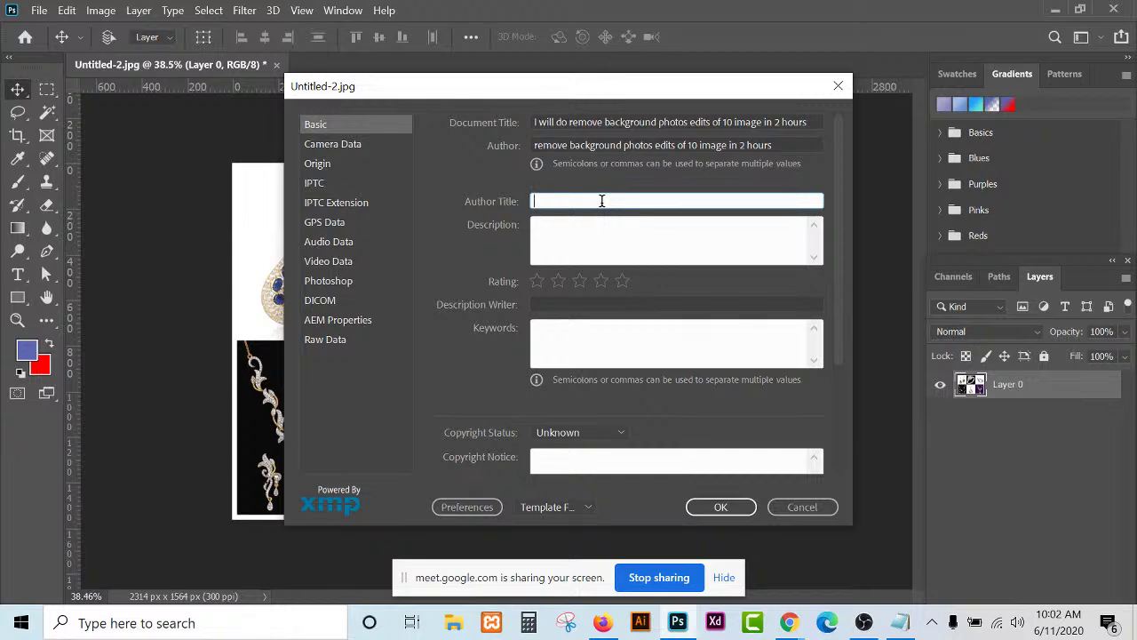
key(ctrl+v)
Copy the Notepad gig text from "Dear sir/Mam" through the tags at the end into the File Info Description.
click(596, 233)
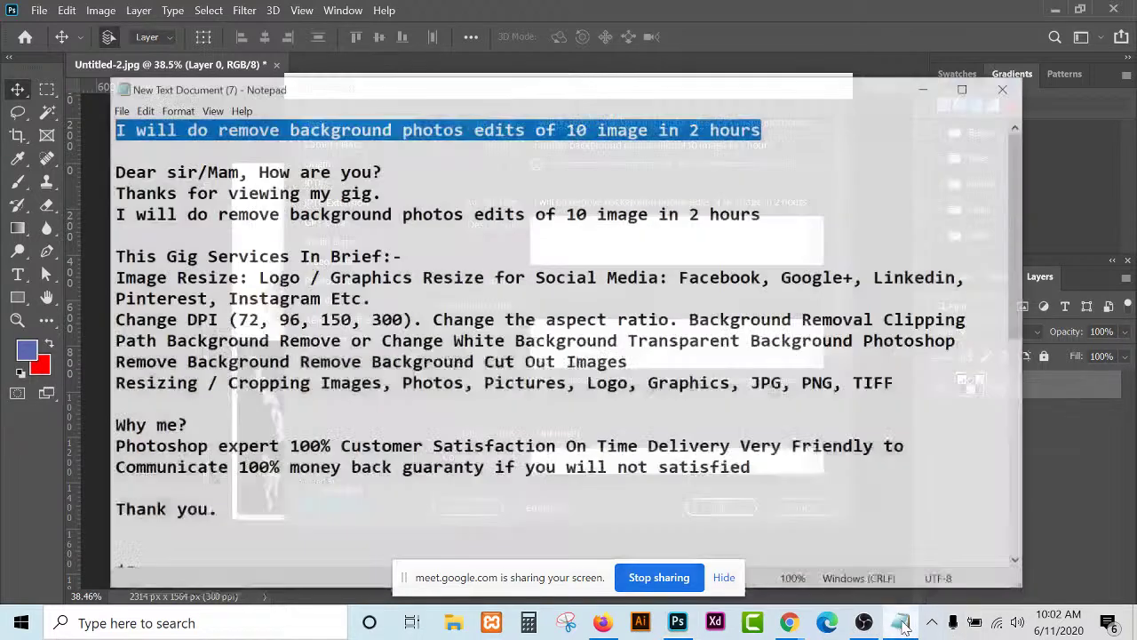
click(899, 622)
drag(79, 151, 184, 501)
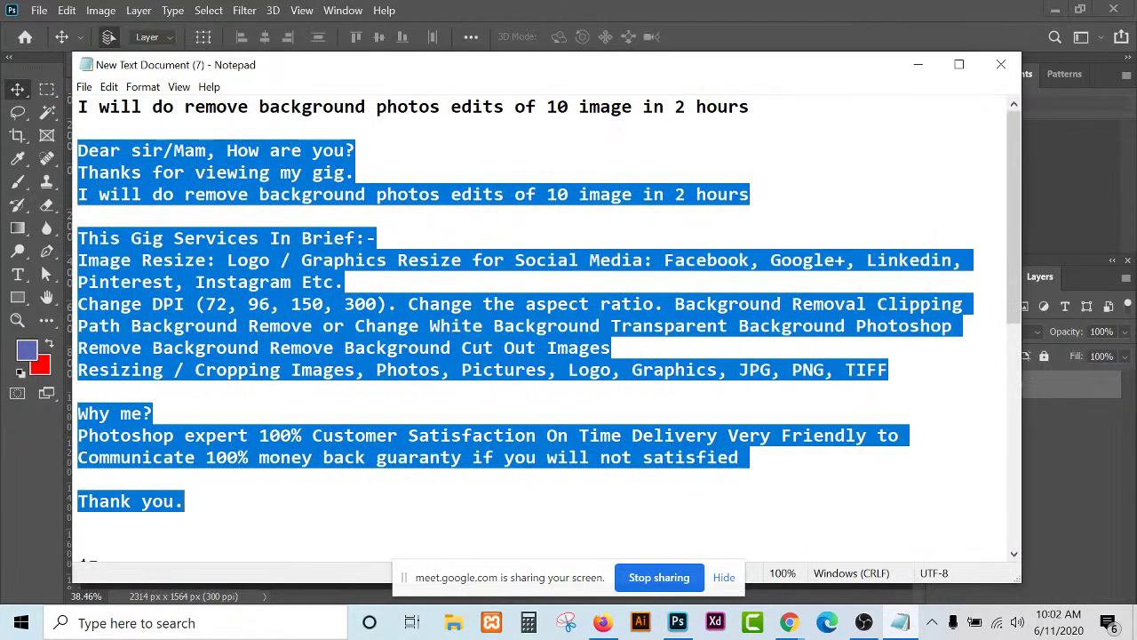
scroll(542, 319, down, 5)
scroll(542, 319, up, 5)
click(174, 325)
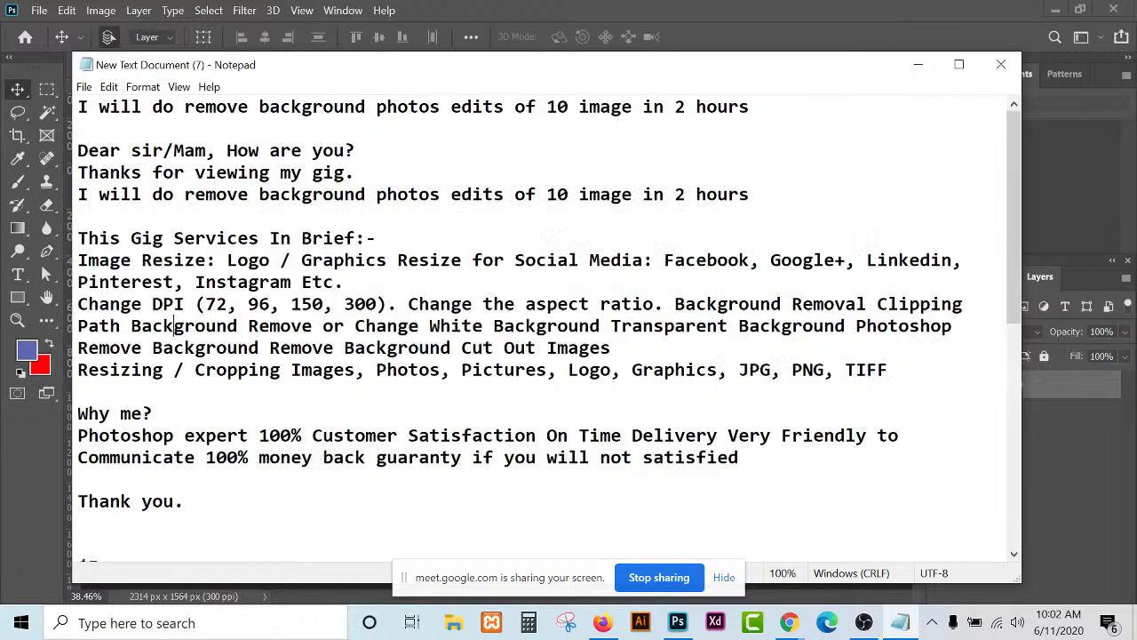
drag(78, 150, 79, 544)
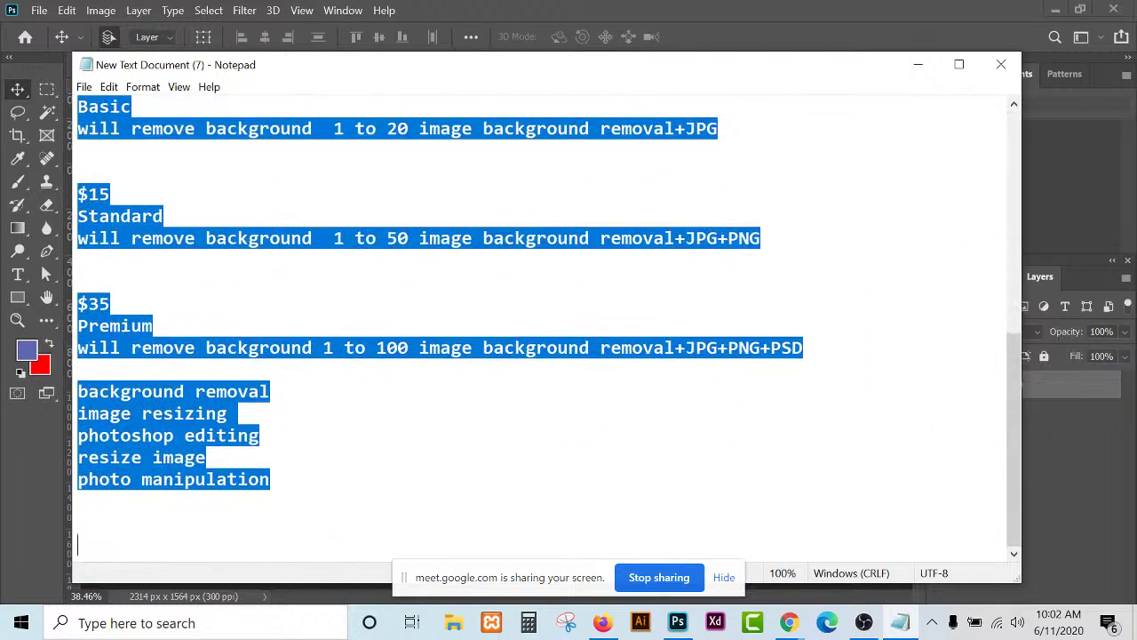
scroll(542, 320, up, 10)
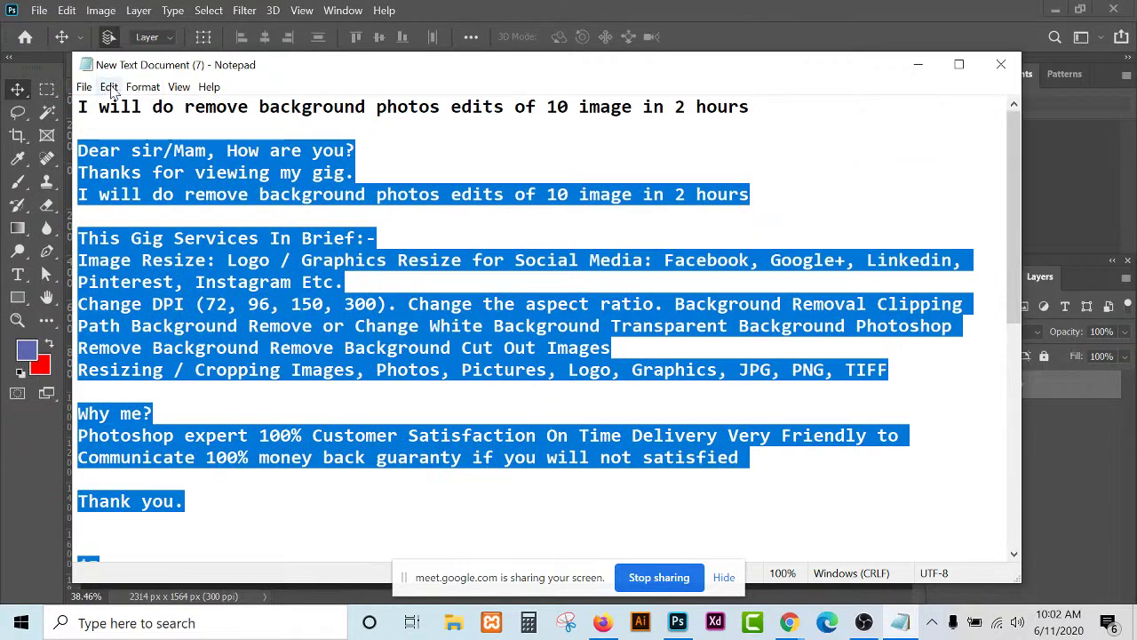
scroll(542, 329, down, 6)
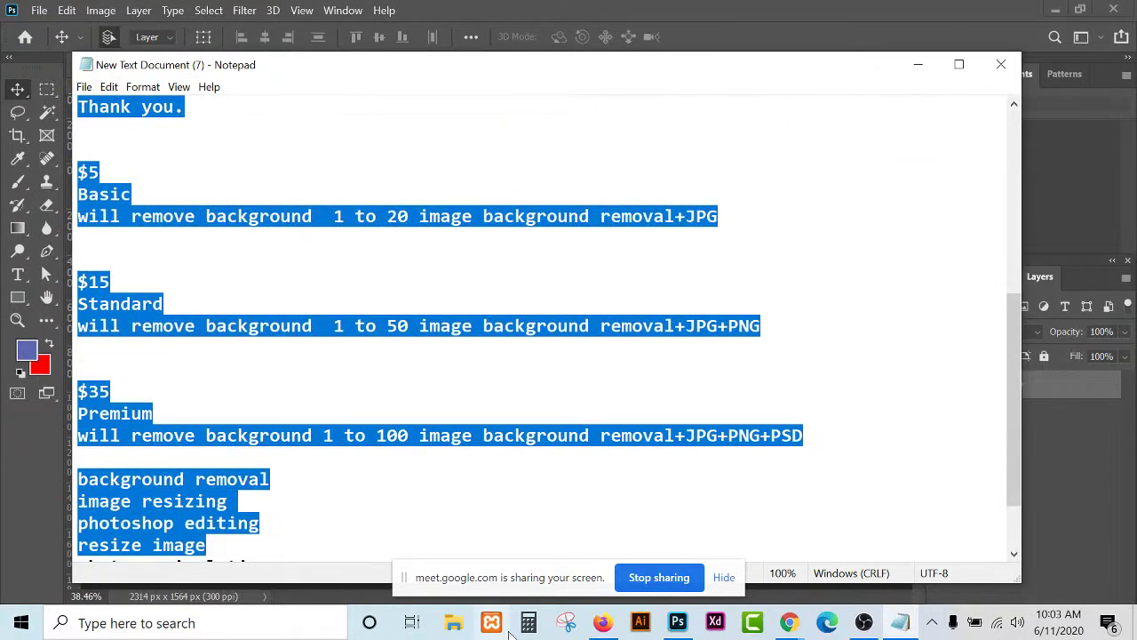
click(916, 66)
click(642, 224)
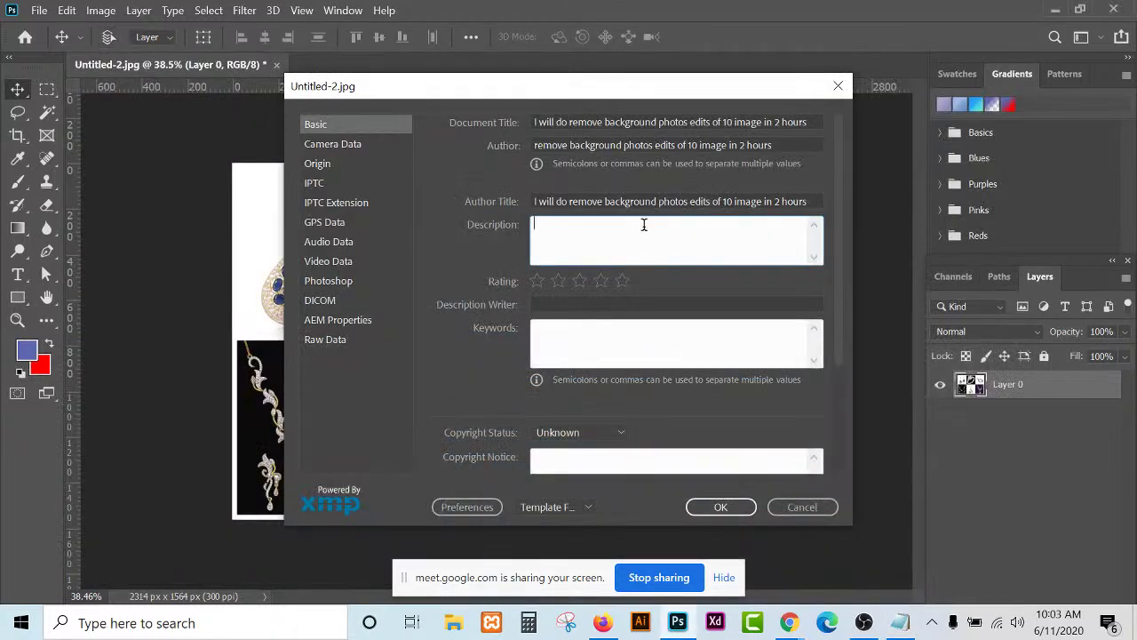
key(ctrl+v)
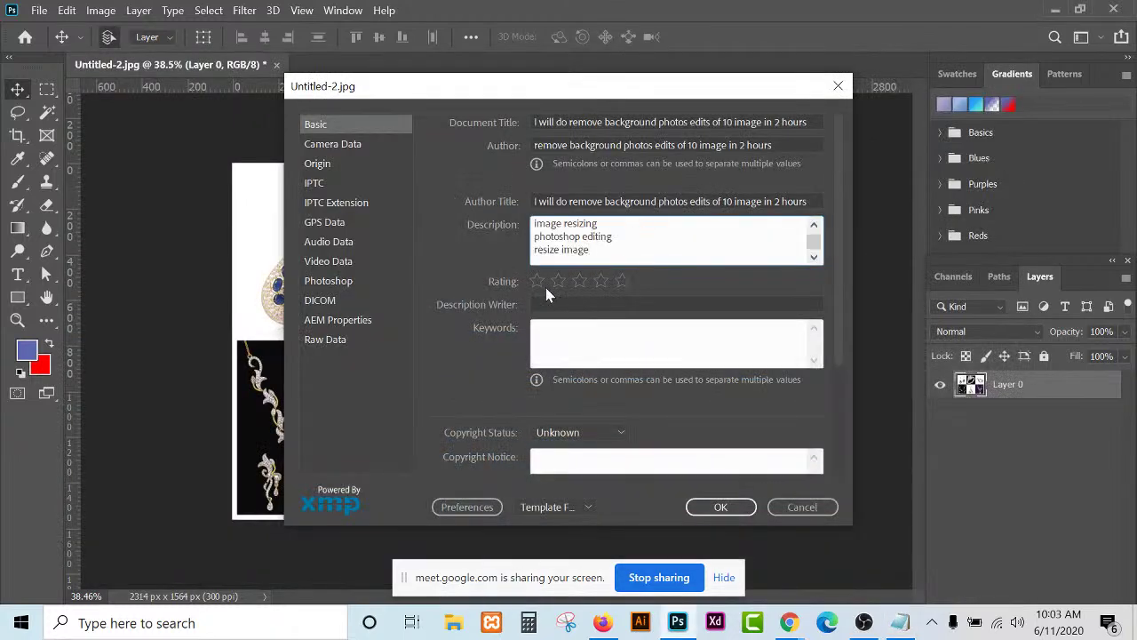
Set the rating to five stars and paste the copied gig text into Keywords, adding line breaks after it.
click(622, 281)
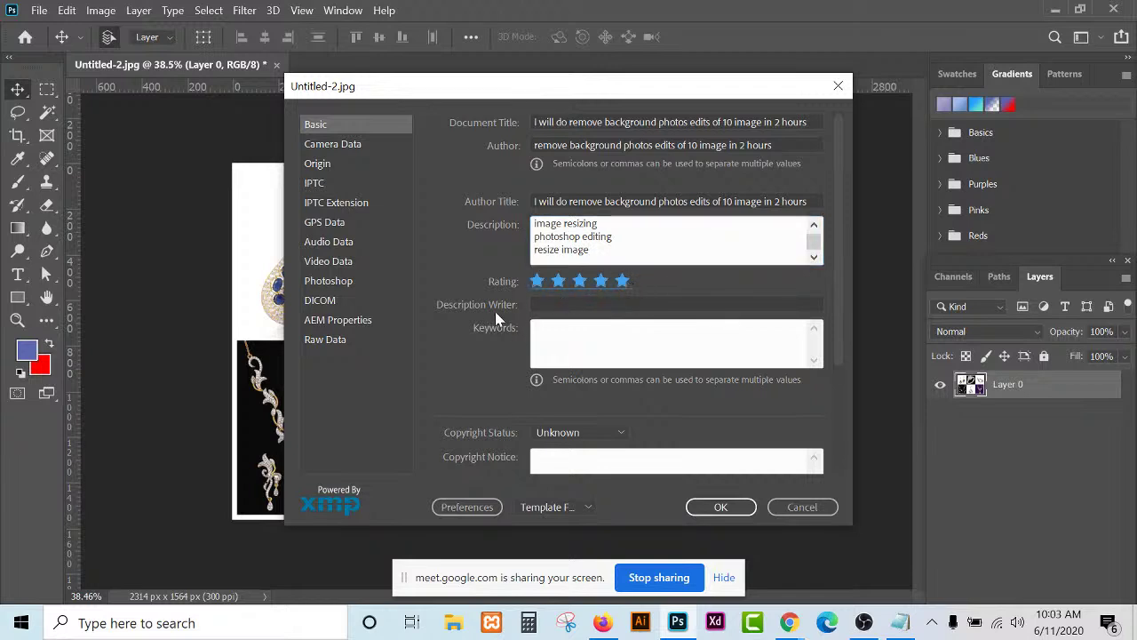
click(657, 305)
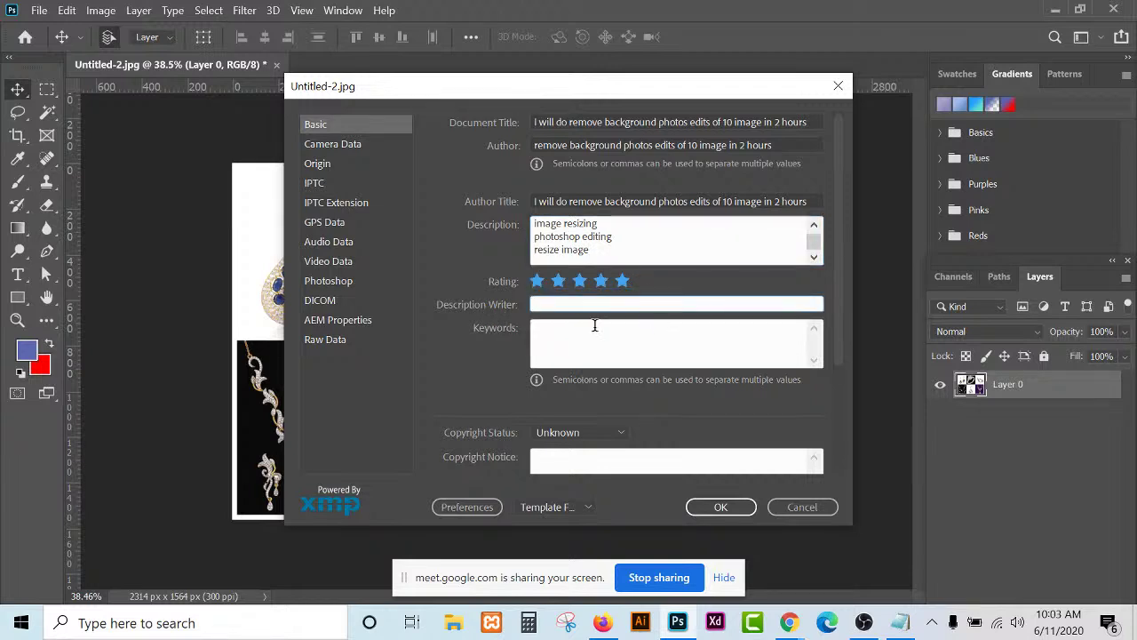
click(596, 326)
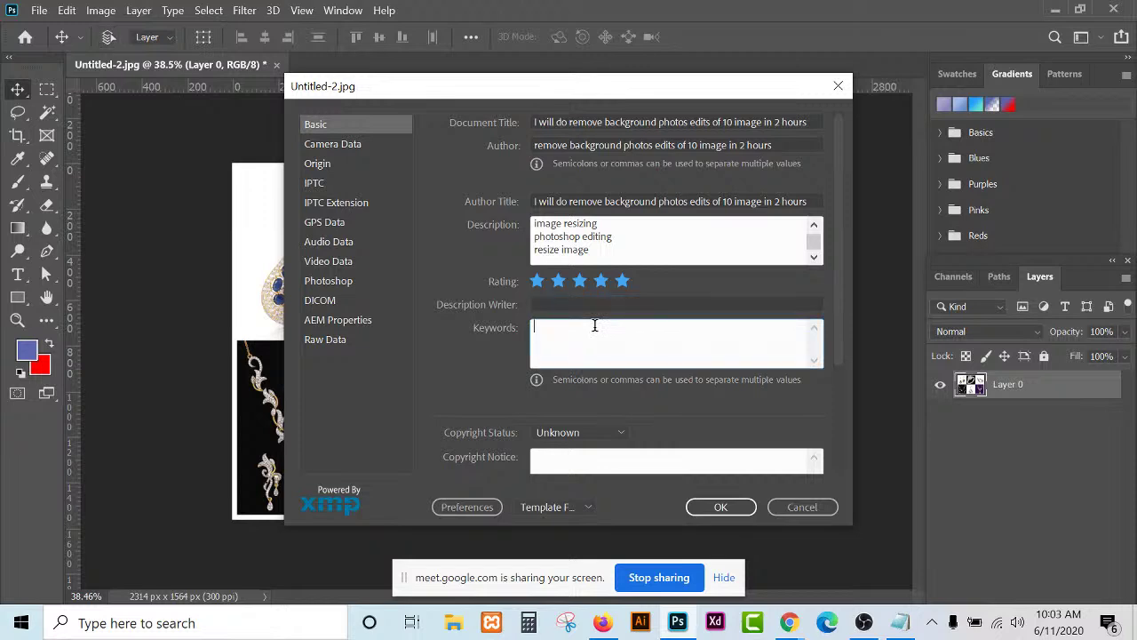
text(image resizing photoshop editing resize image)
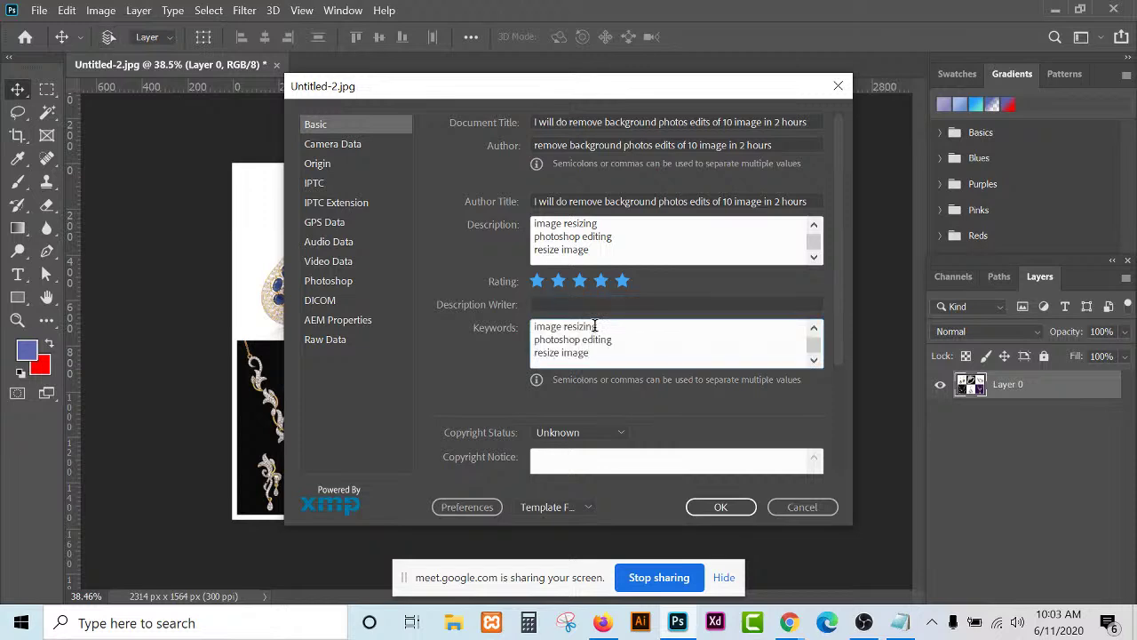
key(Return)
key(Return)
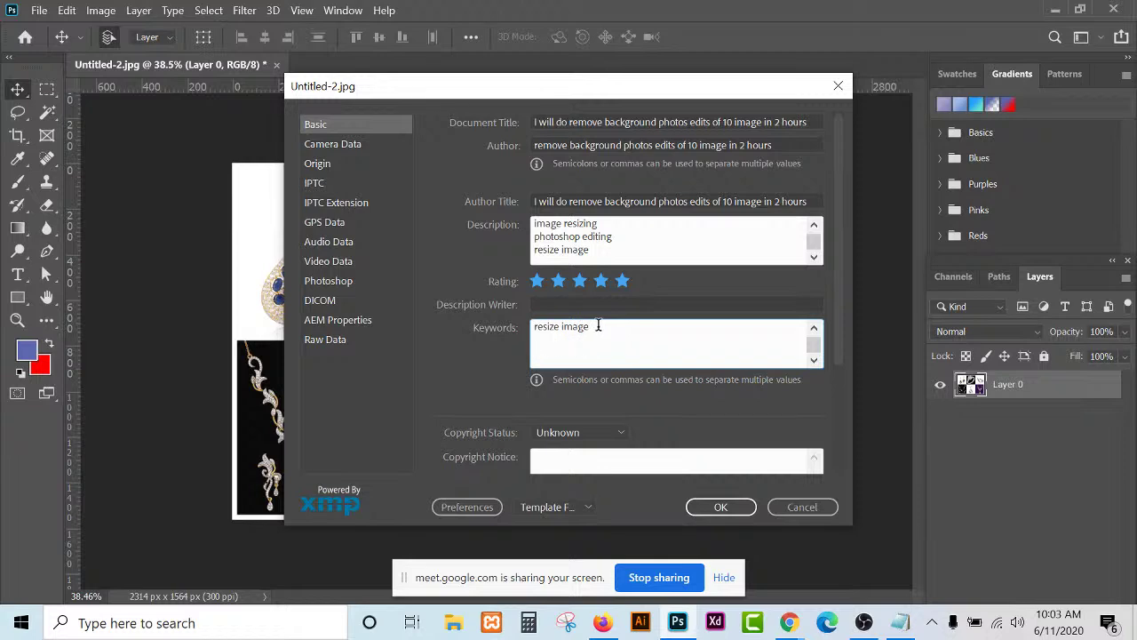
Copy "remove background photos" from the Author field into Description Writer, and return to the Keywords field.
click(607, 304)
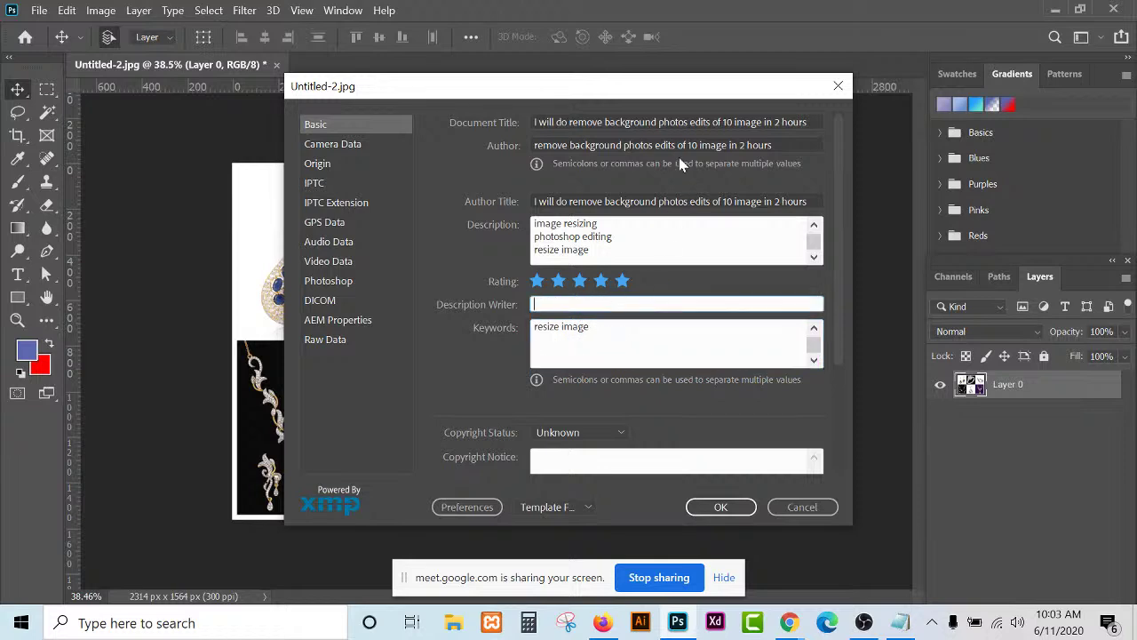
click(654, 145)
drag(640, 144, 520, 146)
key(ctrl+c)
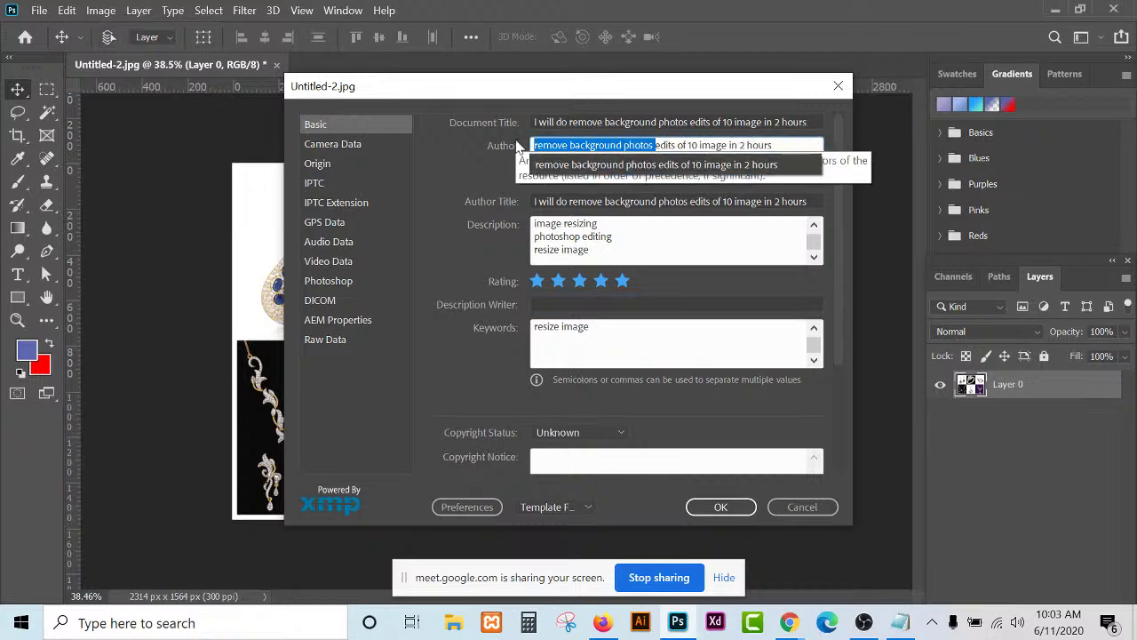
click(598, 302)
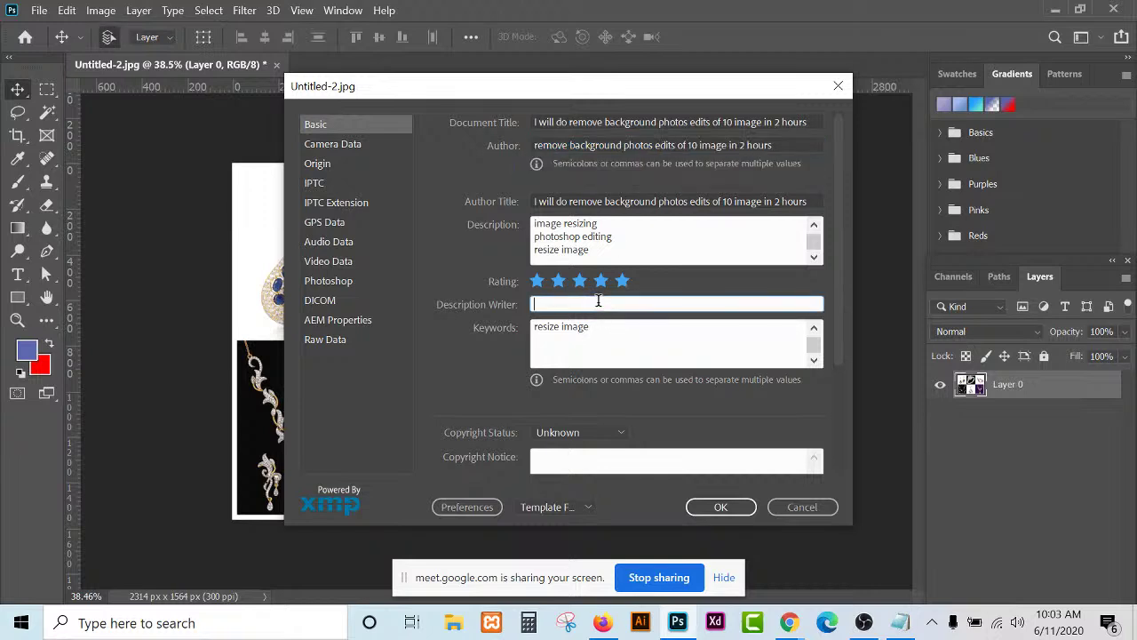
key(ctrl+v)
click(609, 330)
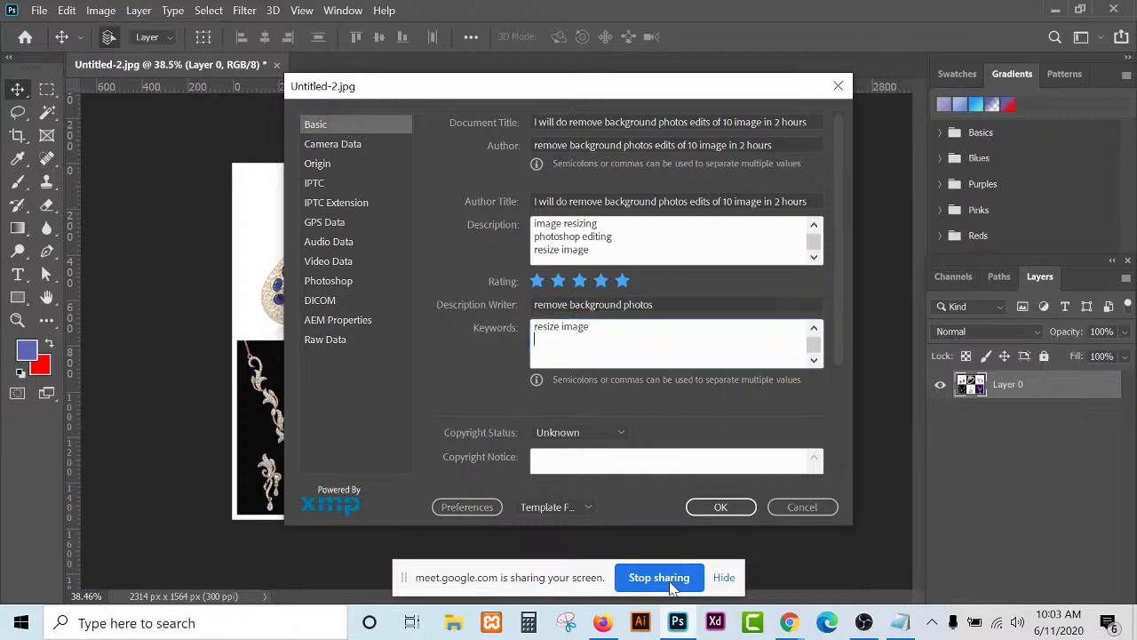
Switch to the Firefox window showing the Google image results for the Windows logo.
click(604, 621)
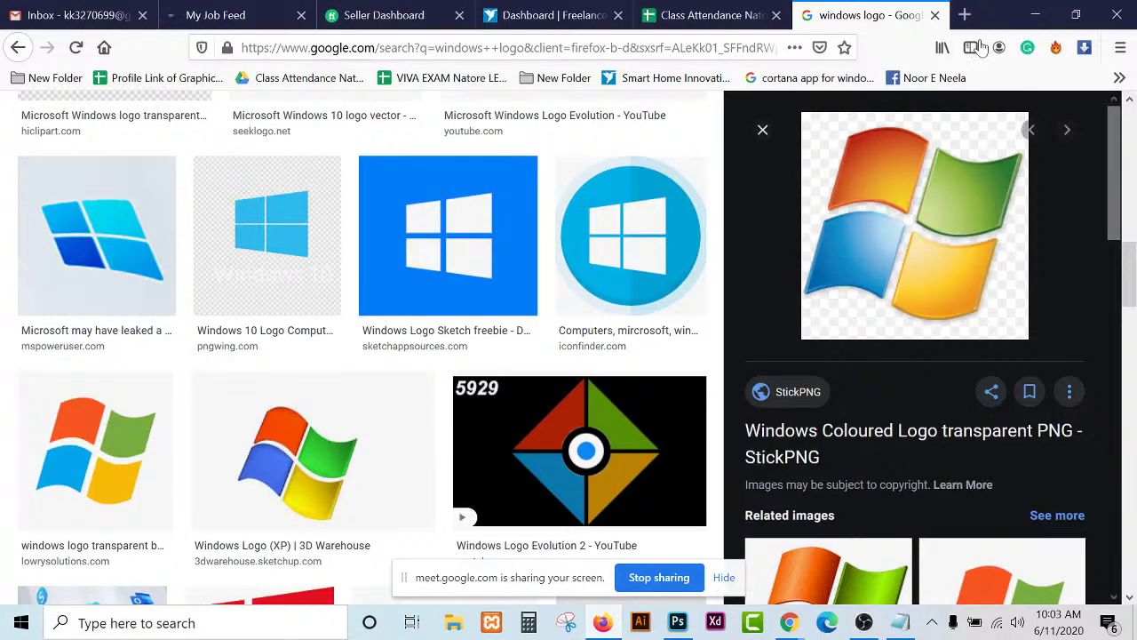
click(965, 16)
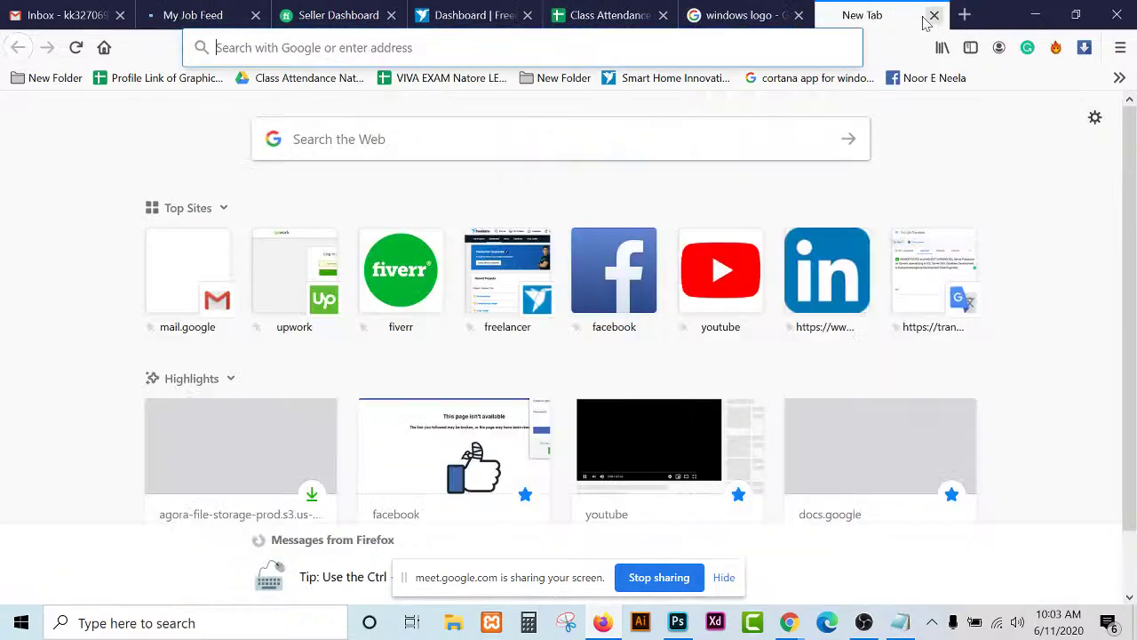
click(934, 15)
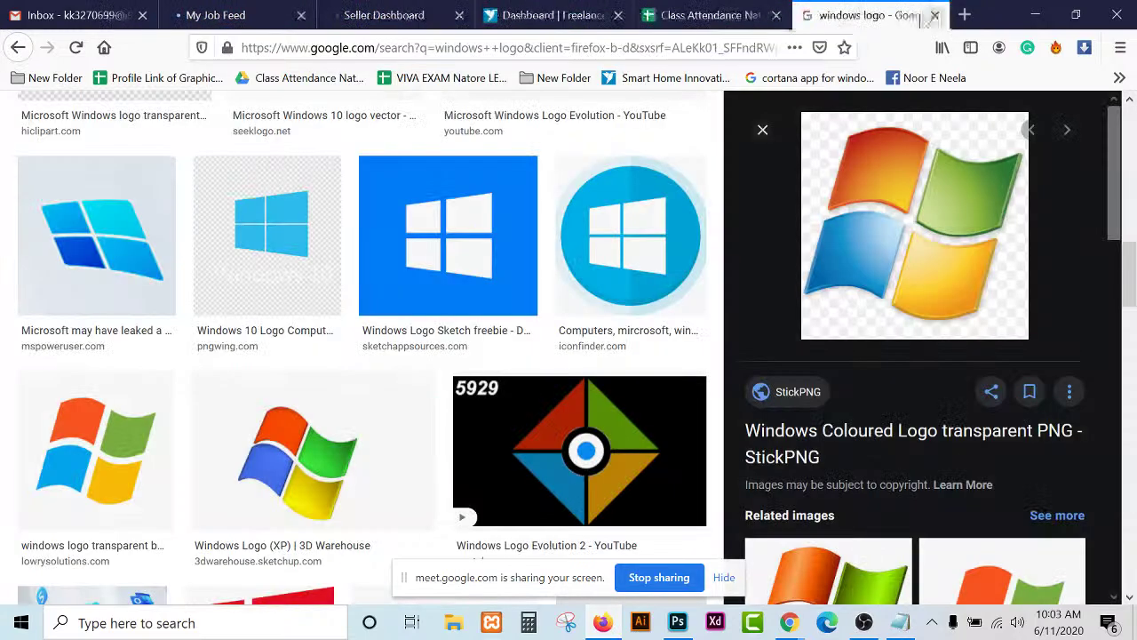
Replace the Google image query with "tags tools" and run the suggested "tegs tools" search.
scroll(371, 198, down, 5)
scroll(373, 199, up, 3)
scroll(373, 200, up, 3)
click(242, 130)
key(ctrl+a)
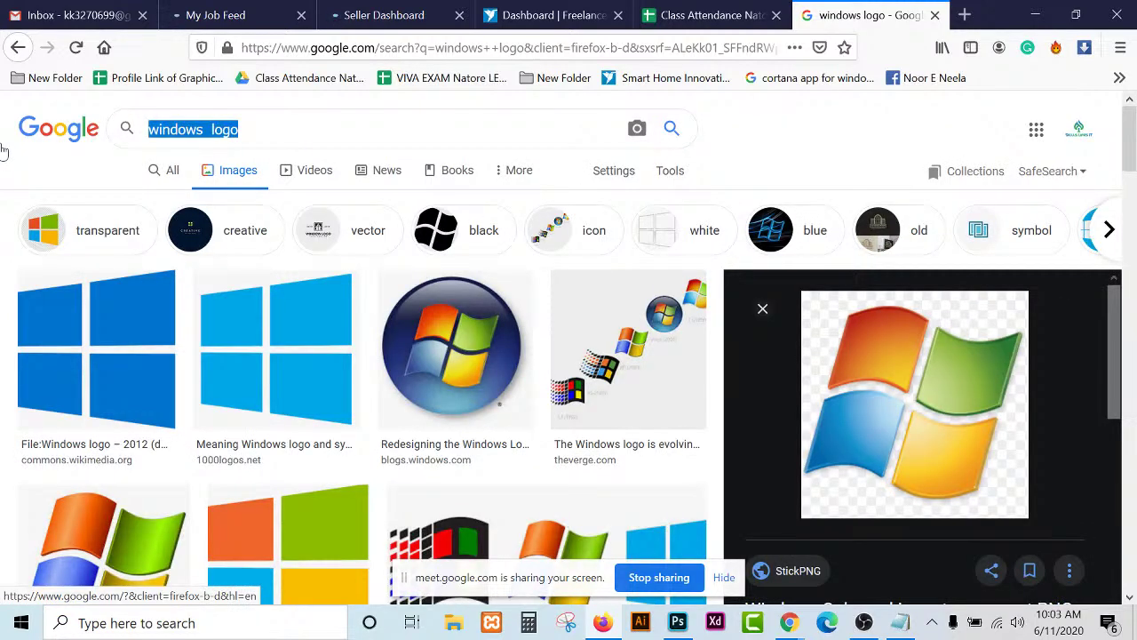
text(tag)
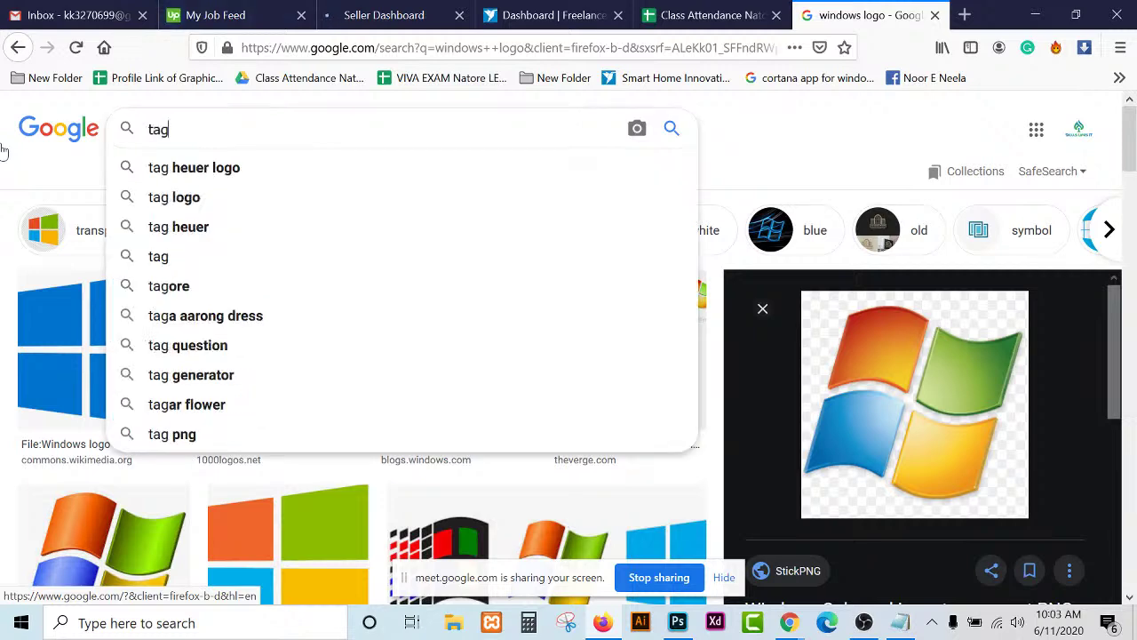
text(s)
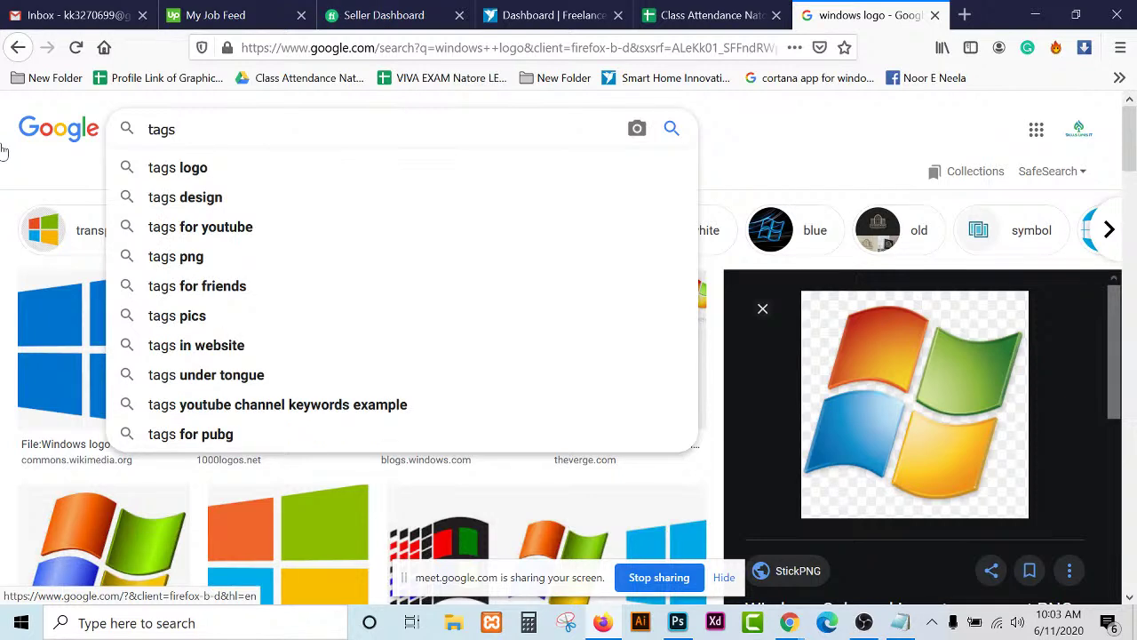
text(t)
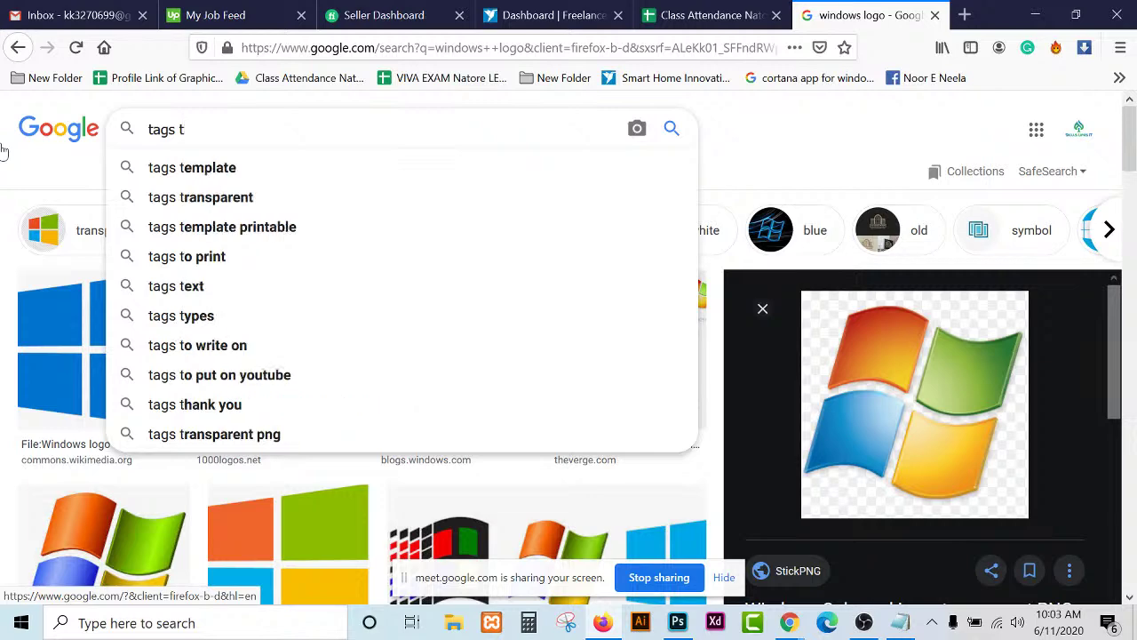
text(oo)
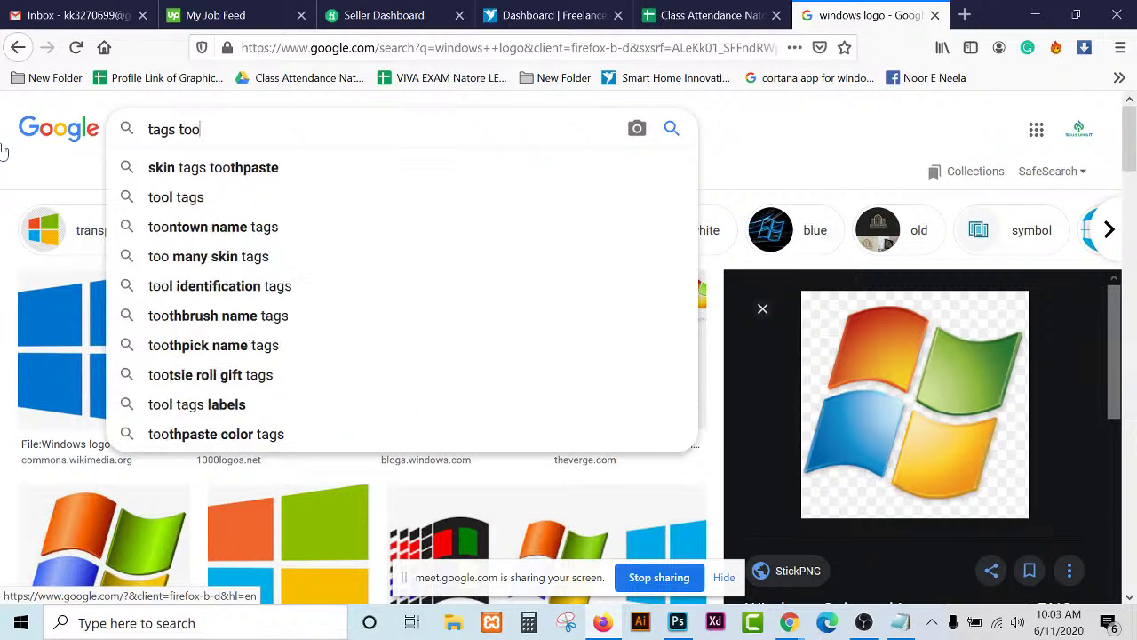
text(ls)
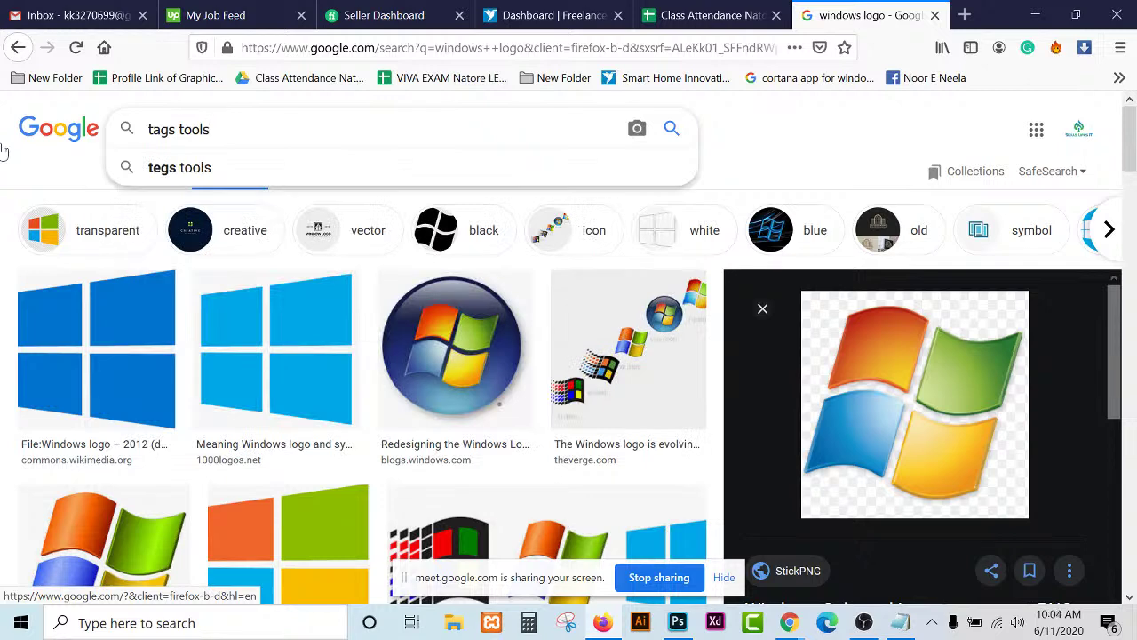
click(227, 179)
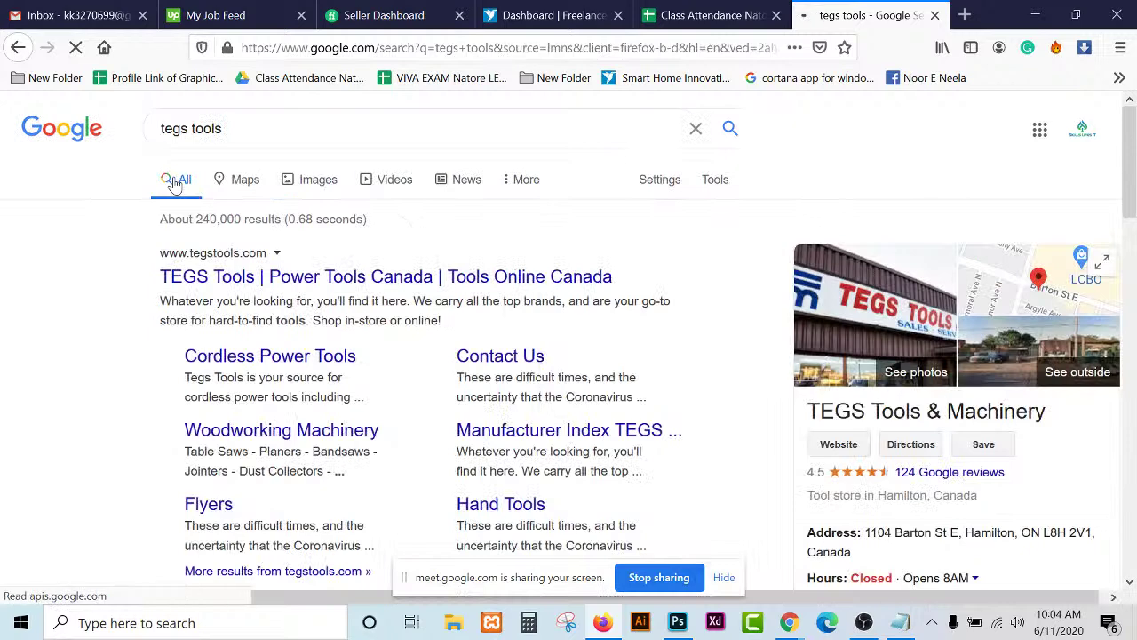
Skim the results, then correct the Google query to "tags tools" and search again.
scroll(175, 182, down, 1)
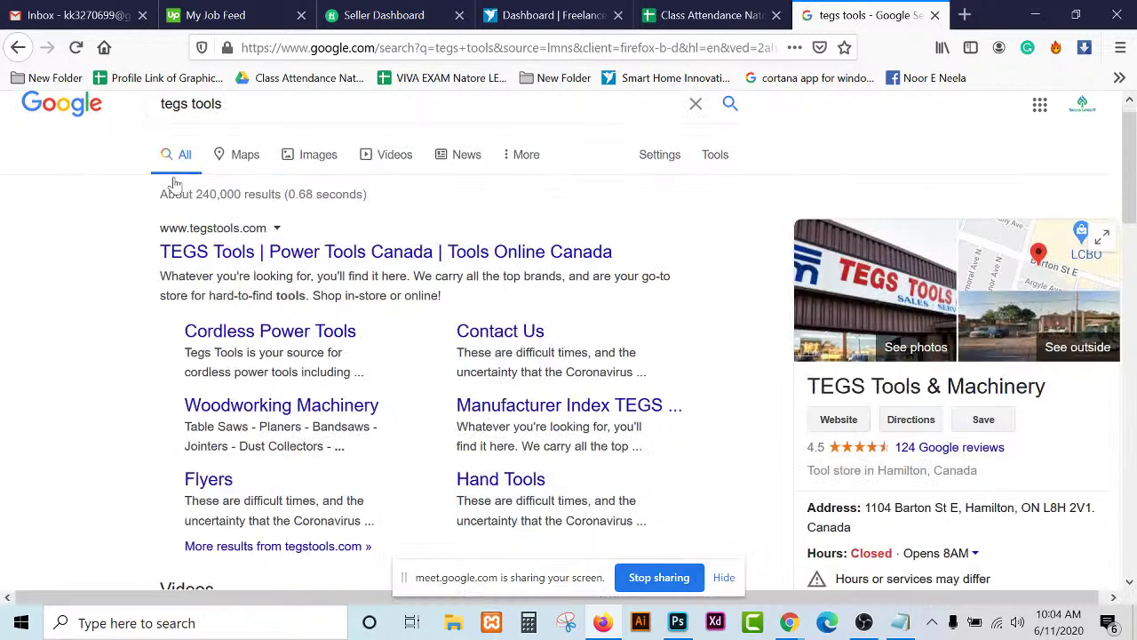
scroll(175, 183, down, 8)
scroll(175, 184, up, 5)
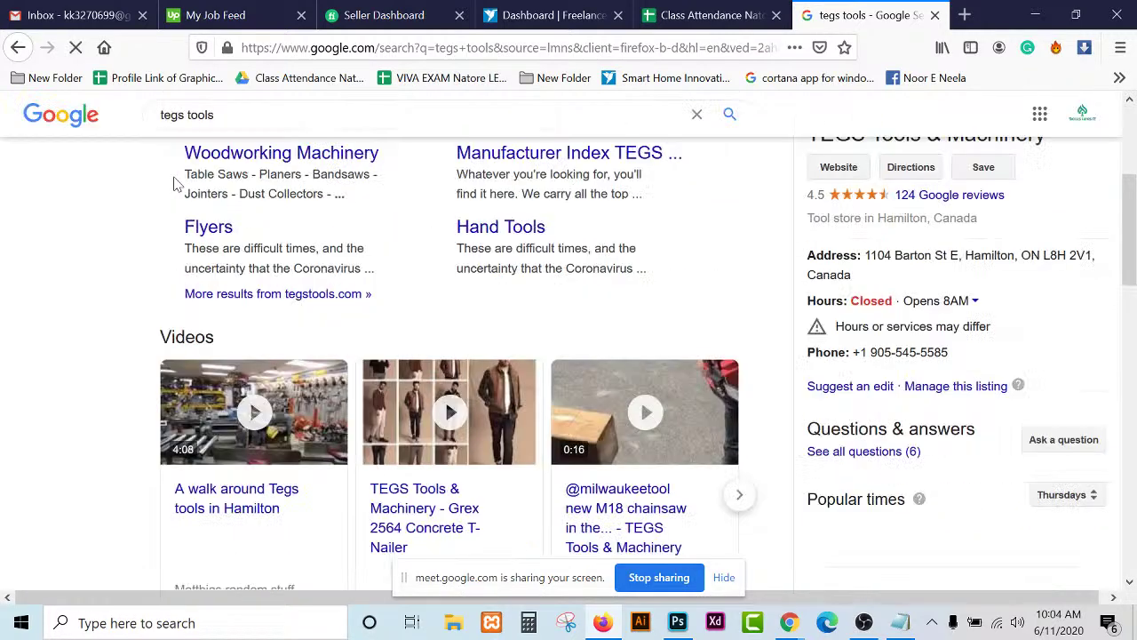
scroll(175, 183, up, 3)
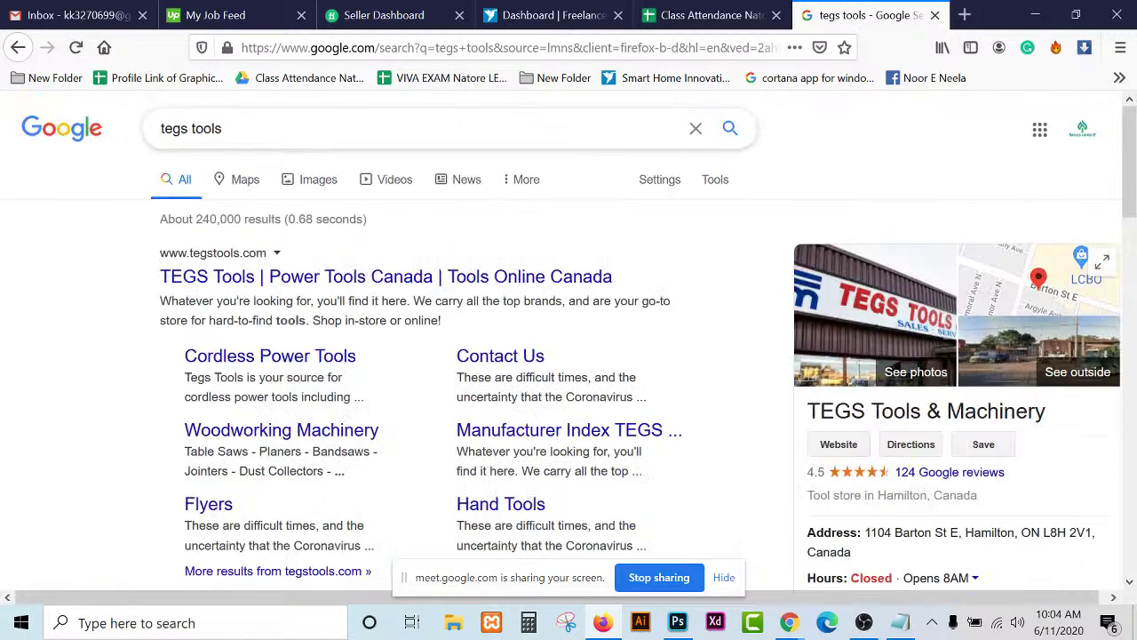
click(171, 128)
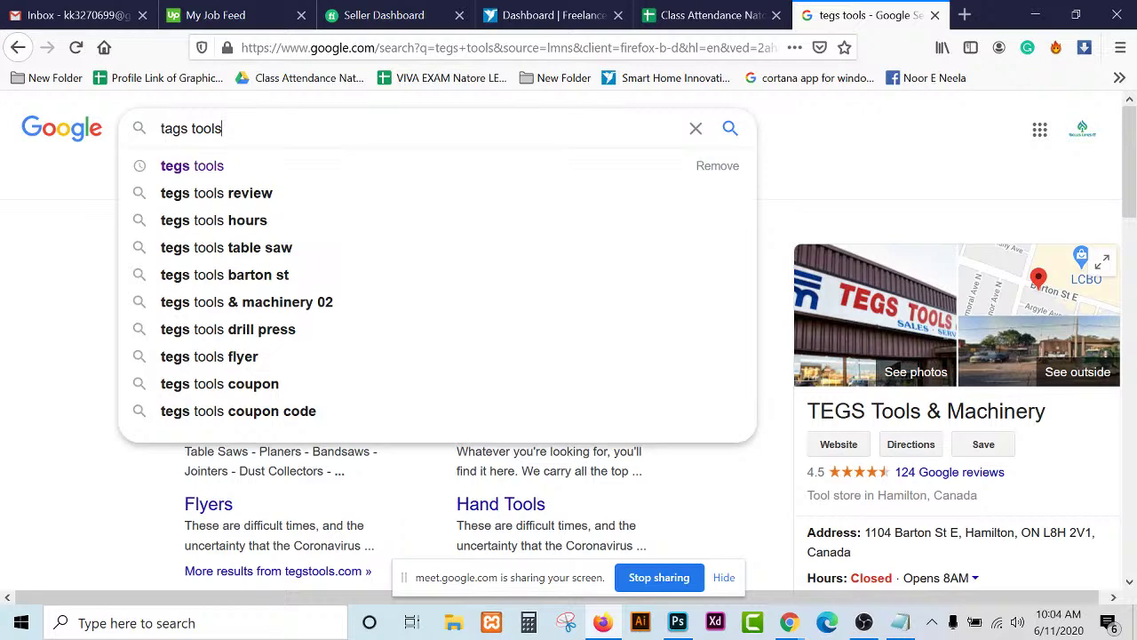
key(Return)
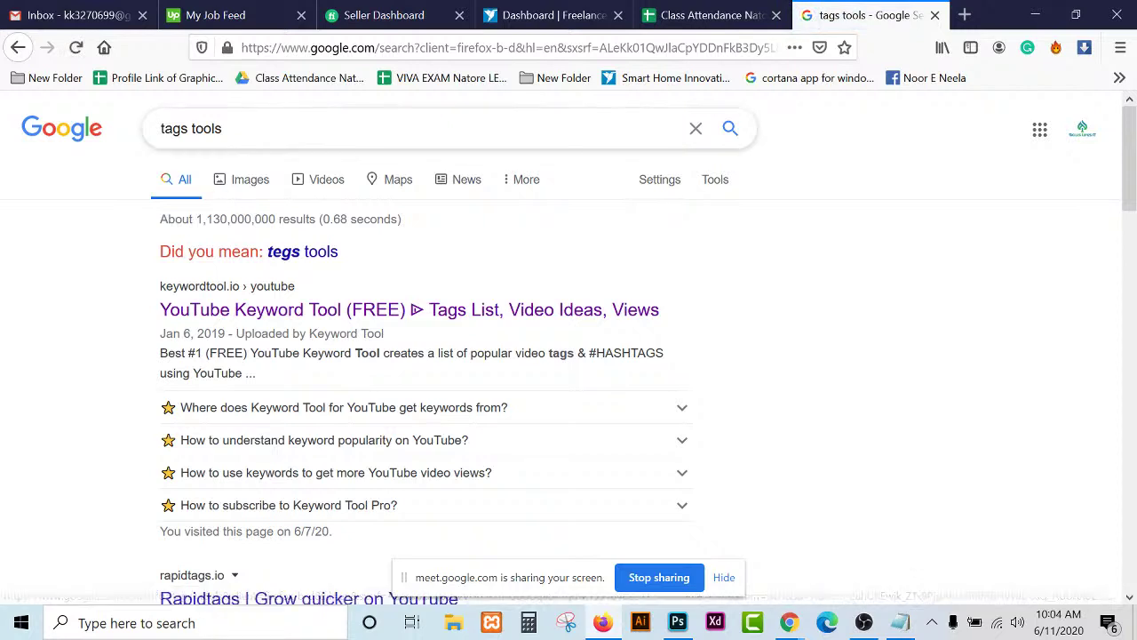
Check the suggested "tegs tools" spelling, return to the "tags tools" results and open keywordtool.io's YouTube Keyword Tool page.
click(302, 255)
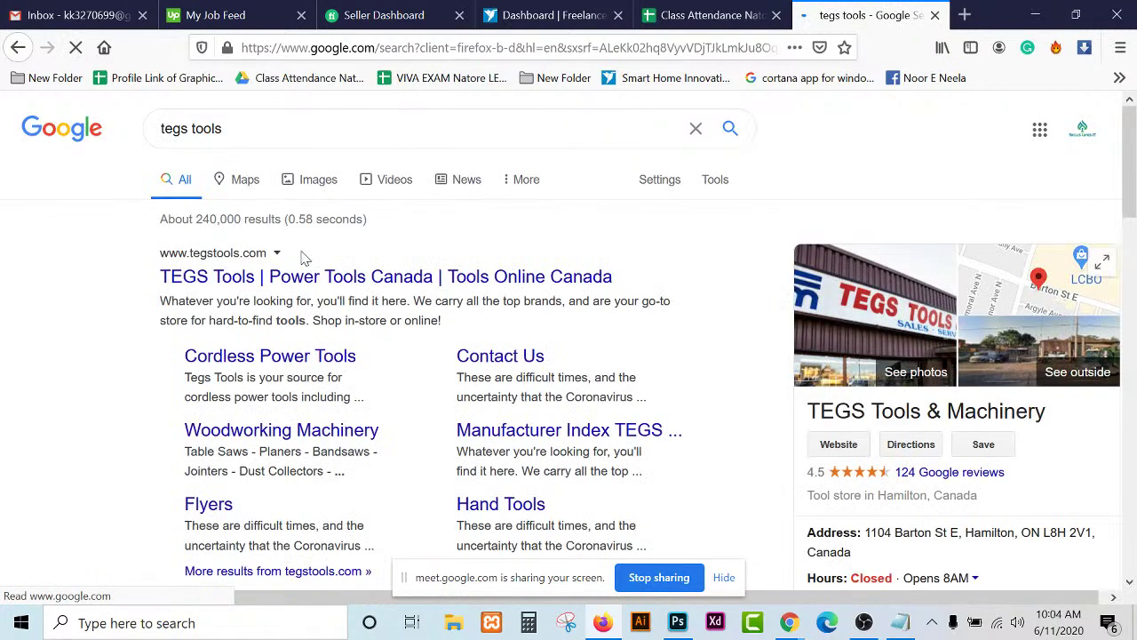
click(17, 48)
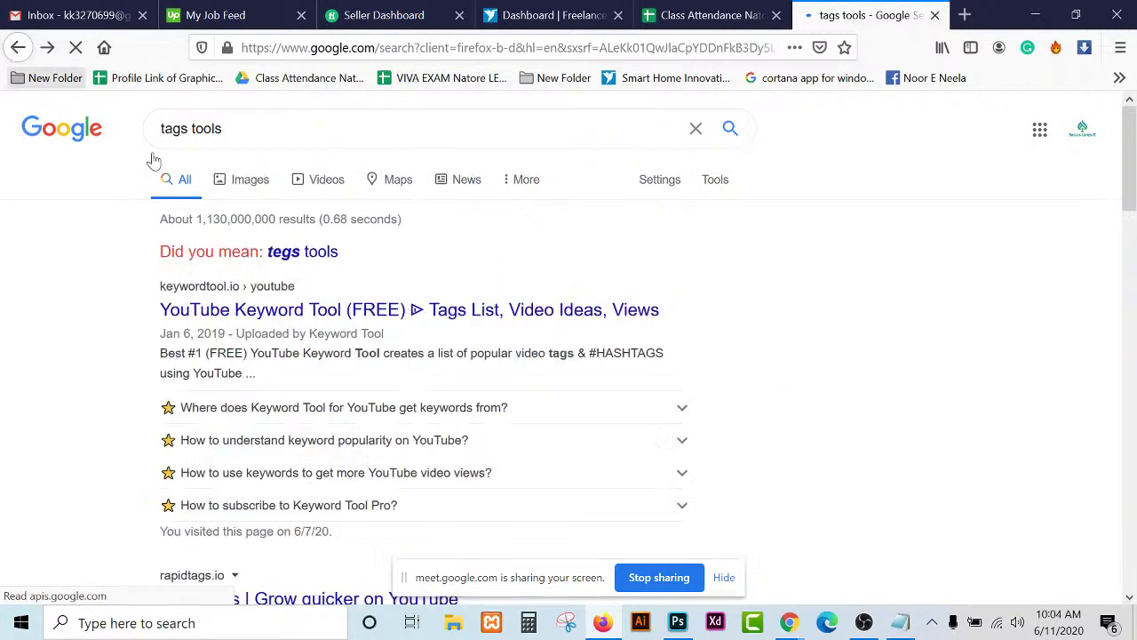
click(182, 309)
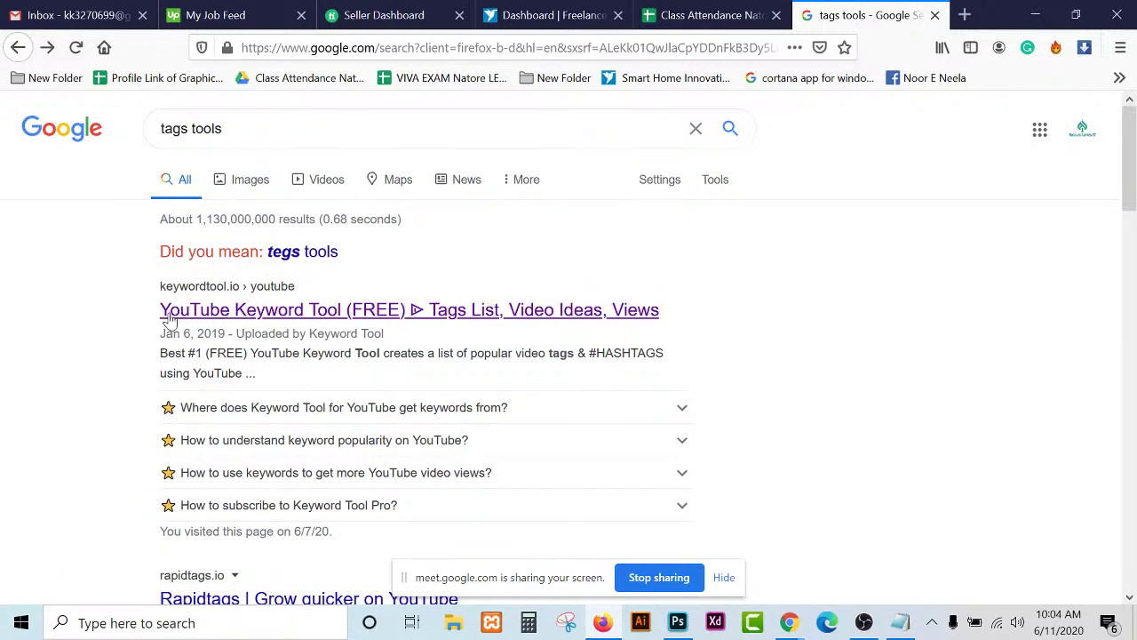
scroll(517, 328, down, 4)
scroll(520, 329, up, 5)
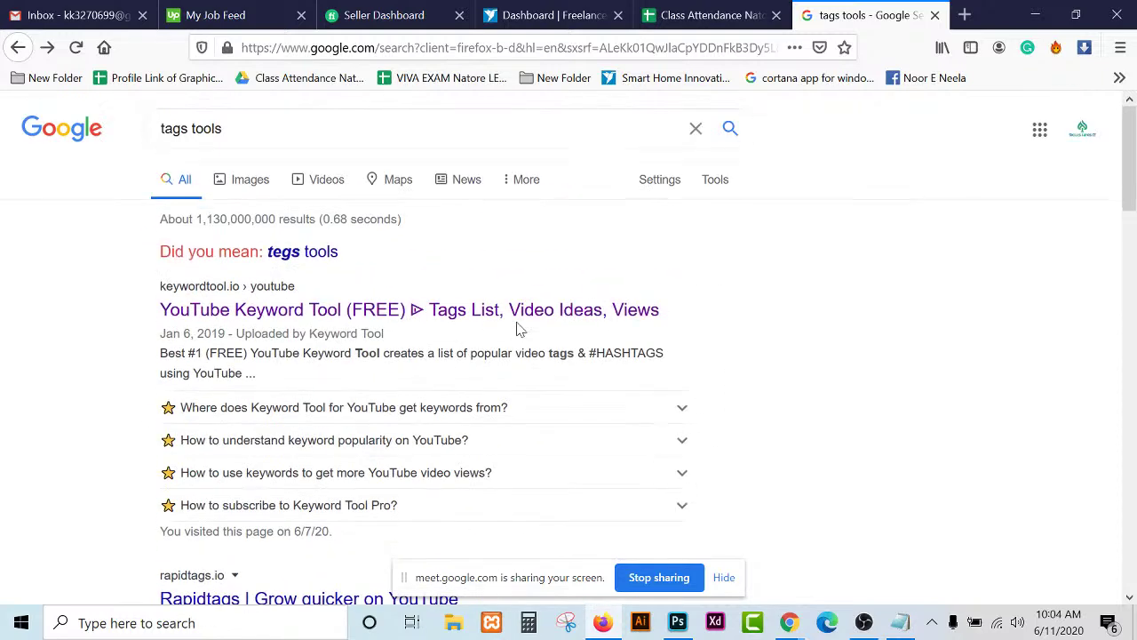
click(495, 311)
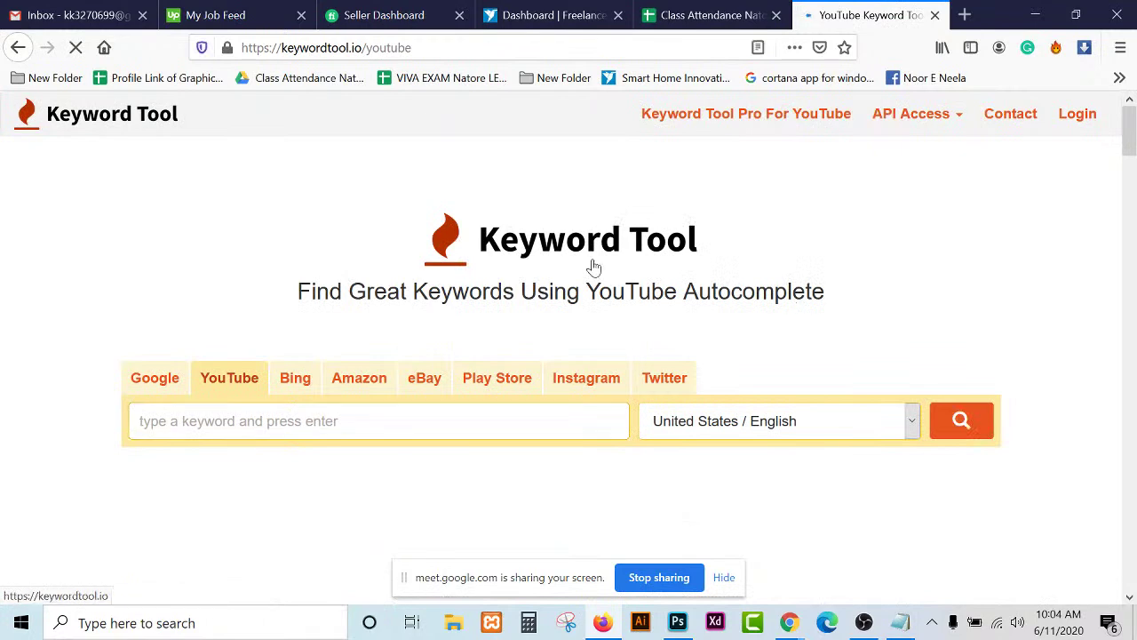
Look over the YouTube keyword page and switch Keyword Tool to its Google keyword search.
scroll(649, 267, down, 3)
scroll(650, 266, up, 2)
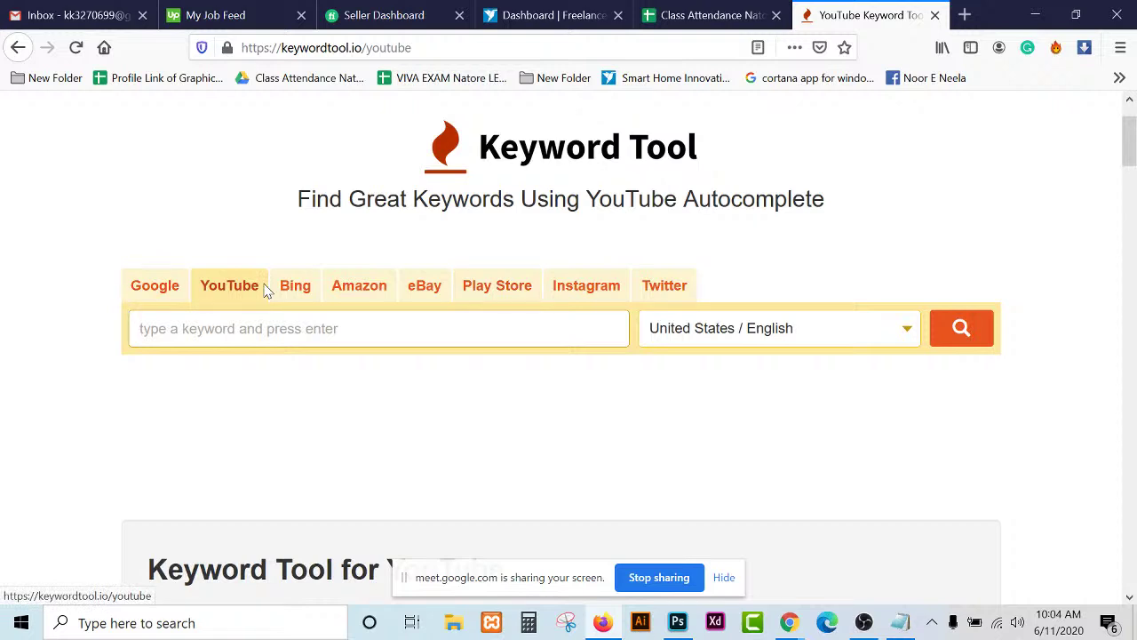
click(133, 293)
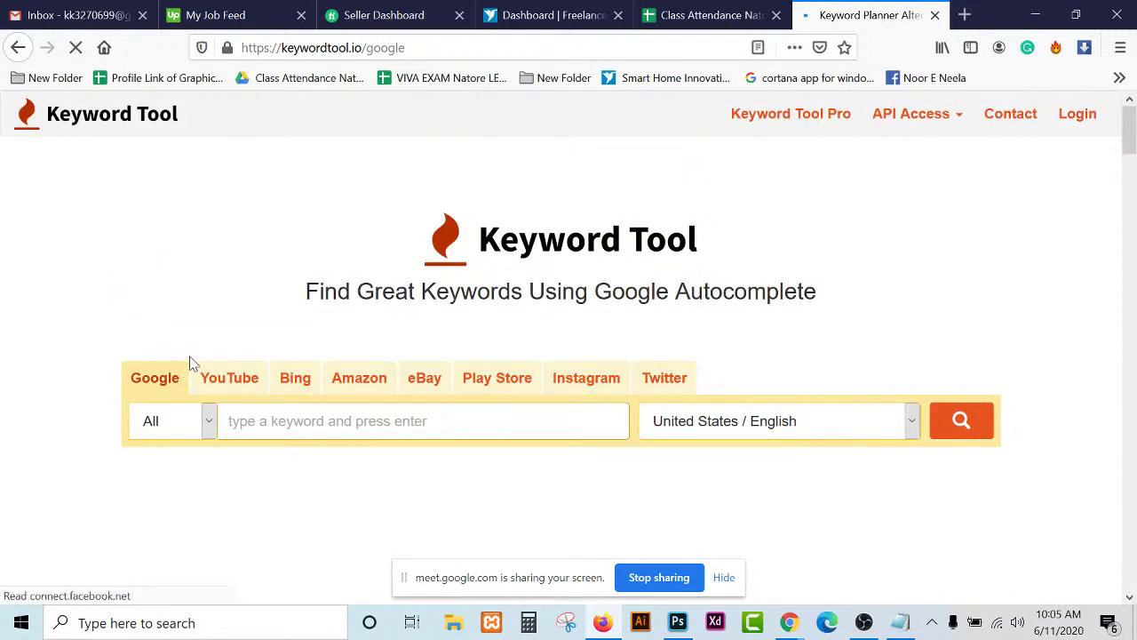
scroll(192, 362, down, 2)
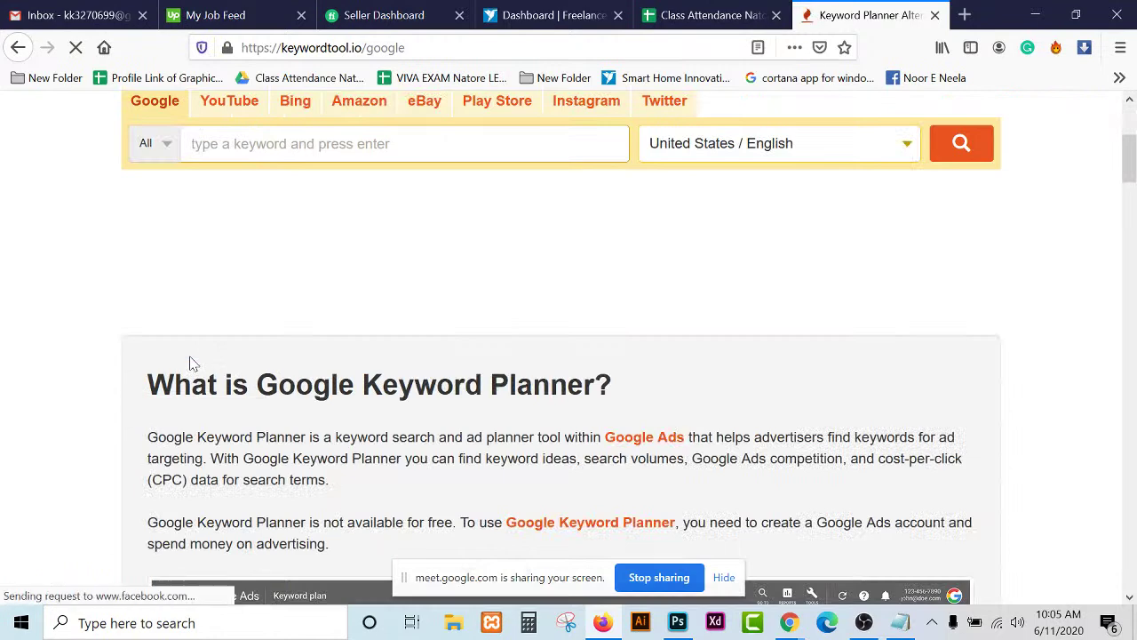
scroll(192, 362, up, 2)
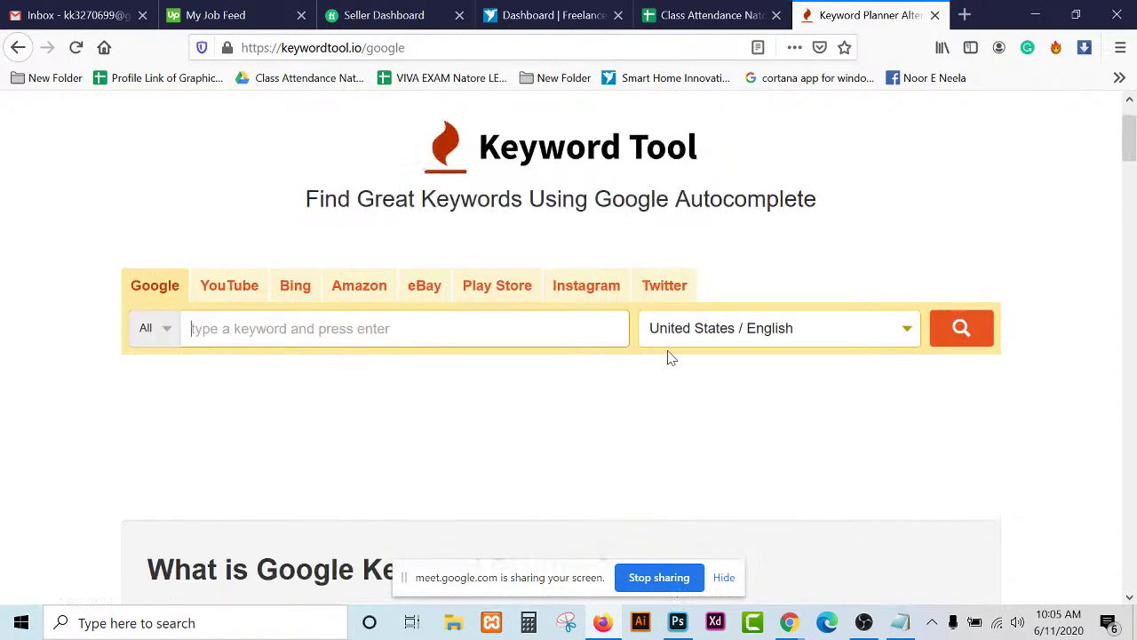
Select United States / English as the keyword search region and browse the other country and language options.
click(773, 335)
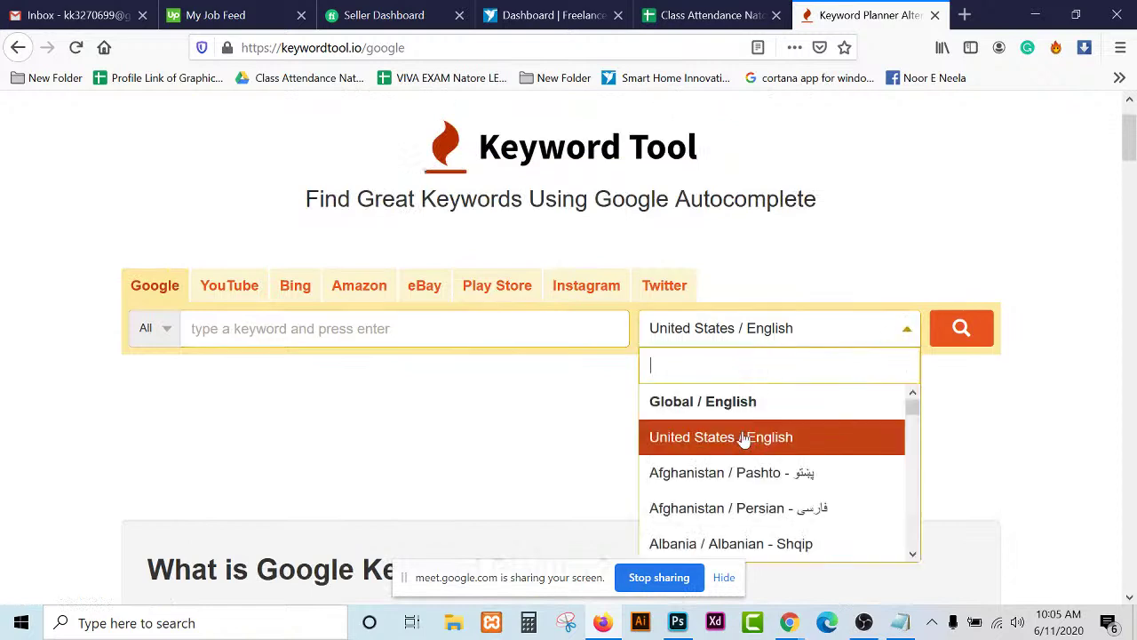
click(744, 437)
click(753, 333)
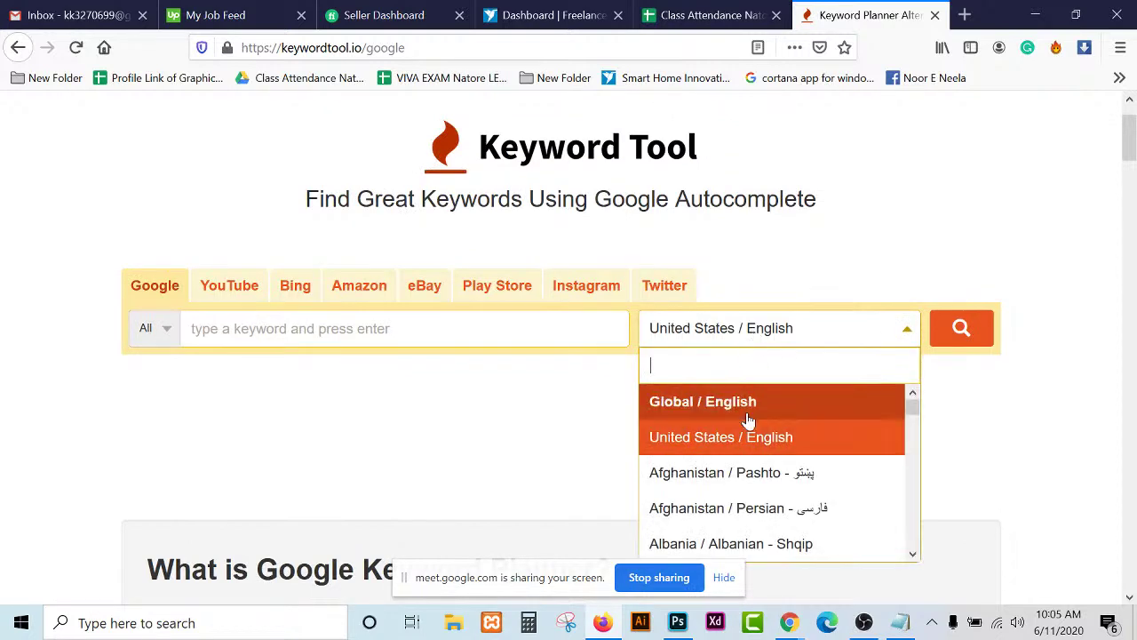
scroll(744, 494, down, 2)
scroll(744, 488, up, 2)
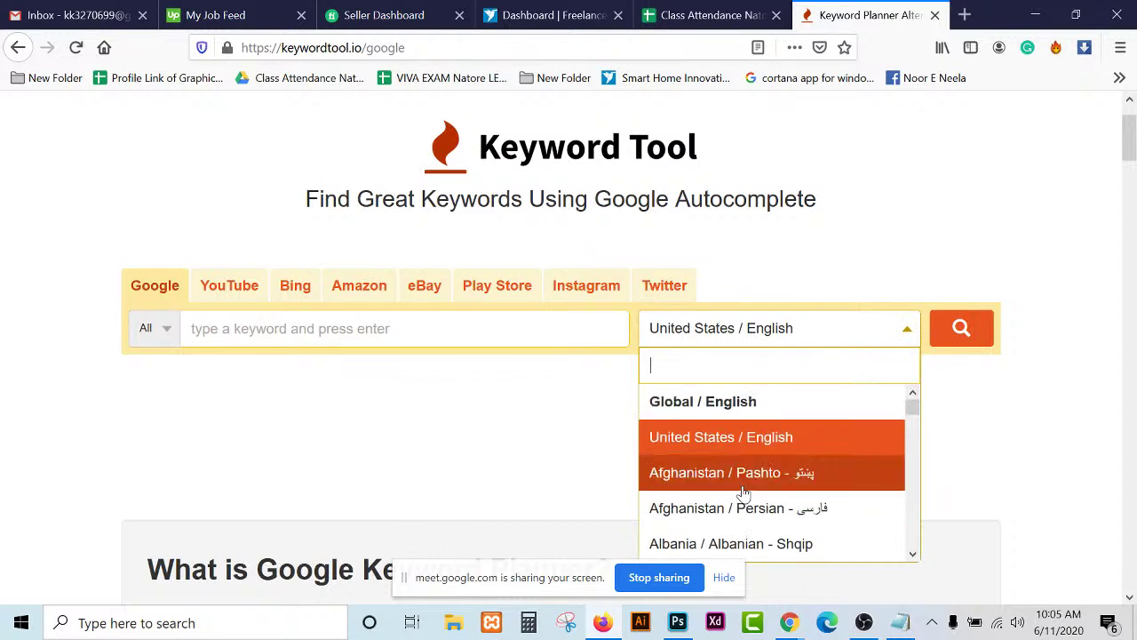
scroll(749, 464, down, 3)
click(783, 326)
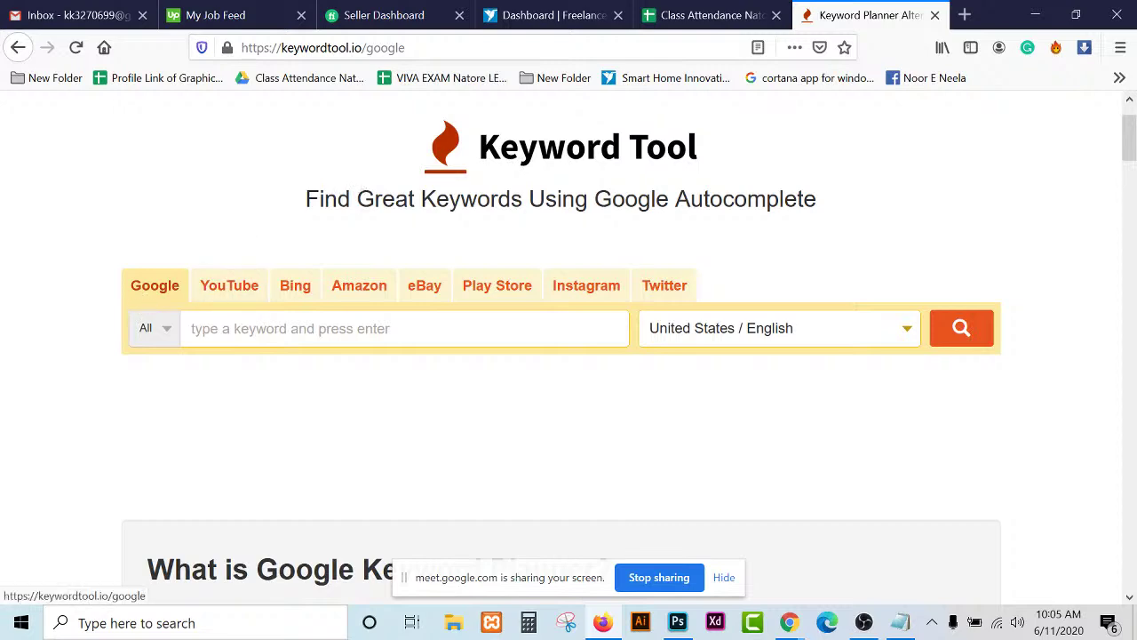
Copy "remove background" from the gig title on the first line of the Notepad document.
click(900, 621)
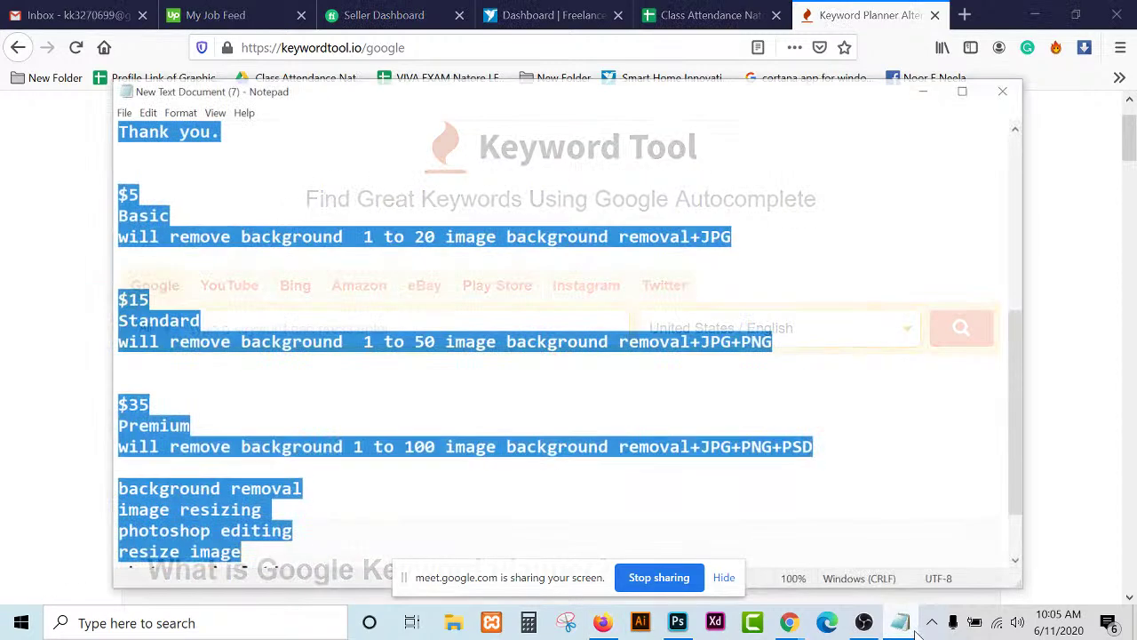
scroll(533, 311, up, 4)
scroll(533, 311, up, 2)
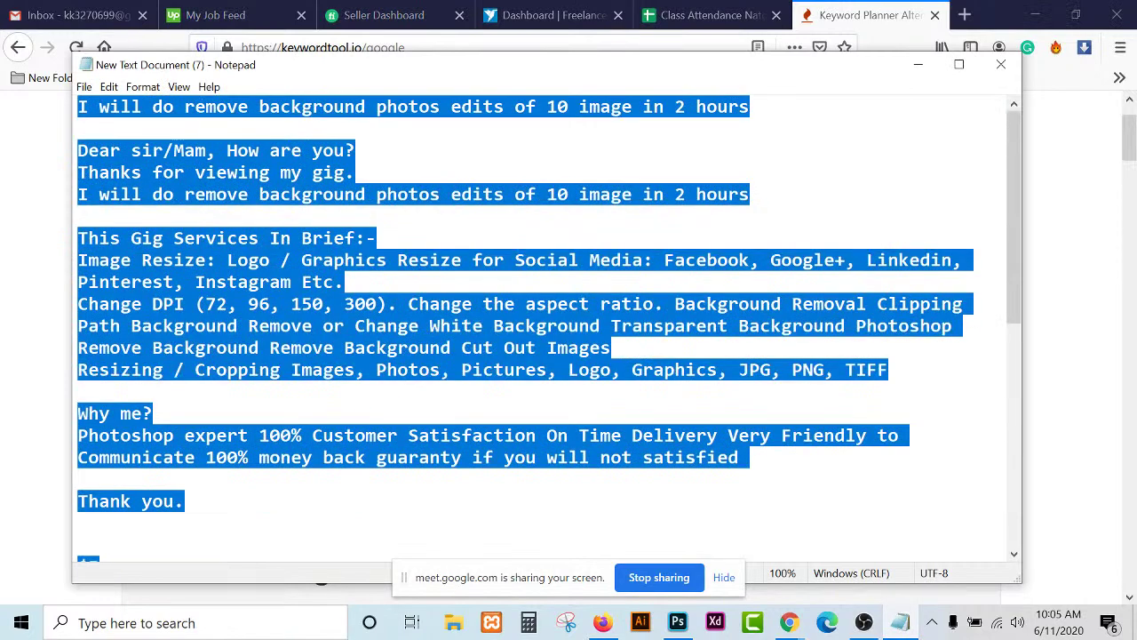
click(80, 129)
drag(185, 107, 365, 107)
key(ctrl+c)
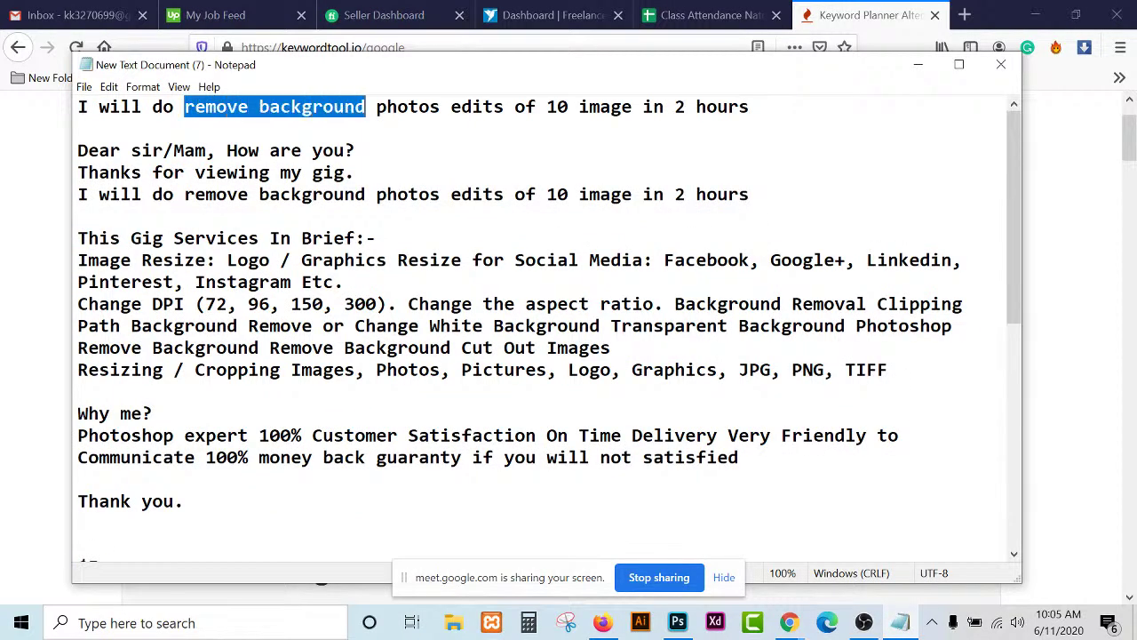
Return to Keyword Tool and run a Google keyword search for the copied phrase "remove background".
click(63, 228)
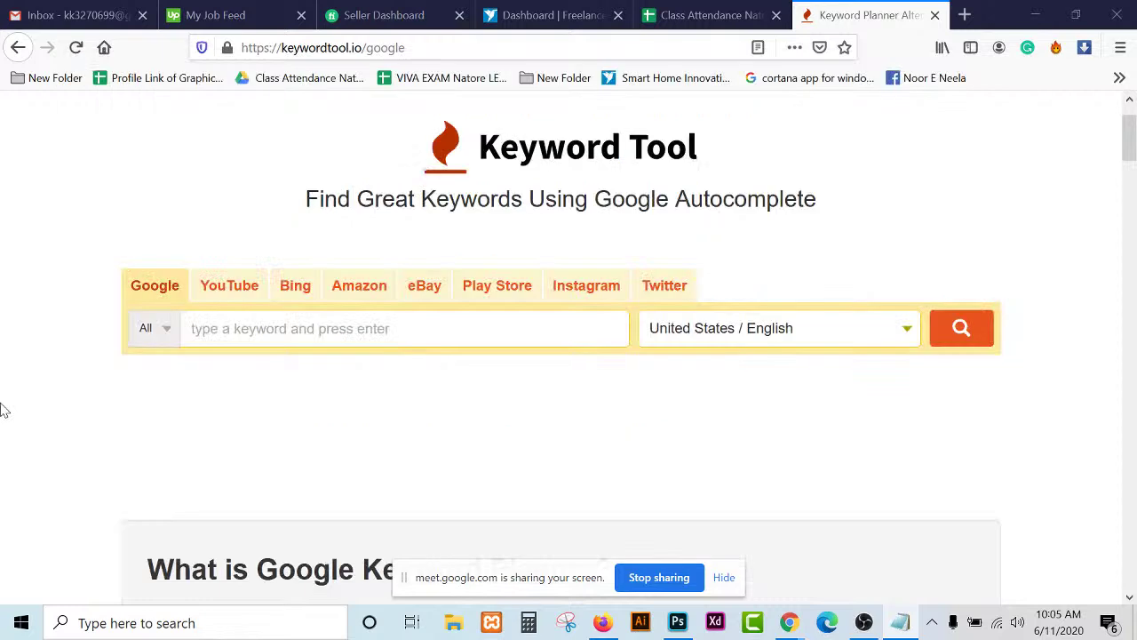
click(425, 338)
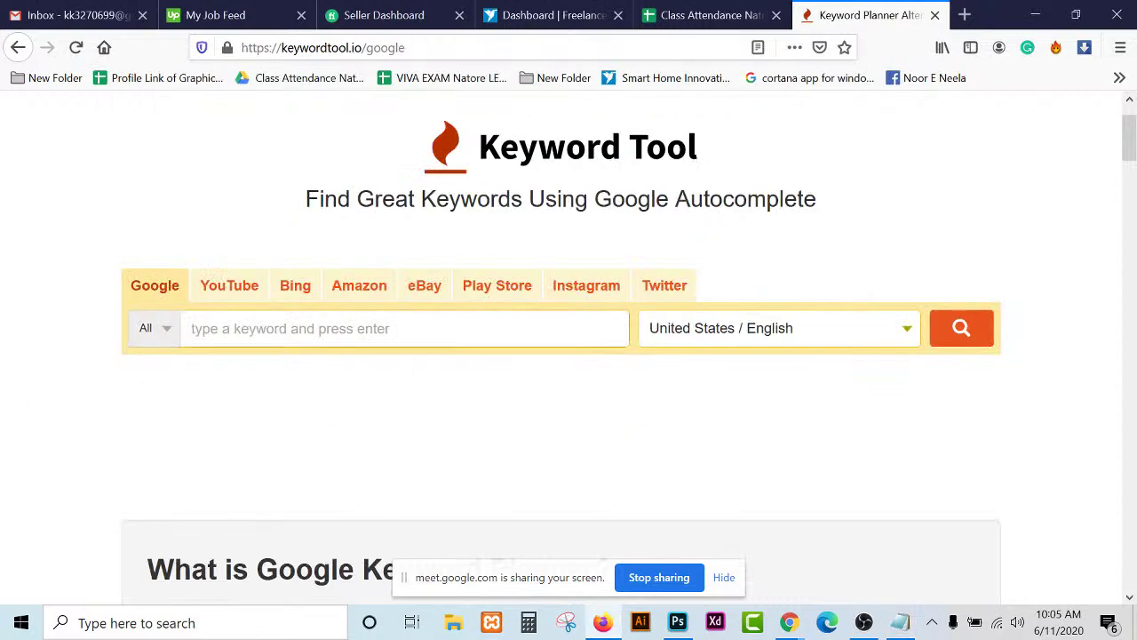
key(ctrl+v)
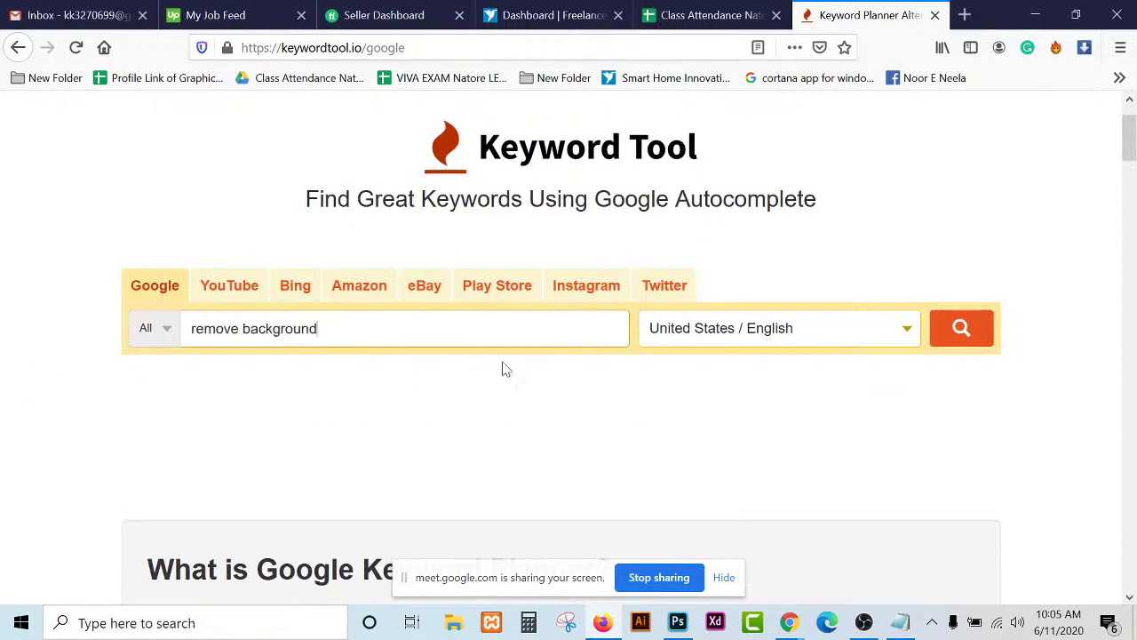
click(973, 344)
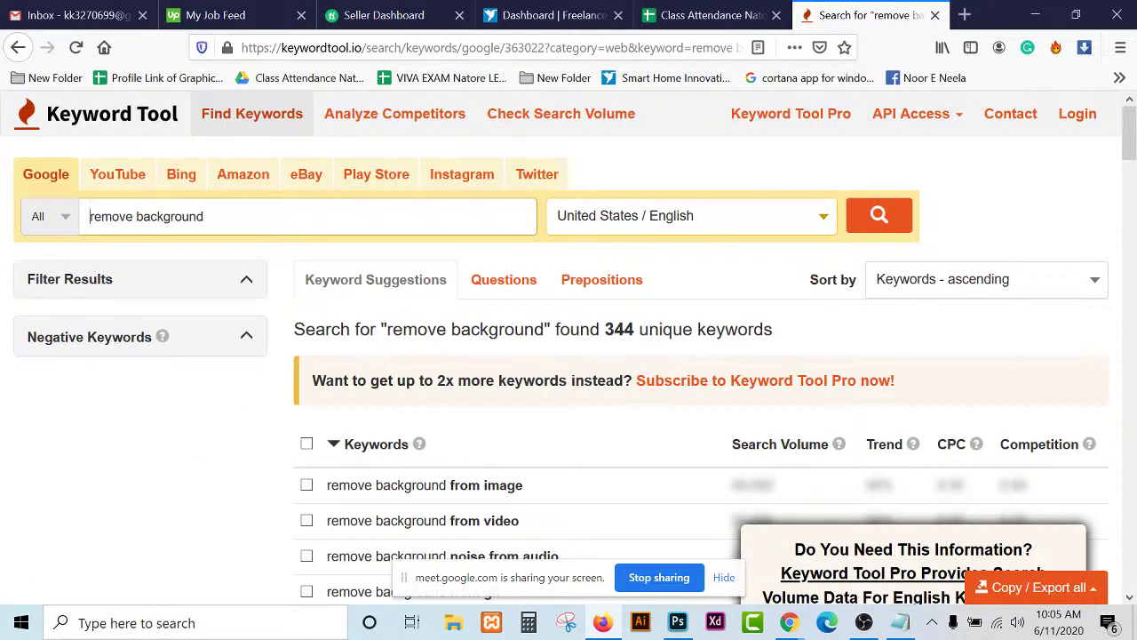
Look over the keyword count and the list of keyword suggestions for "remove background".
mouse_move(601, 329)
mouse_down()
mouse_move(650, 330)
mouse_move(590, 330)
mouse_up()
click(644, 346)
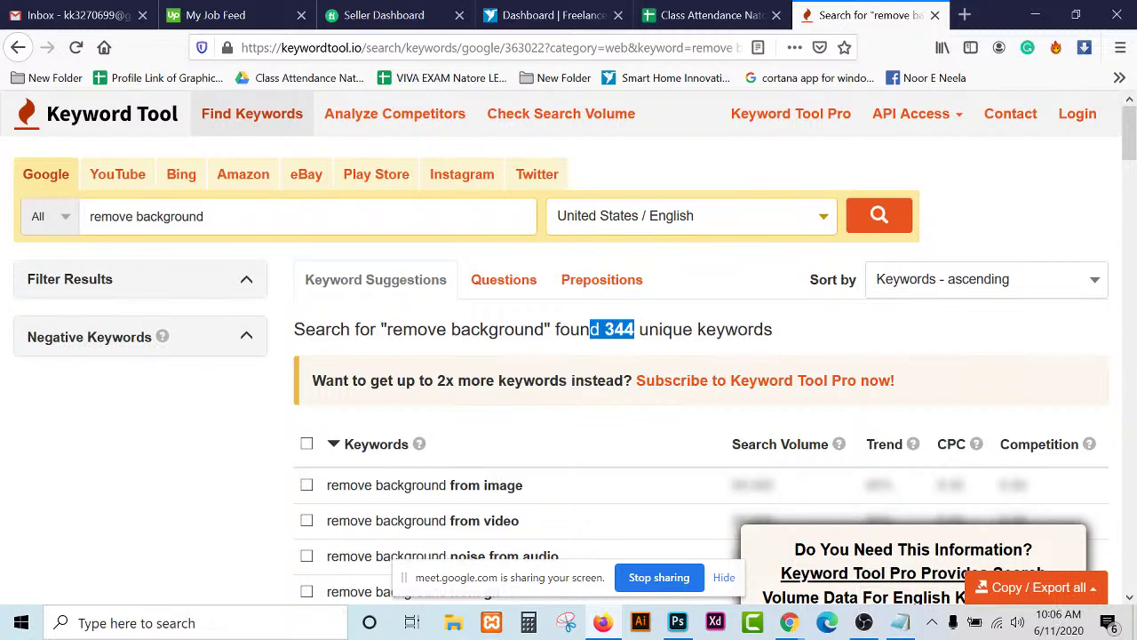
scroll(596, 336, down, 2)
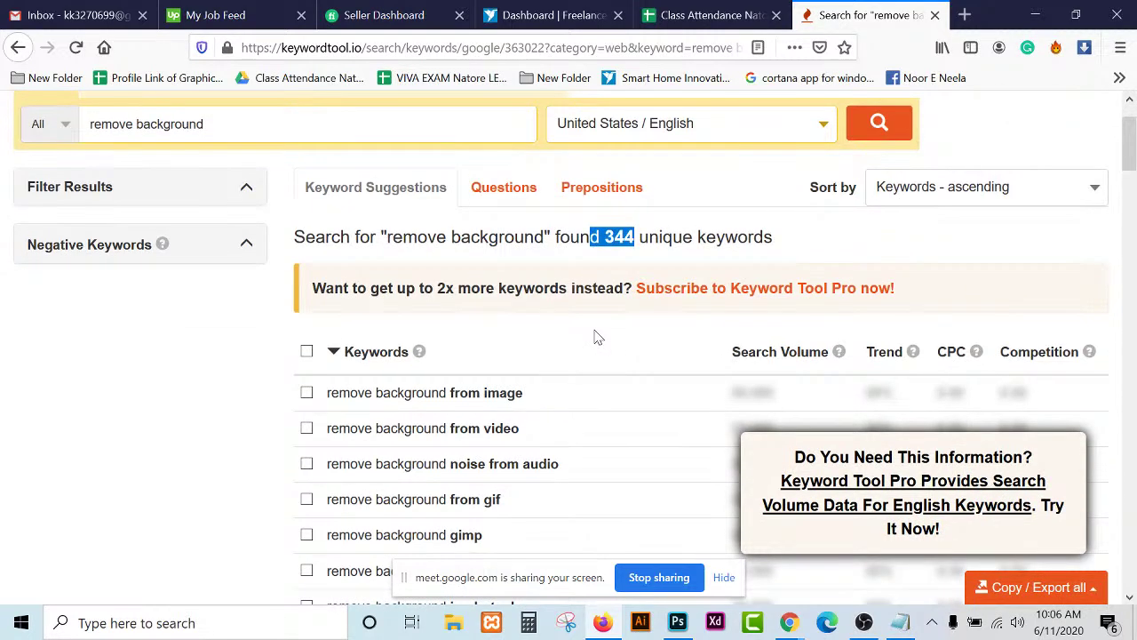
scroll(597, 336, down, 3)
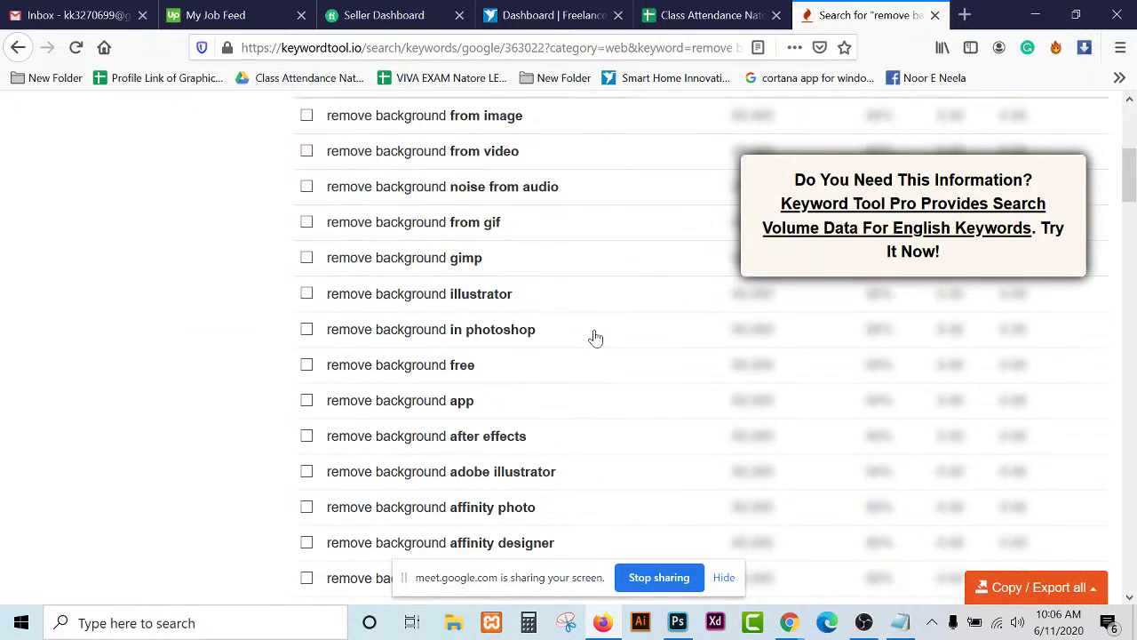
scroll(594, 335, up, 2)
scroll(595, 338, down, 8)
scroll(595, 338, up, 2)
scroll(595, 337, up, 5)
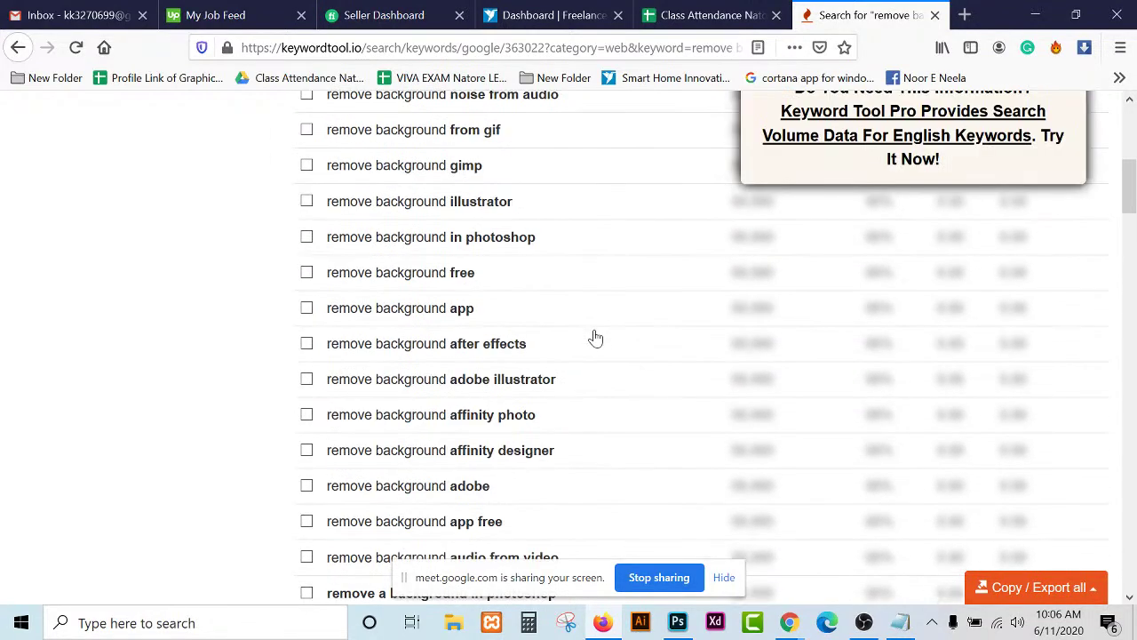
Copy all the suggested keywords to the clipboard and paste them into the Keywords of the image's File Info in Photoshop.
click(1008, 591)
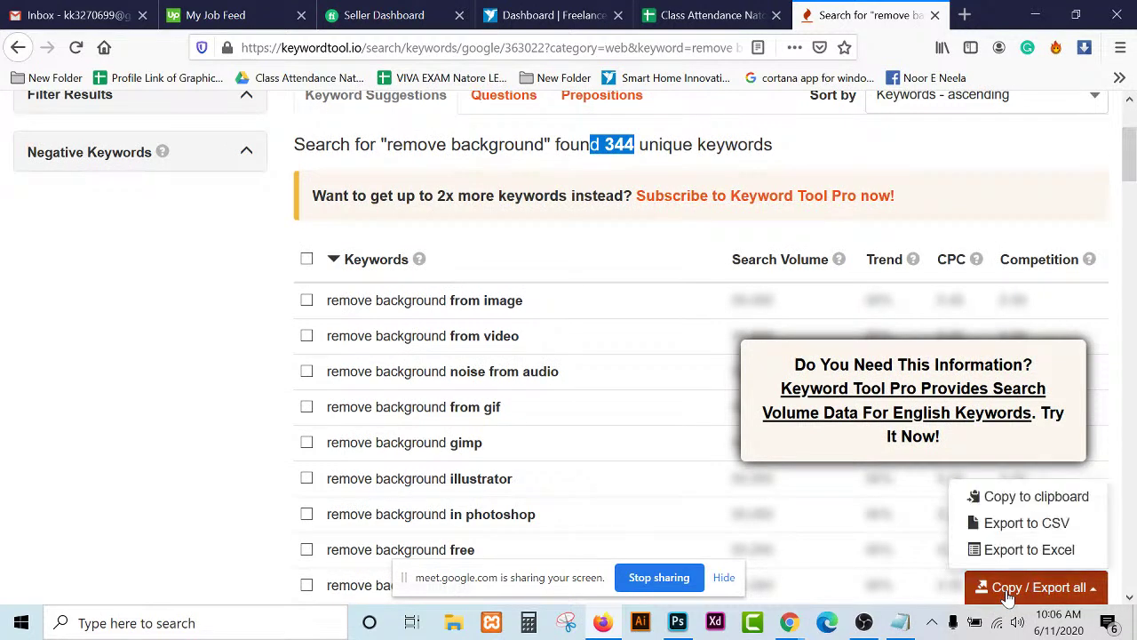
click(1026, 505)
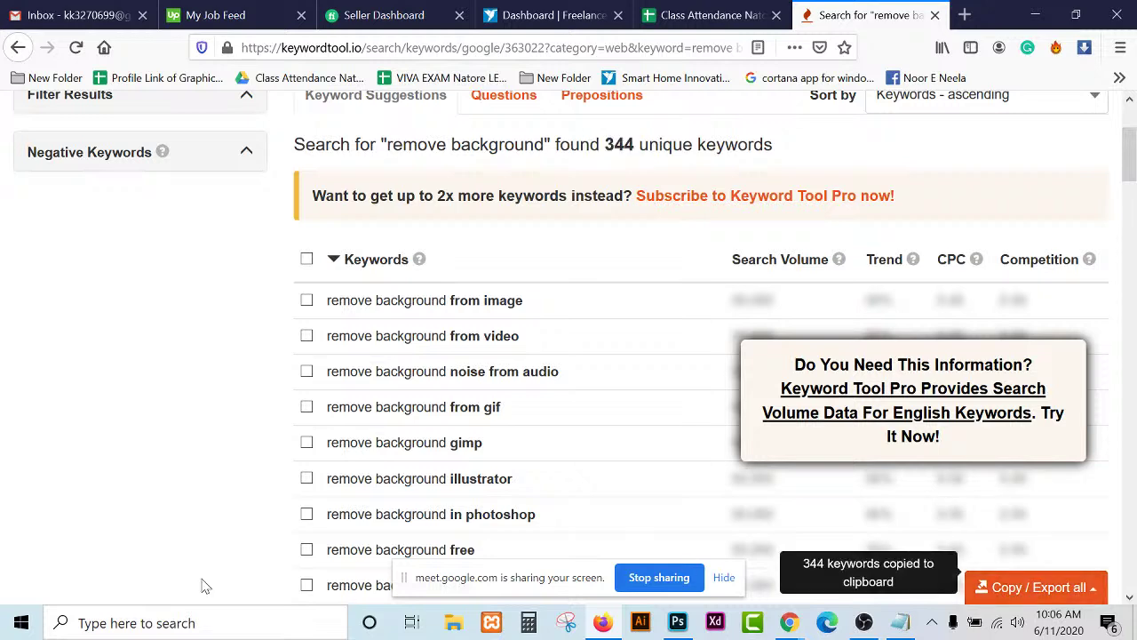
click(678, 622)
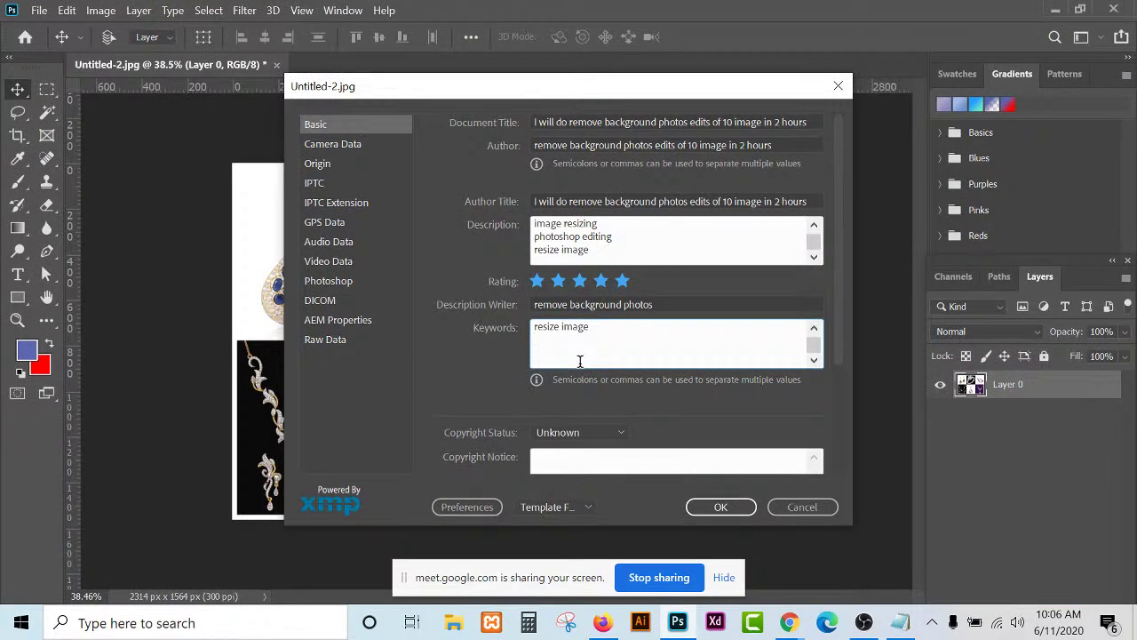
key(ctrl+v)
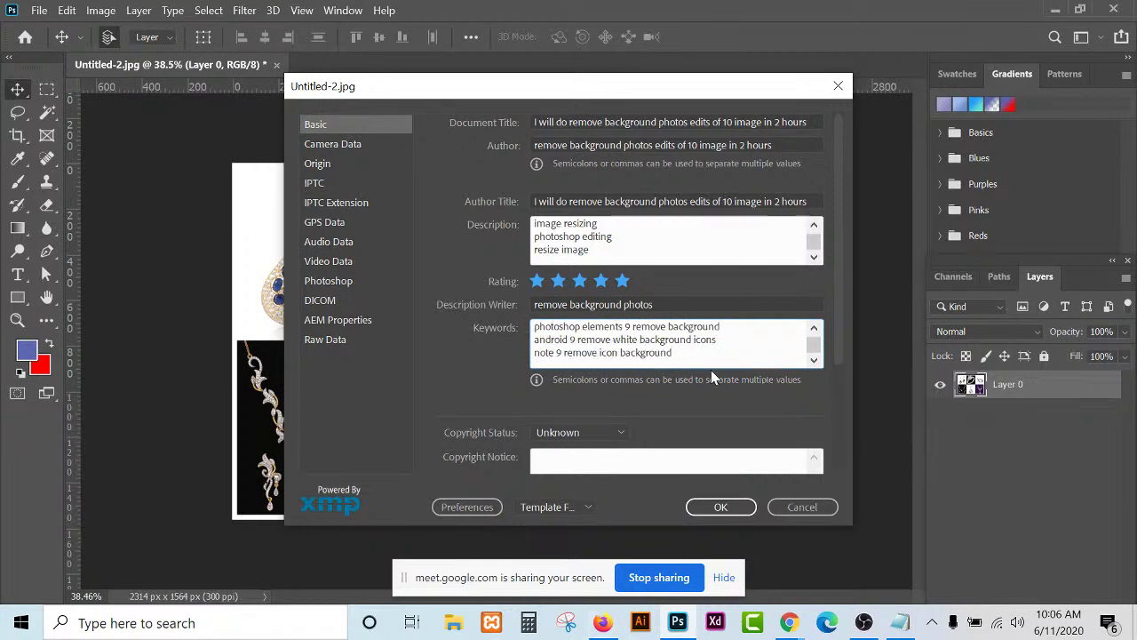
Switch back to Firefox, open a new private window and load fiverr.com in it.
click(603, 623)
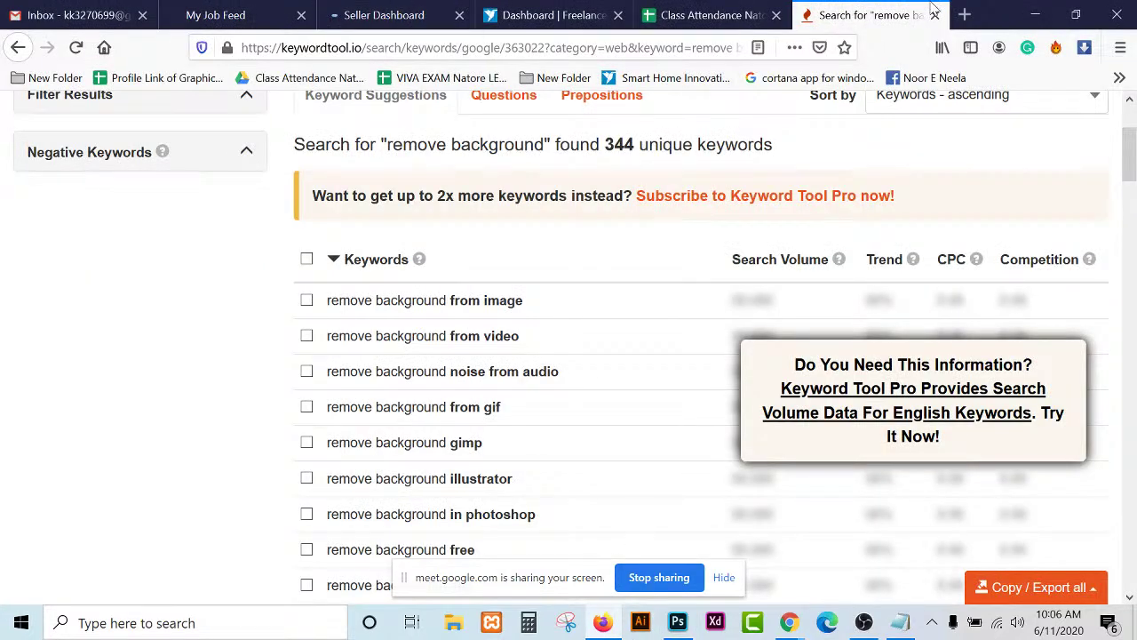
click(1120, 47)
click(999, 176)
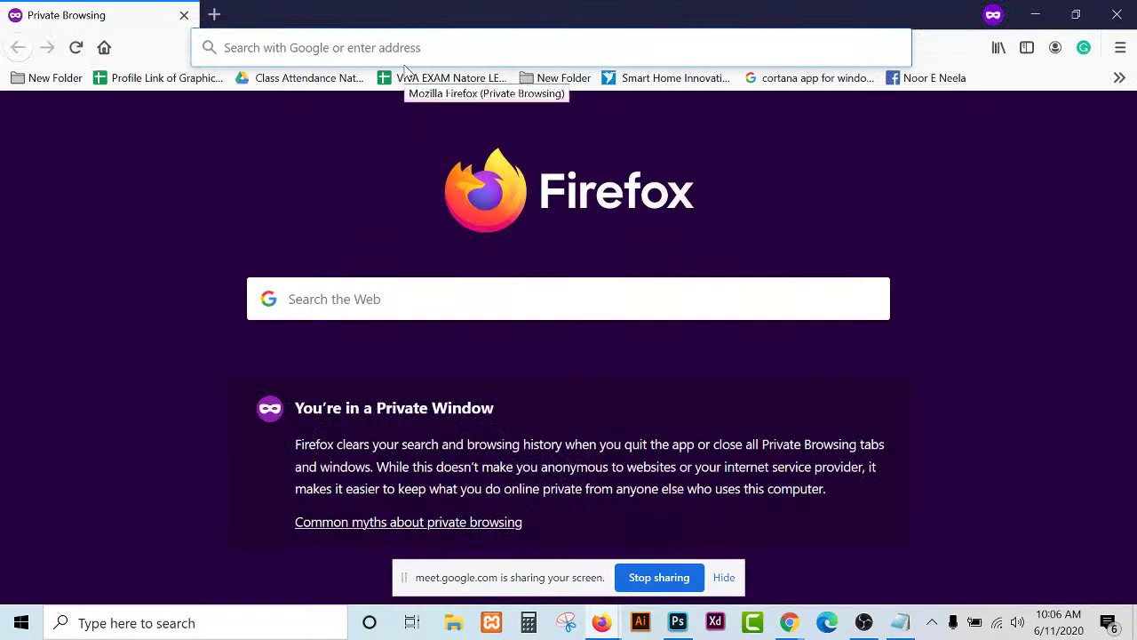
text(fiv)
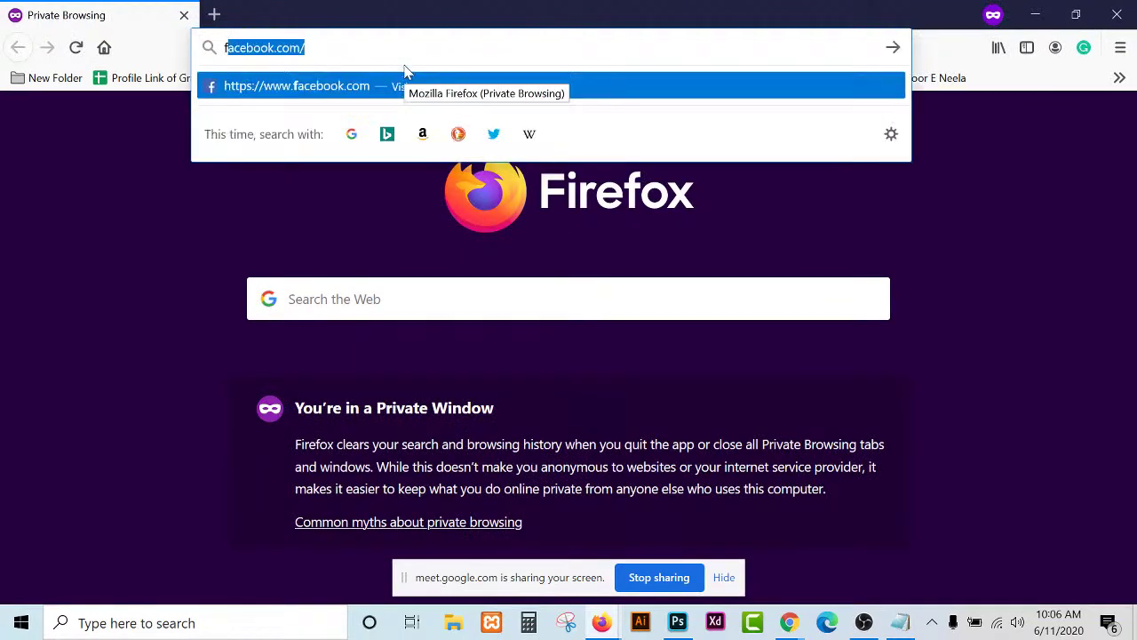
text(err)
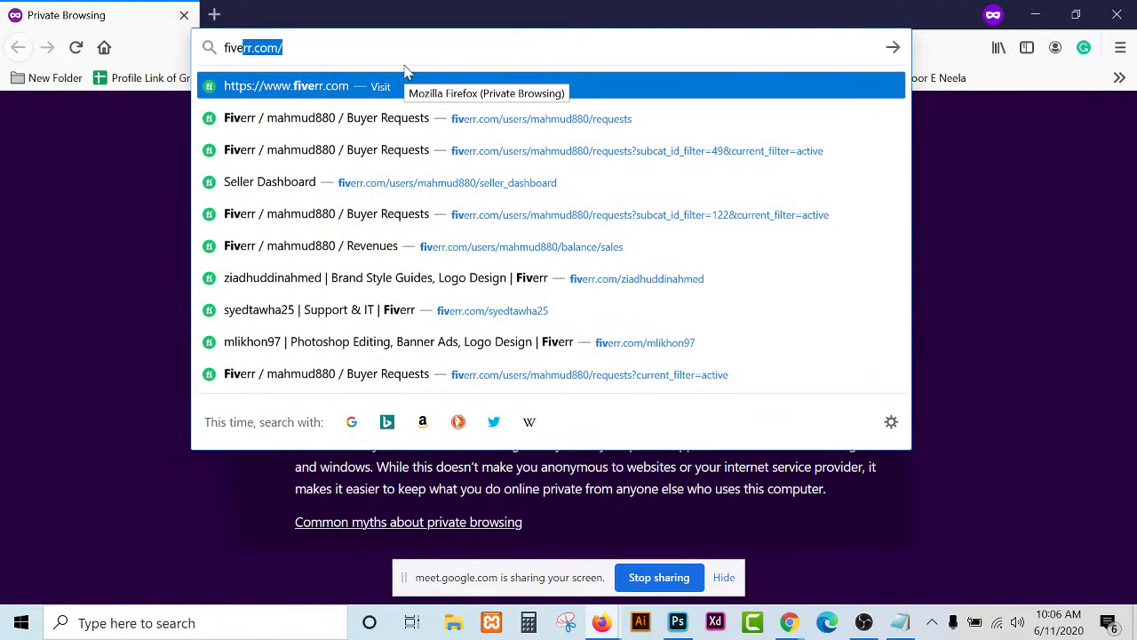
key(Return)
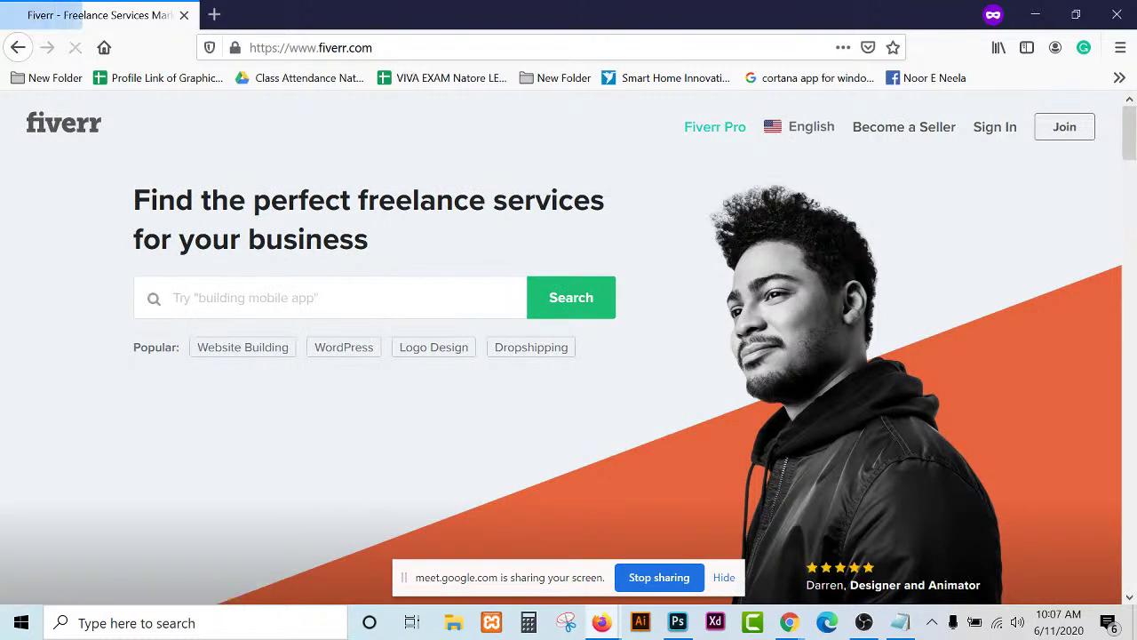
Copy "remove background" from the Keyword Tool search and use it to search for services on the Fiverr home page.
mouse_move(602, 626)
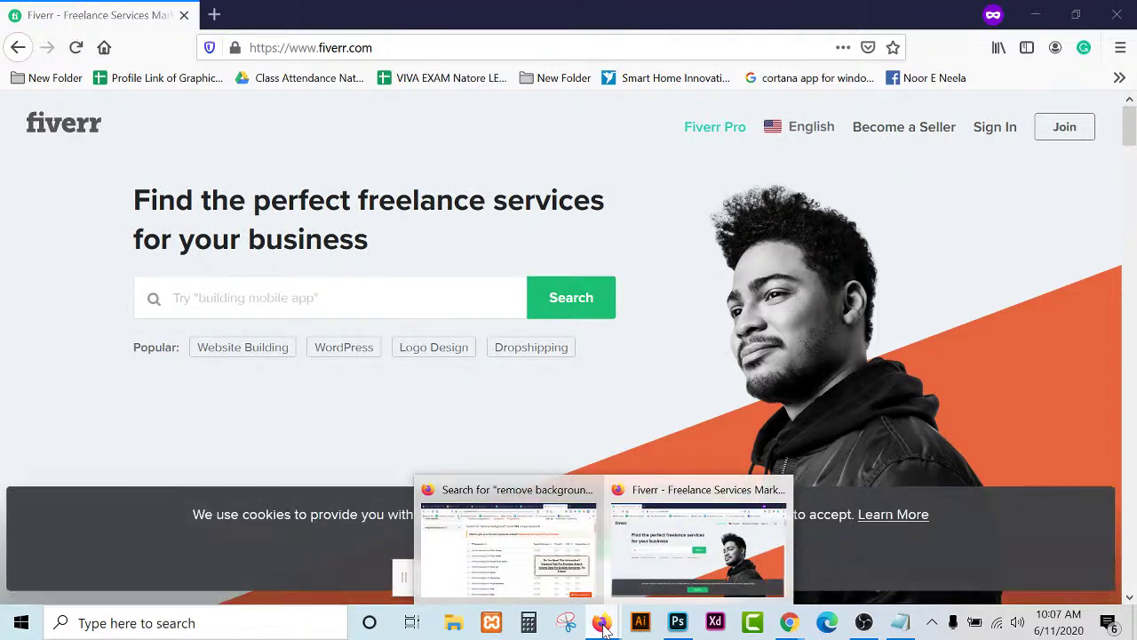
click(491, 580)
scroll(437, 323, up, 2)
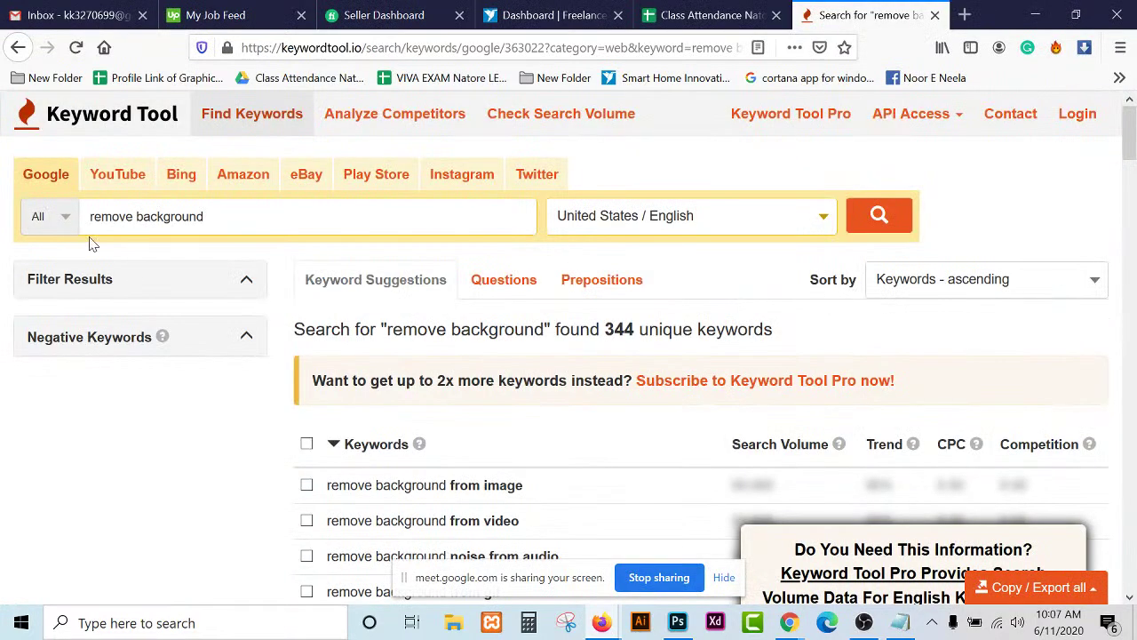
triple_click(147, 216)
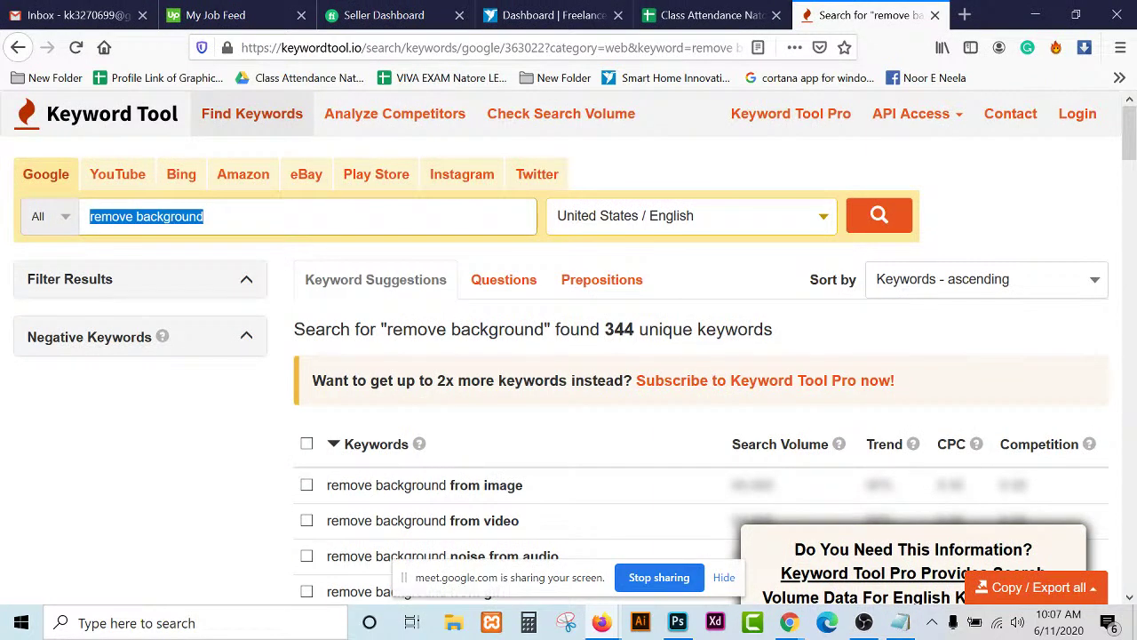
click(1035, 14)
click(173, 298)
key(ctrl+v)
click(560, 300)
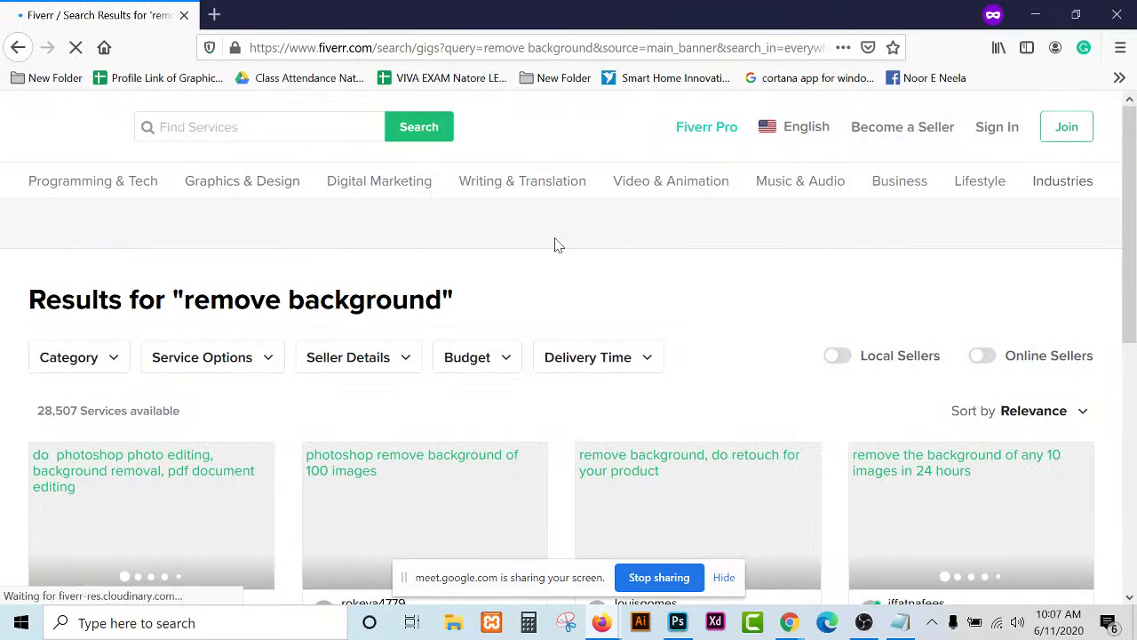
Sort the "remove background" service results by Best Selling and hide the screen-sharing notice.
scroll(554, 245, down, 3)
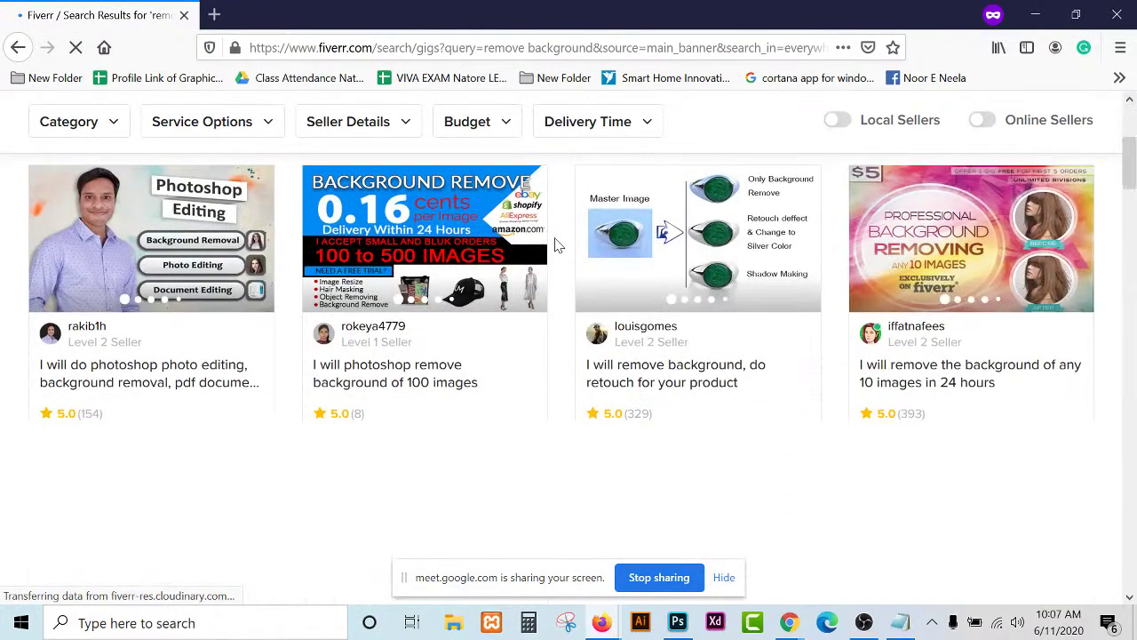
scroll(556, 243, up, 3)
click(1046, 417)
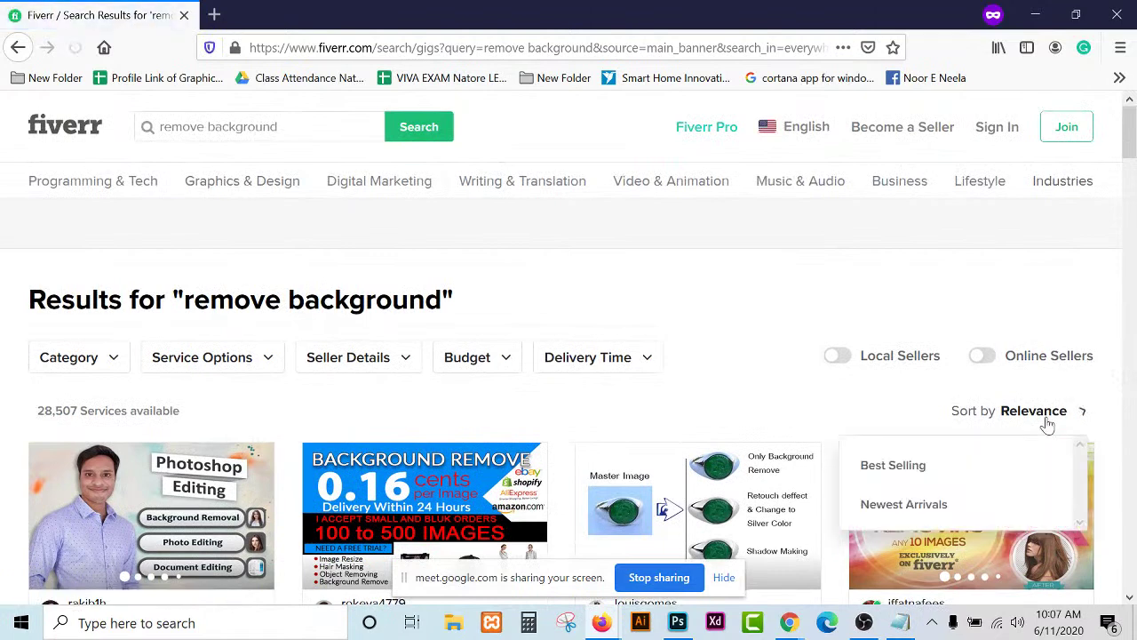
click(931, 478)
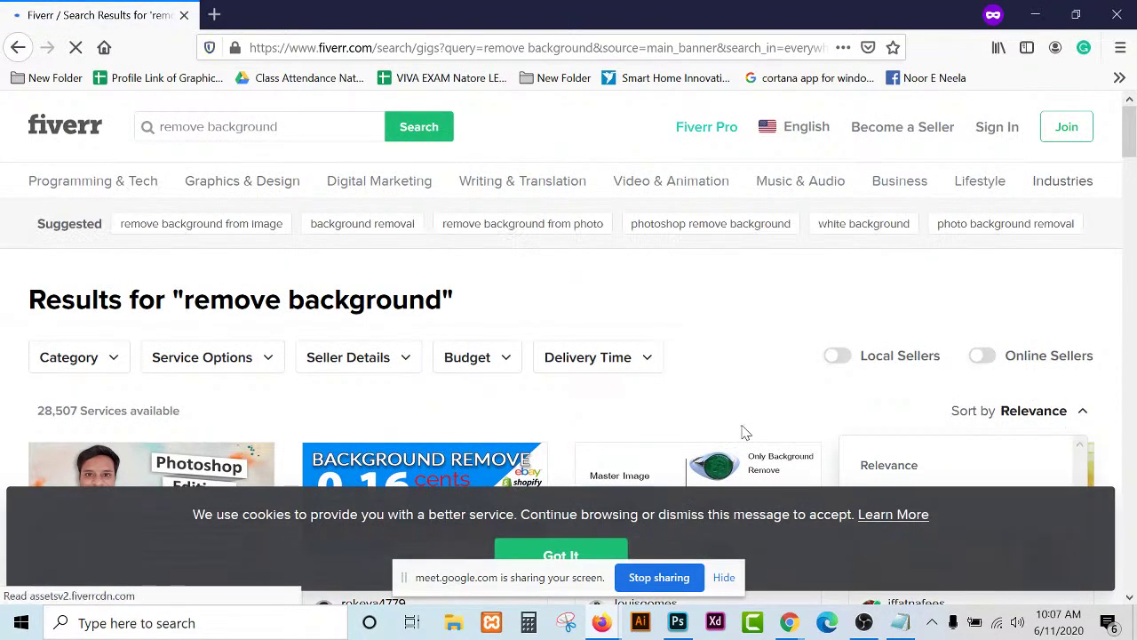
click(596, 551)
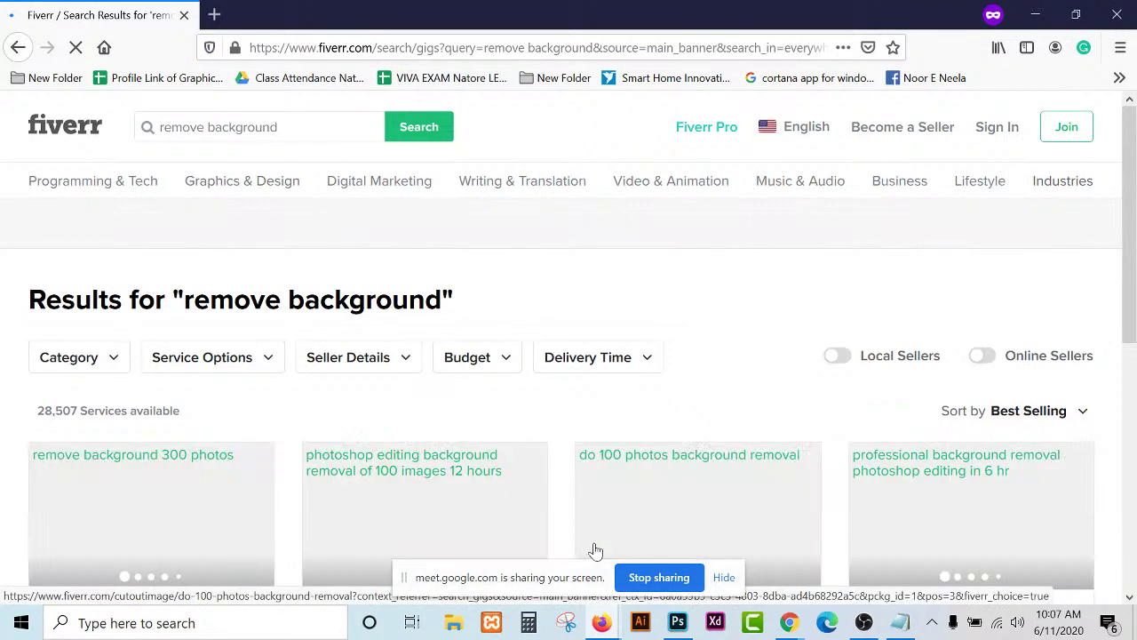
click(723, 577)
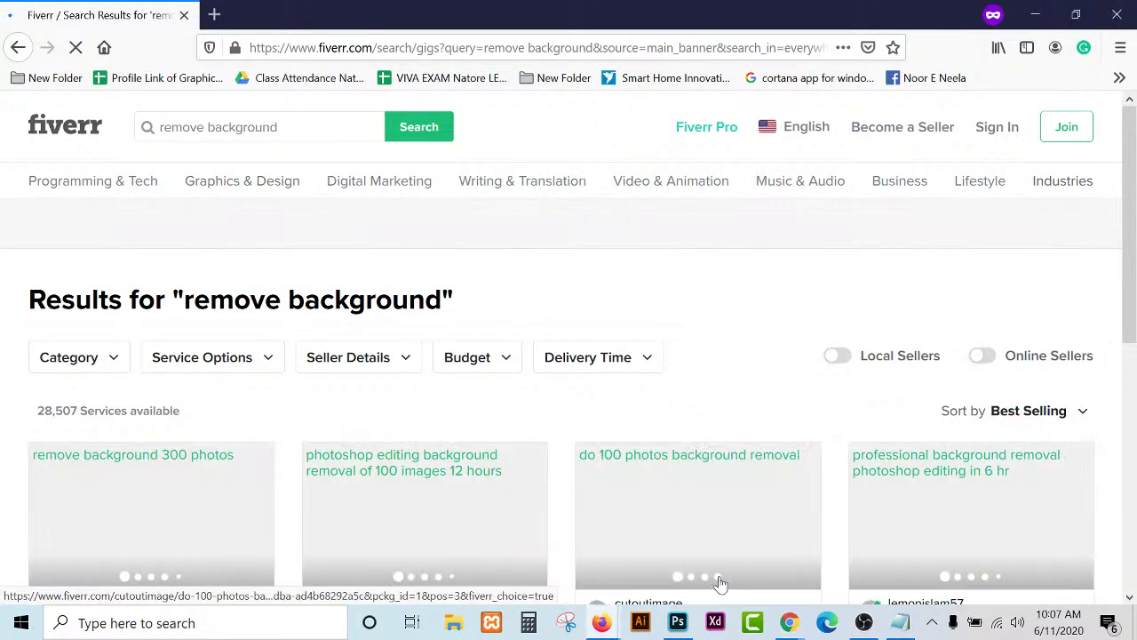
Close the stray new tab and reload the sorted results, dismissing the cookie notice and the Join Fiverr dialog.
click(564, 357)
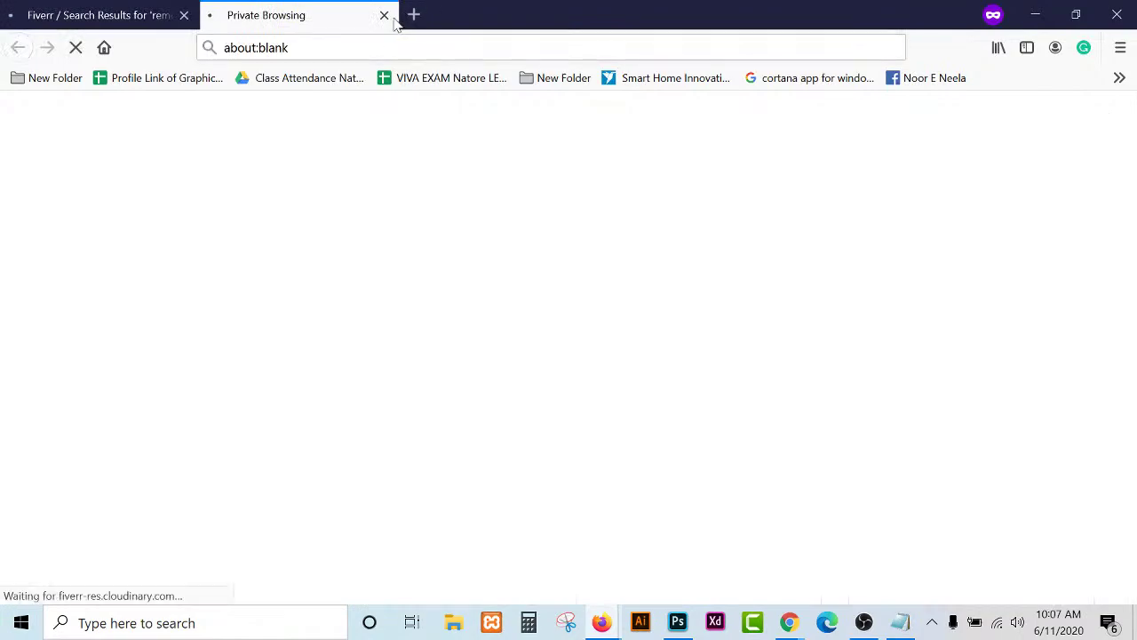
click(383, 15)
scroll(533, 271, down, 2)
scroll(535, 271, down, 1)
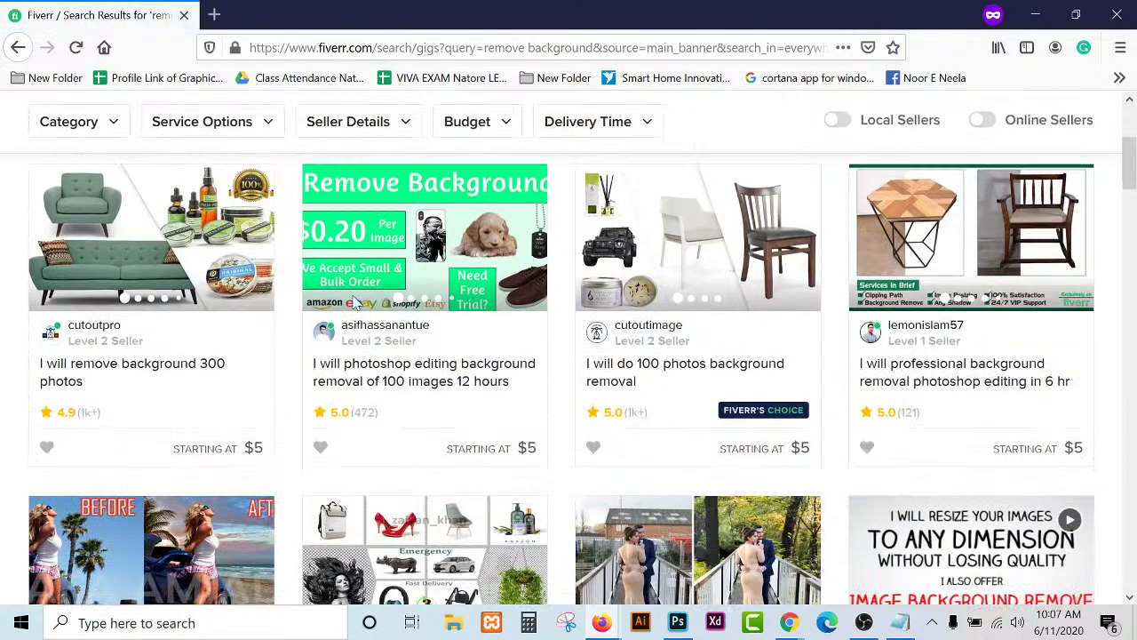
key(F5)
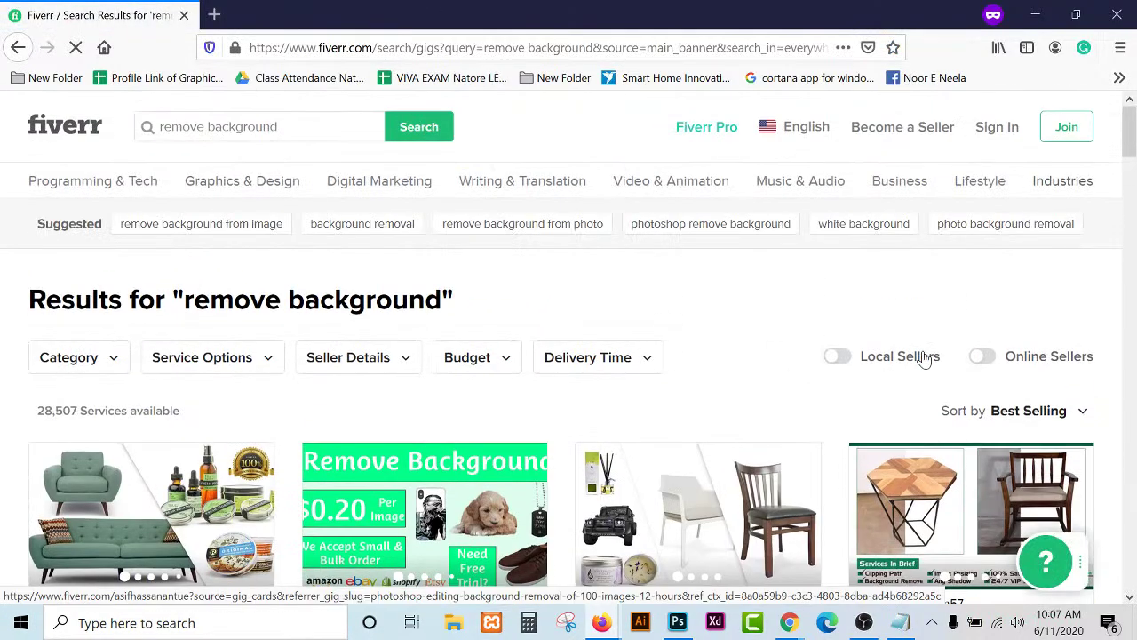
scroll(622, 346, down, 3)
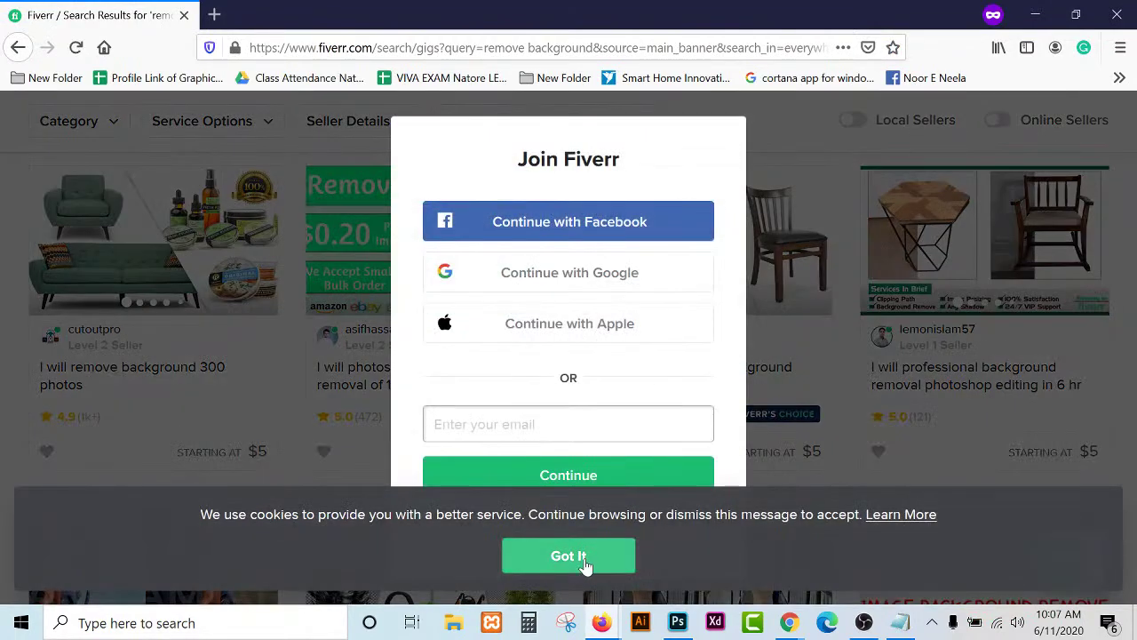
click(584, 564)
click(794, 306)
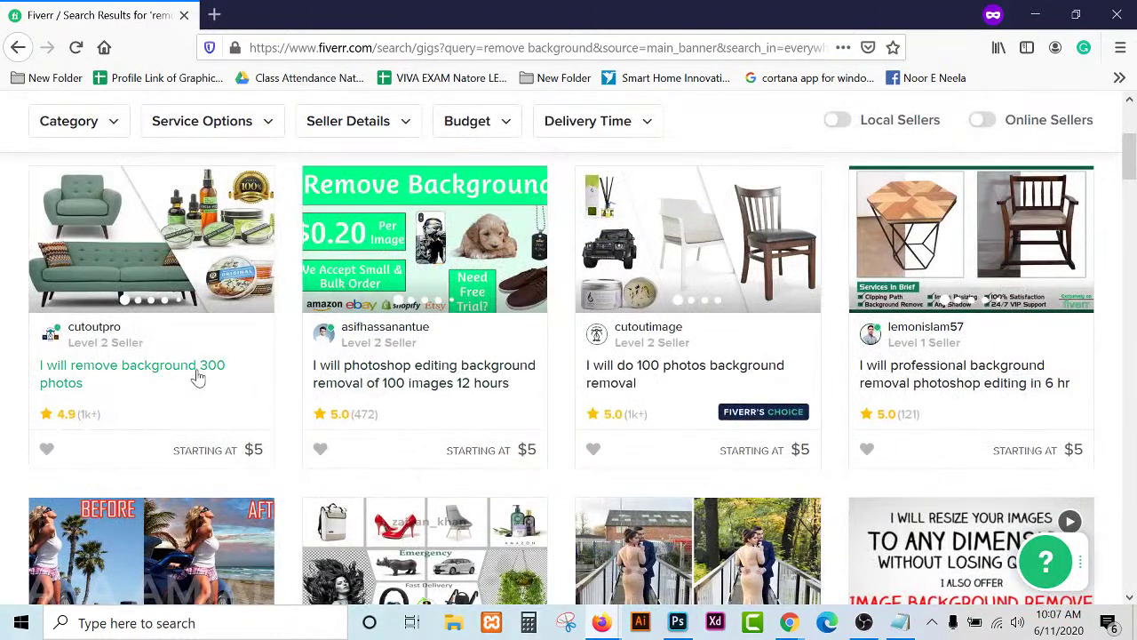
Open the first four best-selling gigs and the "photoshop edits, remove background, face swap" gig in separate new tabs.
right_click(198, 378)
click(258, 379)
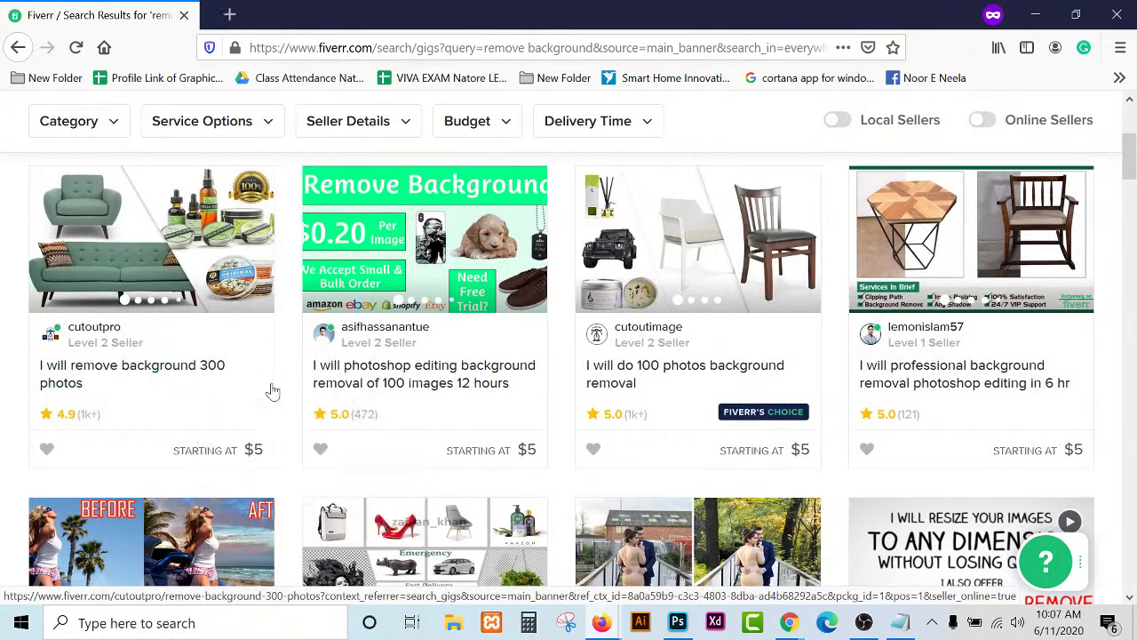
middle_click(411, 397)
middle_click(684, 374)
right_click(882, 382)
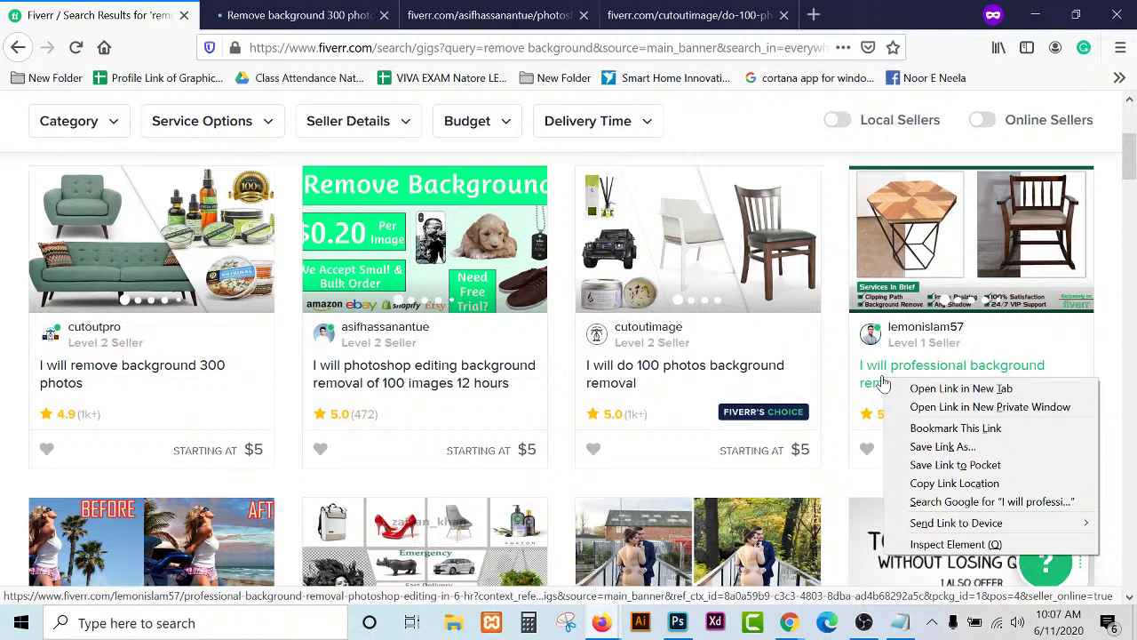
click(960, 388)
scroll(387, 428, down, 3)
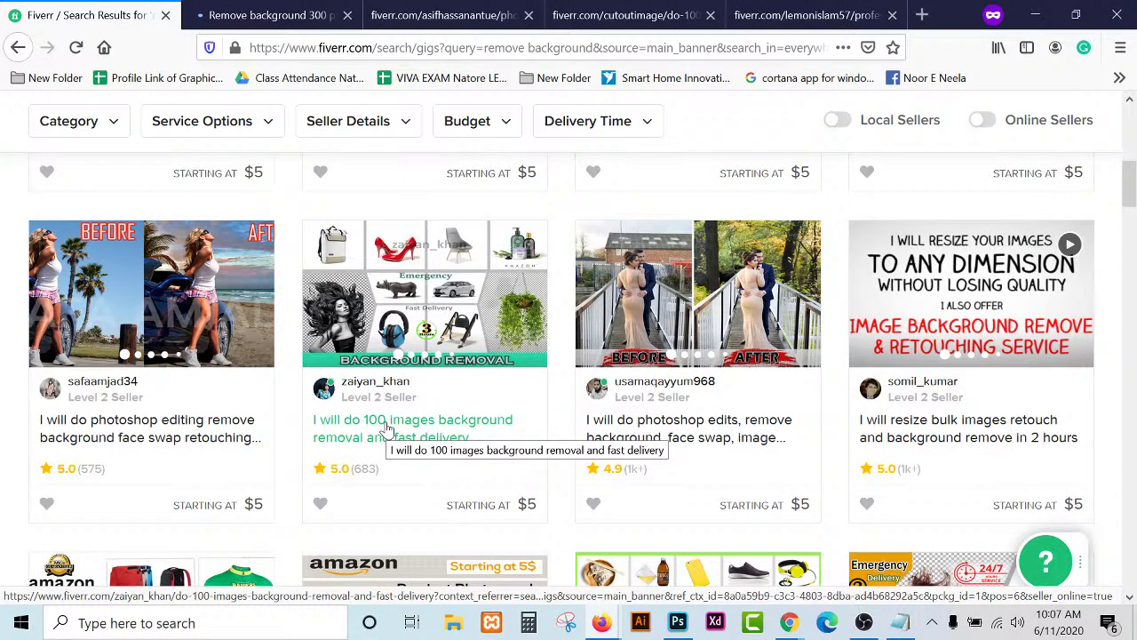
middle_click(689, 419)
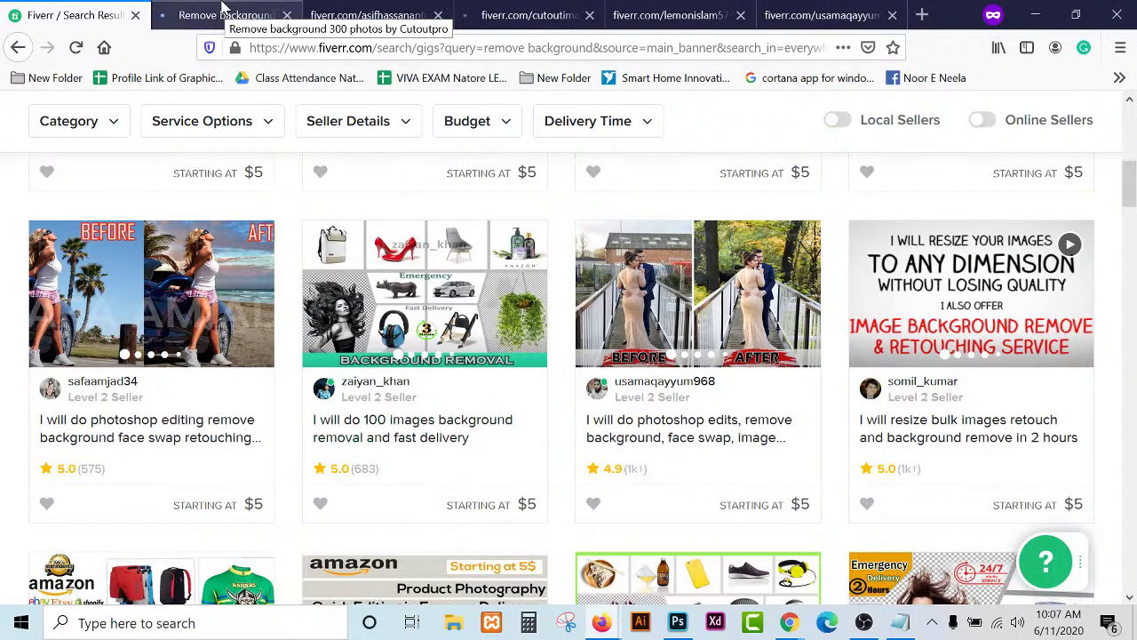
Look through the five opened background-removal gigs, checking each one's title, rating and basic package.
click(224, 12)
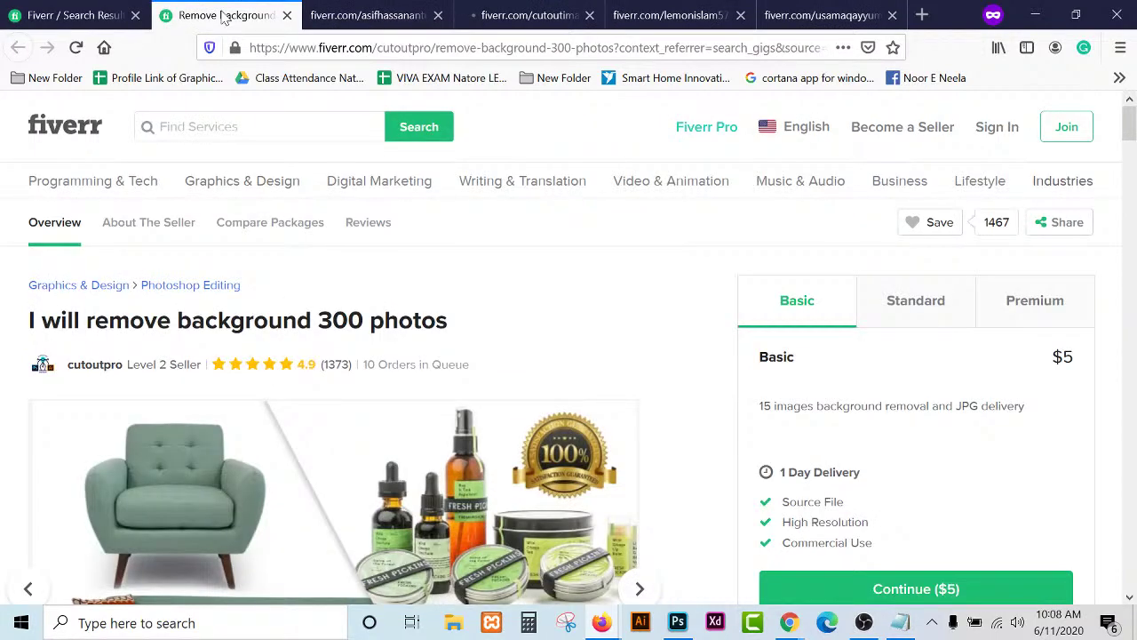
click(371, 11)
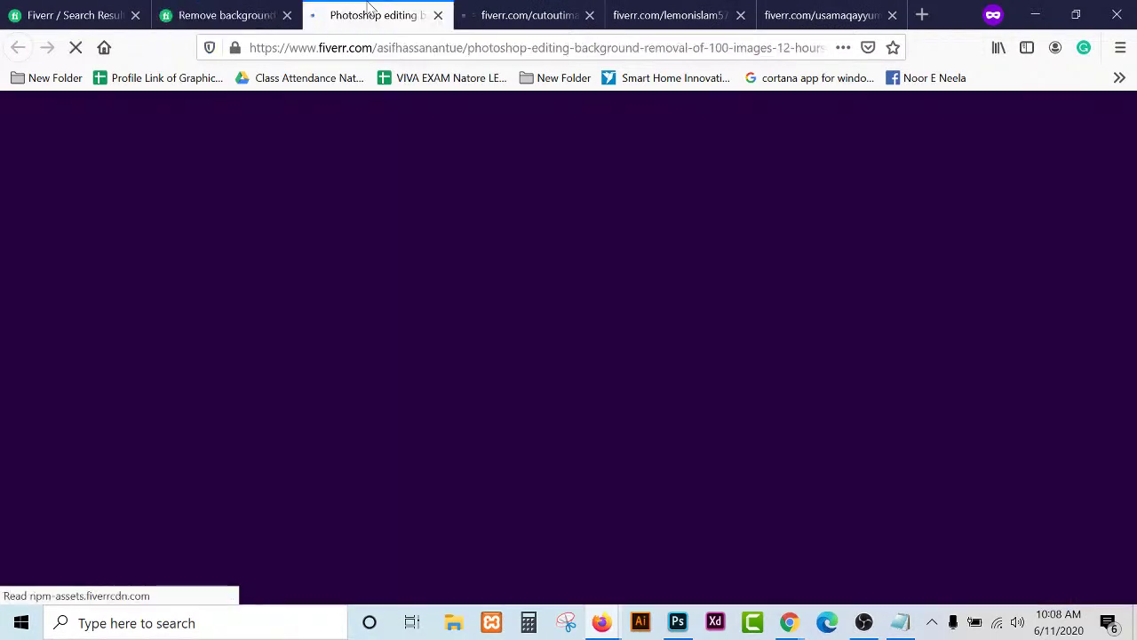
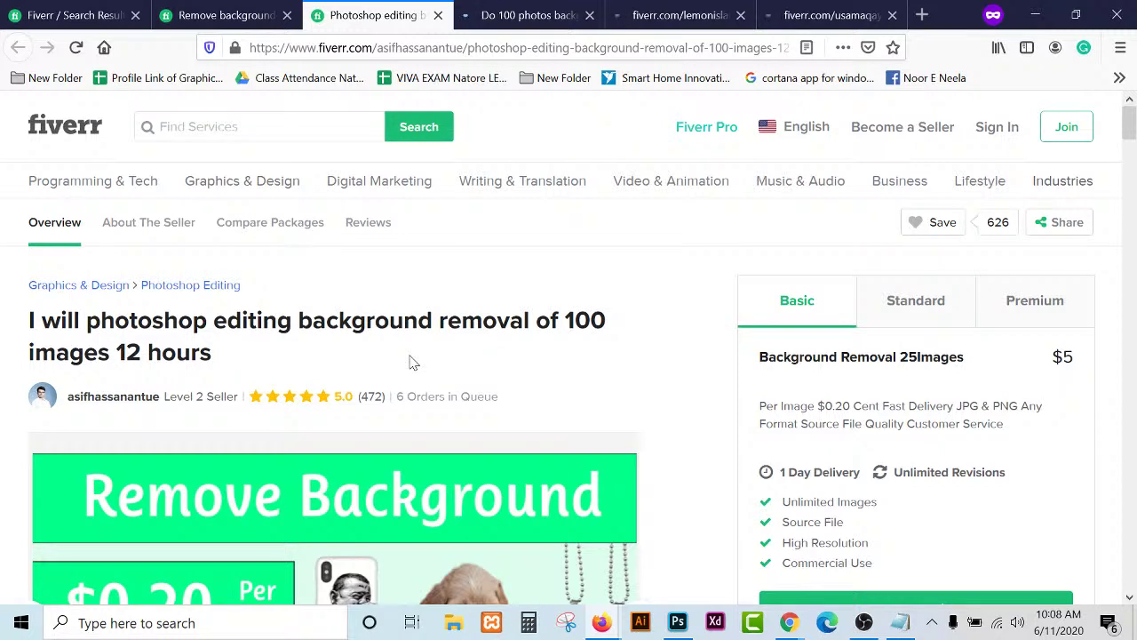
click(531, 13)
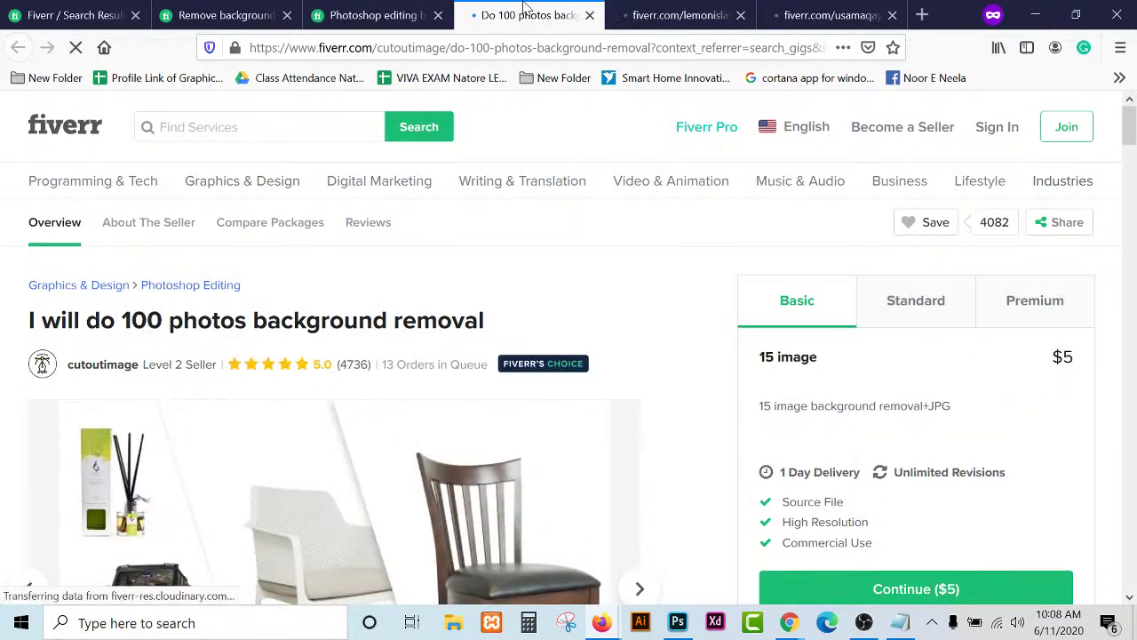
click(679, 11)
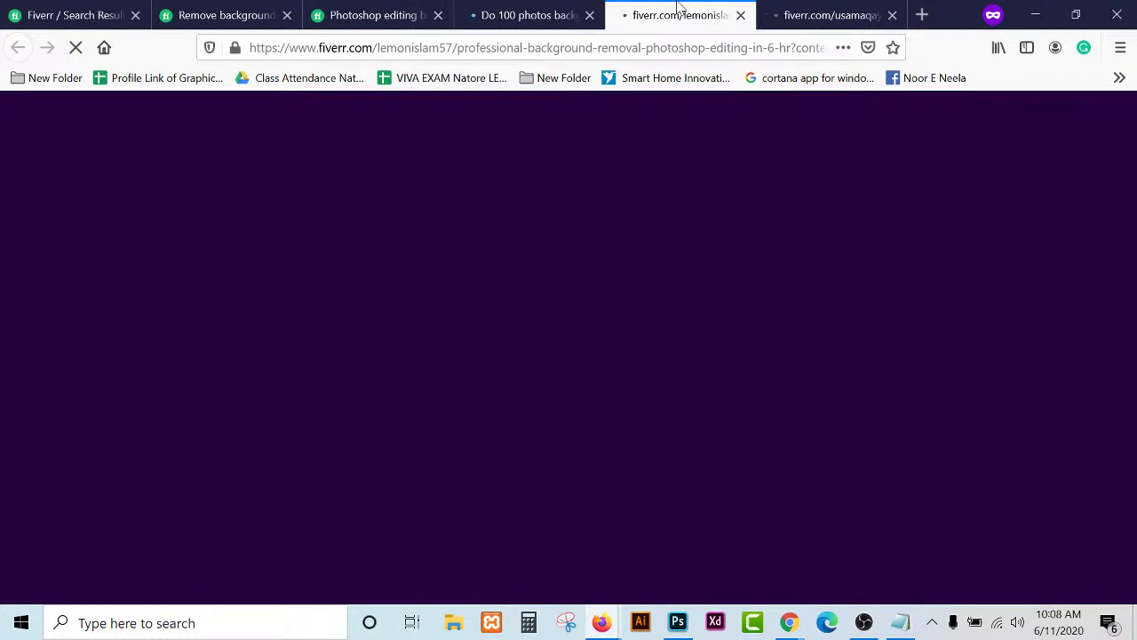
click(533, 10)
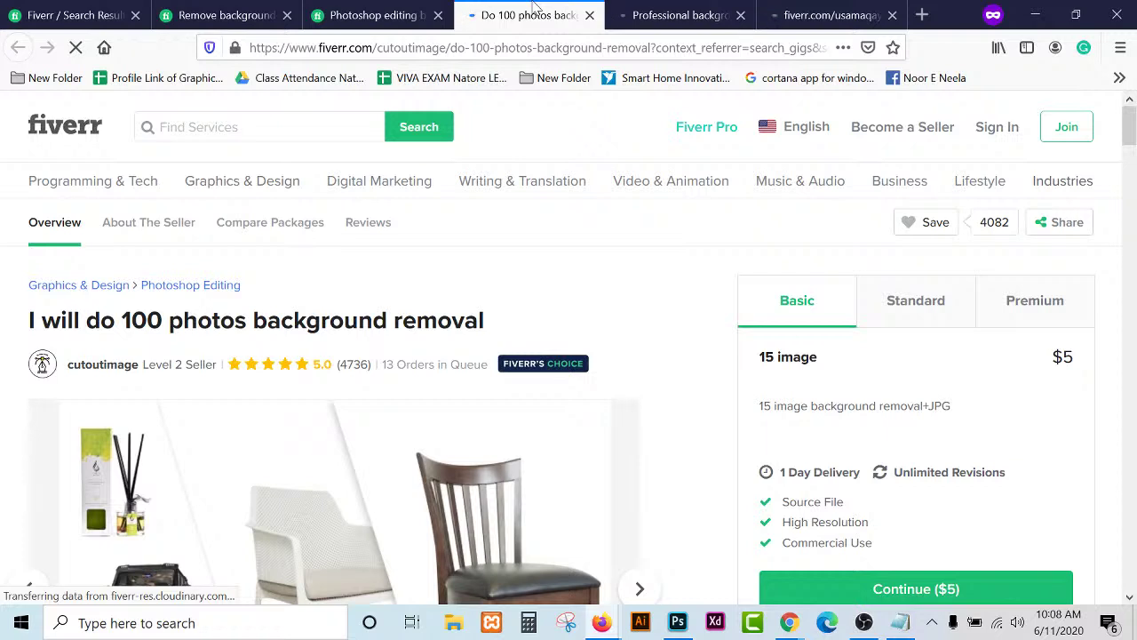
click(711, 9)
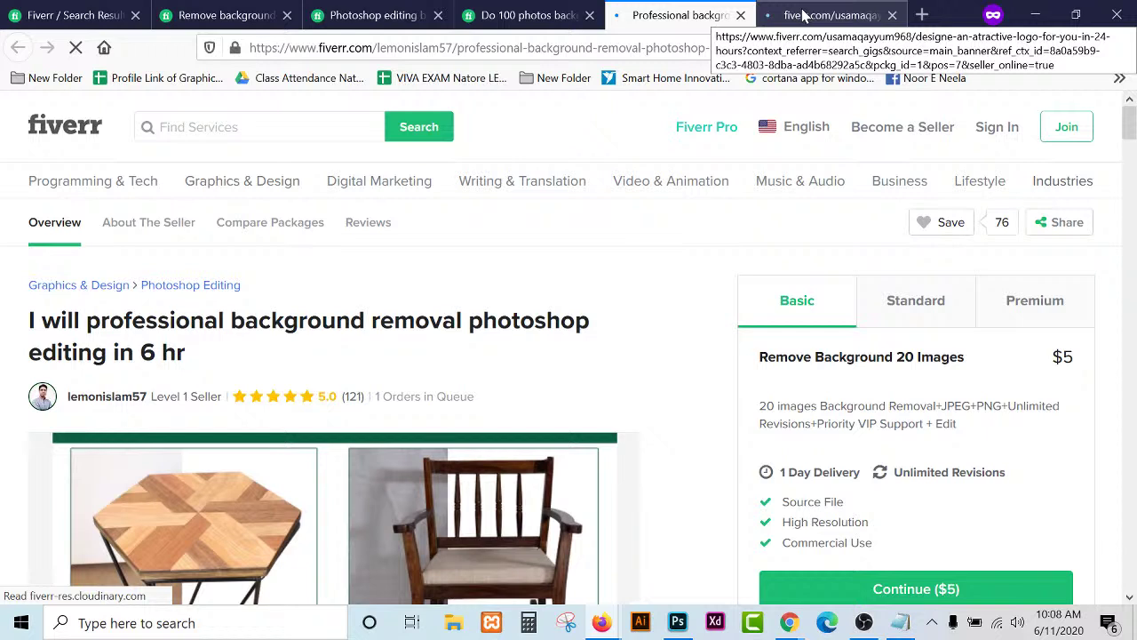
click(802, 15)
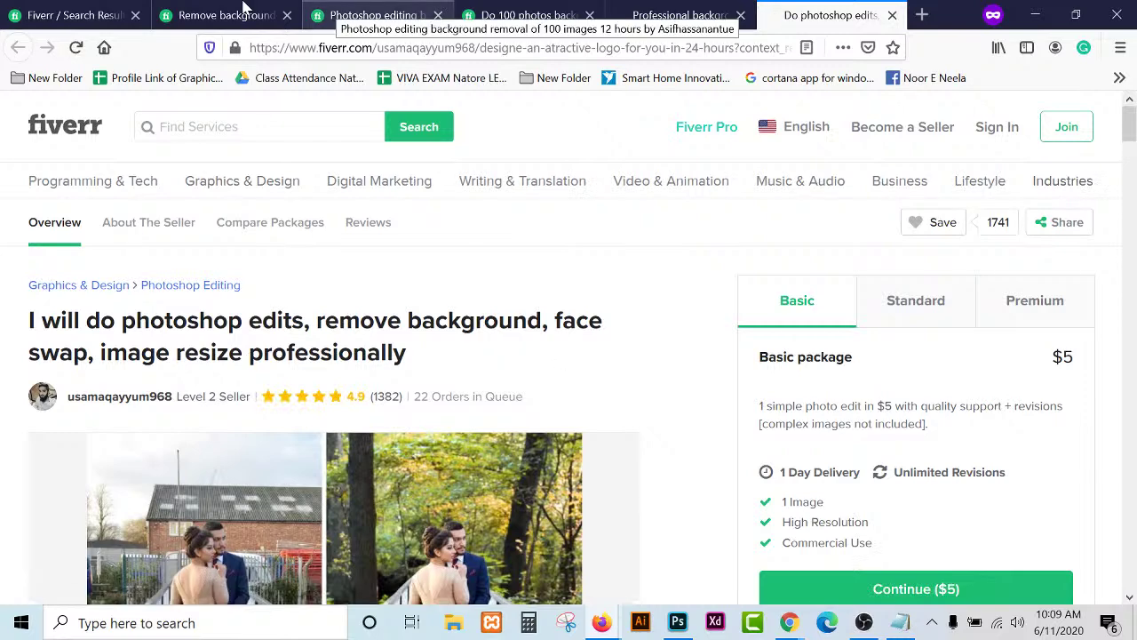
Copy the gig title "I will remove background 300 photos" into the Keywords of the Photoshop File Info.
click(226, 15)
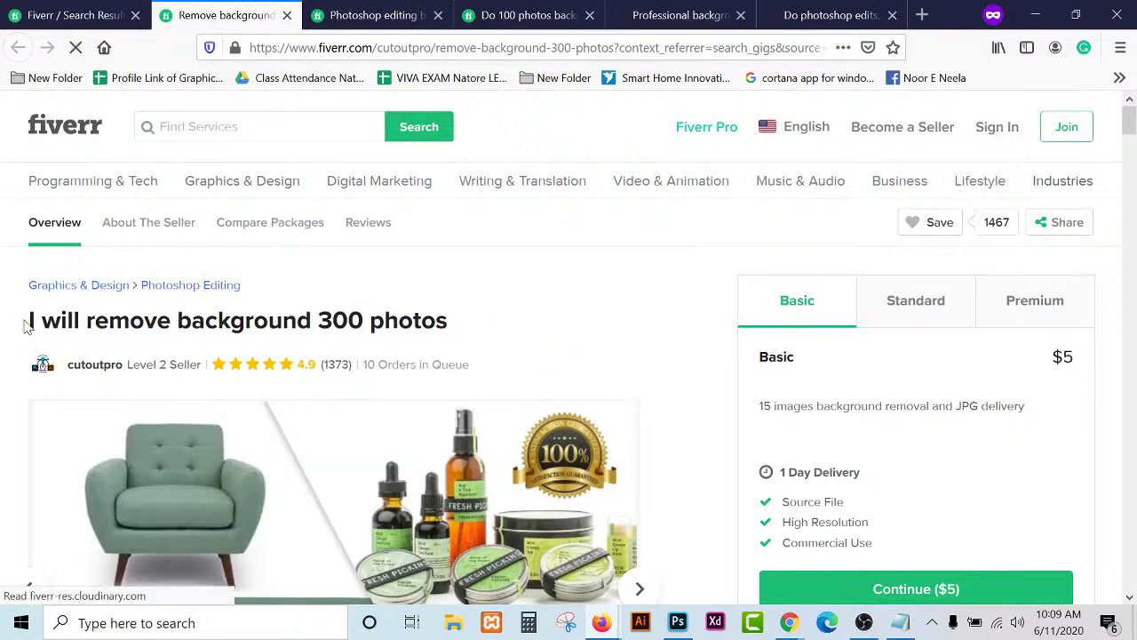
drag(26, 327, 41, 321)
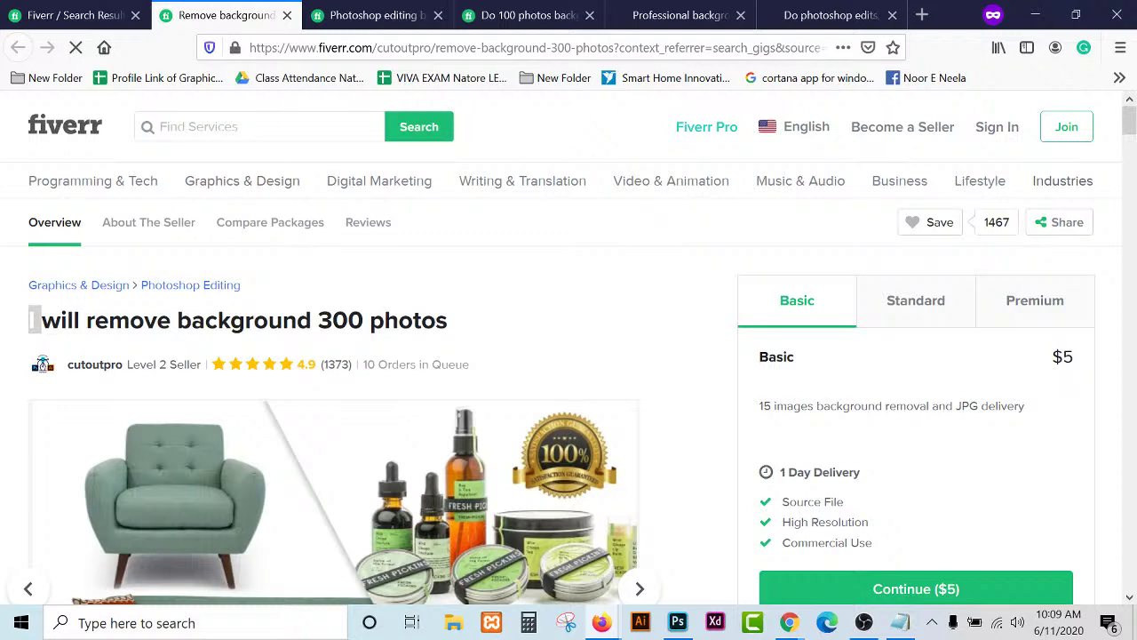
drag(41, 321, 455, 334)
key(ctrl+c)
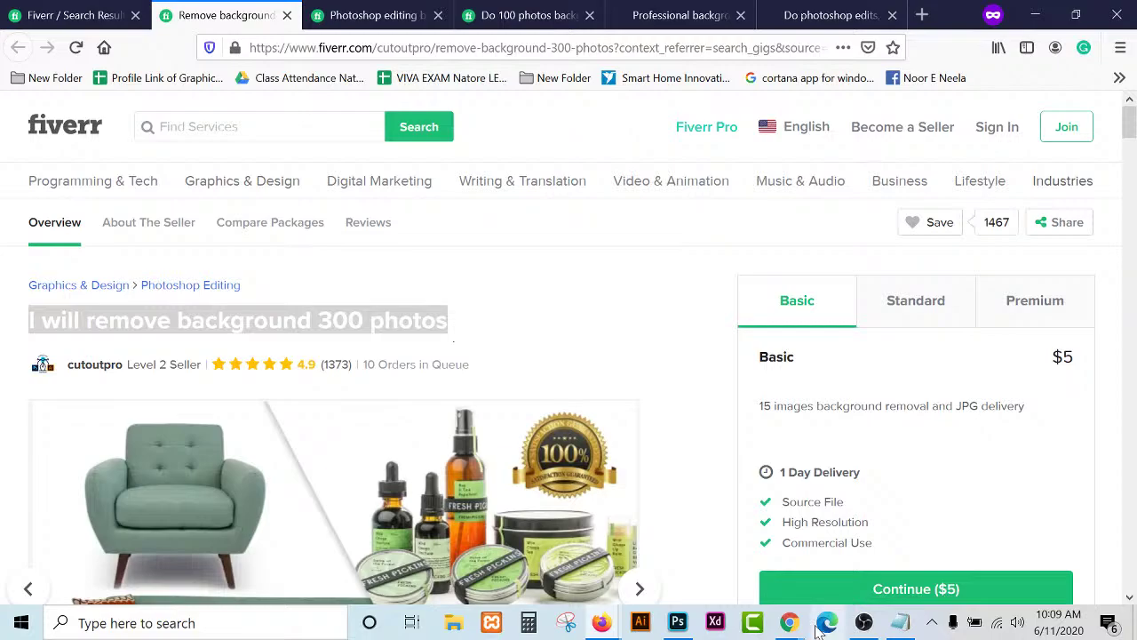
click(677, 622)
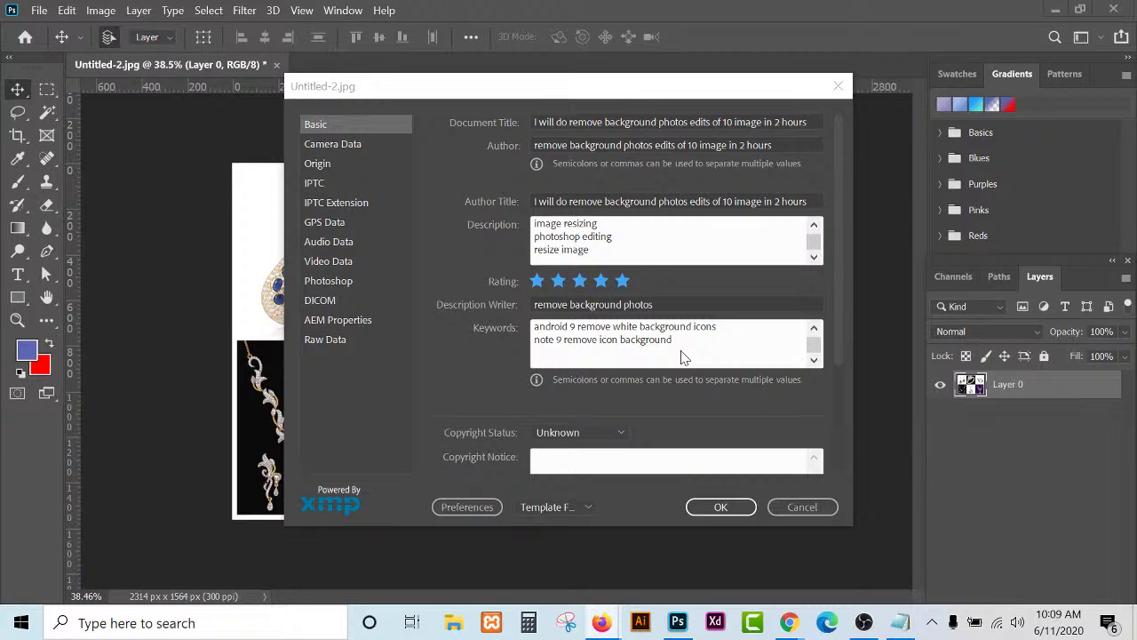
click(674, 351)
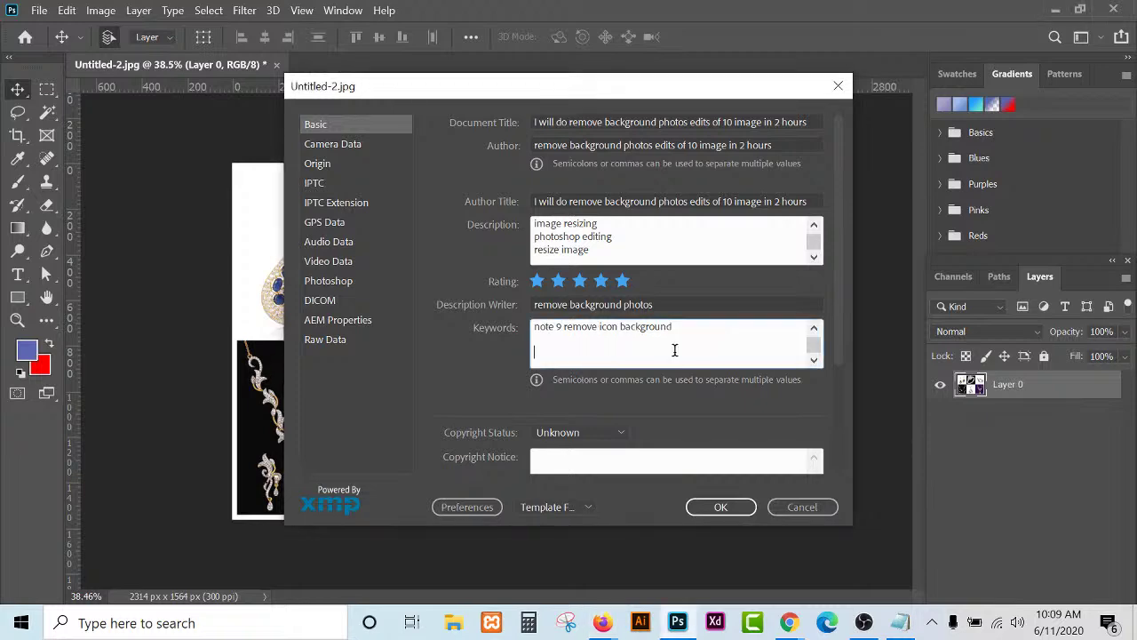
key(ctrl+v)
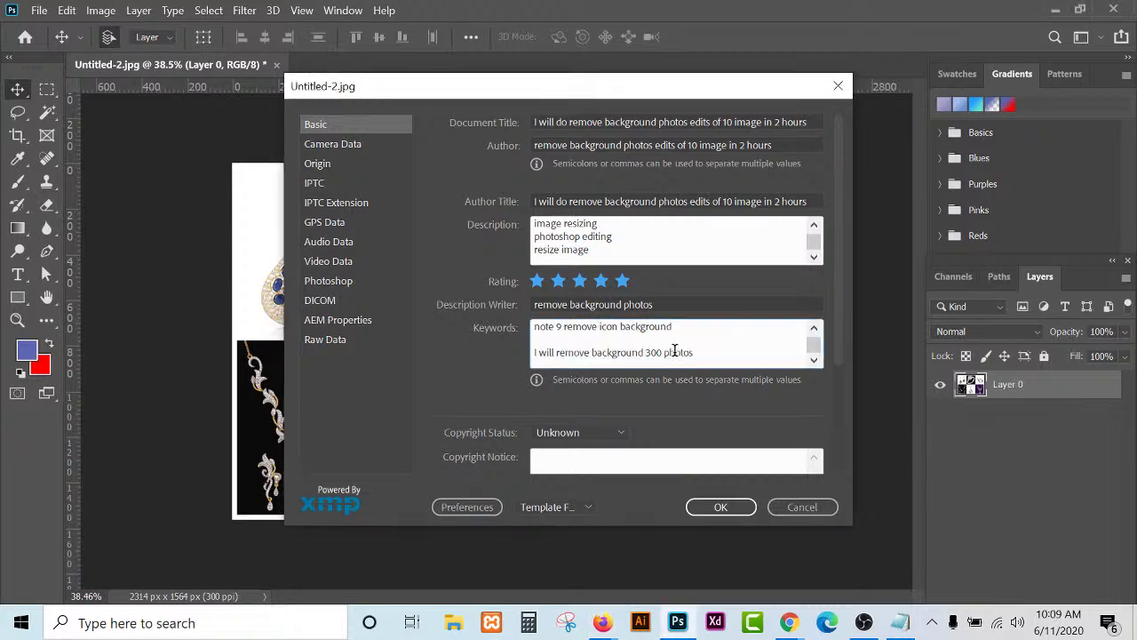
Copy the 300-photos gig's related tags from Fiverr into the Photoshop Keywords and remove the leading spaces before "photo retouching".
mouse_move(602, 622)
mouse_move(655, 551)
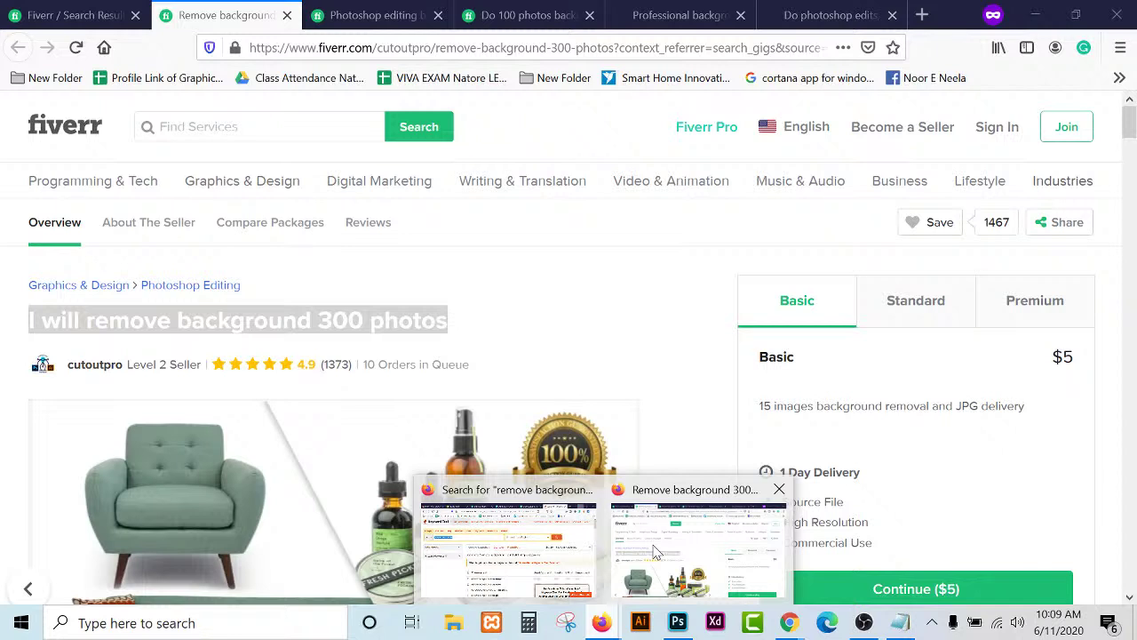
click(655, 551)
scroll(266, 399, down, 20)
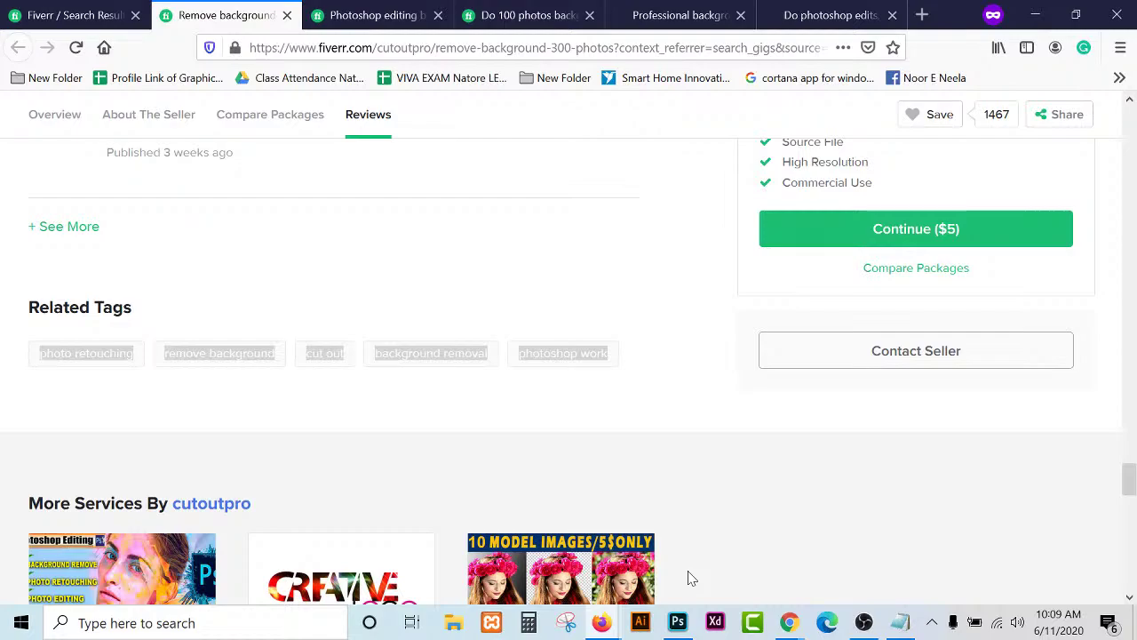
key(alt+Tab)
text(photo retouchingremove backgroundcut outbackground removalphotoshop work)
drag(543, 339, 446, 344)
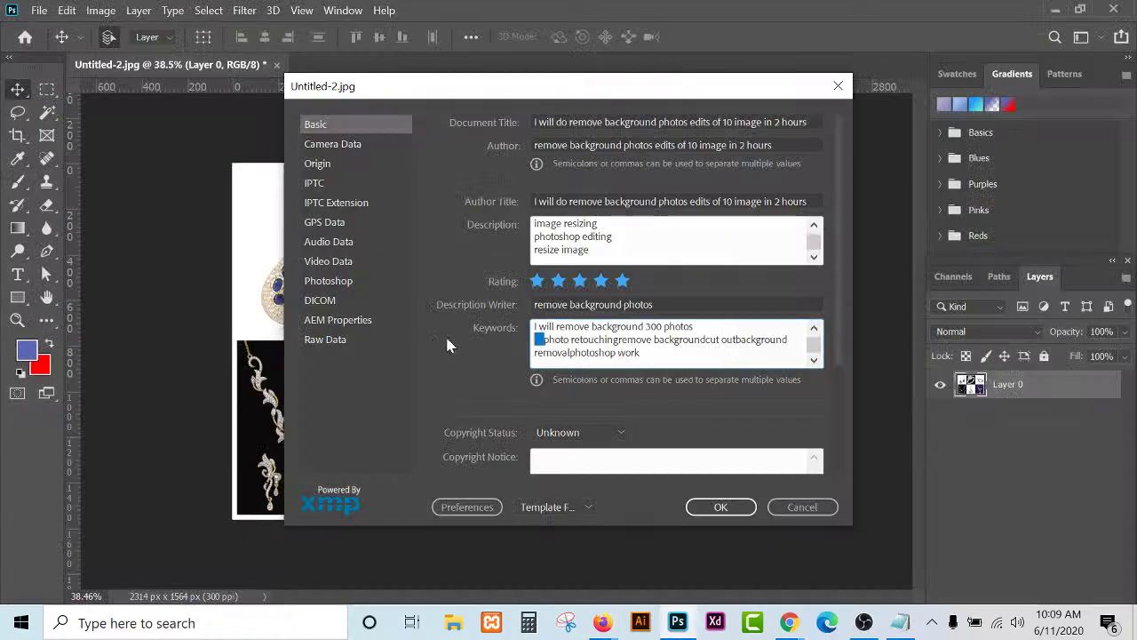
key(BackSpace)
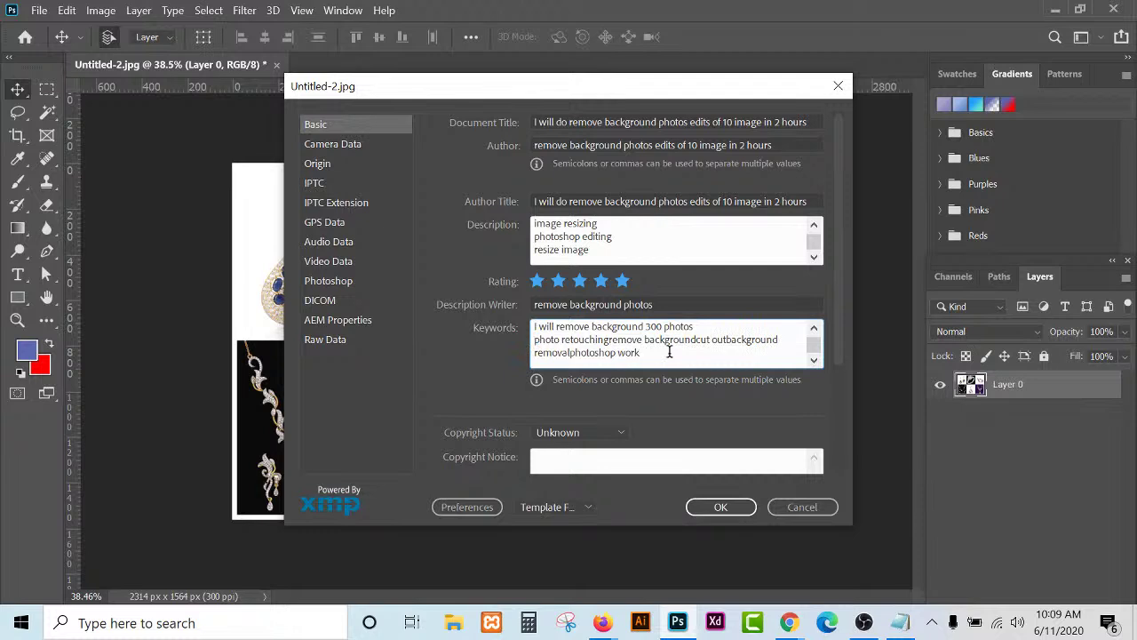
scroll(669, 352, down, 1)
Close the 300-photos gig and add the next gig's title, "I will photoshop editing background removal of 100 images 12 hours", to the Photoshop Keywords.
click(673, 625)
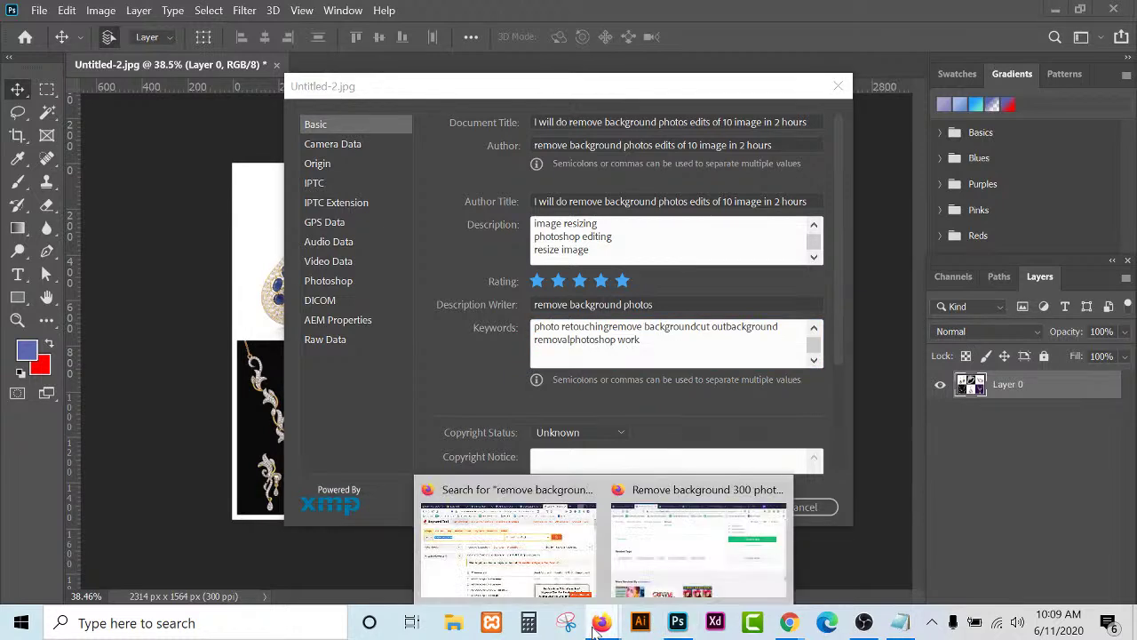
click(698, 546)
scroll(571, 376, up, 5)
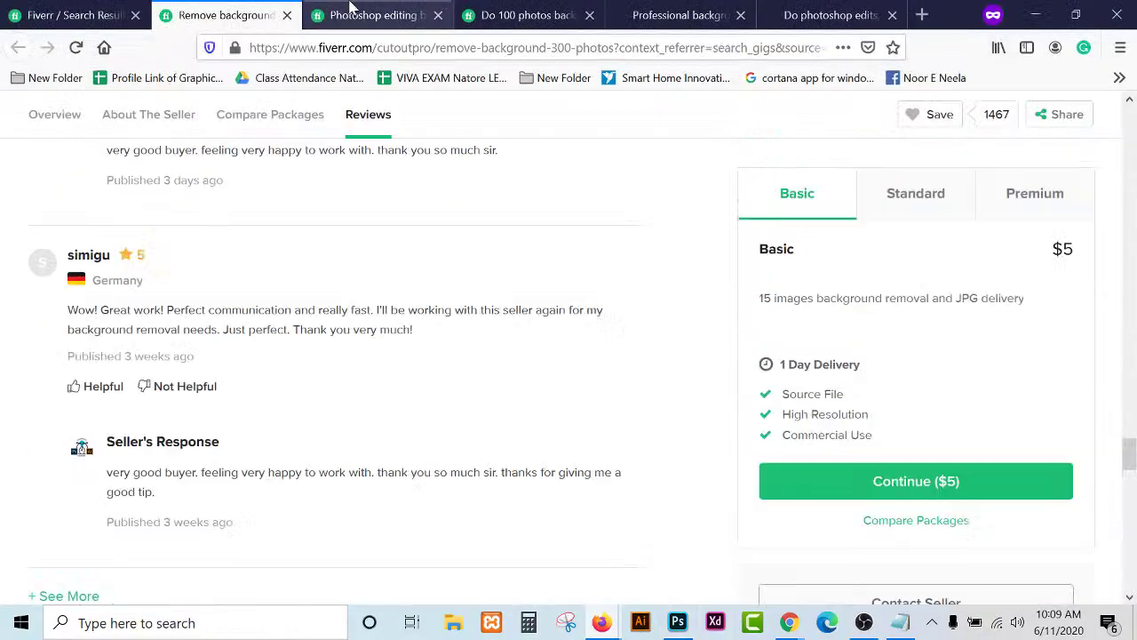
click(287, 16)
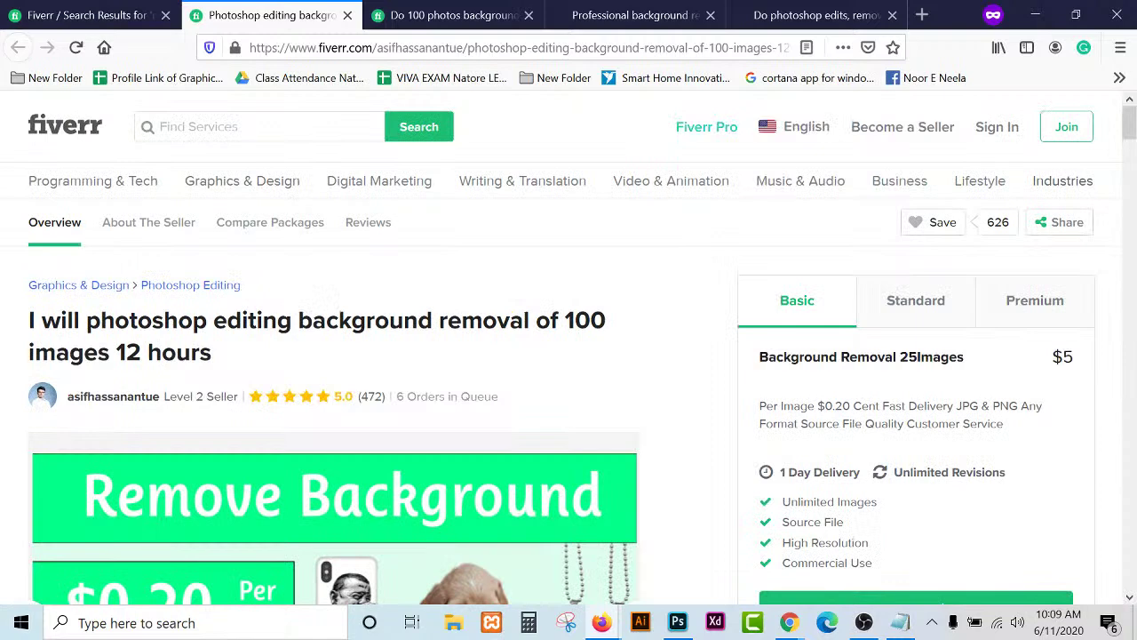
triple_click(31, 342)
key(ctrl+c)
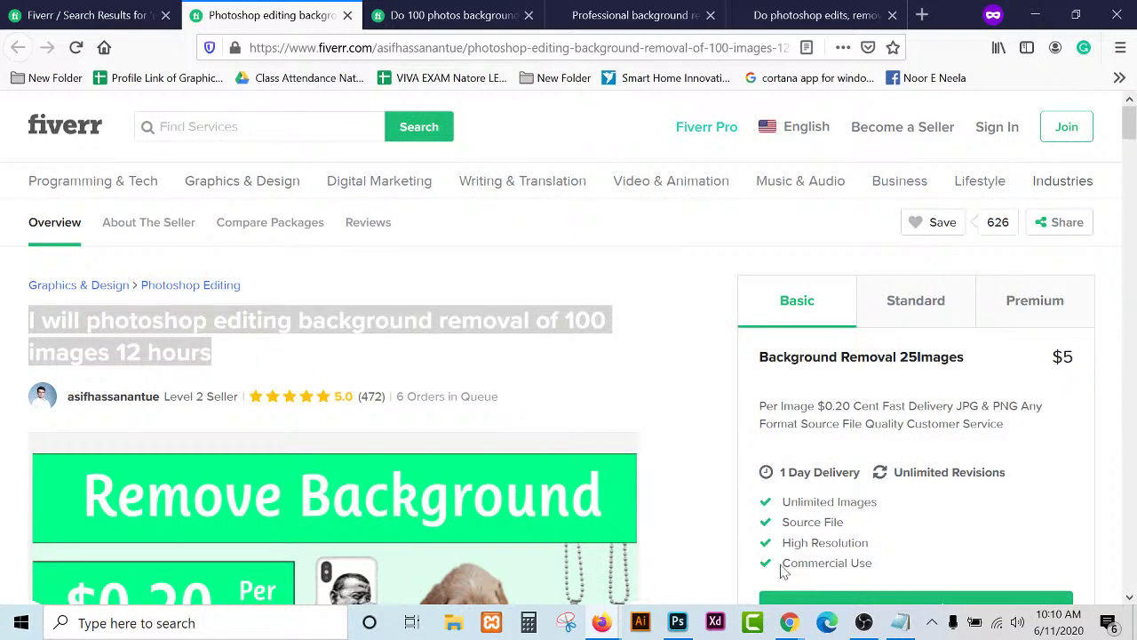
click(684, 621)
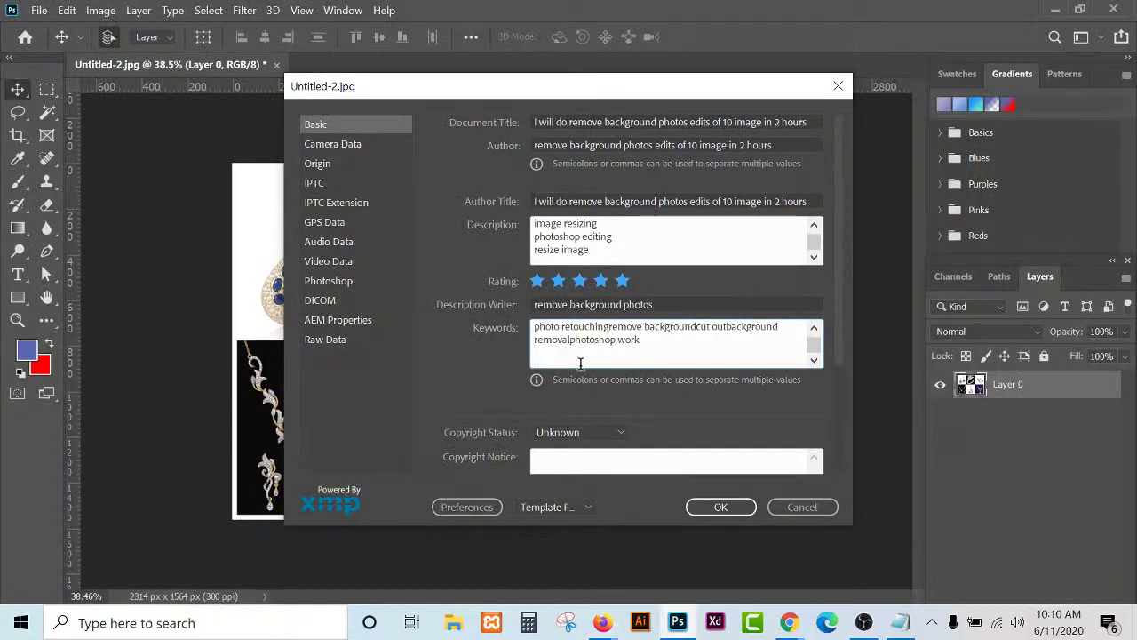
key(ctrl+v)
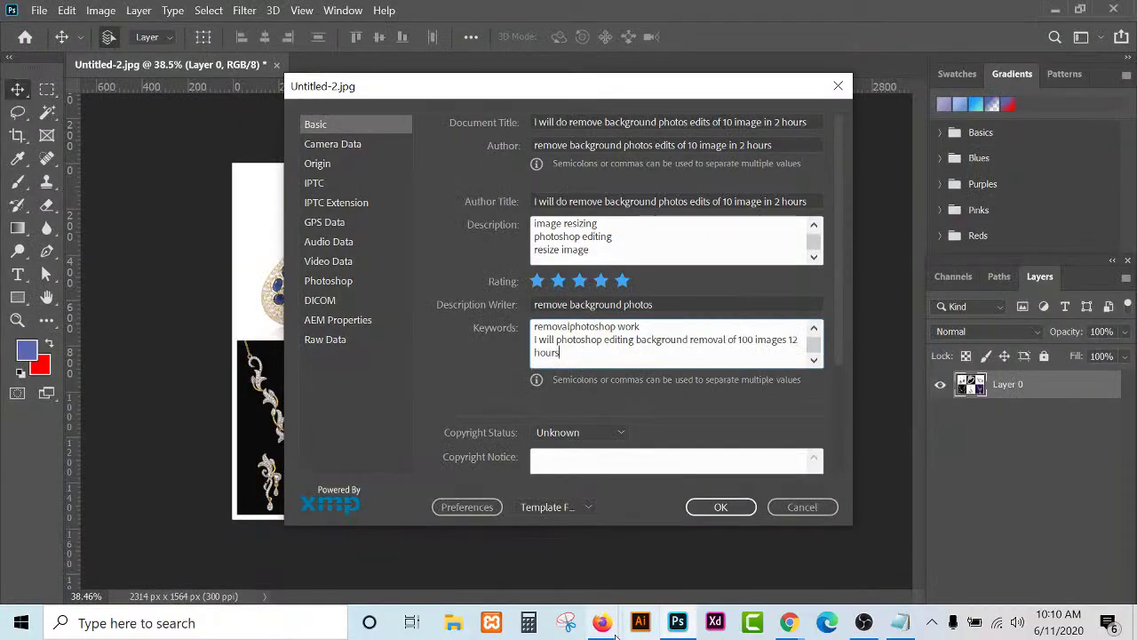
Copy the 12-hours gig's related tags, from "amazon listing" to "background removal", into the Photoshop Keywords.
click(601, 622)
click(698, 551)
scroll(360, 389, down, 8)
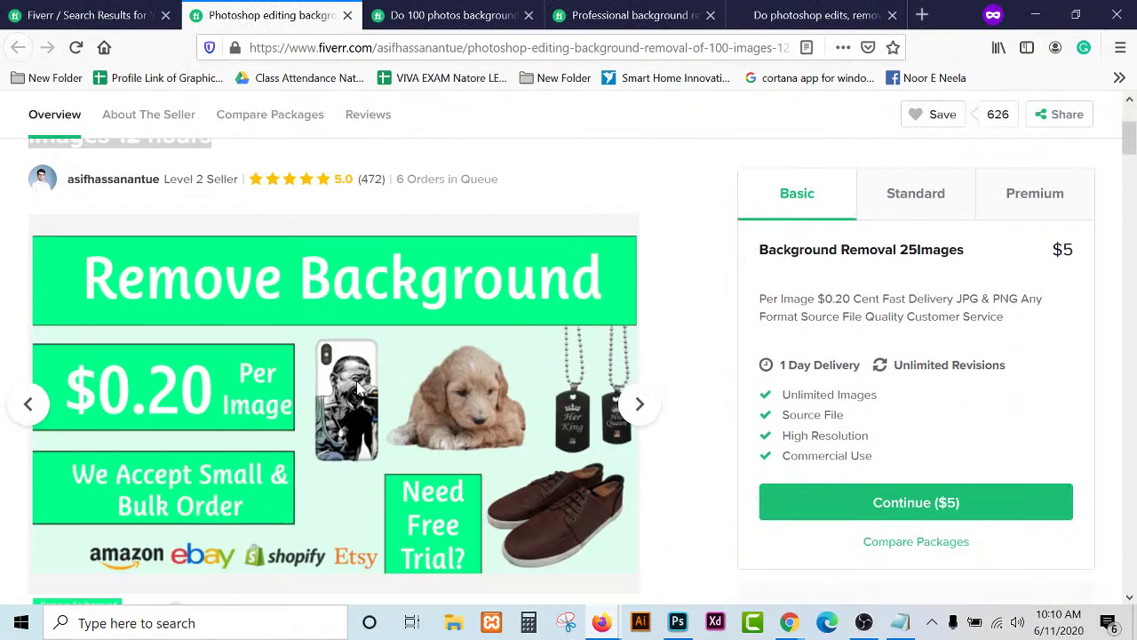
scroll(360, 388, down, 12)
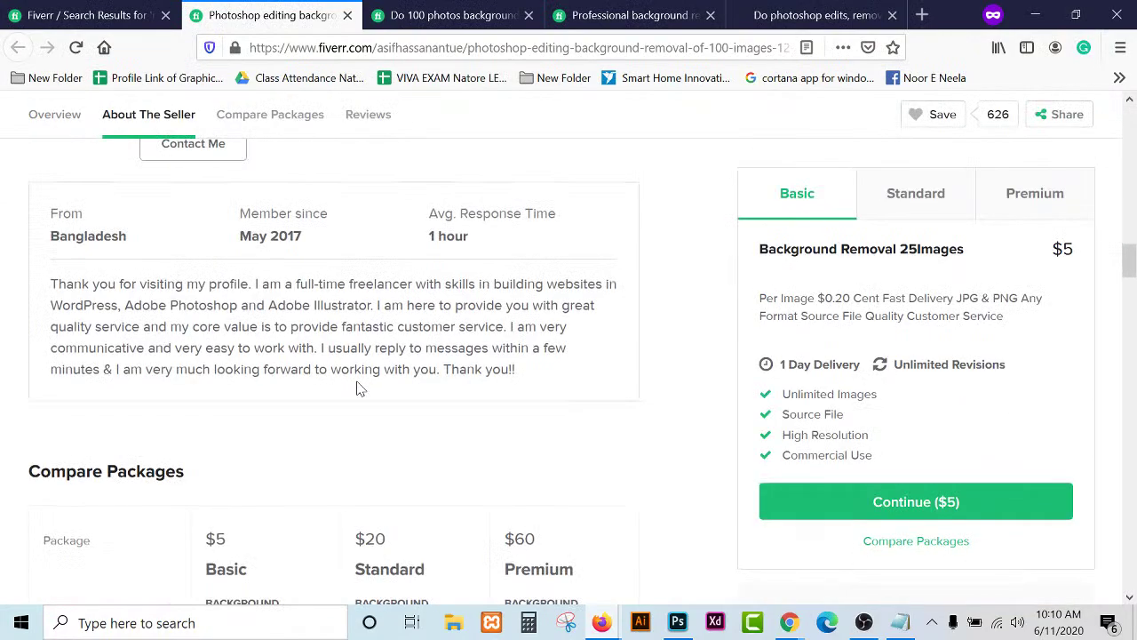
scroll(360, 389, down, 15)
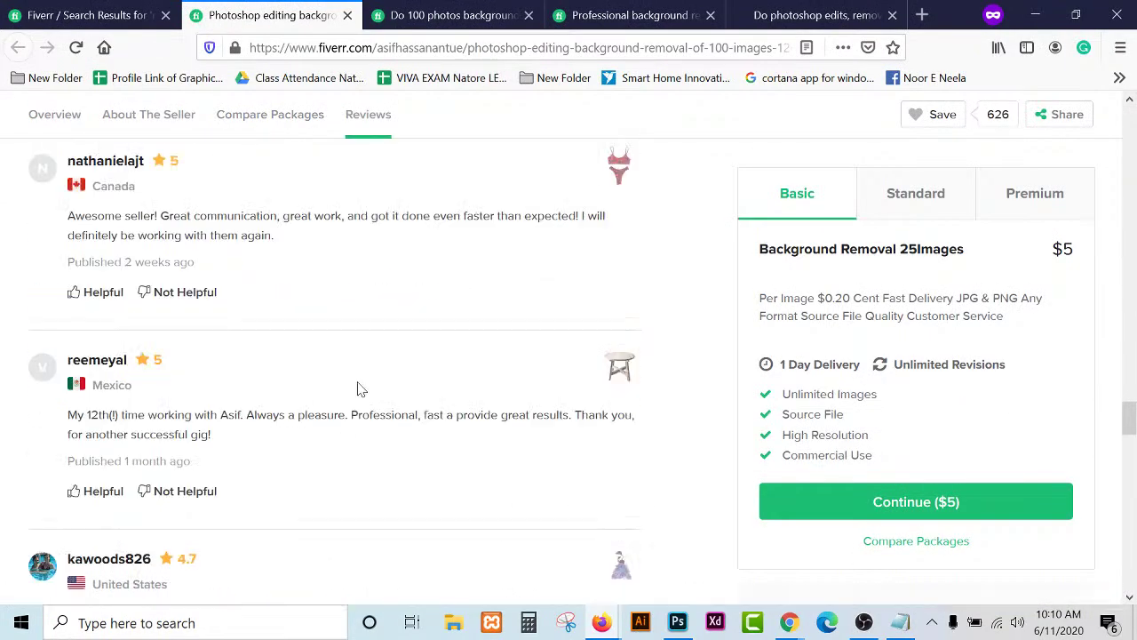
scroll(359, 388, down, 5)
drag(235, 232, 25, 181)
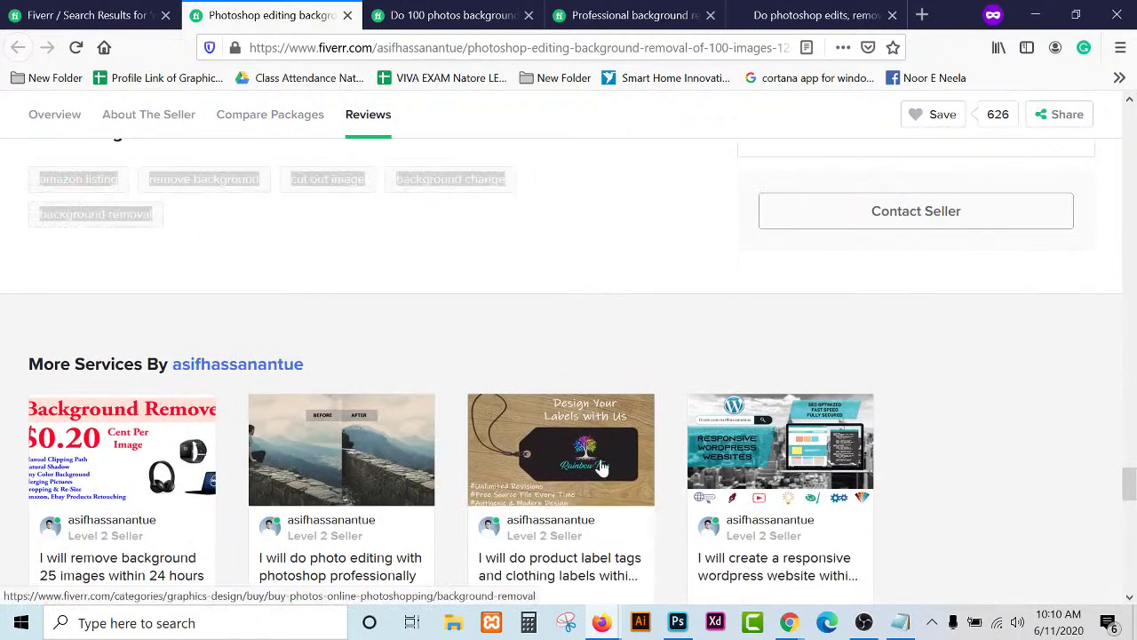
click(678, 623)
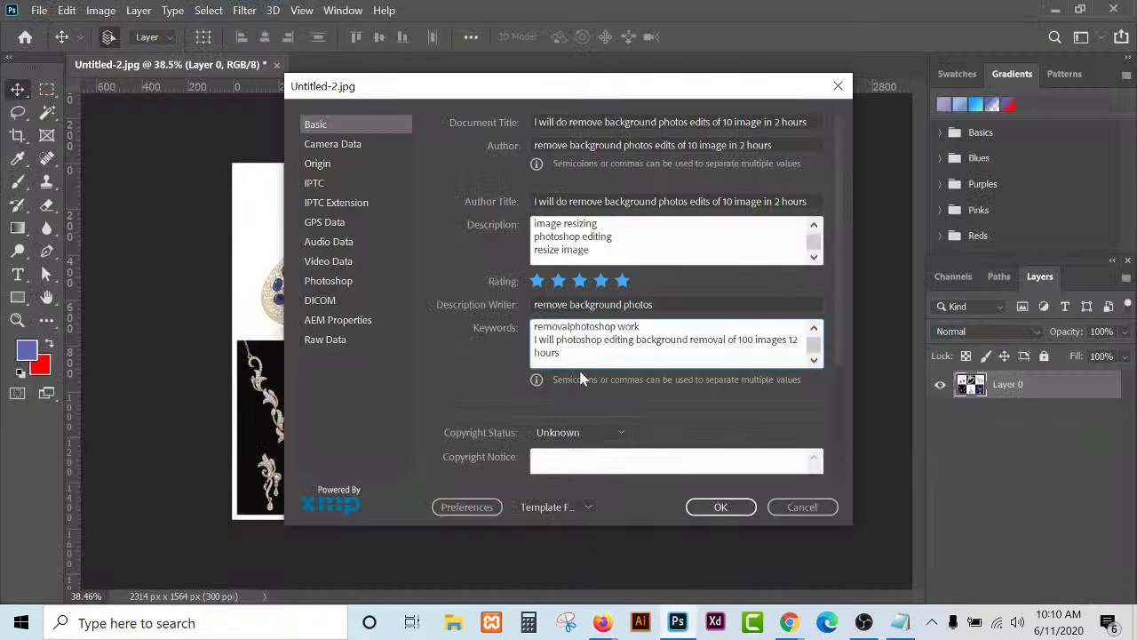
text(amazon listingremove backgroundcut out imagebackground changebackground removal)
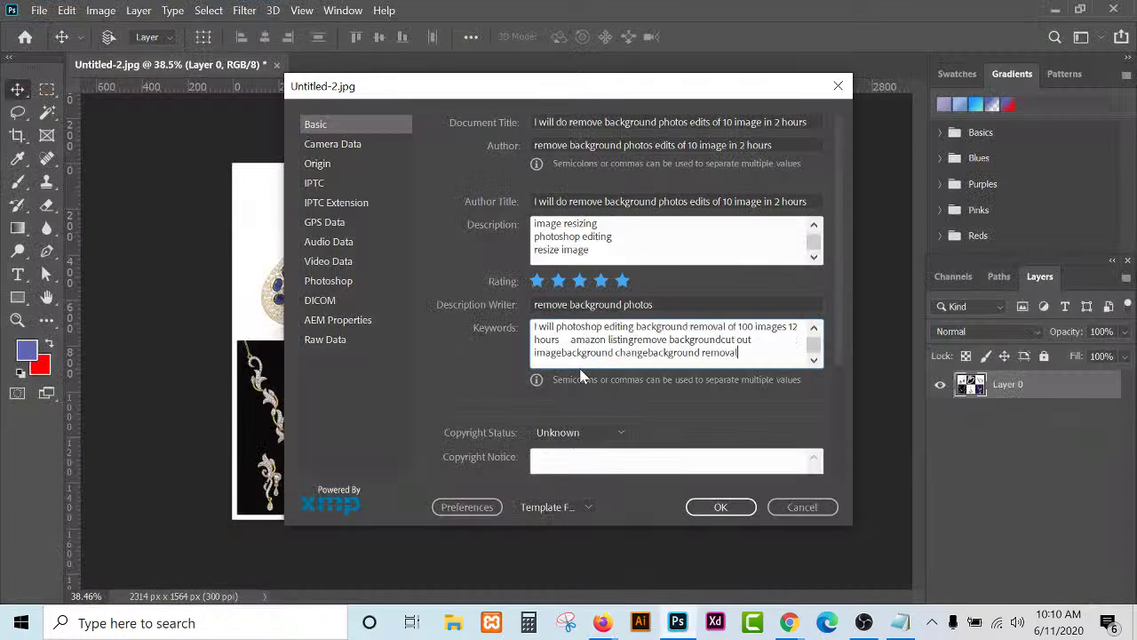
Close the 12-hours gig in Firefox and add the next gig's title, "I will do 100 photos background removal", on a new line of the Photoshop Keywords.
mouse_move(602, 623)
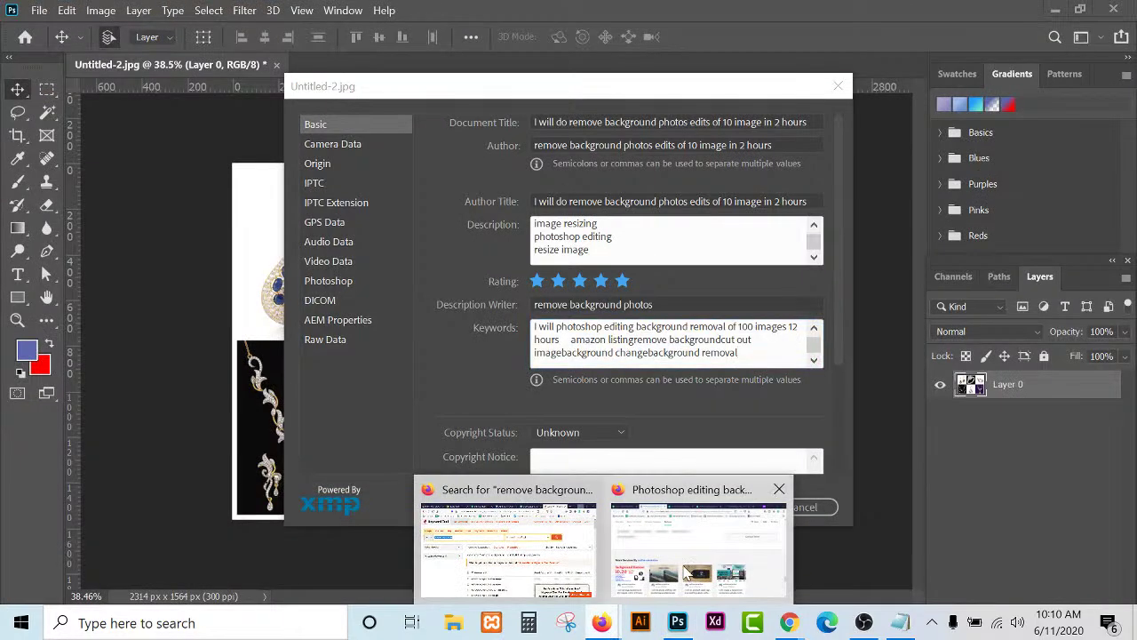
click(700, 543)
click(347, 16)
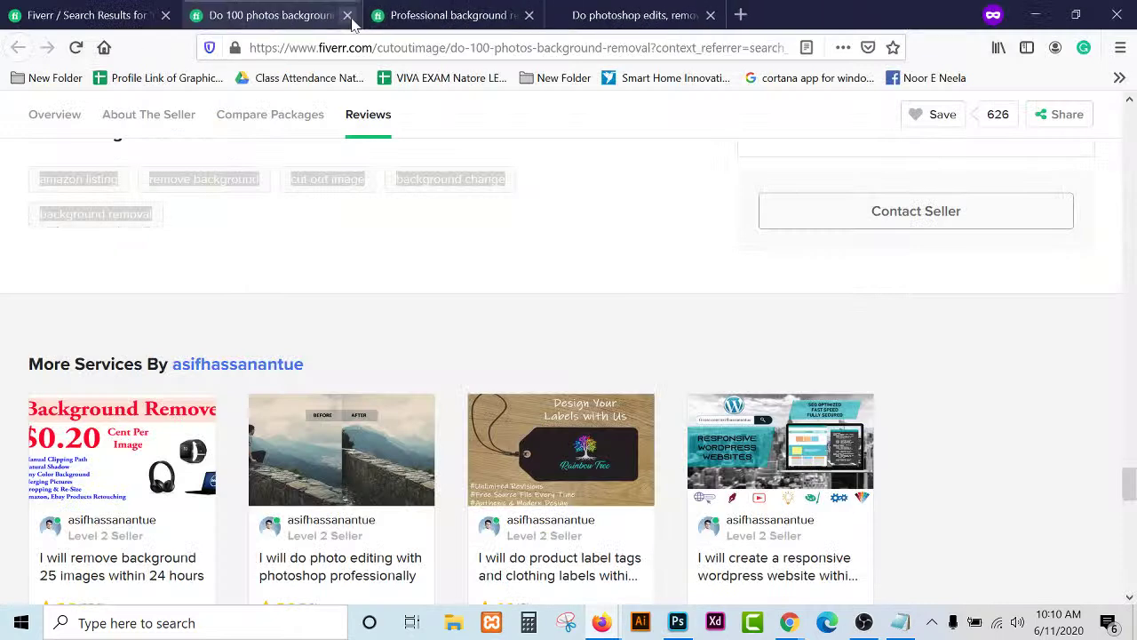
drag(512, 329, 41, 322)
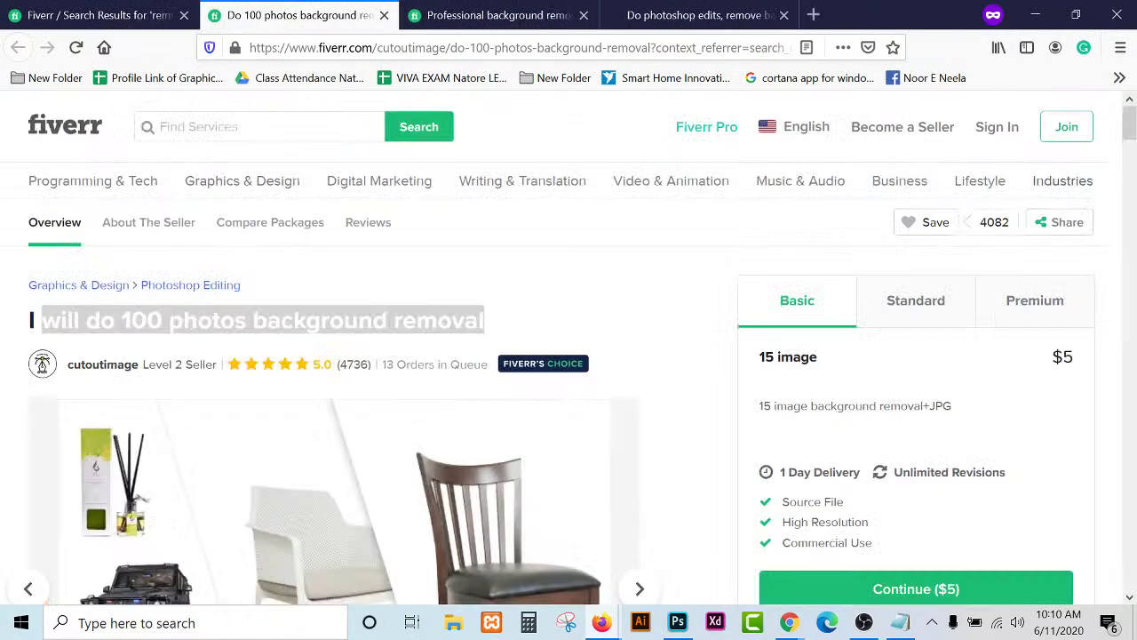
click(45, 321)
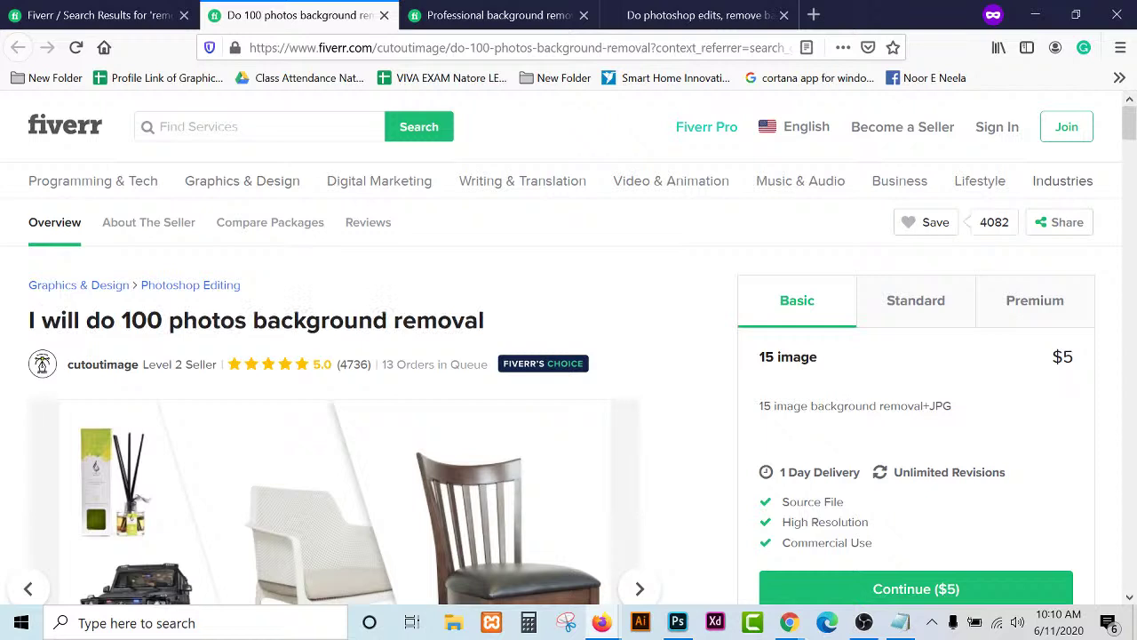
drag(488, 322, 7, 325)
key(ctrl+c)
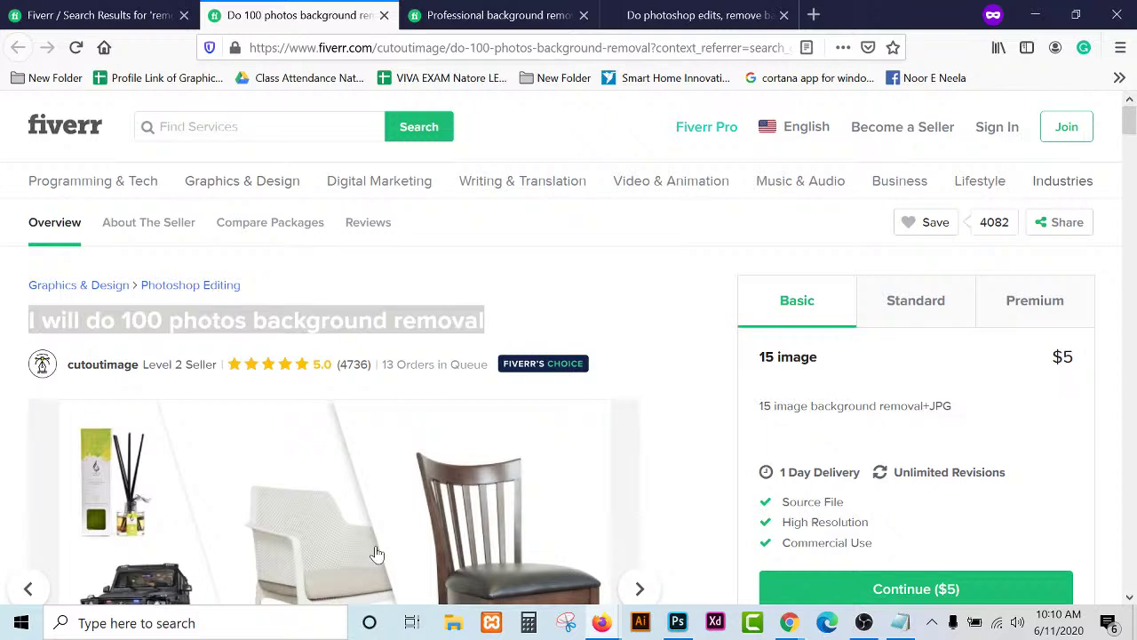
key(alt+Tab)
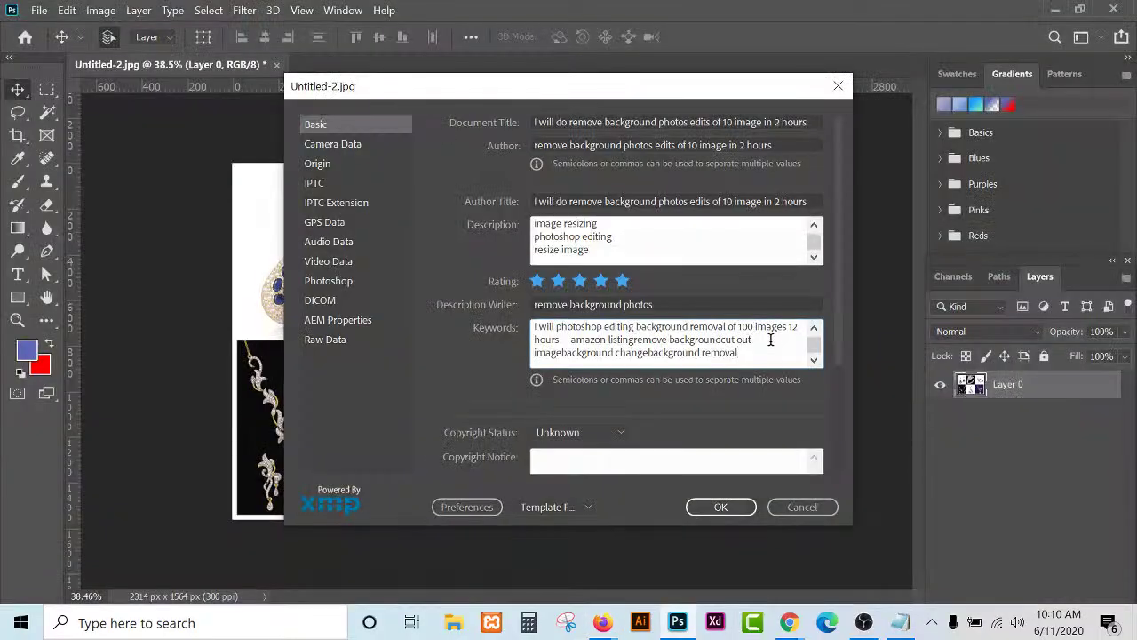
key(Return)
key(ctrl+v)
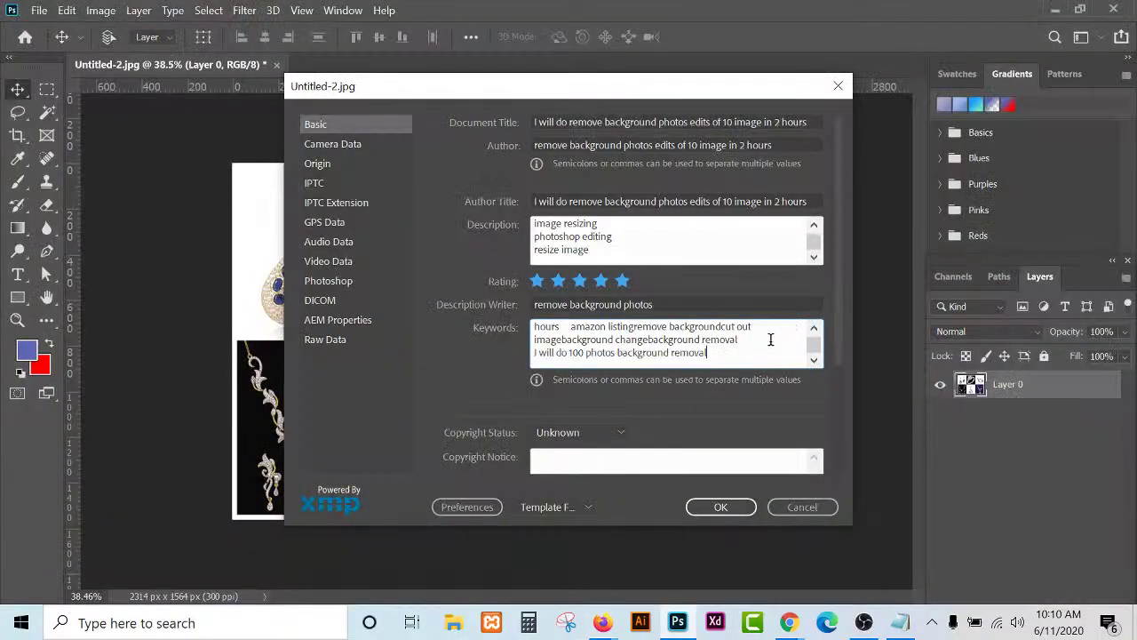
Copy the 100-photos gig's related tags on Fiverr, from "photo retouching" to "image editing", into the Photoshop Keywords.
mouse_move(608, 625)
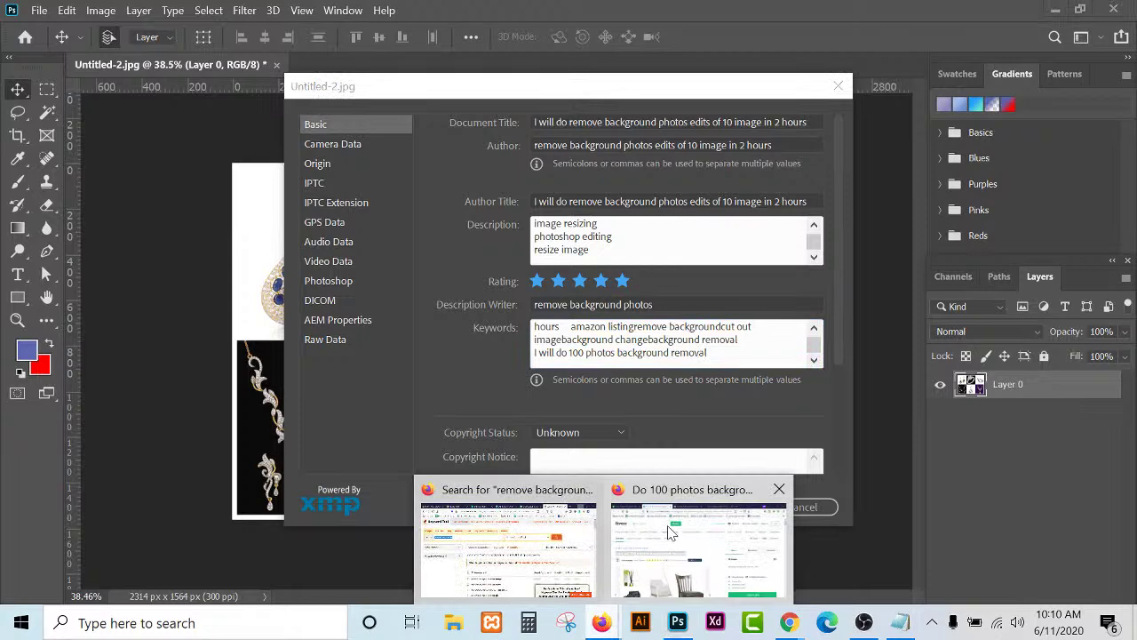
click(631, 542)
scroll(548, 385, down, 5)
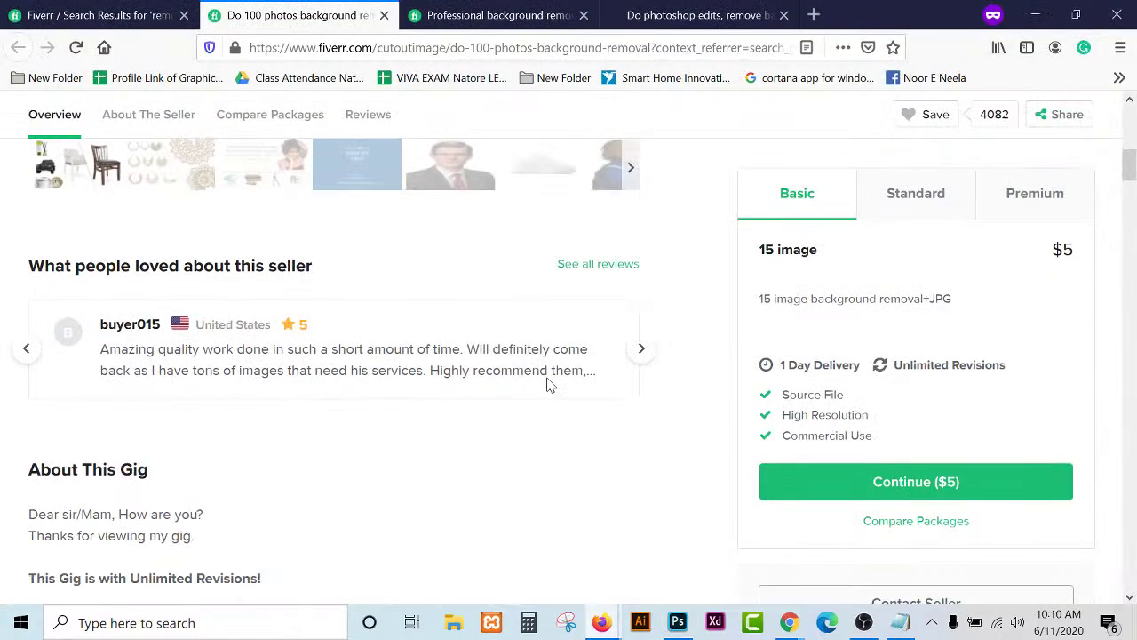
scroll(549, 390, down, 8)
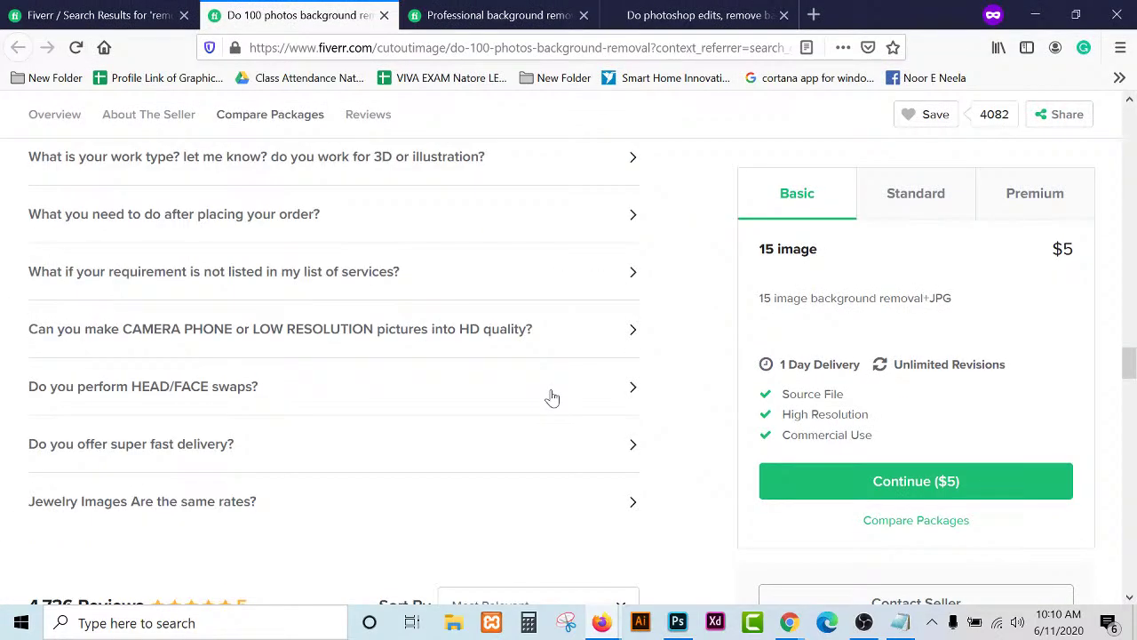
scroll(550, 397, down, 5)
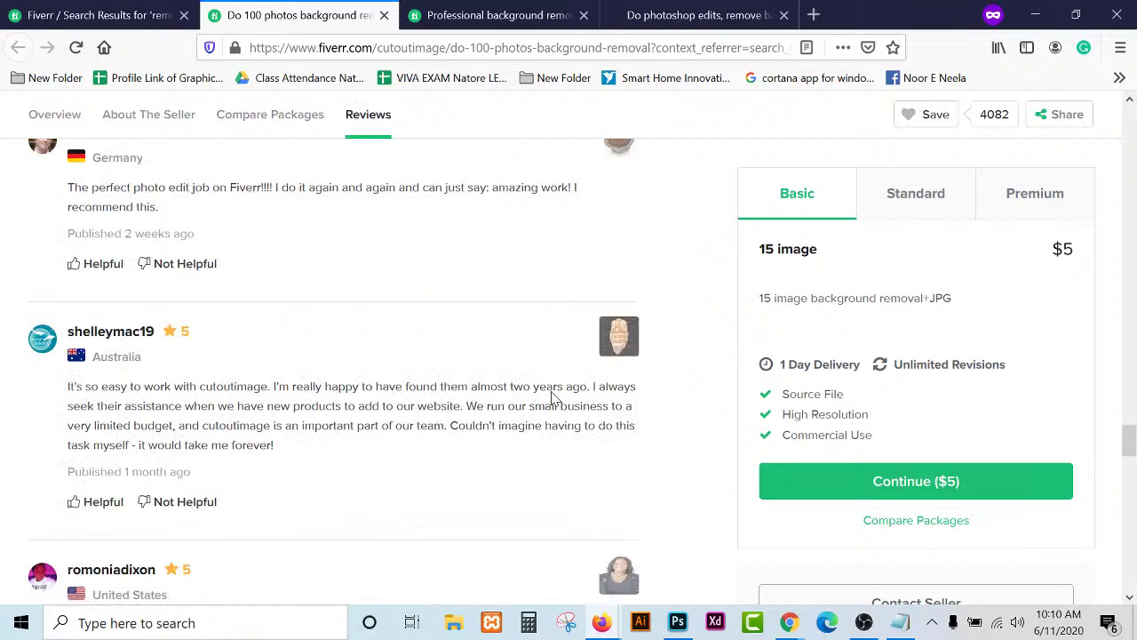
scroll(551, 397, down, 10)
drag(220, 293, 56, 346)
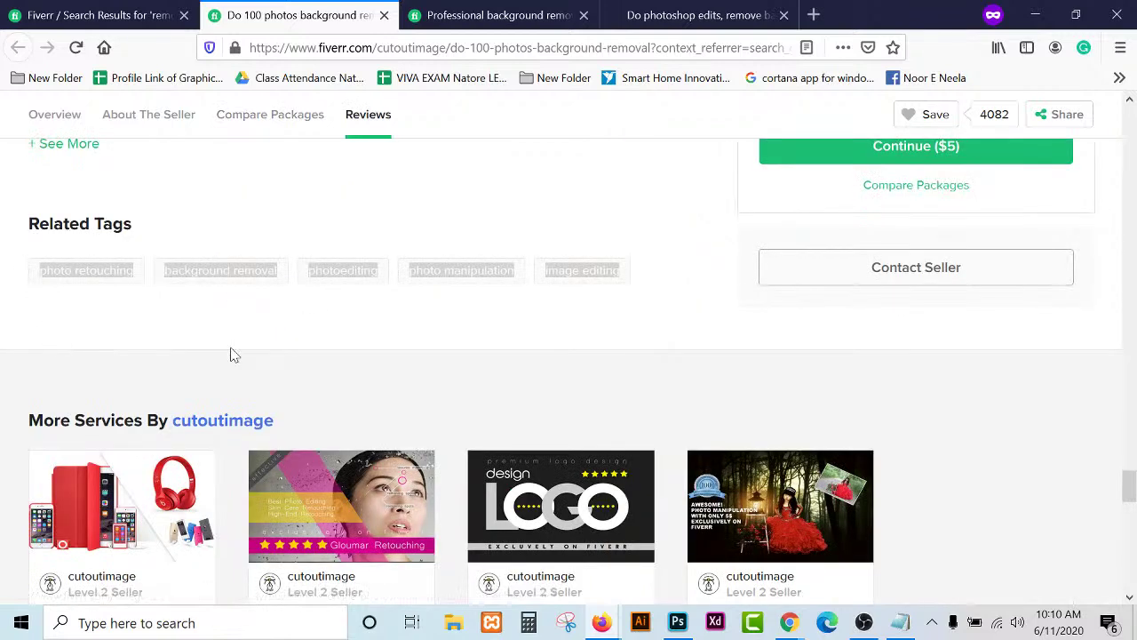
click(677, 622)
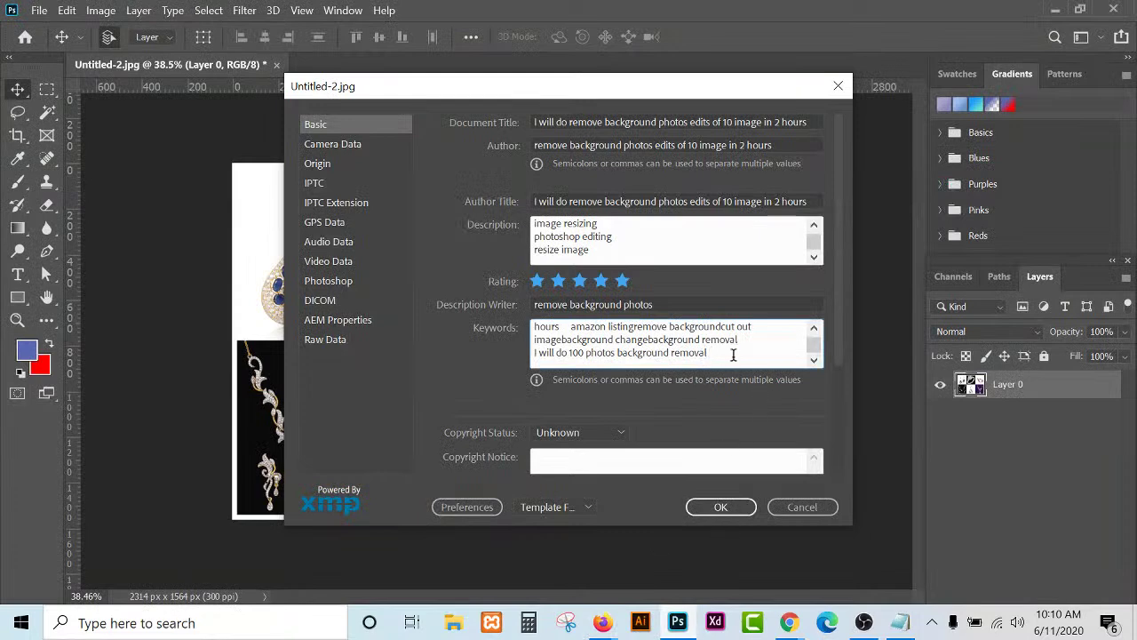
text(photo retouchingbackground removalphotoeditingphoto manipulationimage editing)
Close the 100-photos gig and add the next gig's title, "I will professional background removal photoshop editing in 6 hr", to the Photoshop Keywords.
mouse_move(616, 628)
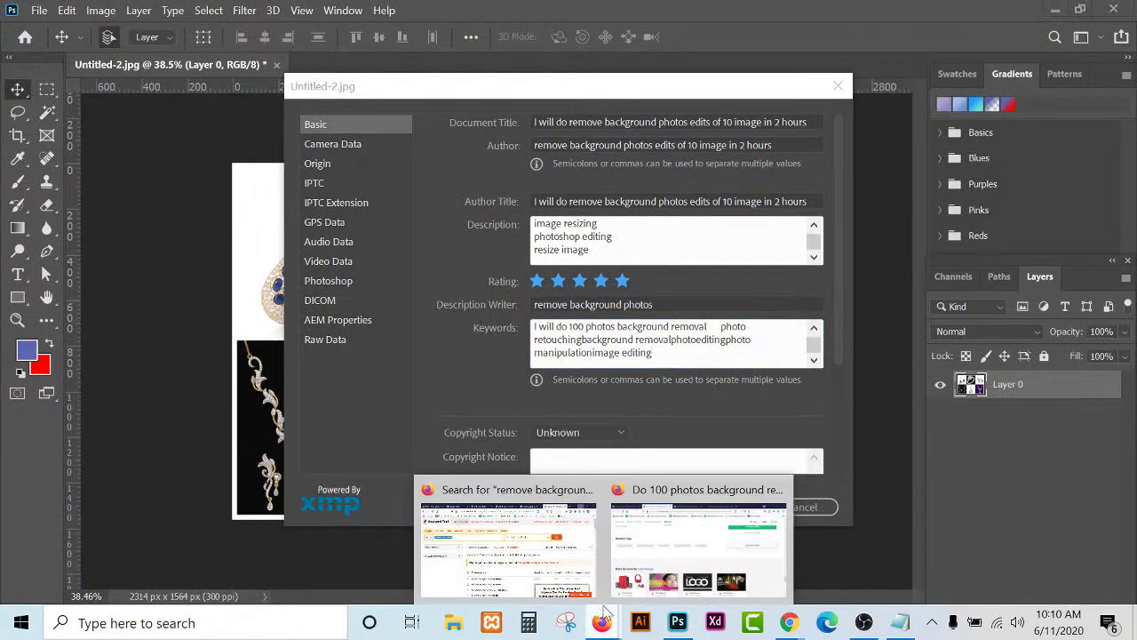
click(697, 542)
click(383, 18)
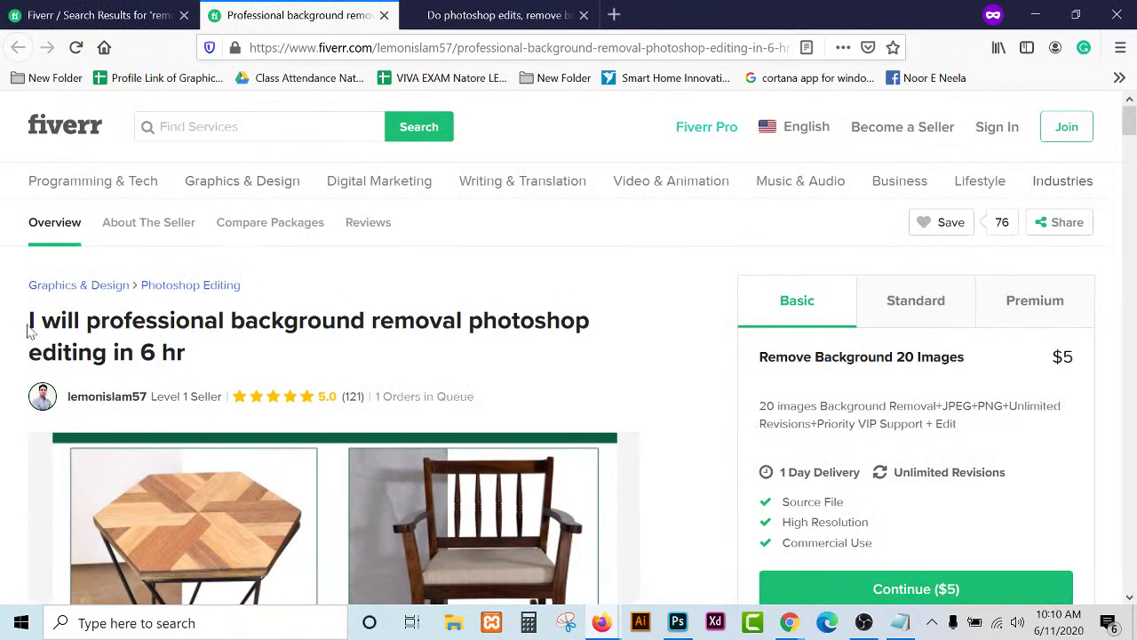
triple_click(188, 360)
key(ctrl+c)
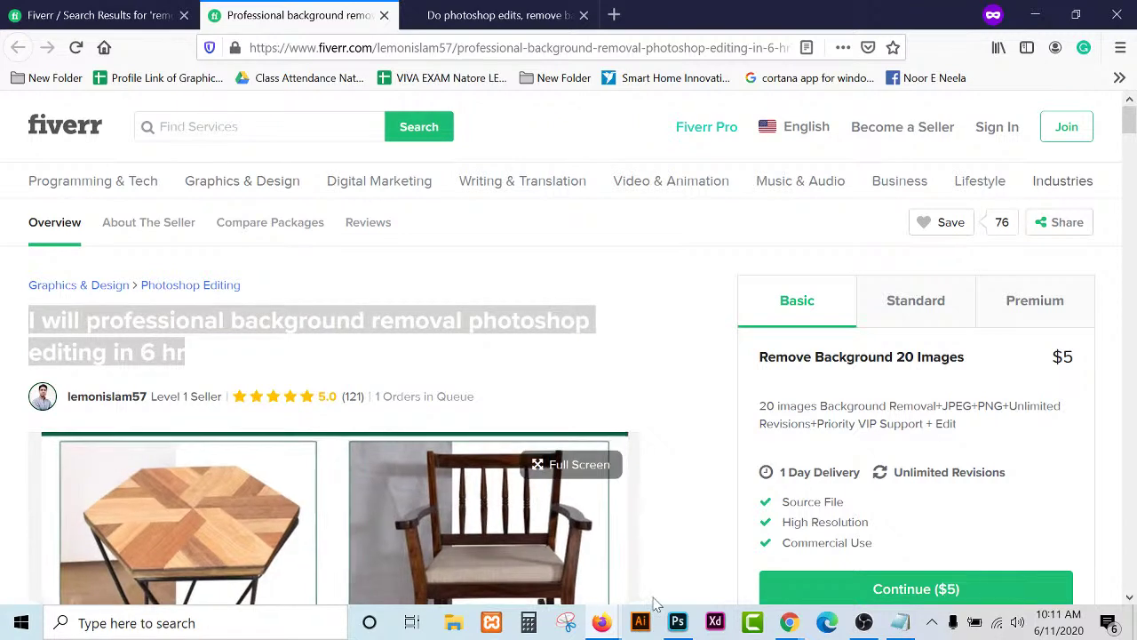
click(678, 622)
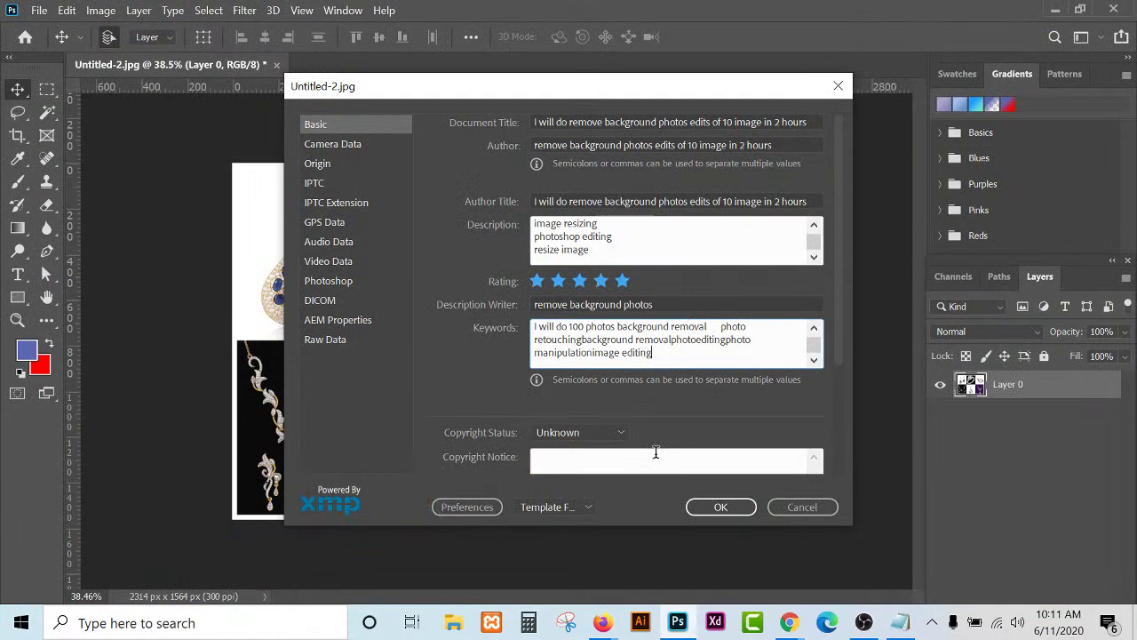
key(ctrl+v)
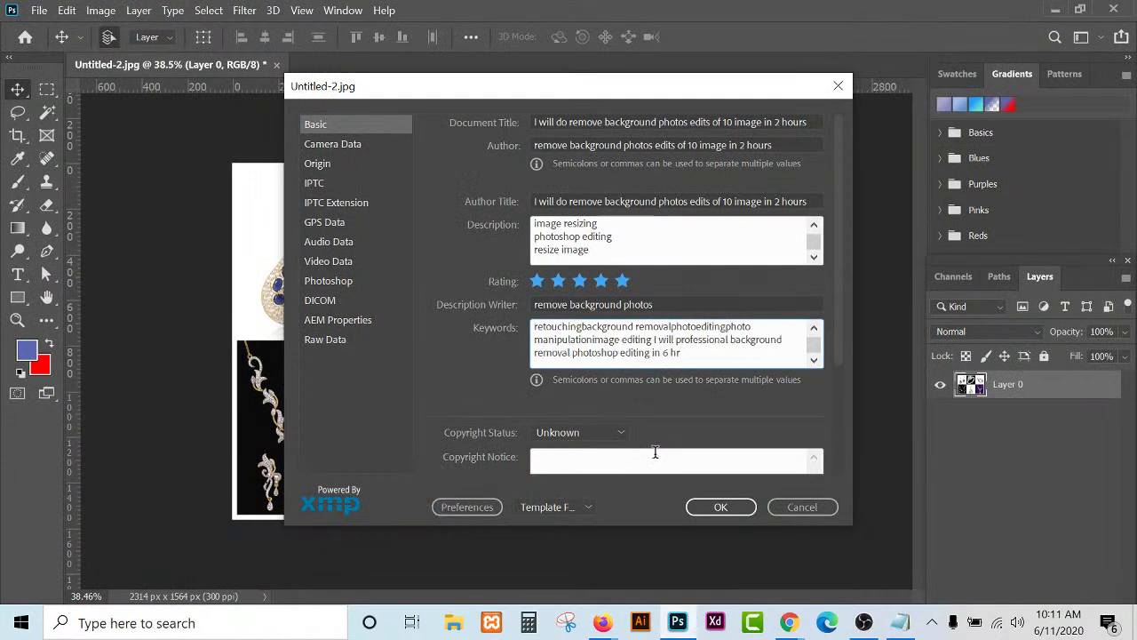
Select the 6-hour gig's related tags on Fiverr, from "photo retouching" to "photoshop editing", for the Photoshop Keywords.
mouse_move(602, 619)
click(693, 529)
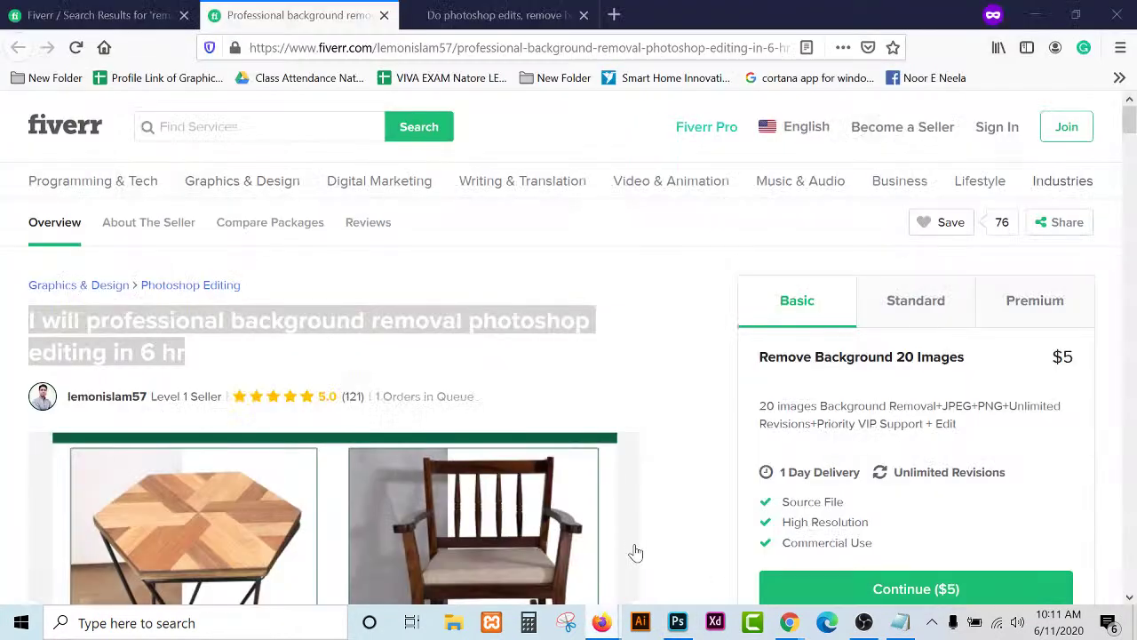
scroll(489, 304, down, 15)
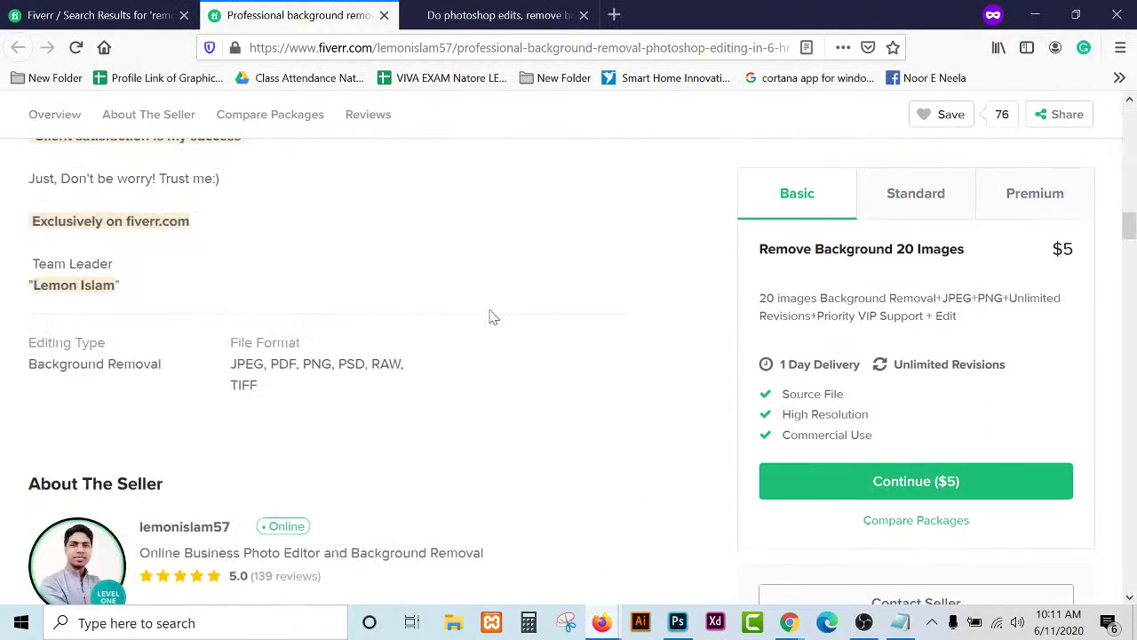
scroll(493, 317, down, 10)
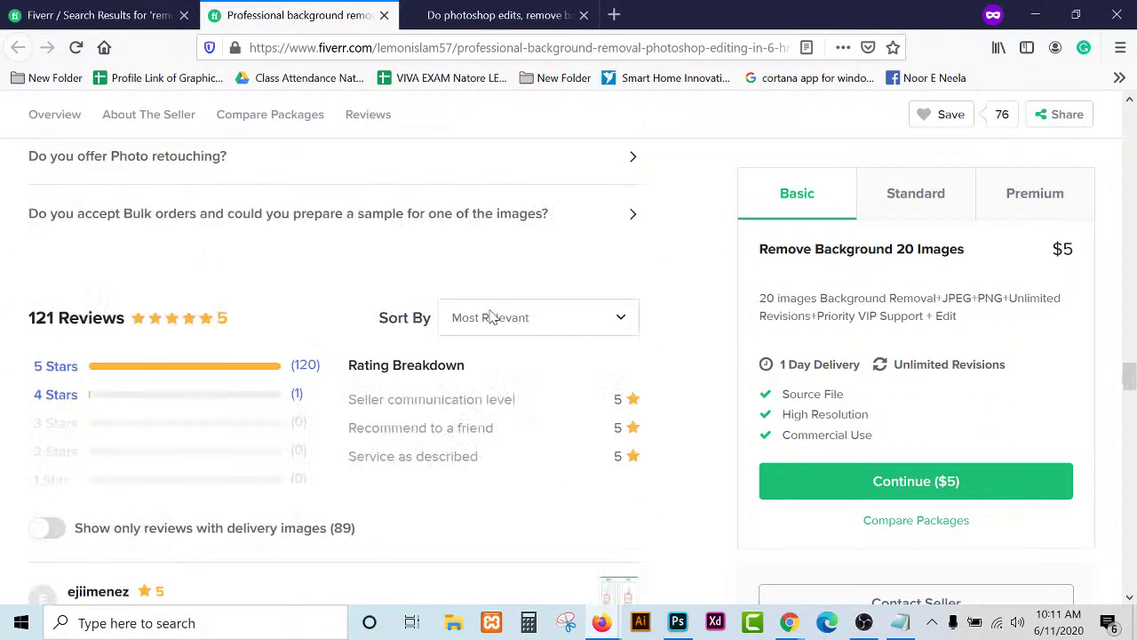
scroll(493, 317, down, 6)
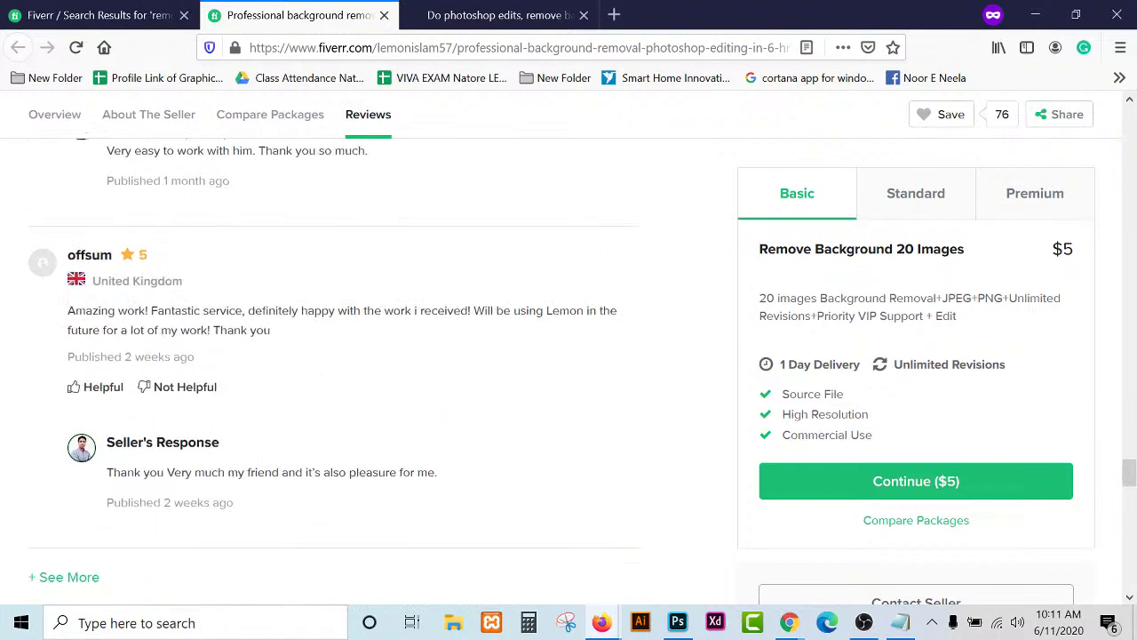
scroll(489, 317, down, 6)
scroll(489, 317, up, 2)
drag(147, 381, 31, 342)
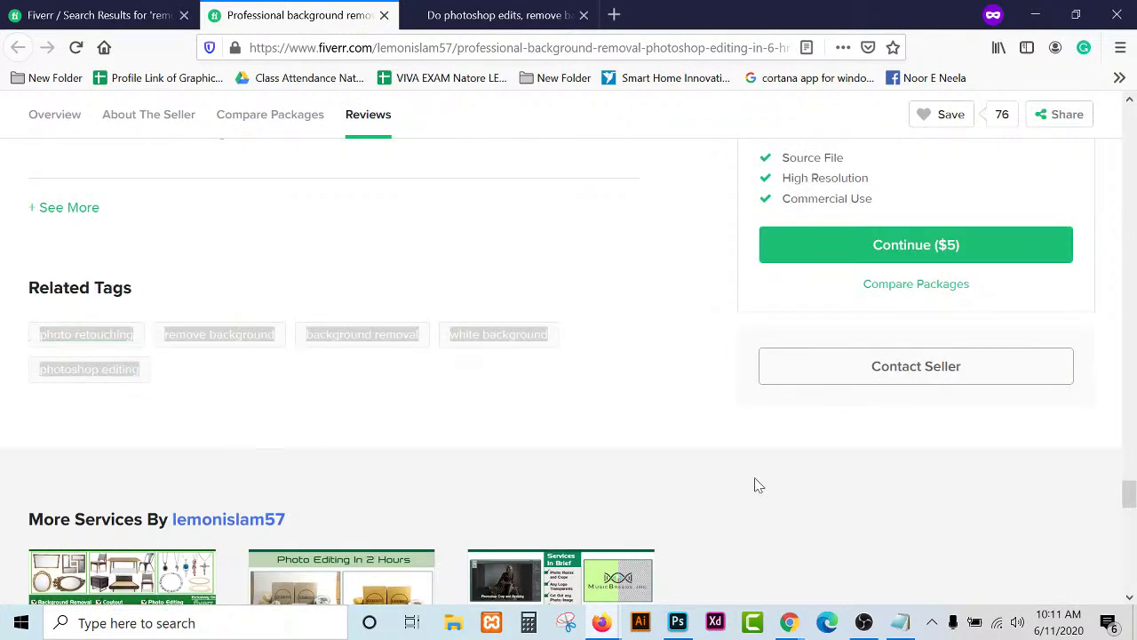
Switch to Photoshop and append the copied related tags, photo retouching through photoshop editing, to the image's Keywords, and close the source gig in Firefox.
click(678, 622)
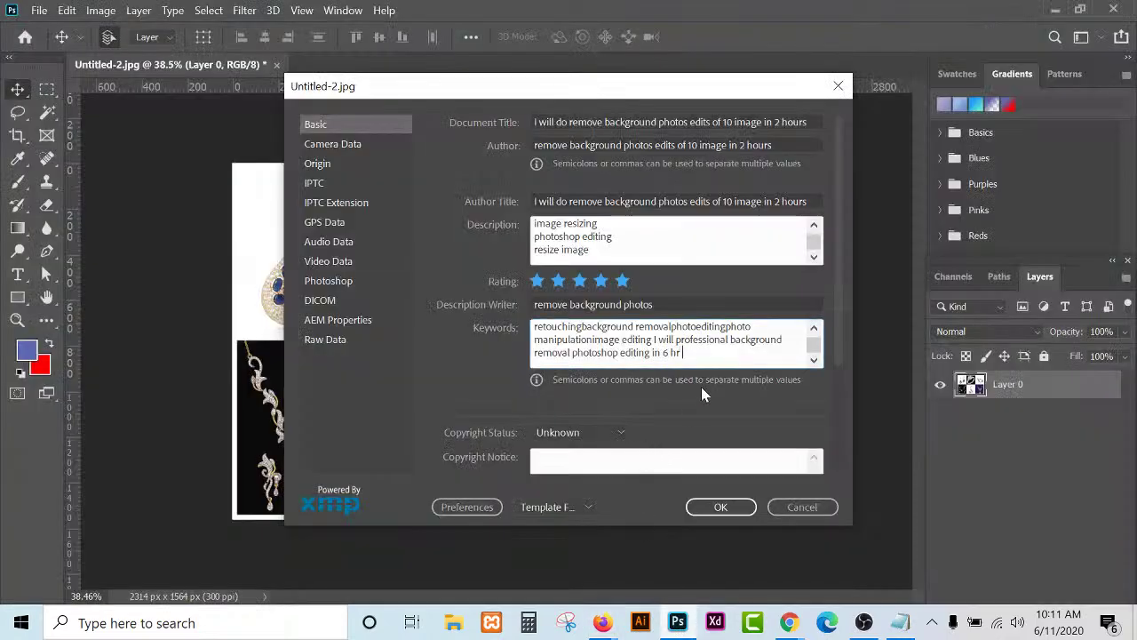
text(photo retouchingremove backgroundbackground removalwhite backgroundphotoshop editing)
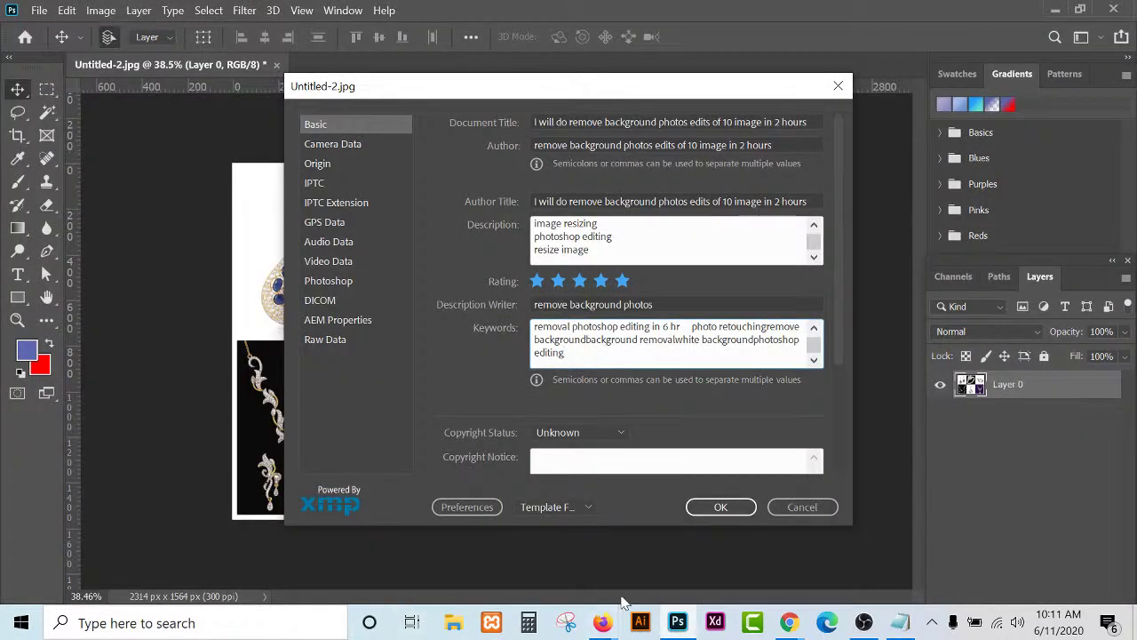
click(685, 564)
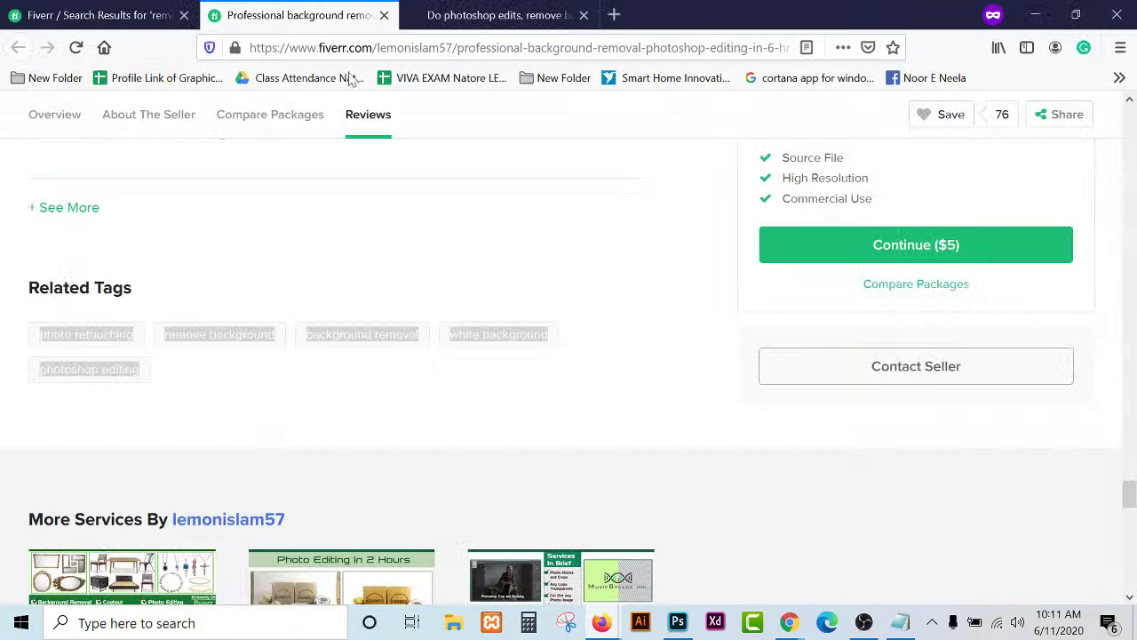
click(384, 15)
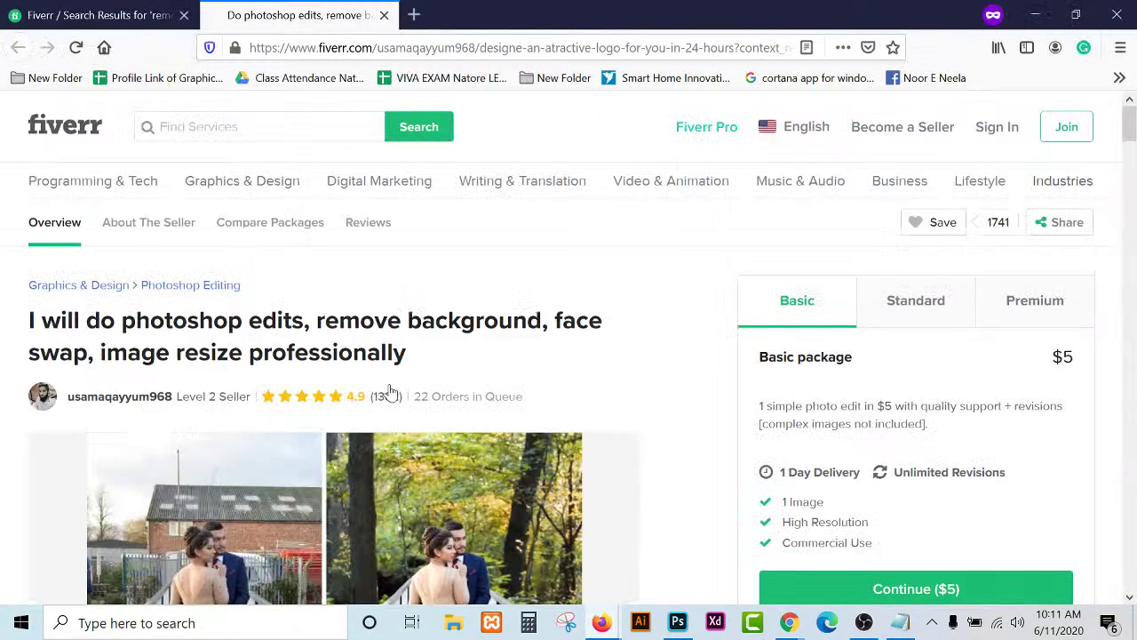
Copy the gig title "I will do photoshop edits, remove background, face swap, image resize professionally" and append it to the Keywords in Photoshop.
triple_click(26, 327)
key(ctrl+c)
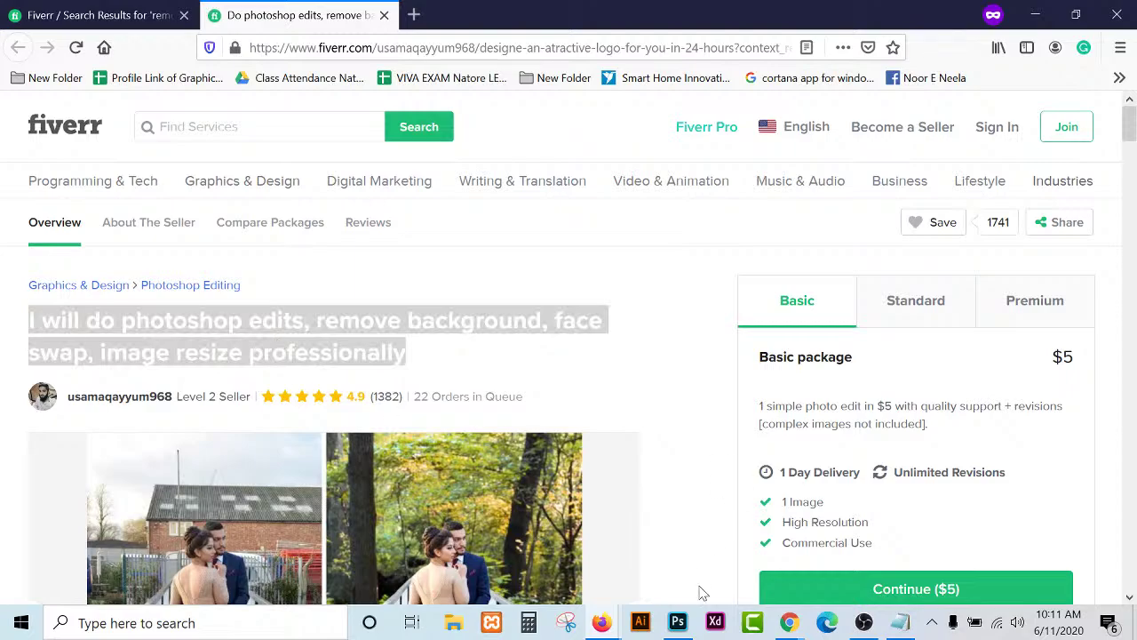
click(678, 622)
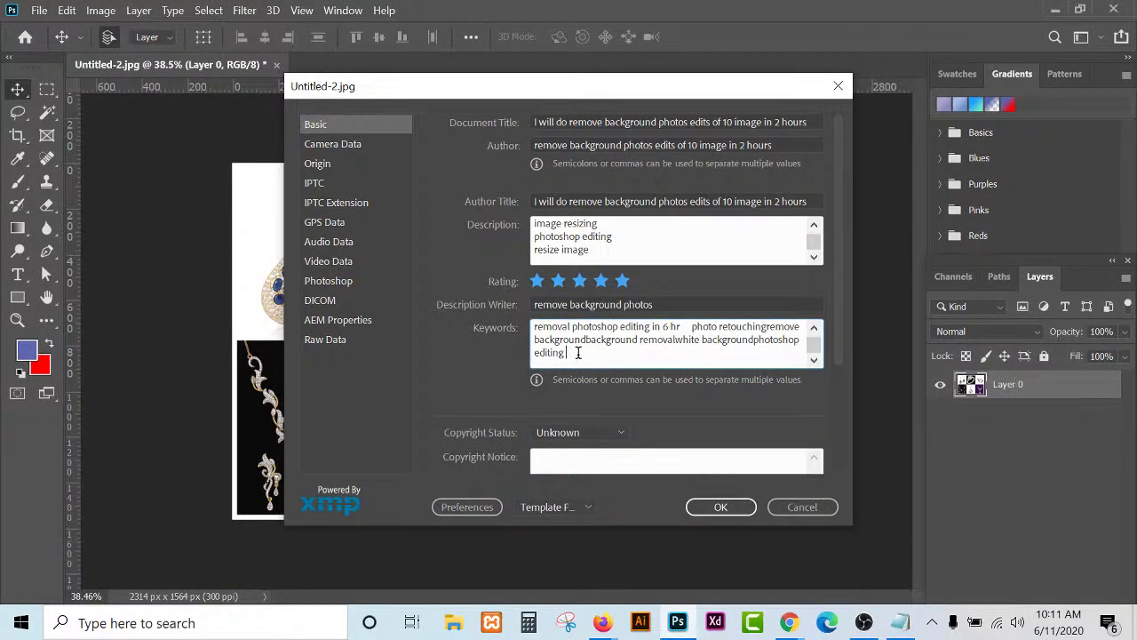
key(ctrl+v)
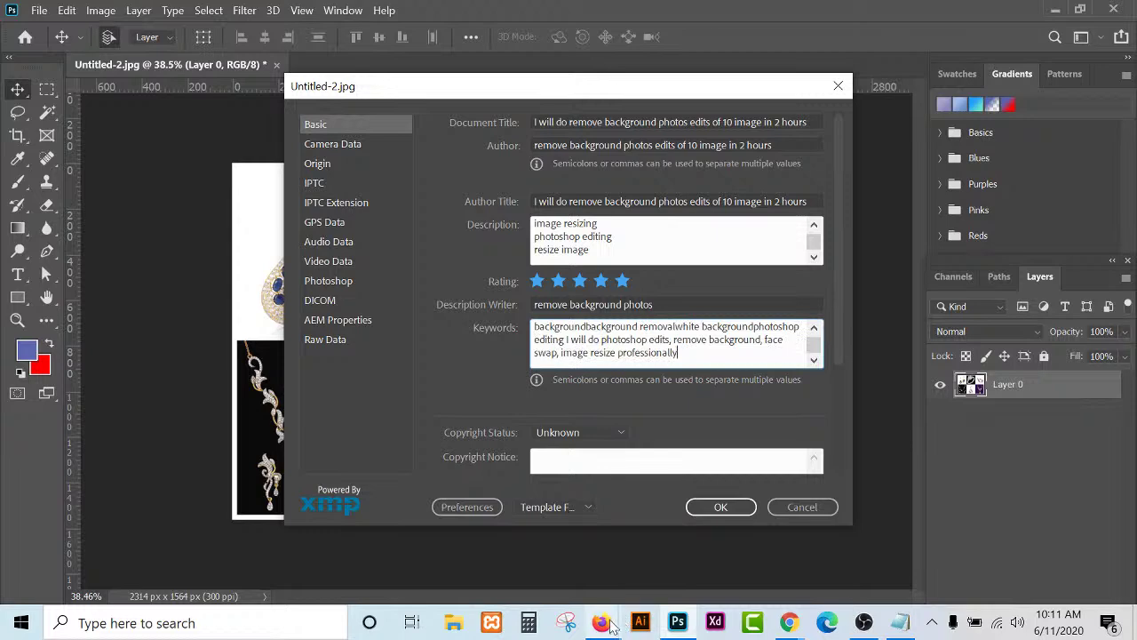
Copy the same gig's related tags in Firefox, face swap through photoshop editing, and append them to the Keywords in Photoshop.
mouse_move(611, 625)
click(678, 561)
scroll(513, 423, down, 1)
scroll(513, 423, down, 10)
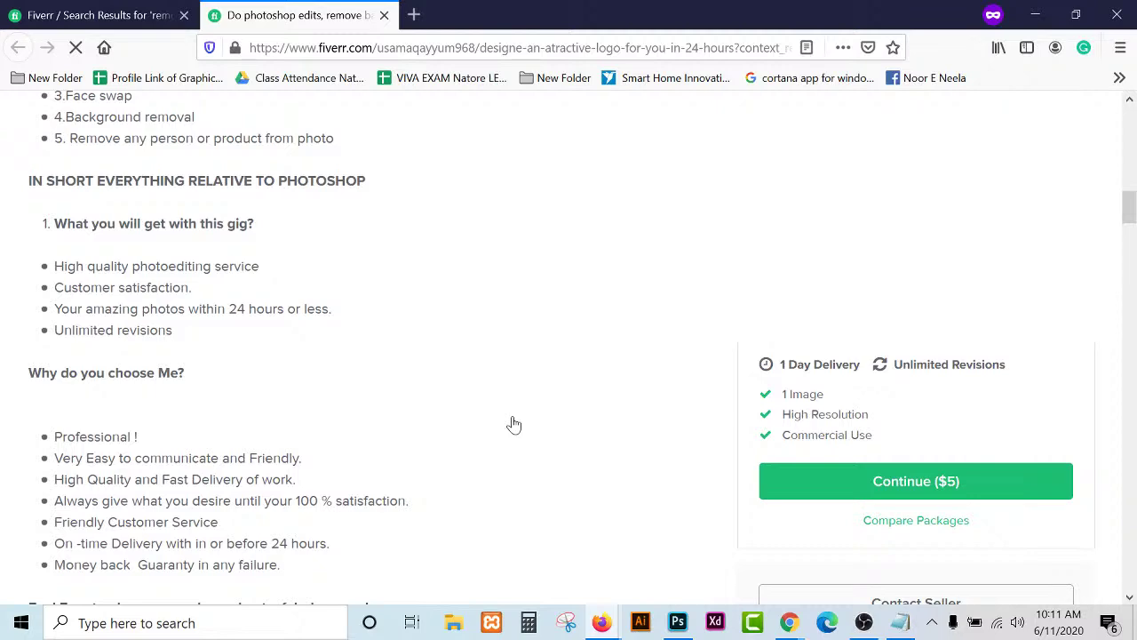
scroll(514, 422, down, 10)
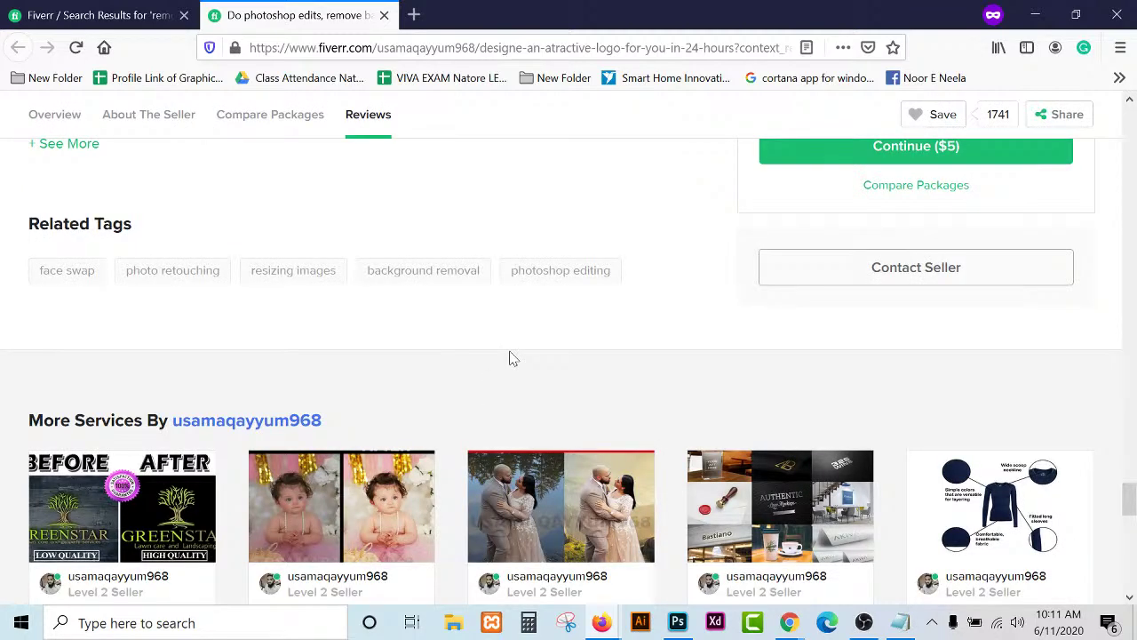
drag(513, 358, 238, 356)
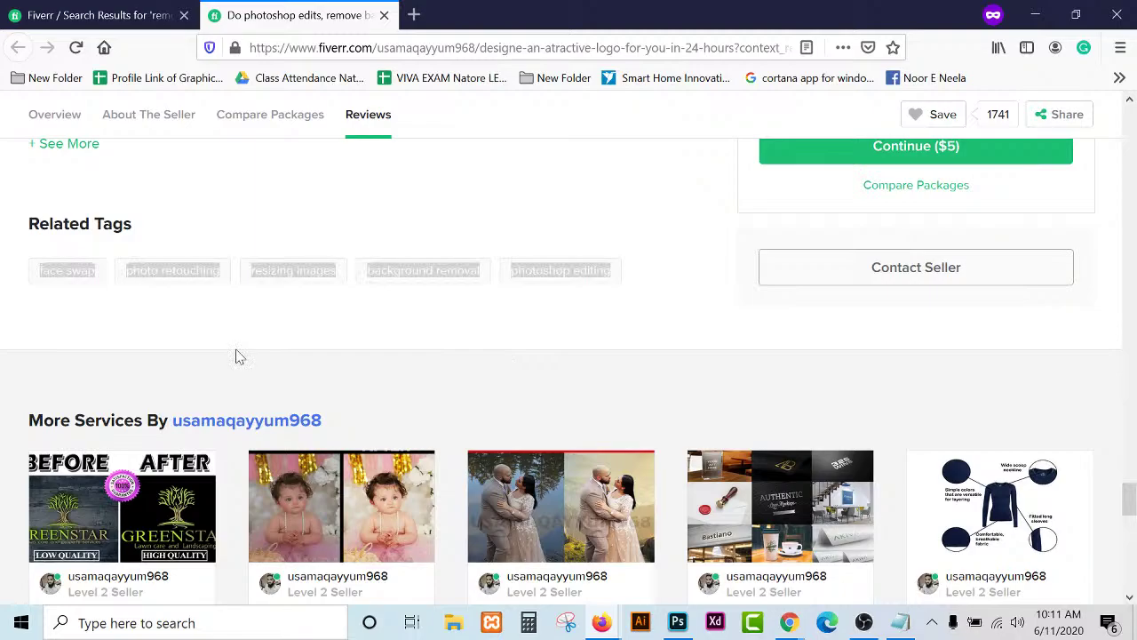
key(alt+Tab)
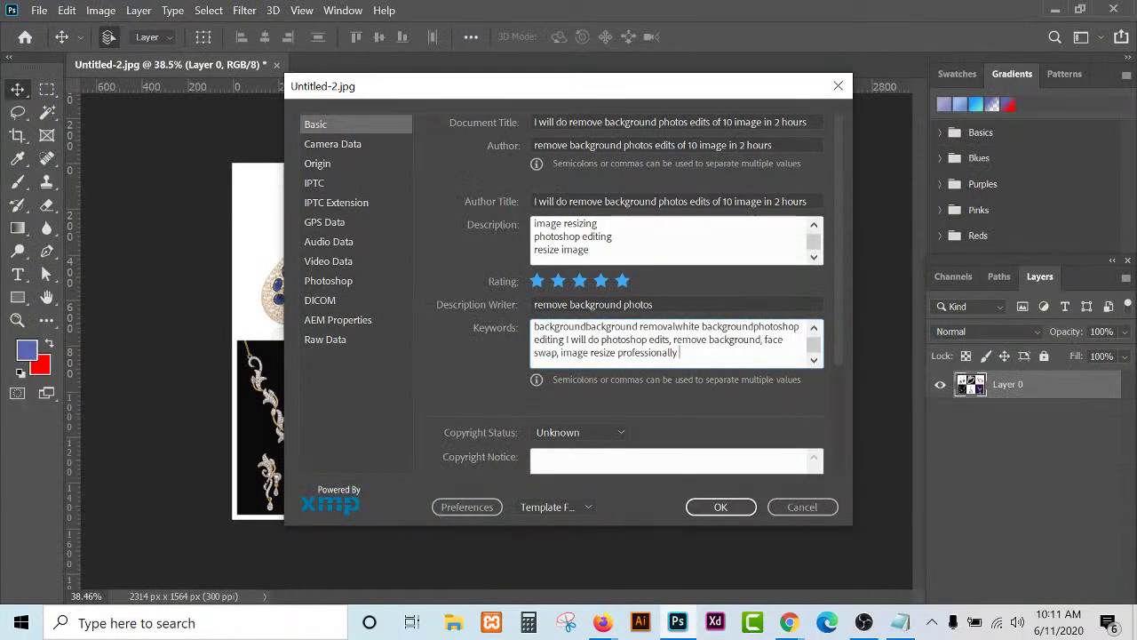
text(face swapphoto retouchingresizing imagesbackground removalphotoshop editing)
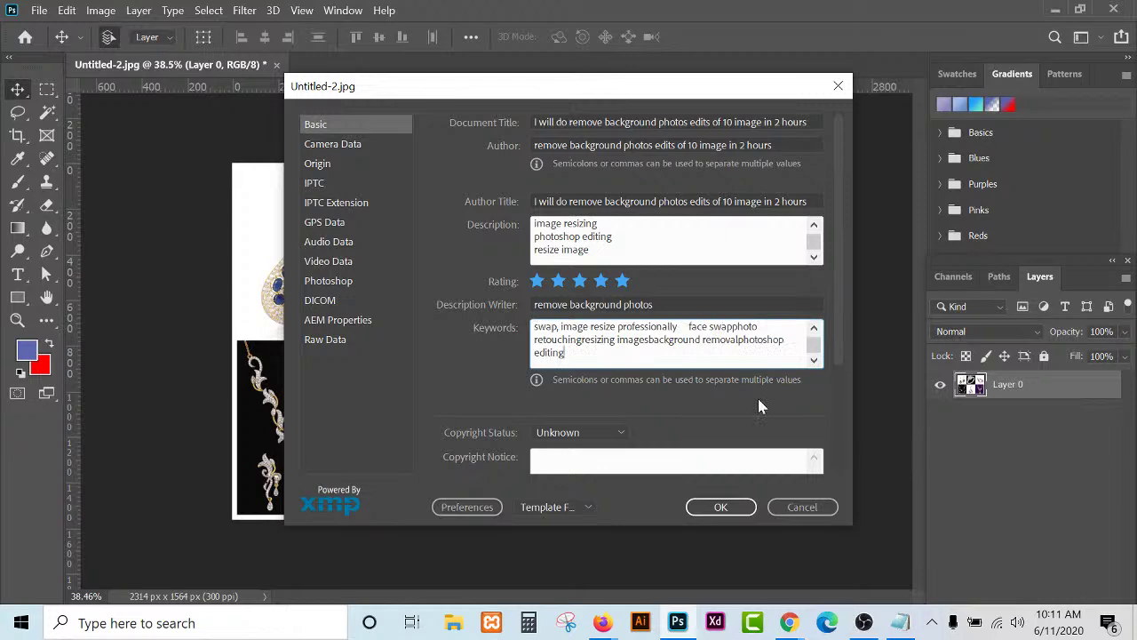
Switch to the Google Meet call, admit the waiting participant and minimize the meeting window.
mouse_move(797, 628)
click(684, 533)
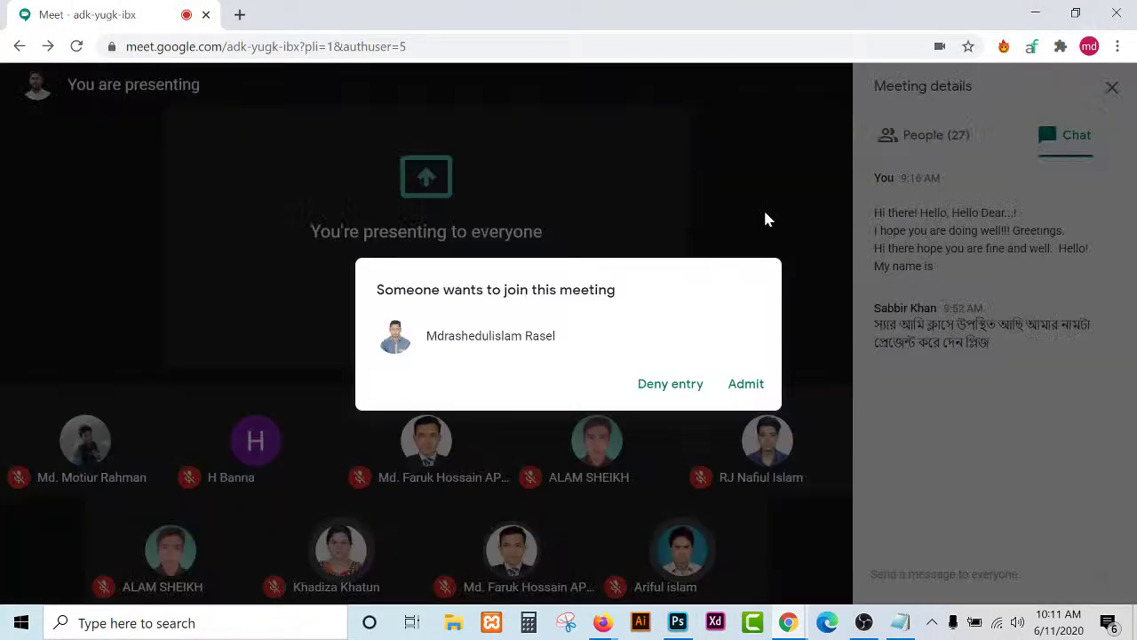
click(752, 391)
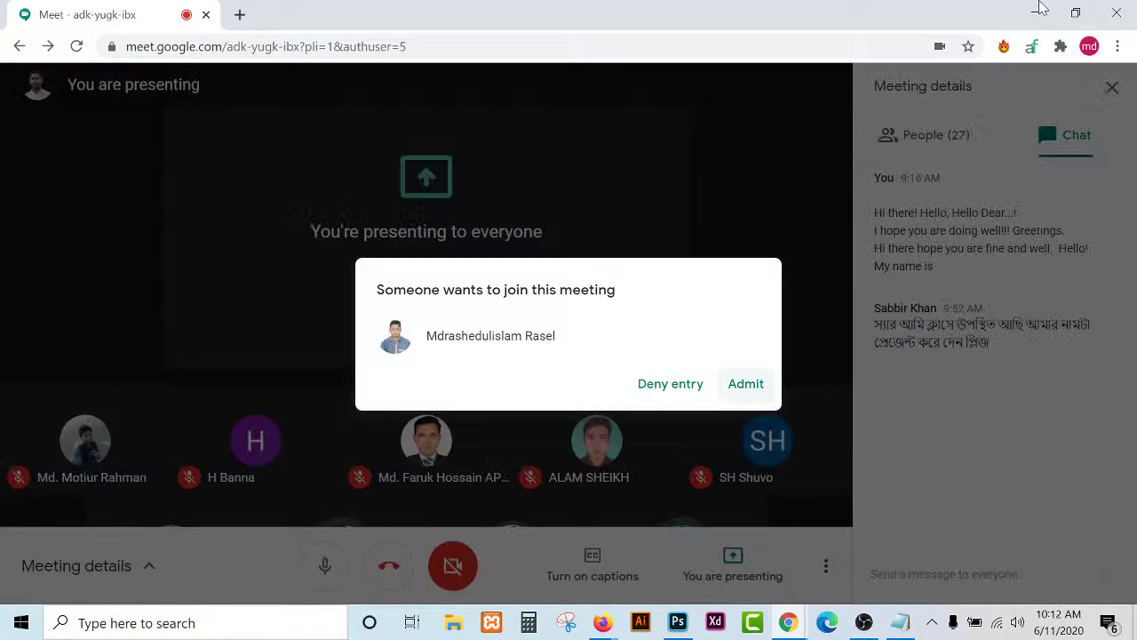
click(1033, 14)
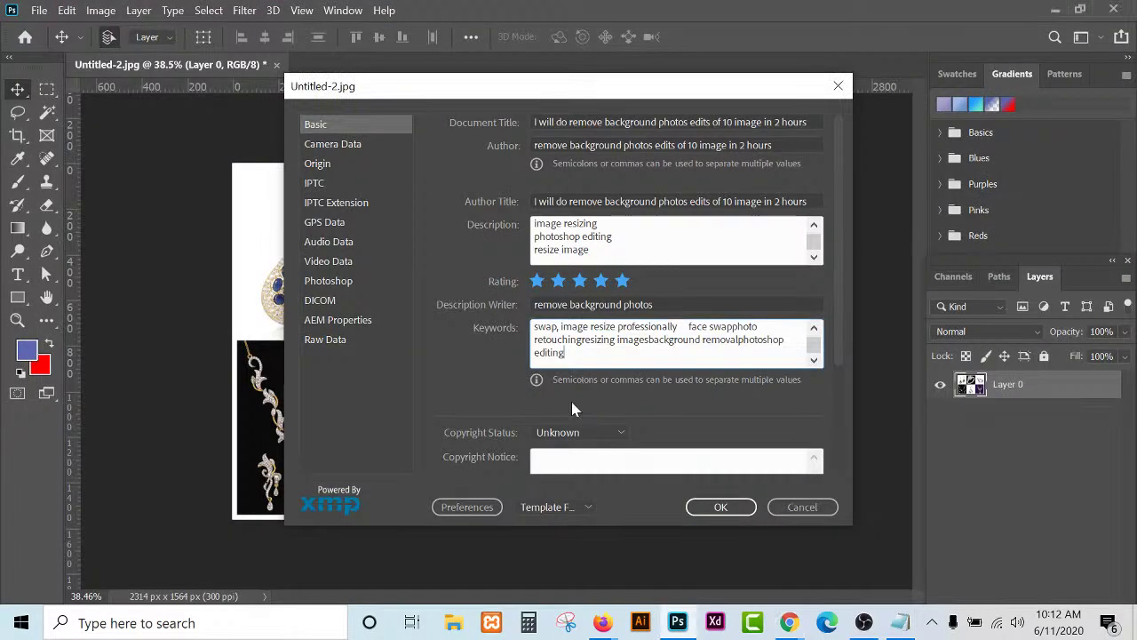
Review the collected Keywords of the image and copy the entire list.
scroll(774, 345, up, 10)
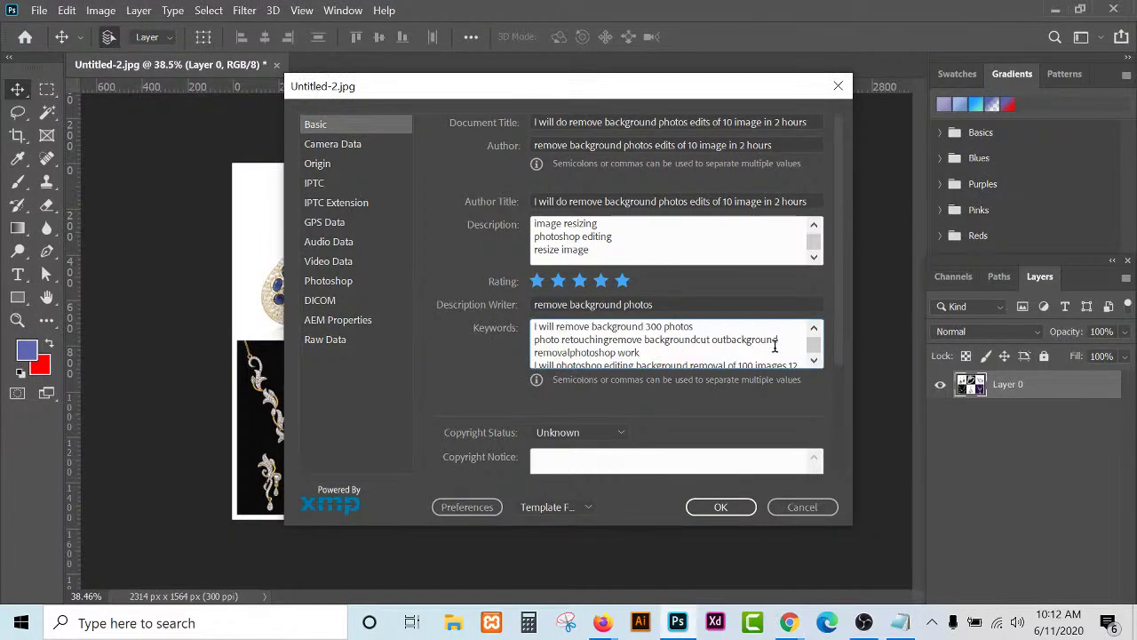
scroll(775, 345, up, 6)
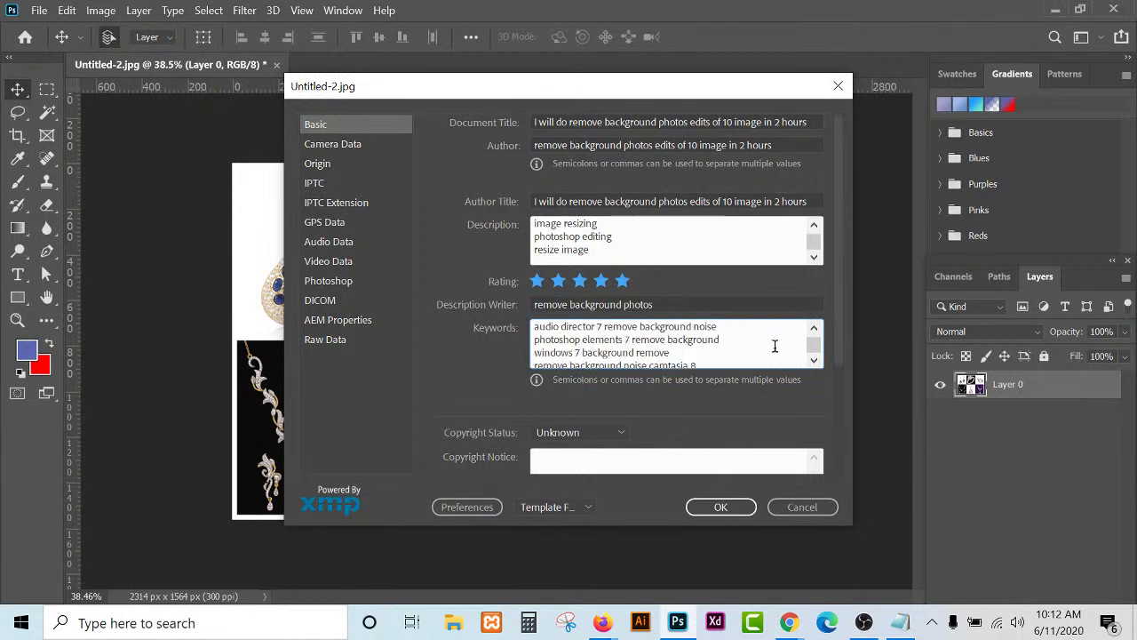
scroll(775, 346, down, 3)
scroll(774, 346, up, 3)
scroll(774, 345, up, 8)
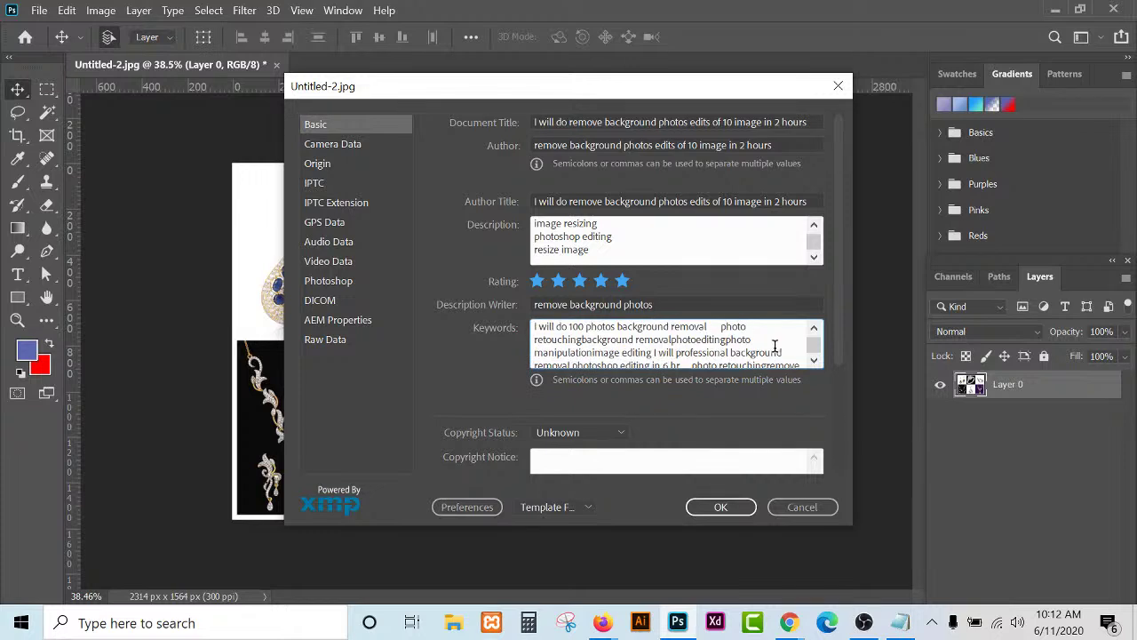
mouse_move(619, 625)
scroll(773, 356, down, 5)
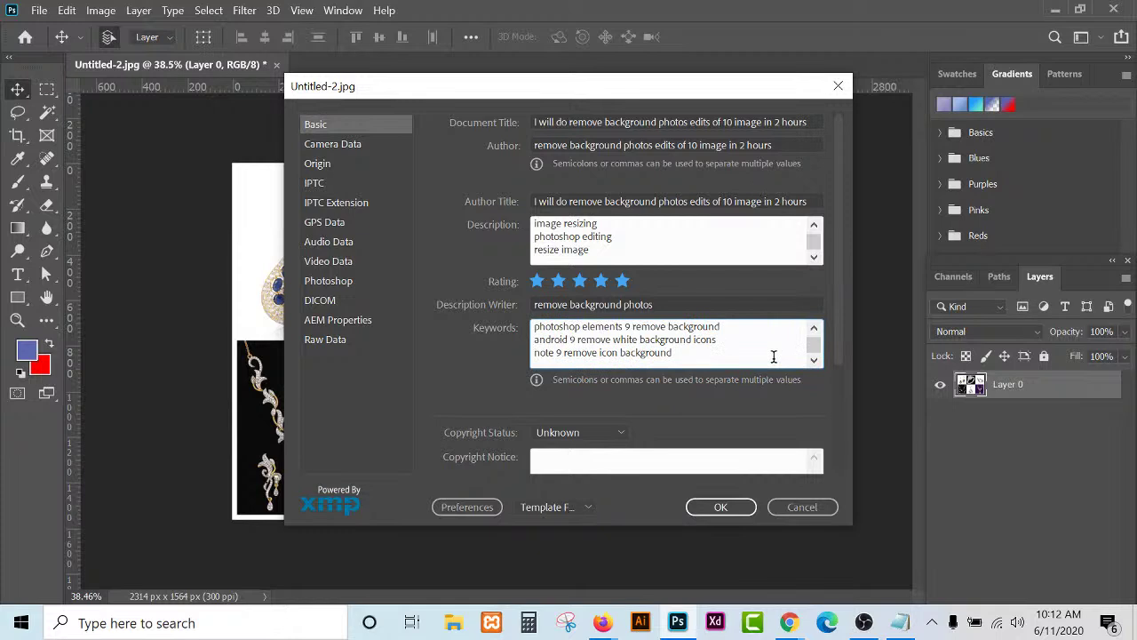
key(ctrl+a)
click(766, 331)
key(ctrl+a)
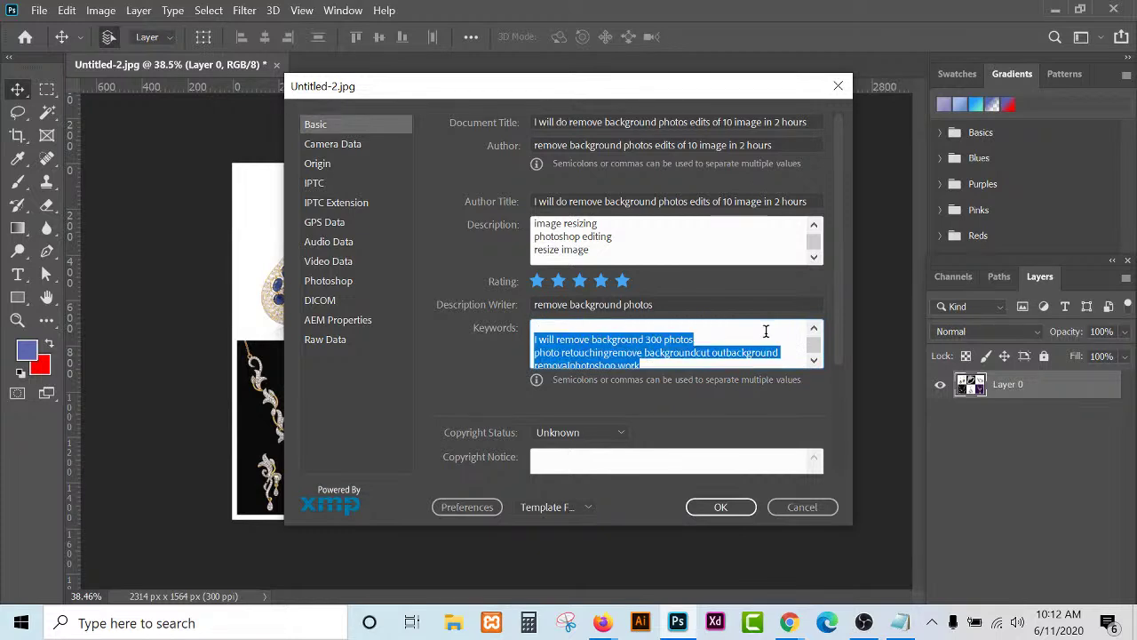
scroll(766, 330, down, 2)
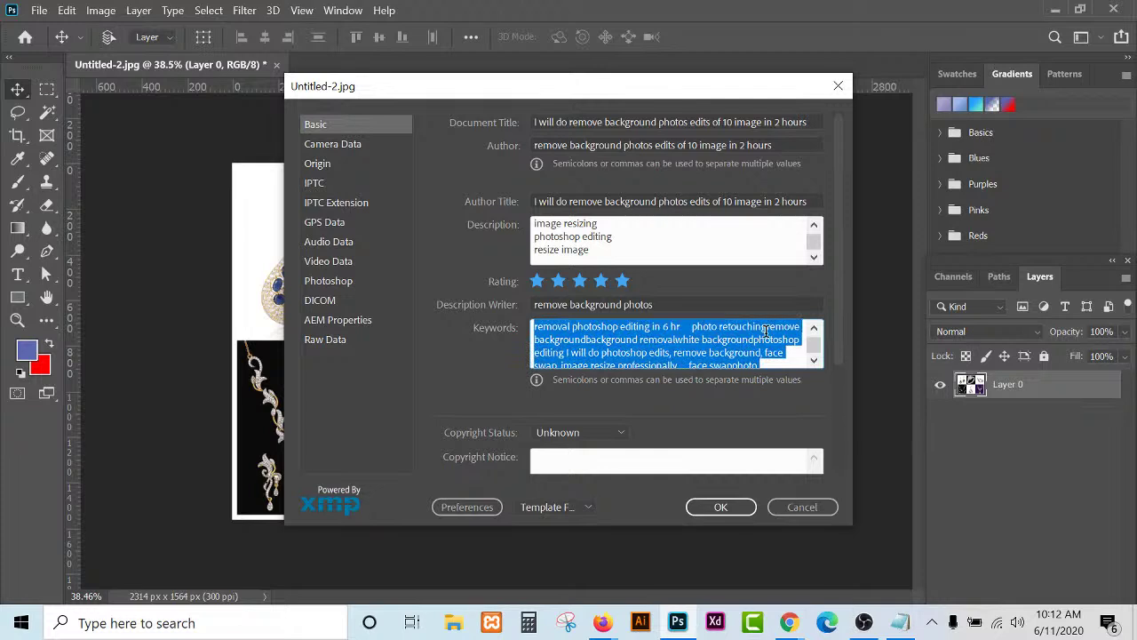
Clear the image's Description and replace it with the copied keyword list.
click(626, 247)
key(ctrl+a)
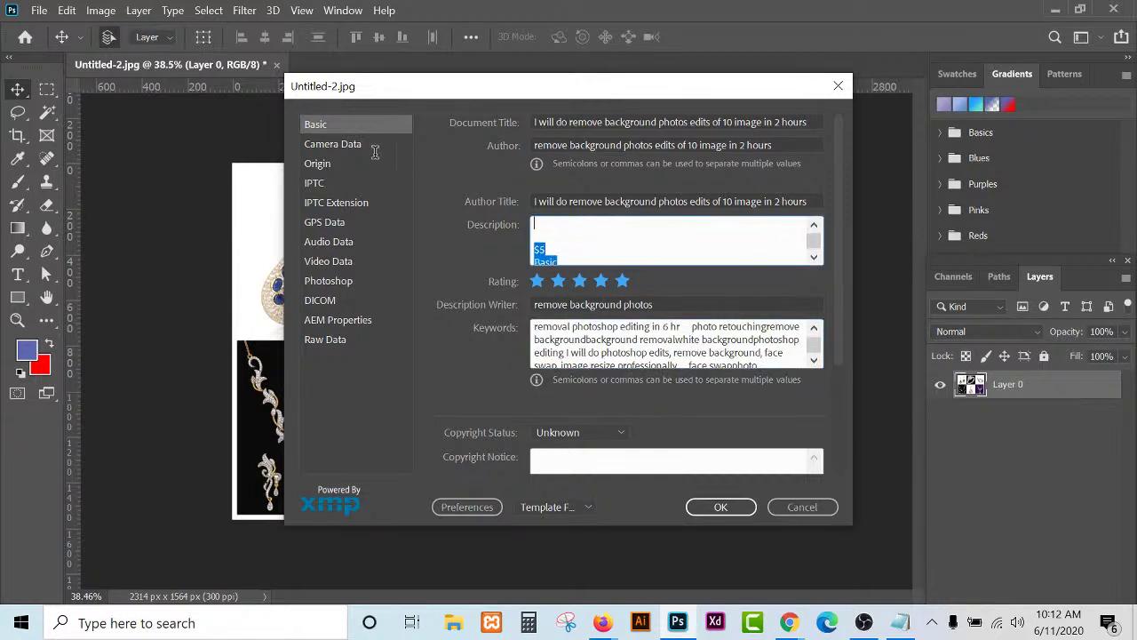
text(I will do remove background photos edits of 10 image in 2 hours)
key(ctrl+a)
key(BackSpace)
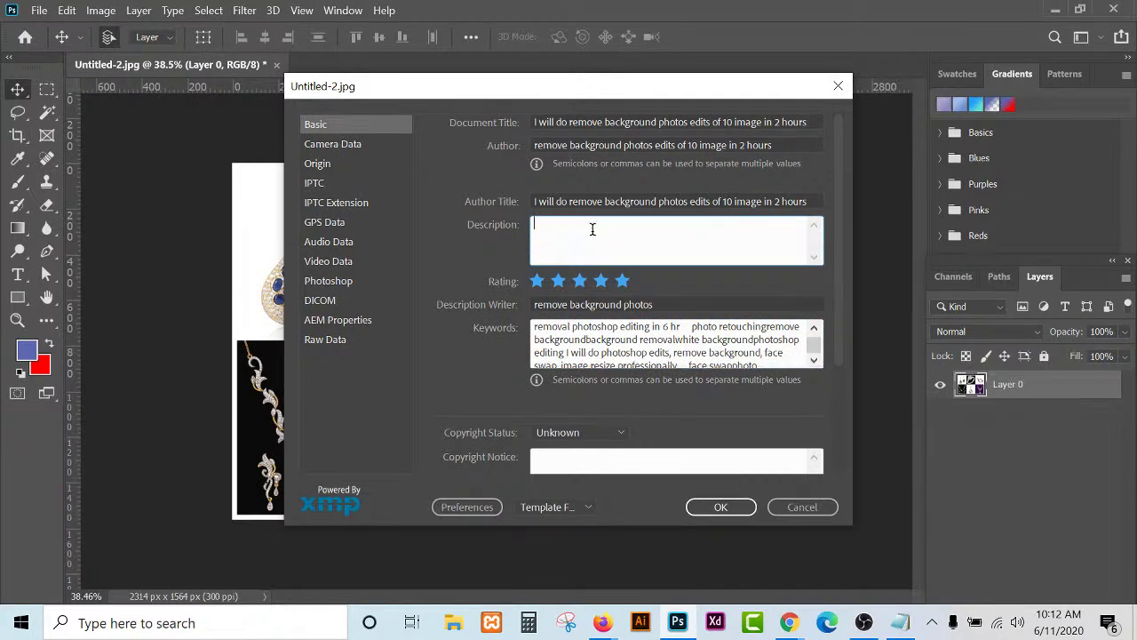
text(editing)
key(ctrl+v)
scroll(594, 235, down, 10)
scroll(599, 238, down, 5)
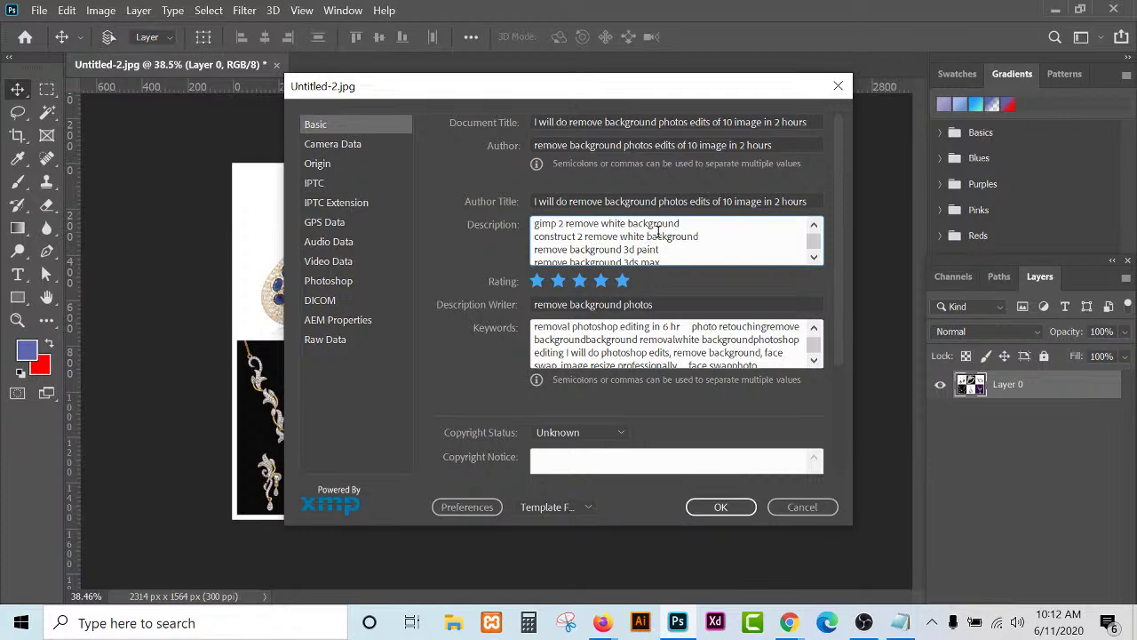
Switch to the Notepad document and paste the keyword list on a new line well below "photo manipulation".
click(901, 625)
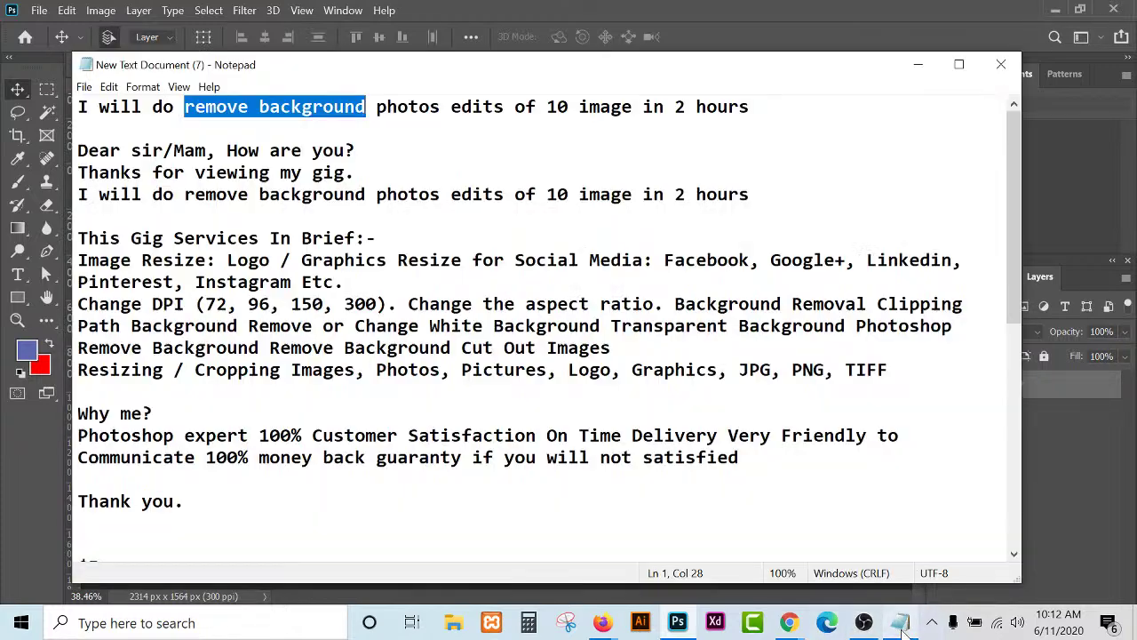
scroll(542, 337, down, 8)
click(79, 523)
key(Return)
key(Return)
key(Return)
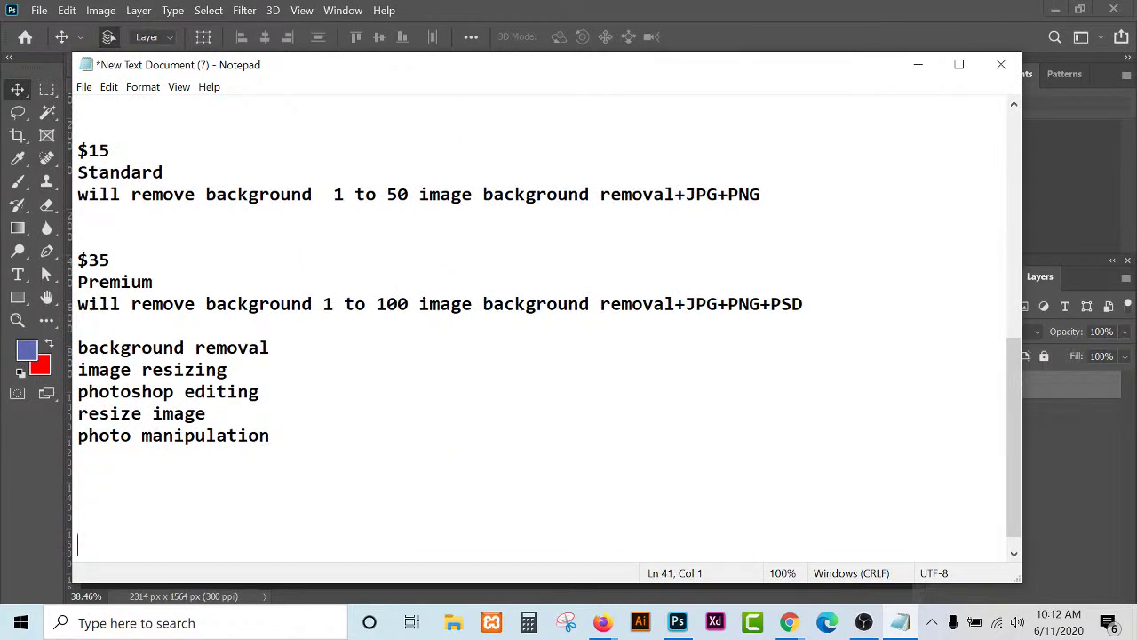
right_click(129, 536)
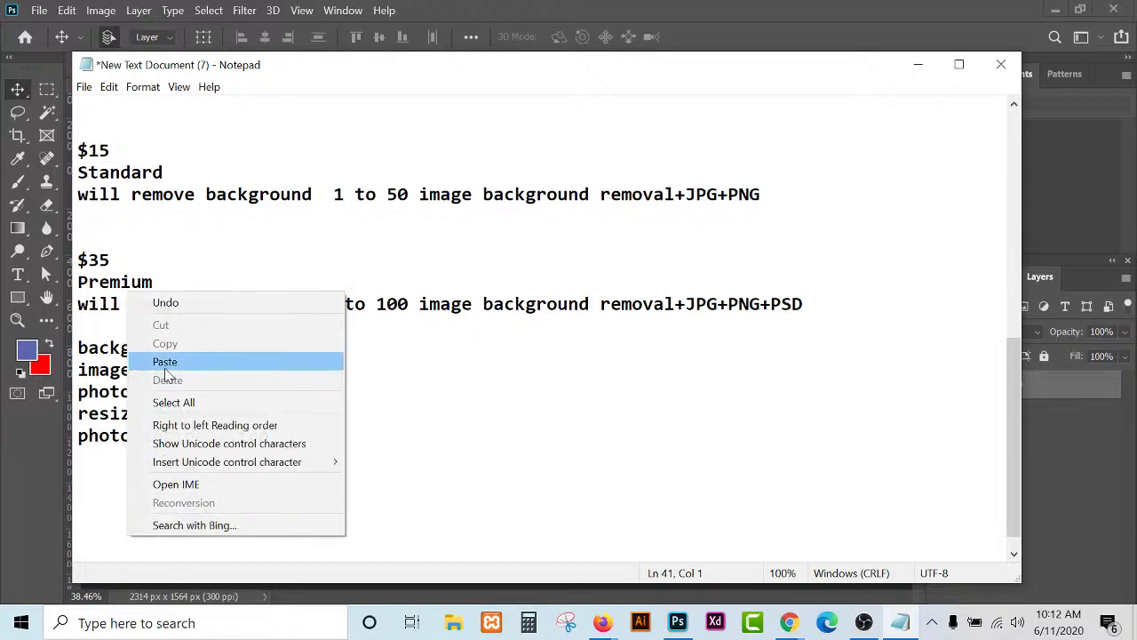
click(164, 362)
Check the pasted list, minimize Notepad and apply the file information to Untitled-2.jpg in Photoshop.
scroll(164, 374, up, 20)
scroll(547, 328, up, 20)
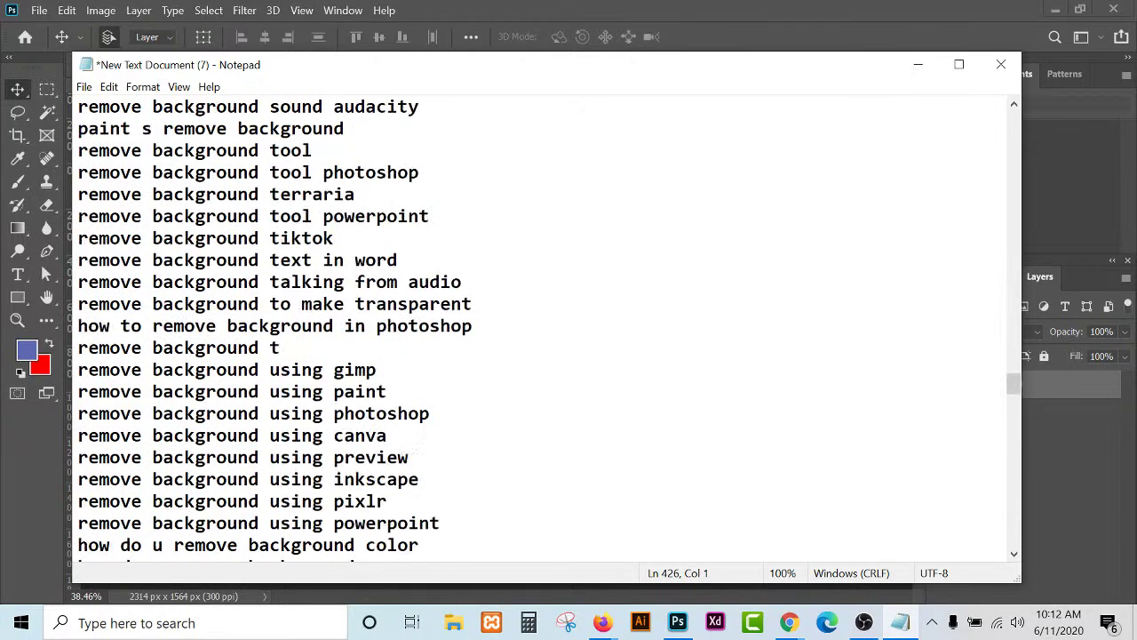
scroll(546, 329, up, 6)
click(82, 87)
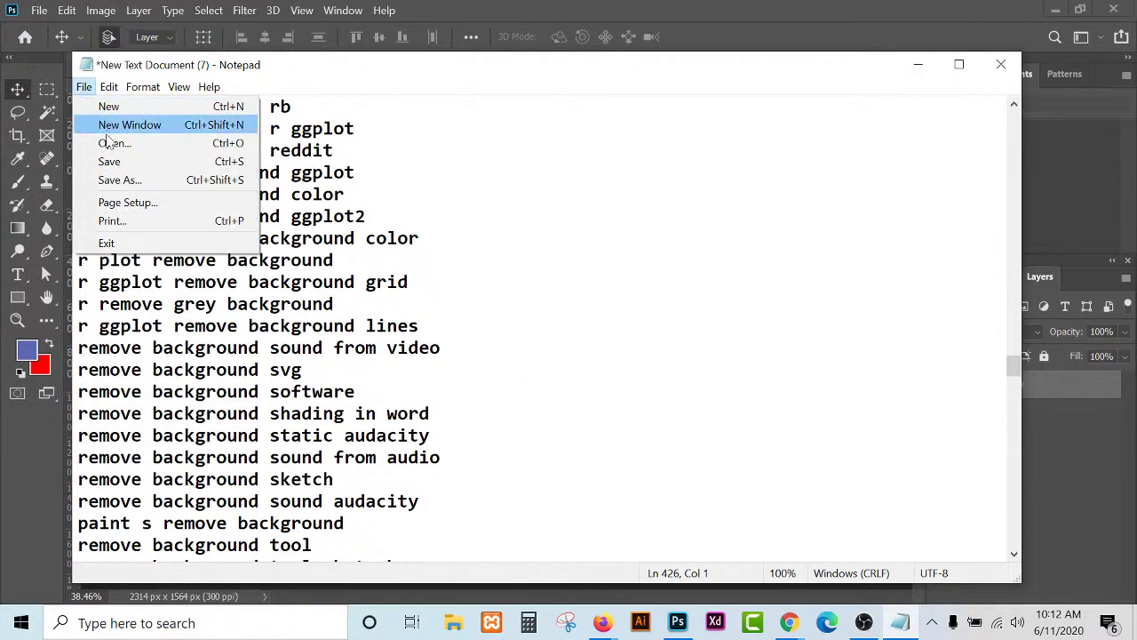
click(666, 69)
click(917, 64)
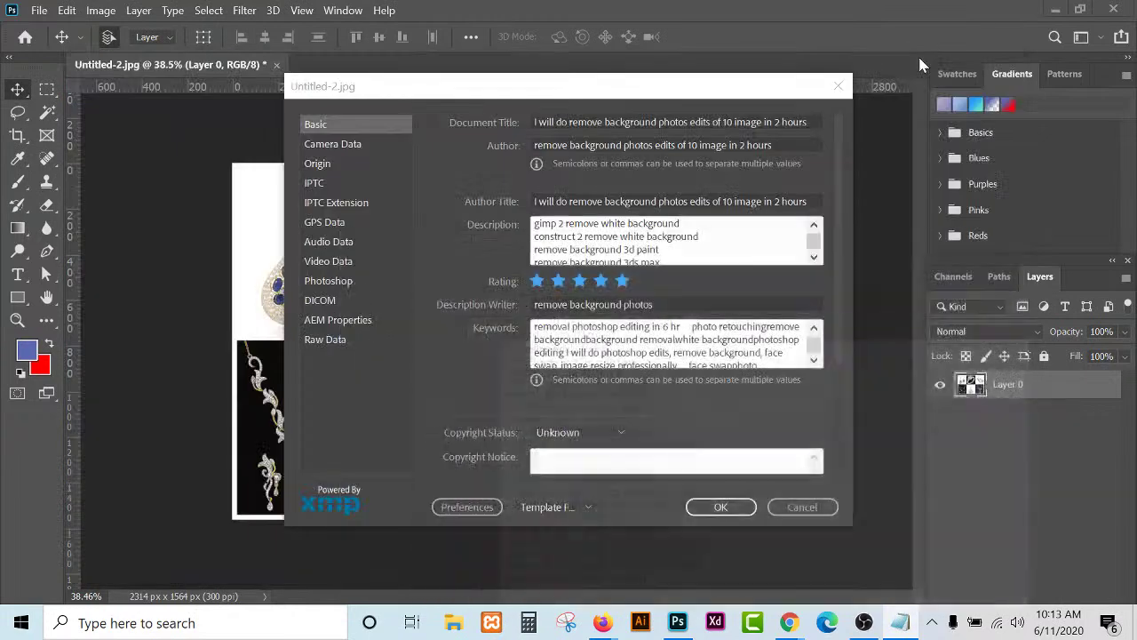
click(737, 512)
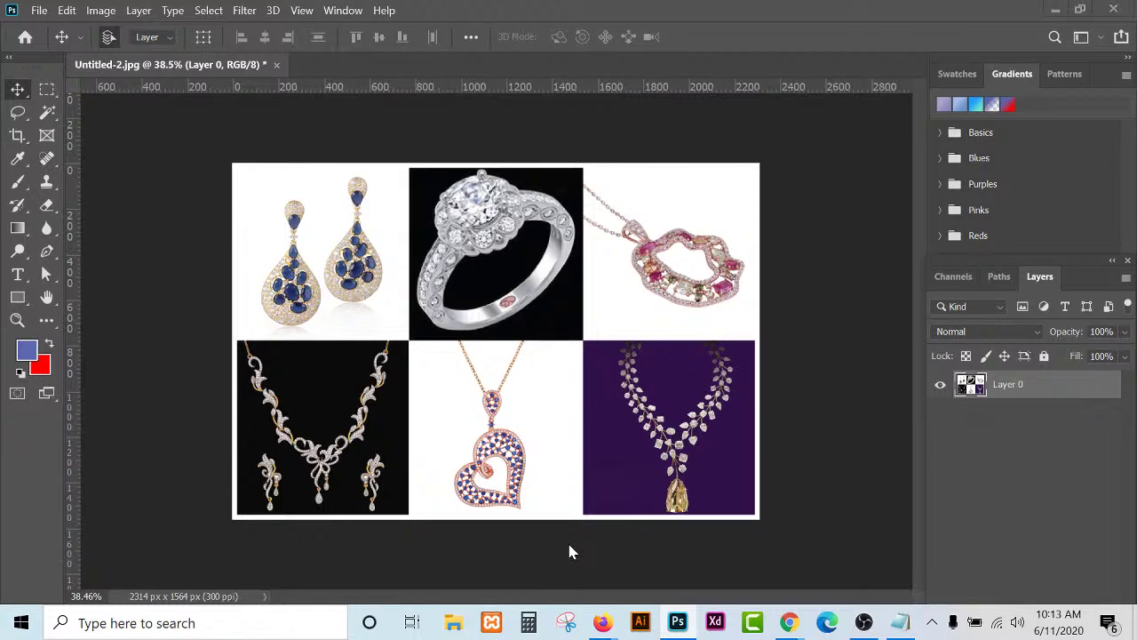
Open the 11.06.2020 folder in File Explorer and examine the detailed properties of the Untitled-2 JPG image.
key(super+e)
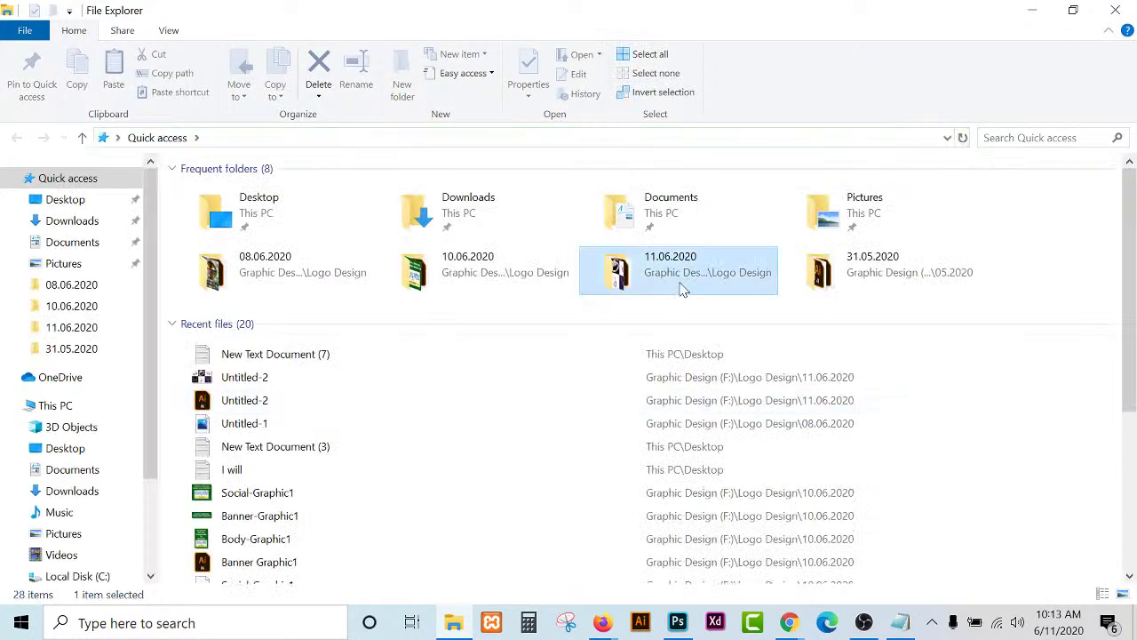
double_click(680, 286)
click(336, 206)
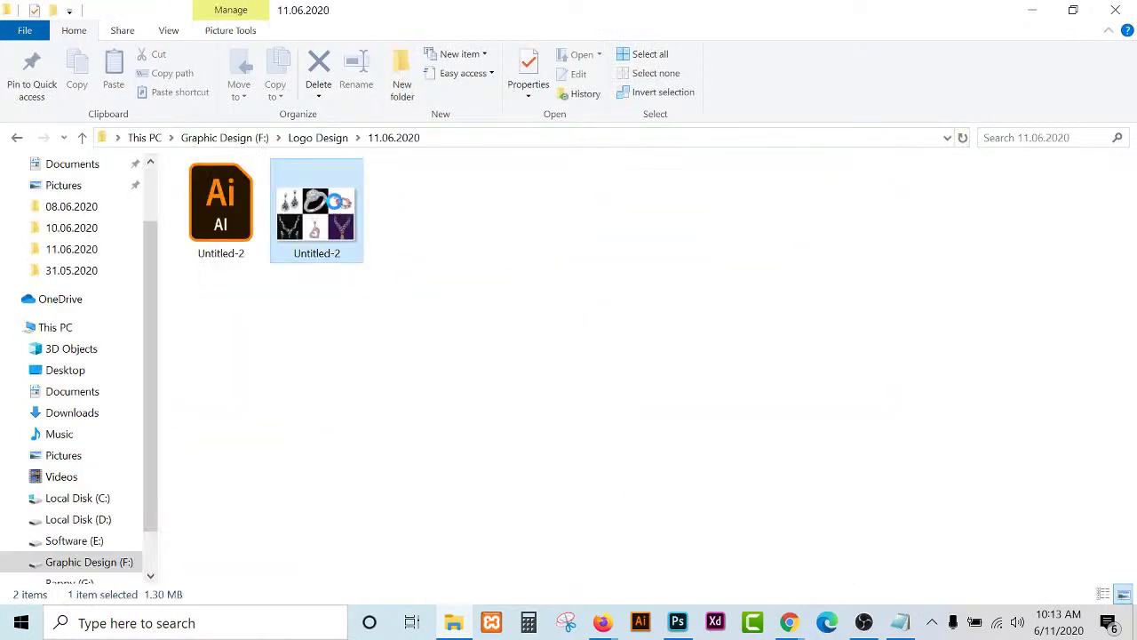
right_click(334, 206)
click(456, 592)
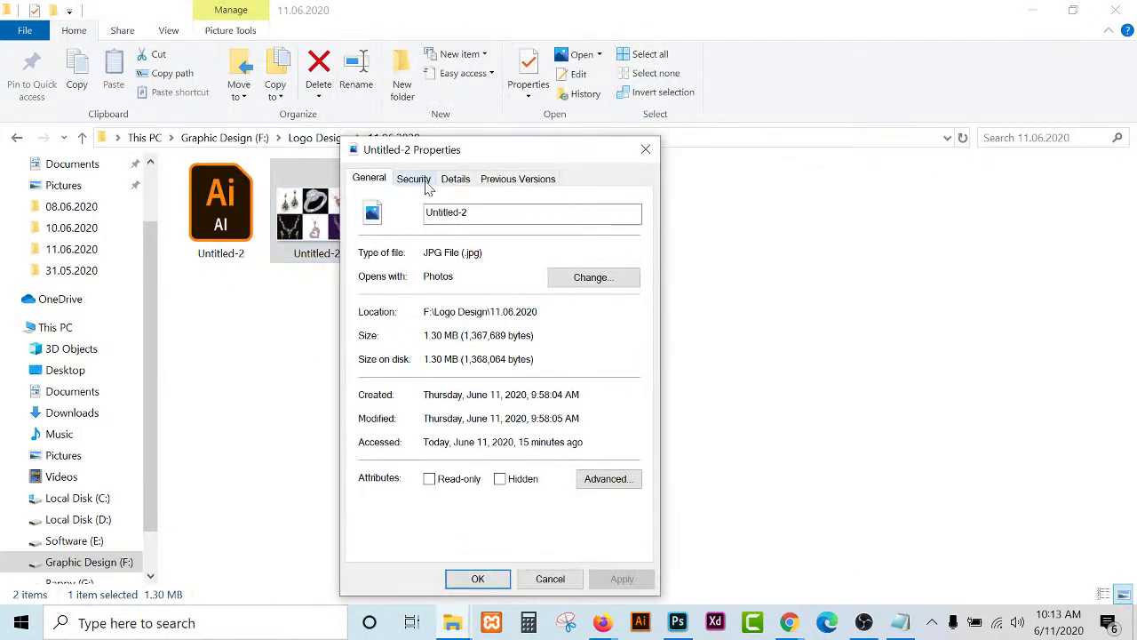
click(421, 181)
click(452, 181)
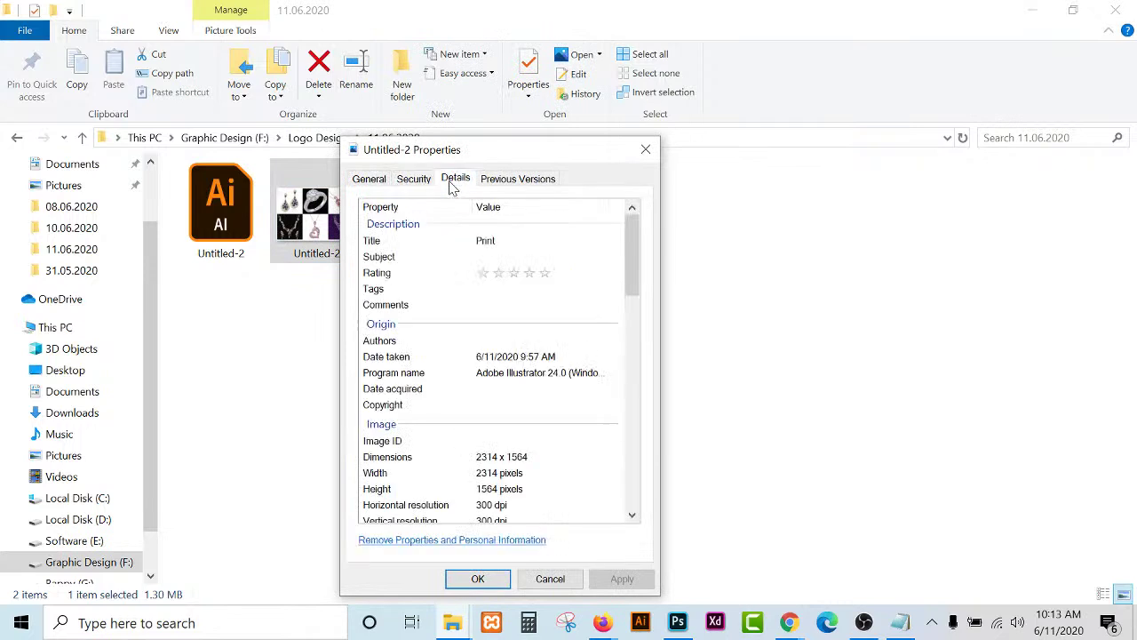
Check the Title, Subject and Rating fields in the Untitled-2 image's properties and close them without applying changes.
click(489, 240)
click(496, 241)
click(528, 261)
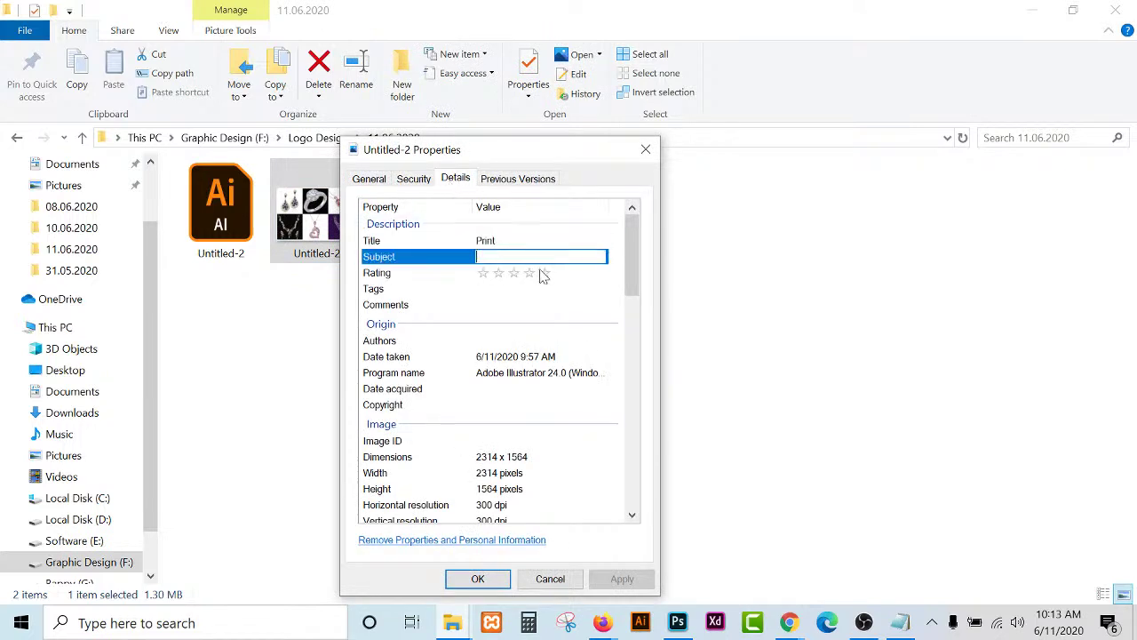
click(542, 272)
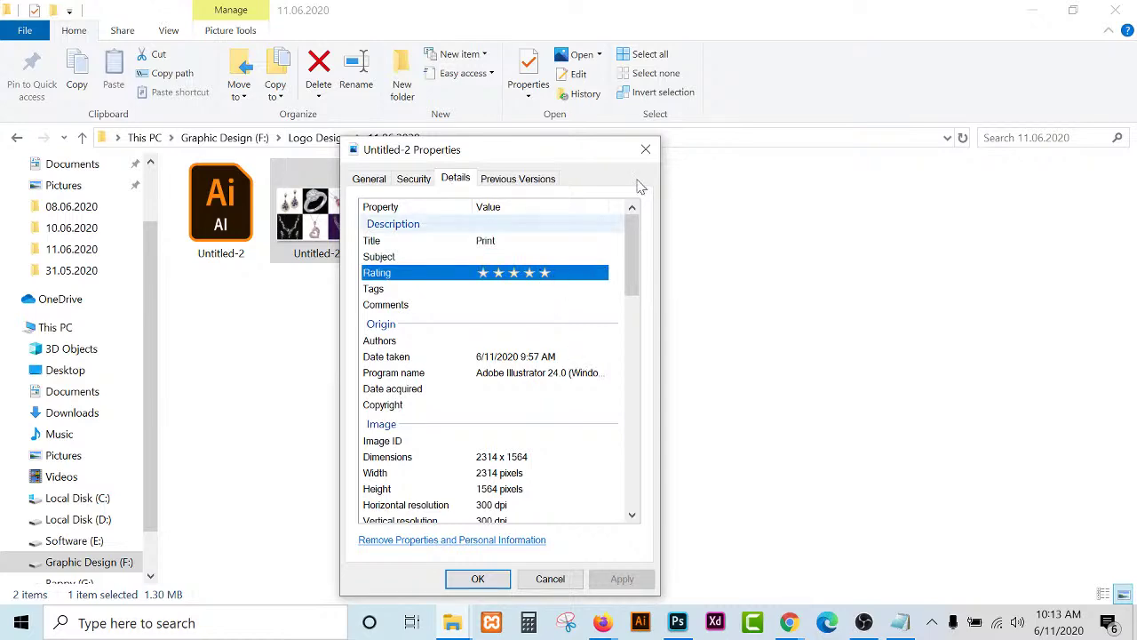
click(646, 149)
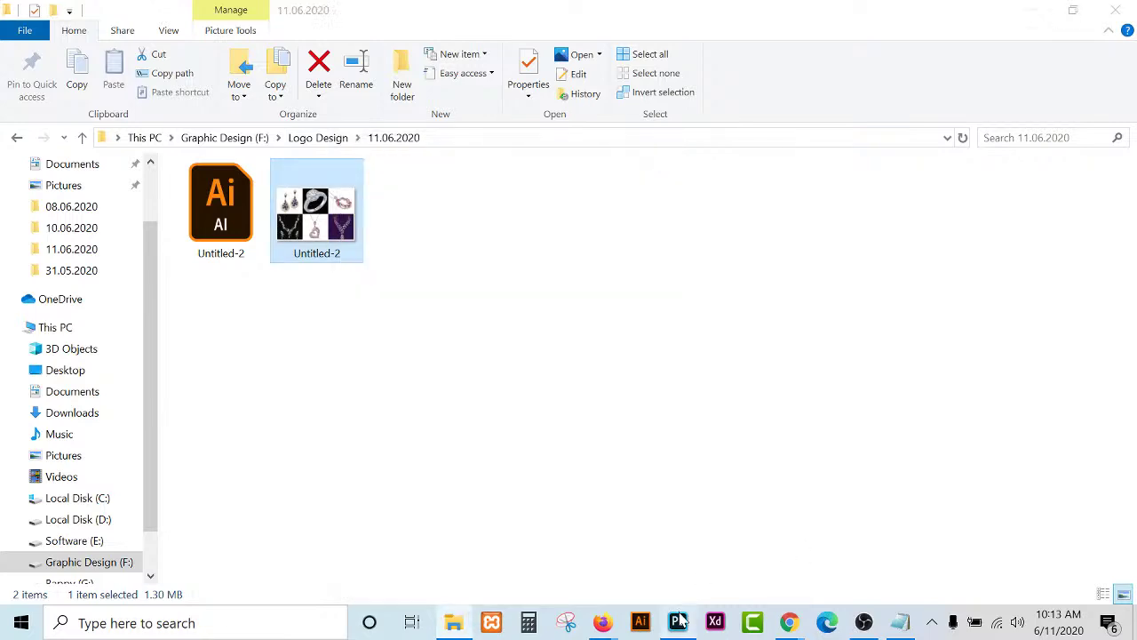
Switch to Photoshop and review the basic file information of Untitled-2.jpg.
click(678, 622)
click(39, 10)
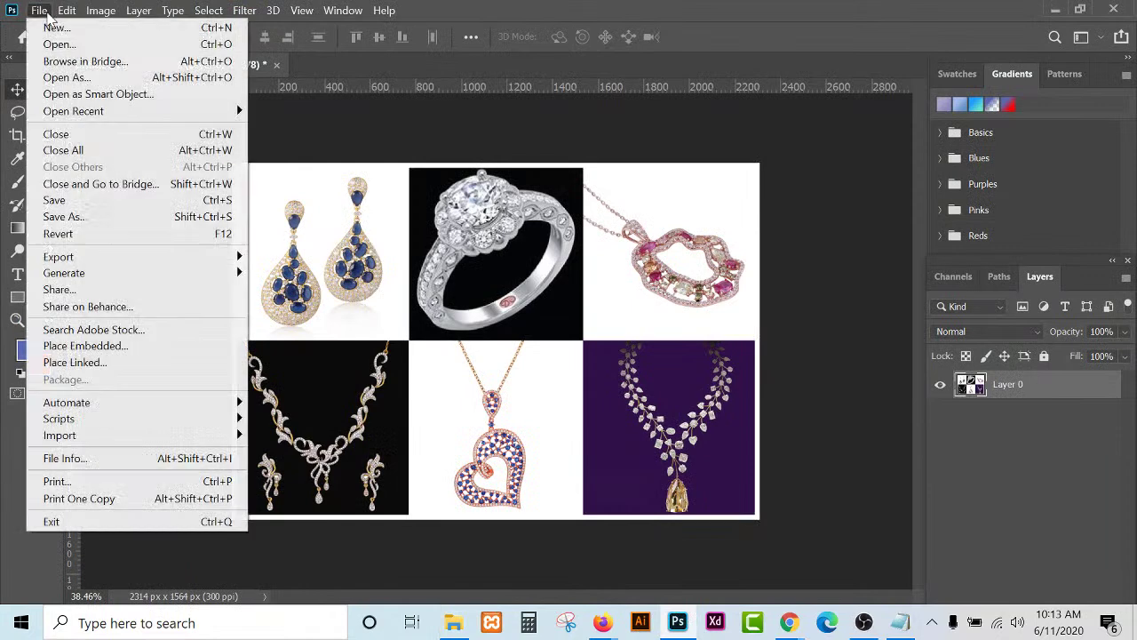
mouse_move(203, 412)
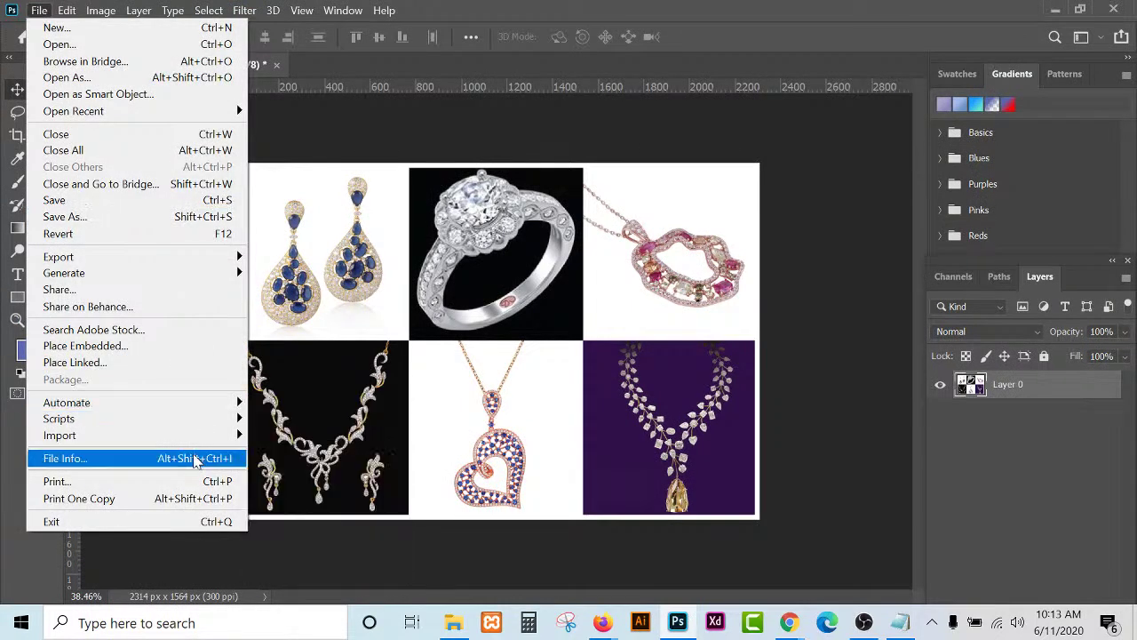
mouse_move(193, 438)
click(548, 409)
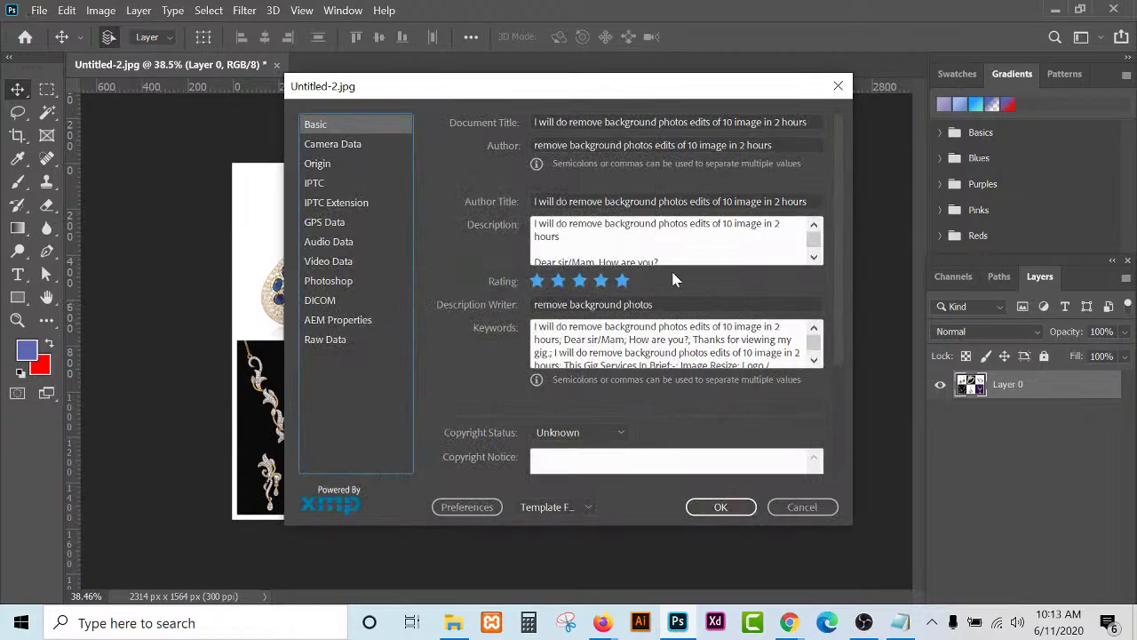
click(720, 508)
Start saving the document on the computer and choose JPEG as the file format.
click(39, 11)
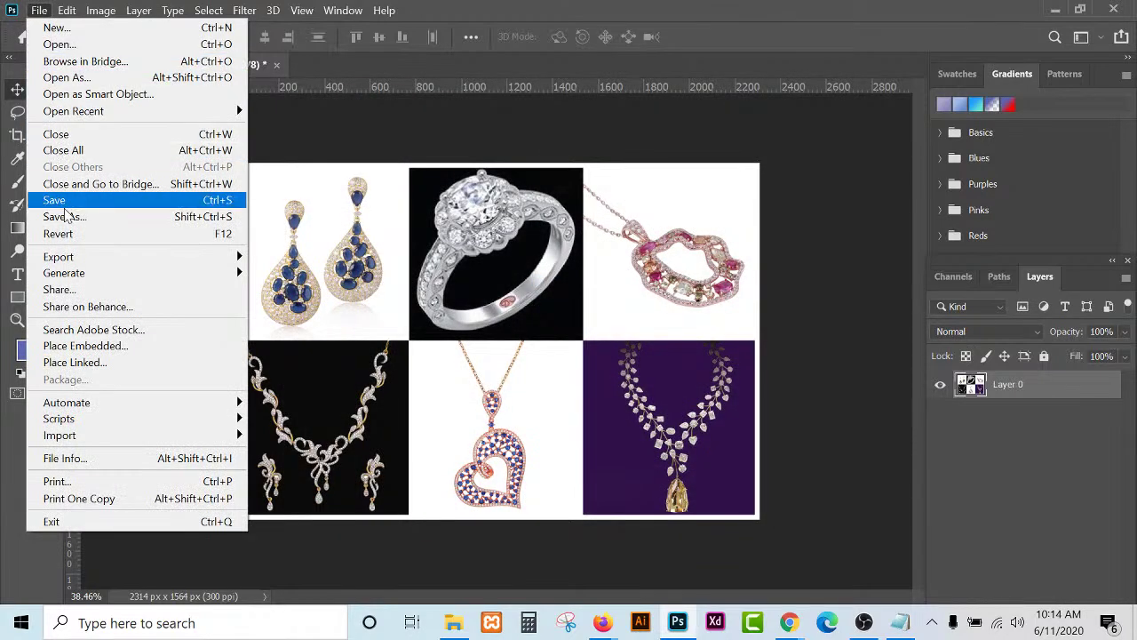
click(61, 204)
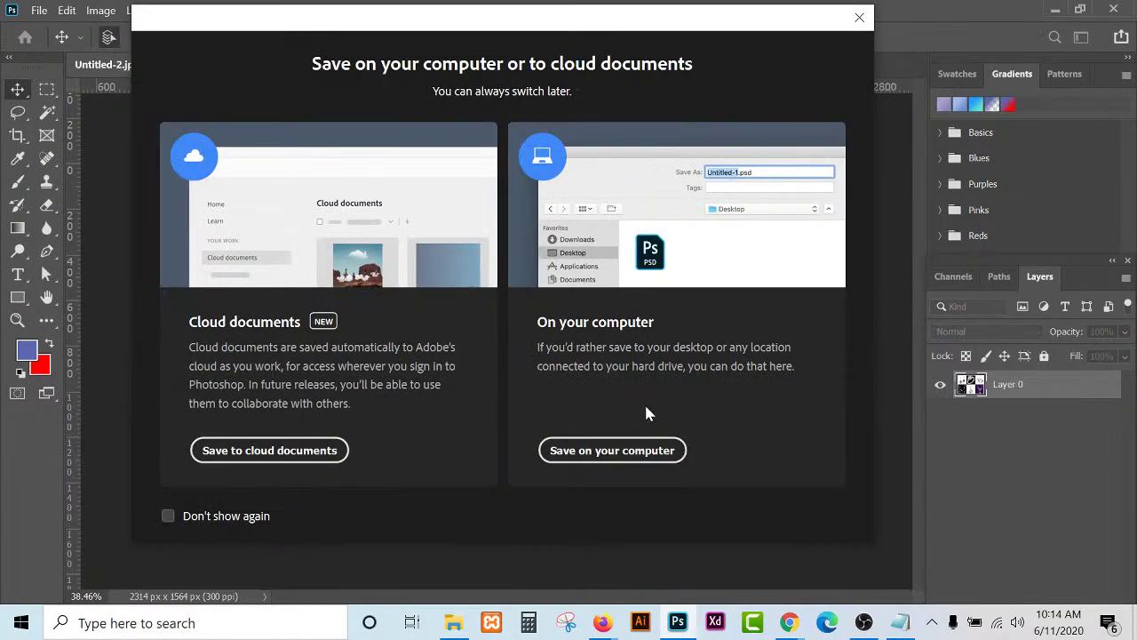
click(607, 451)
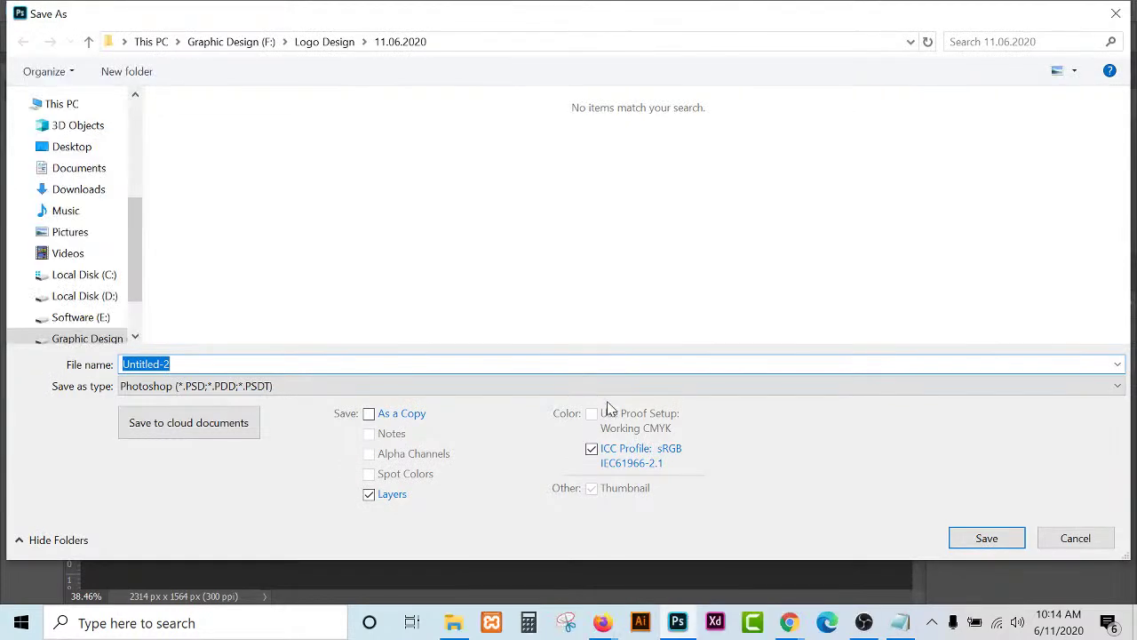
click(510, 387)
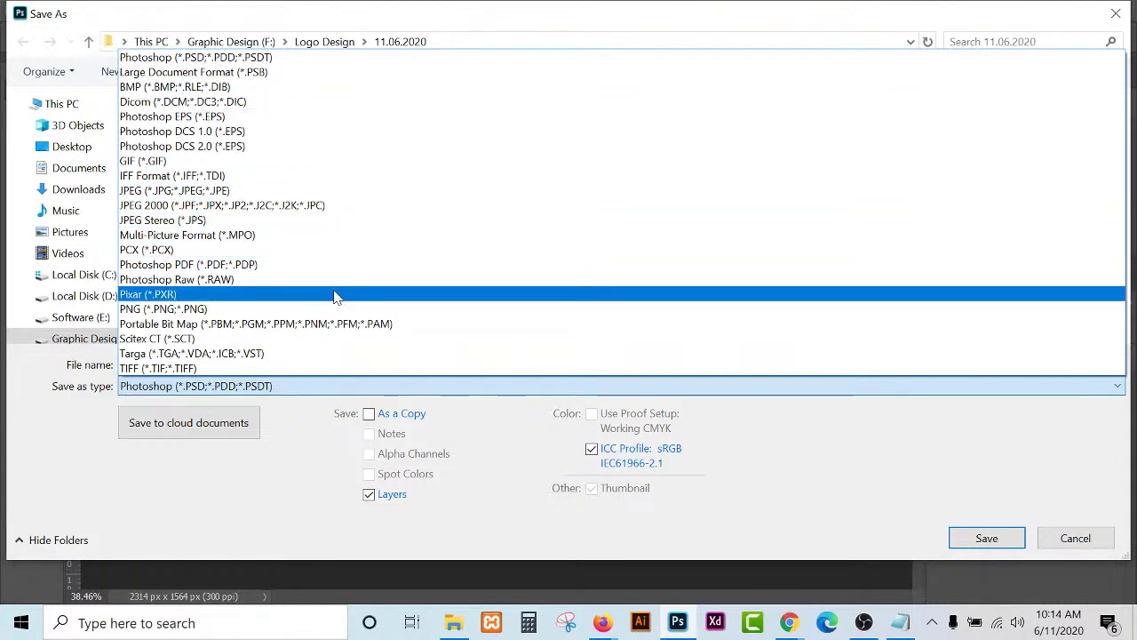
click(302, 190)
Name the file Untitled-21 and save it in the 11.06.2020 folder with JPEG quality 12 and the Baseline ("Standard") format.
click(418, 364)
double_click(147, 364)
click(173, 364)
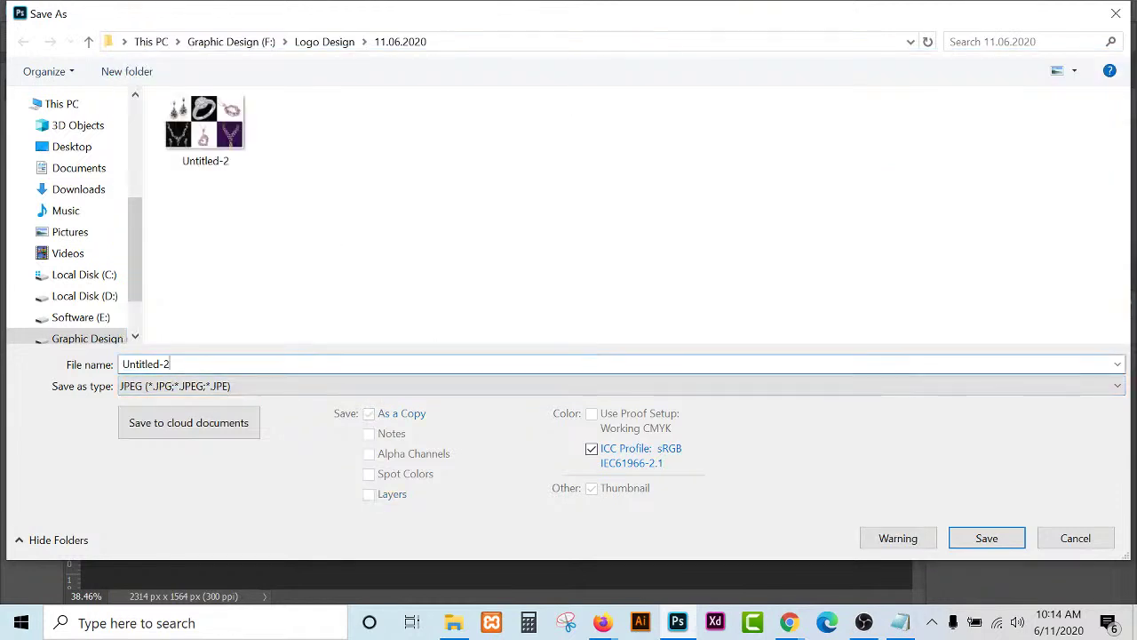
text(1)
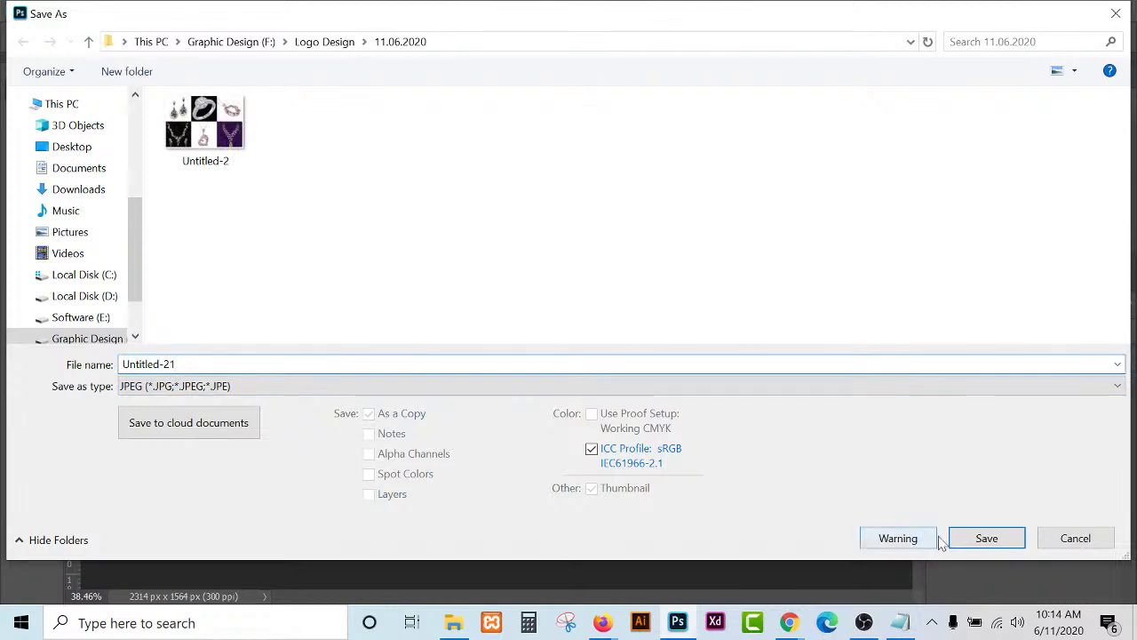
click(986, 538)
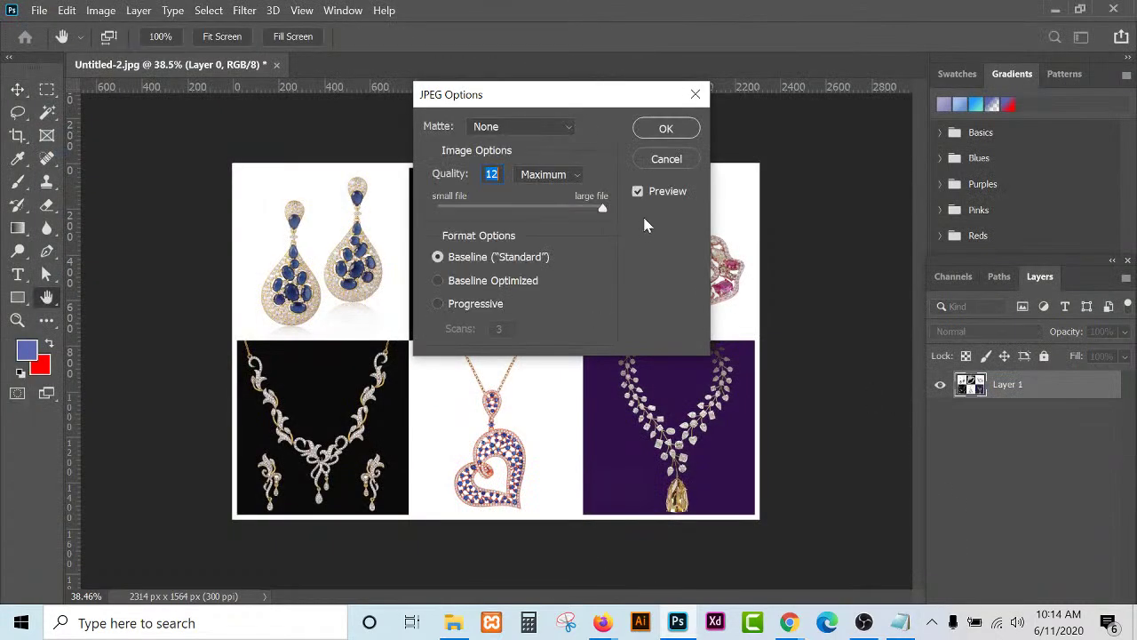
click(668, 130)
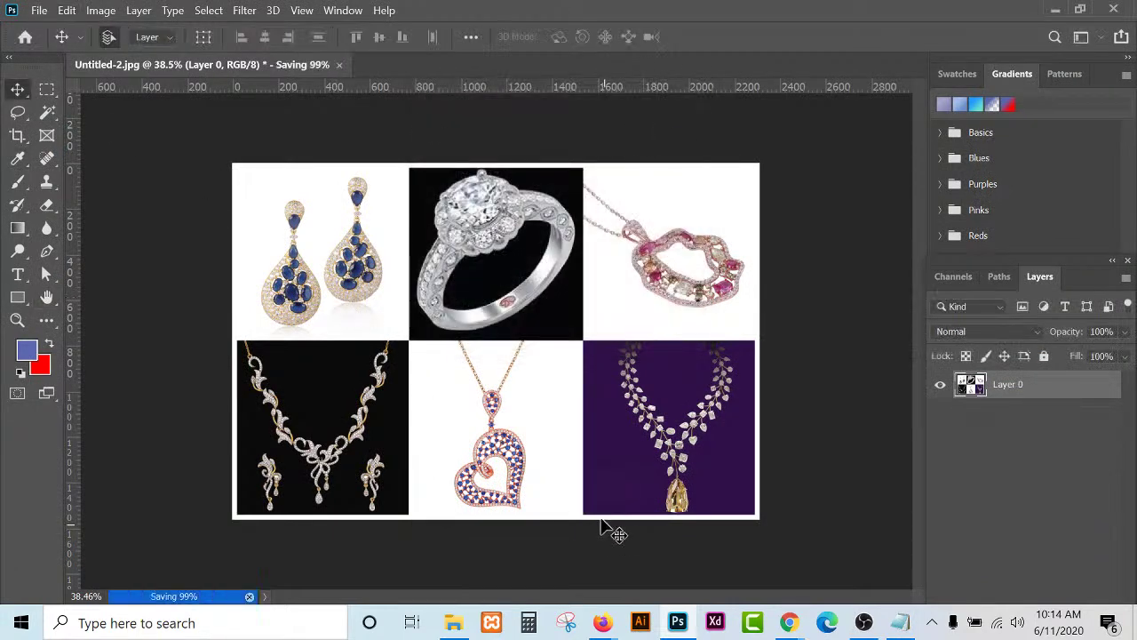
Switch to File Explorer and look through the detailed properties of the Untitled-21 image.
click(453, 622)
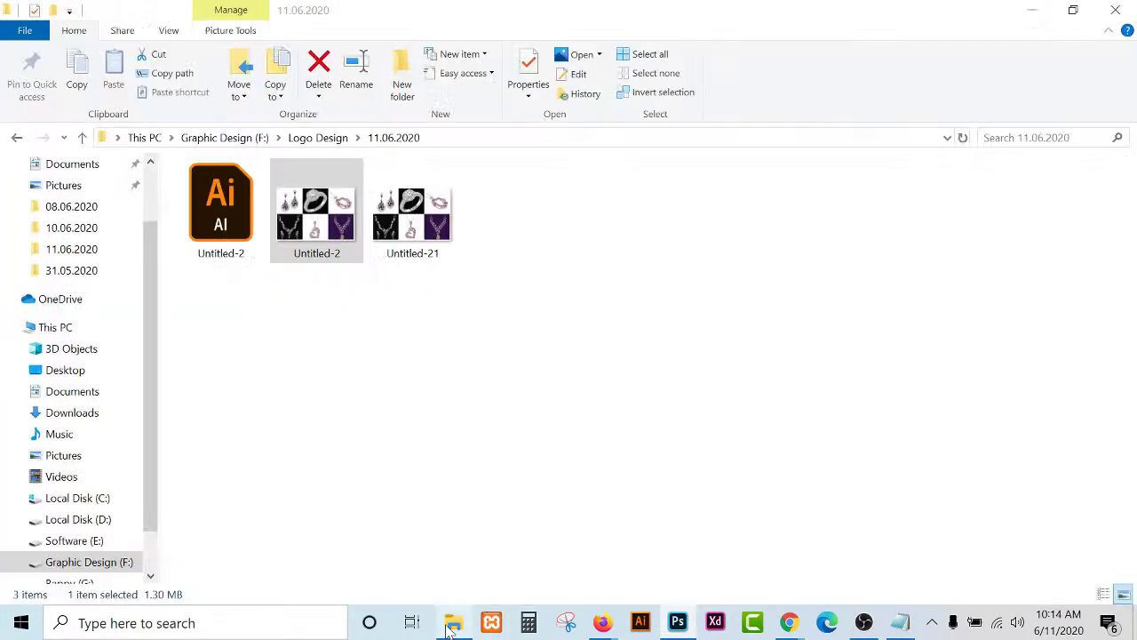
click(477, 383)
click(441, 229)
right_click(442, 229)
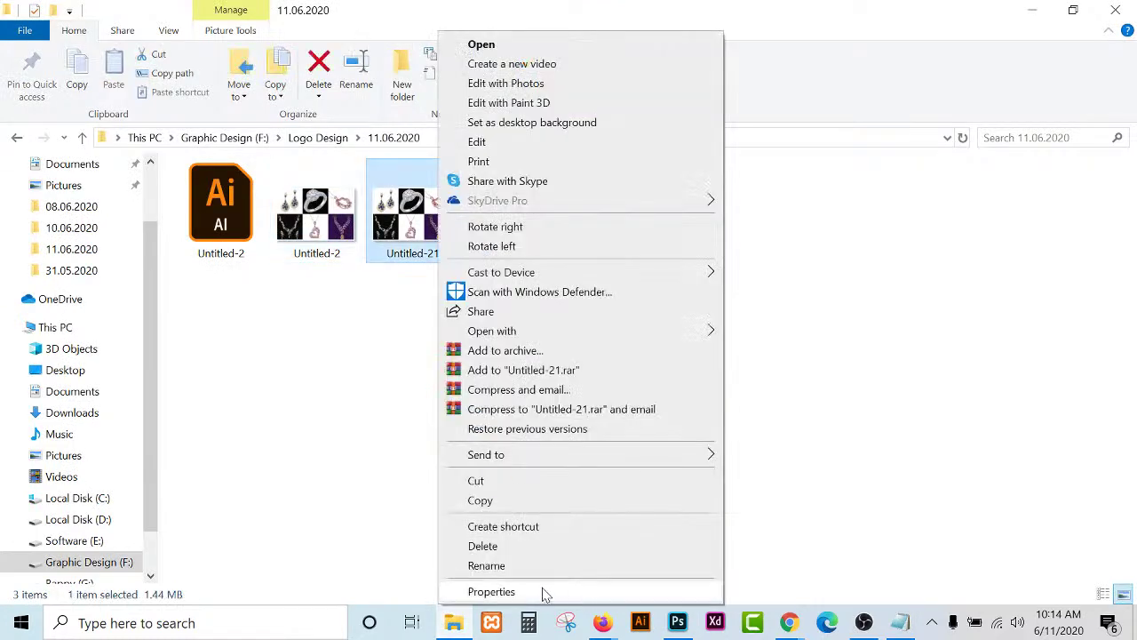
click(542, 591)
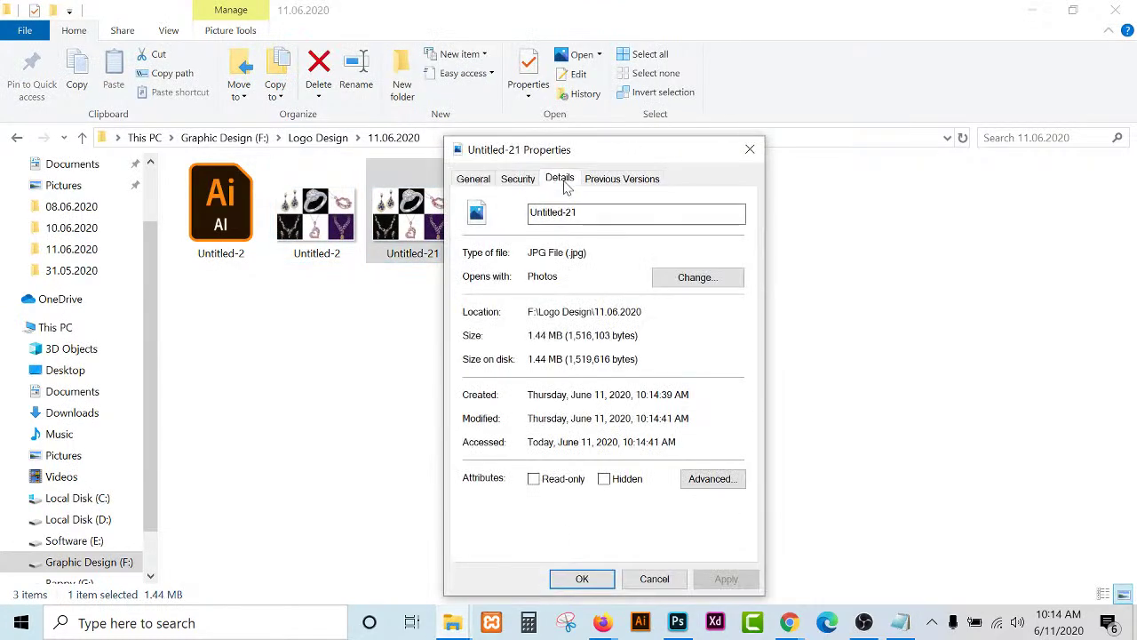
click(561, 183)
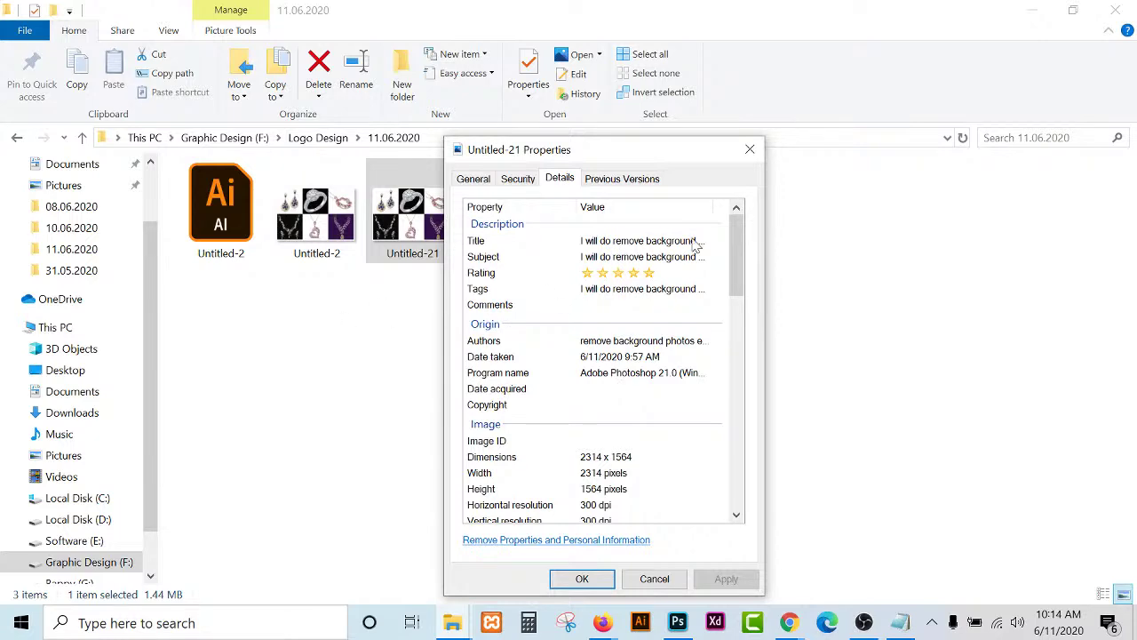
scroll(675, 324, down, 12)
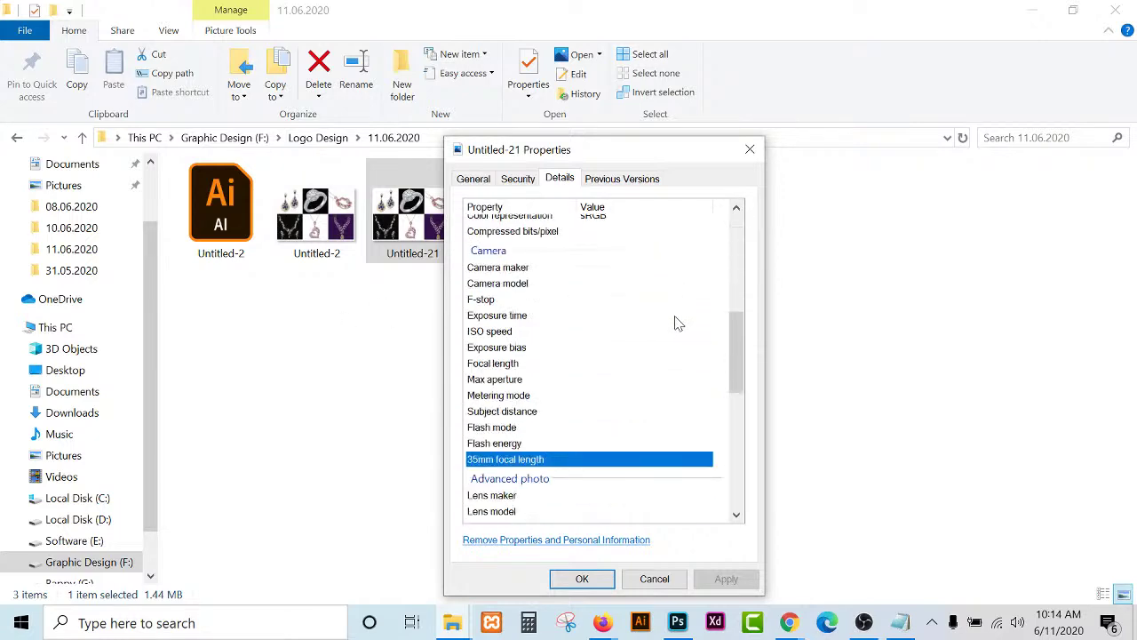
scroll(675, 324, down, 4)
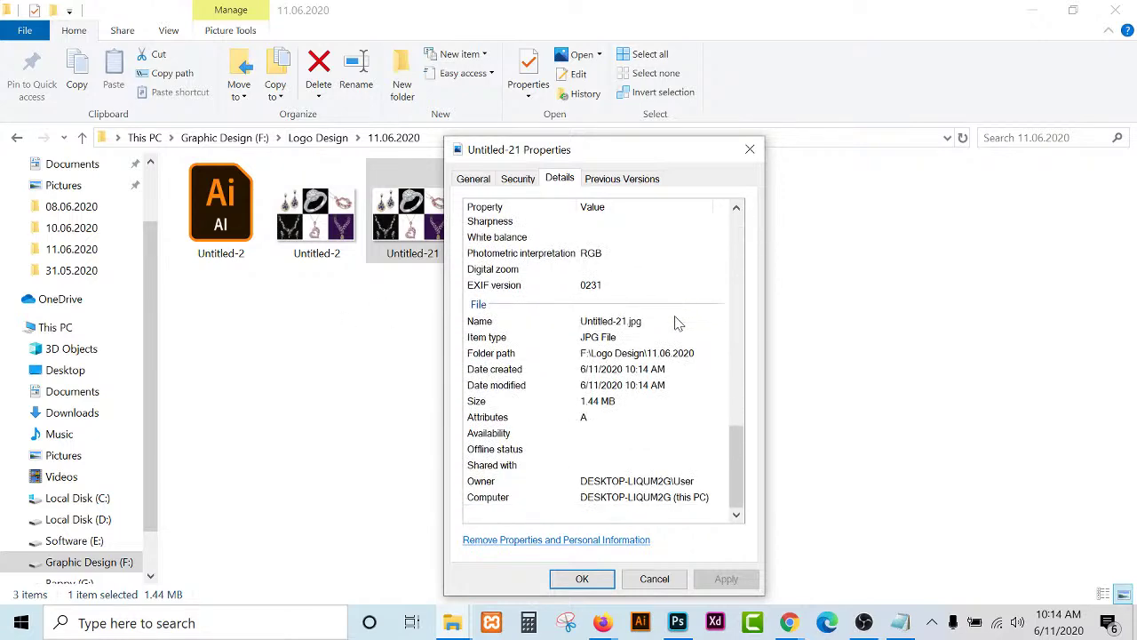
scroll(675, 324, up, 15)
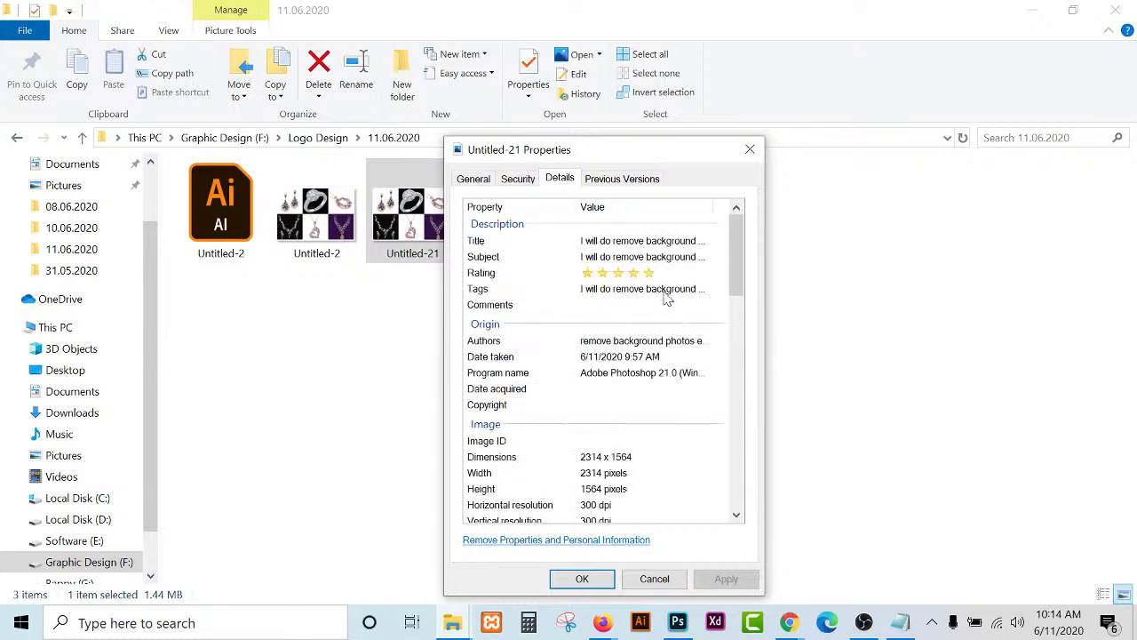
Examine the Tags, Authors and Copyright entries in the Untitled-21 image's details.
click(663, 290)
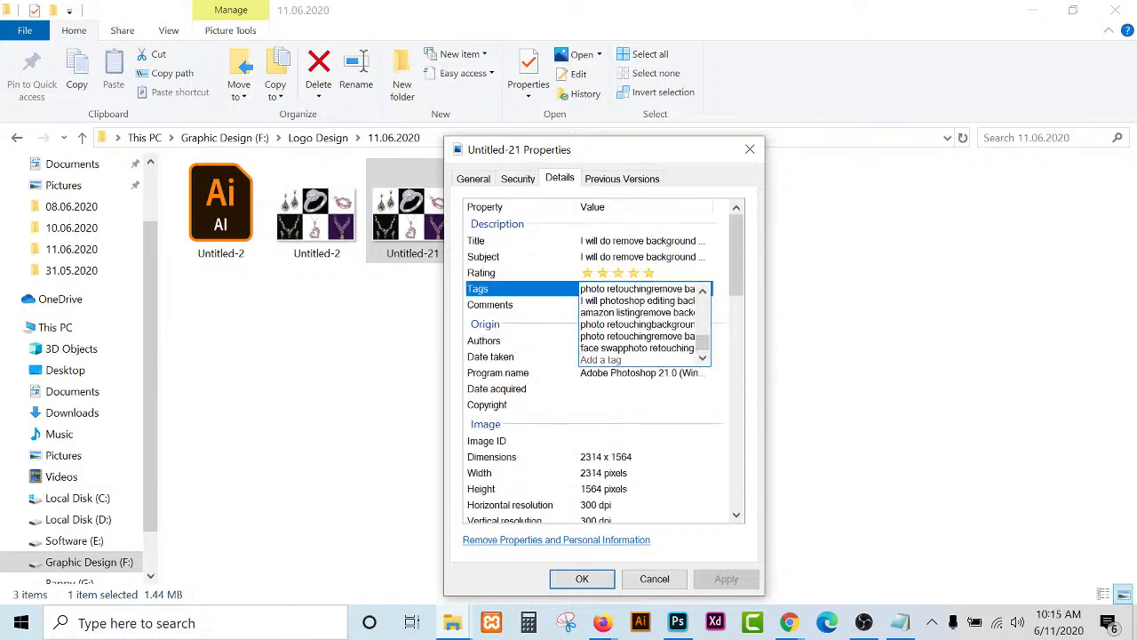
click(658, 389)
click(667, 345)
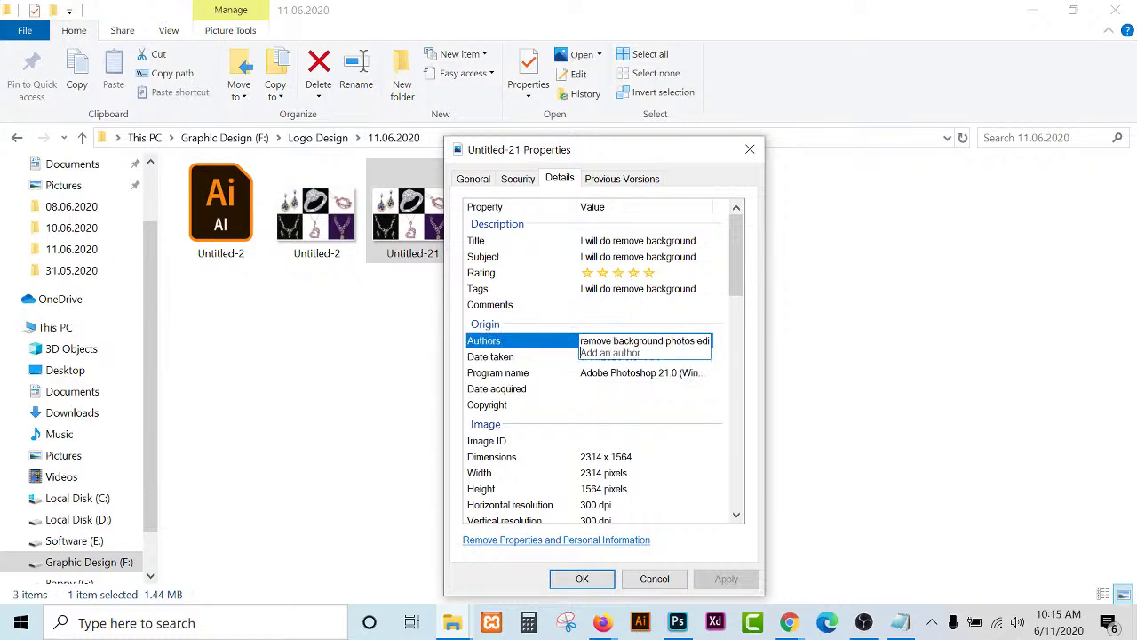
click(515, 404)
click(689, 386)
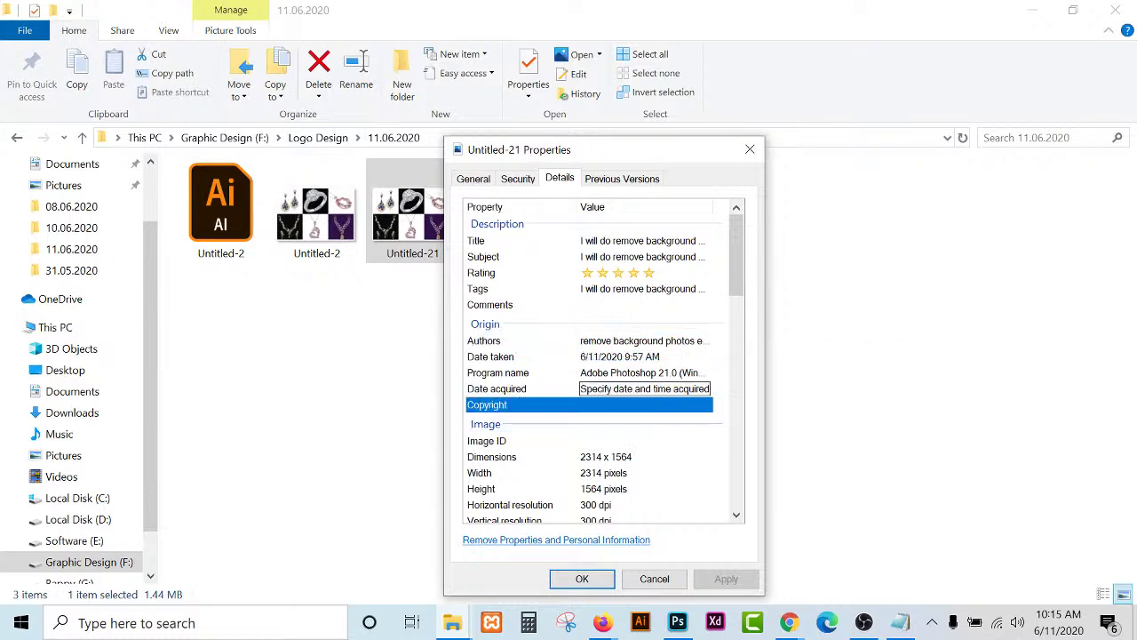
Examine the Camera entries of Untitled-21, such as camera maker, exposure bias and max aperture.
scroll(654, 465, down, 6)
click(641, 375)
click(654, 440)
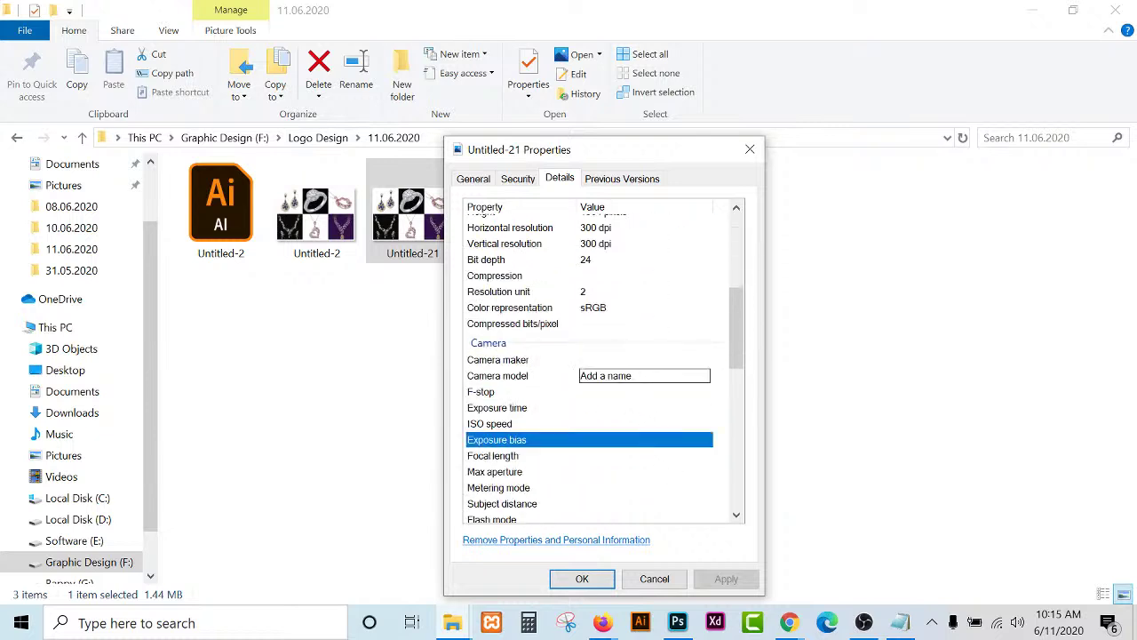
click(636, 359)
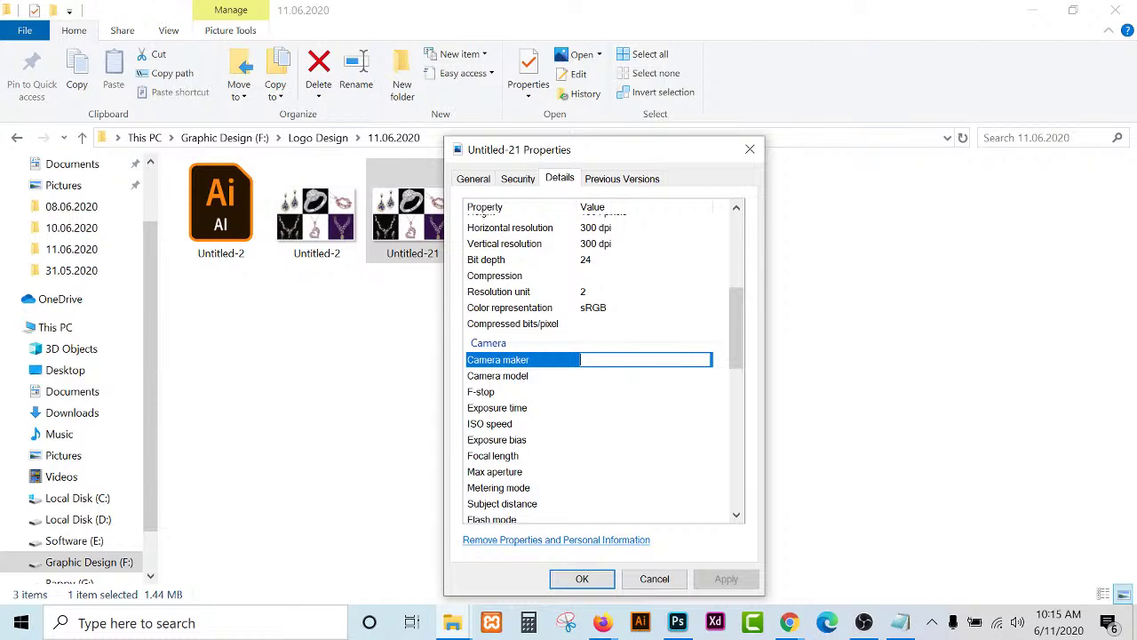
click(644, 382)
click(642, 406)
click(642, 478)
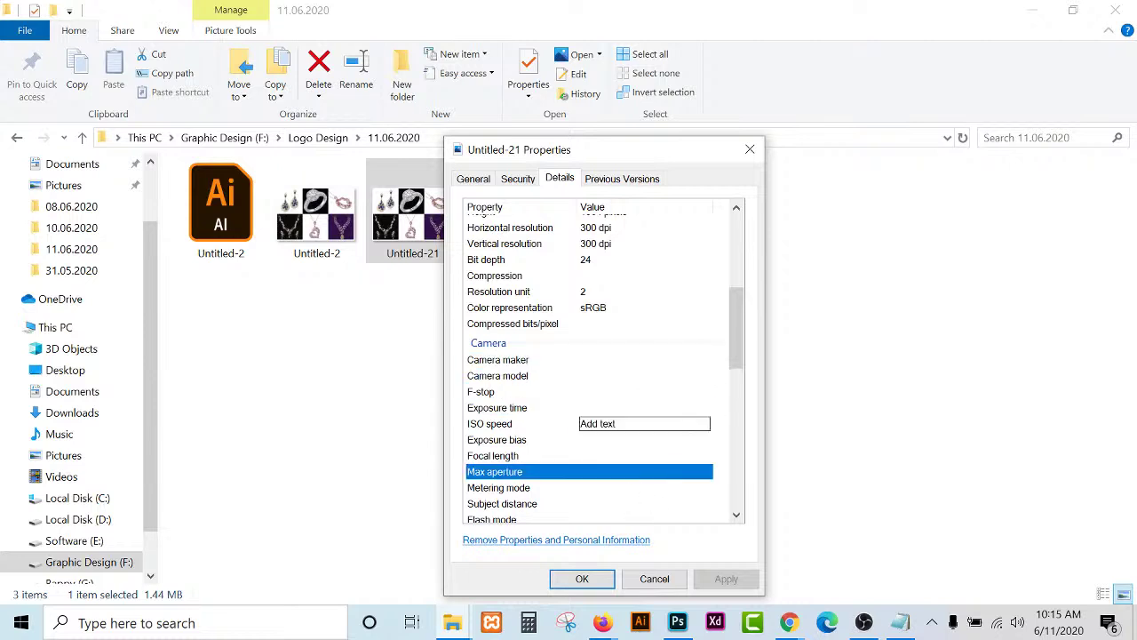
Check the Advanced photo and remaining Camera entries of Untitled-21 and close its properties.
scroll(637, 426, down, 8)
click(622, 364)
click(622, 346)
click(618, 330)
click(616, 282)
click(617, 266)
click(624, 251)
scroll(642, 315, up, 3)
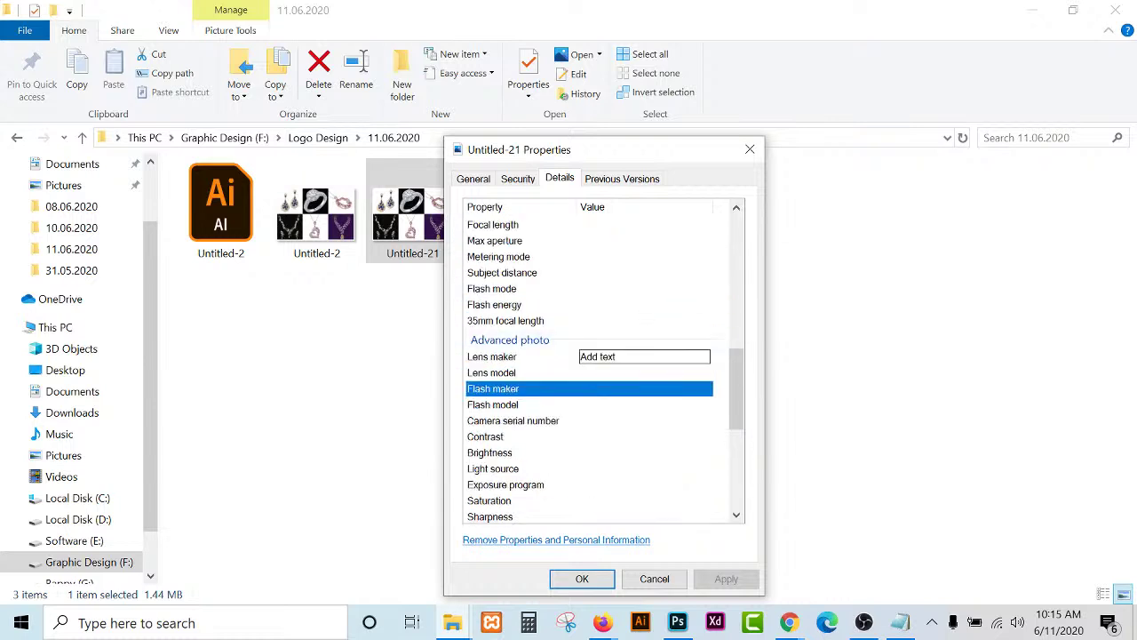
click(641, 373)
click(637, 321)
click(637, 305)
scroll(635, 297, up, 3)
click(638, 300)
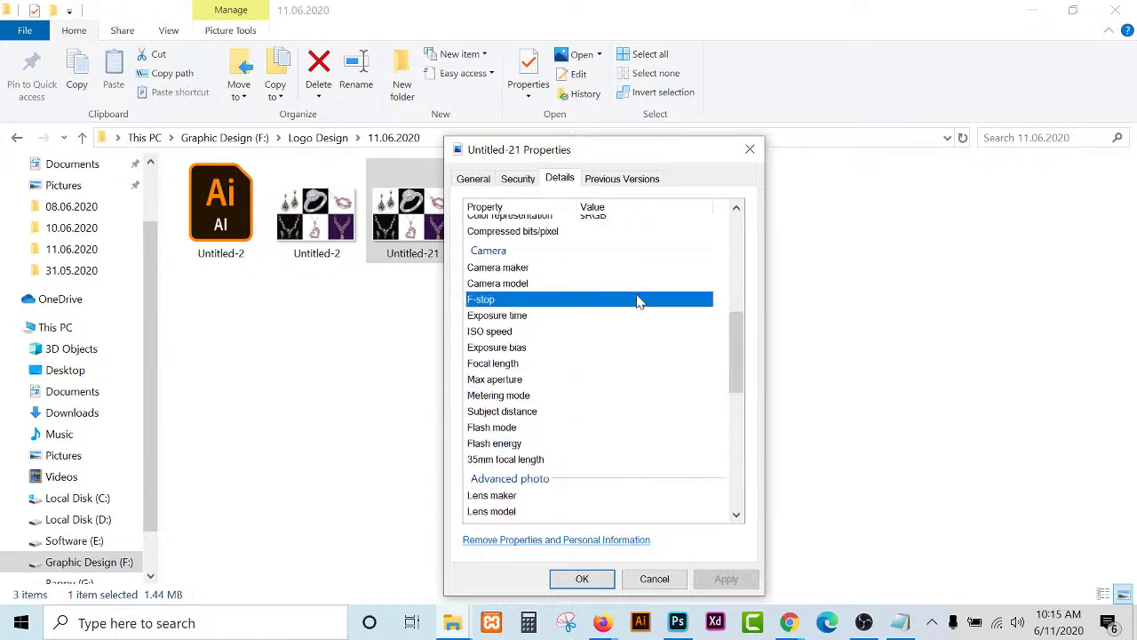
click(750, 151)
Compare the file sizes of the Untitled-2 and Untitled-21 images, then minimize File Explorer to return to Photoshop.
click(313, 229)
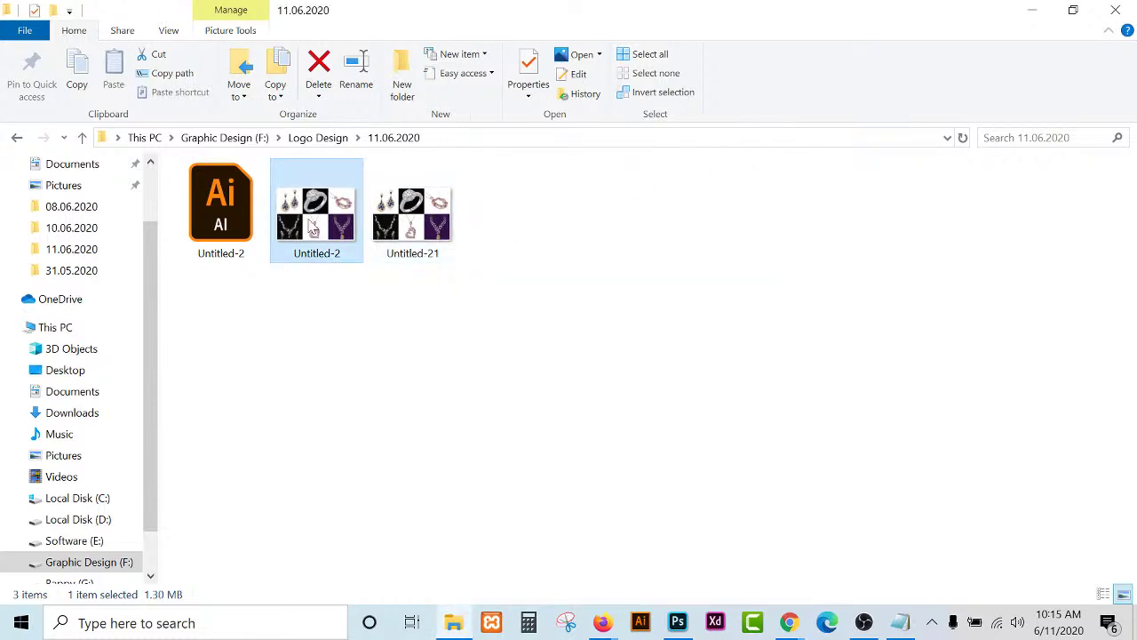
click(391, 227)
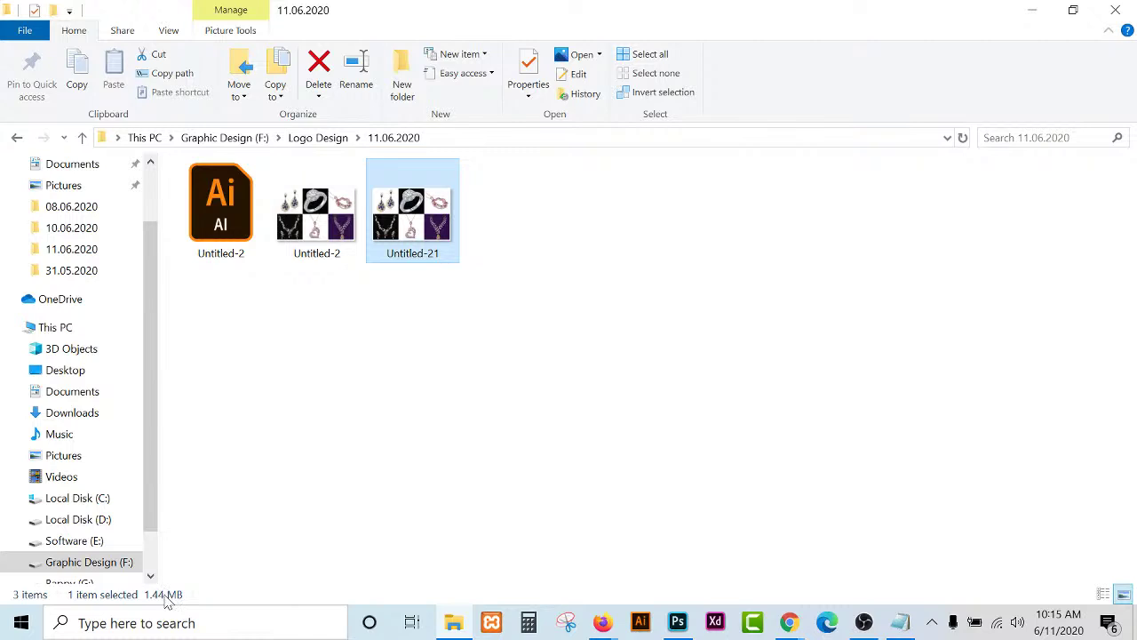
click(310, 228)
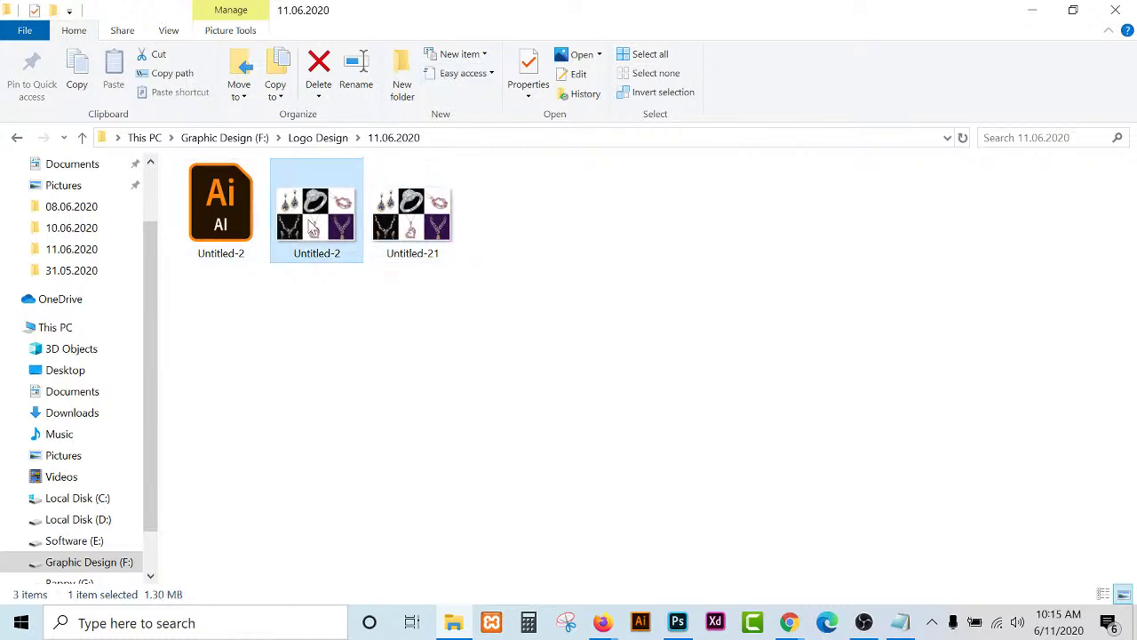
click(398, 217)
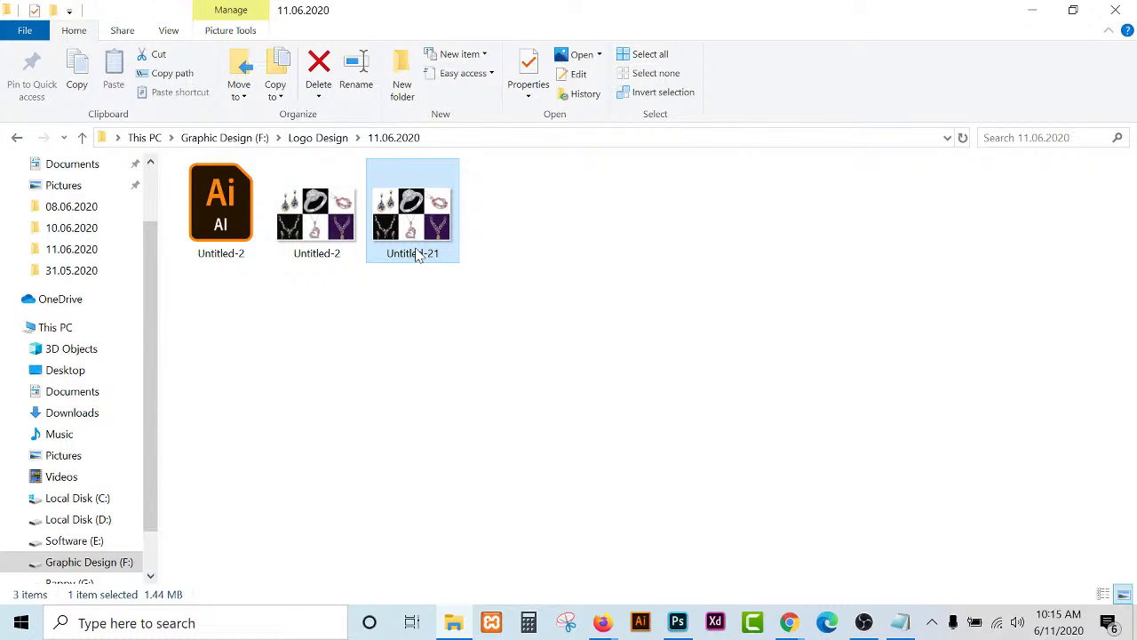
click(504, 295)
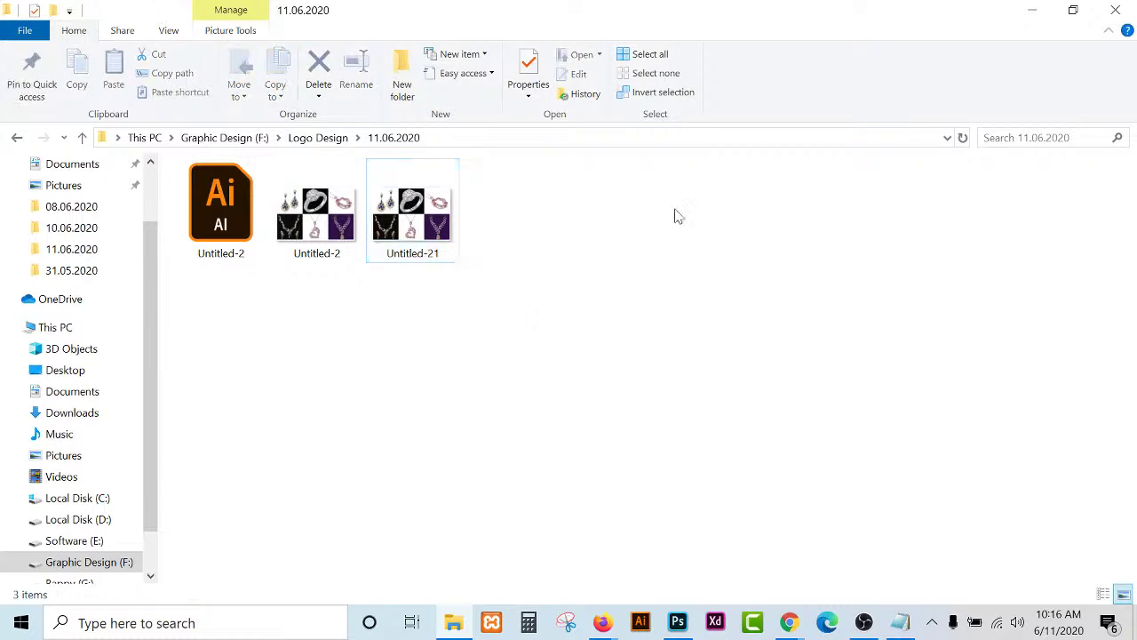
click(1047, 13)
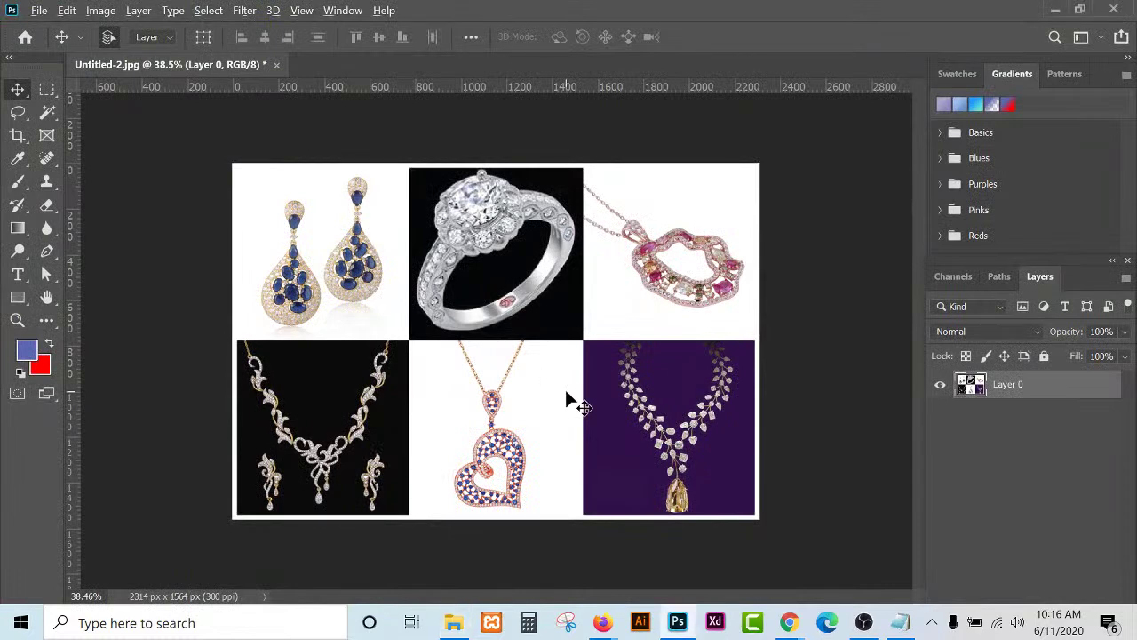
scroll(568, 399, up, 2)
scroll(569, 400, down, 1)
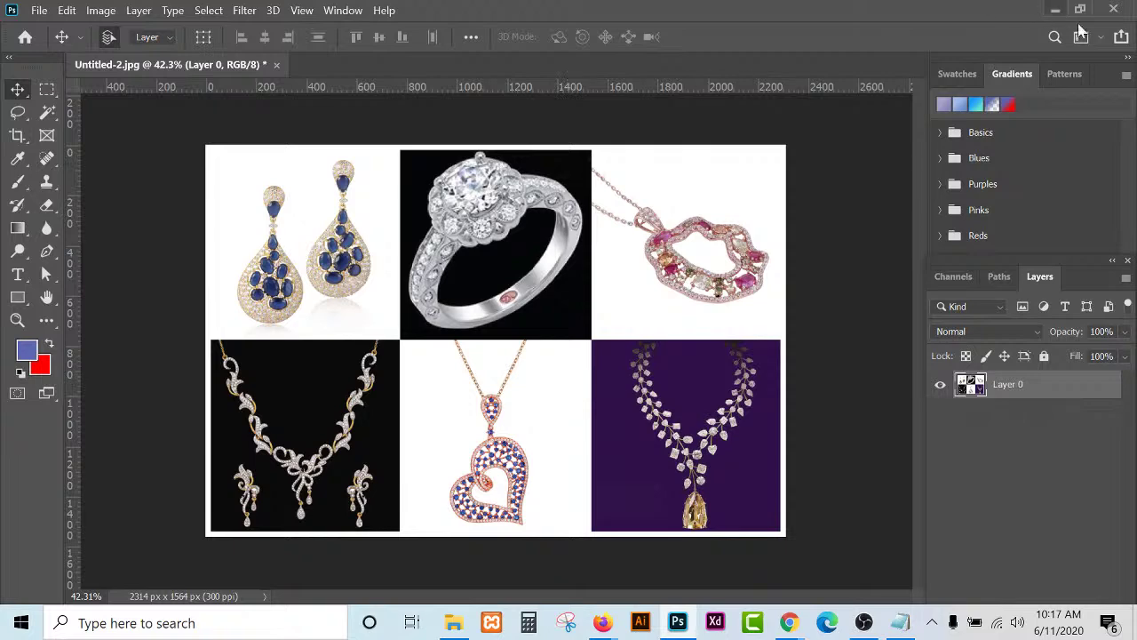
Switch to the Google Meet window, admit the waiting participant and minimize the browser to return to Photoshop.
mouse_move(799, 622)
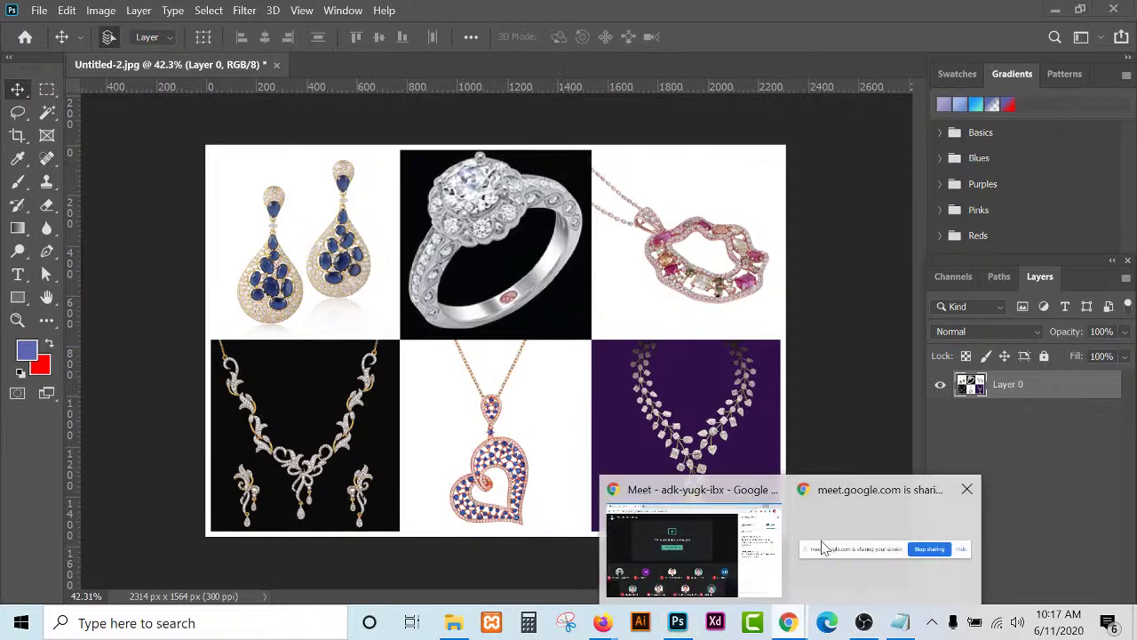
click(712, 519)
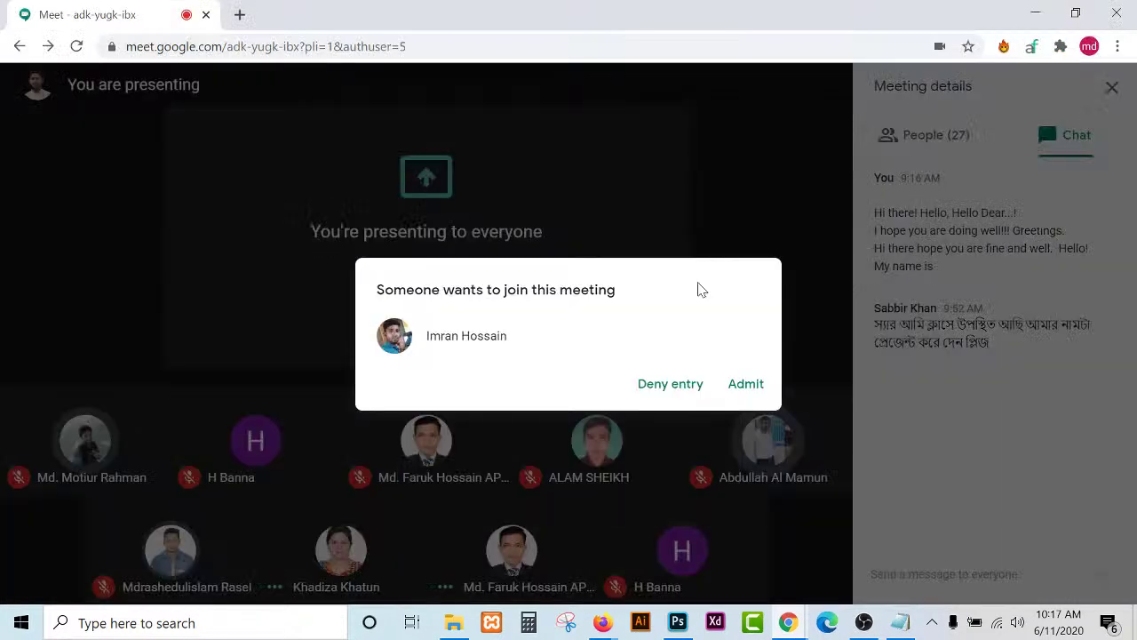
click(738, 388)
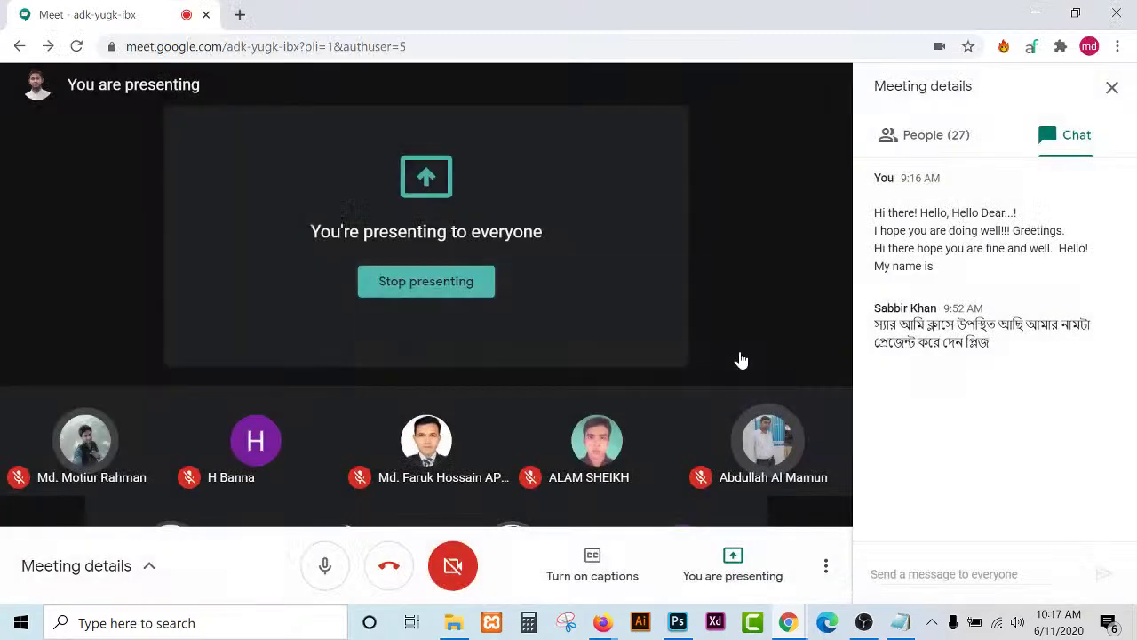
click(1037, 14)
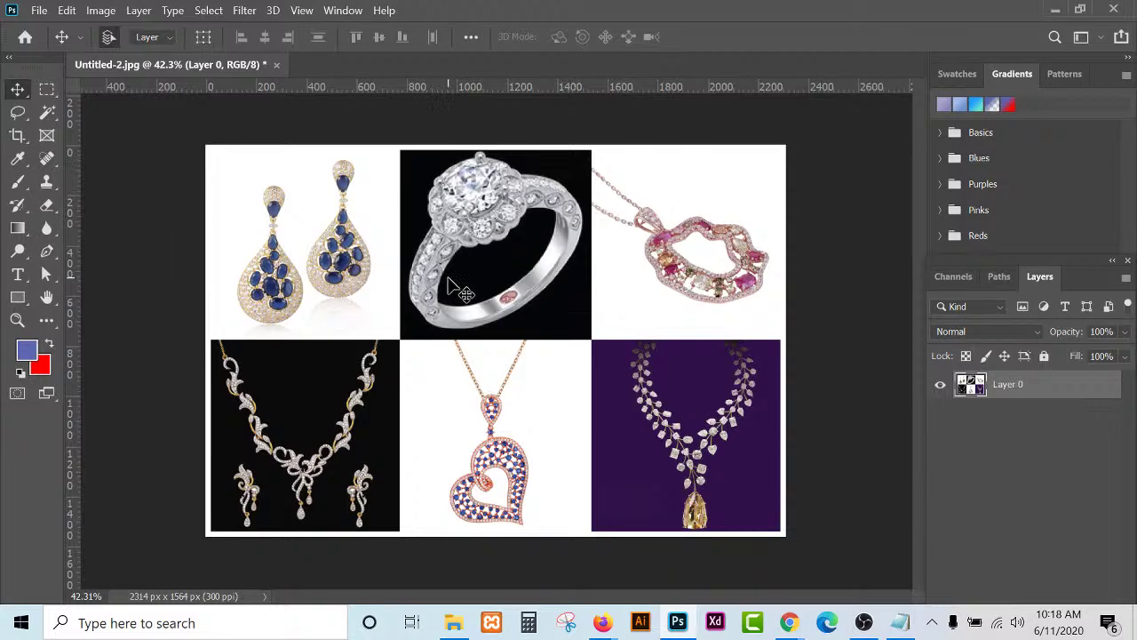
Switch to the Fiverr gig about Photoshop edits in Firefox and look over its related gigs, reviews, FAQ and description up to the gallery.
mouse_move(602, 622)
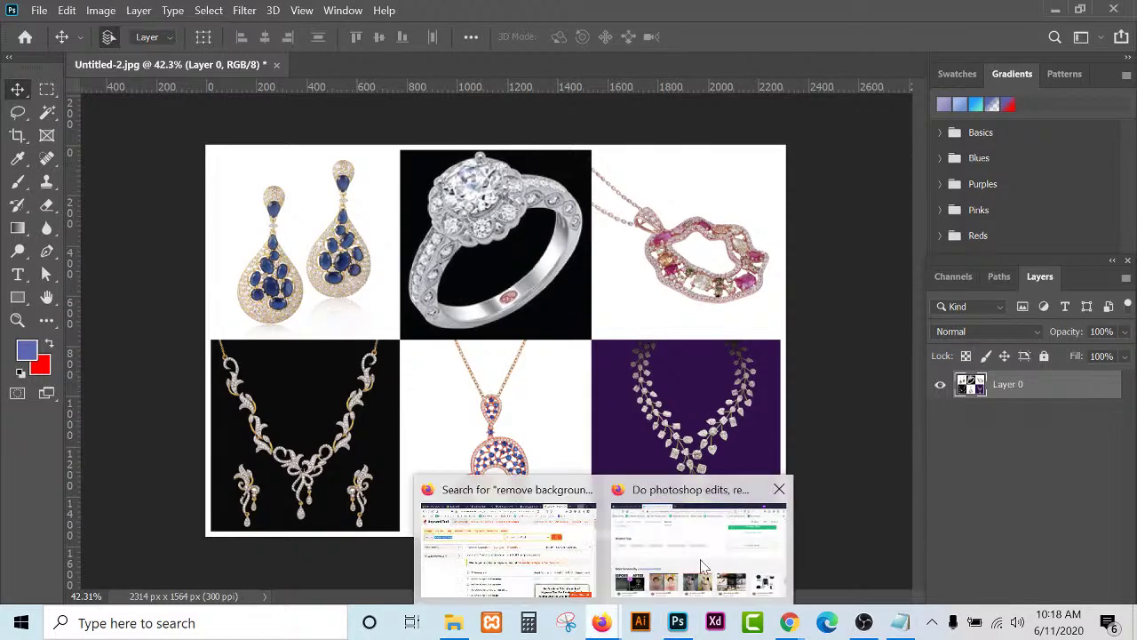
click(702, 560)
scroll(702, 565, down, 5)
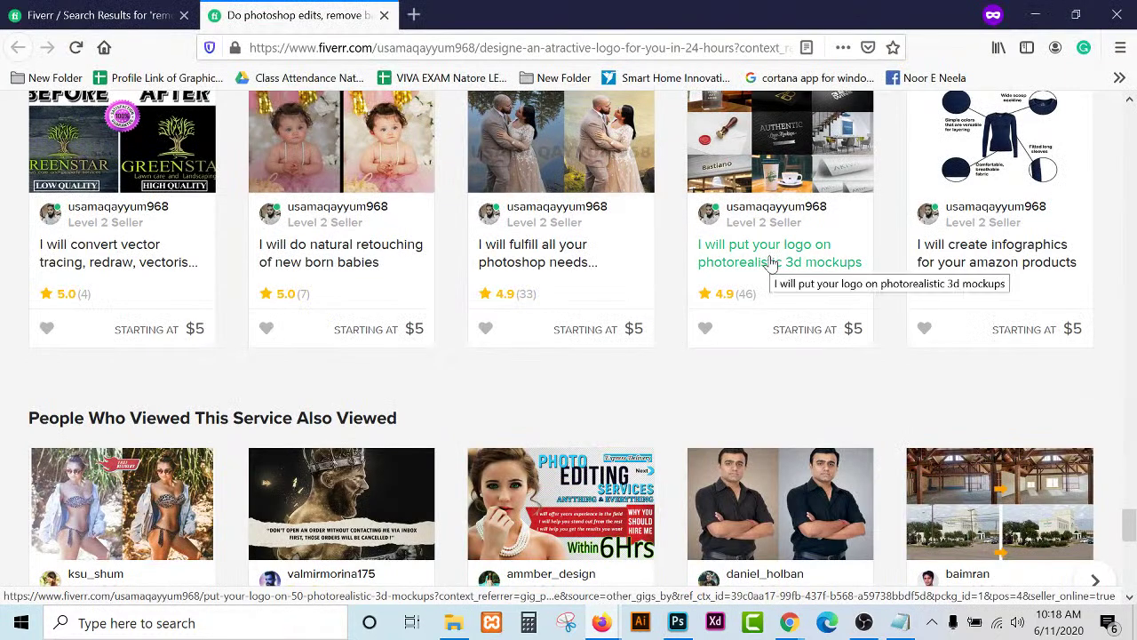
scroll(157, 330, up, 10)
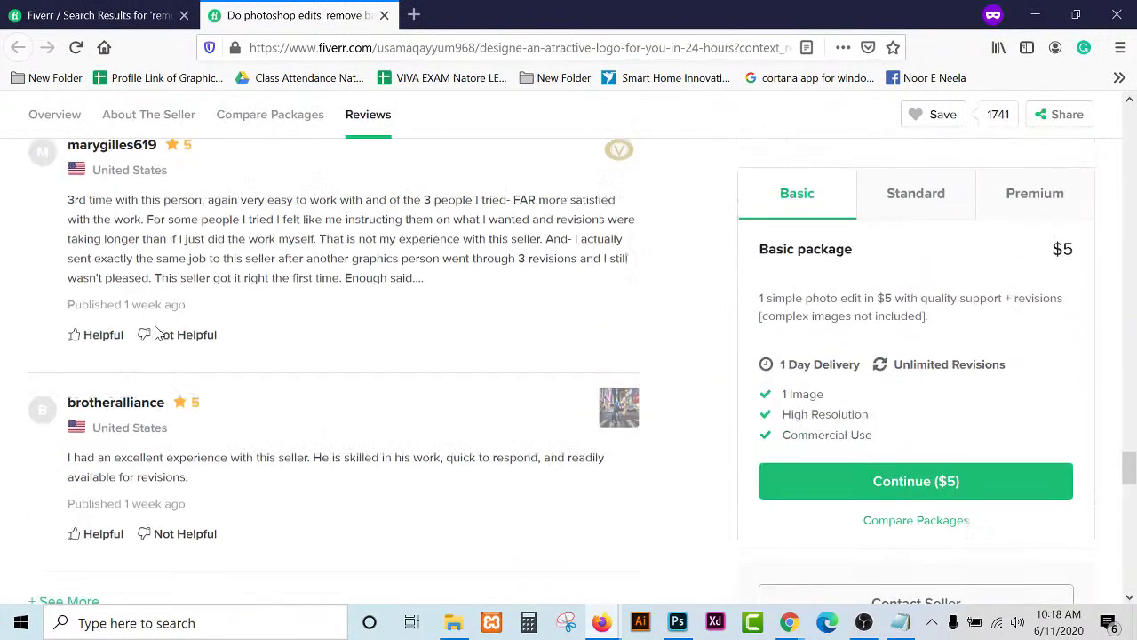
scroll(604, 440, up, 12)
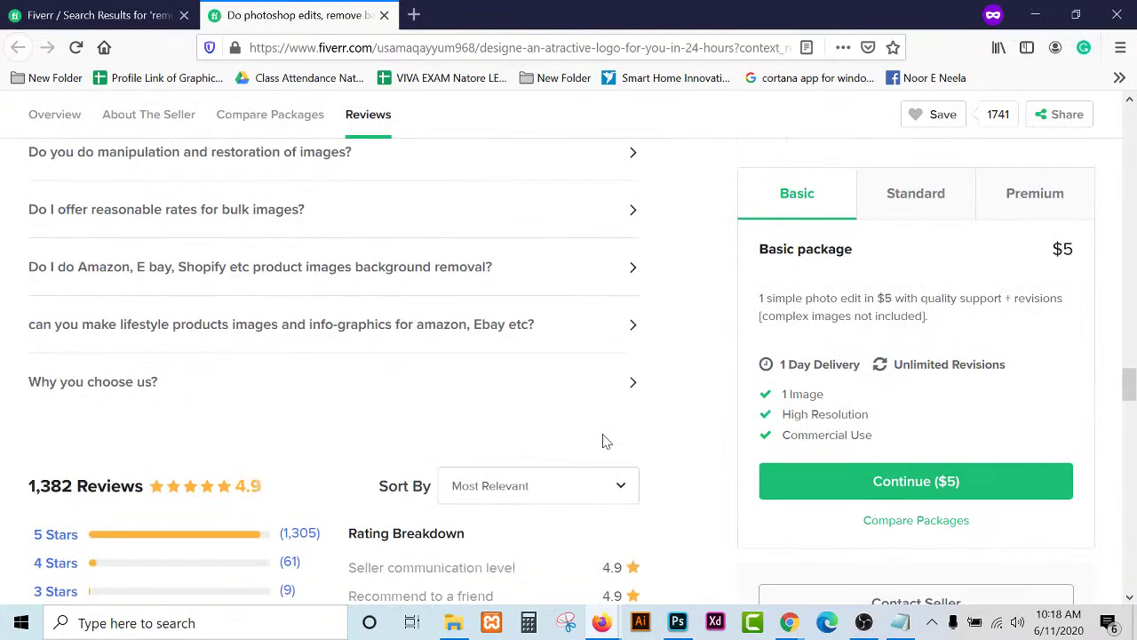
scroll(604, 439, up, 15)
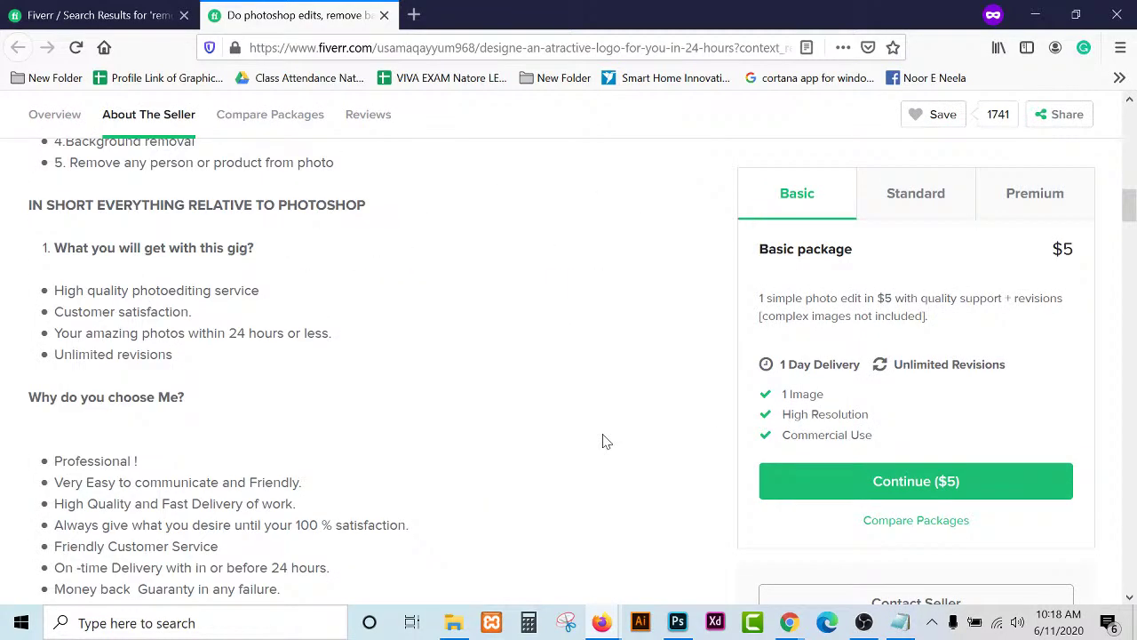
scroll(604, 442, up, 8)
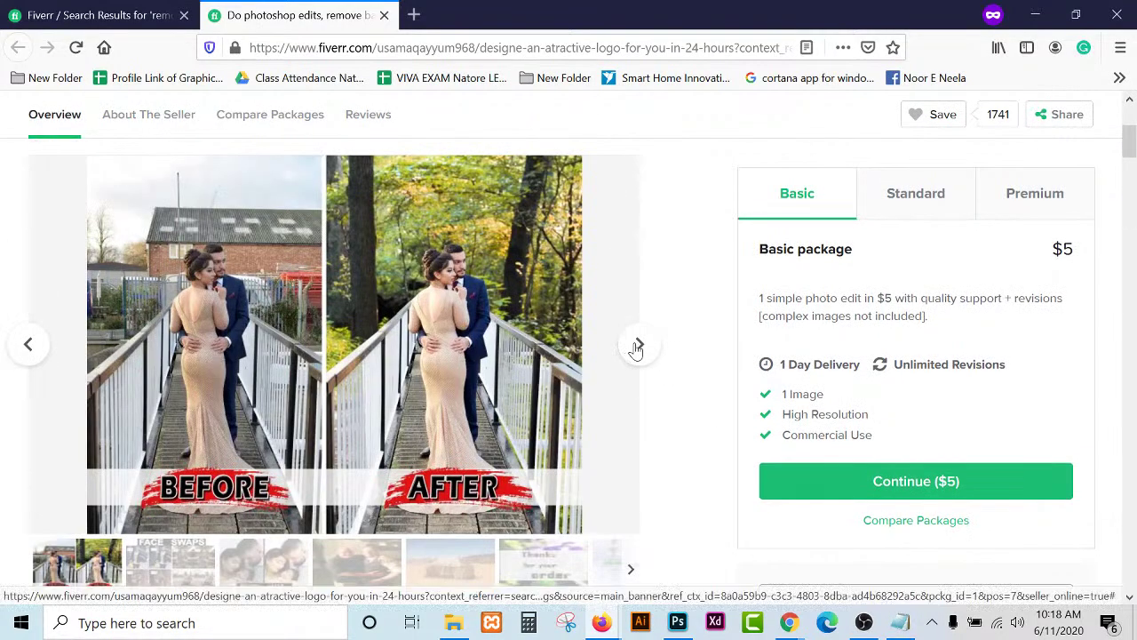
View the next three images in the Photoshop edits gig's gallery.
click(638, 345)
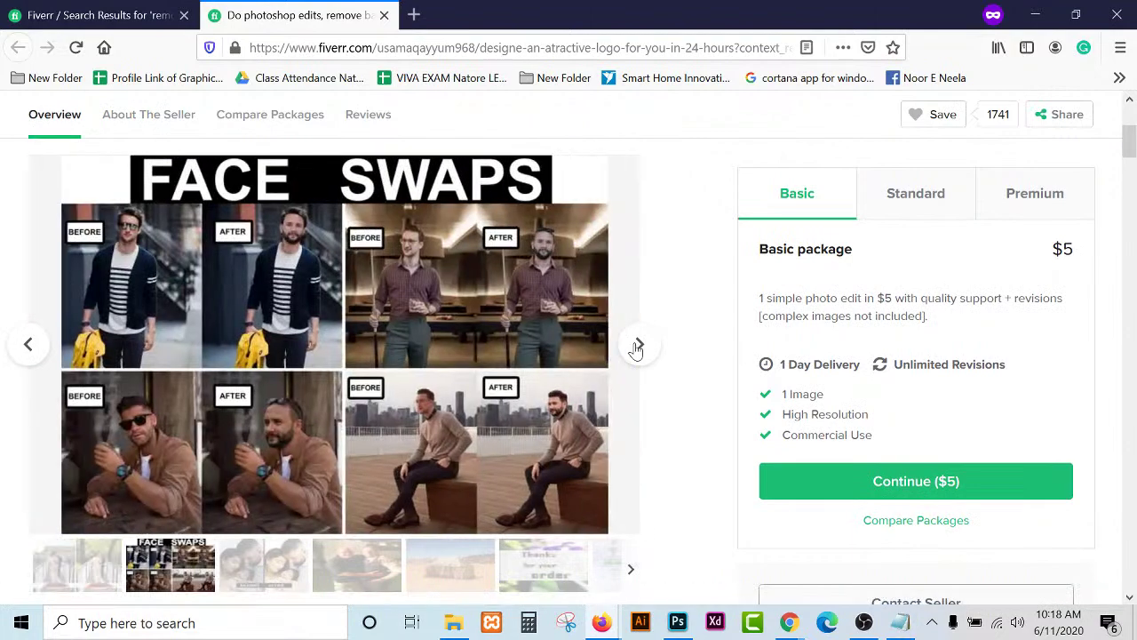
click(637, 345)
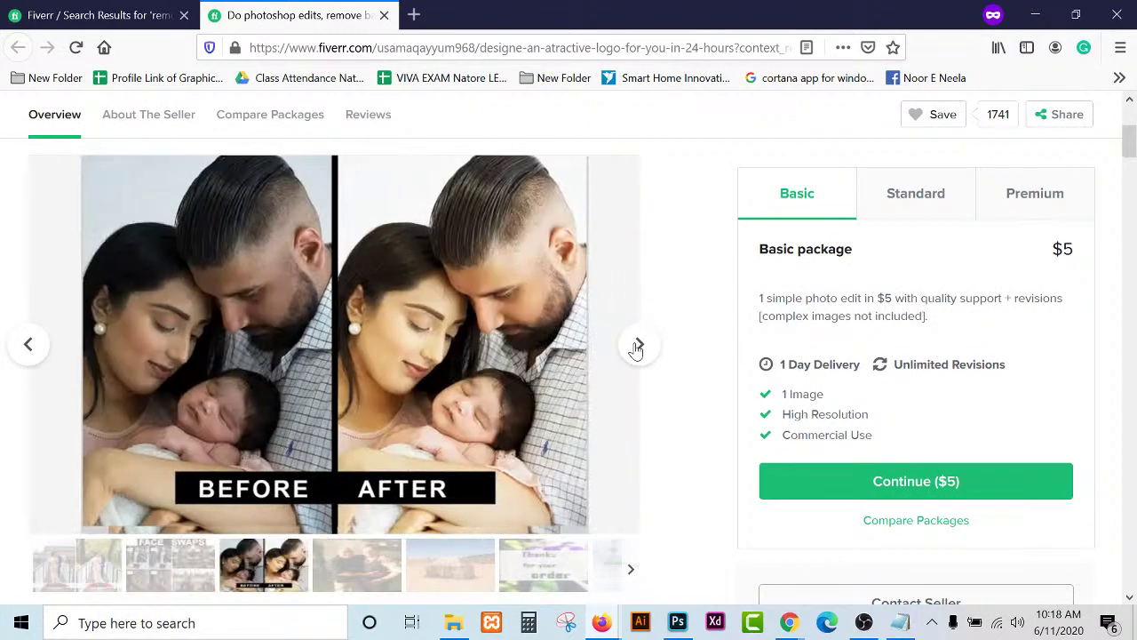
click(636, 346)
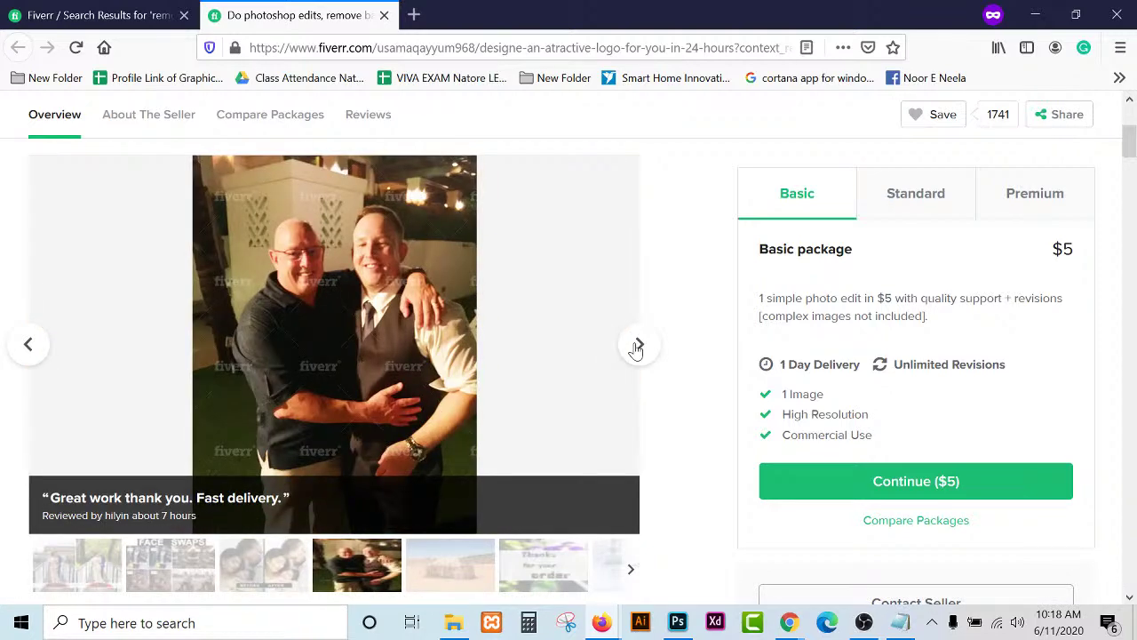
Read the gig's About This Gig description, highlighting the text from its heading through the listed services.
scroll(636, 347, down, 5)
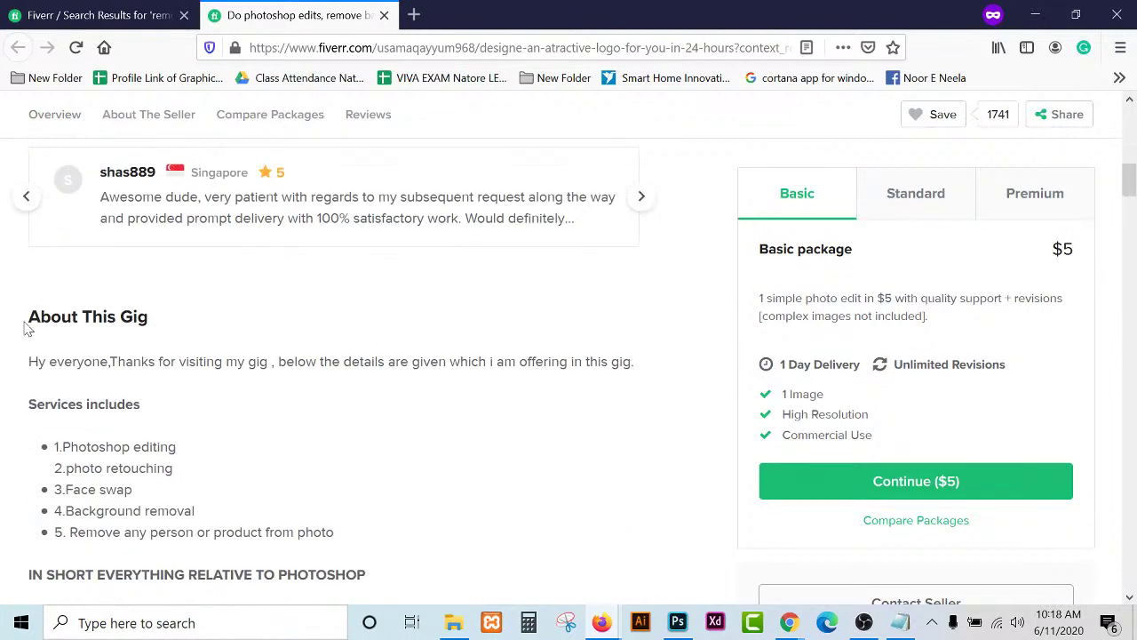
drag(27, 317, 185, 508)
scroll(221, 472, down, 5)
scroll(252, 523, down, 8)
Open the seller's profile page in a new tab and switch to it.
right_click(232, 189)
click(297, 193)
scroll(442, 290, up, 9)
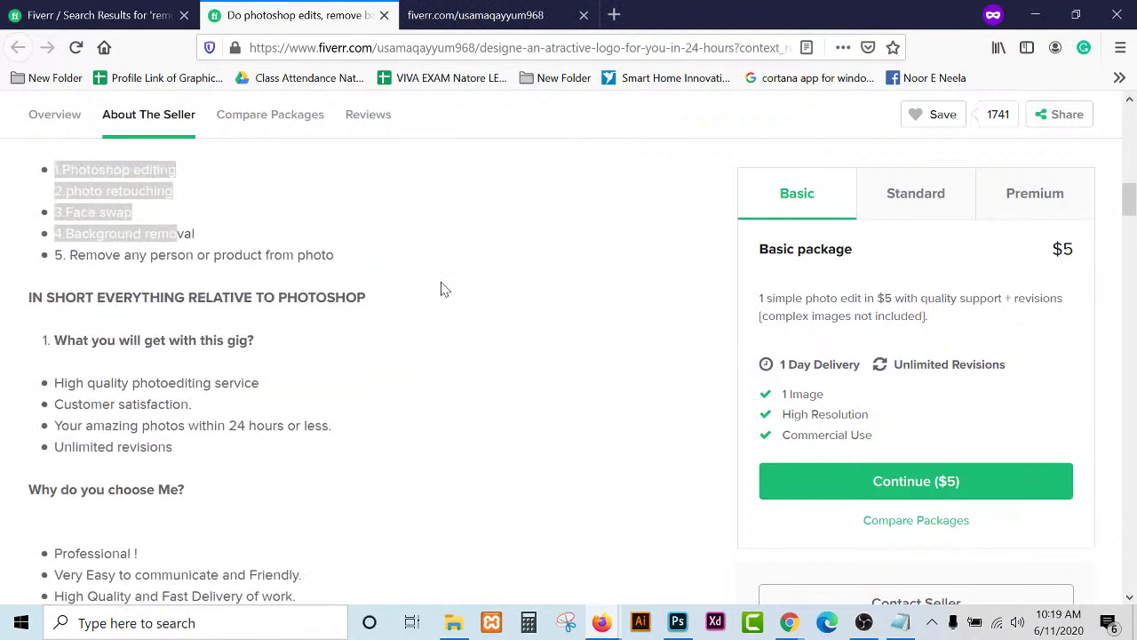
click(454, 7)
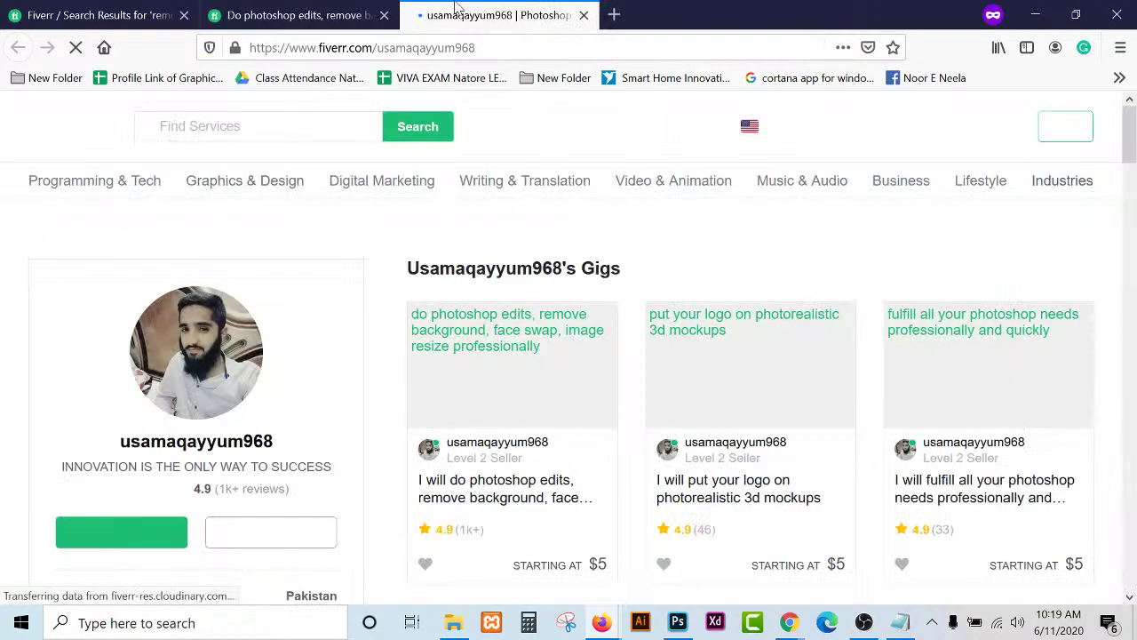
Open the seller's "I will fulfill all your photoshop needs" gig in a new tab and look over the seller's other gigs.
right_click(755, 498)
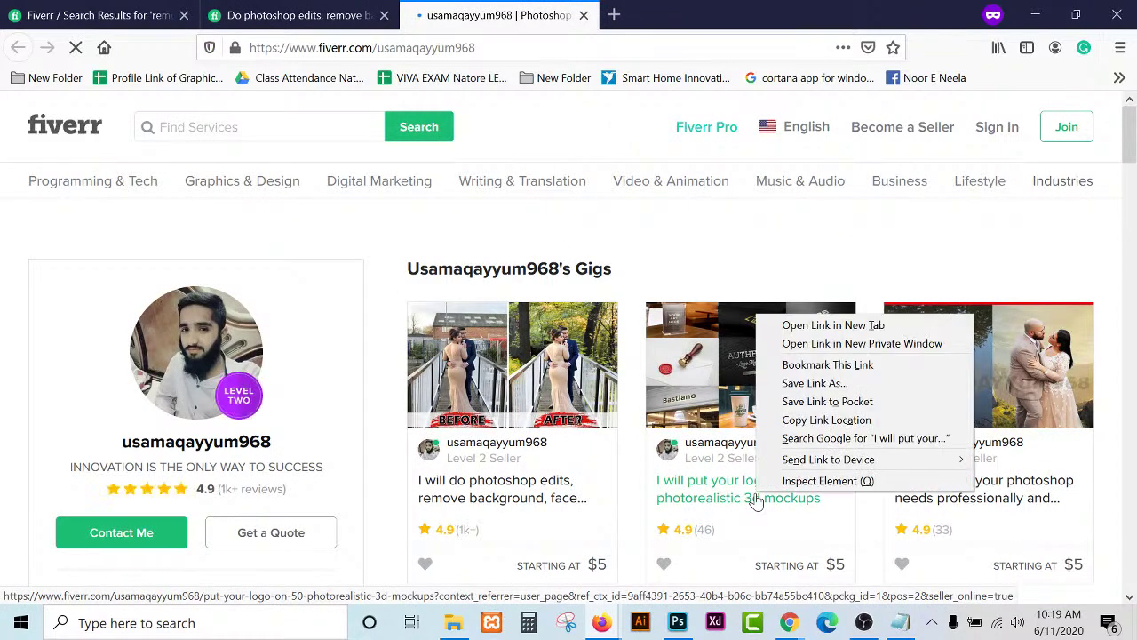
click(866, 245)
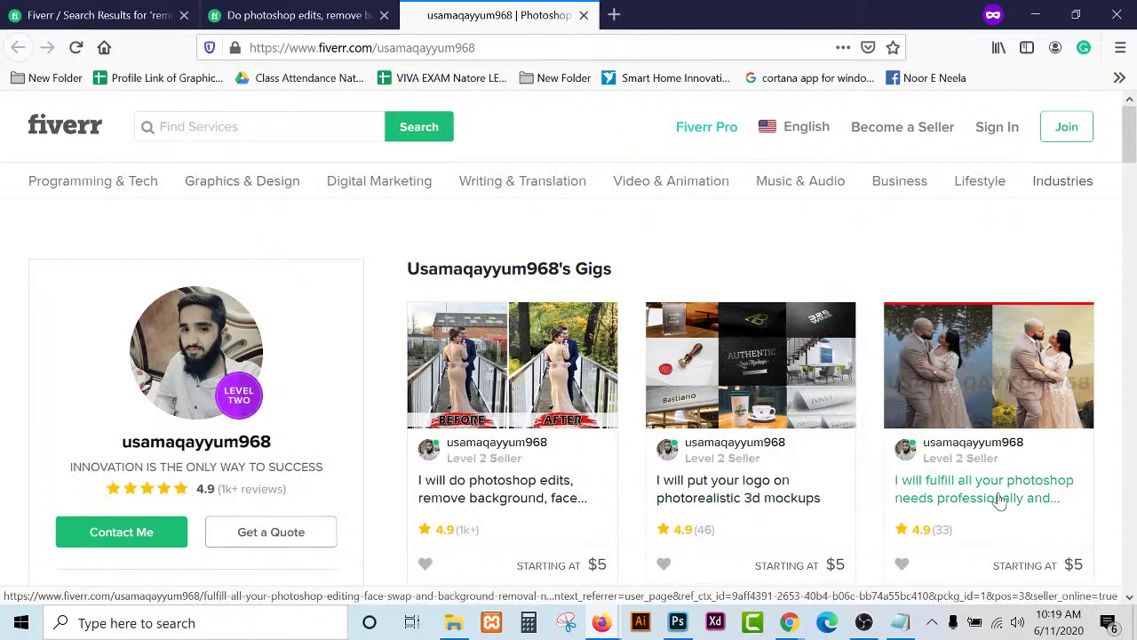
right_click(1001, 499)
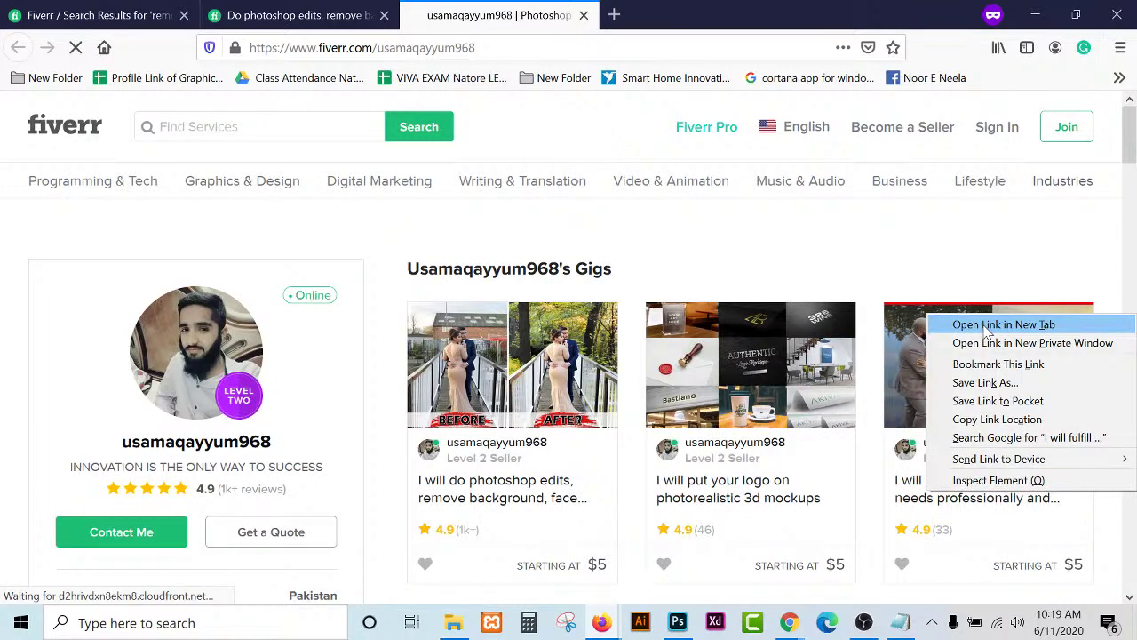
click(985, 329)
scroll(904, 384, down, 4)
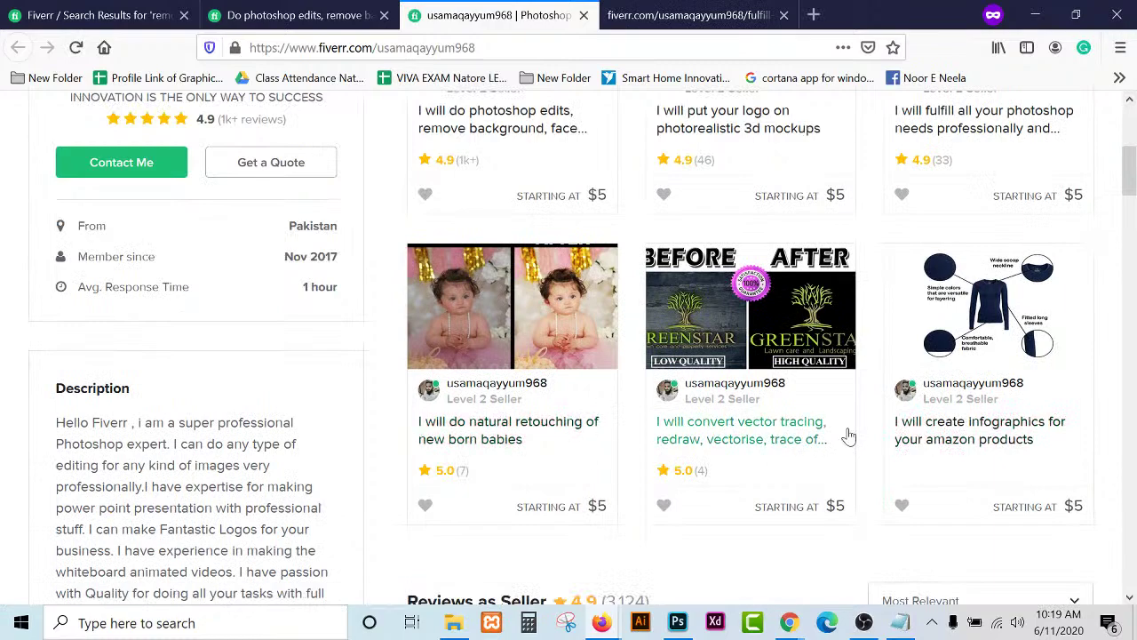
scroll(964, 435, up, 4)
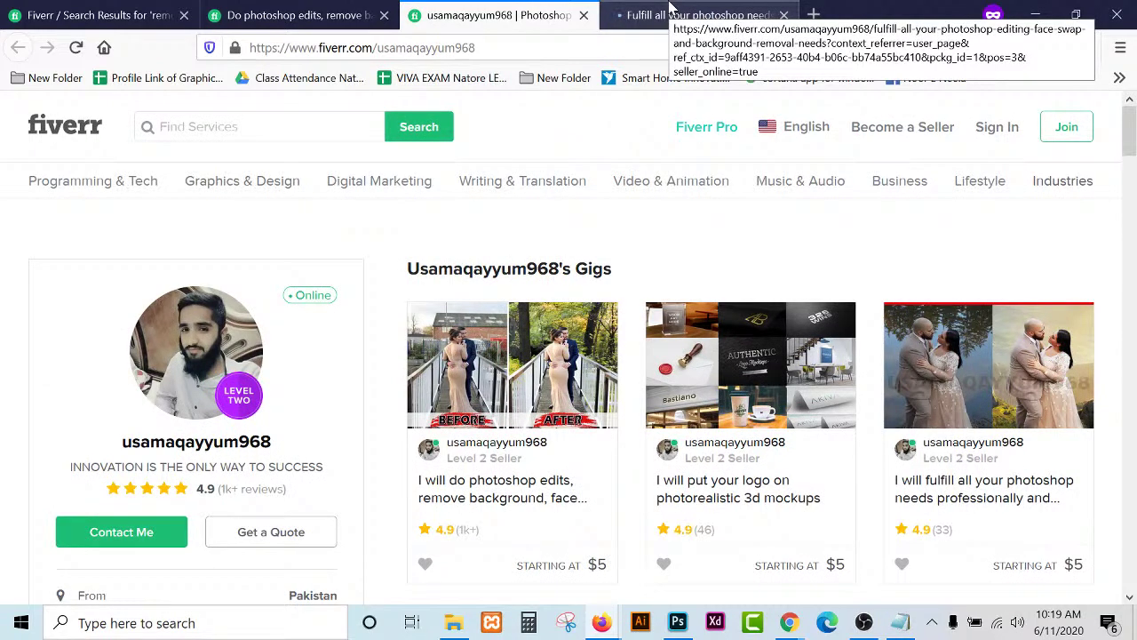
Switch to the "Fulfill all your photoshop needs" gig and examine its introduction and list of Photoshop services.
click(670, 9)
scroll(604, 287, down, 8)
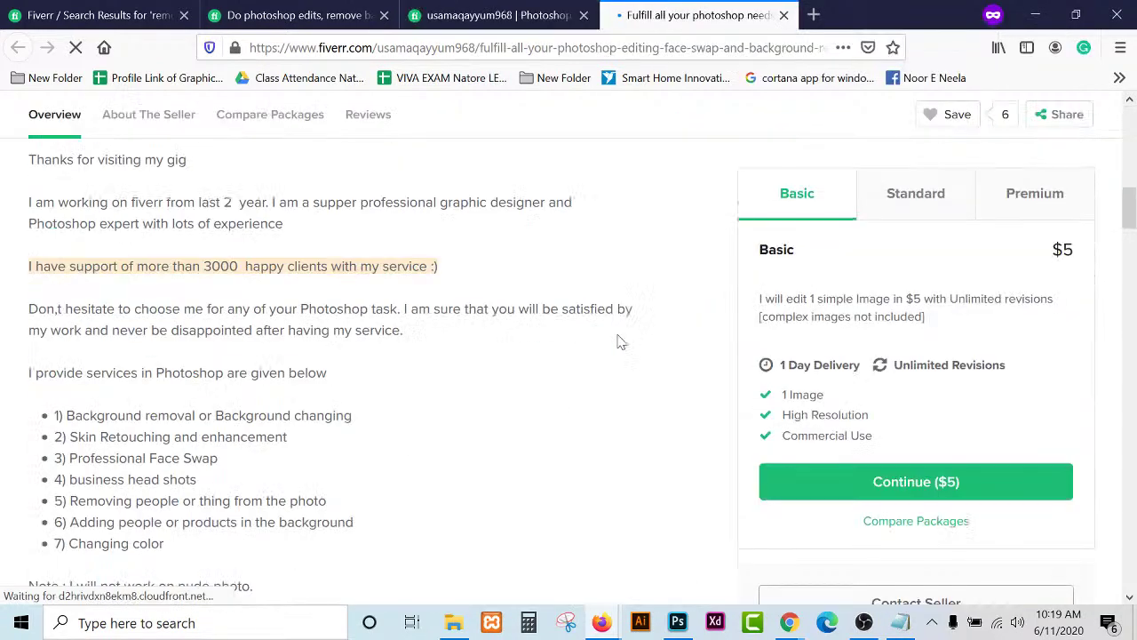
scroll(621, 342, down, 1)
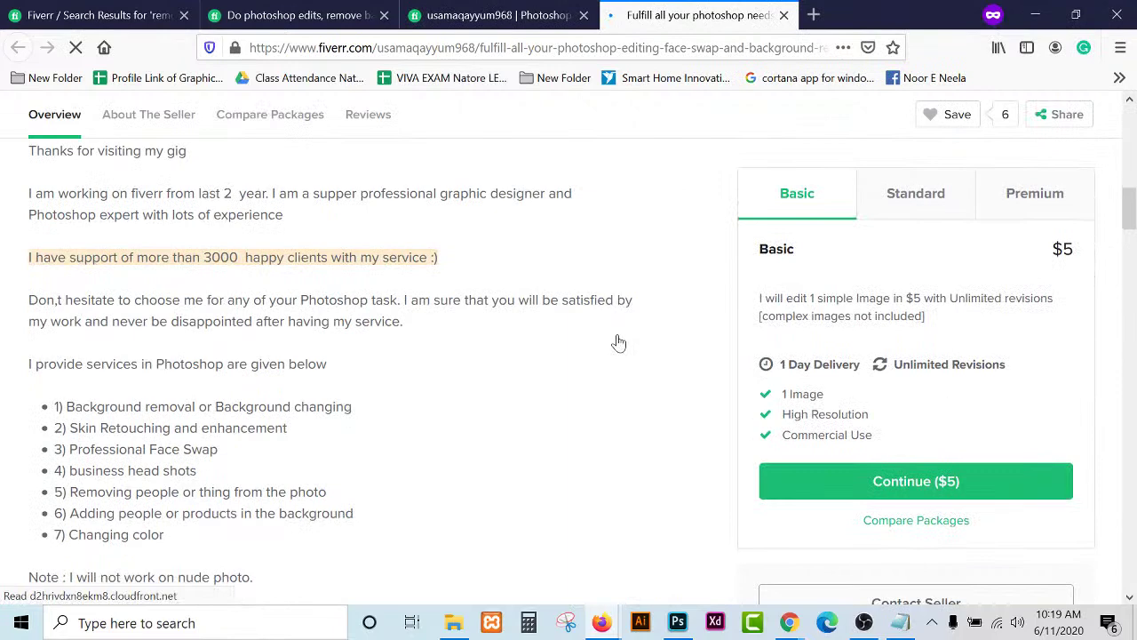
scroll(619, 342, up, 1)
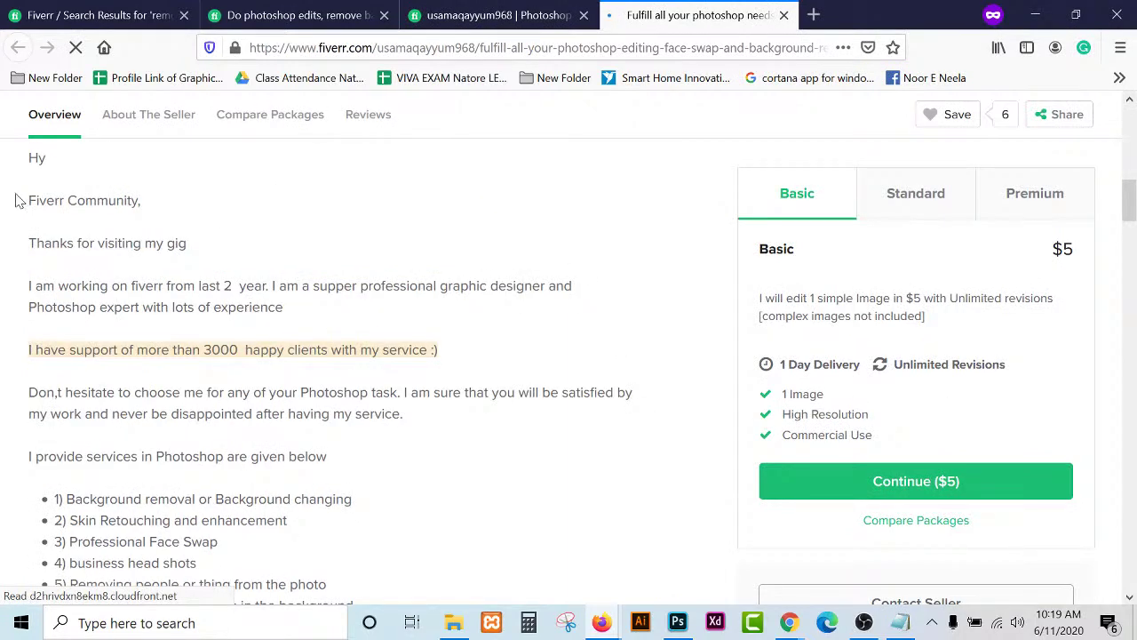
Compare the About This Gig description of the Photoshop edits gig with that of the "Fulfill all your photoshop needs" gig.
click(211, 10)
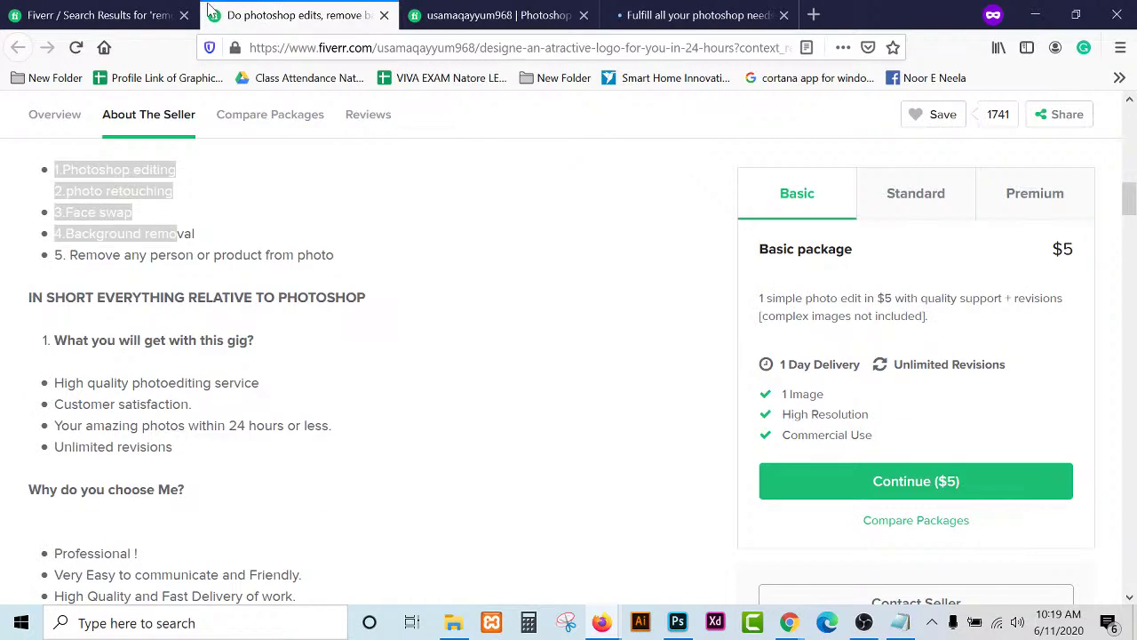
scroll(355, 355, up, 4)
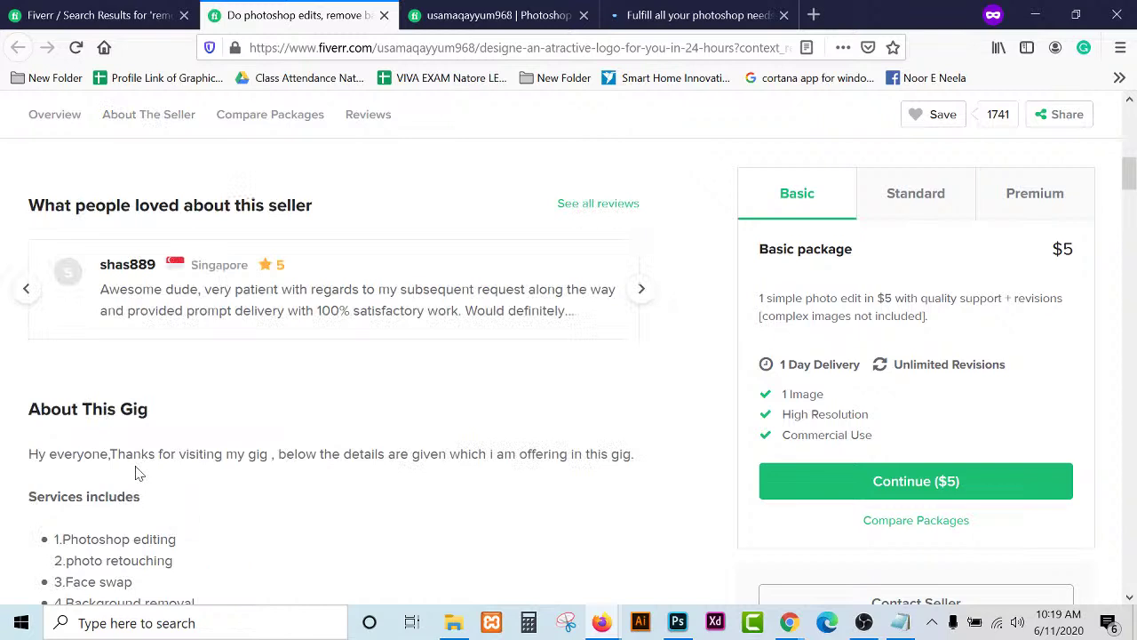
key(ctrl+Tab)
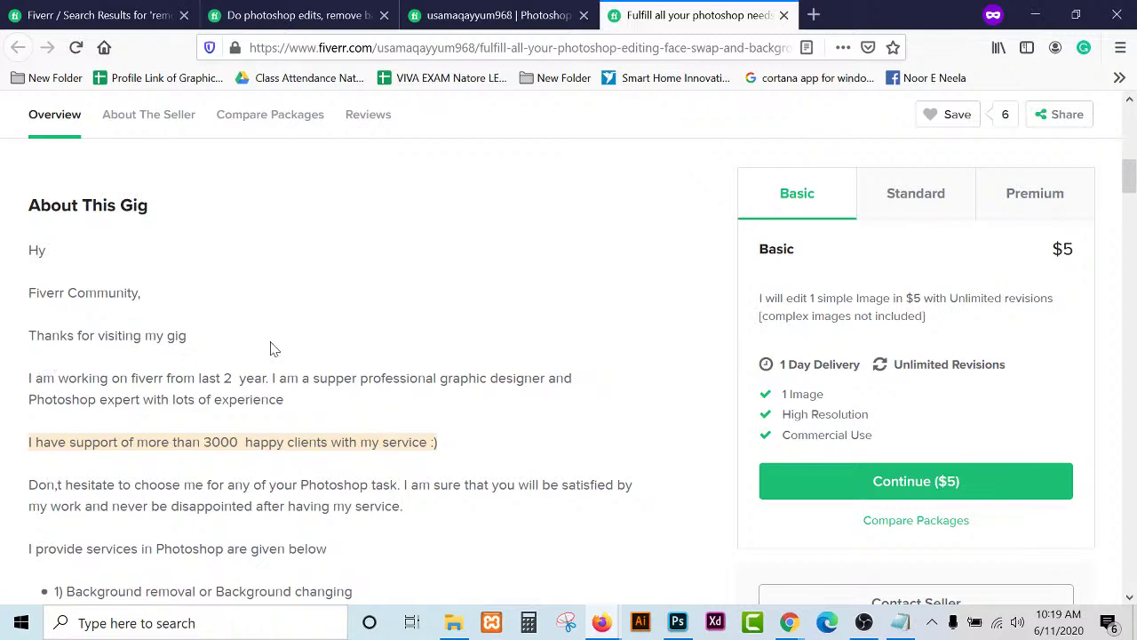
scroll(271, 348, down, 2)
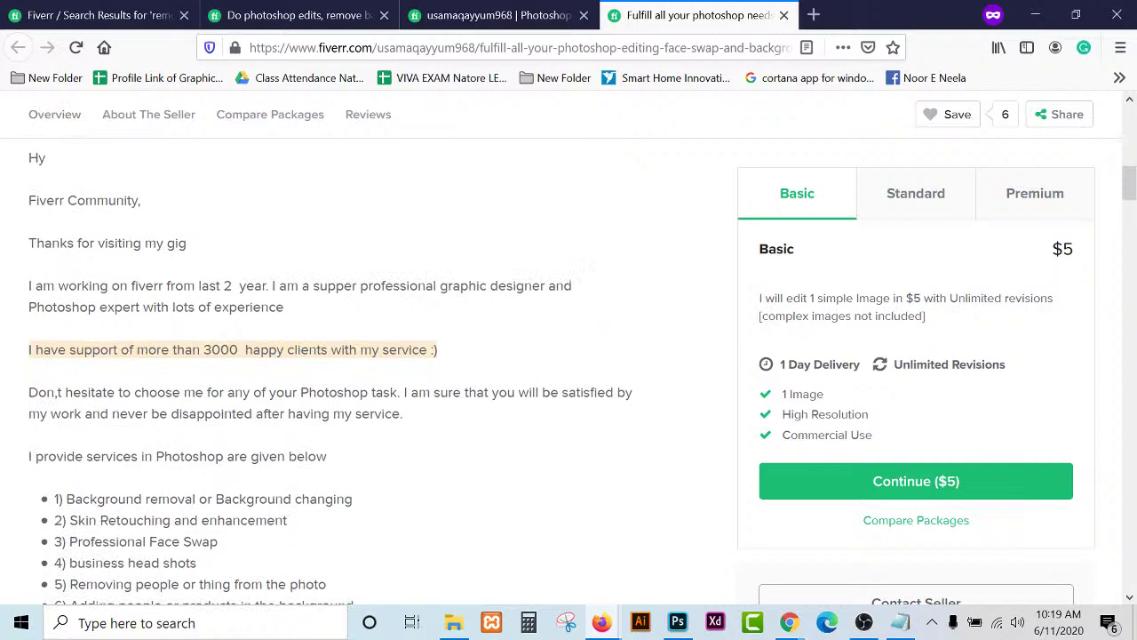
scroll(205, 358, up, 3)
scroll(42, 360, down, 6)
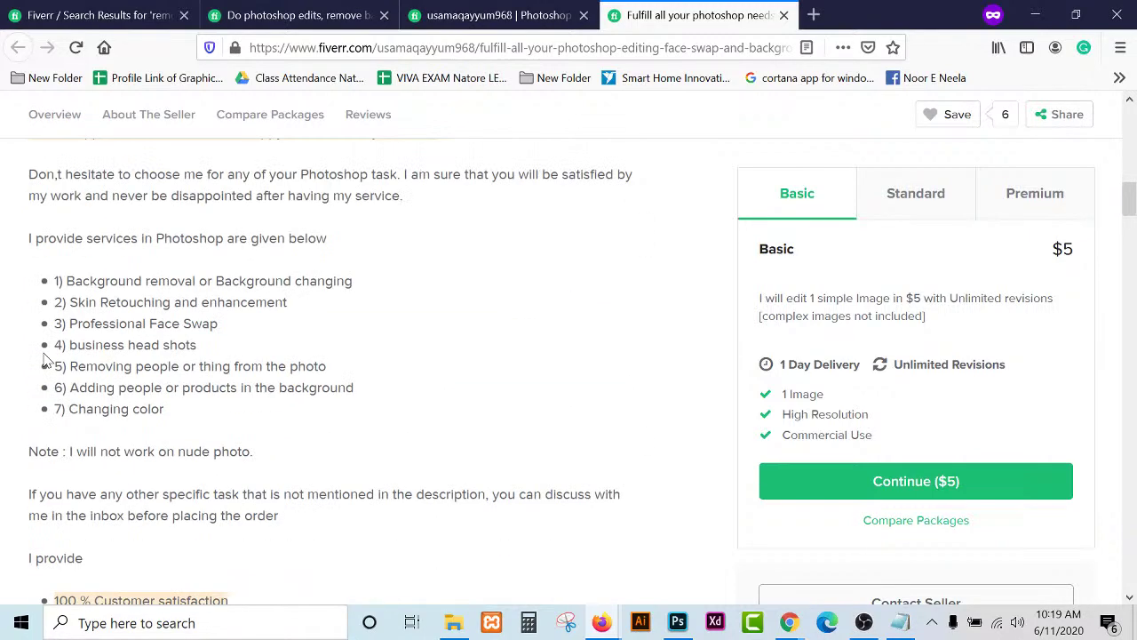
Highlight the description of the "Fulfill all your photoshop needs" gig while reading it, clear the selection and return to the gig's title.
scroll(43, 361, up, 5)
drag(23, 293, 348, 493)
scroll(347, 493, down, 2)
scroll(355, 500, down, 5)
shift+click(330, 515)
click(330, 516)
scroll(329, 515, up, 8)
scroll(329, 518, up, 3)
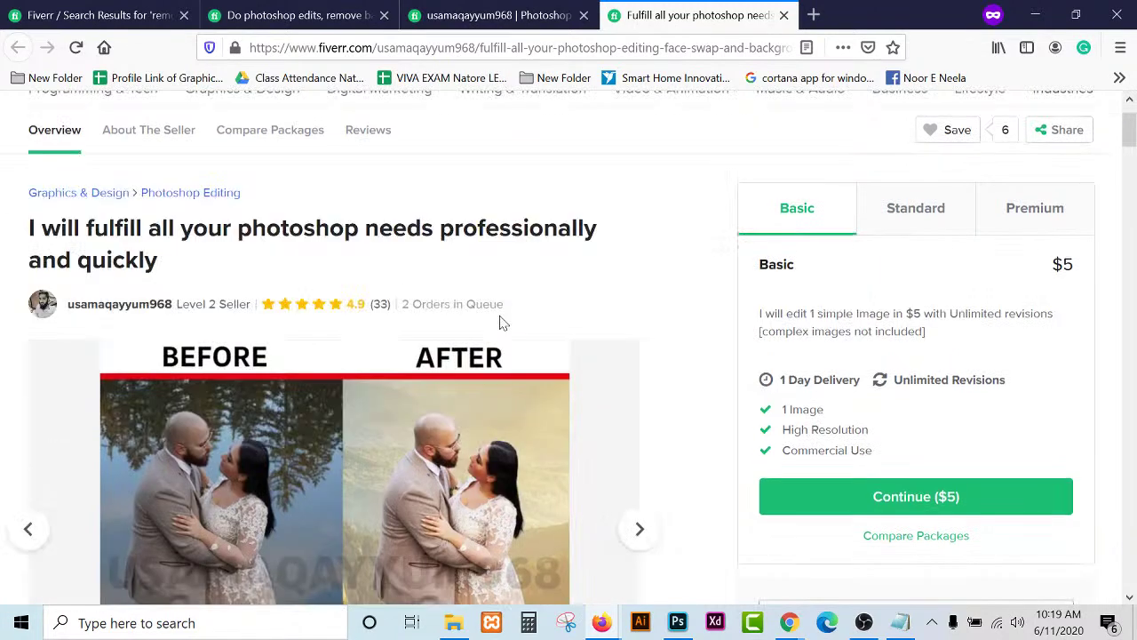
Browse forward and back through the gallery images of the "Fulfill all your photoshop needs" gig.
scroll(499, 322, down, 5)
click(636, 343)
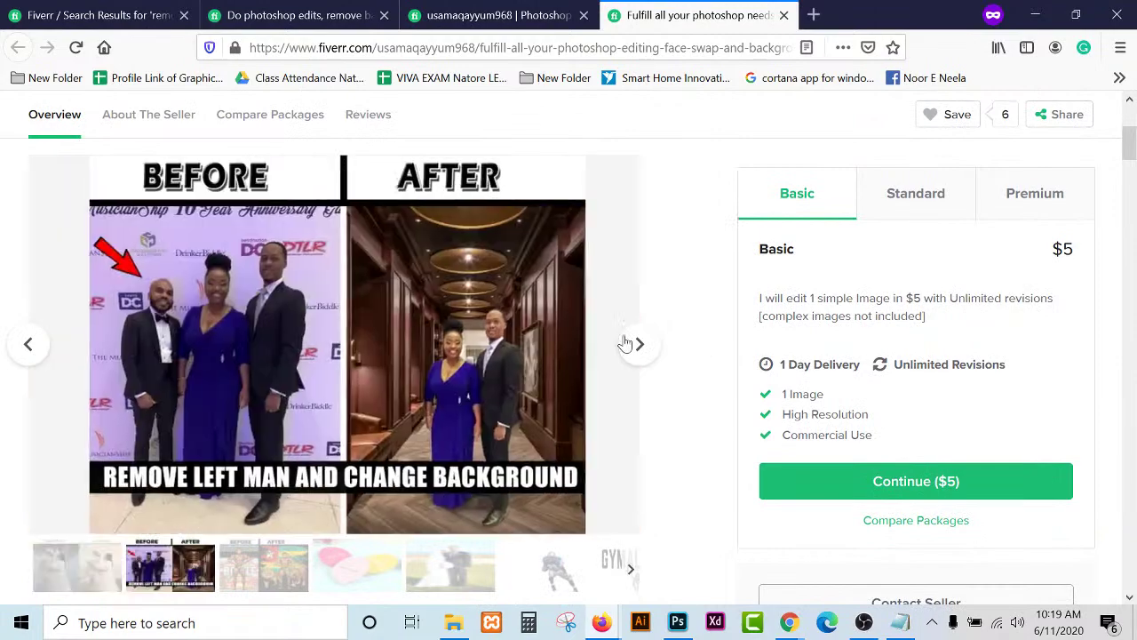
click(636, 344)
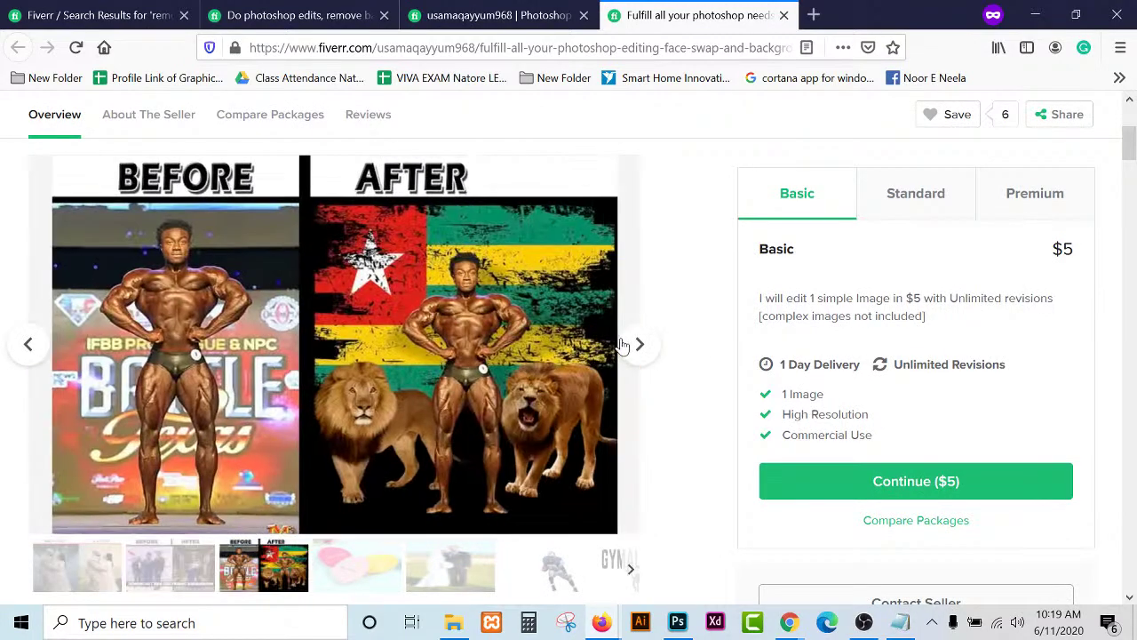
click(636, 344)
click(624, 345)
click(624, 345)
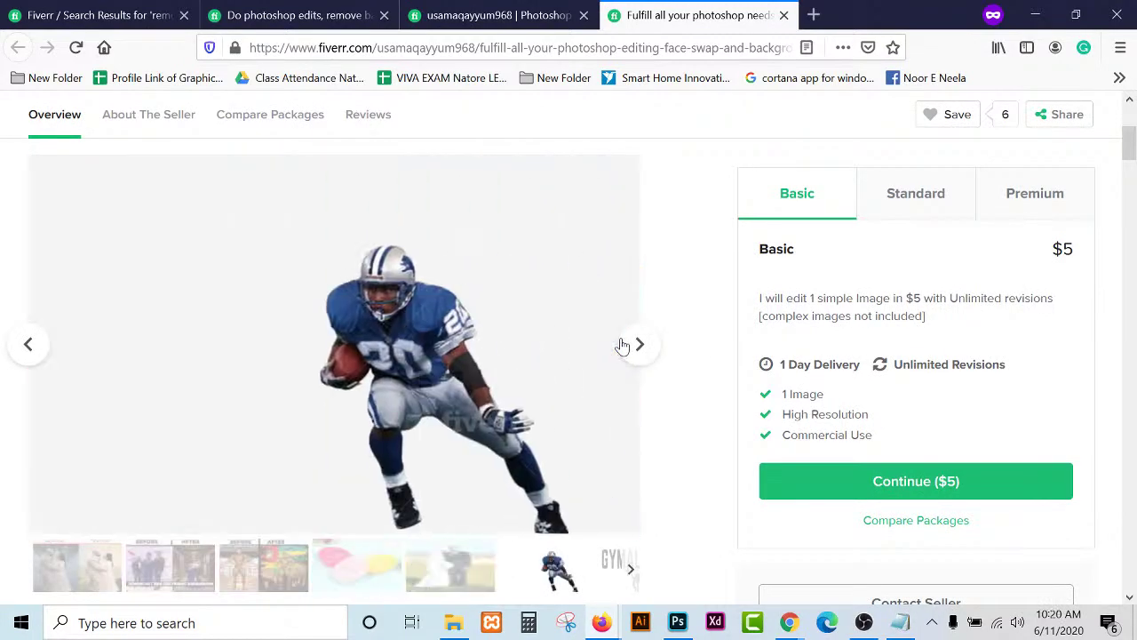
click(29, 345)
click(28, 346)
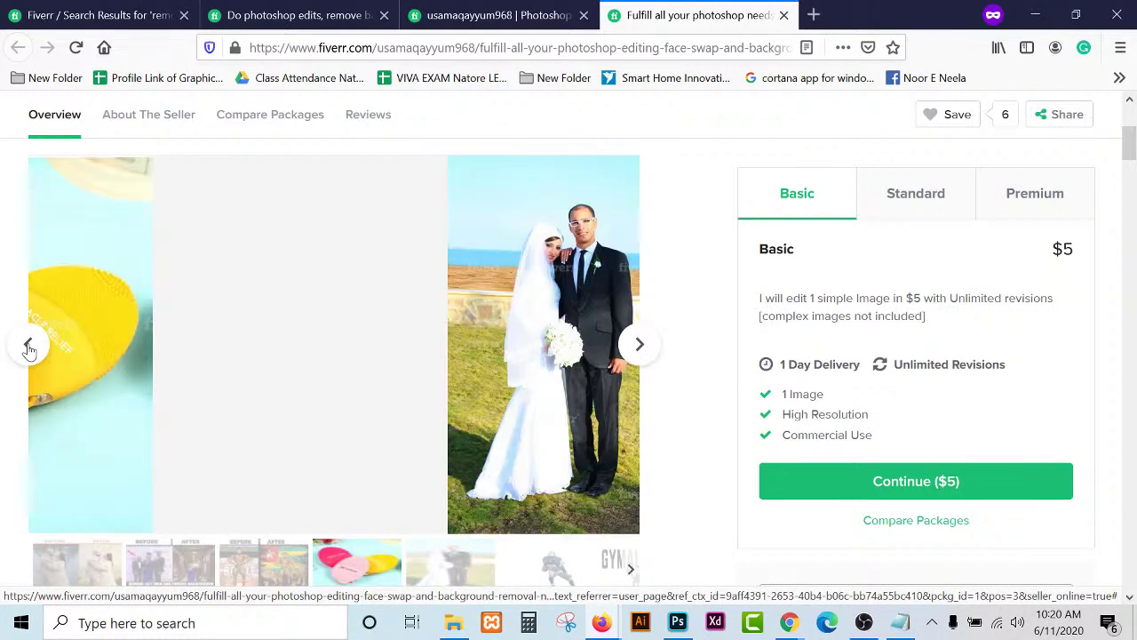
Browse through the full set of gallery images of the "Fulfill all your photoshop needs" gig, including the reviewed client deliveries.
click(28, 347)
click(640, 344)
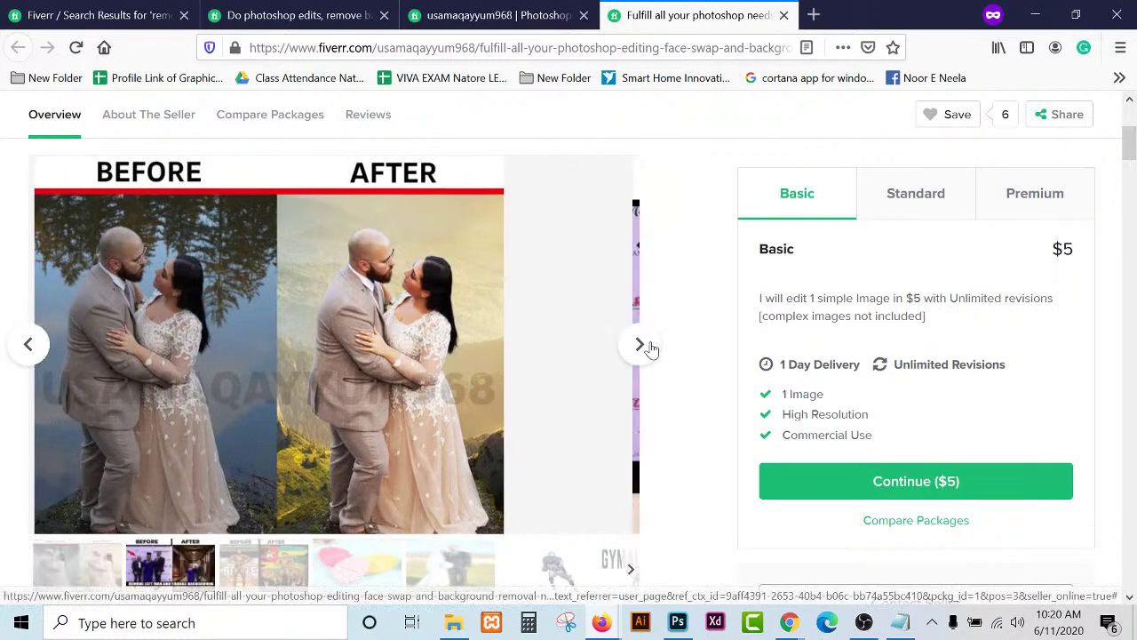
click(639, 345)
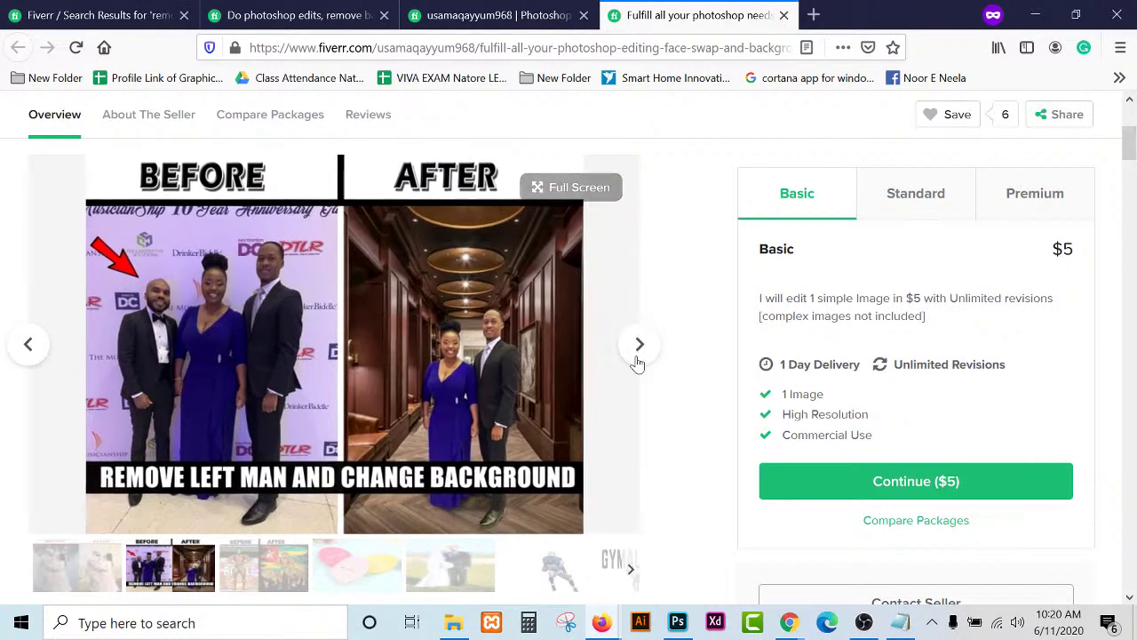
click(638, 354)
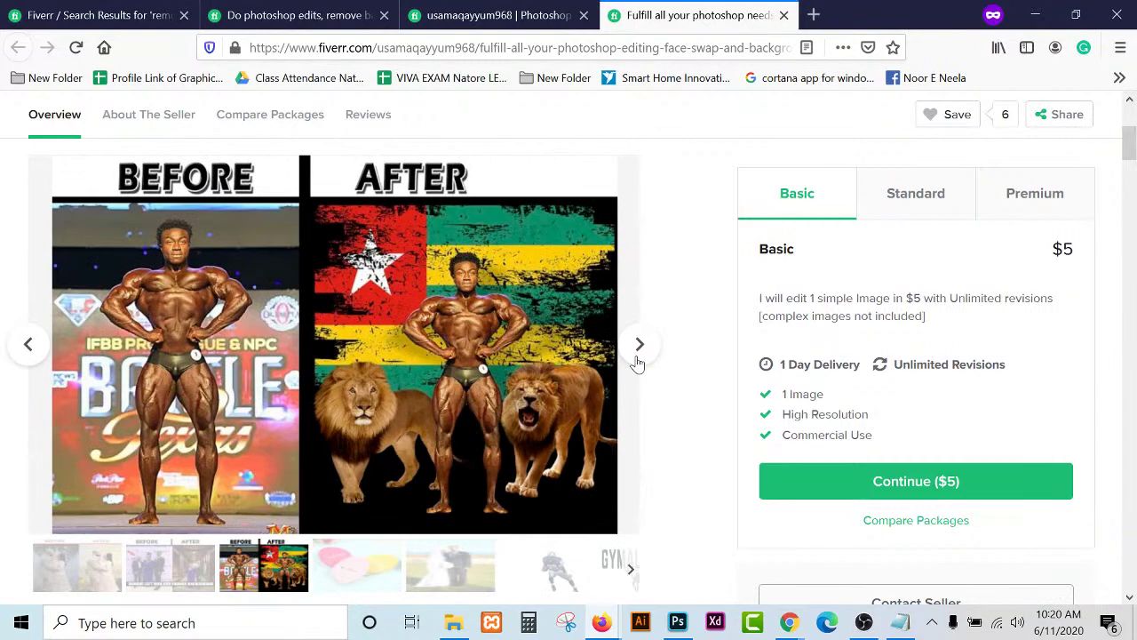
click(637, 360)
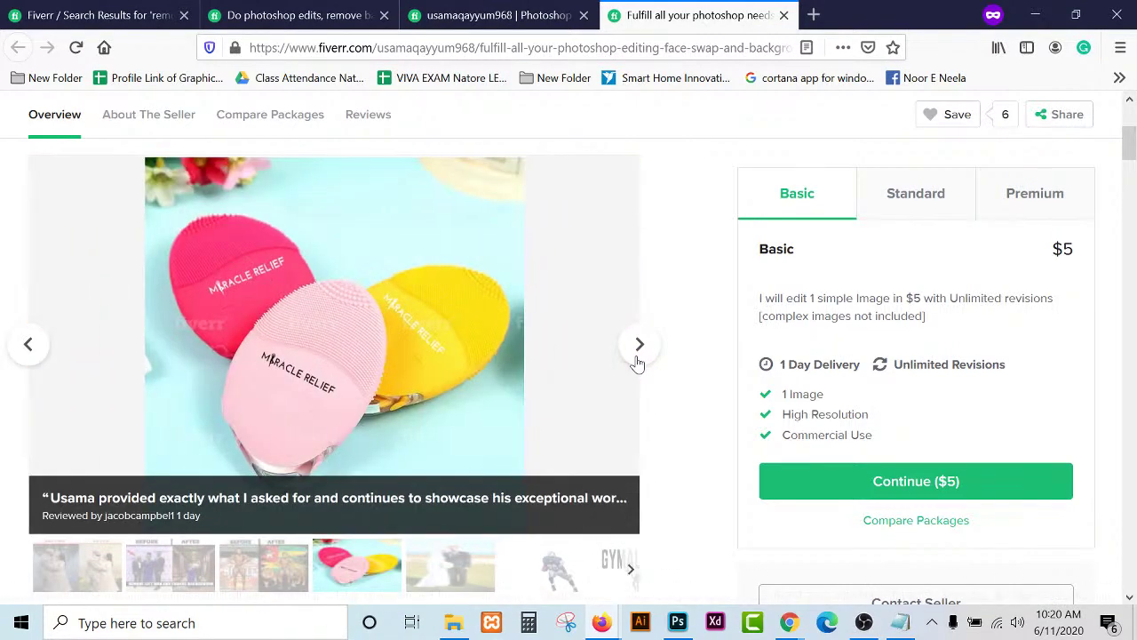
click(636, 361)
click(637, 361)
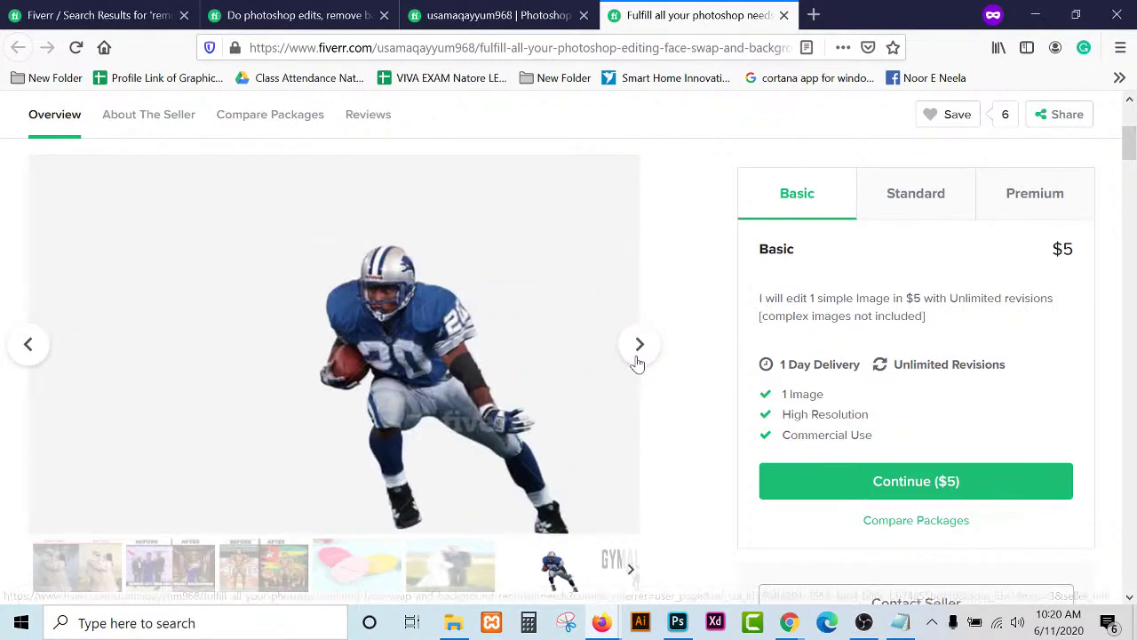
click(637, 361)
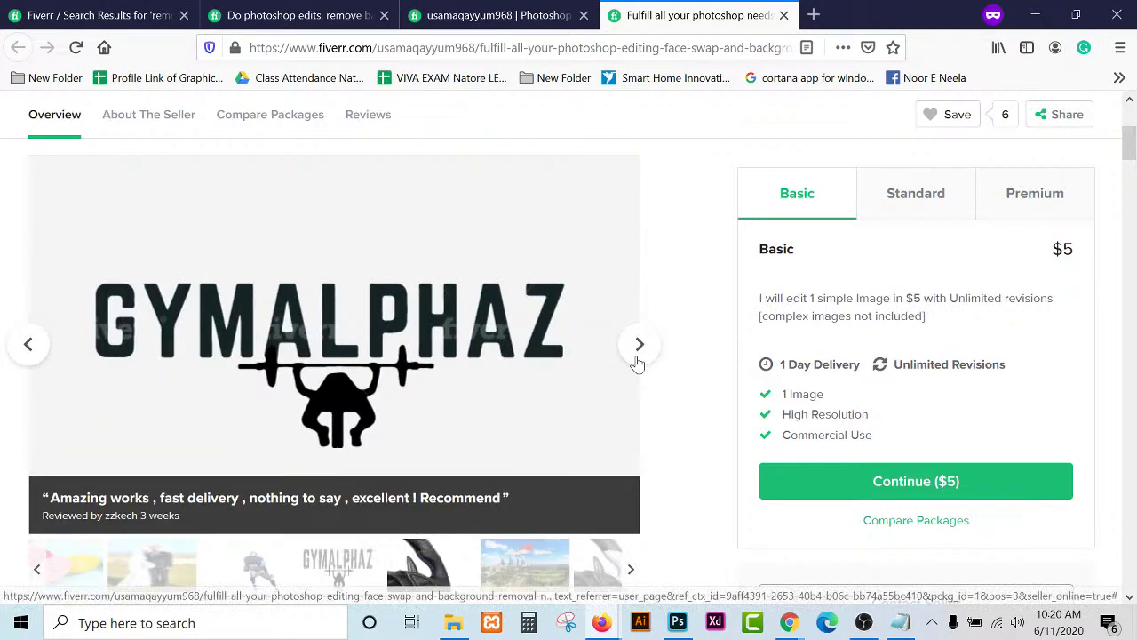
click(637, 360)
click(637, 360)
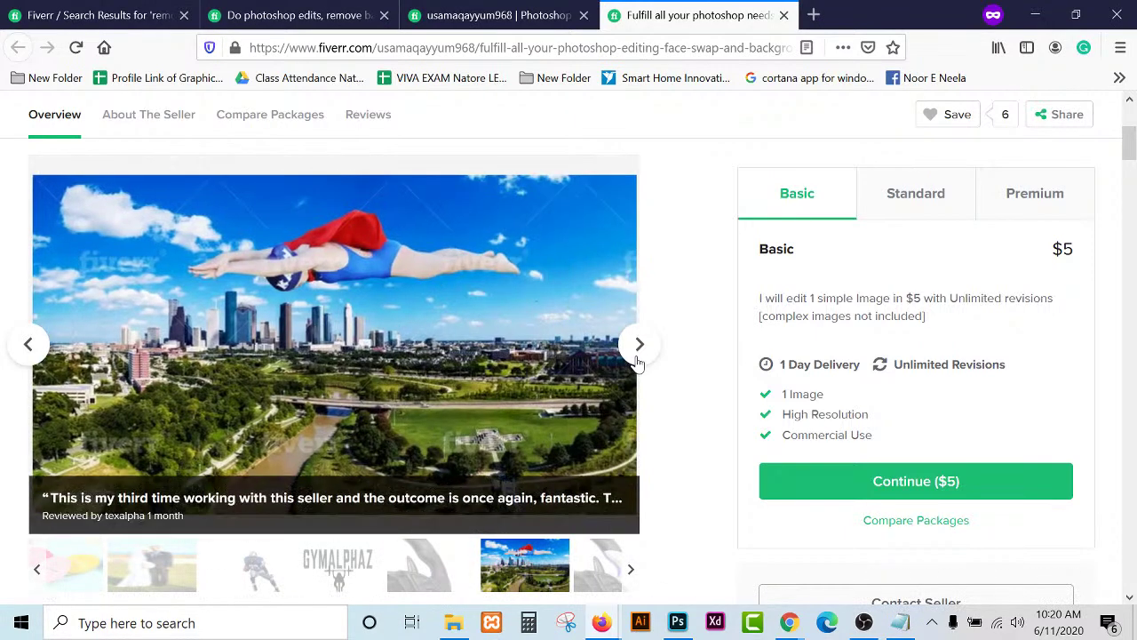
click(637, 361)
click(637, 361)
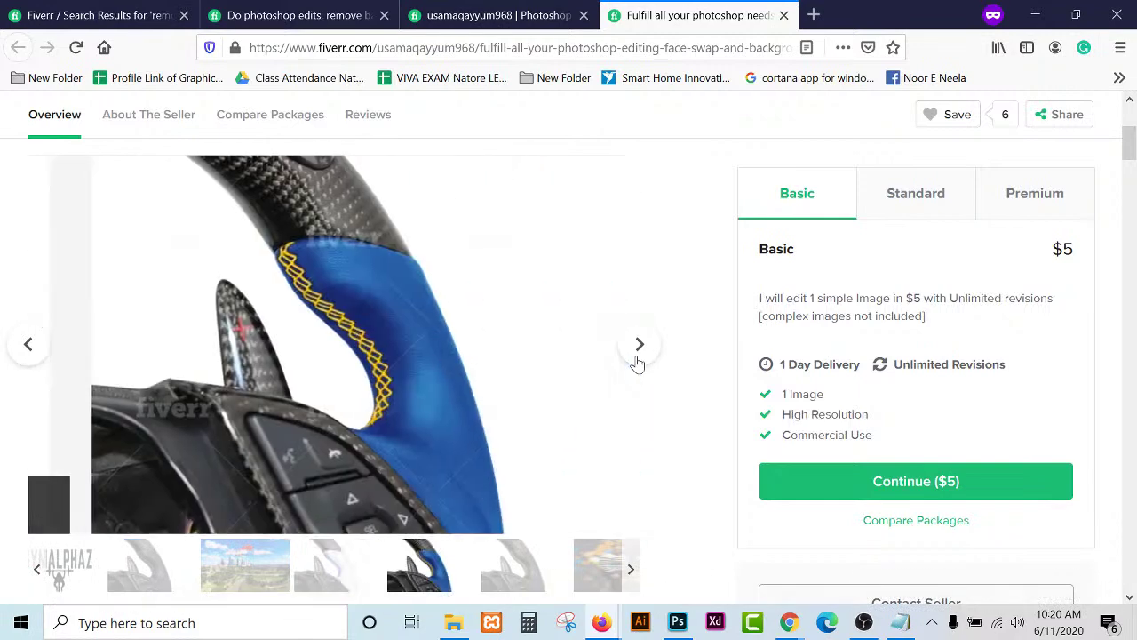
click(637, 361)
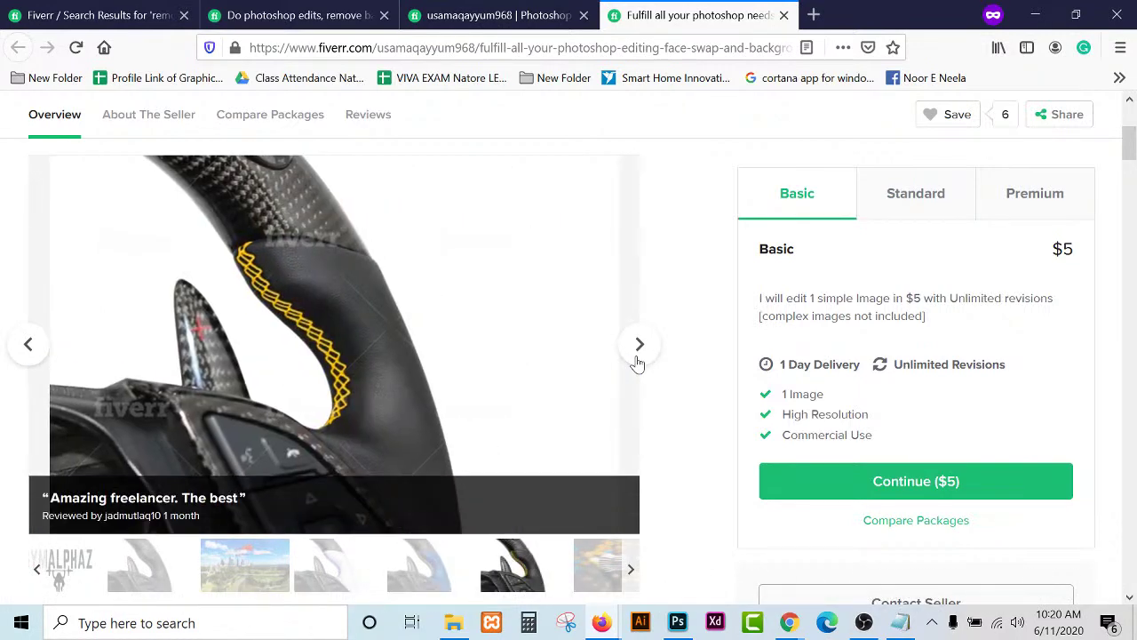
click(637, 361)
click(637, 360)
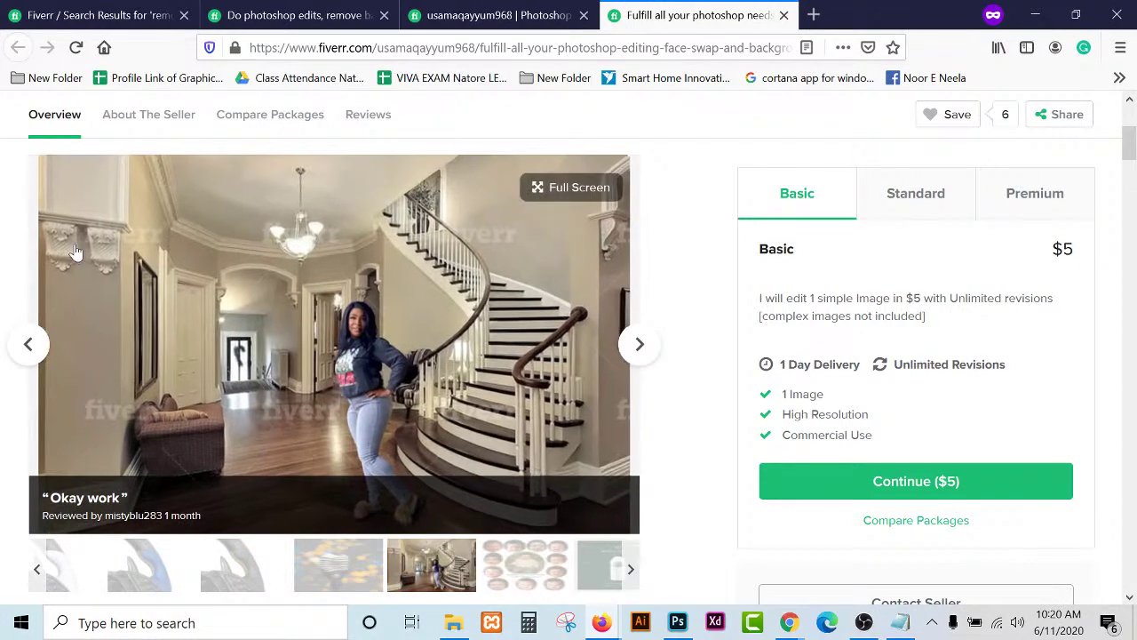
click(628, 345)
click(629, 345)
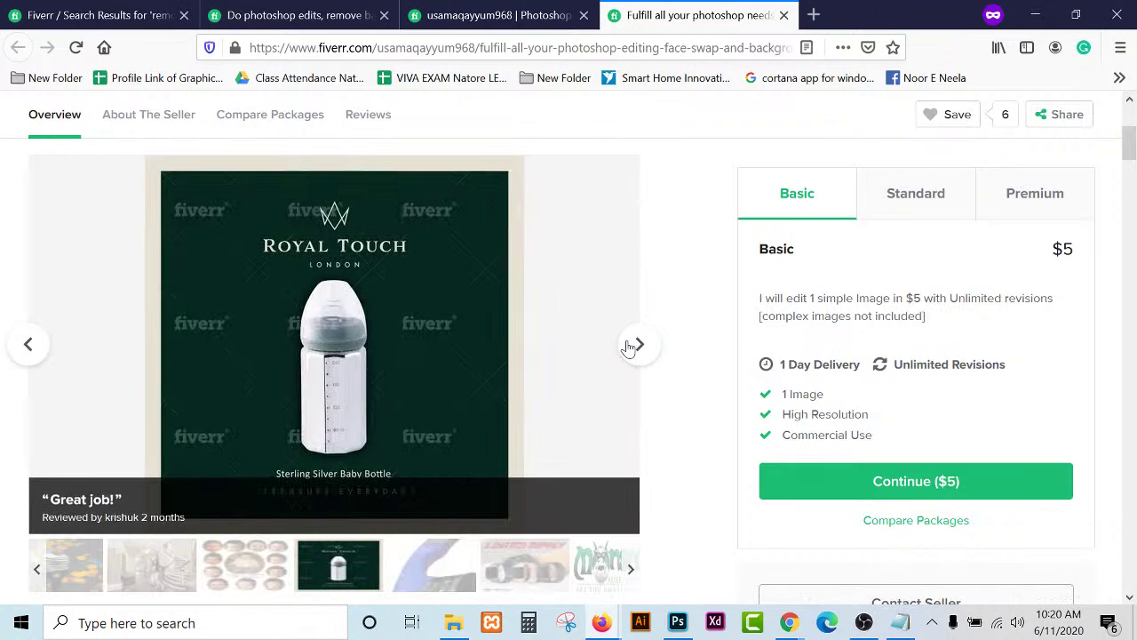
click(628, 345)
click(628, 345)
click(628, 344)
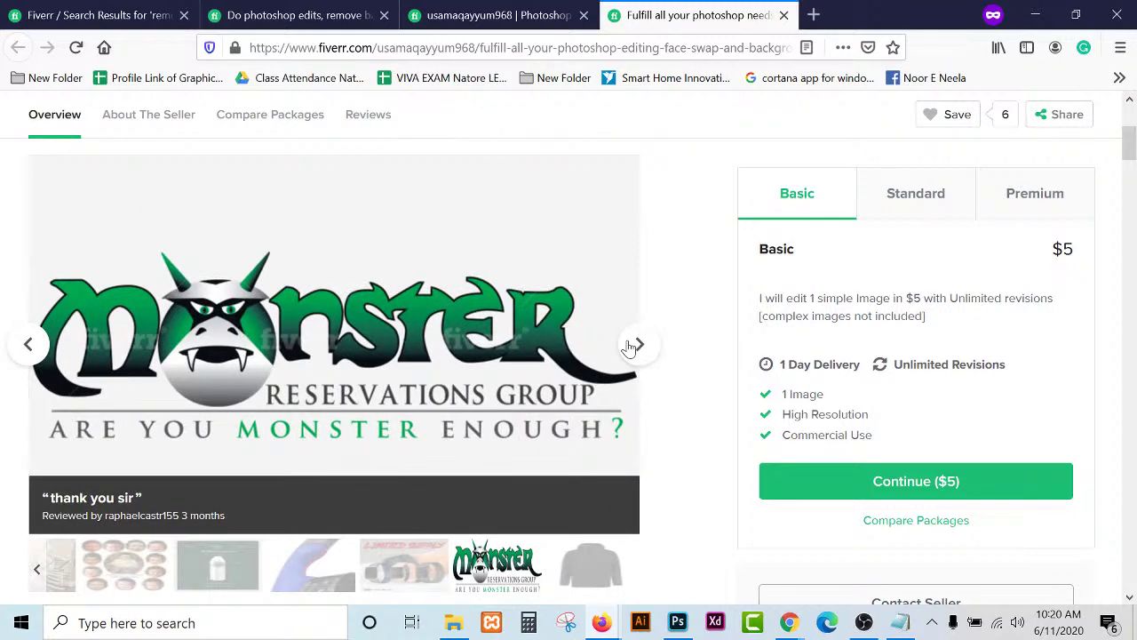
click(628, 347)
click(628, 347)
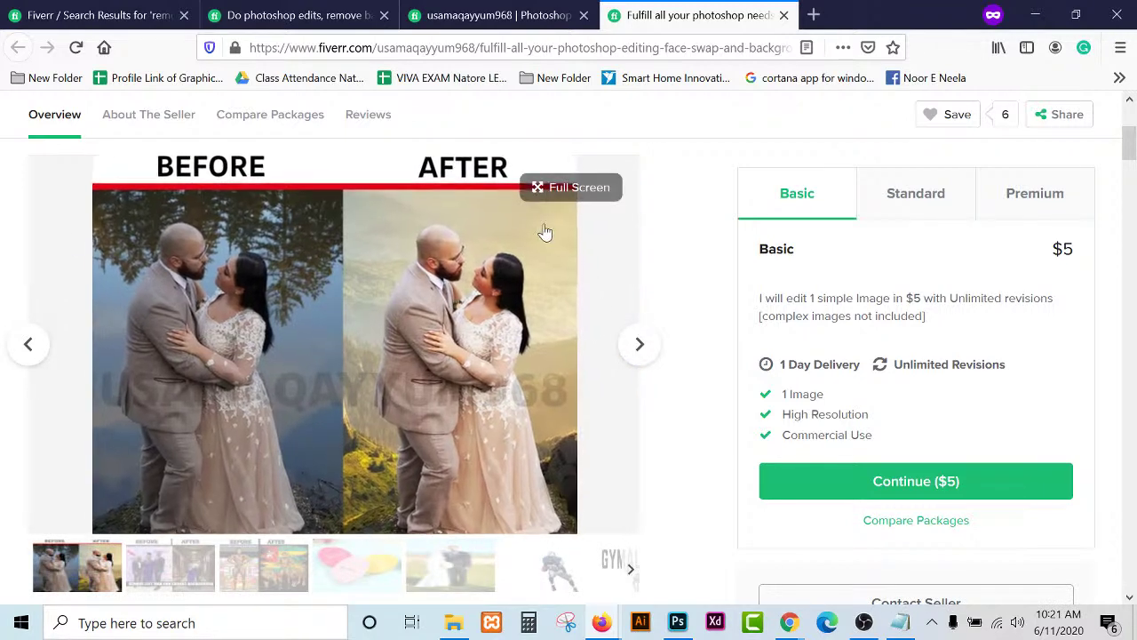
Review the opening before-and-after samples again and read the gig's description down to its list of Photoshop services.
click(639, 370)
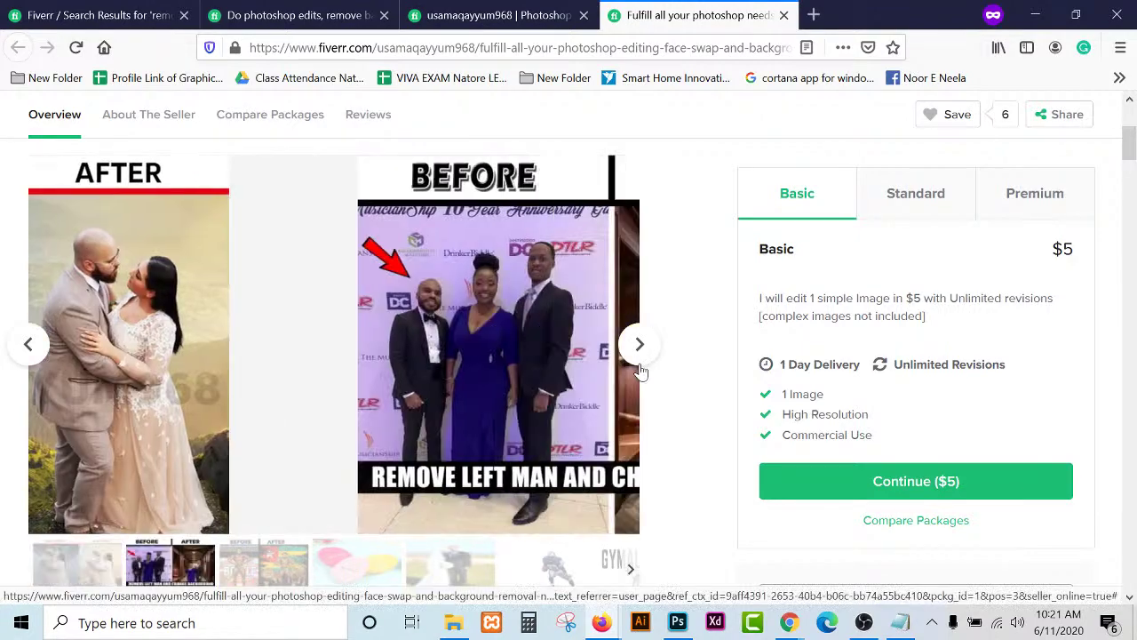
click(639, 370)
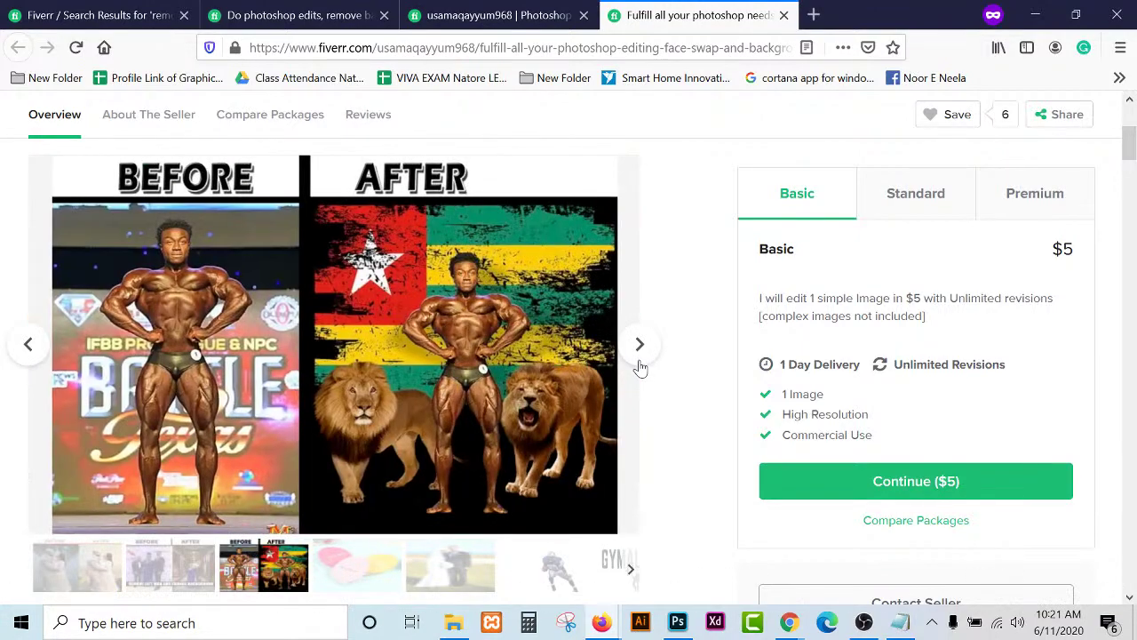
click(639, 368)
scroll(641, 367, down, 4)
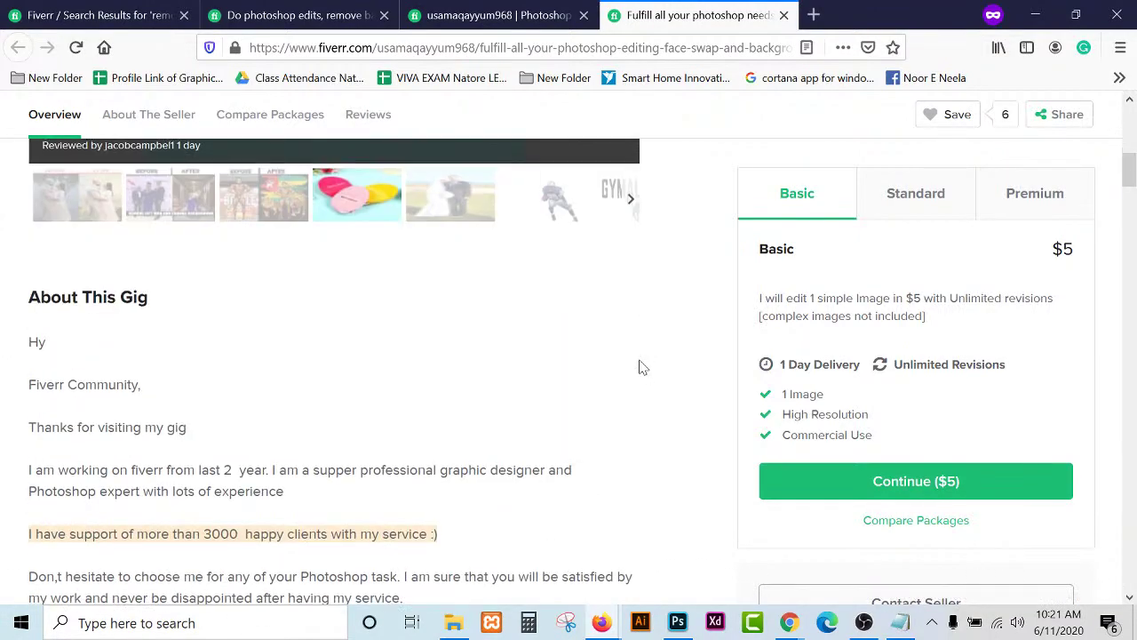
scroll(643, 367, down, 5)
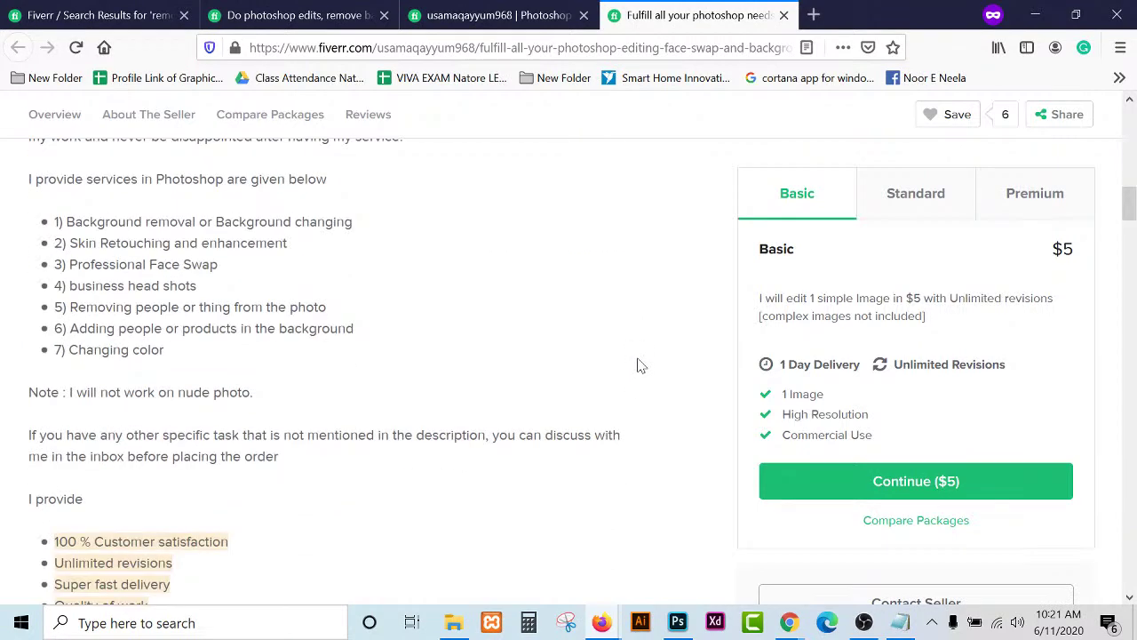
Check the seller's profile page with all gigs and return to the gallery of the "Fulfill all your photoshop needs" gig.
click(474, 11)
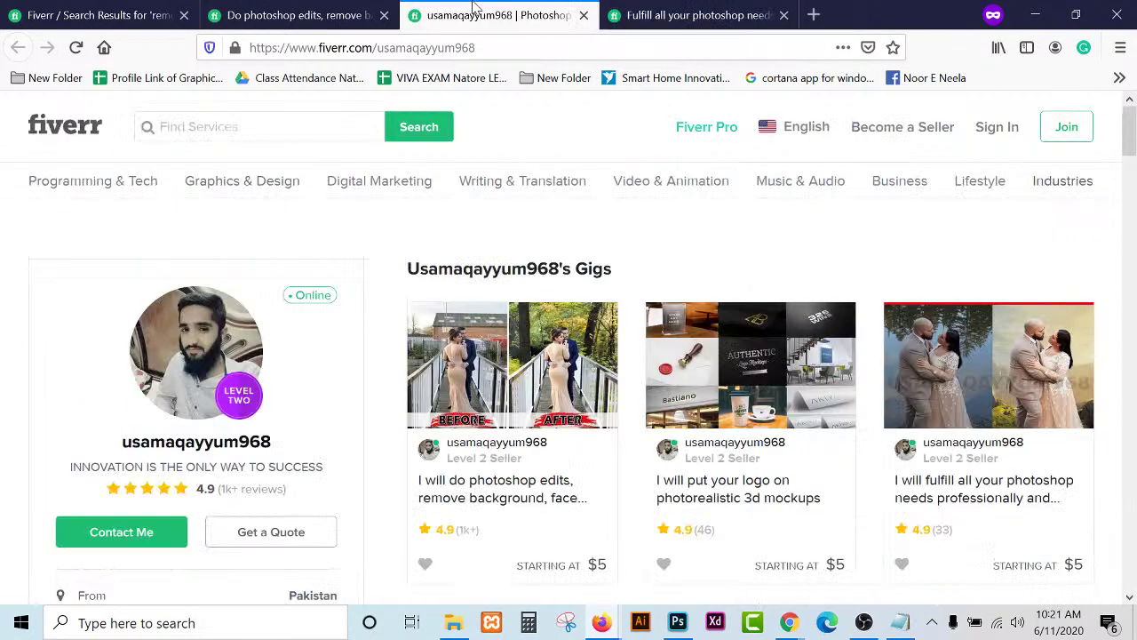
click(675, 12)
scroll(444, 380, up, 9)
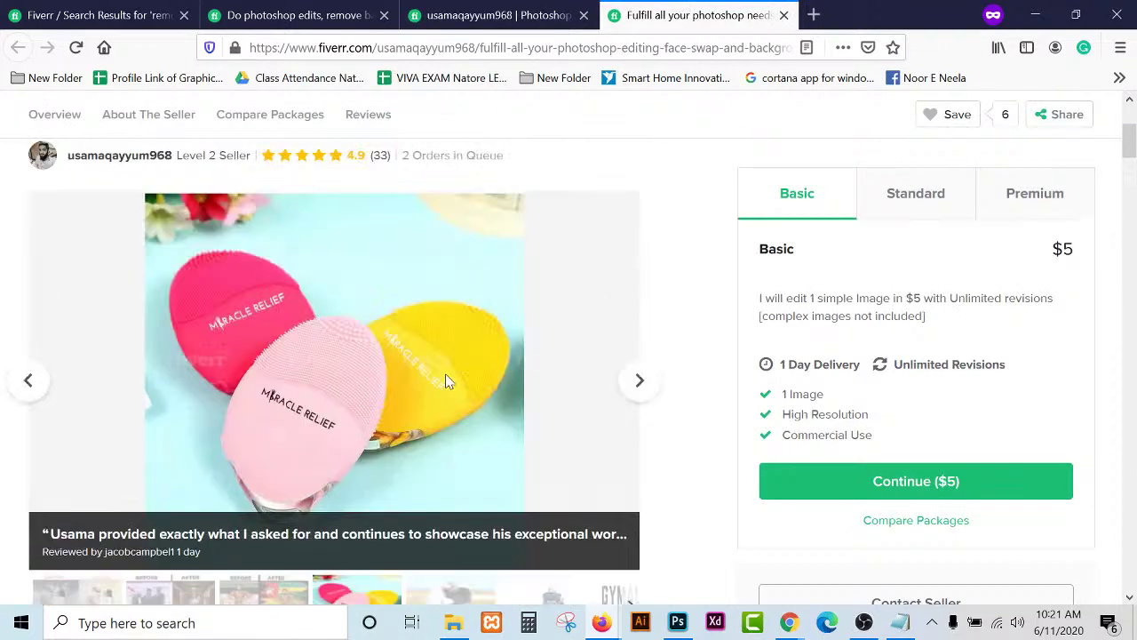
scroll(448, 381, up, 2)
click(27, 436)
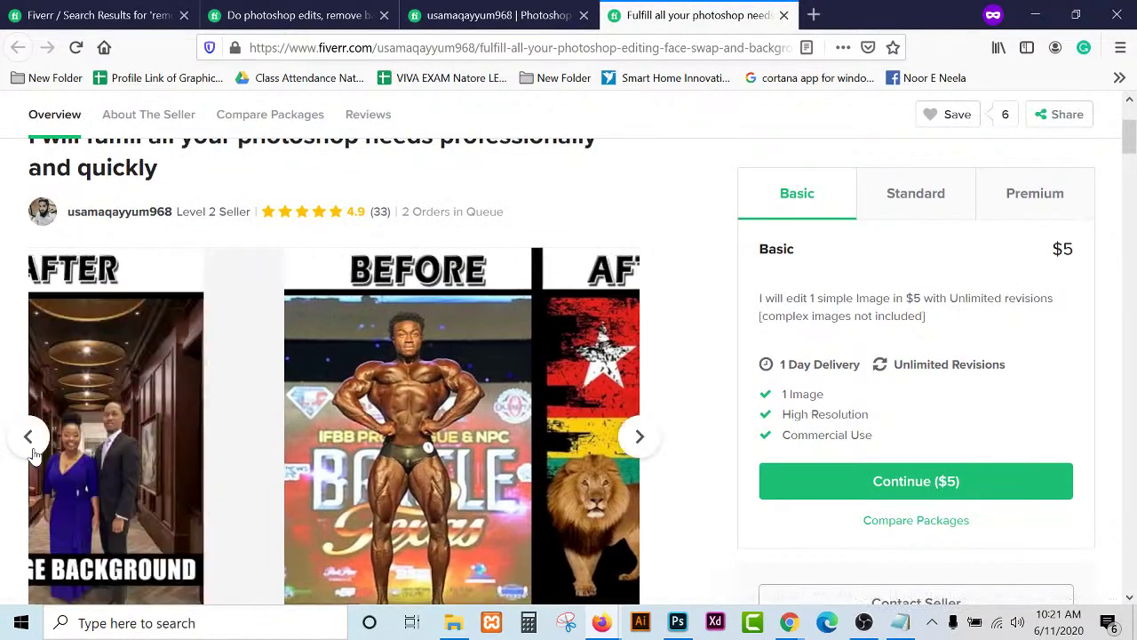
Minimize the Firefox, Photoshop and OBS windows and switch to the Google Meet call.
click(1036, 14)
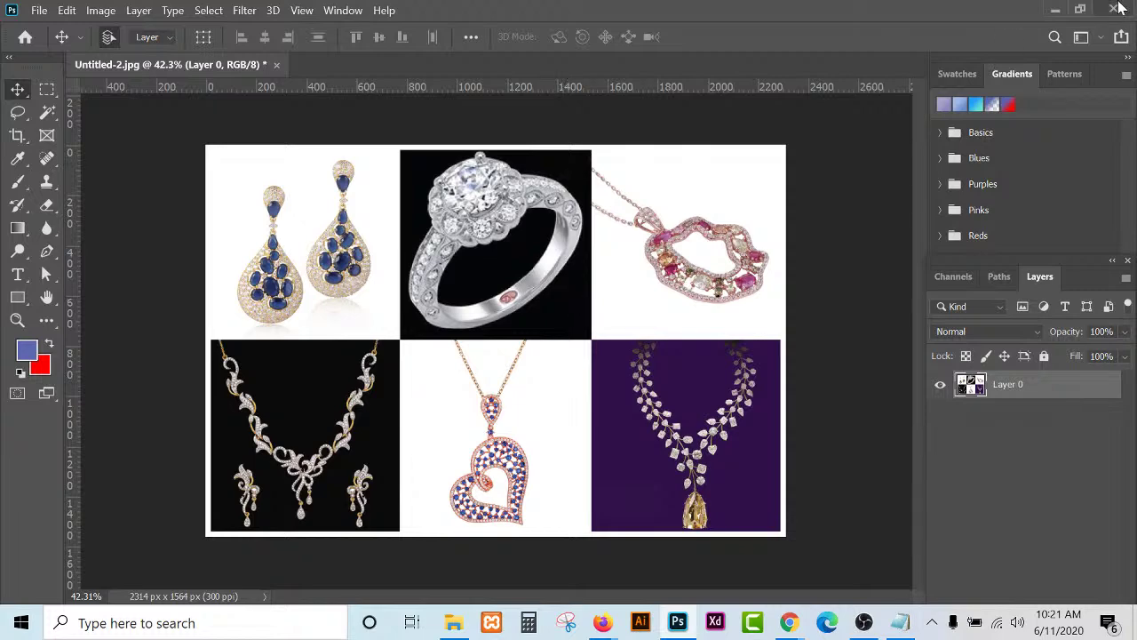
click(1054, 10)
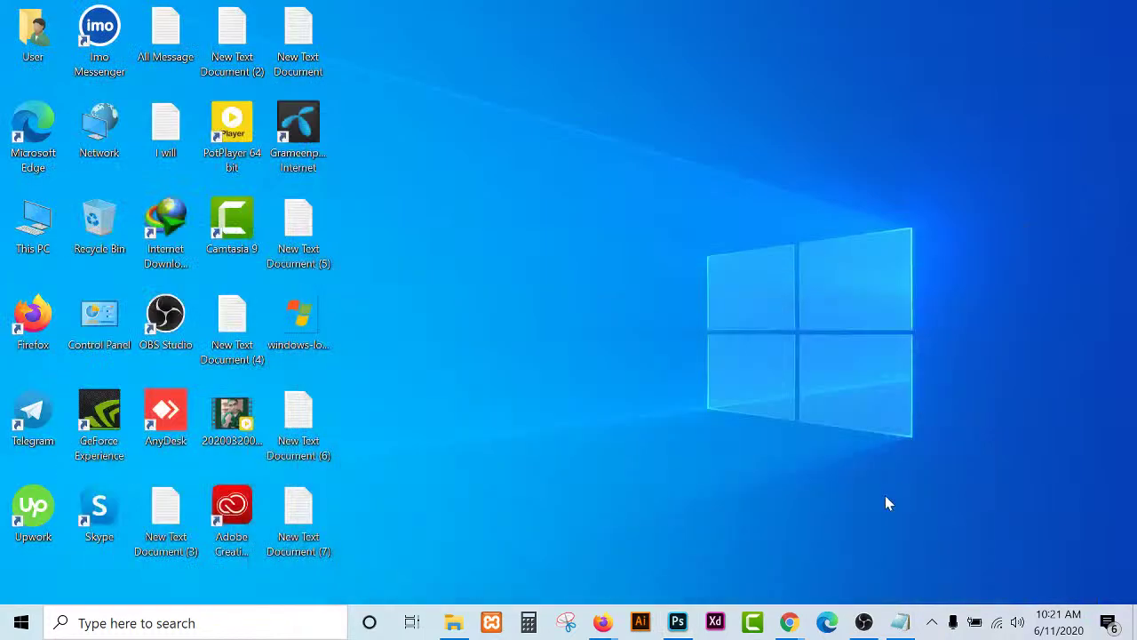
click(863, 622)
click(786, 95)
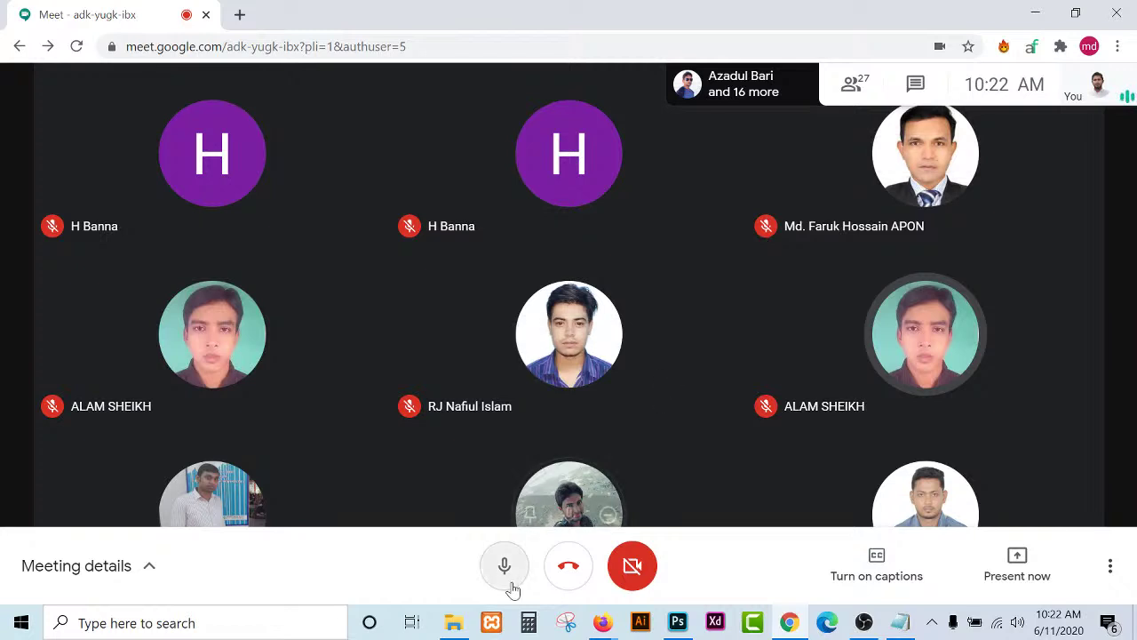
Mute the microphone in the call and turn it back on.
click(505, 565)
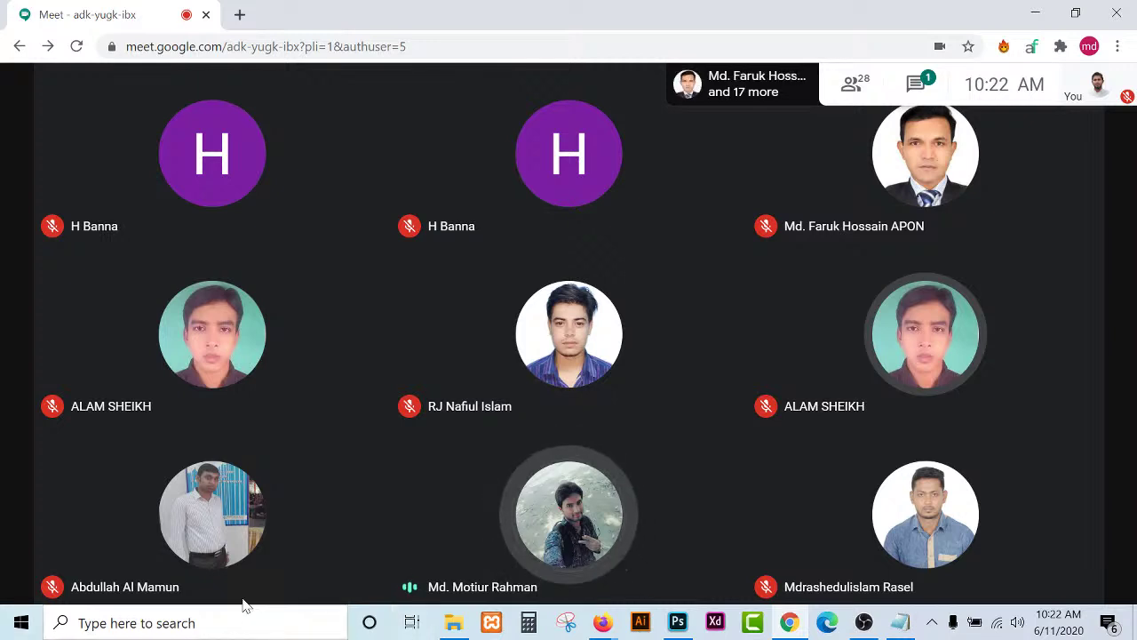
mouse_move(332, 533)
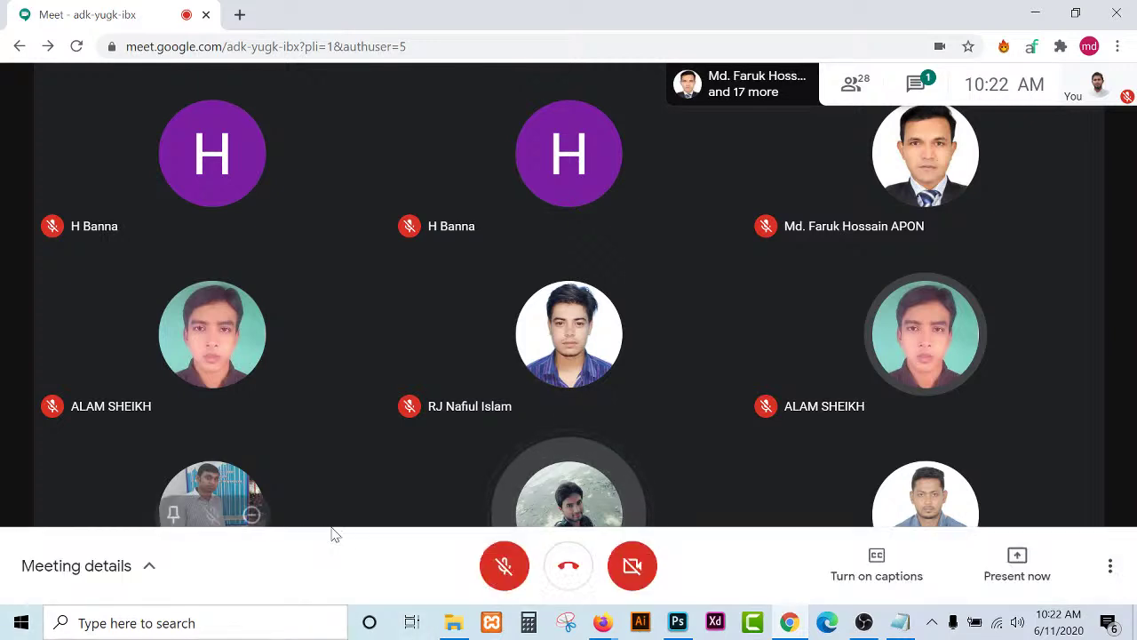
click(502, 569)
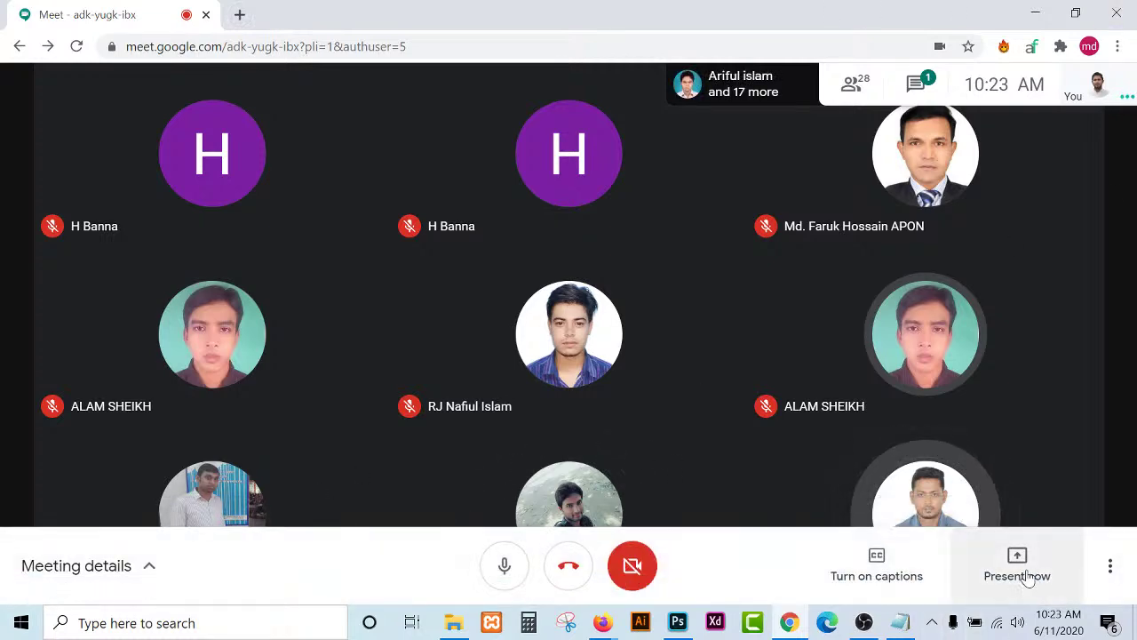
Check the live stream in OBS, return to the call and cancel the request to mute a participant.
click(863, 621)
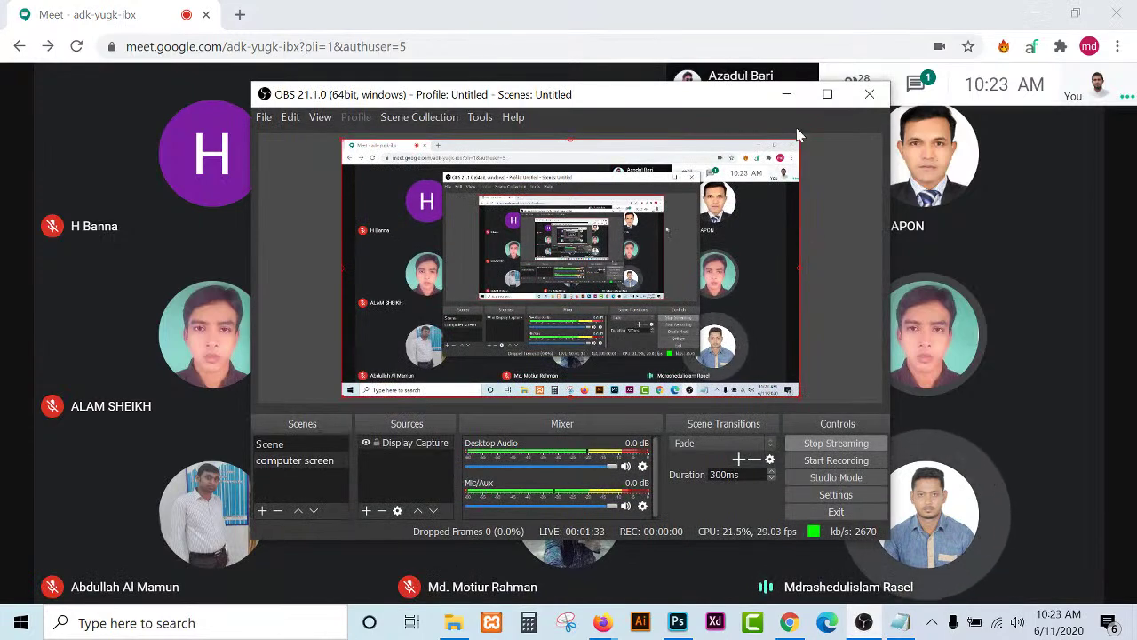
click(863, 622)
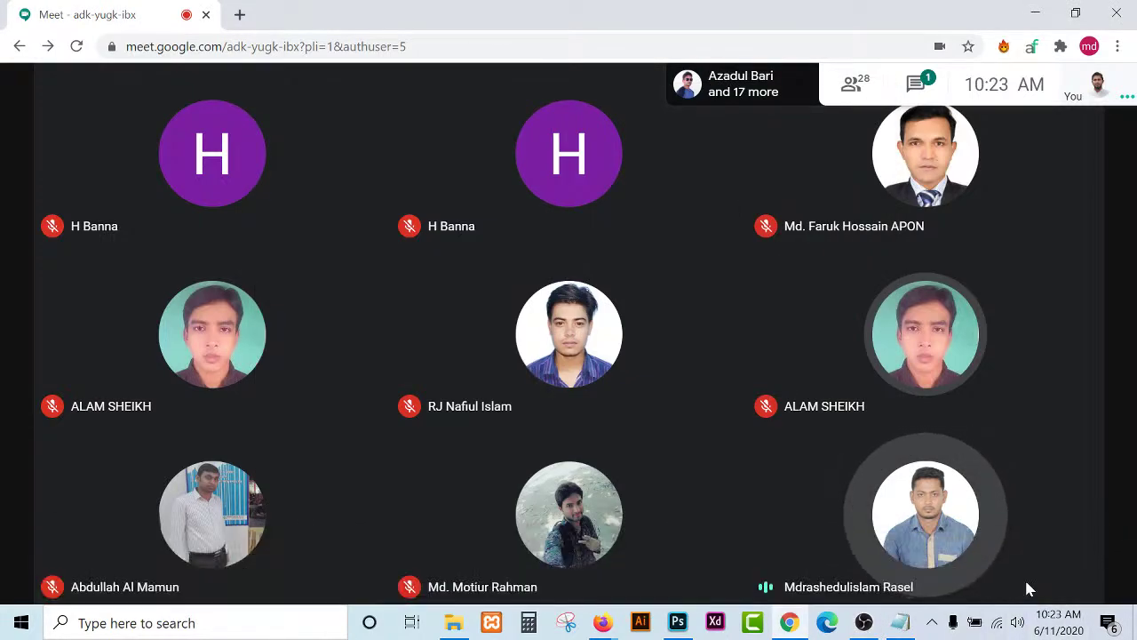
click(928, 515)
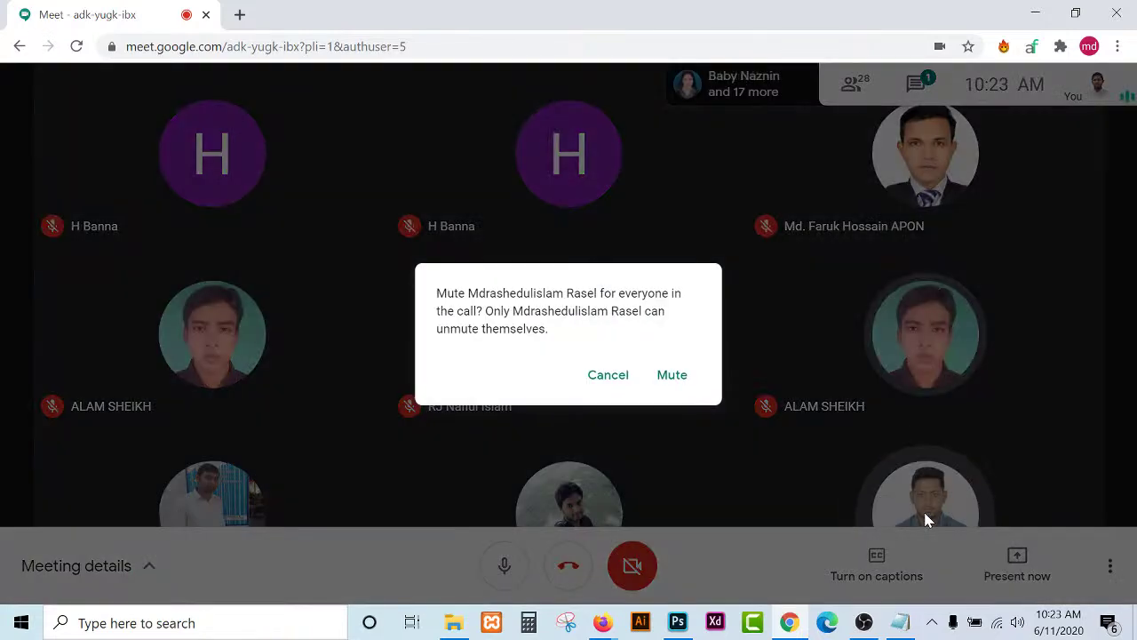
click(609, 375)
Show the Google Meet call in full screen and open the list of participants.
mouse_move(966, 461)
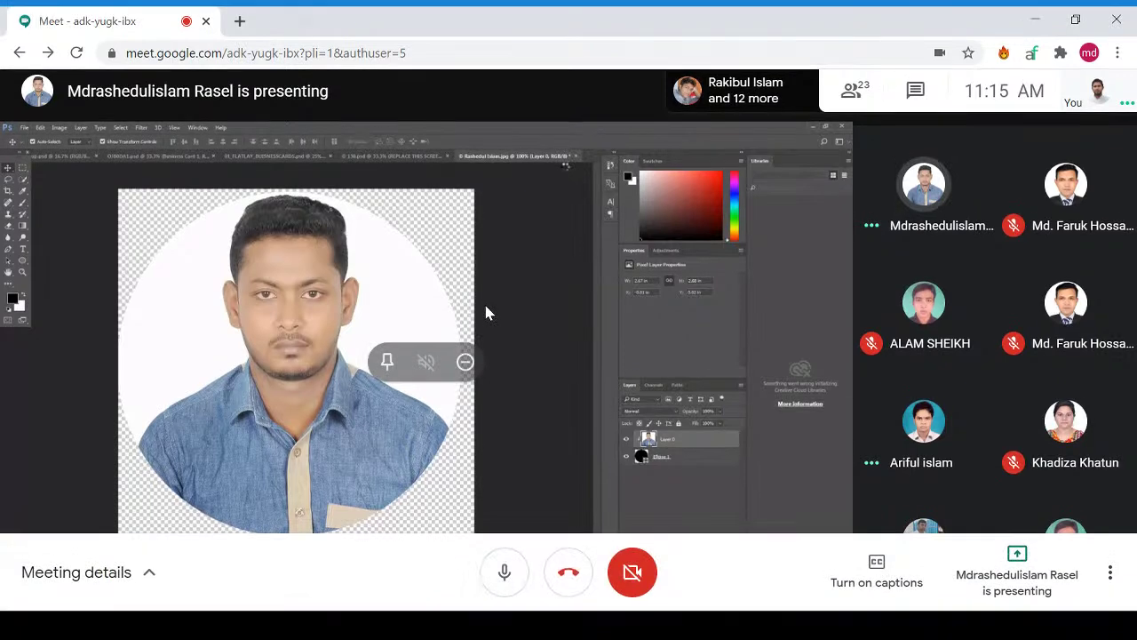
key(F11)
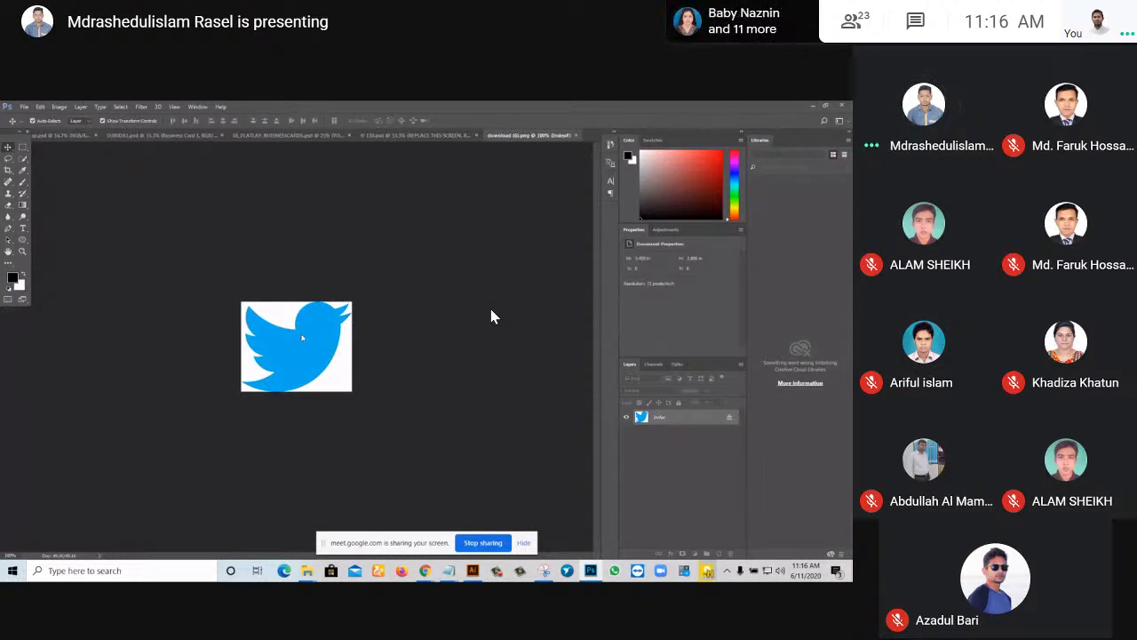
click(851, 21)
scroll(1035, 276, down, 5)
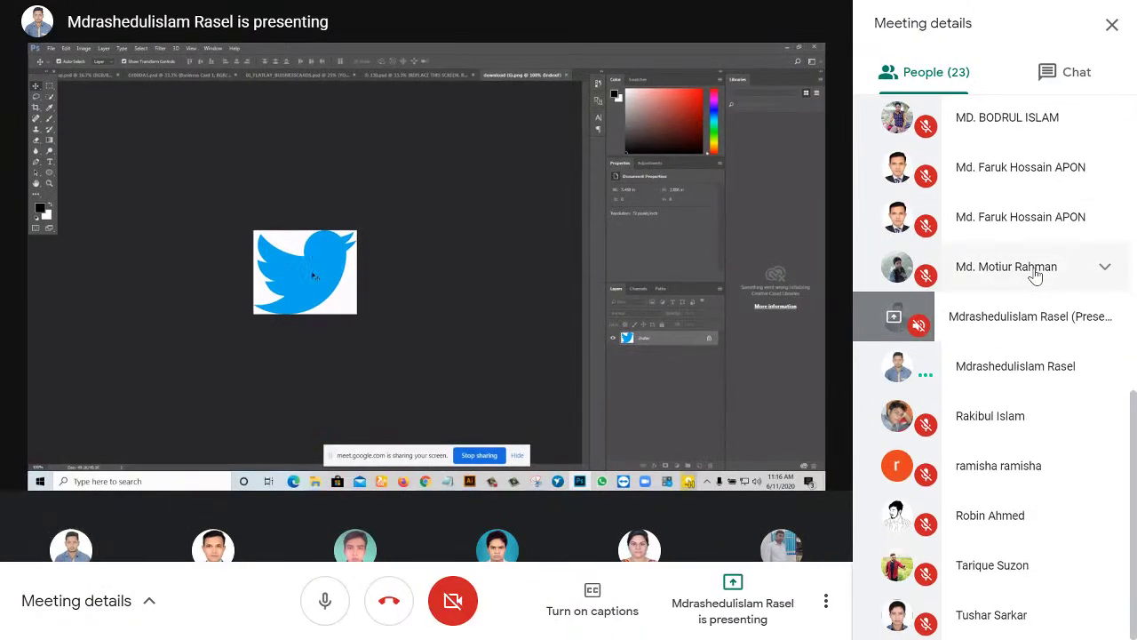
Mute the microphone and look through the participant list while a participant presents.
click(327, 602)
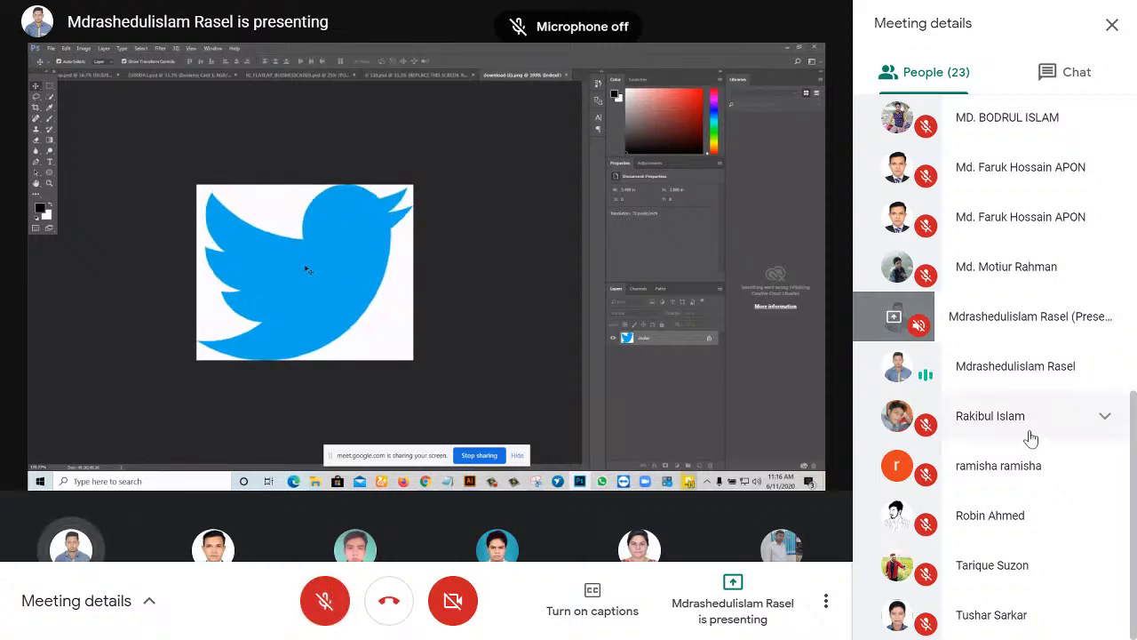
scroll(1008, 438, up, 6)
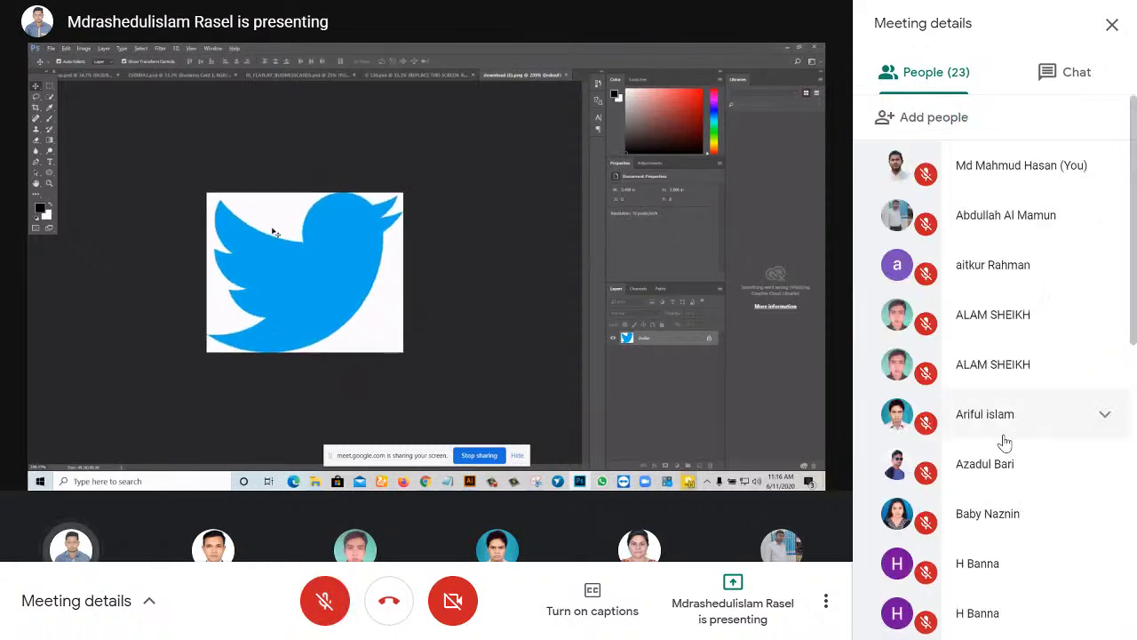
scroll(1005, 440, down, 6)
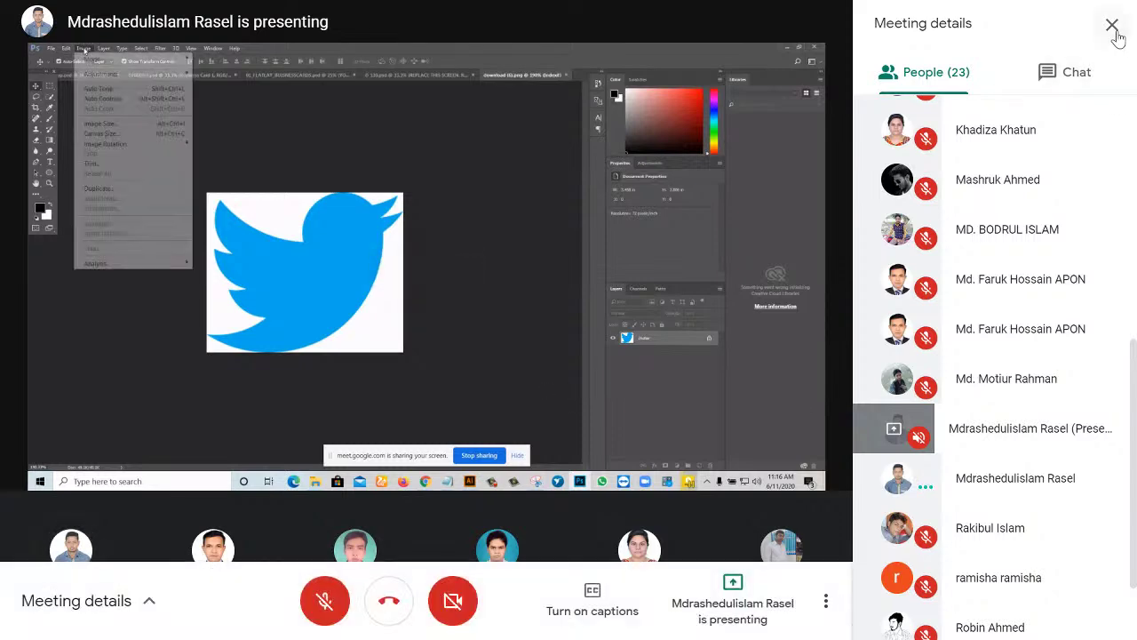
Close the participant list and dismiss the Image Size dialog for the Twitter logo image.
key(Escape)
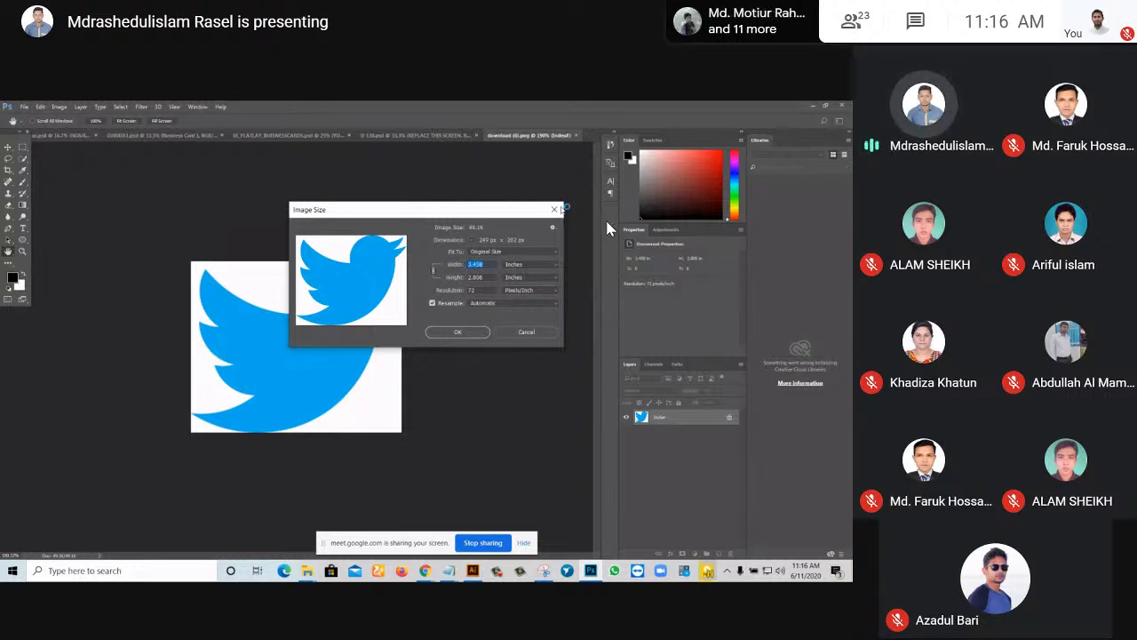
click(555, 209)
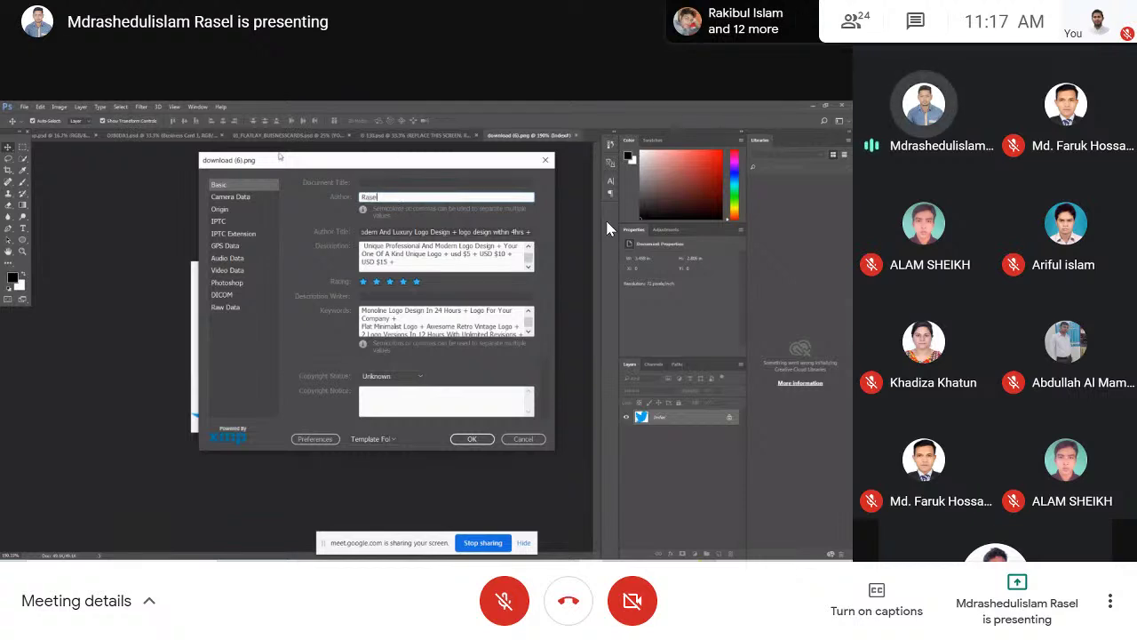
Turn the call microphone on and mute it again during the presentation.
click(505, 616)
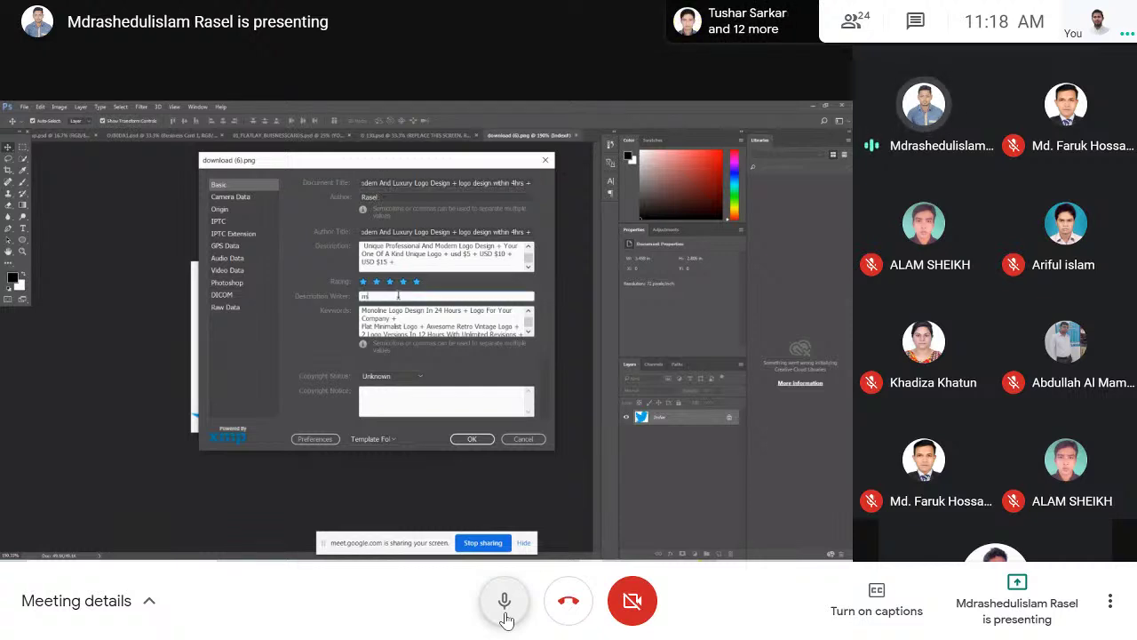
click(504, 612)
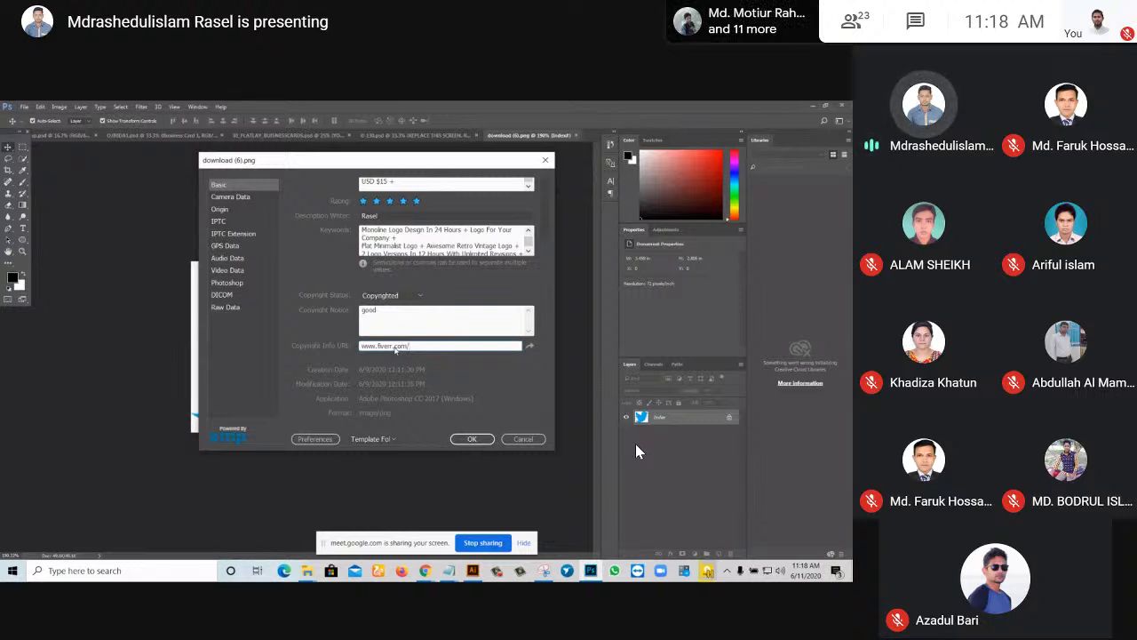
Complete the Copyright Info URL of download (6).png with the seller's Fiverr profile address and unmute the call microphone.
text(el)
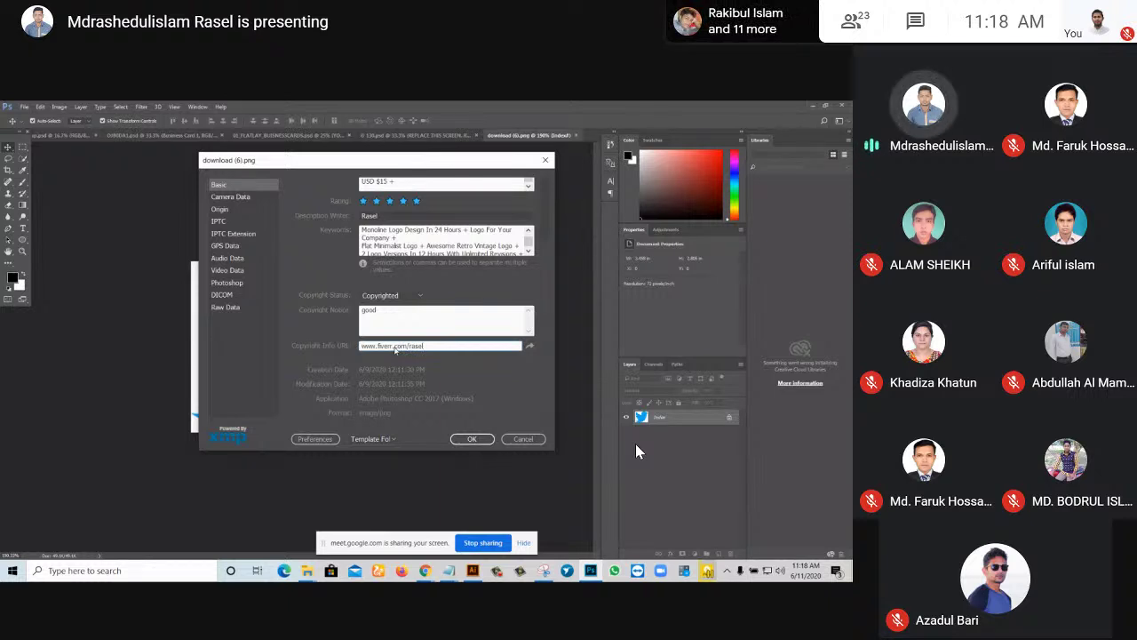
key(BackSpace)
key(BackSpace)
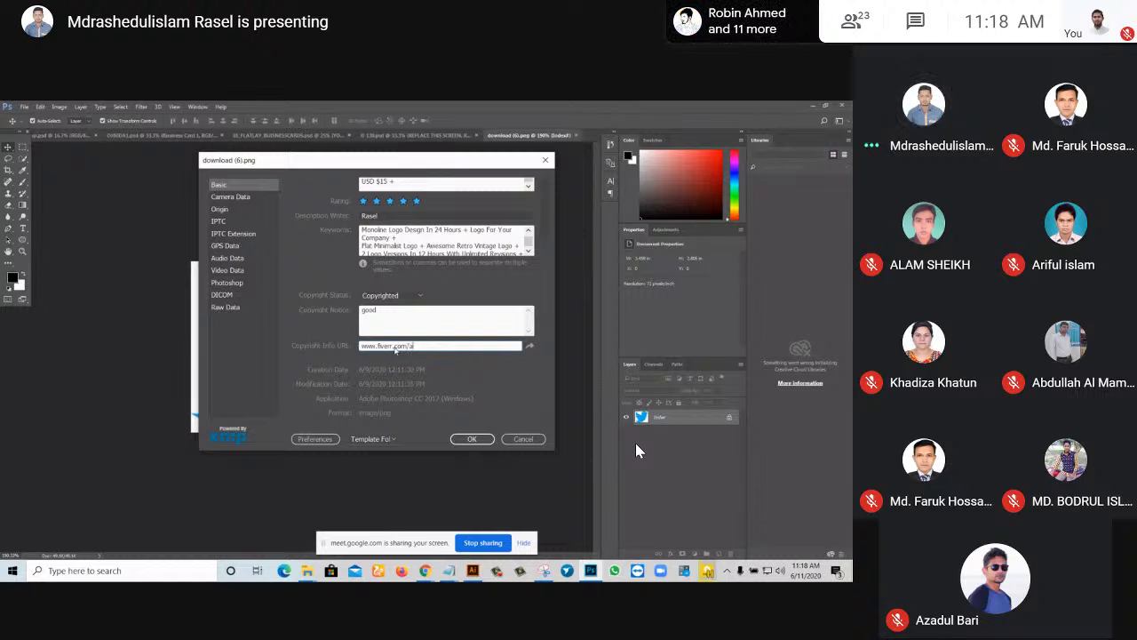
text(ul)
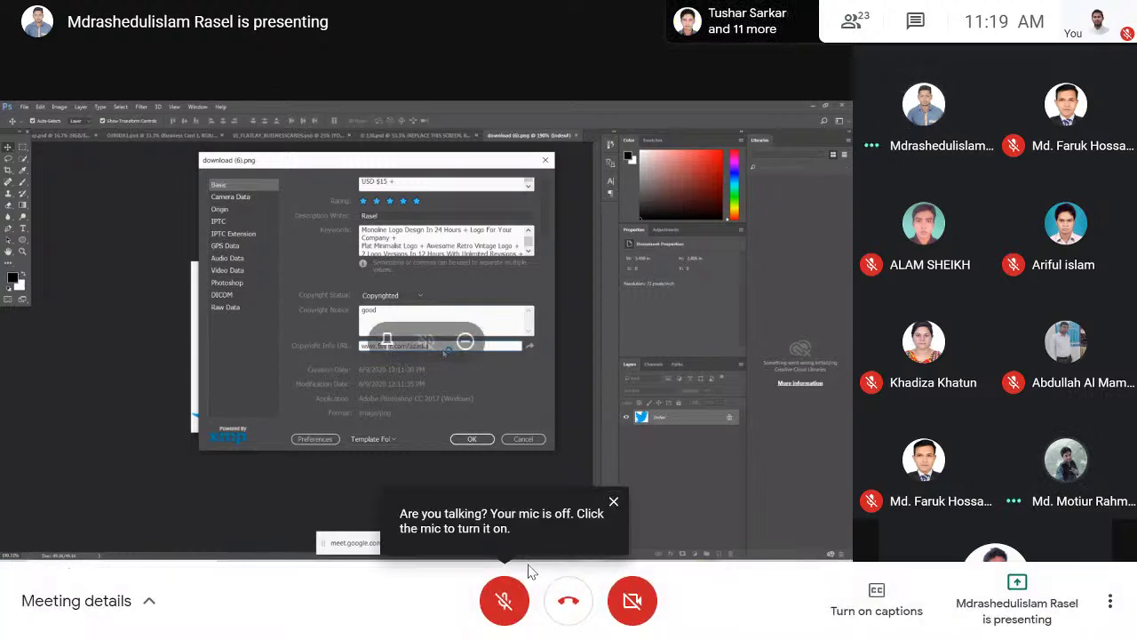
click(505, 601)
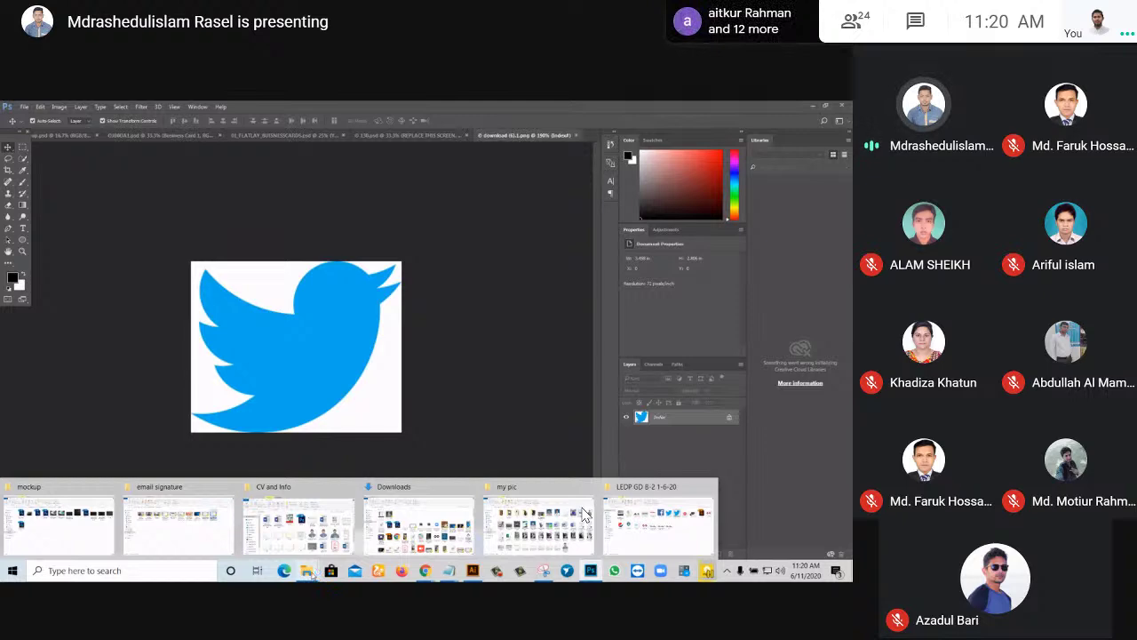
Close the my pic and CV and Info folder windows and open the LEDP GD B-2 1-6-20 folder to refresh it.
mouse_move(114, 488)
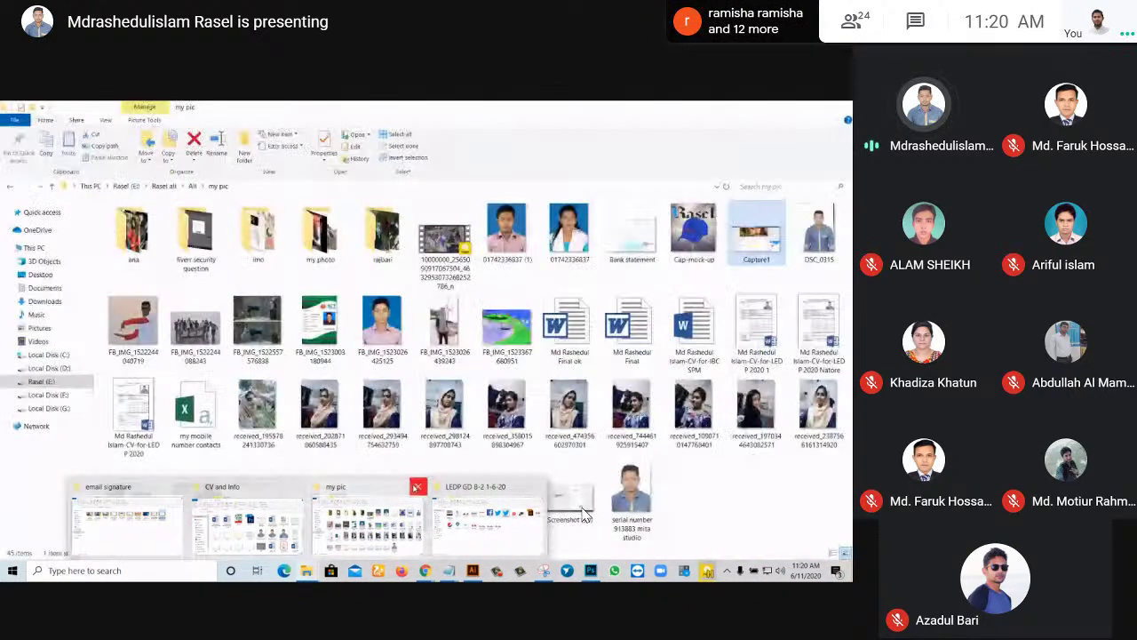
click(416, 486)
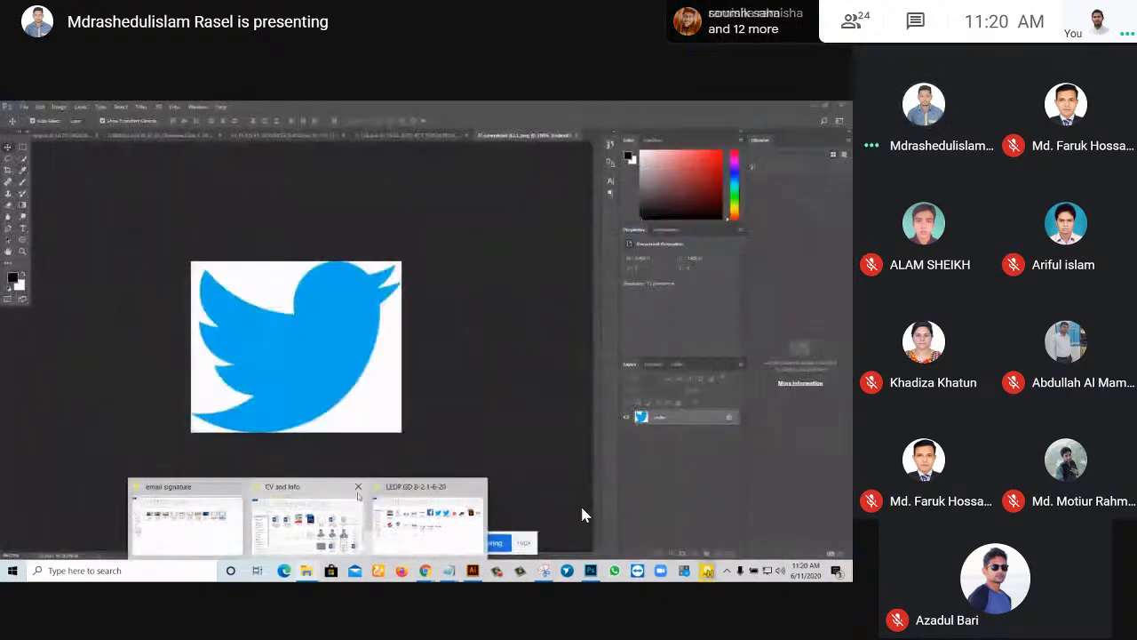
click(359, 486)
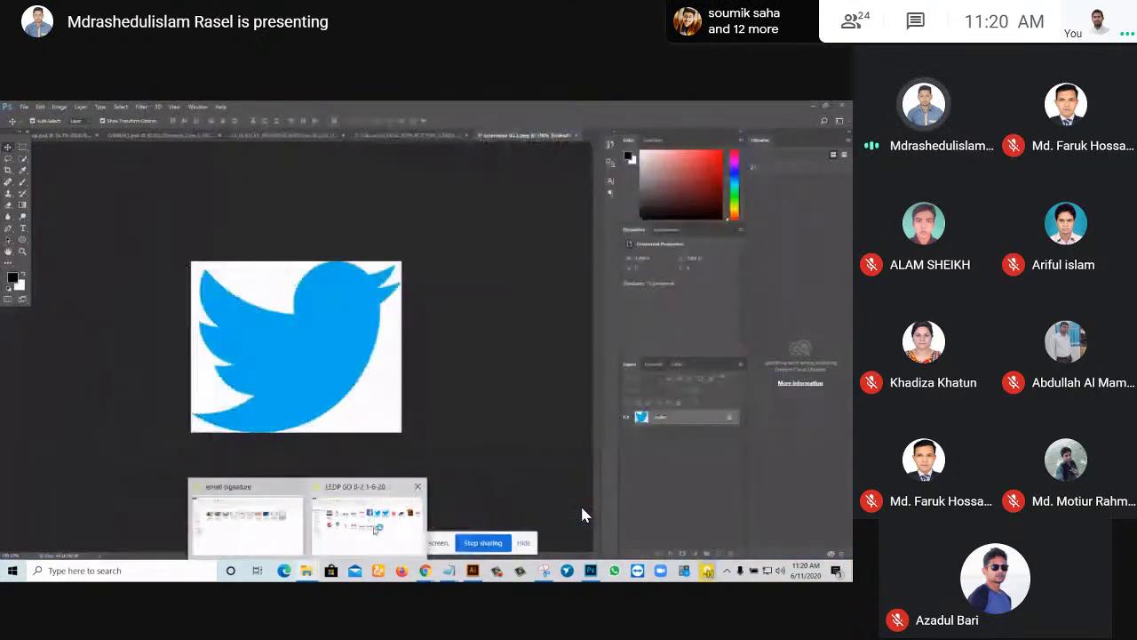
click(391, 514)
click(561, 441)
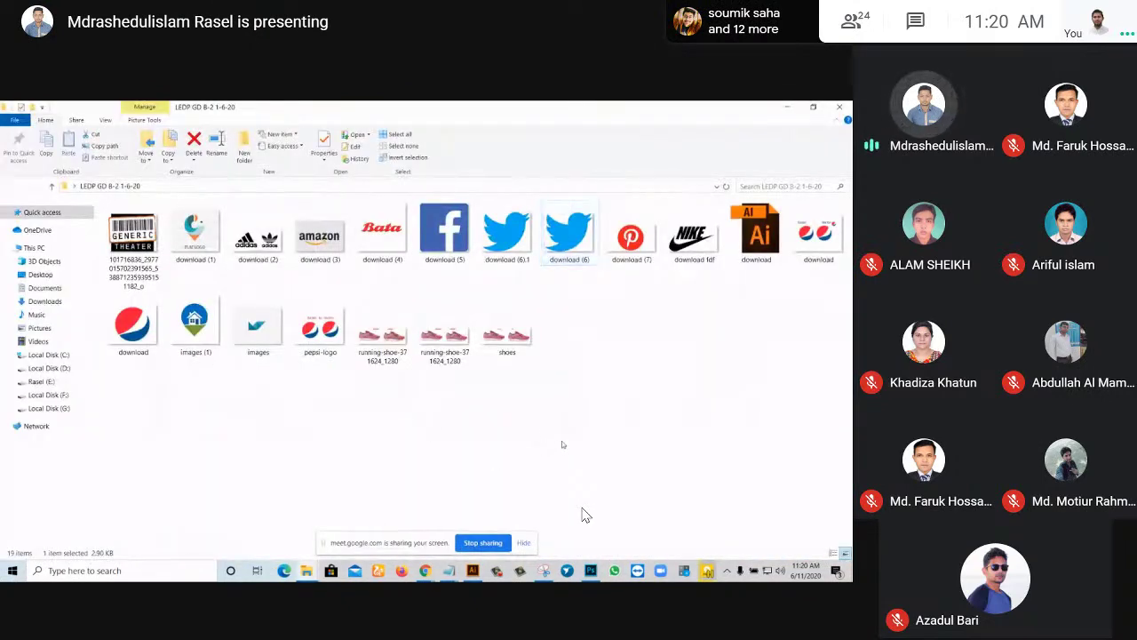
right_click(584, 413)
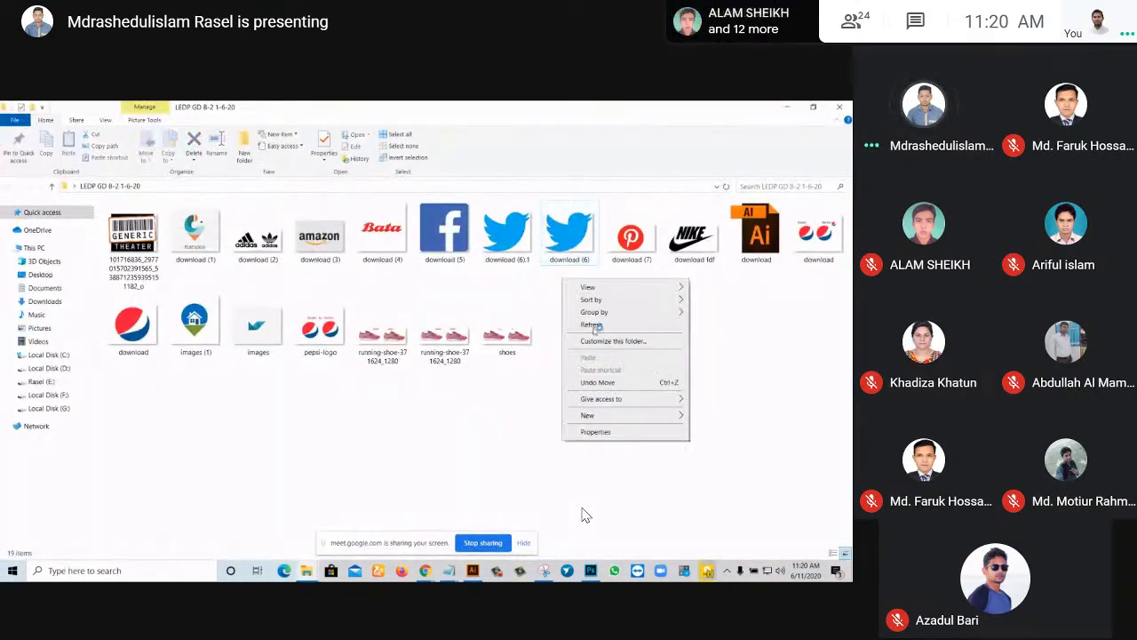
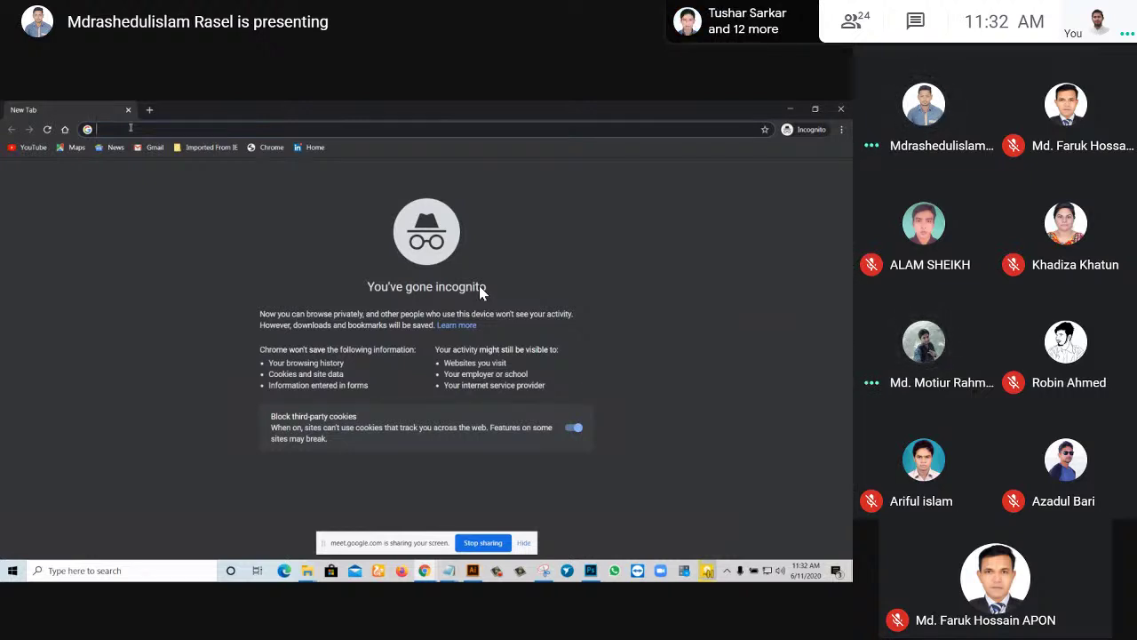
text(www.)
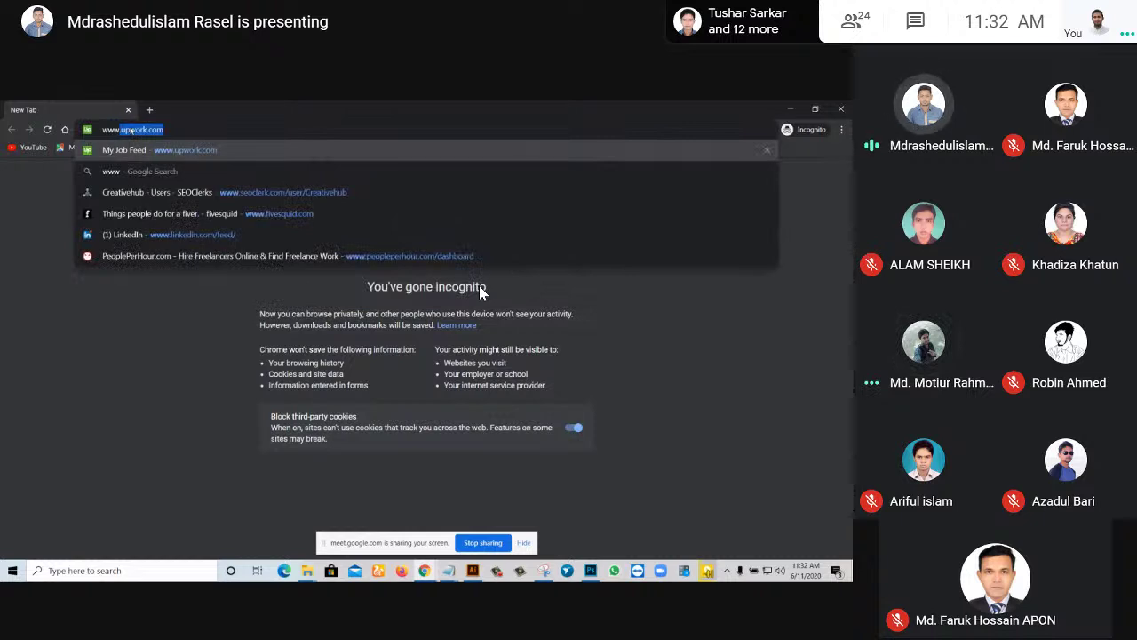
text(five)
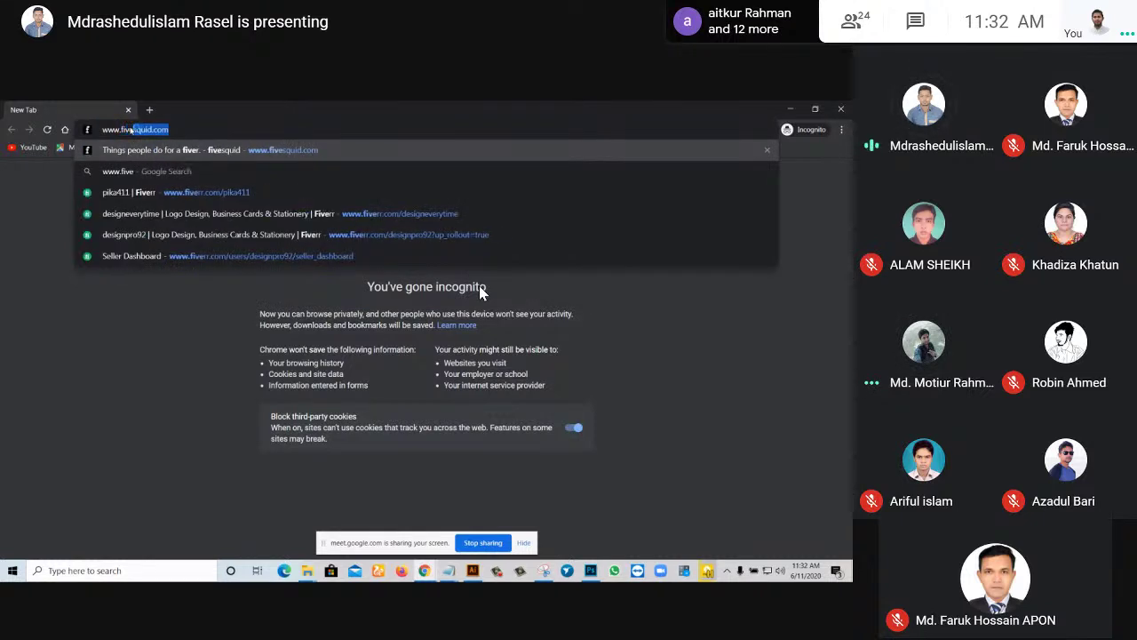
text(rr.com)
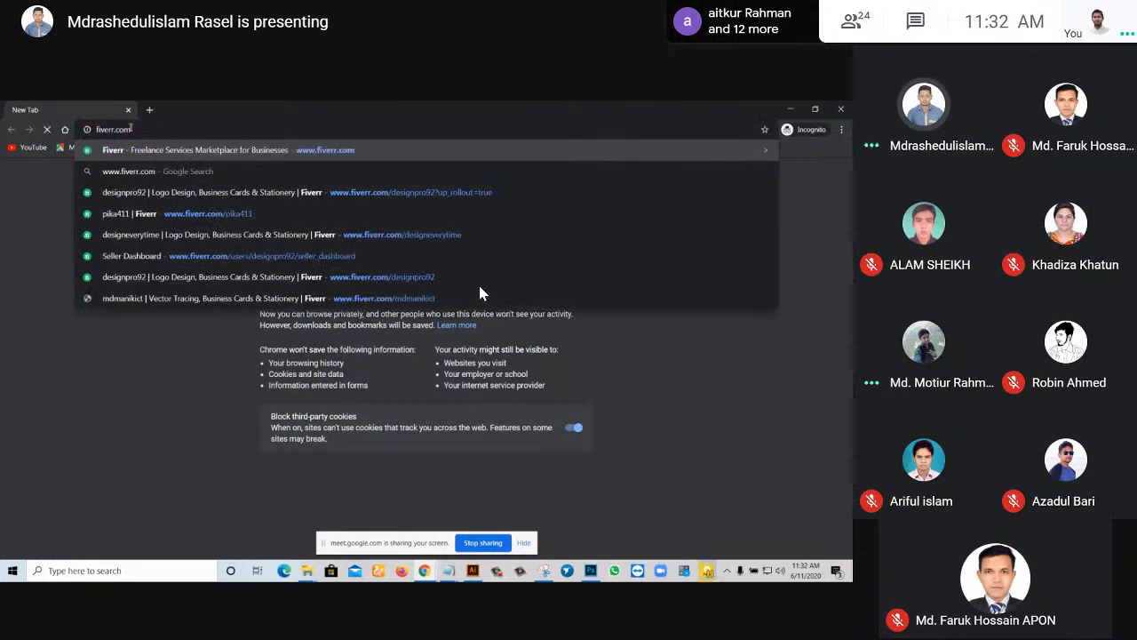
key(Return)
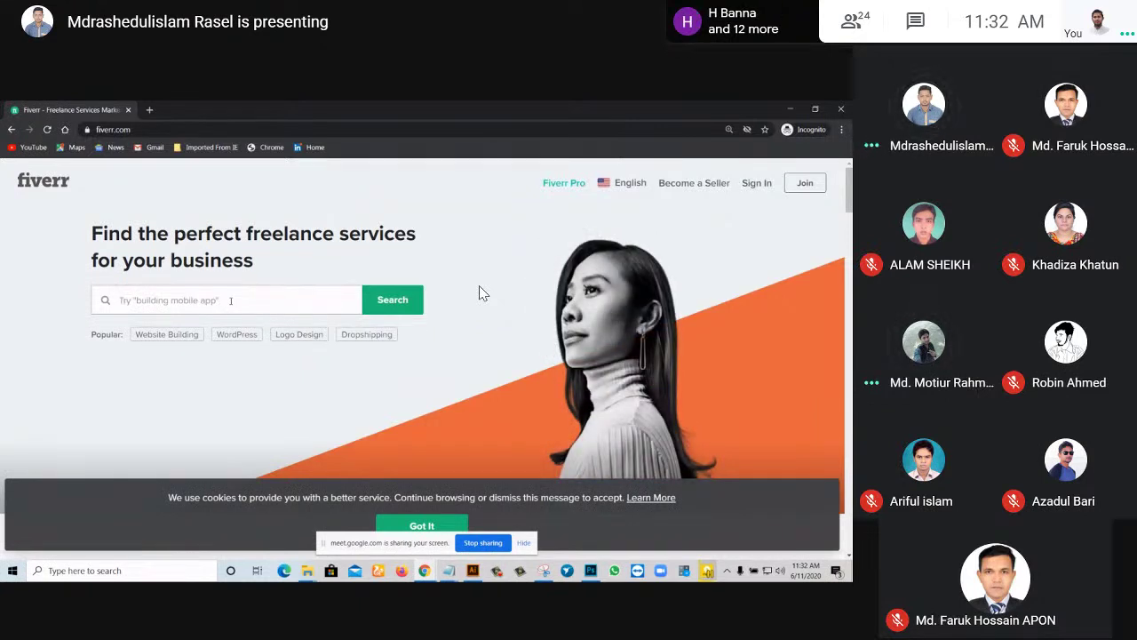
Search Fiverr for background removal using the suggested service.
text(back)
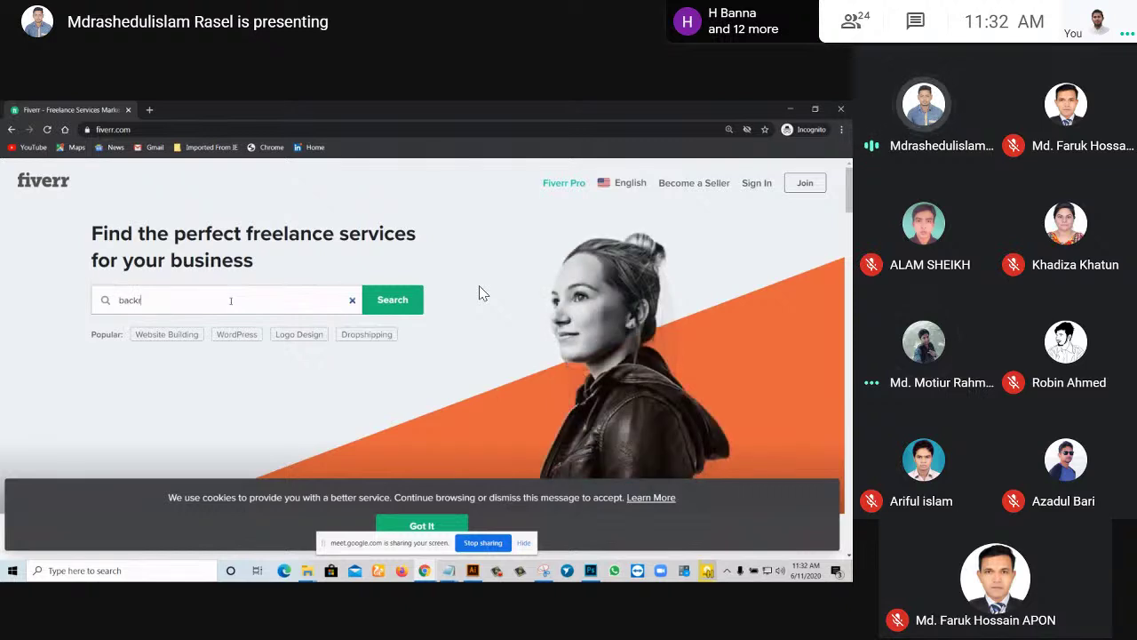
text(round )
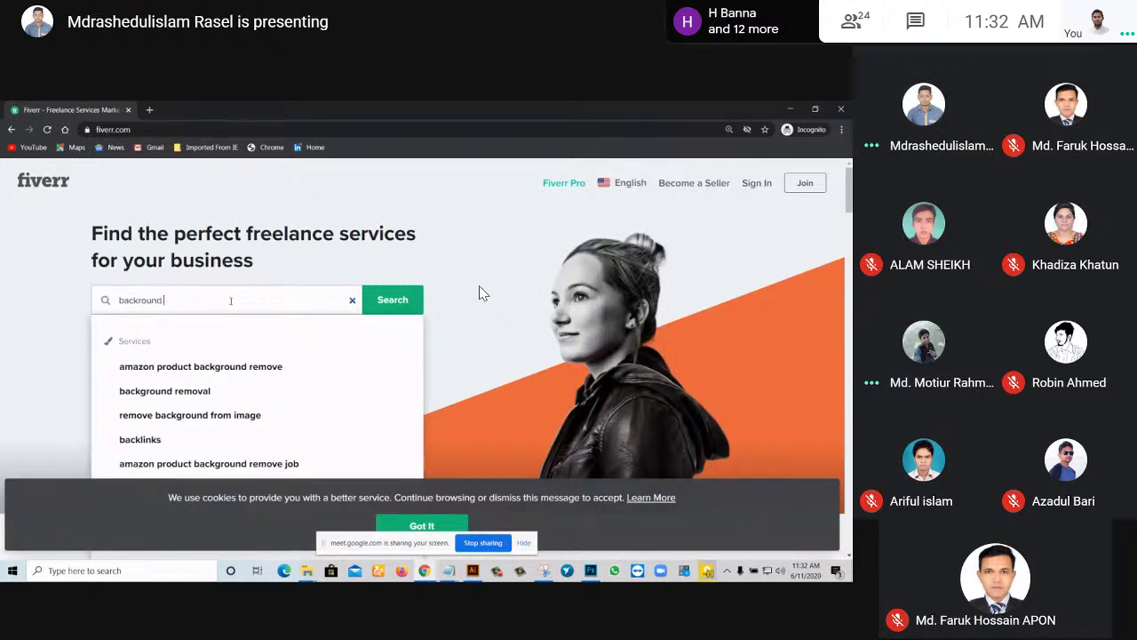
text(re)
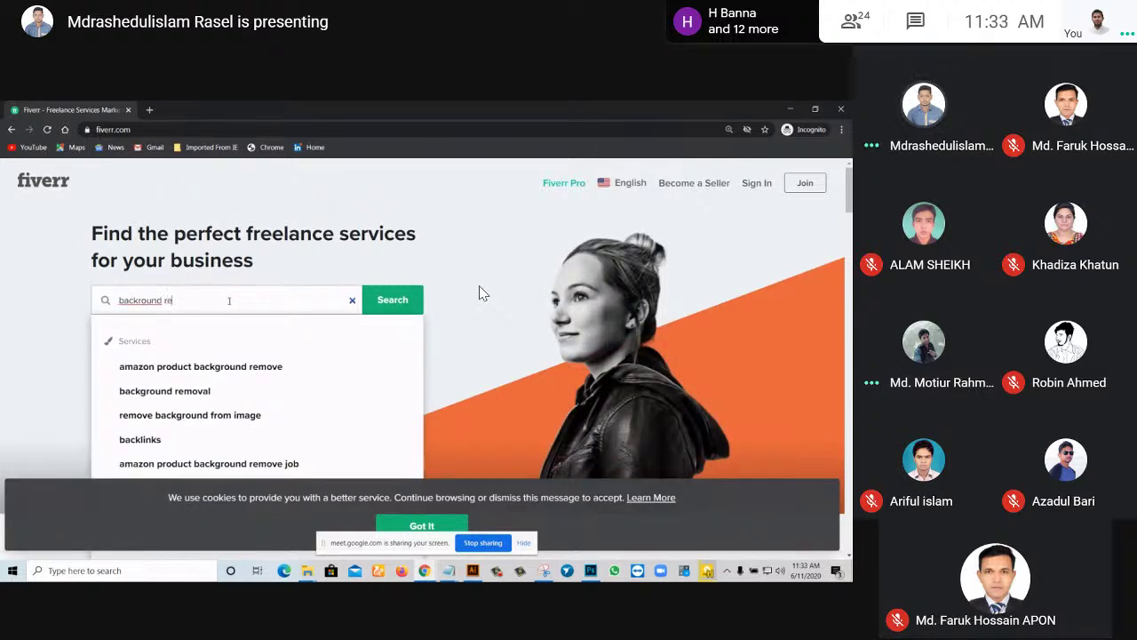
click(197, 395)
click(197, 397)
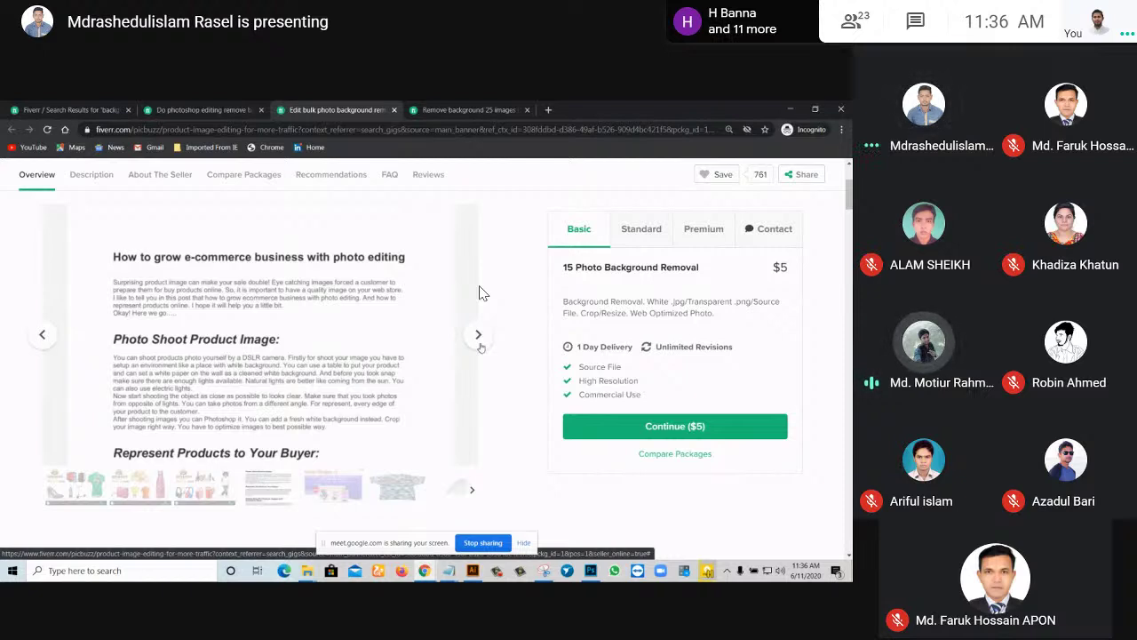
Look through the gallery images of the bulk photo background removal gig.
click(42, 336)
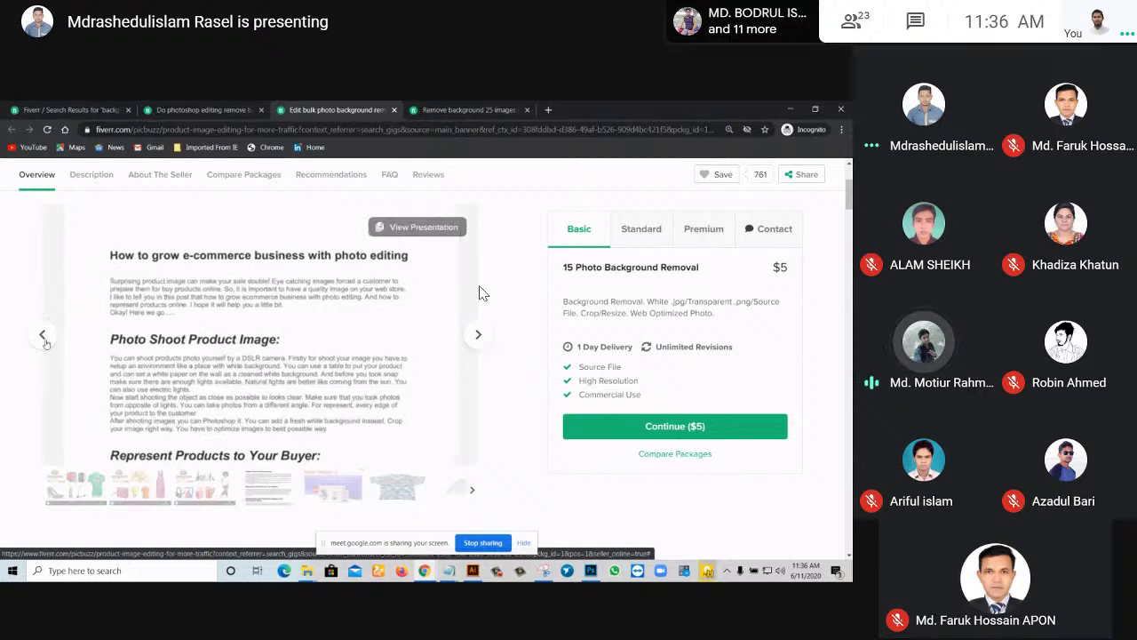
click(46, 343)
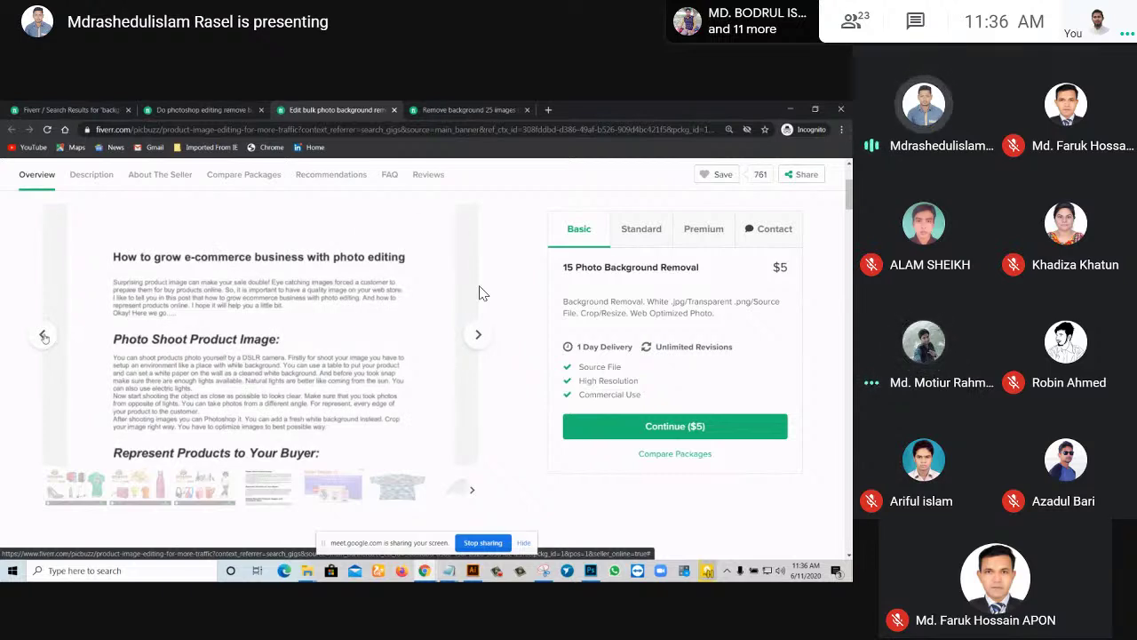
click(45, 337)
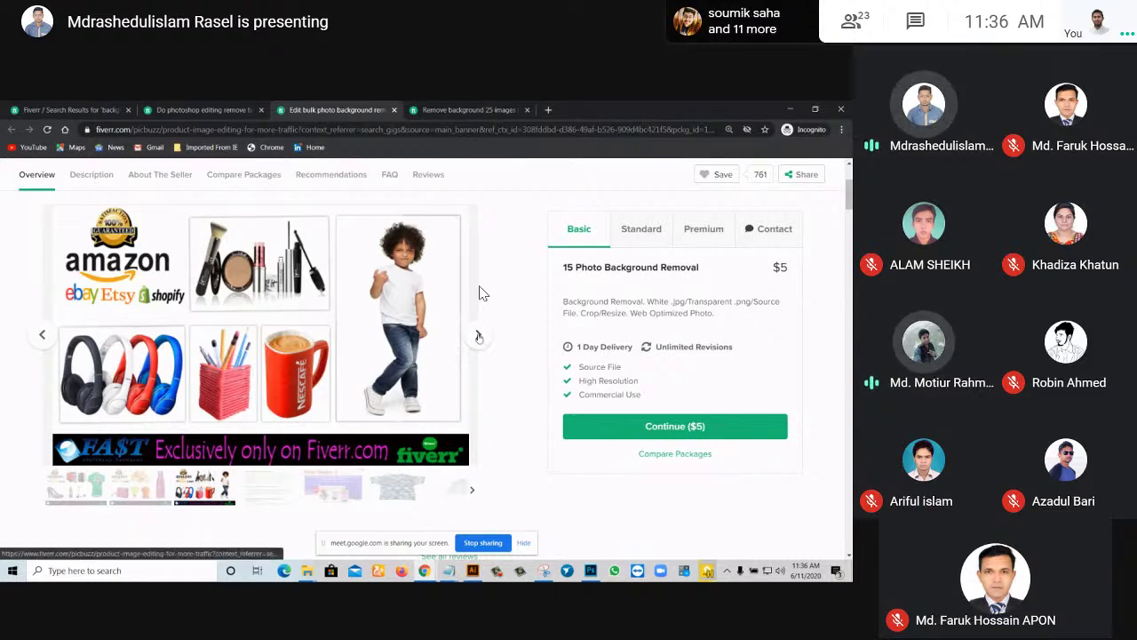
click(477, 335)
click(478, 335)
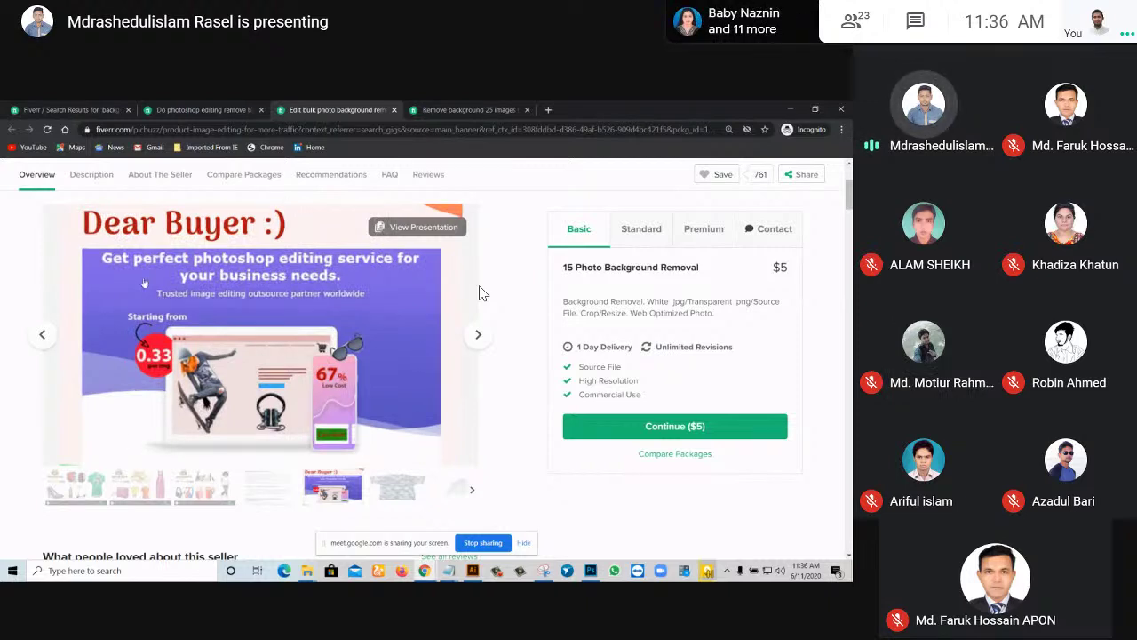
scroll(479, 293, up, 2)
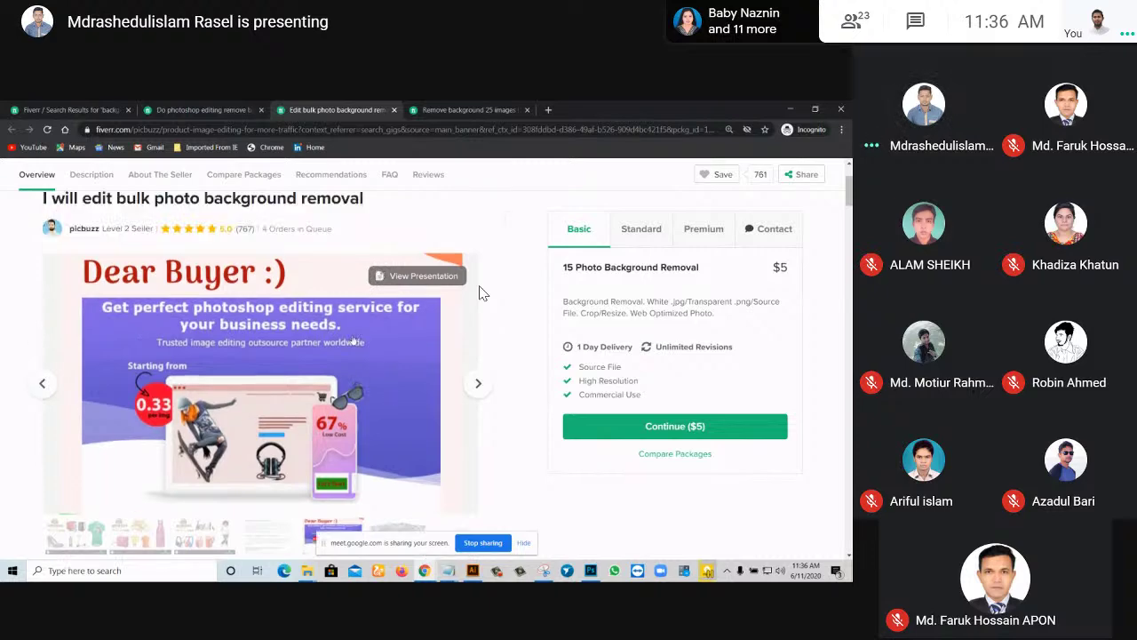
Switch to the gig for removing the background of 25 images and look through its gallery.
click(452, 109)
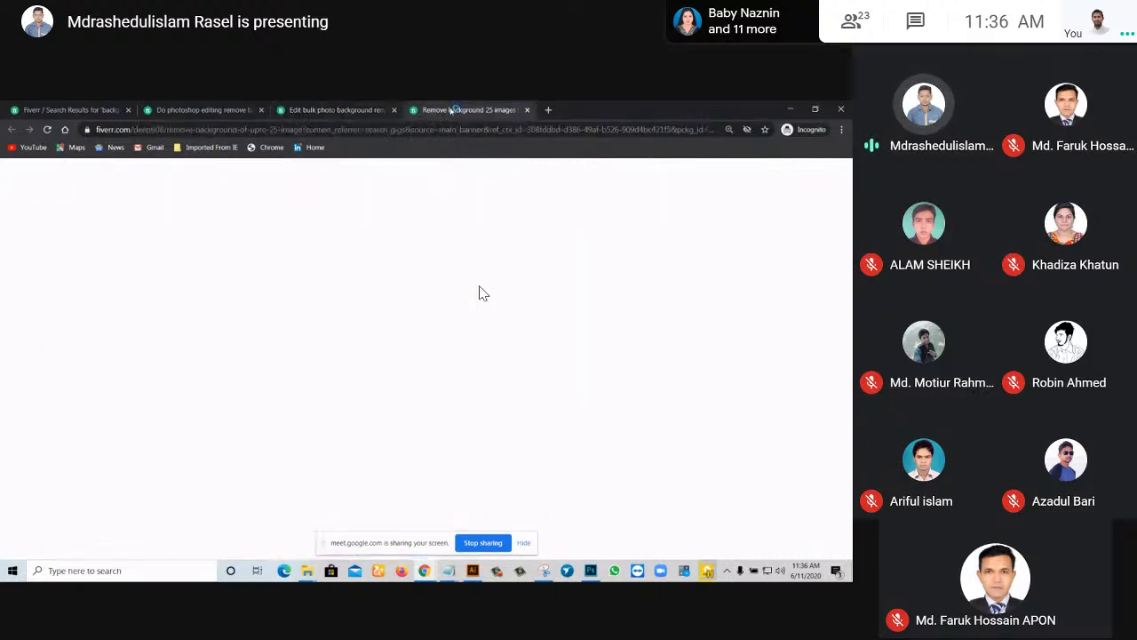
scroll(479, 293, down, 3)
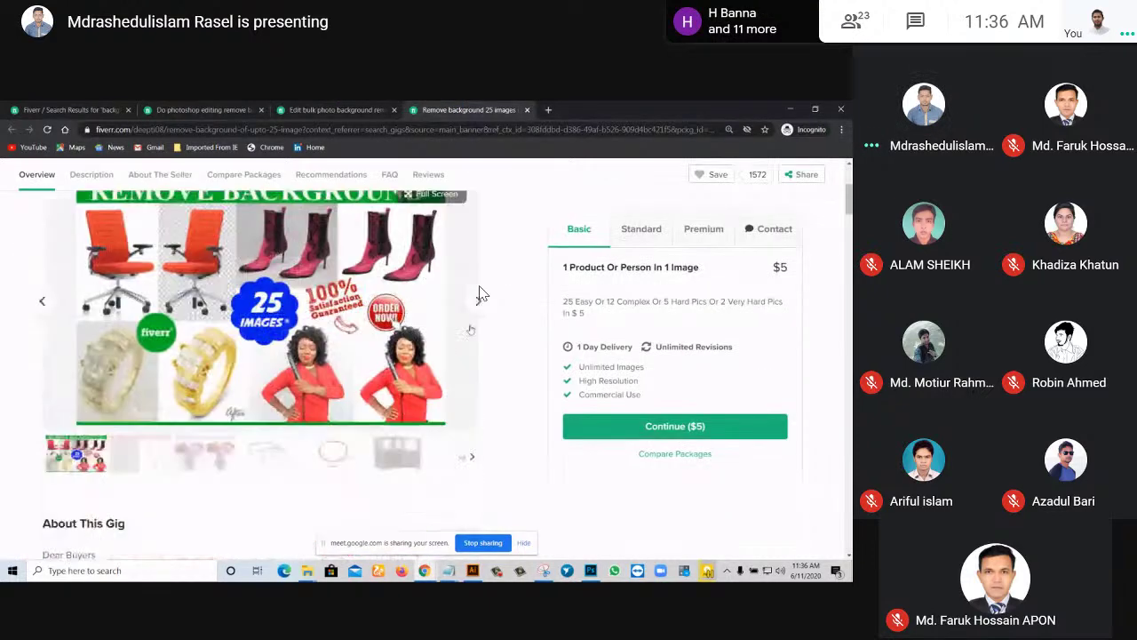
click(480, 300)
click(480, 300)
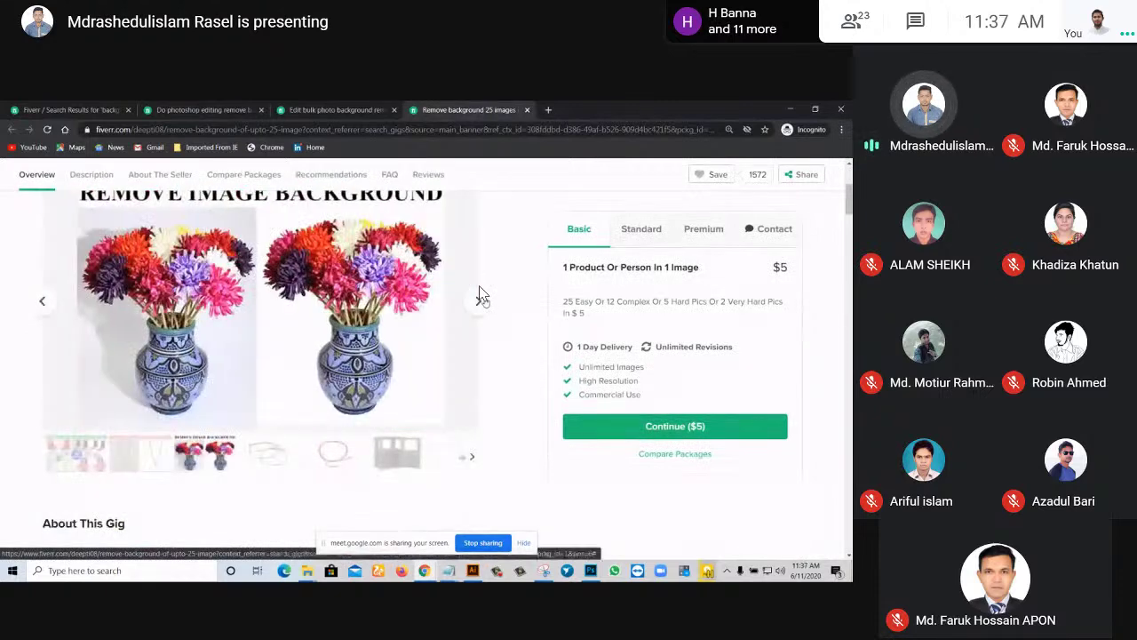
click(480, 298)
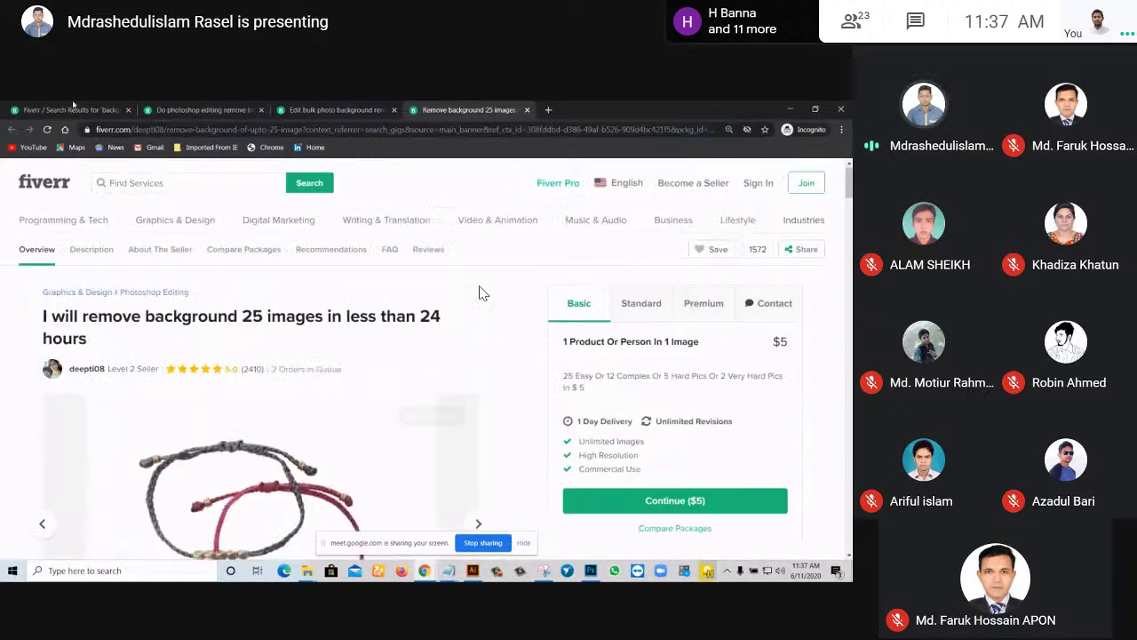
Filter the background removal search results to New Seller and close the Do photoshop editing gig's page.
key(ctrl+1)
scroll(480, 293, up, 3)
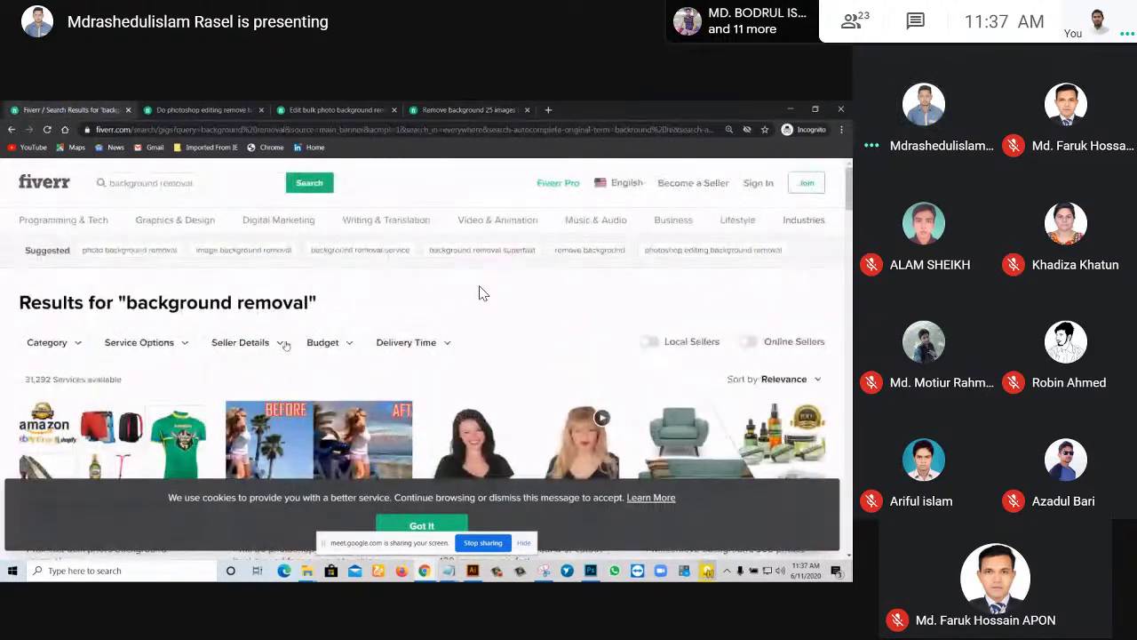
click(283, 343)
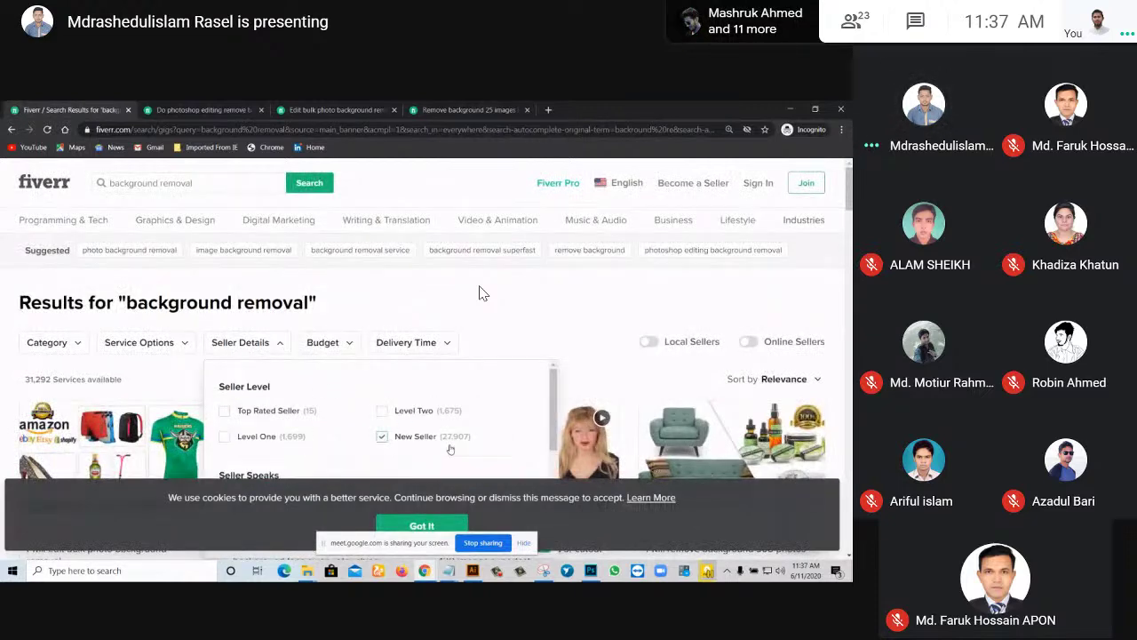
click(651, 342)
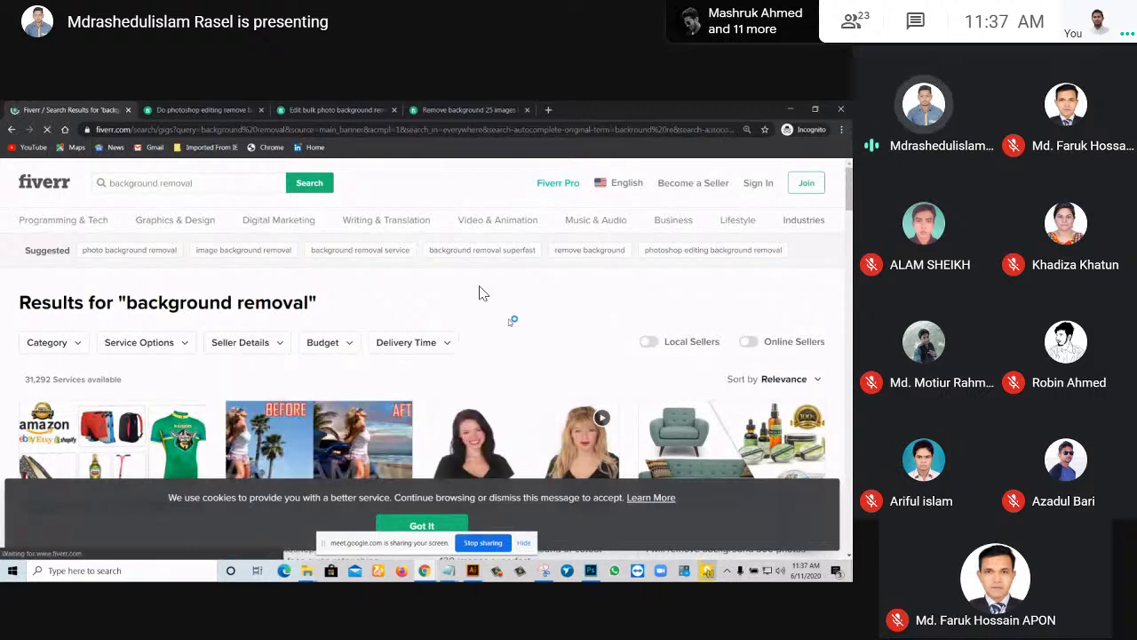
click(260, 109)
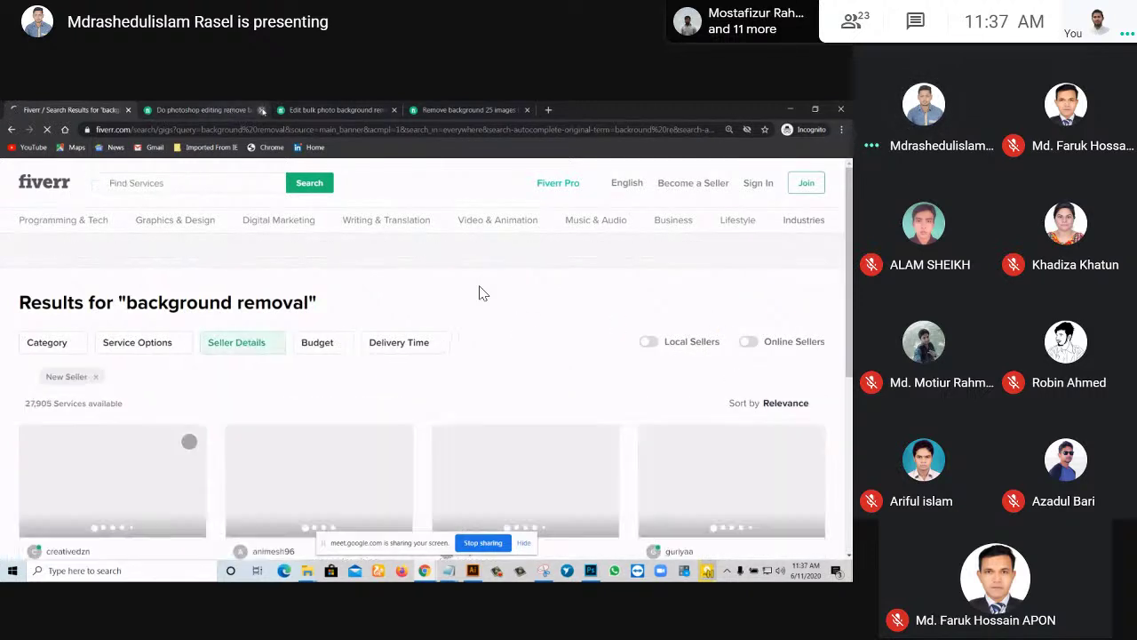
Close the old gig pages and open the 300 photos, clipping path and all-type photoshop editing gigs, bringing the 300 photos gig into view.
click(262, 109)
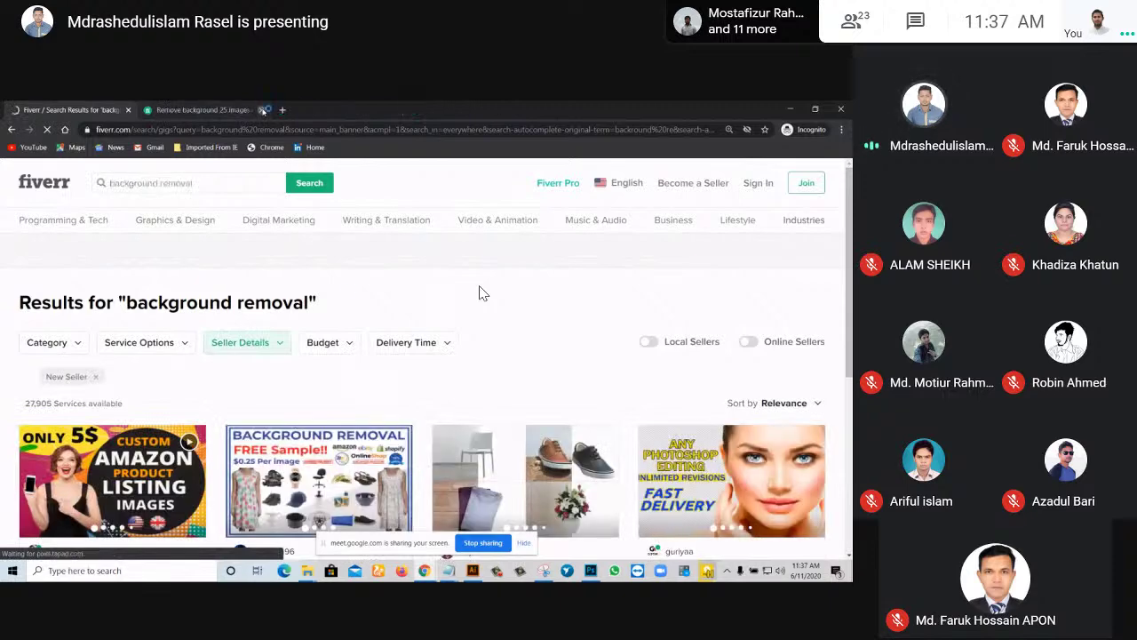
scroll(437, 358, down, 1)
scroll(480, 293, down, 3)
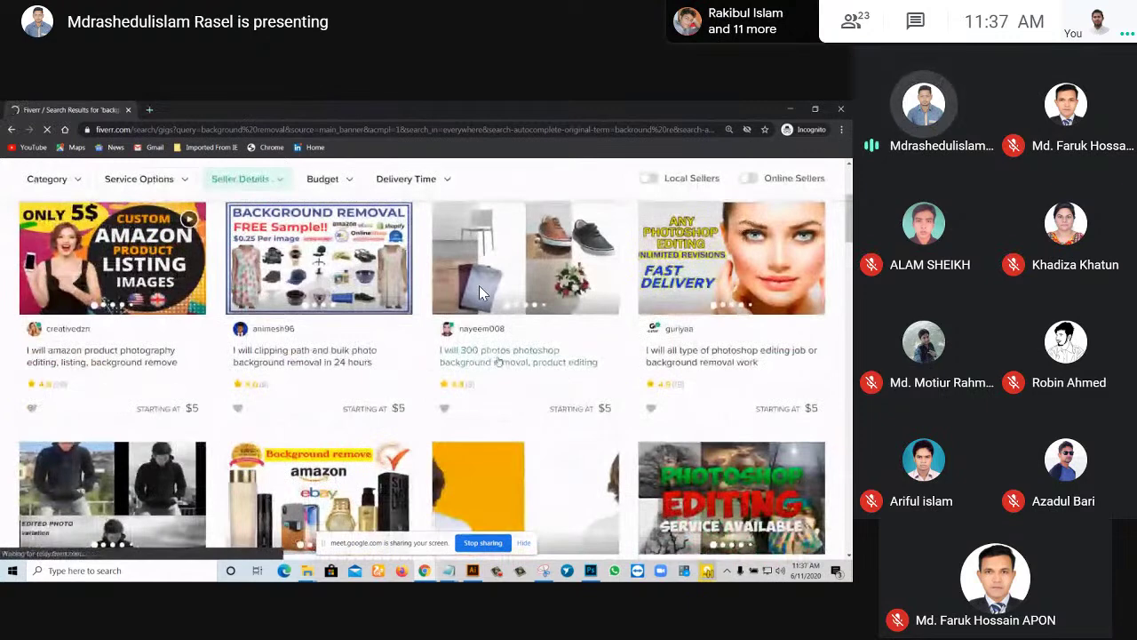
right_click(501, 361)
click(522, 366)
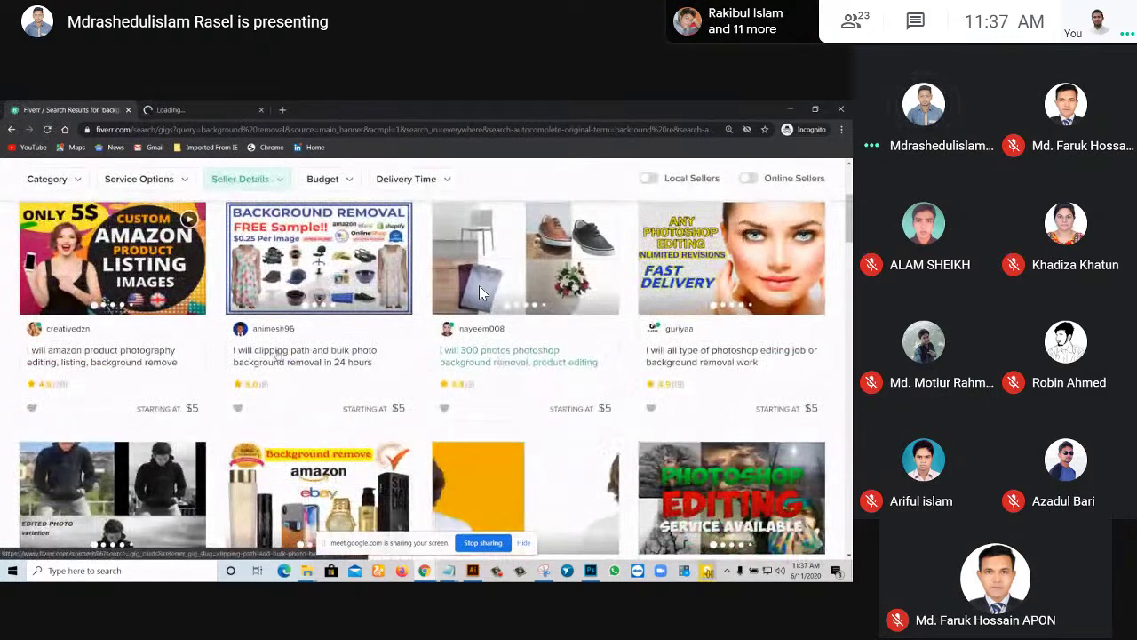
right_click(285, 354)
click(305, 361)
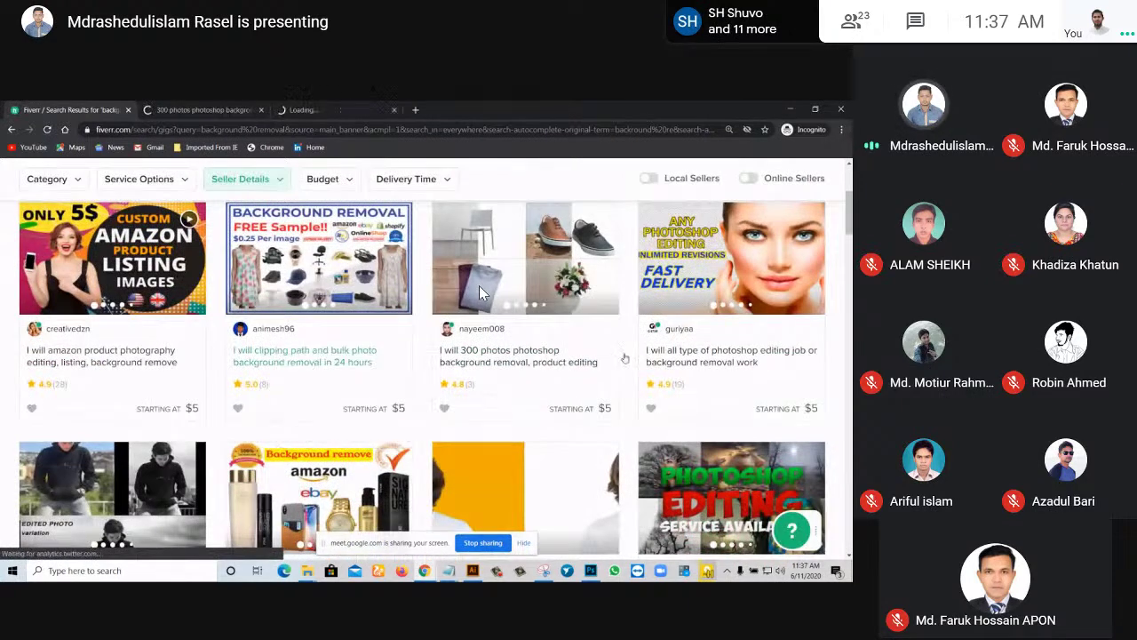
right_click(700, 356)
click(734, 363)
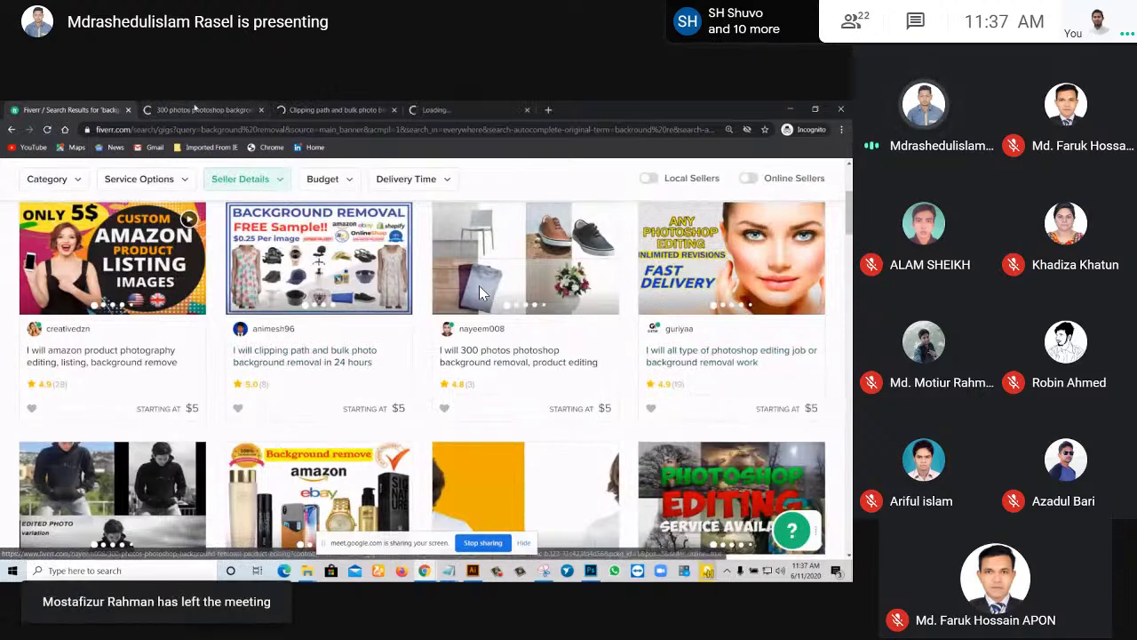
click(204, 109)
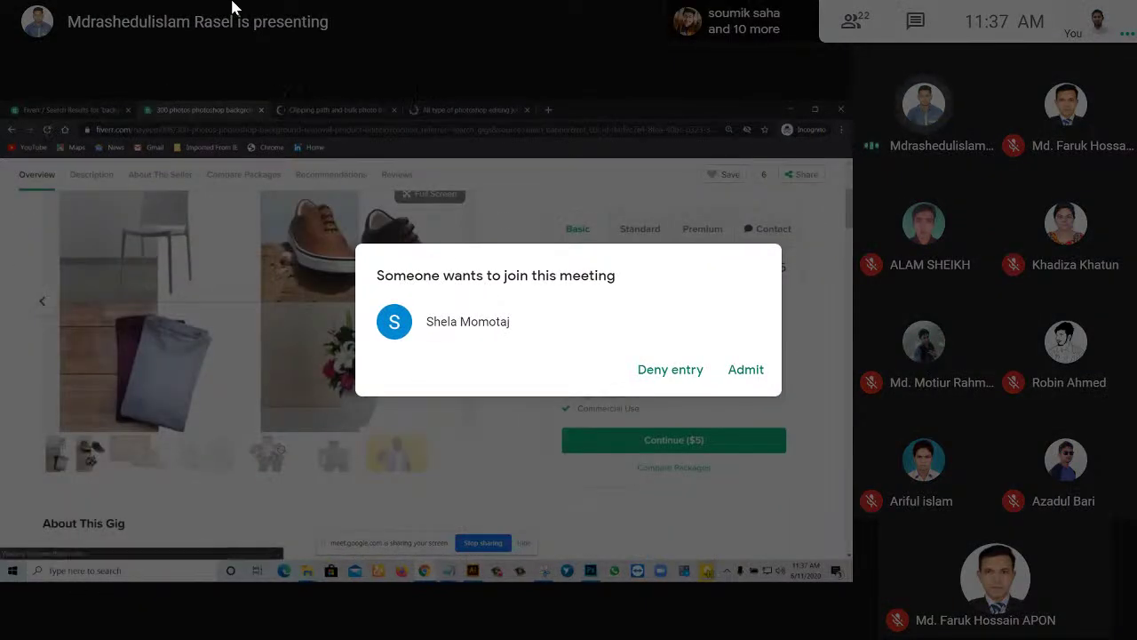
Admit the waiting participants into the meeting.
click(735, 375)
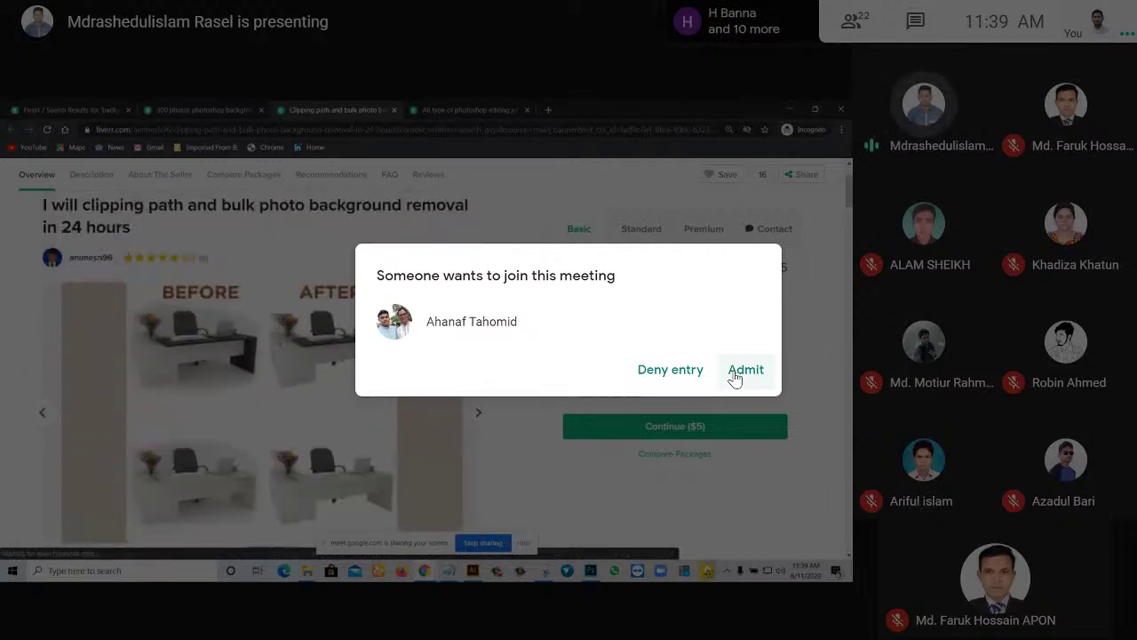
click(734, 376)
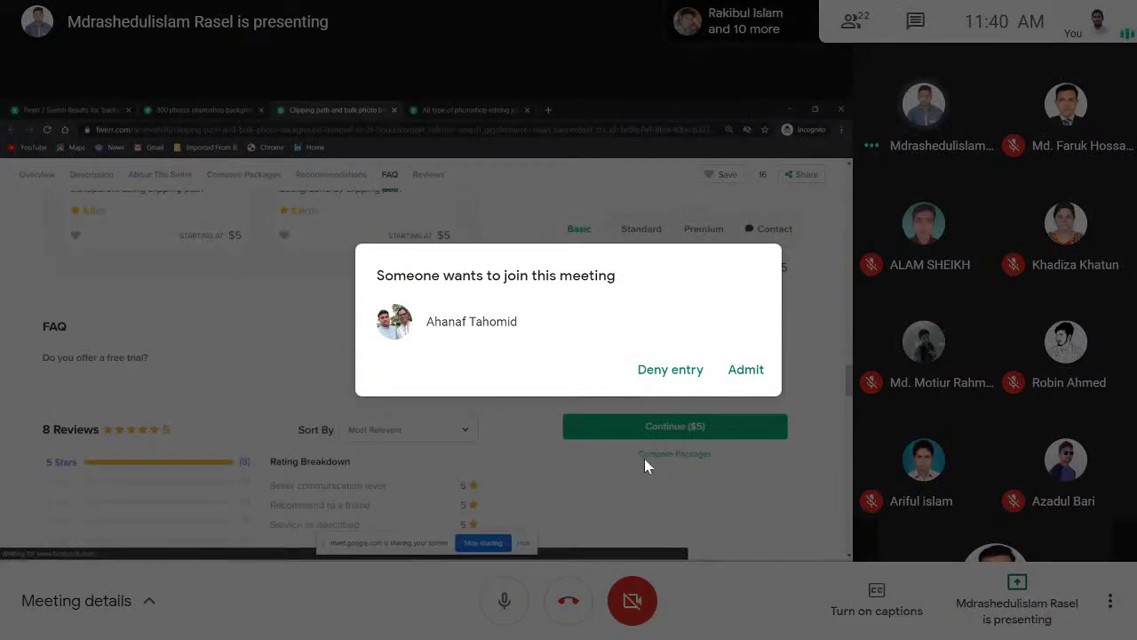
click(737, 369)
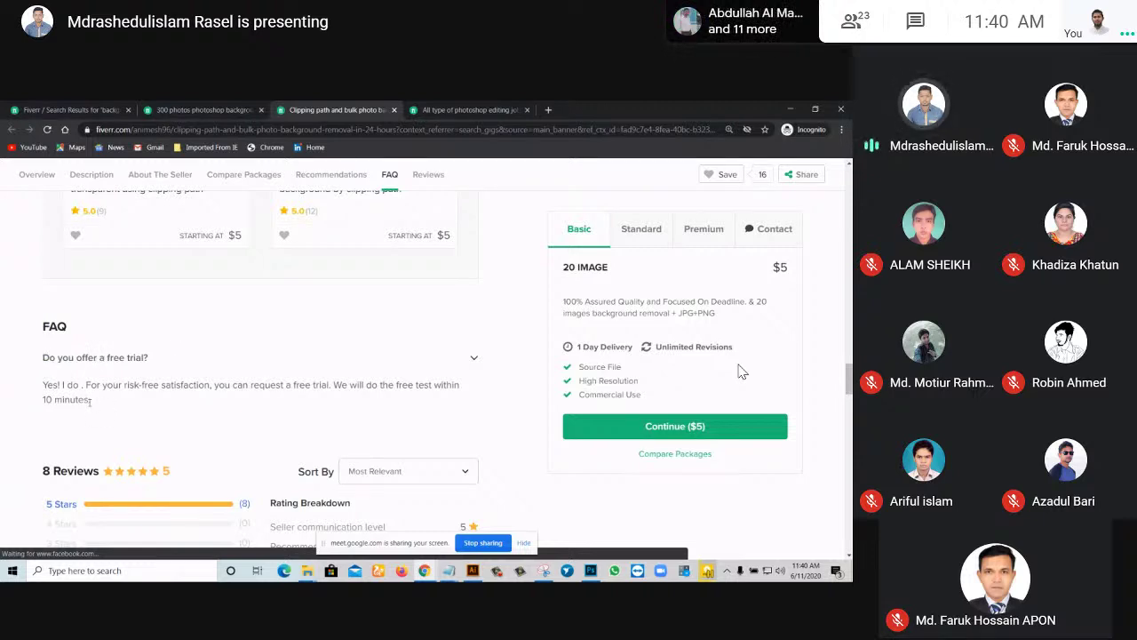
Collapse the super fast delivery answer in the gig's FAQ and mute the meeting microphone.
mouse_move(744, 371)
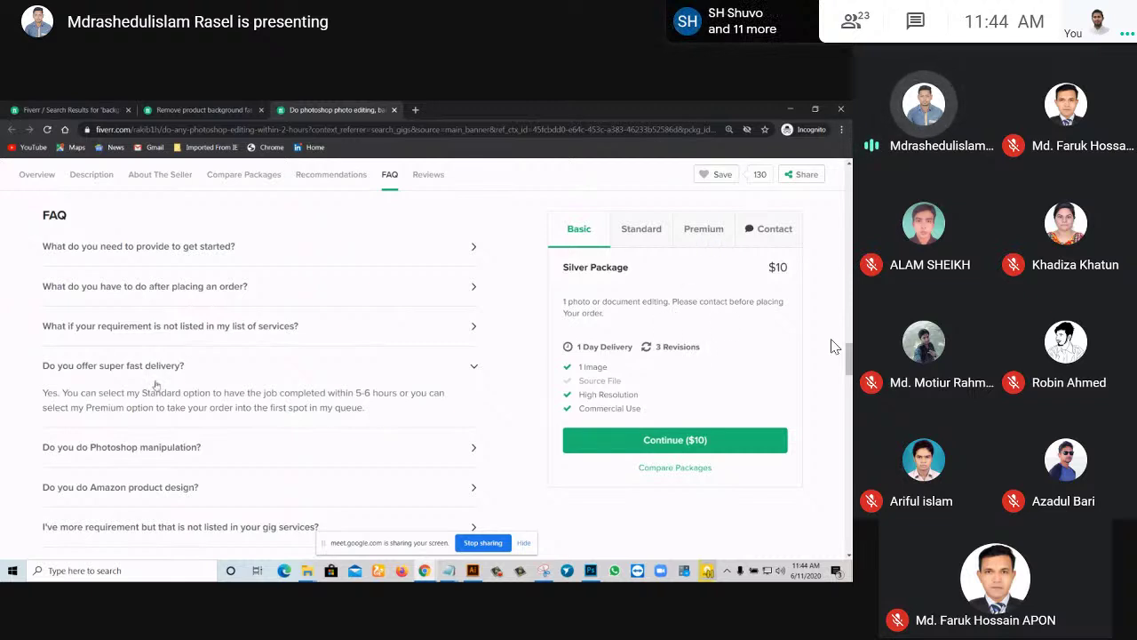
click(473, 368)
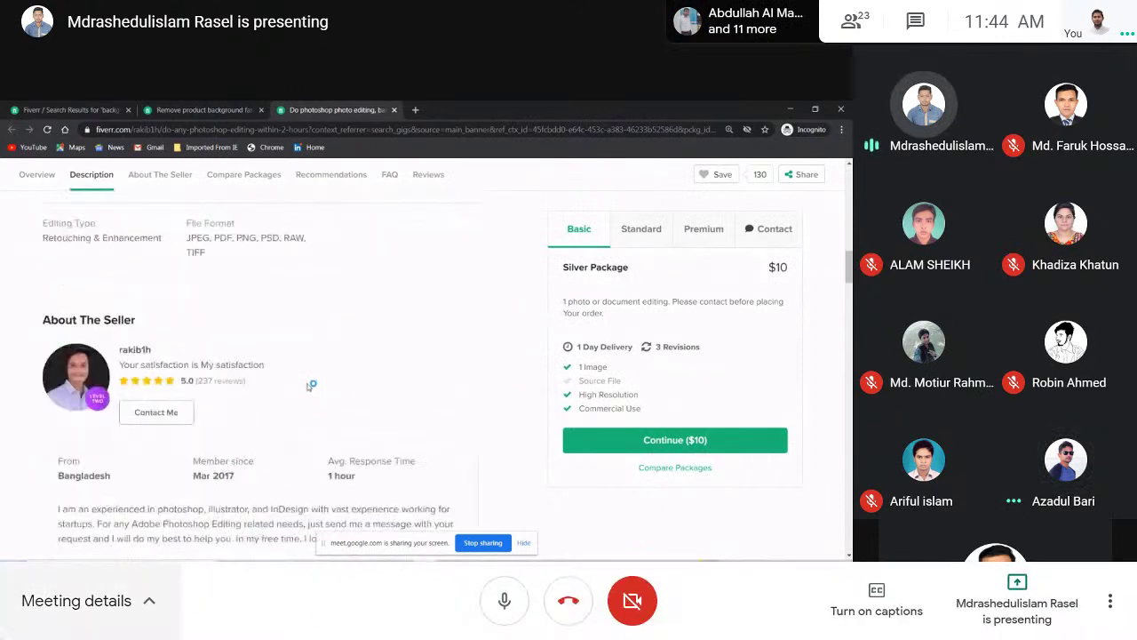
click(504, 601)
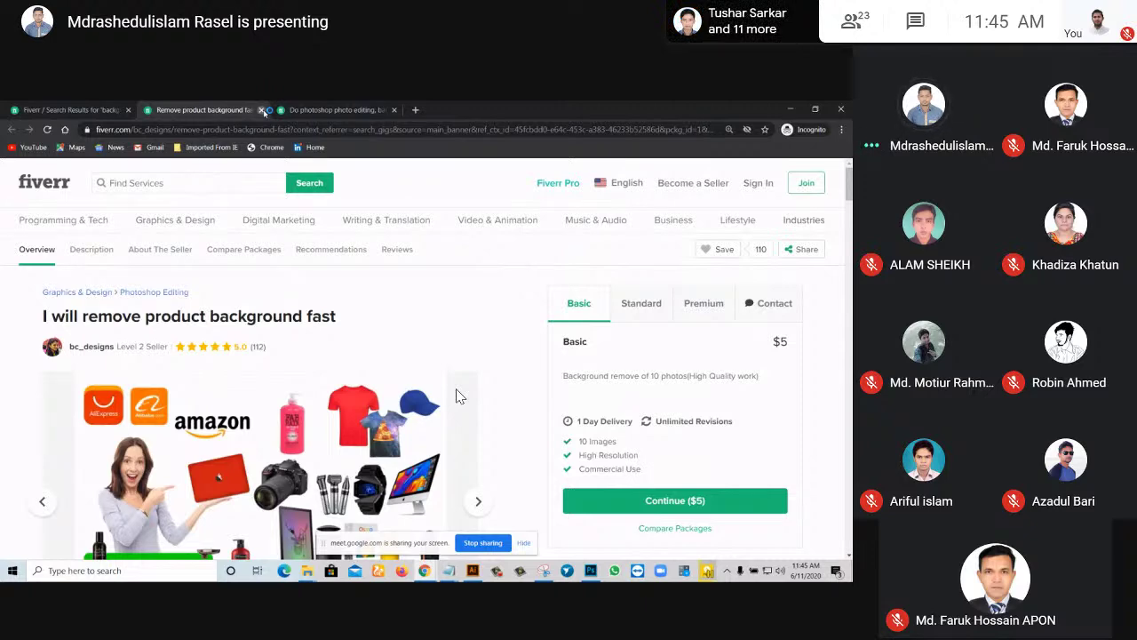
Close the product background and photoshop photo editing gig pages and open a blank browser tab.
click(262, 110)
click(262, 110)
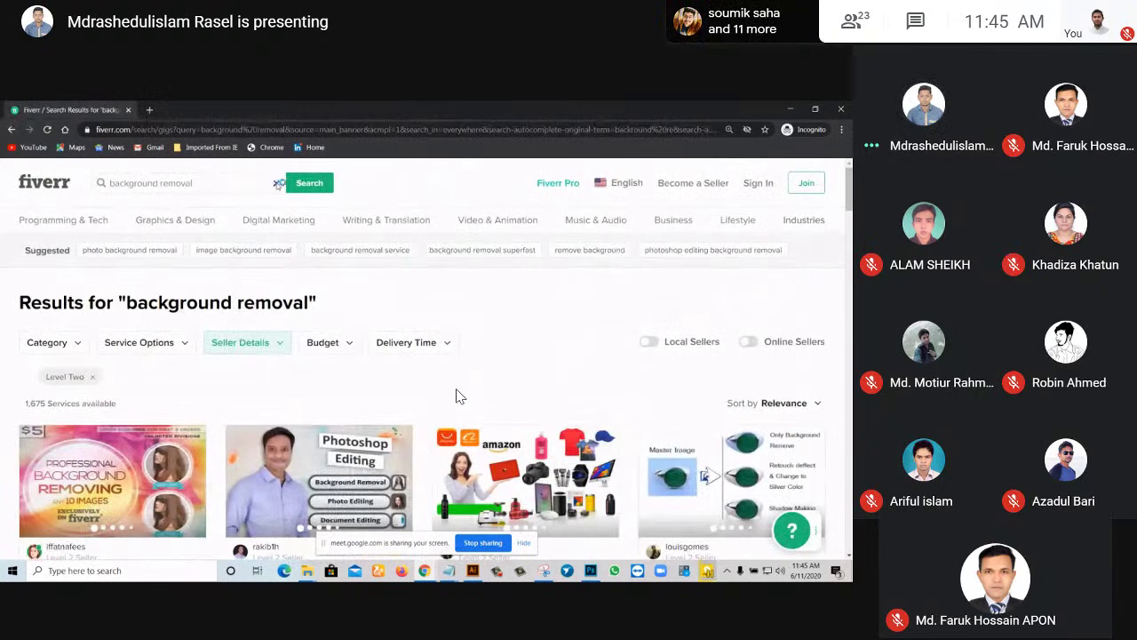
click(149, 110)
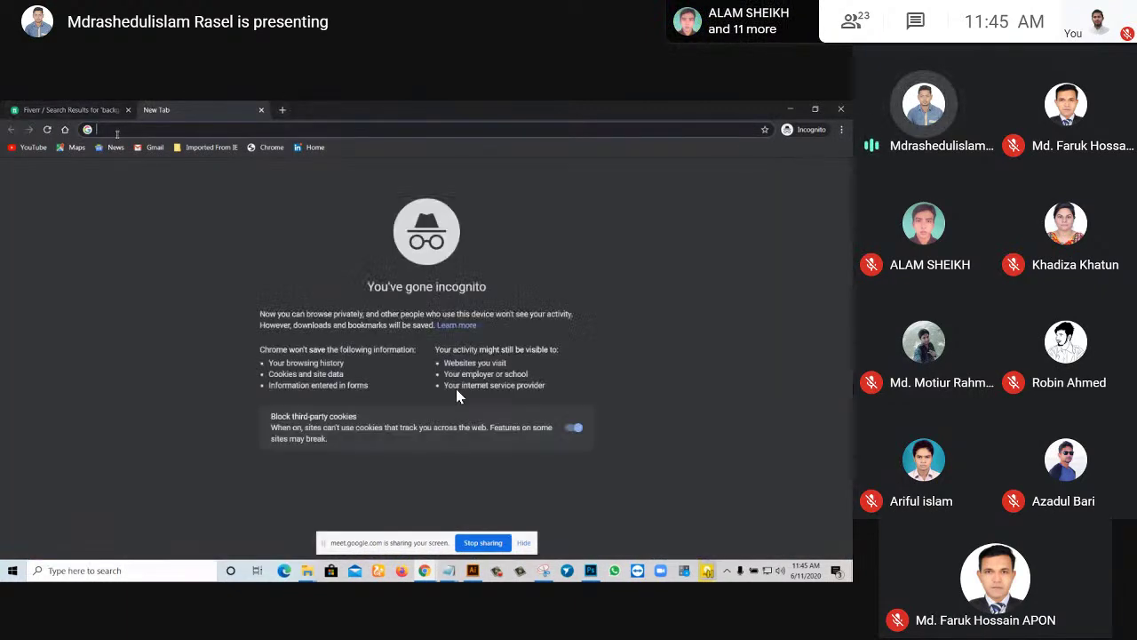
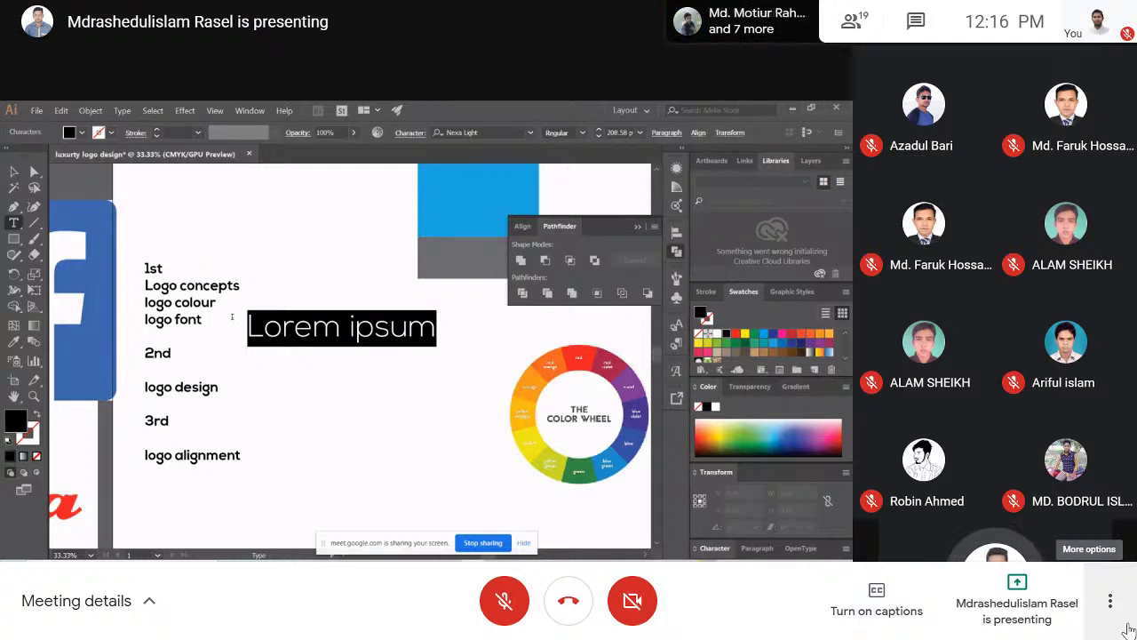
Replace the Lorem ipsum placeholder with the presenter's name in capitals and move the text up and to the right.
text(RA)
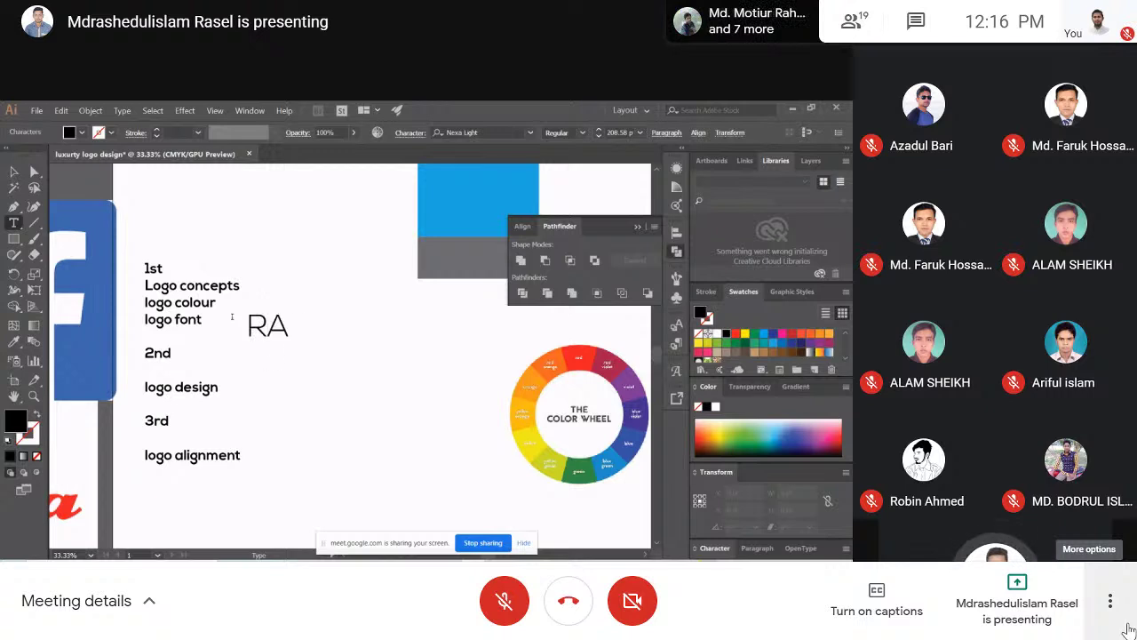
text(SEL)
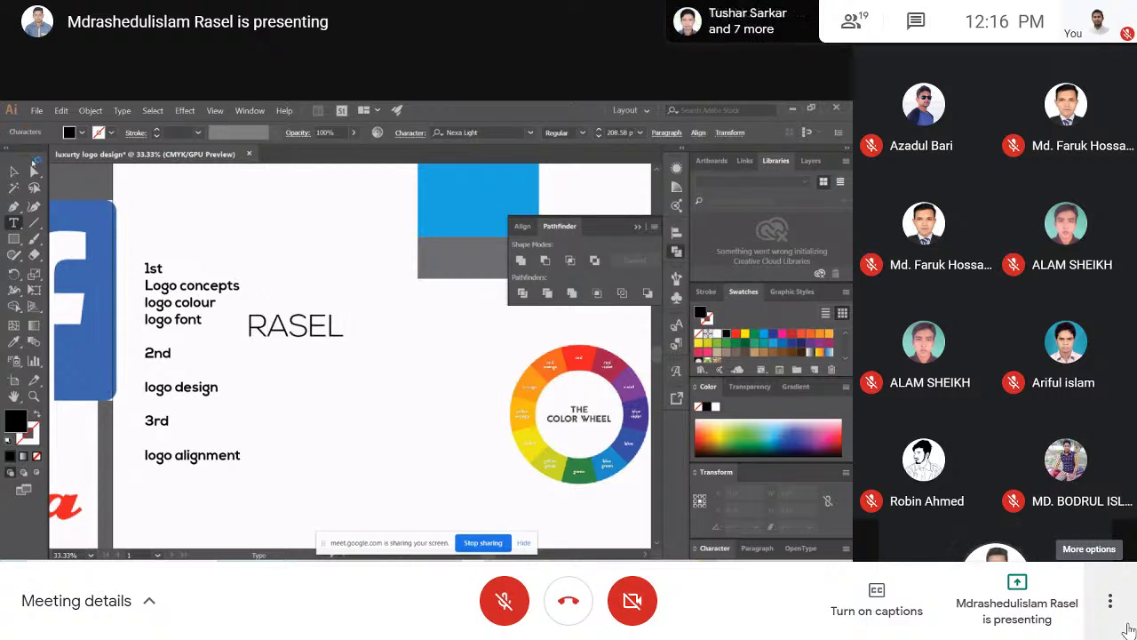
key(Escape)
drag(277, 315, 321, 284)
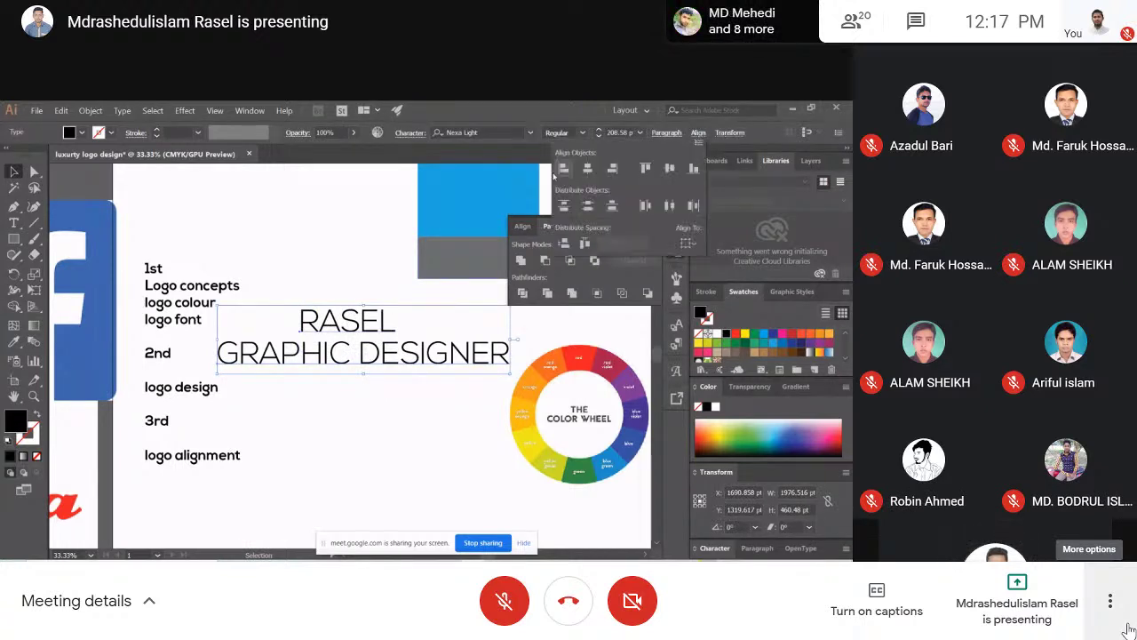
Try left and right alignment on the name and GRAPHIC DESIGNER, settle on horizontal centering, and shift both lines to the right.
click(564, 170)
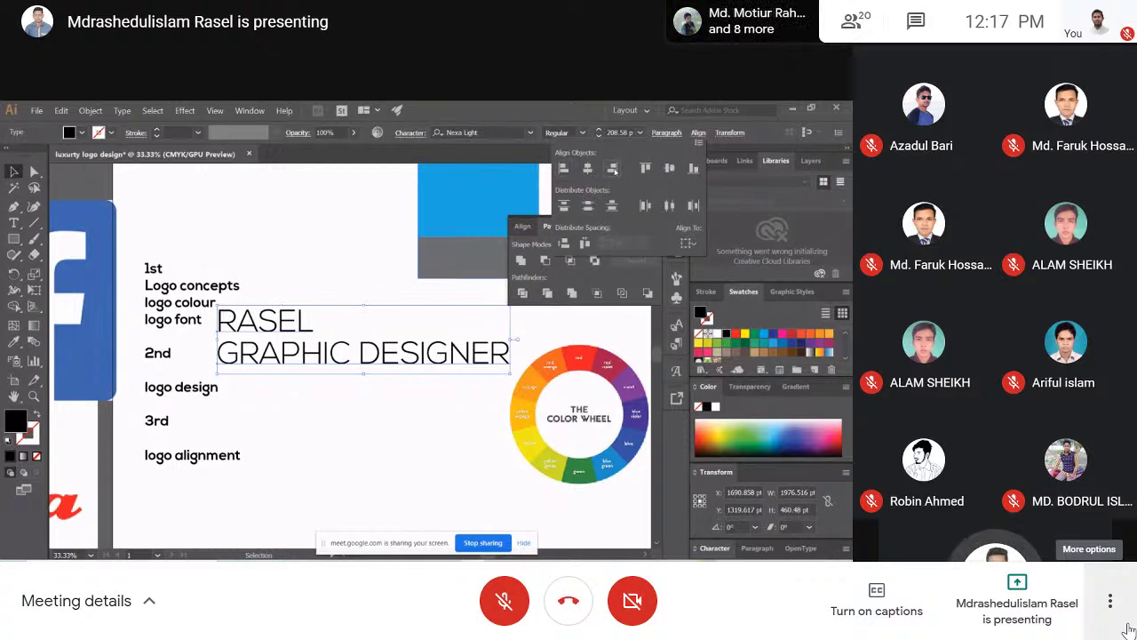
click(613, 169)
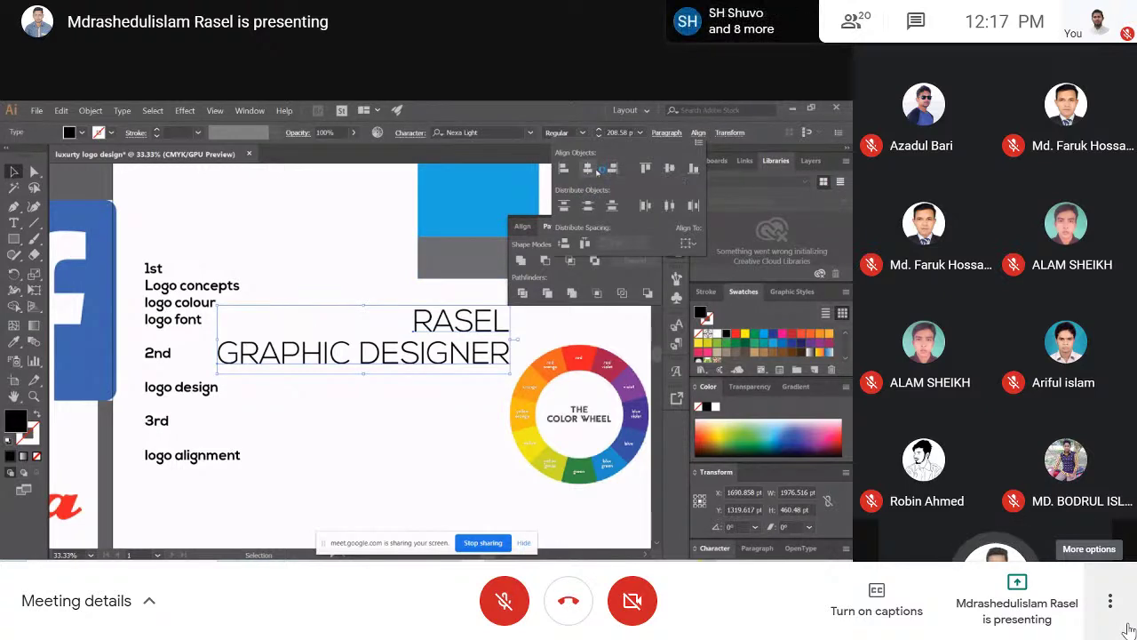
click(587, 169)
click(433, 373)
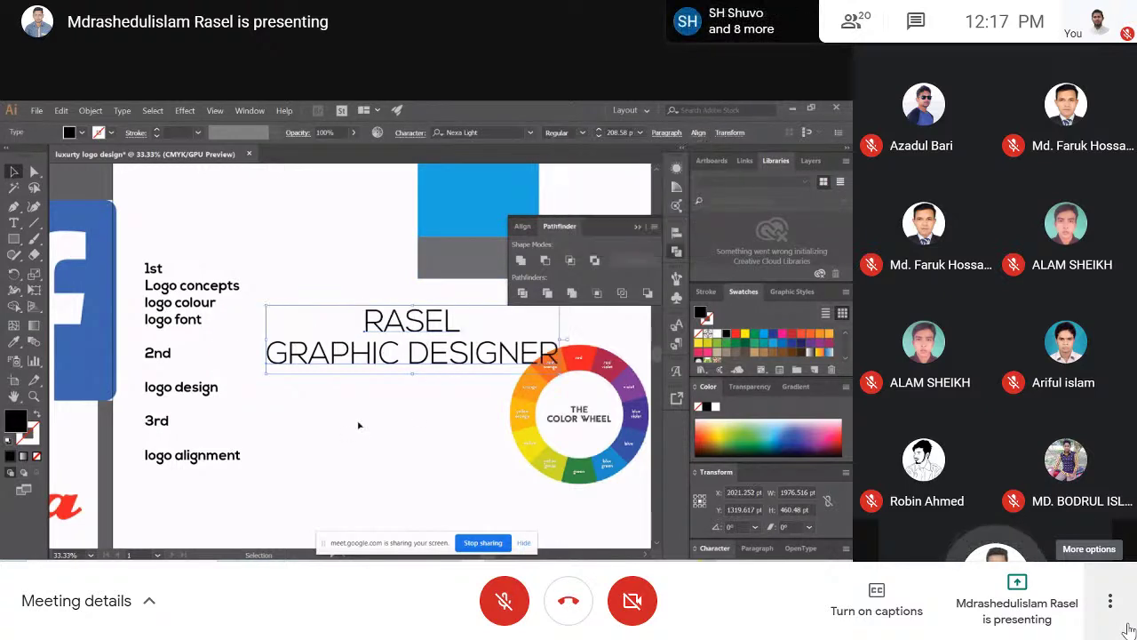
Move the color wheel image down and right, clear of the GRAPHIC DESIGNER text, and reposition the name above it.
click(373, 417)
scroll(507, 417, down, 1)
drag(506, 418, 566, 476)
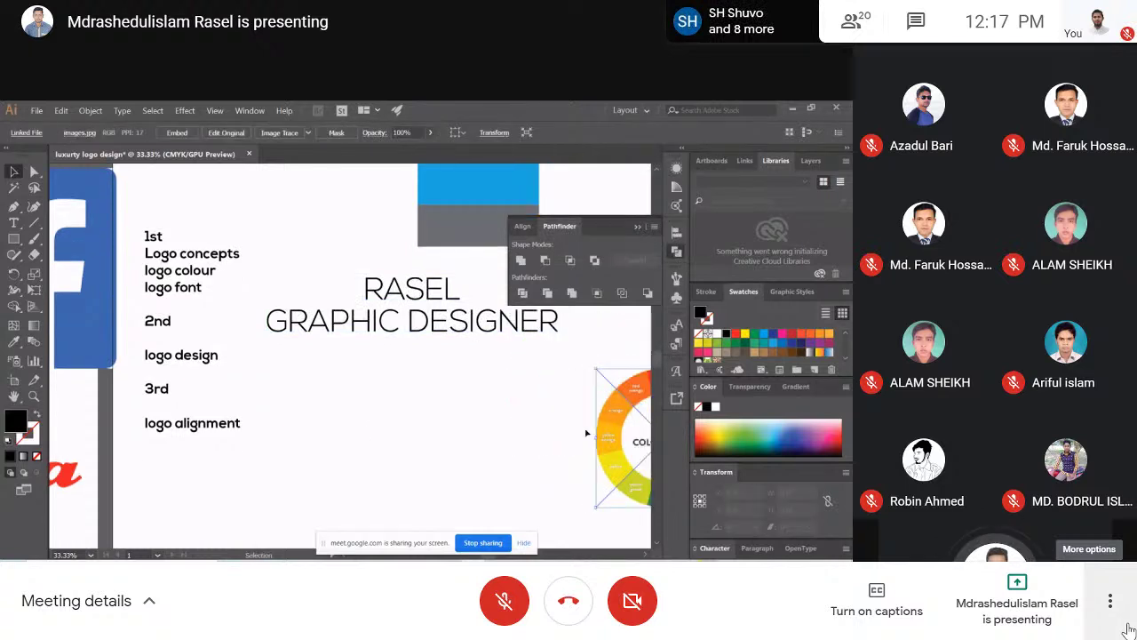
click(393, 326)
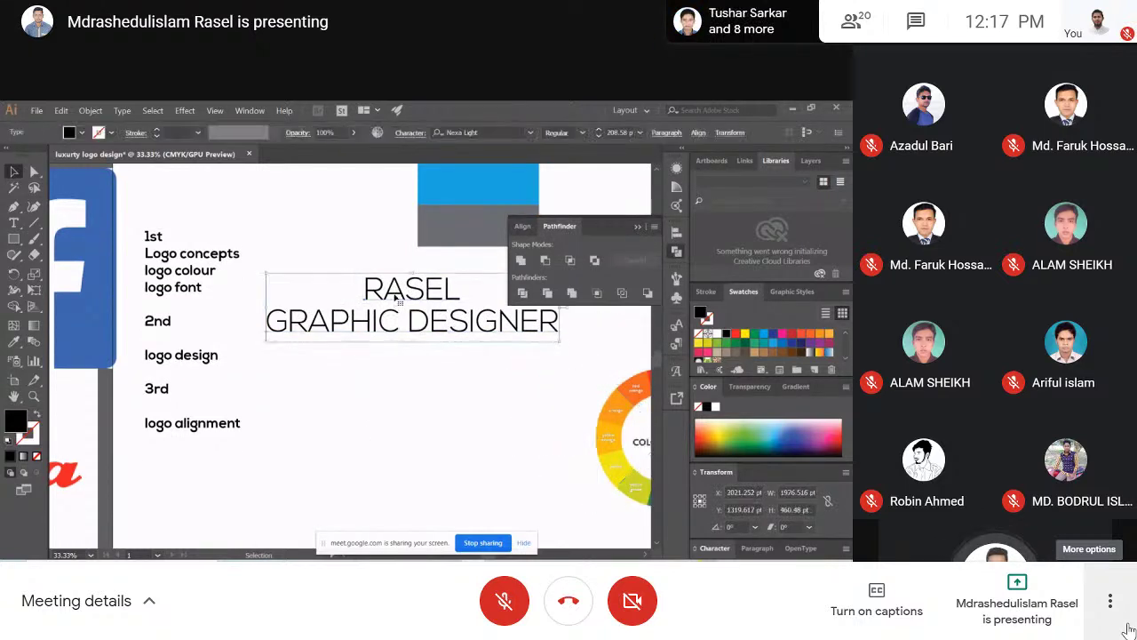
drag(399, 299, 376, 316)
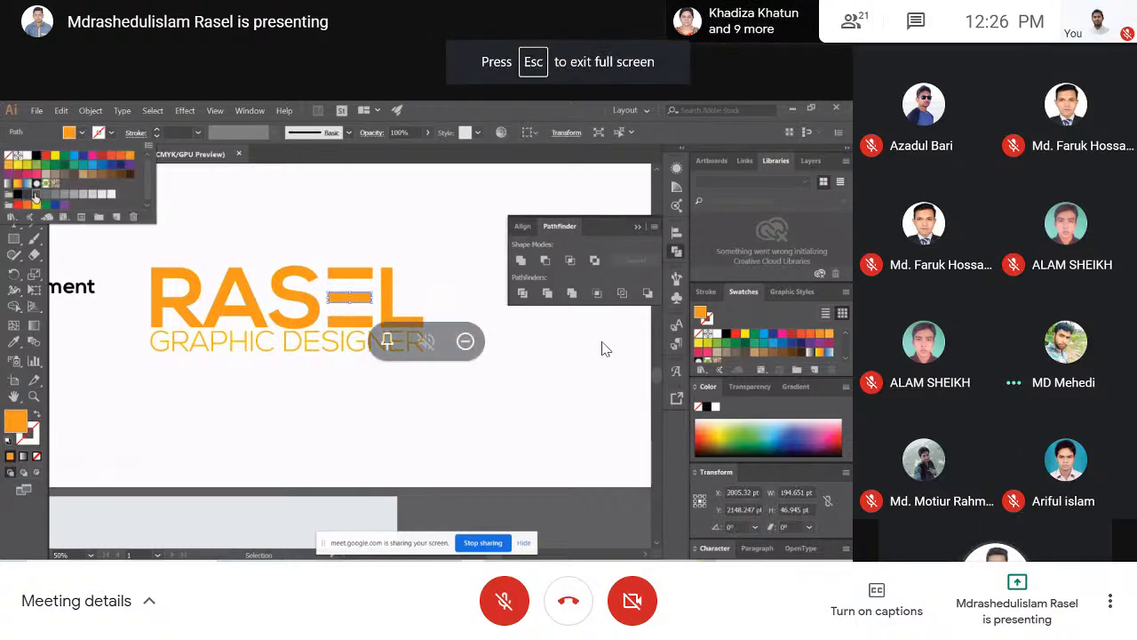
Exit the meeting's full-screen view, switch to OBS and minimize its window.
key(Escape)
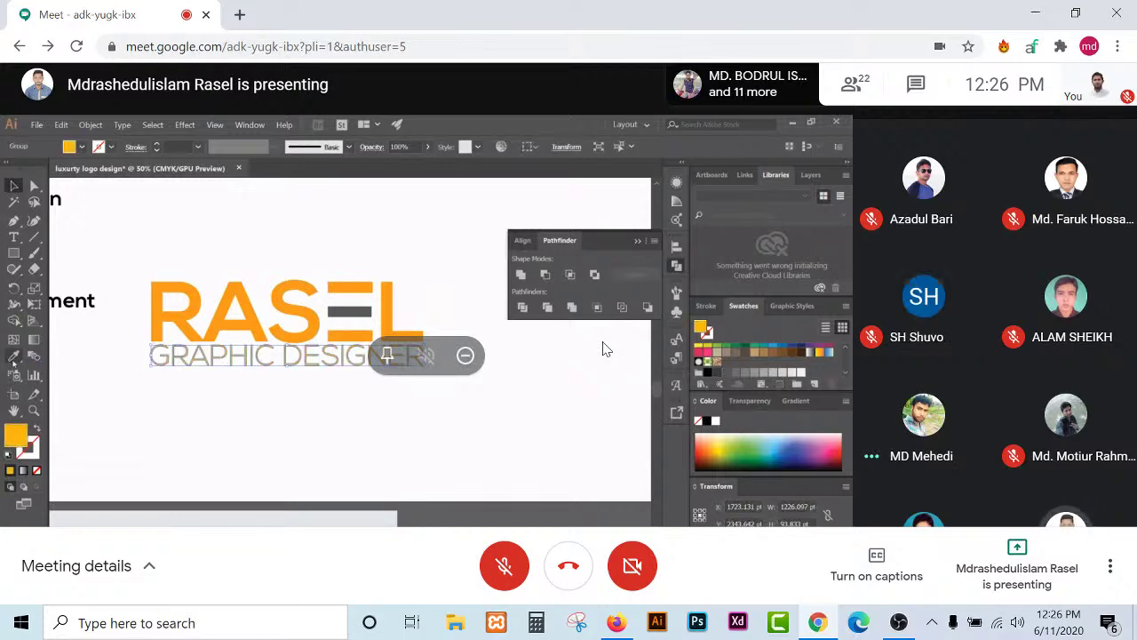
click(899, 623)
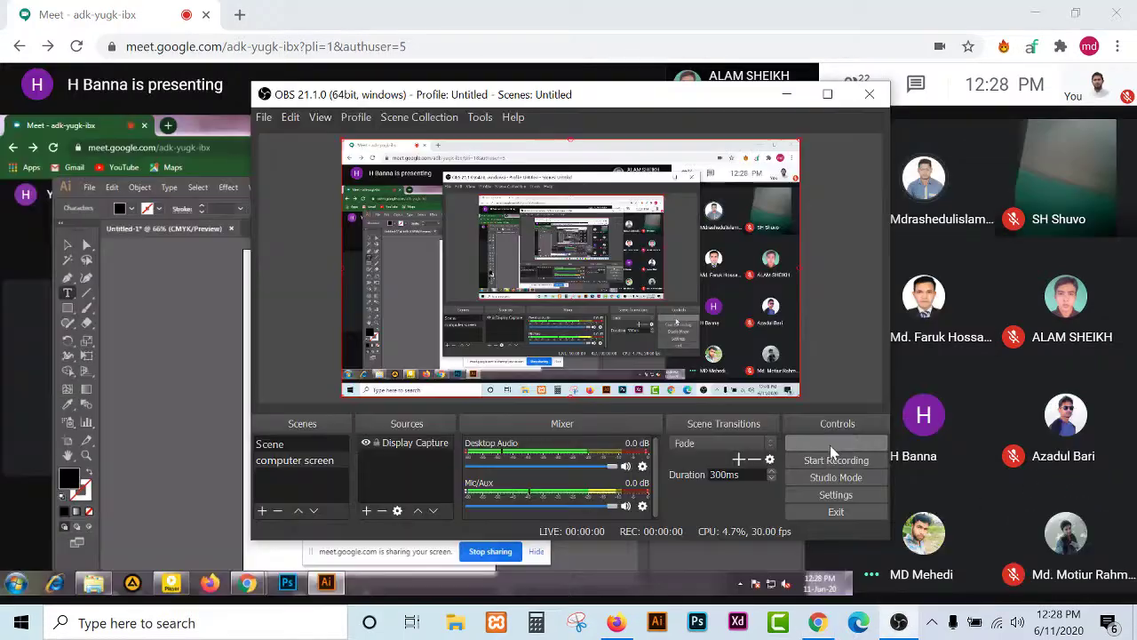
click(788, 96)
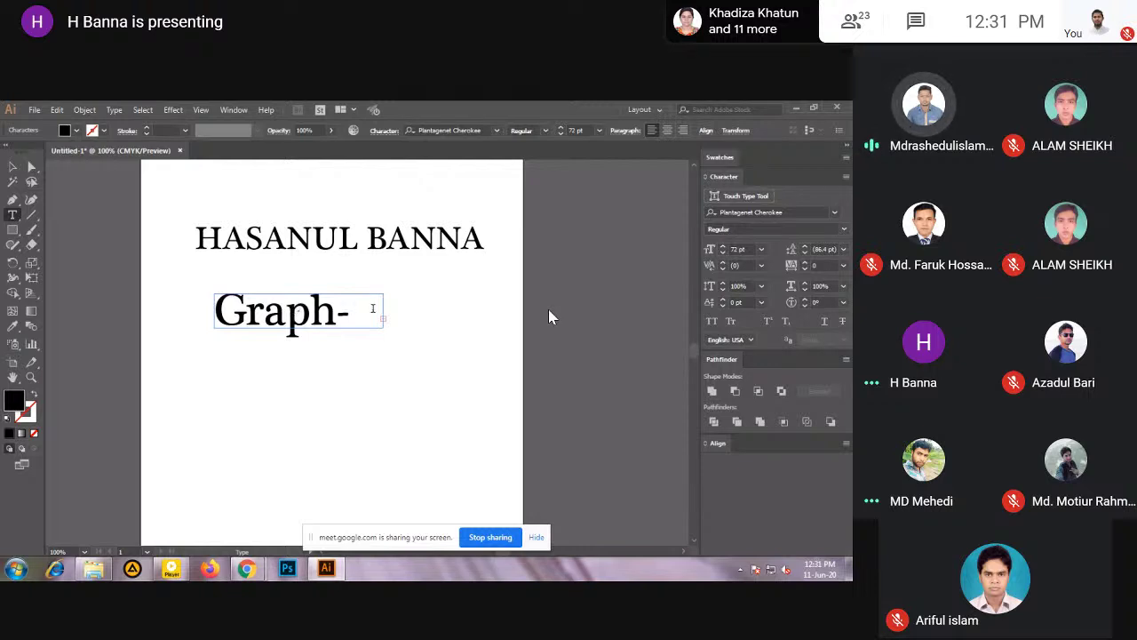
Rewrite the Graph- line below the name and correct its spelling to Graphics Designer.
drag(382, 314, 204, 318)
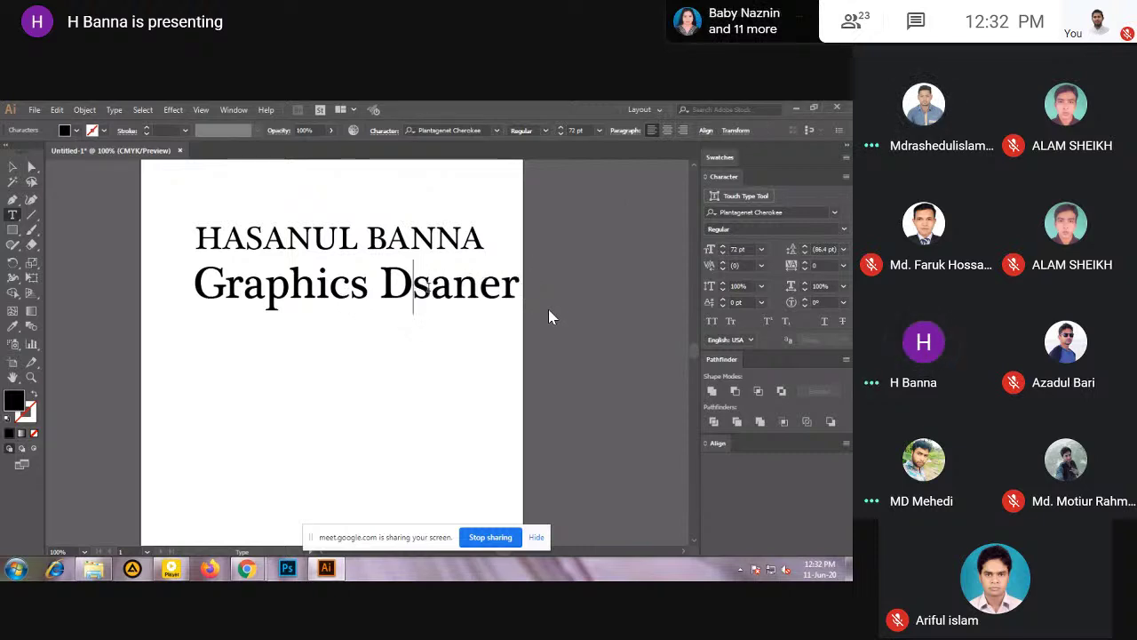
text(e)
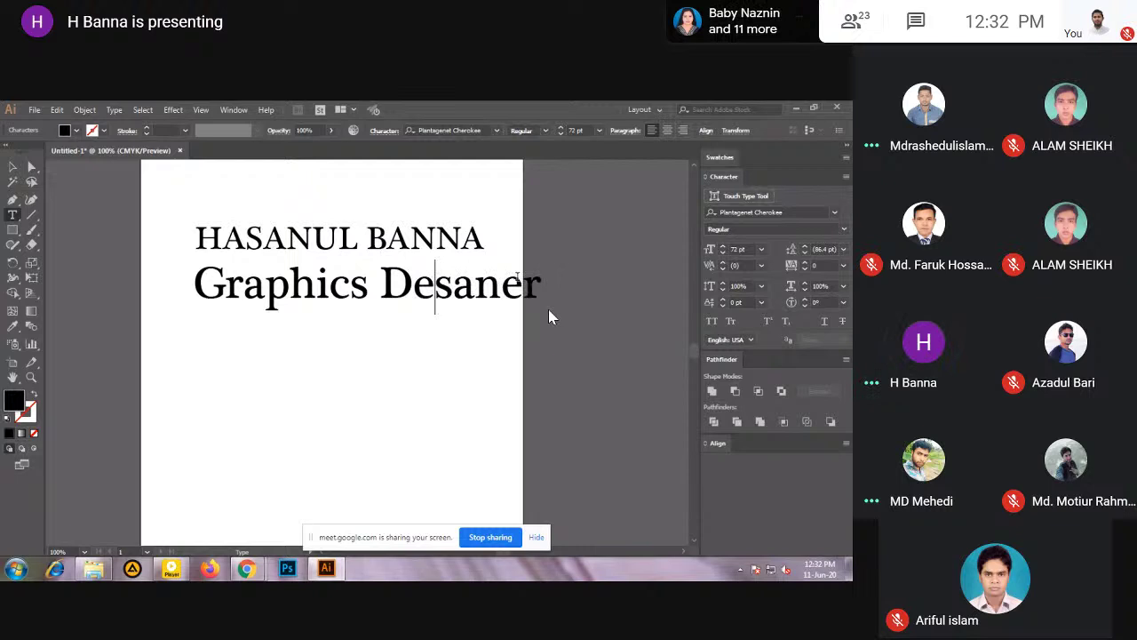
key(Right)
key(Right)
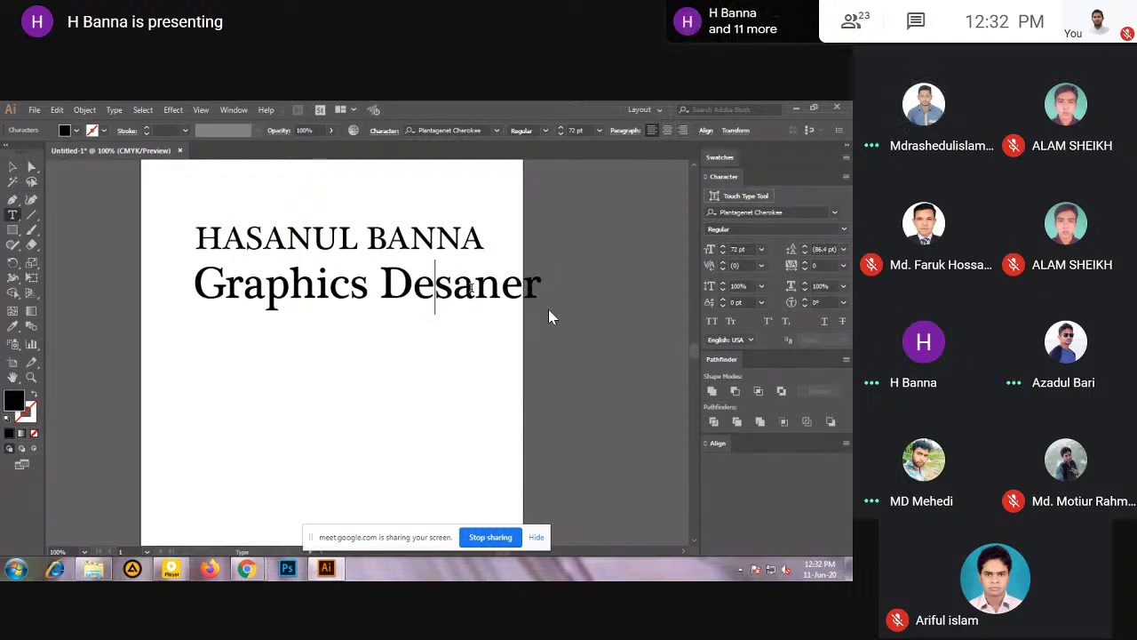
key(BackSpace)
text(i)
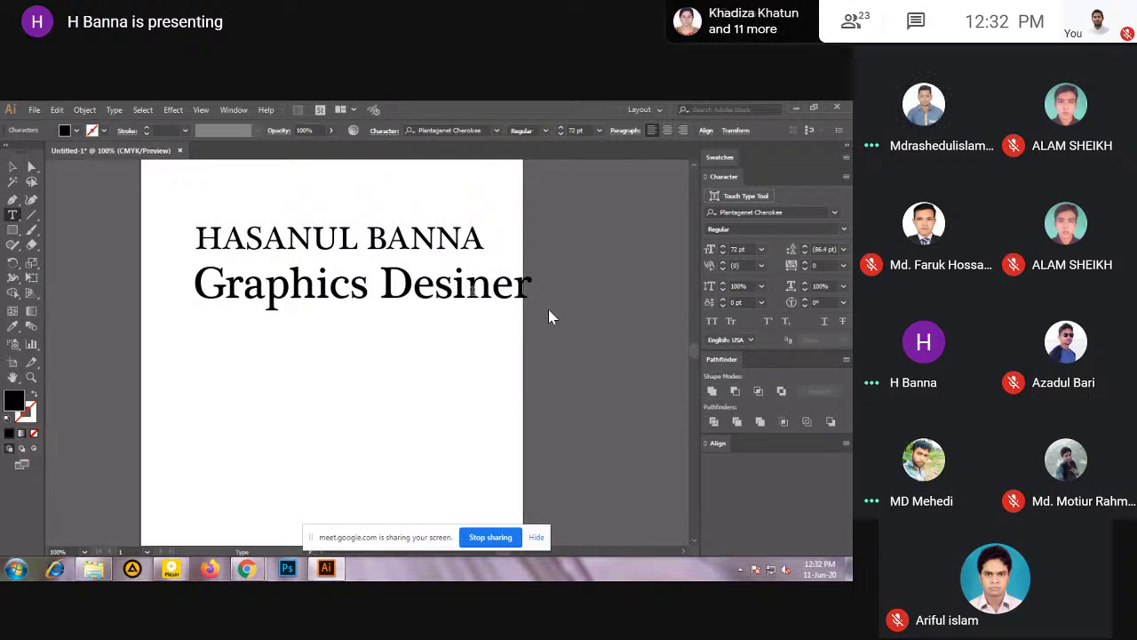
text(g)
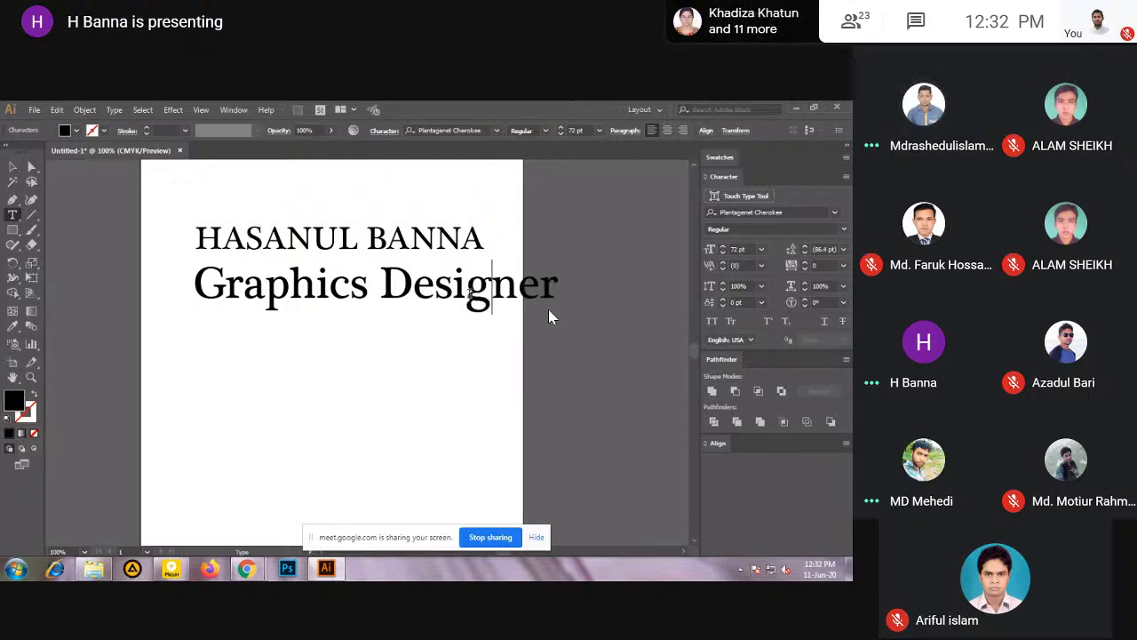
Select the whole Graphics Designer line and scale the text down to fit beneath the name.
key(End)
key(shift+Left)
key(shift+Left)
key(shift+Left)
key(shift+Left)
key(shift+Left)
key(shift+Left)
key(shift+Left)
key(shift+Left)
key(shift+Left)
key(shift+Left)
key(shift+Left)
key(shift+Left)
key(shift+Left)
key(shift+Left)
key(shift+Left)
key(shift+Left)
key(shift+Left)
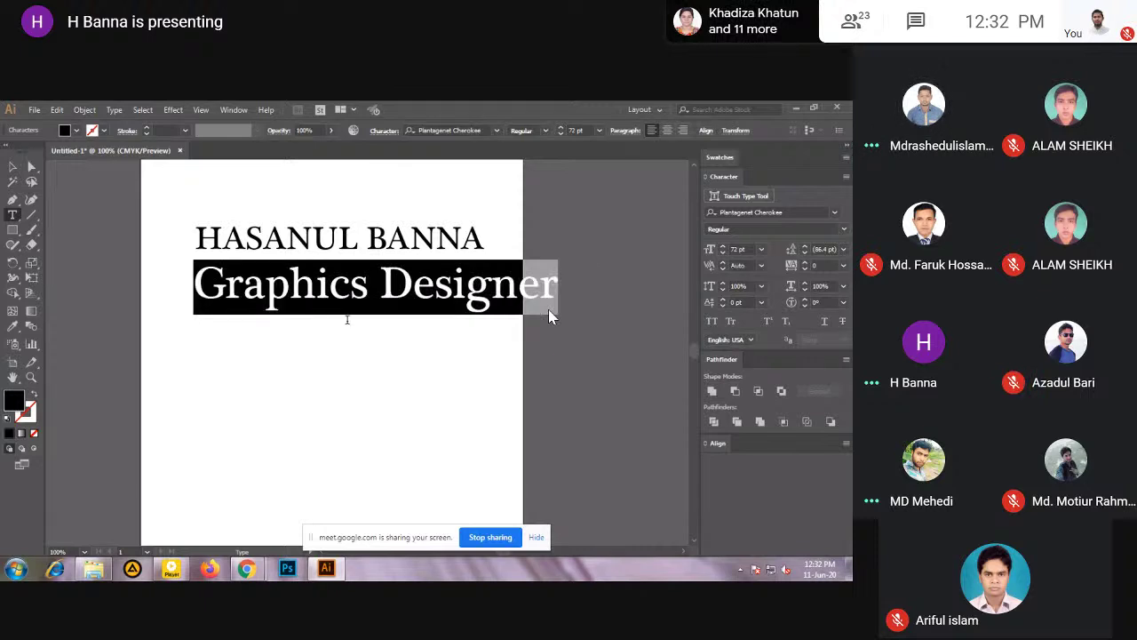
click(13, 166)
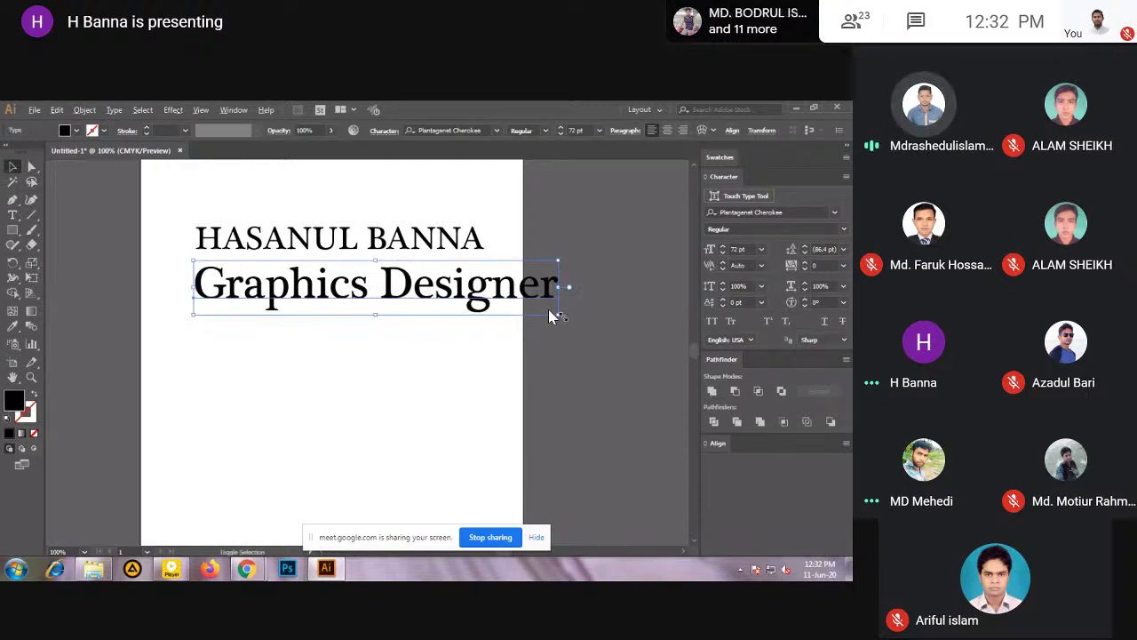
drag(551, 315, 487, 304)
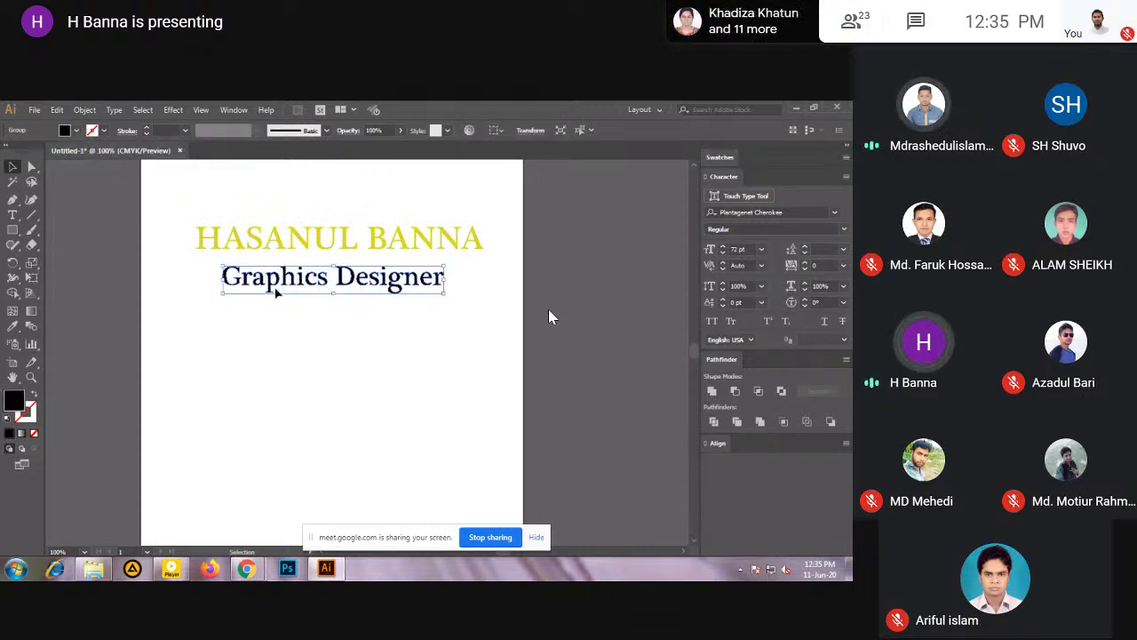
Fill the Graphics Designer line below the yellow-green name with orange.
click(213, 381)
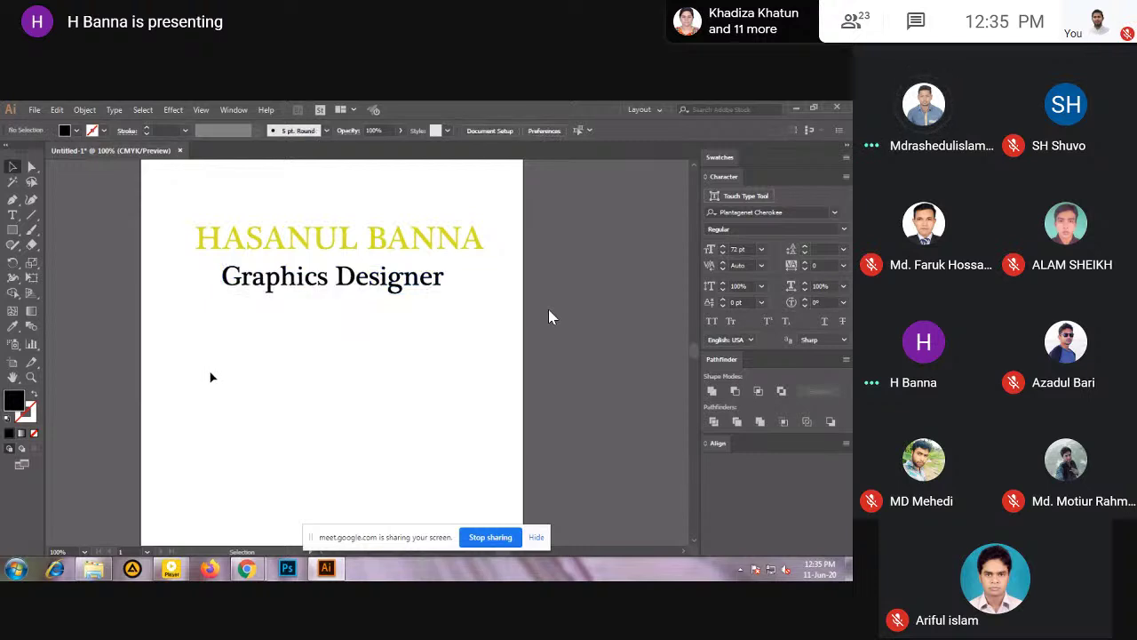
click(443, 281)
click(76, 131)
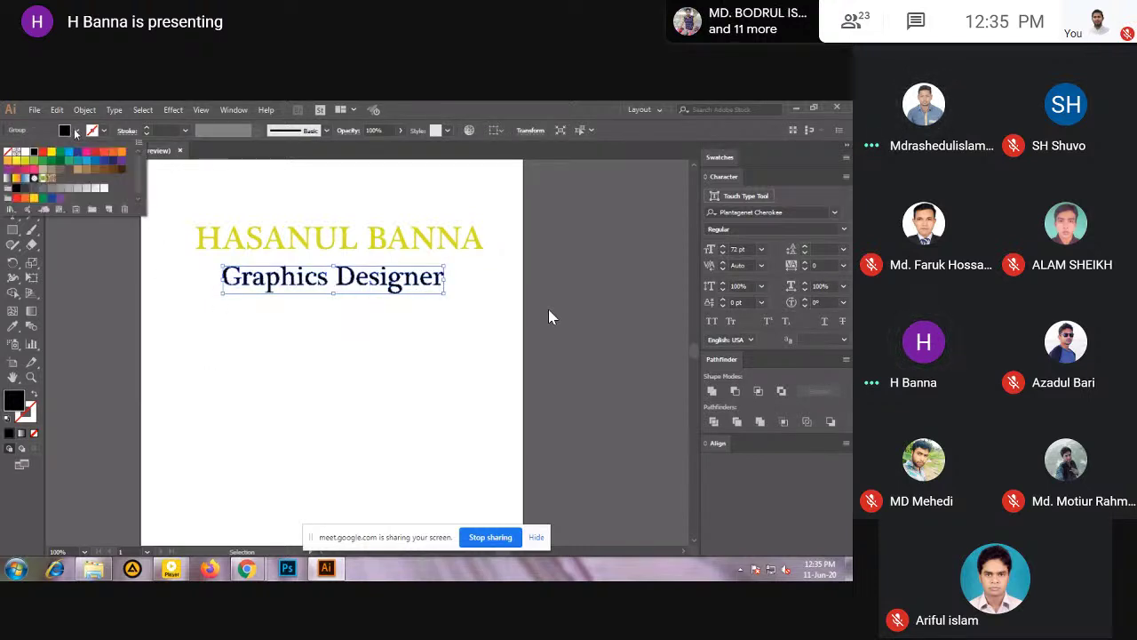
click(24, 199)
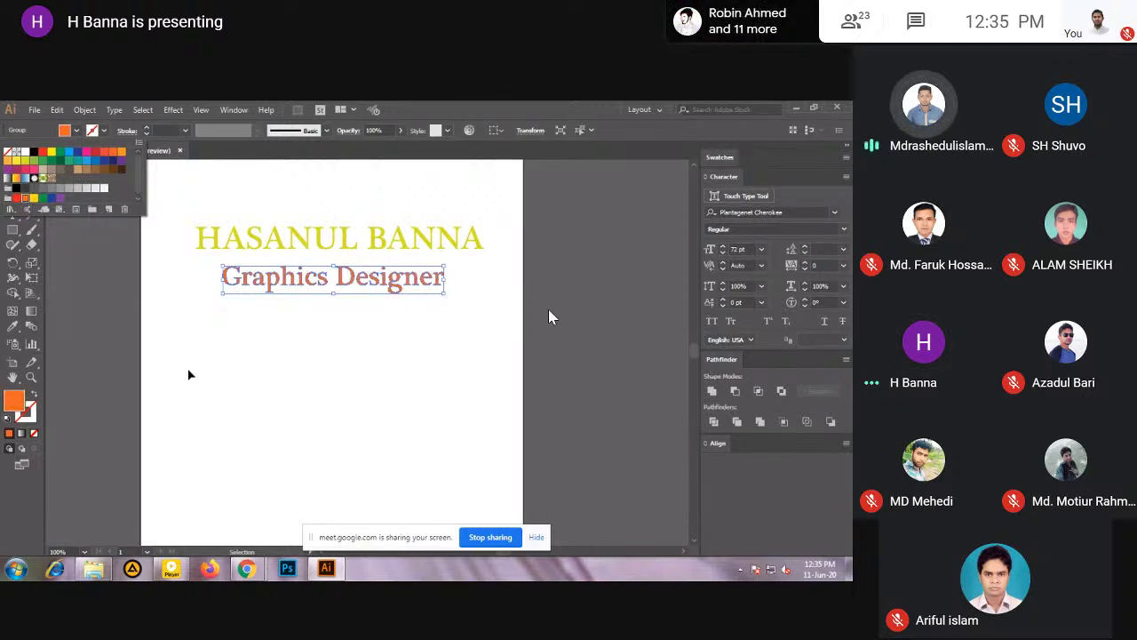
Select all the letters of the yellow-green name and open their context options.
click(187, 249)
click(190, 244)
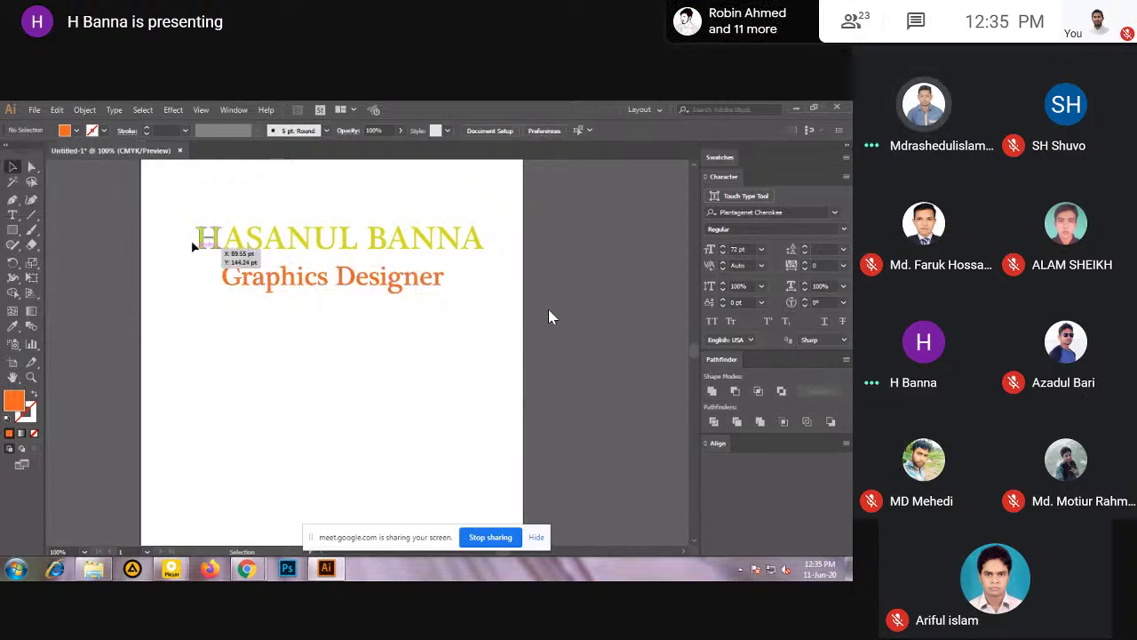
drag(186, 233, 489, 248)
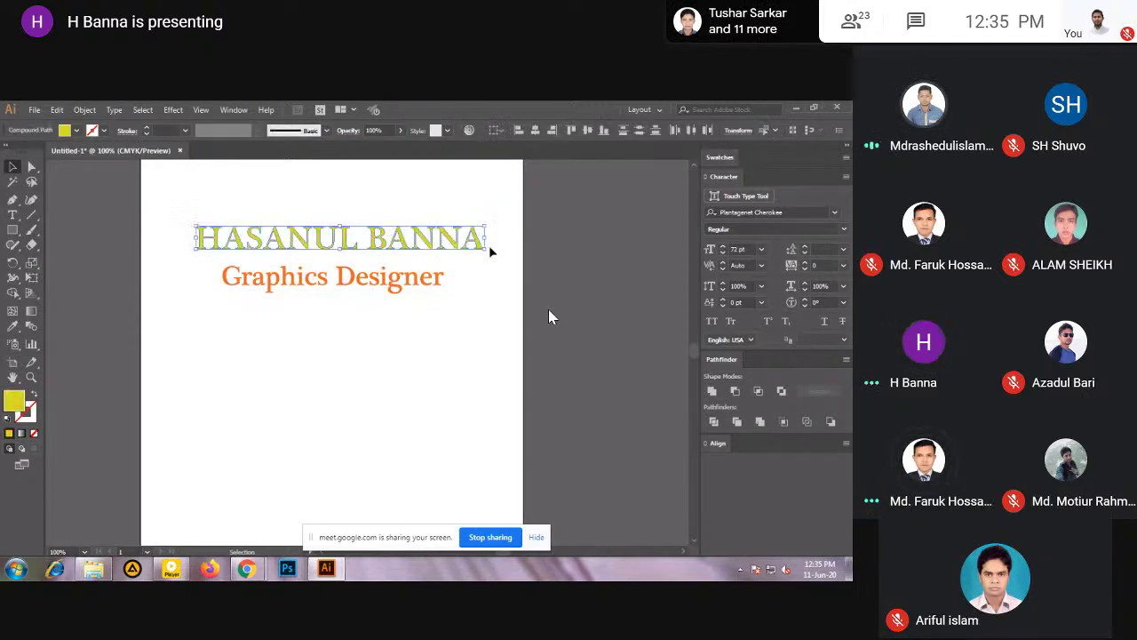
right_click(414, 244)
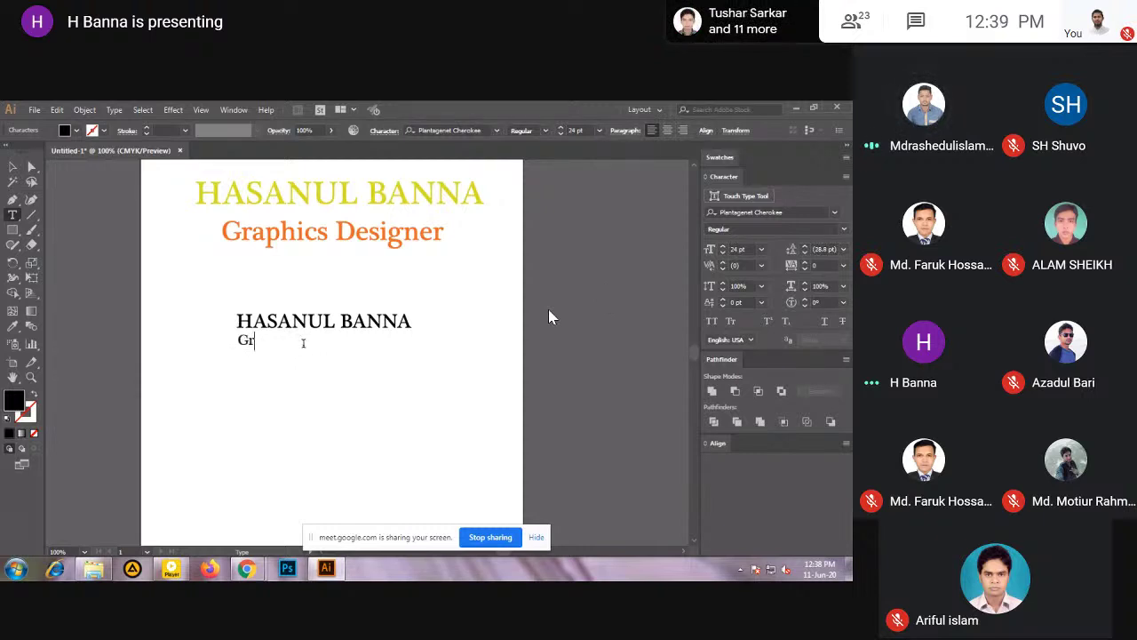
Complete the line below the smaller black name so it reads Graphics Designer.
text(aph)
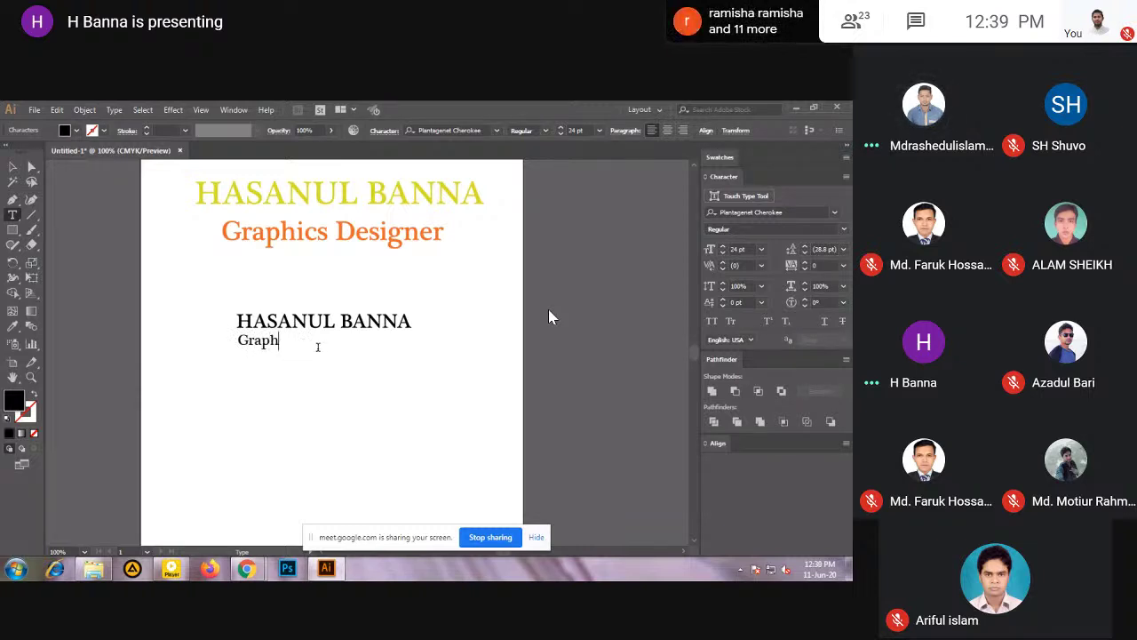
text(ics D)
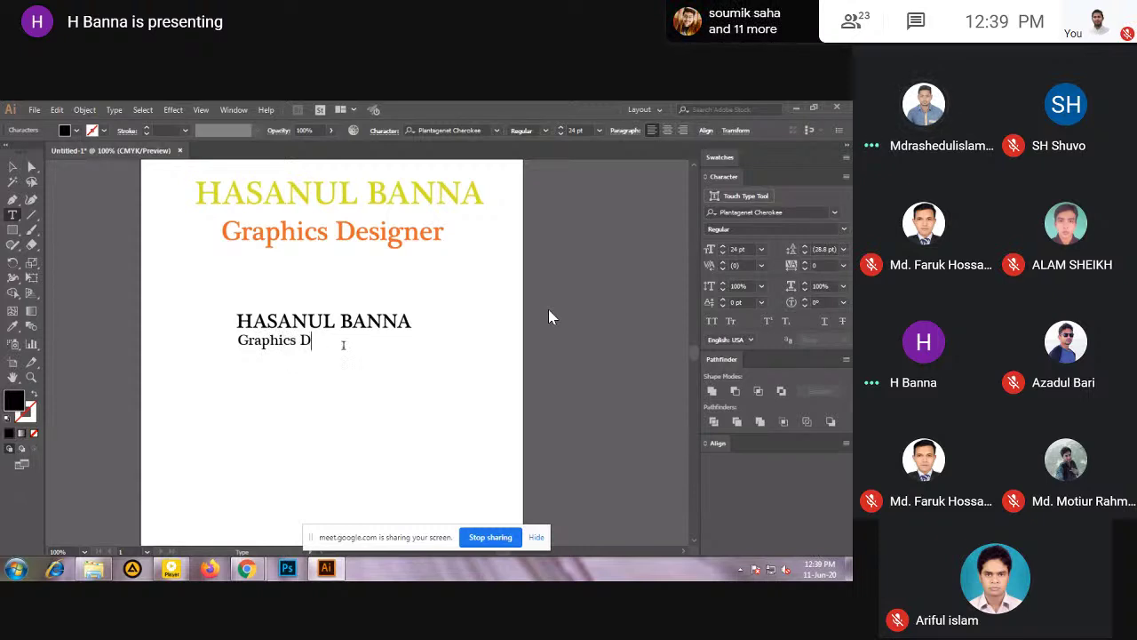
text(esi)
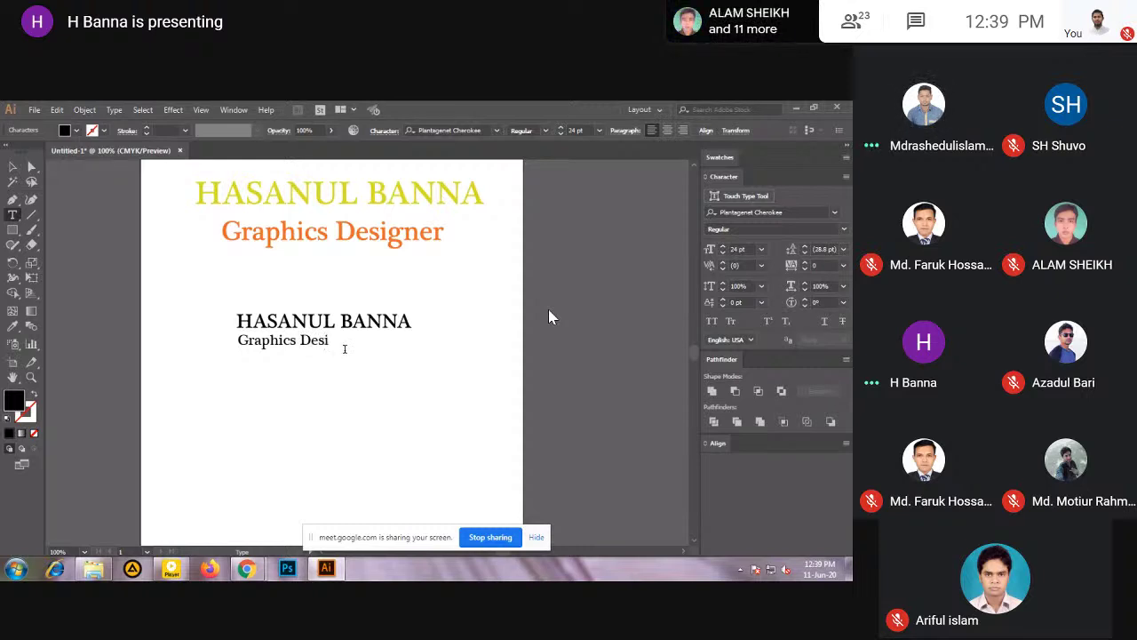
text(gner)
drag(219, 341, 361, 341)
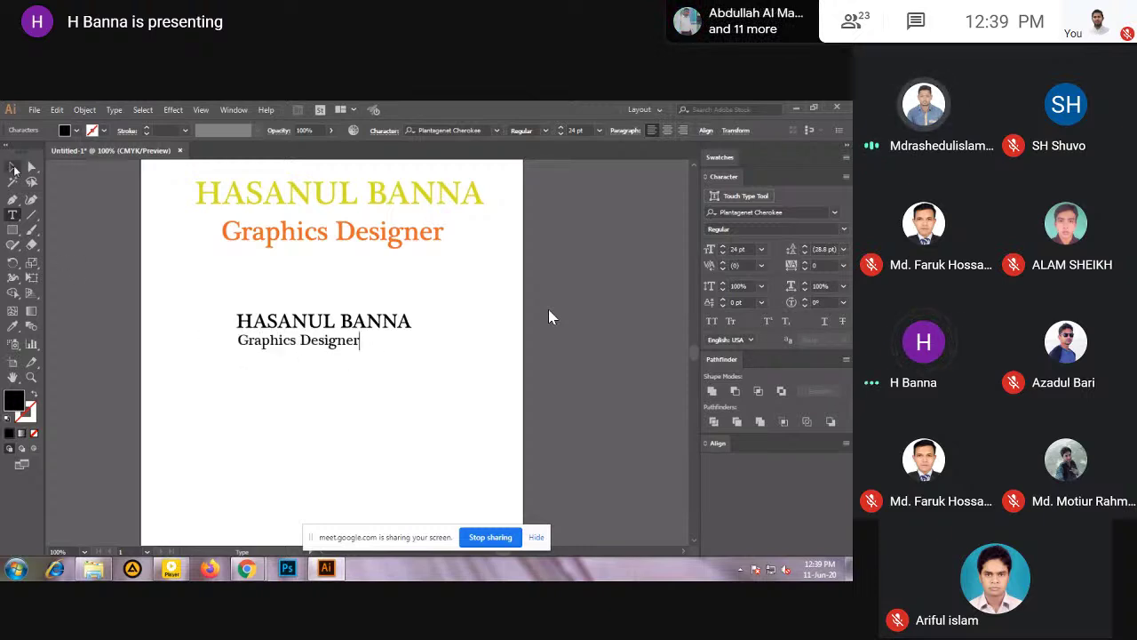
Move the small Graphics Designer line slightly right to sit more centrally beneath the black name.
click(13, 167)
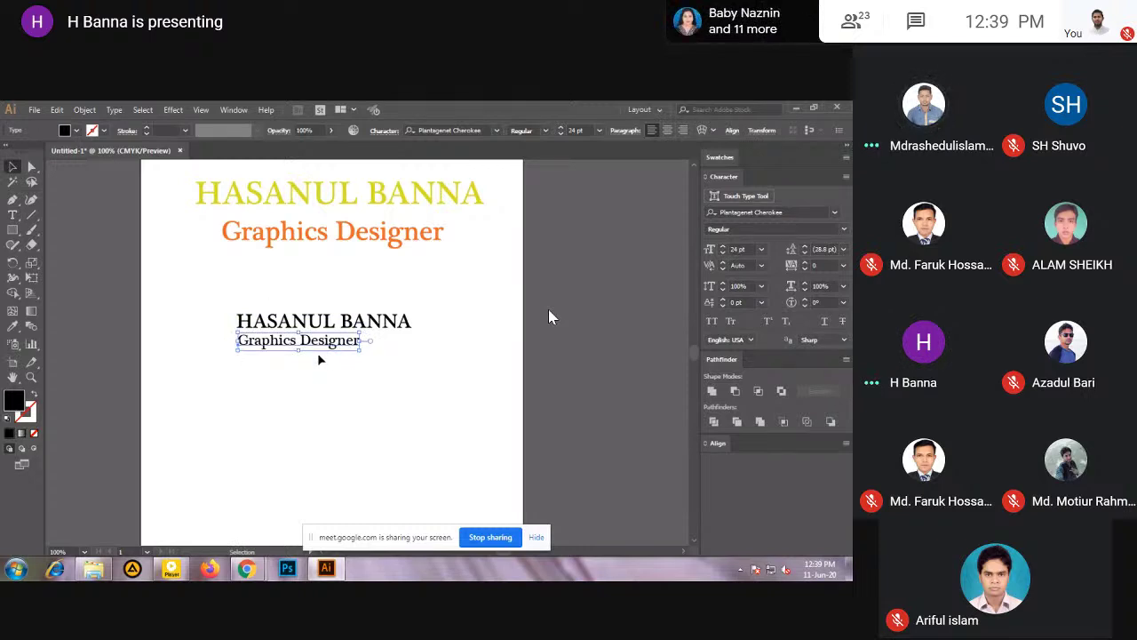
drag(312, 339, 327, 340)
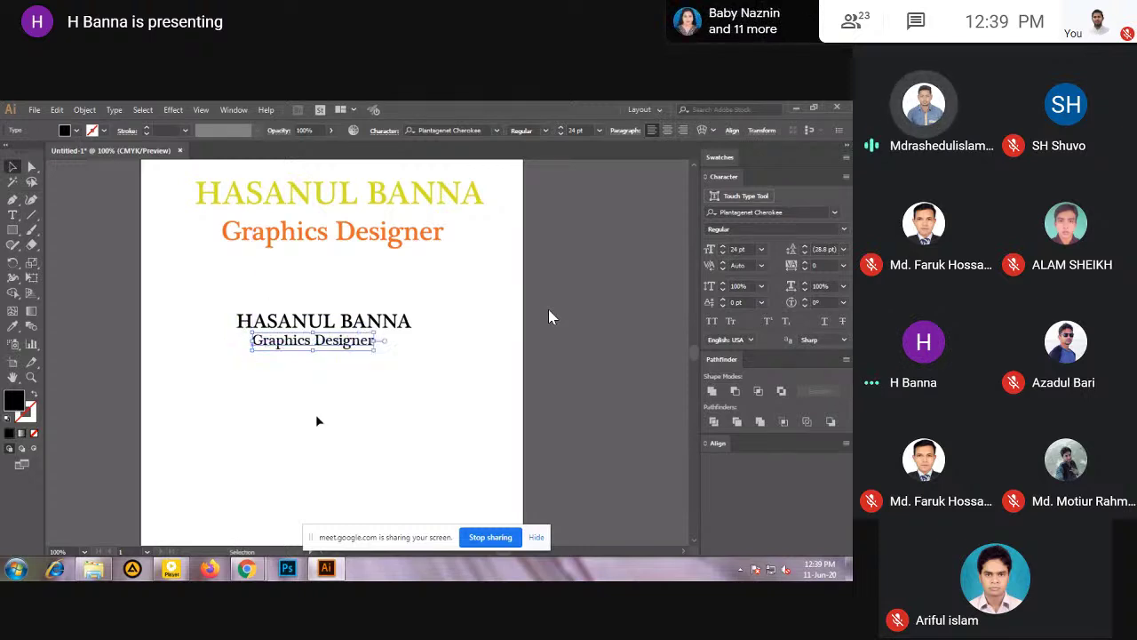
click(331, 391)
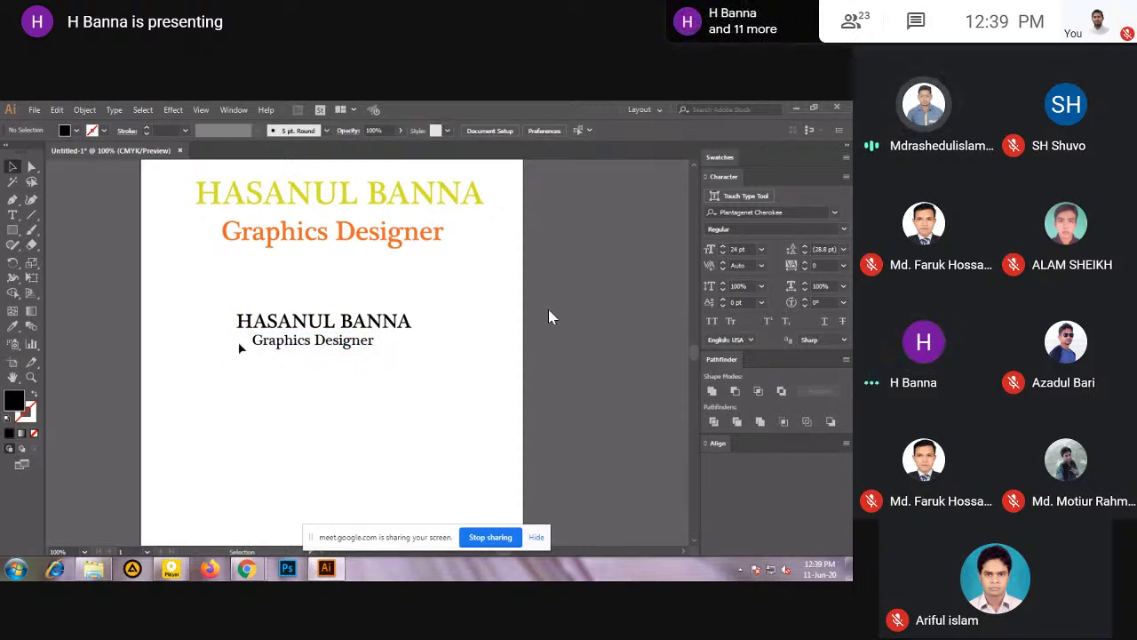
Expand the small Graphics Designer text into shapes with Object and Fill enabled, and deselect it.
drag(394, 343, 146, 393)
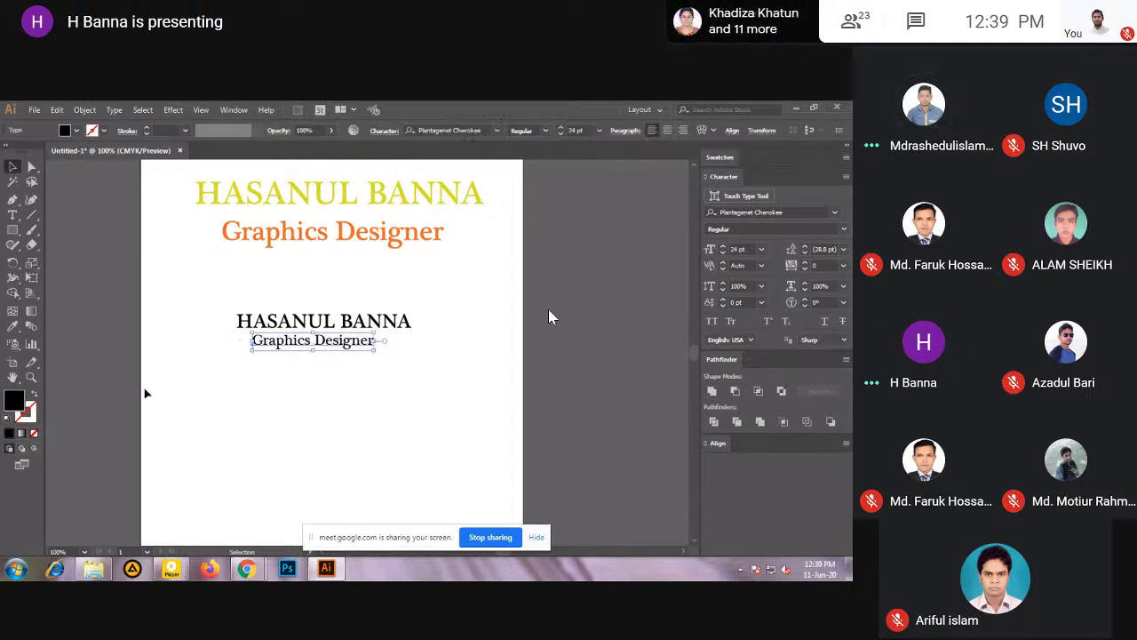
click(75, 109)
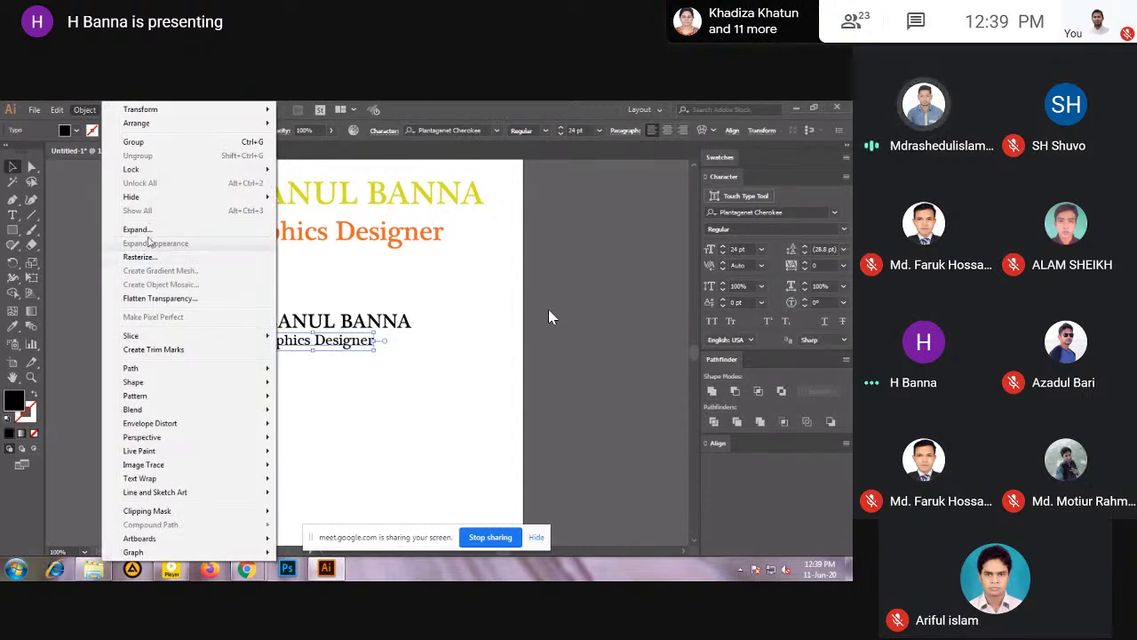
click(140, 233)
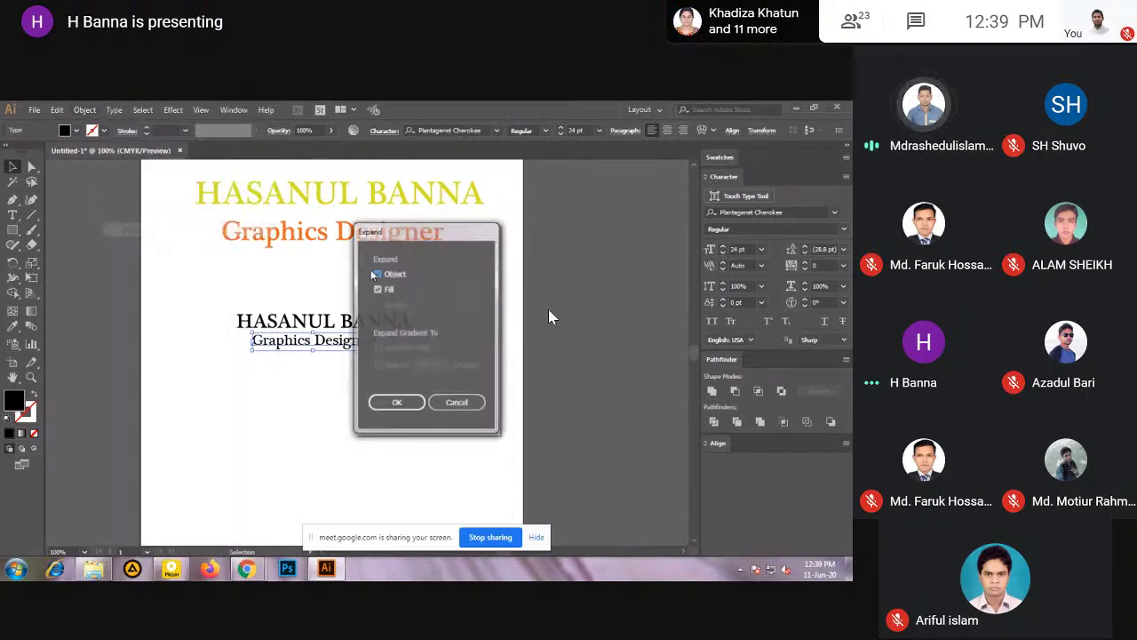
click(373, 402)
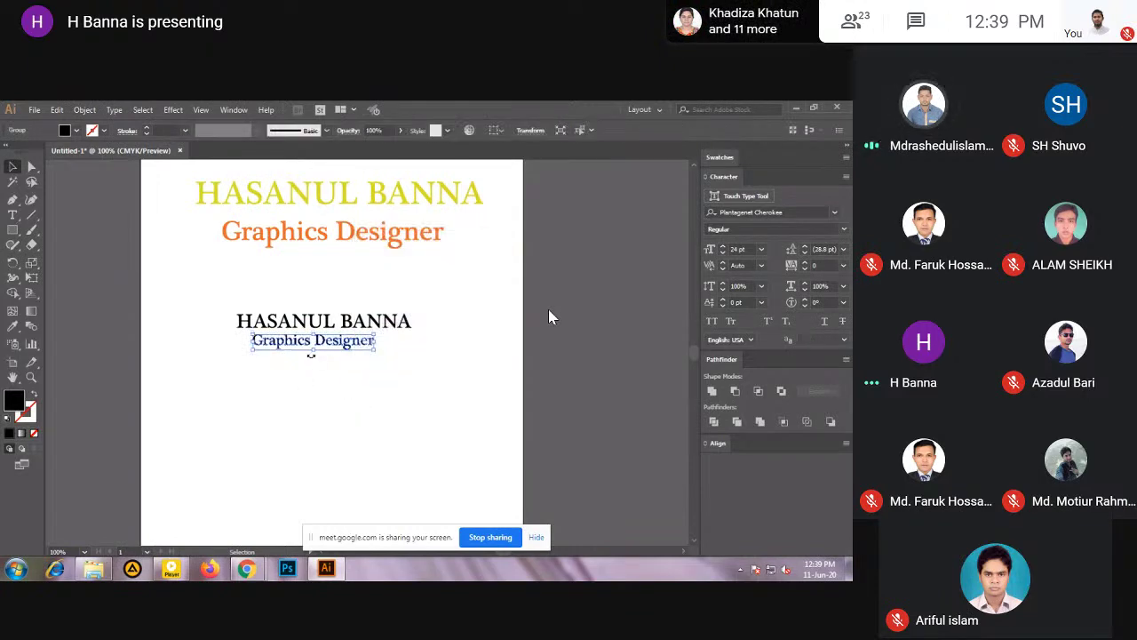
right_click(310, 341)
click(283, 403)
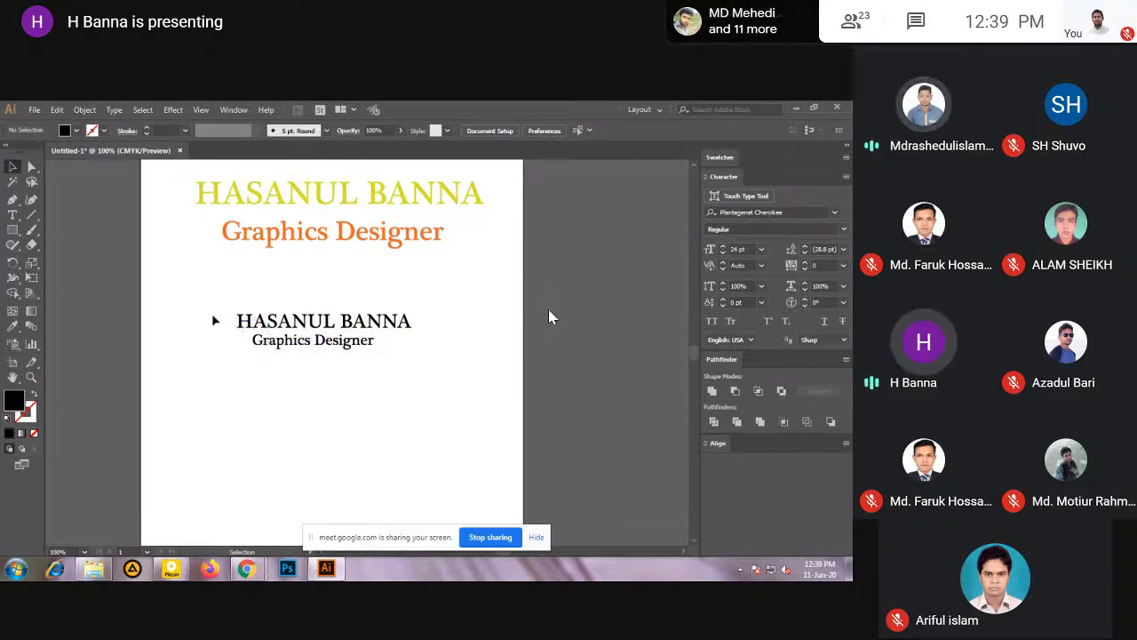
Fill the smaller black name with dark green and clear the selection.
drag(234, 327, 427, 323)
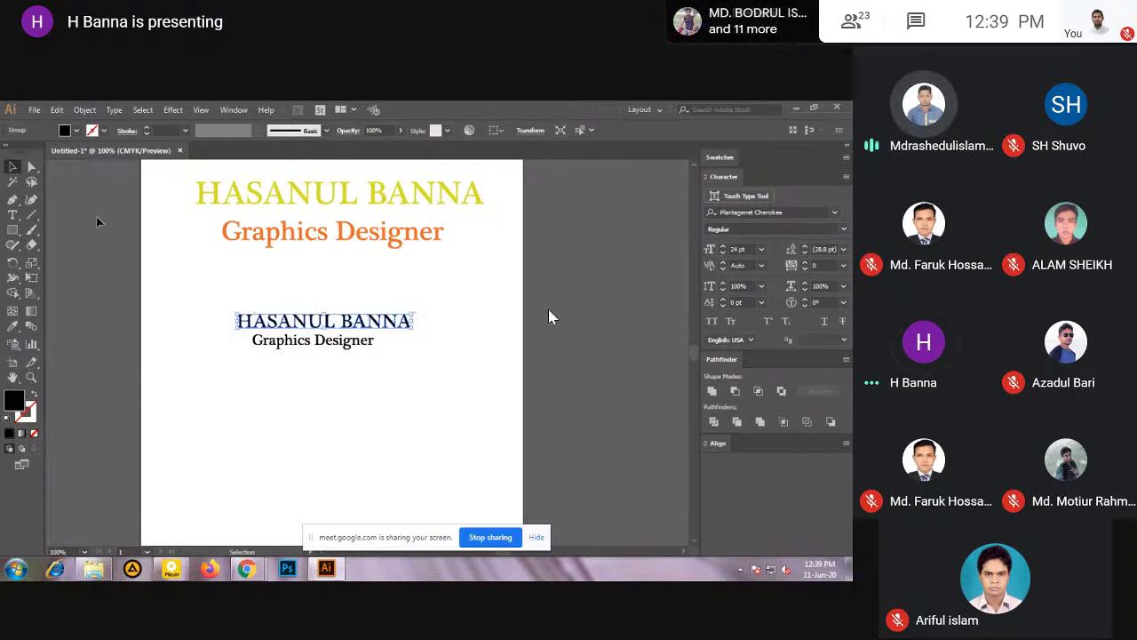
click(77, 131)
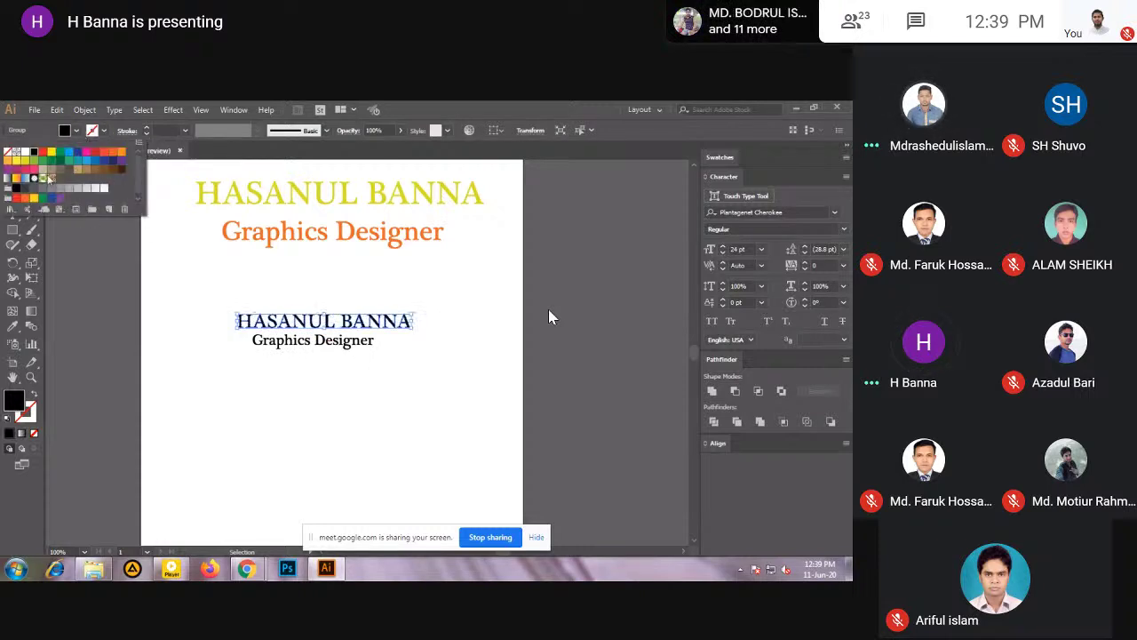
click(51, 162)
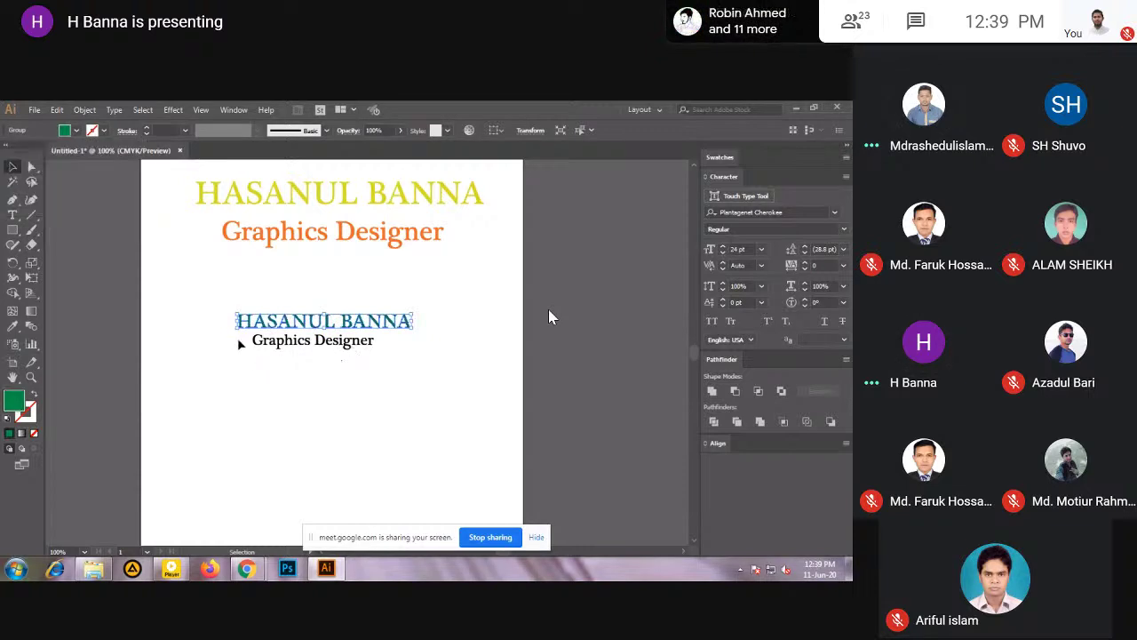
click(269, 349)
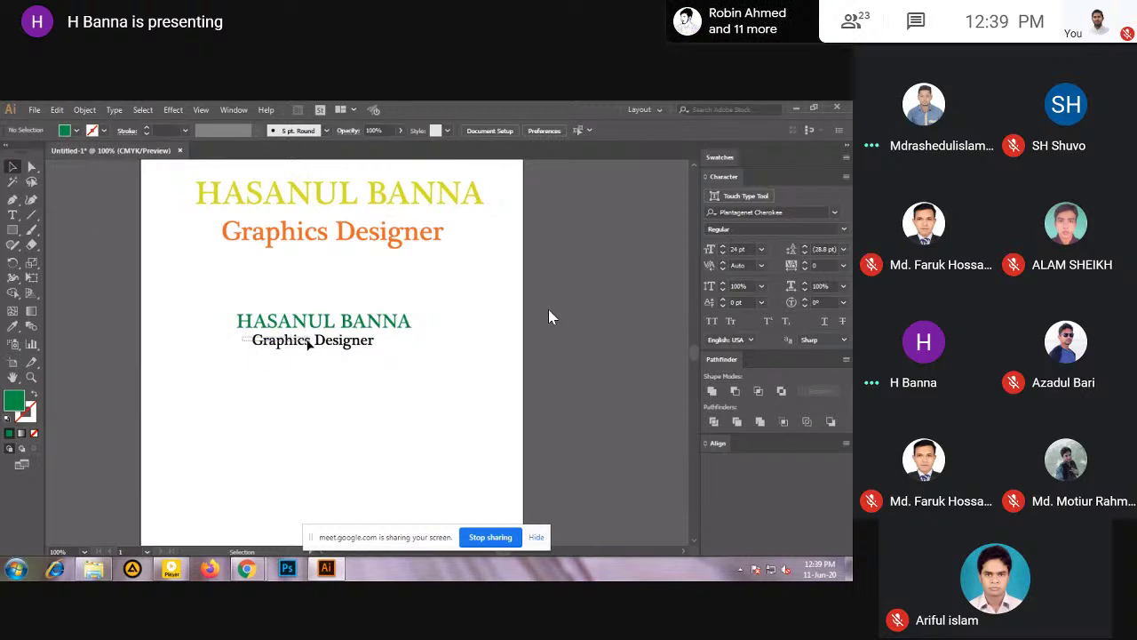
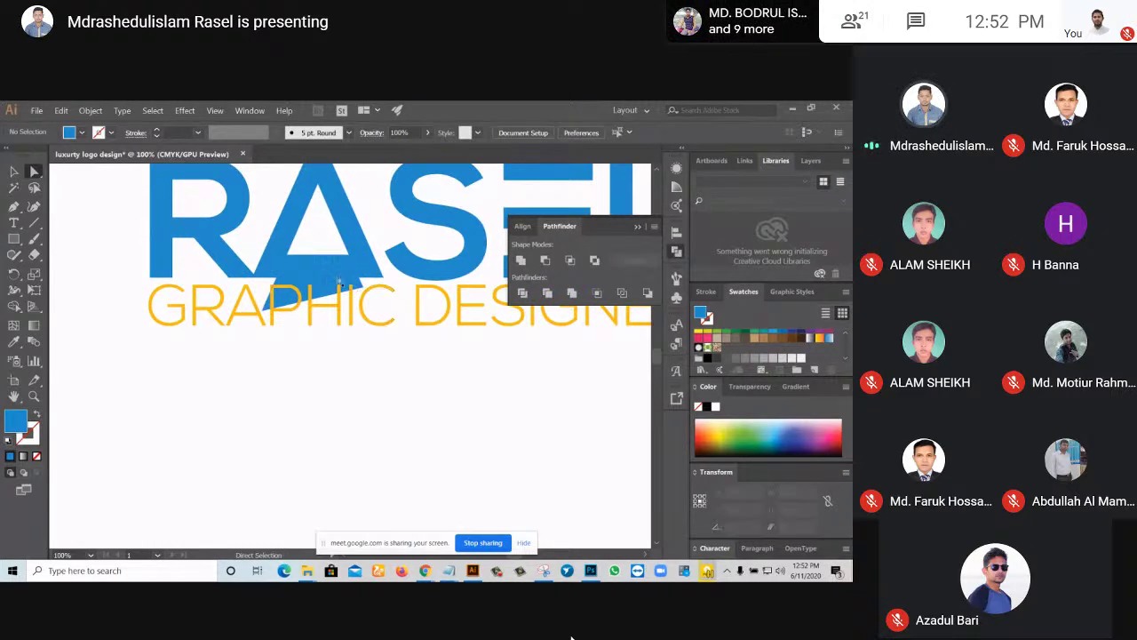
Delete the leftover blue piece containing the crossbar of the letter A in the large blue name.
click(338, 276)
key(Delete)
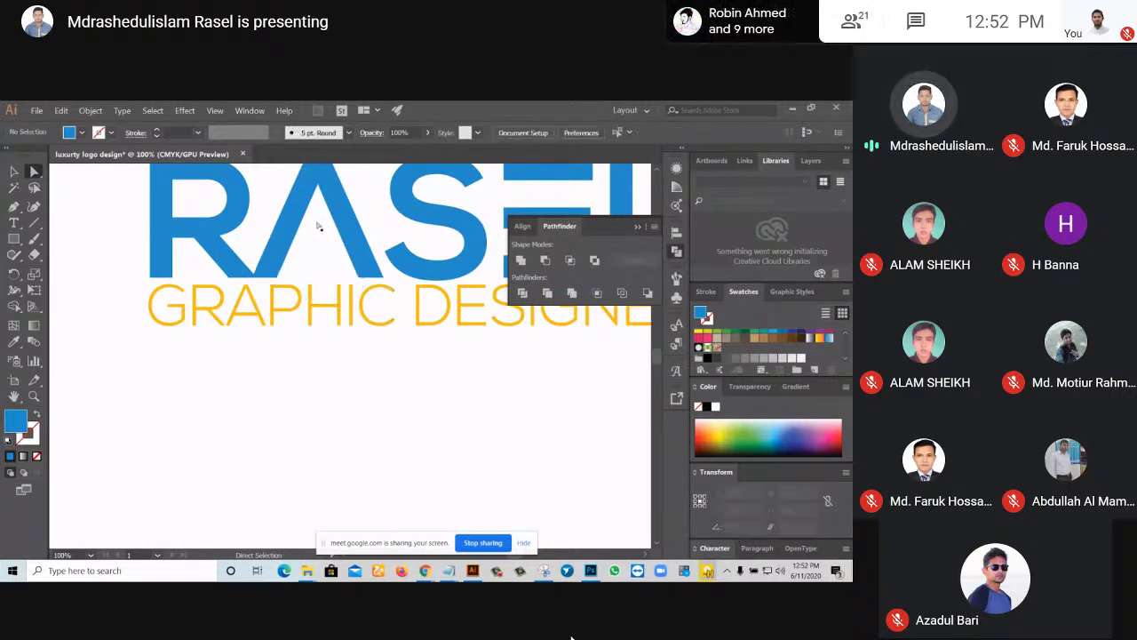
Move the floating Pathfinder panel down and right, clear of the foot of the blue letter L.
scroll(204, 246, up, 2)
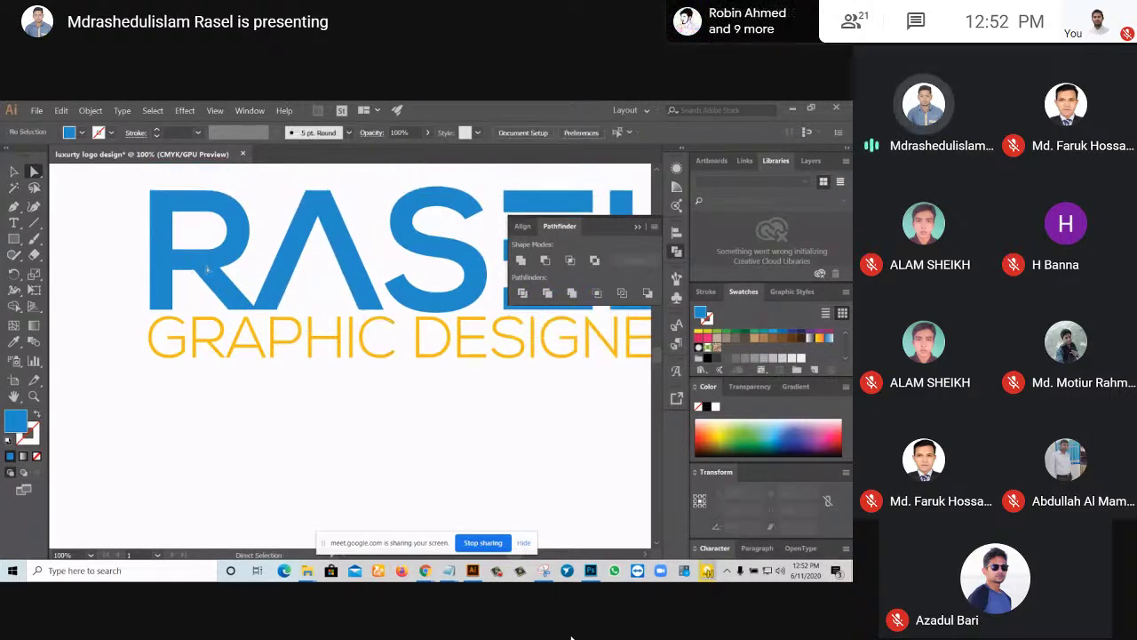
scroll(372, 260, down, 2)
scroll(335, 276, up, 2)
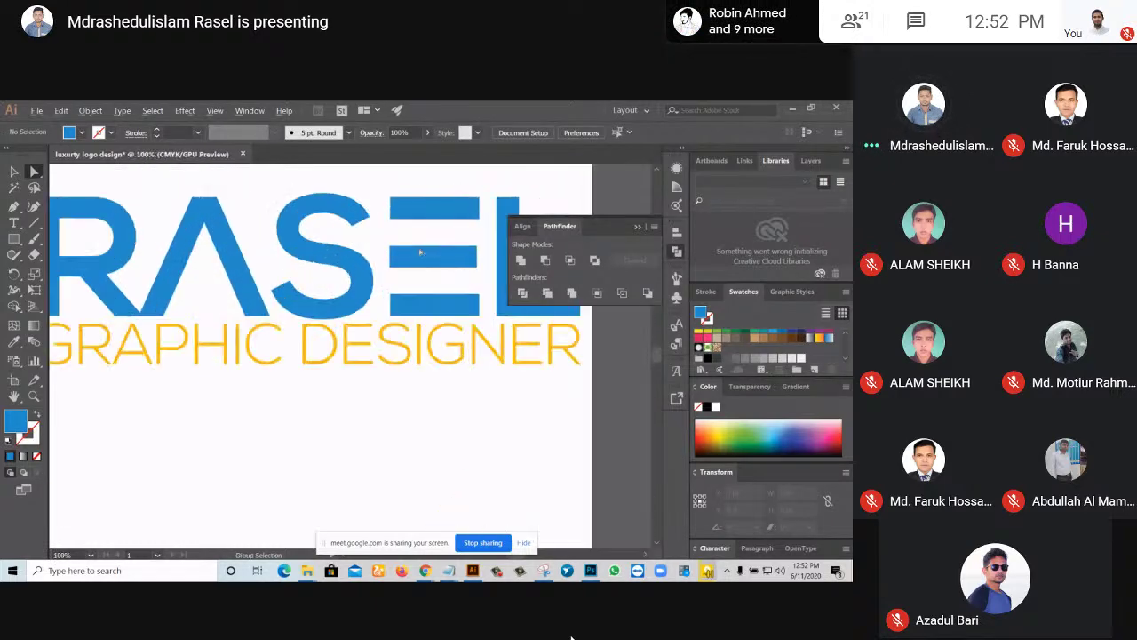
scroll(336, 276, down, 1)
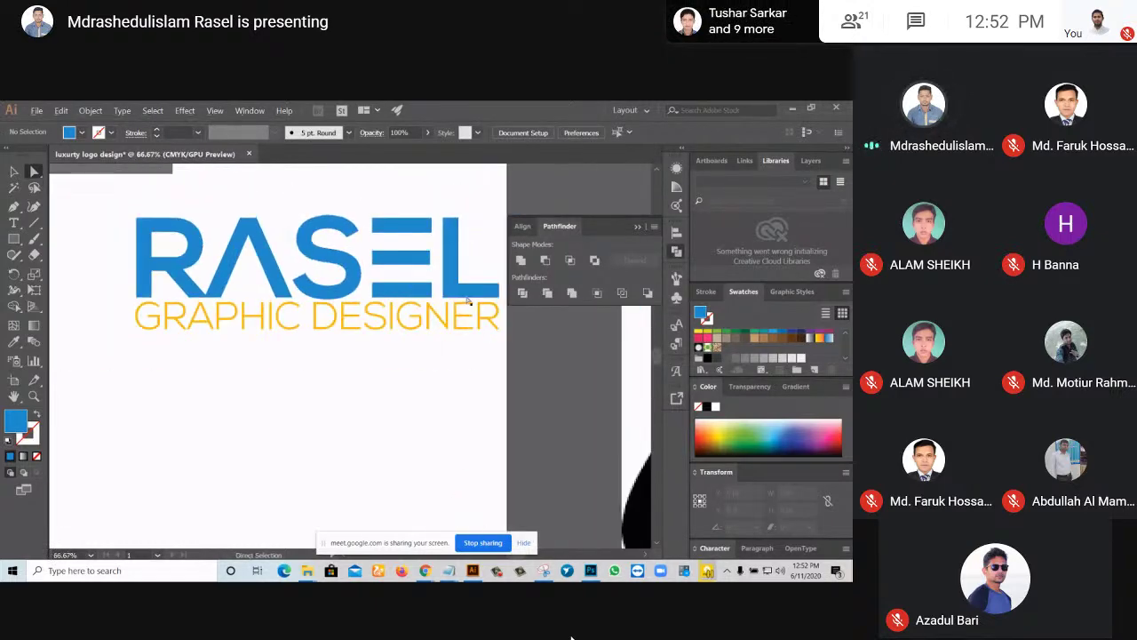
scroll(472, 302, up, 2)
scroll(415, 271, down, 1)
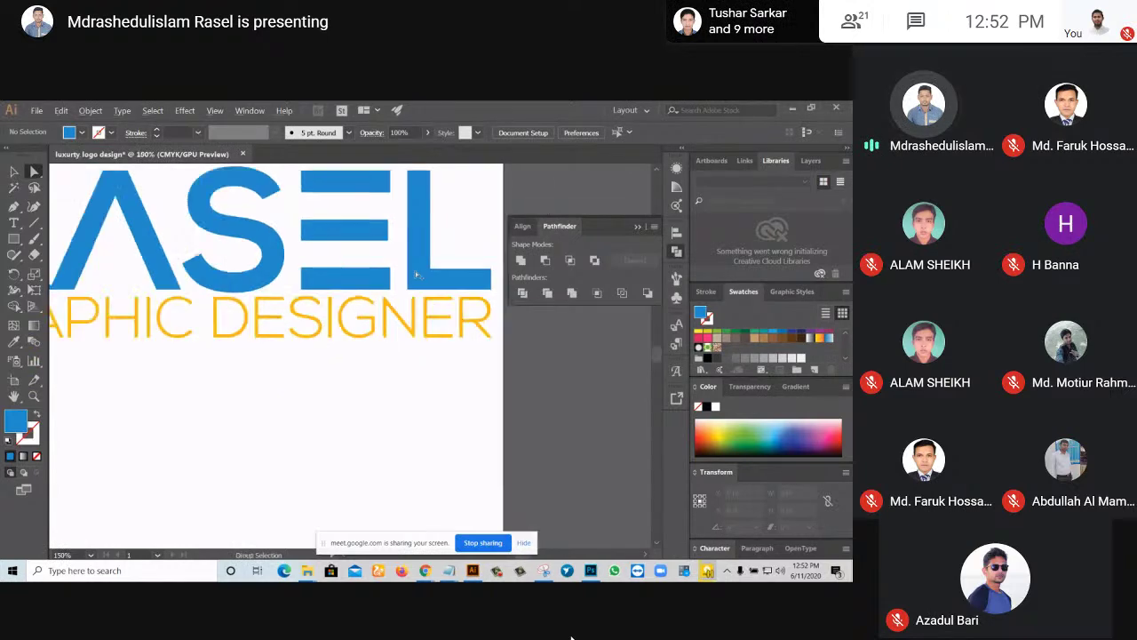
scroll(463, 281, up, 1)
scroll(408, 259, up, 2)
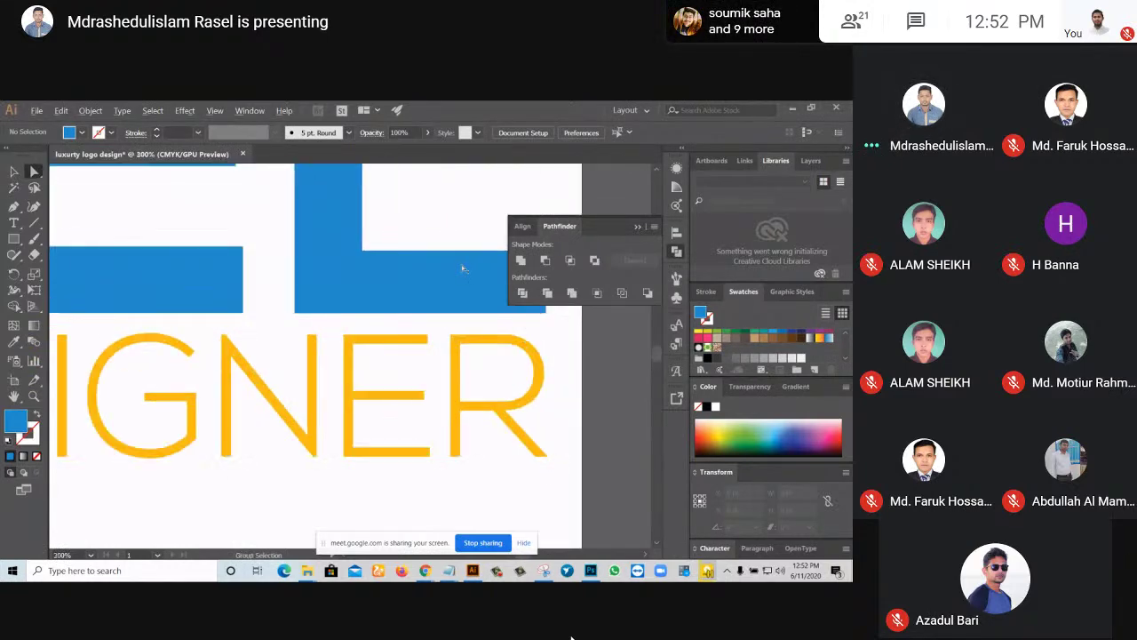
scroll(477, 272, down, 1)
scroll(477, 275, up, 2)
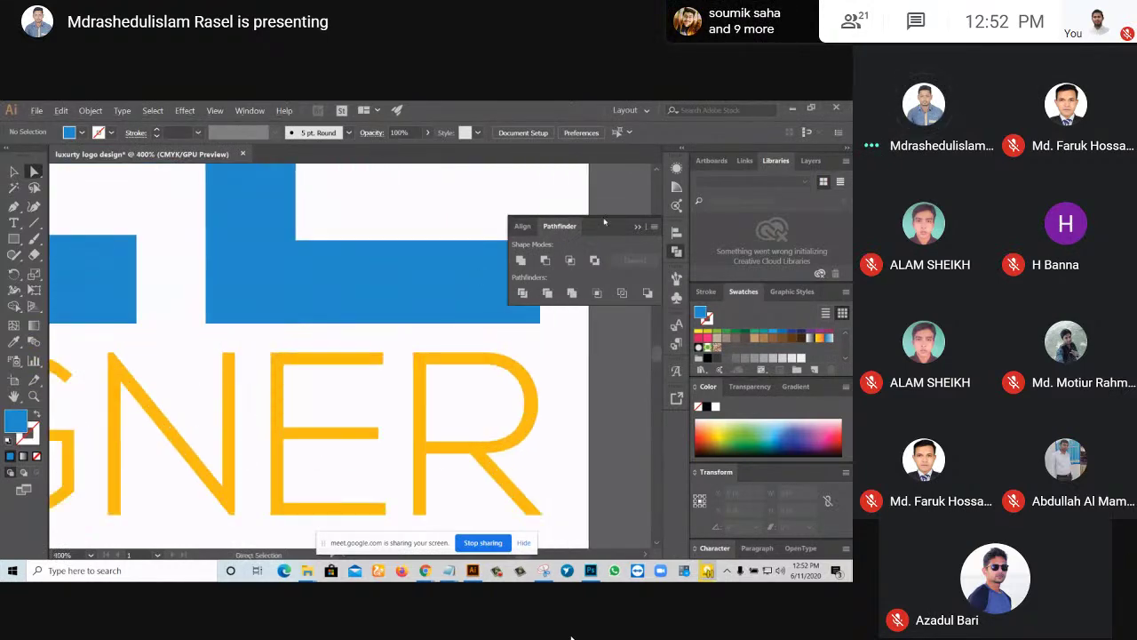
drag(606, 225, 637, 326)
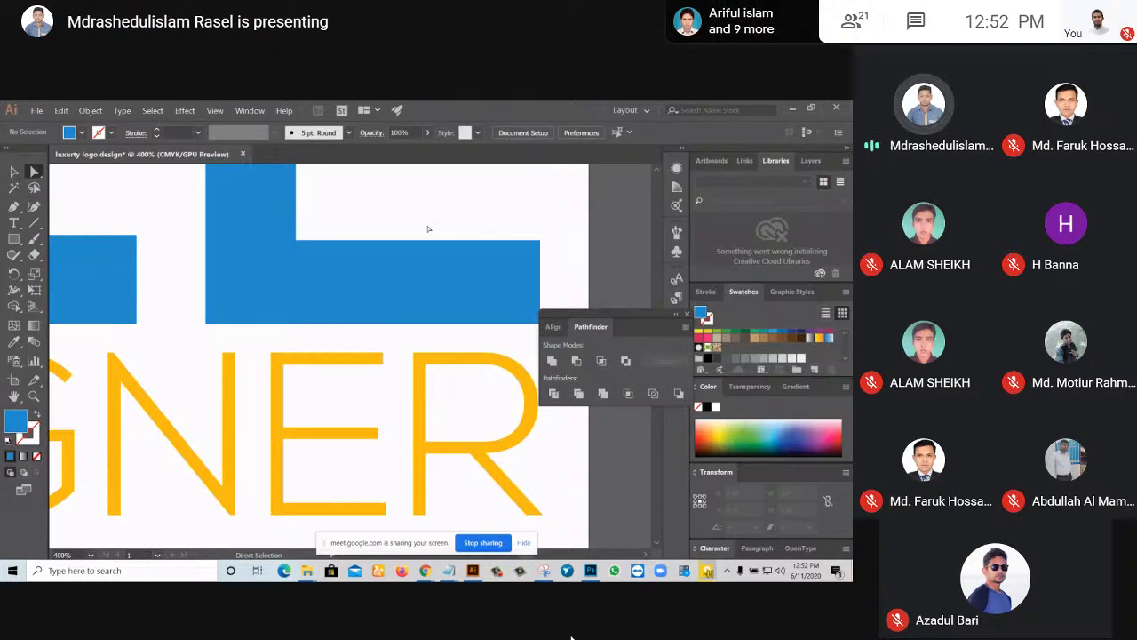
Draw a vertical line about 65 pt long with the Line Segment tool, from the L's inner edge down across its foot.
click(27, 219)
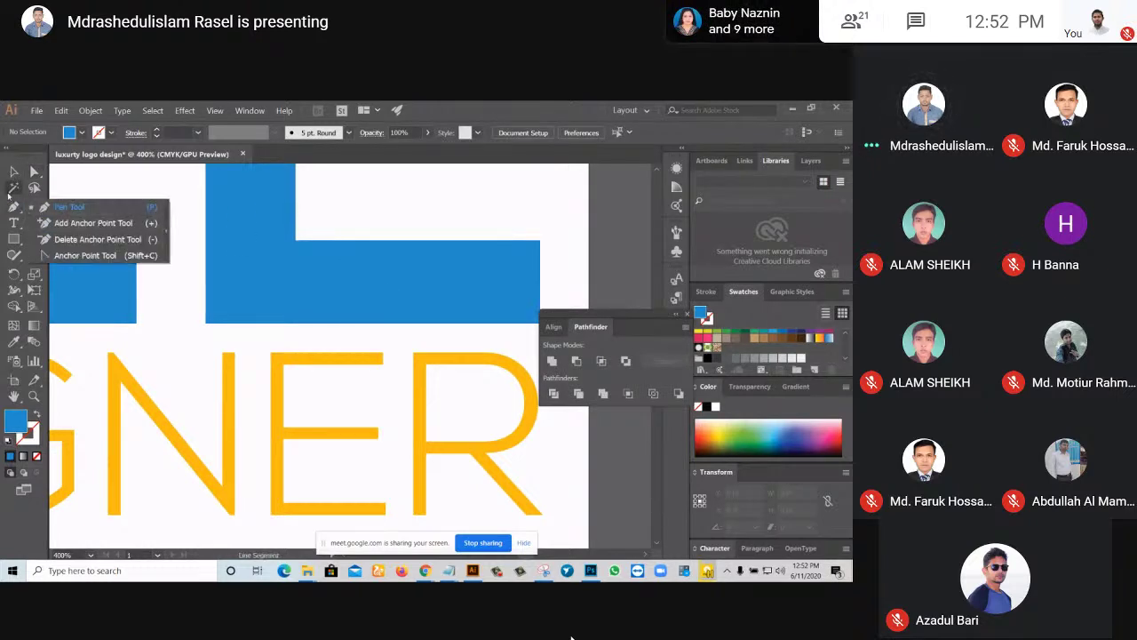
click(15, 220)
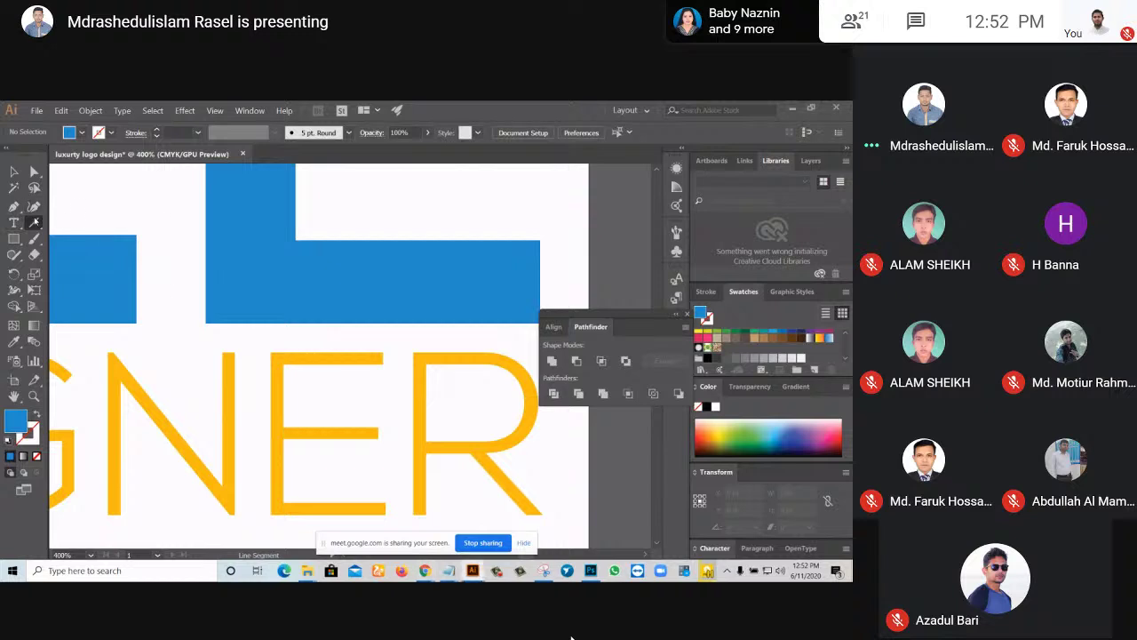
drag(14, 220, 73, 226)
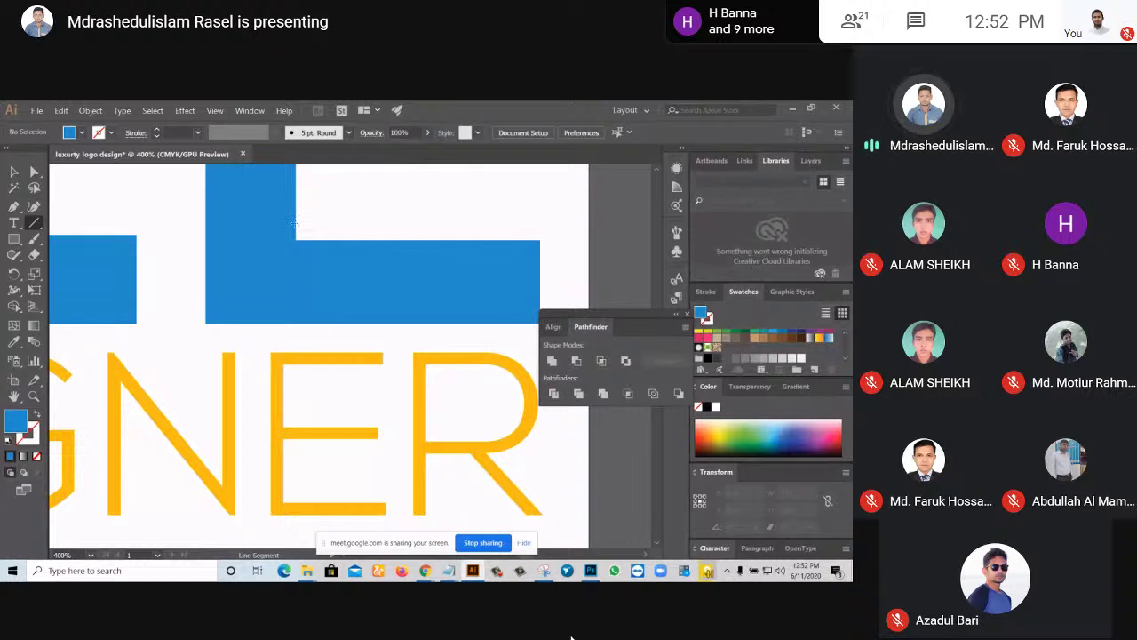
drag(296, 224, 289, 341)
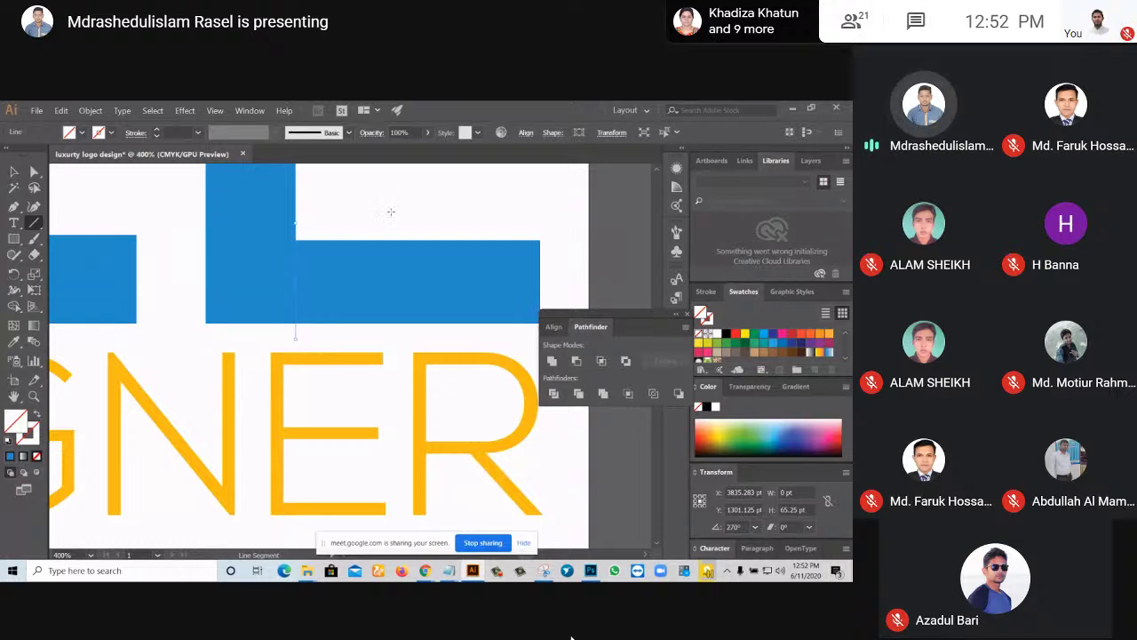
Draw a second vertical line about 69 pt long across the middle of the blue L's foot, and clear the selection.
drag(385, 218, 393, 340)
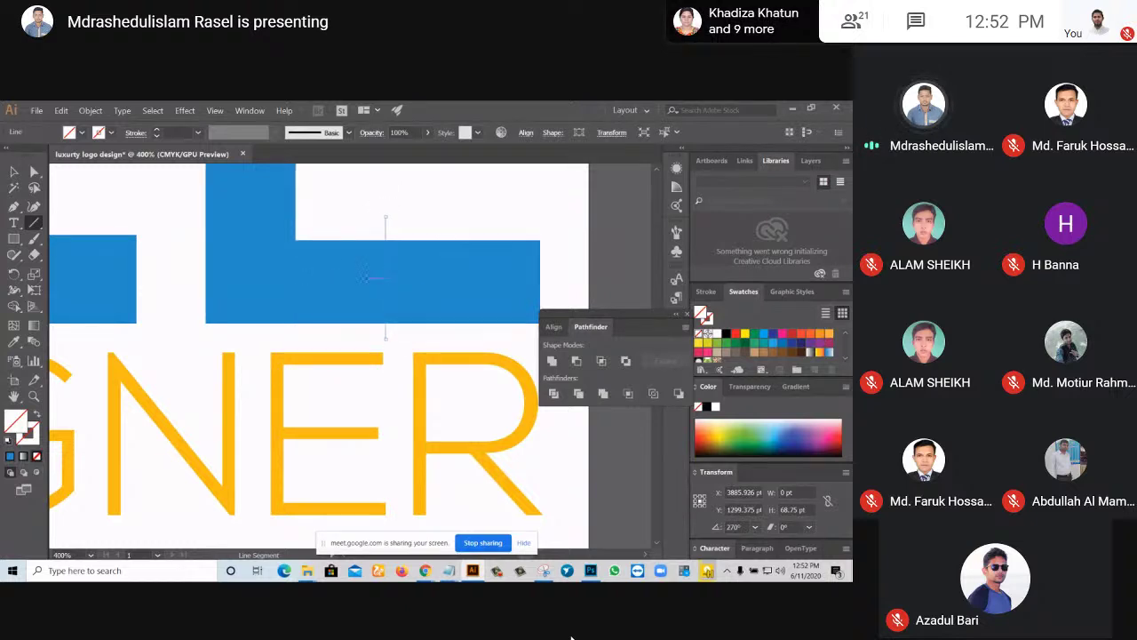
scroll(393, 340, down, 1)
key(v)
key(ctrl+minus)
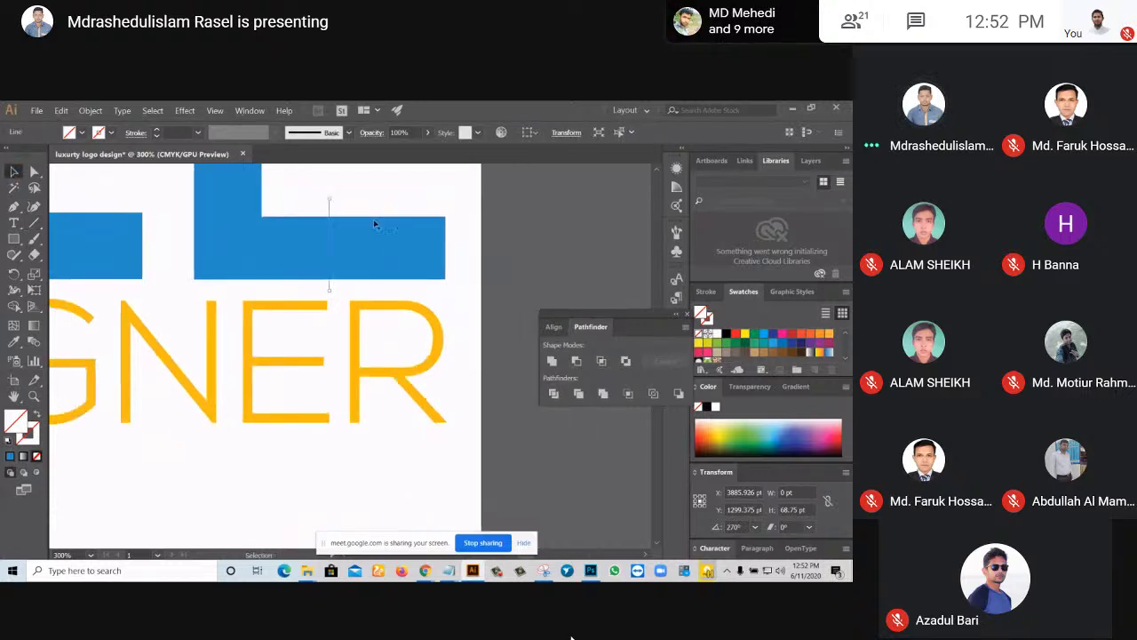
scroll(382, 217, up, 2)
key(ctrl+minus)
scroll(389, 267, up, 1)
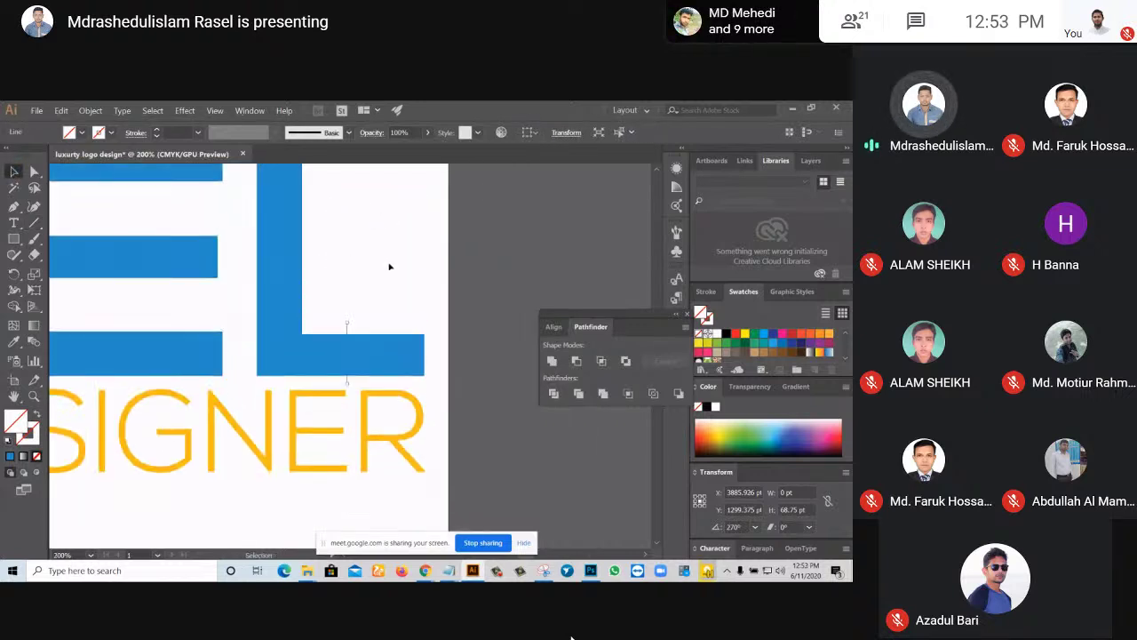
click(398, 261)
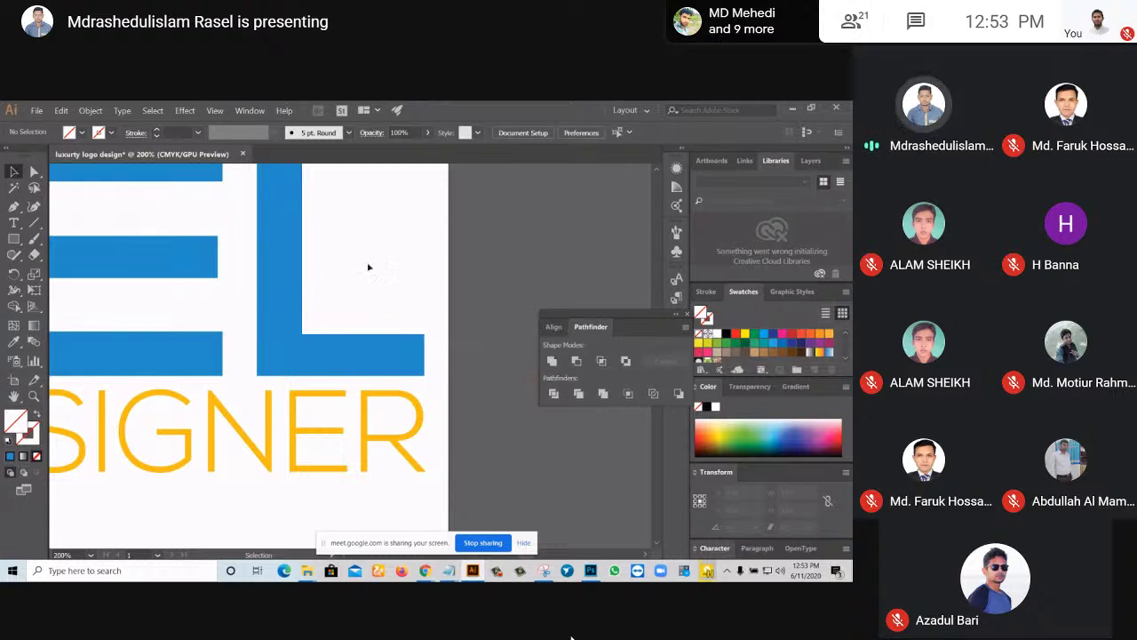
scroll(360, 269, up, 3)
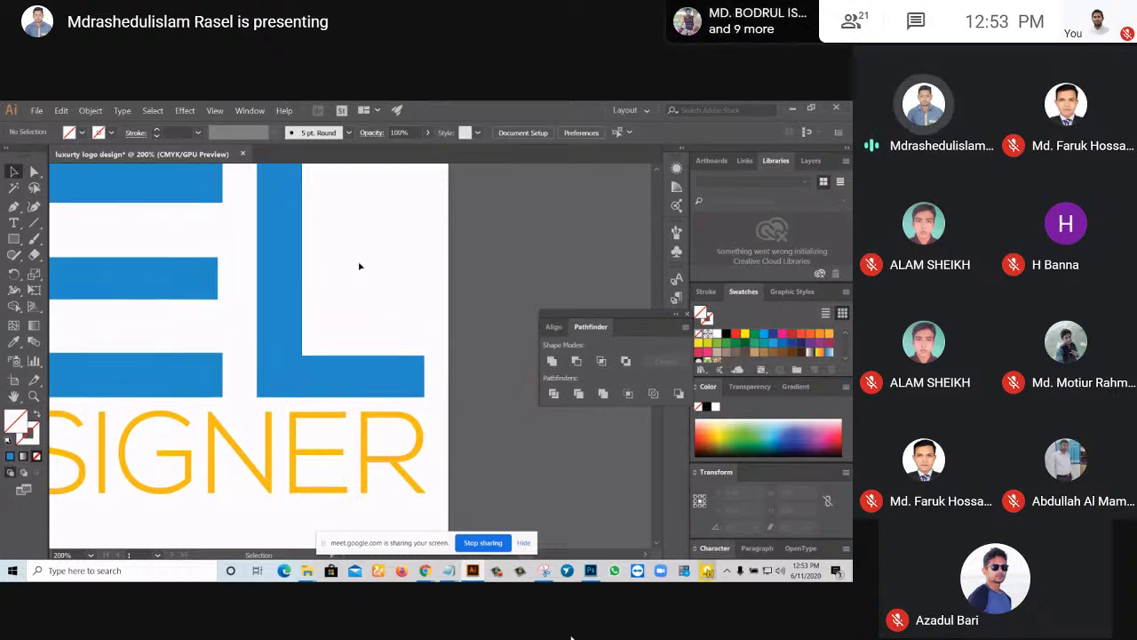
Try selecting the blue L together with the second vertical line across its foot, and clear the selection.
click(279, 304)
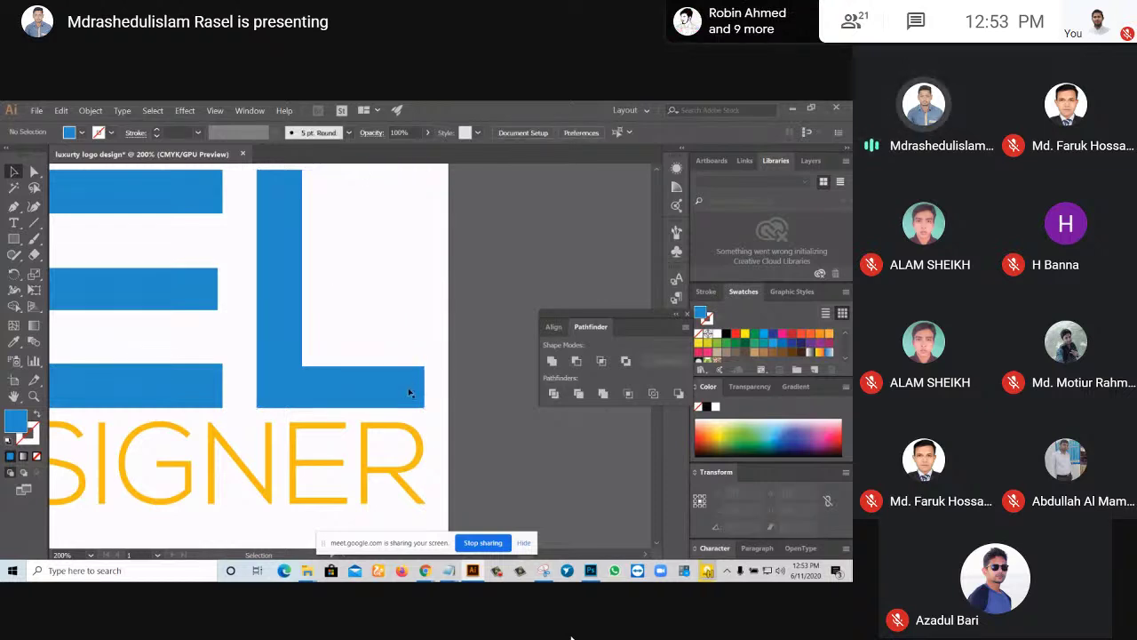
click(437, 286)
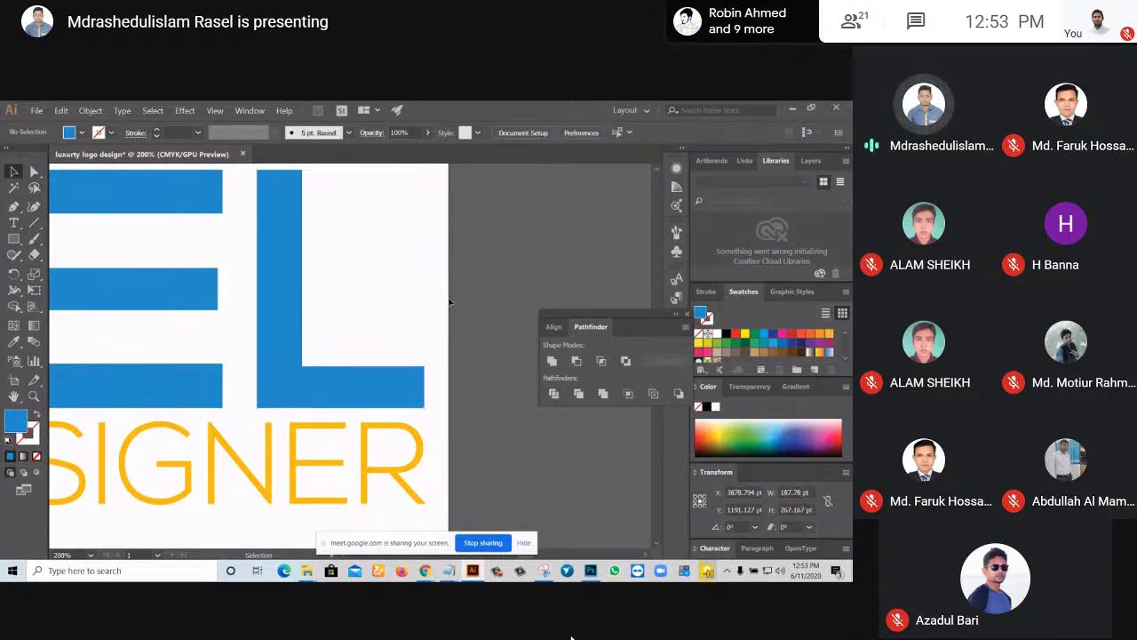
alt+scroll(391, 381, up, 1)
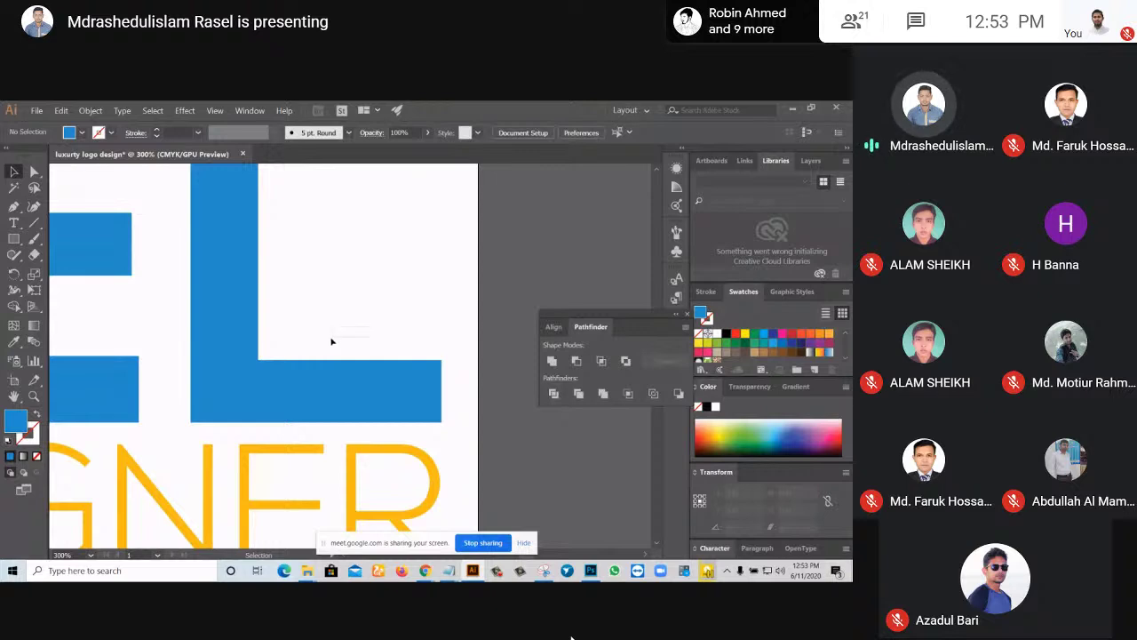
click(310, 377)
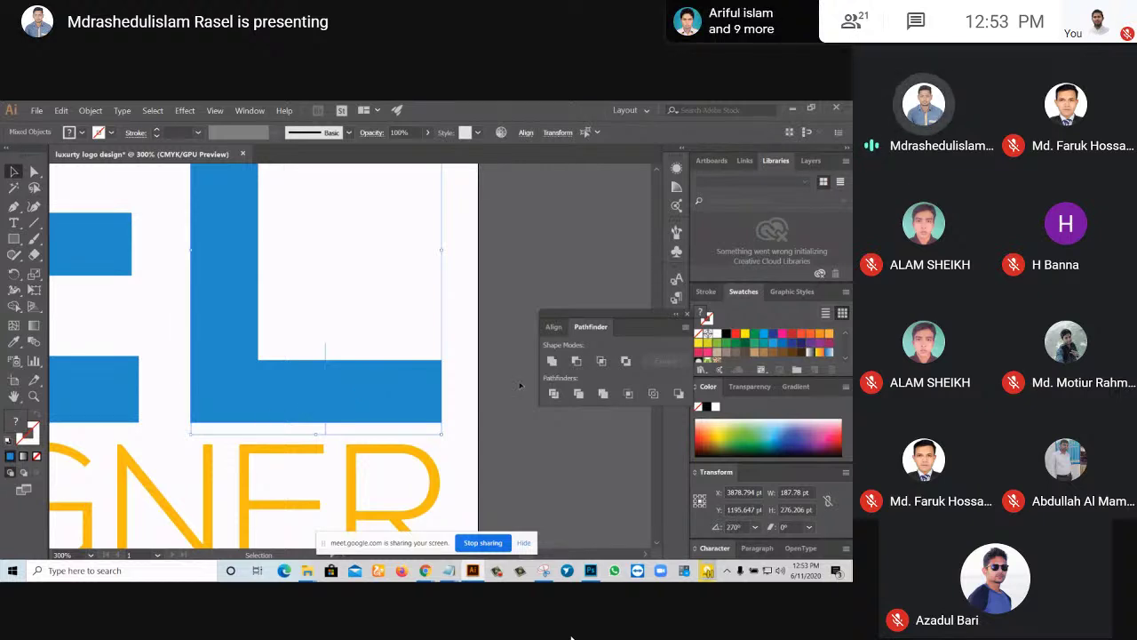
click(372, 268)
scroll(373, 268, down, 1)
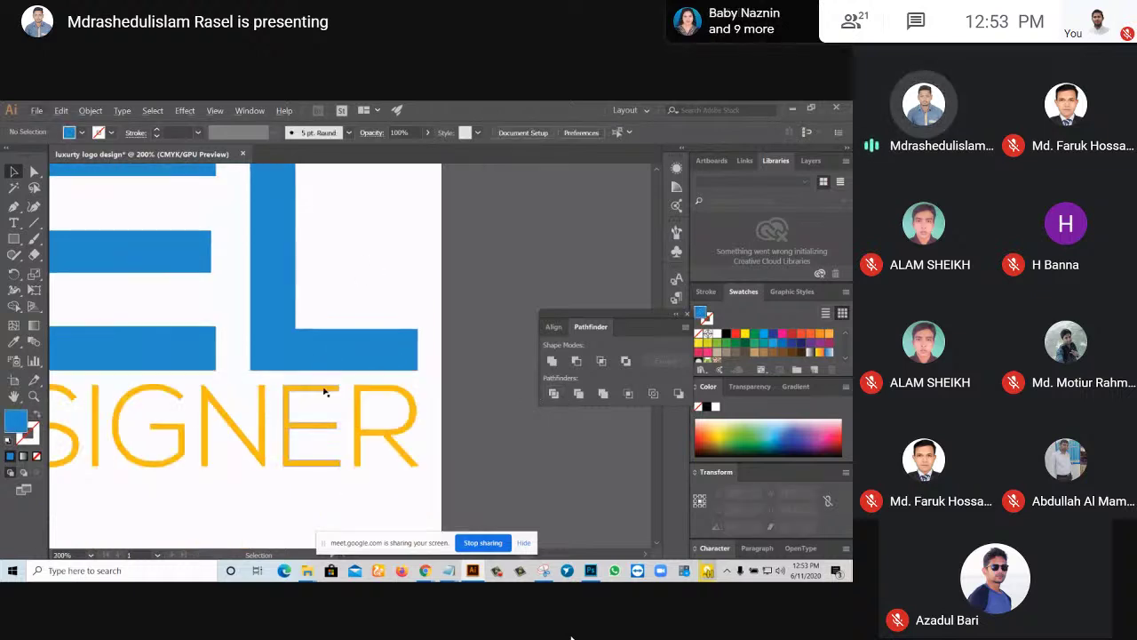
scroll(325, 391, up, 2)
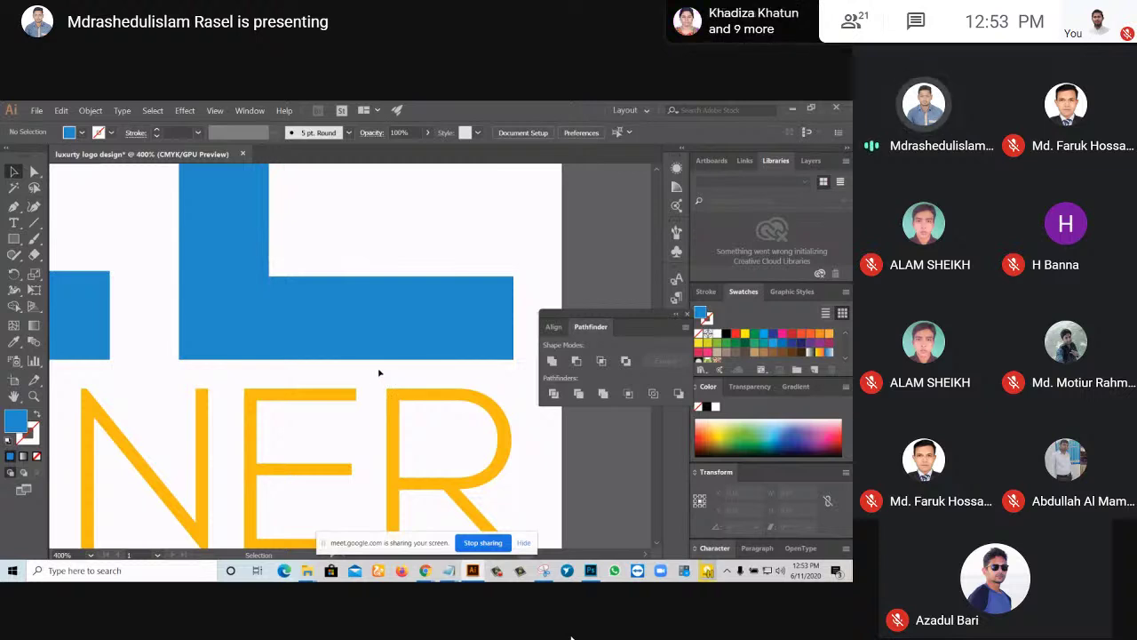
Try selecting the blue L with both vertical lines, the L alone and the second line alone, clearing the selection each time.
click(244, 341)
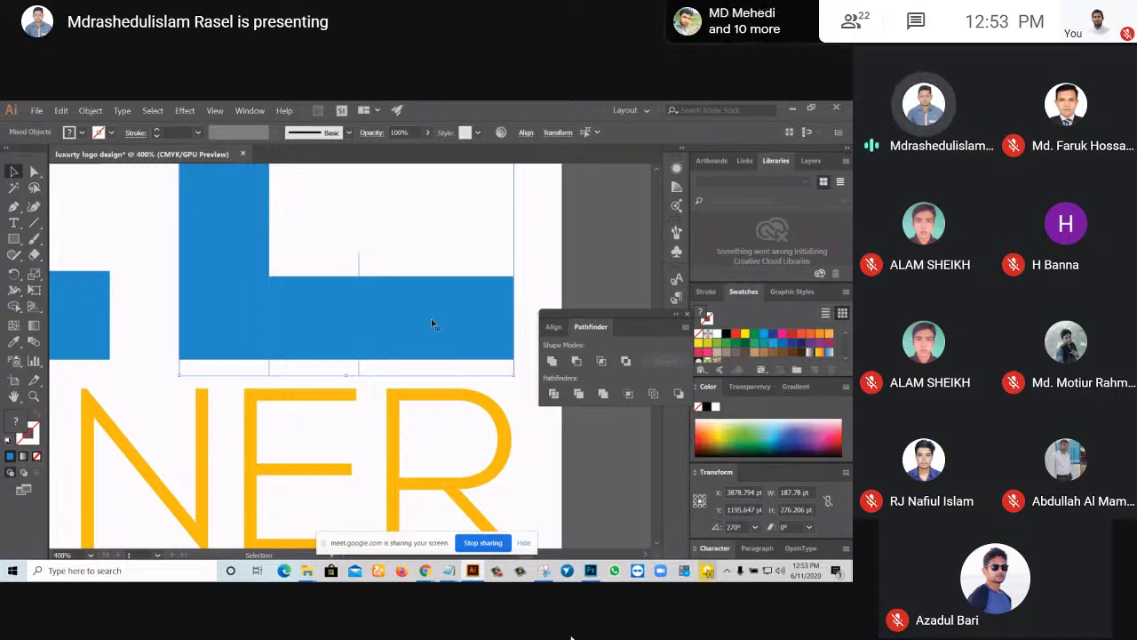
scroll(431, 333, down, 2)
scroll(417, 353, up, 2)
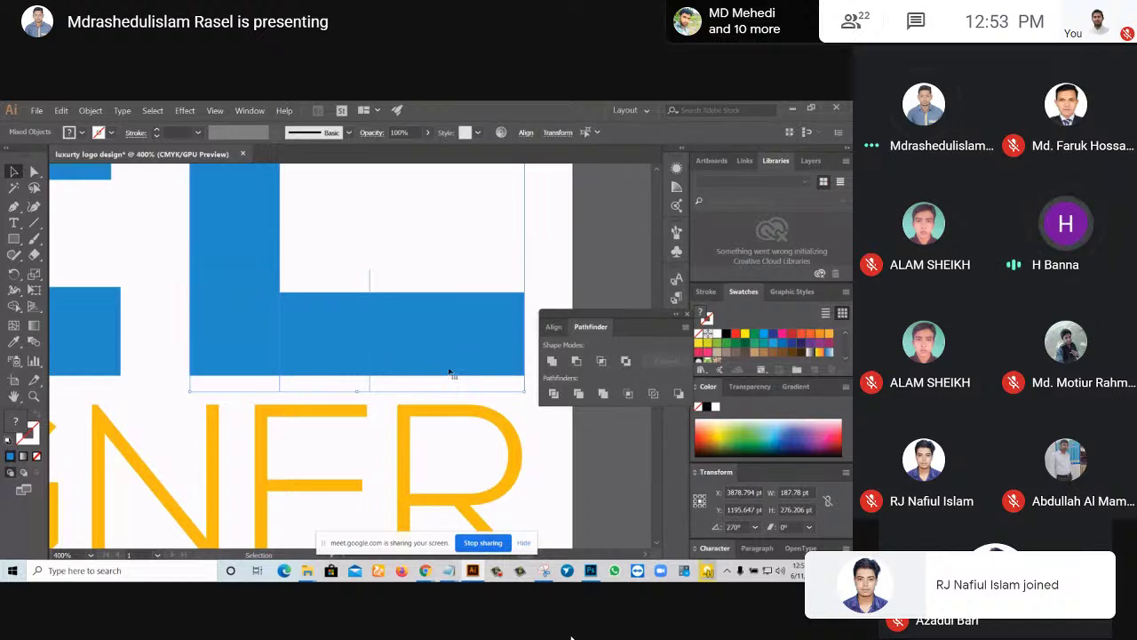
click(408, 261)
click(409, 310)
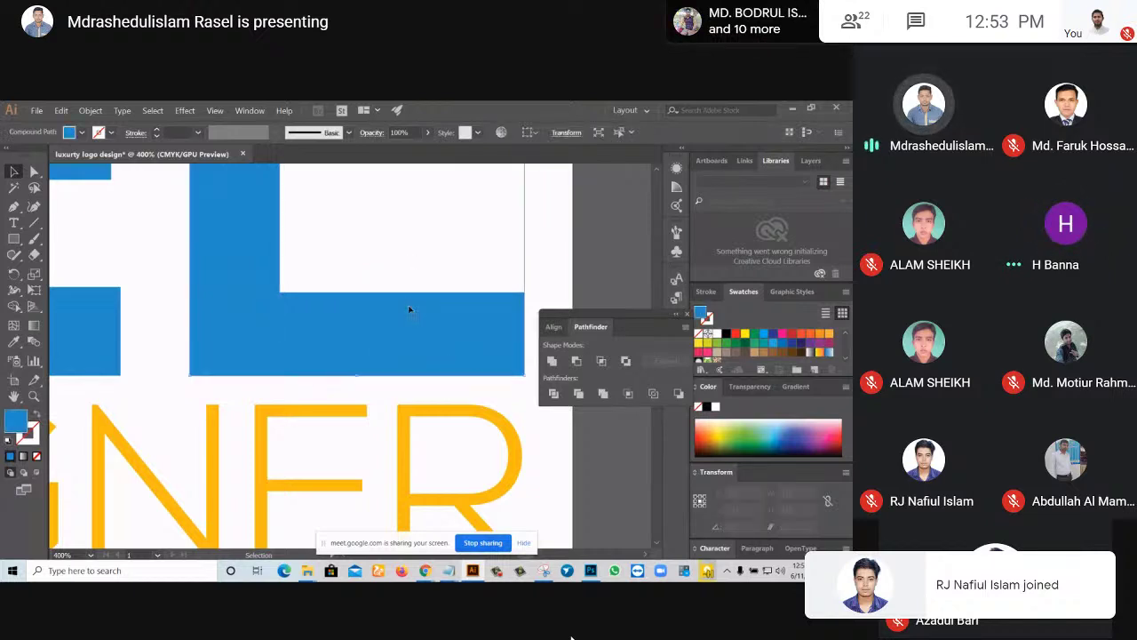
scroll(404, 313, down, 1)
drag(459, 198, 342, 277)
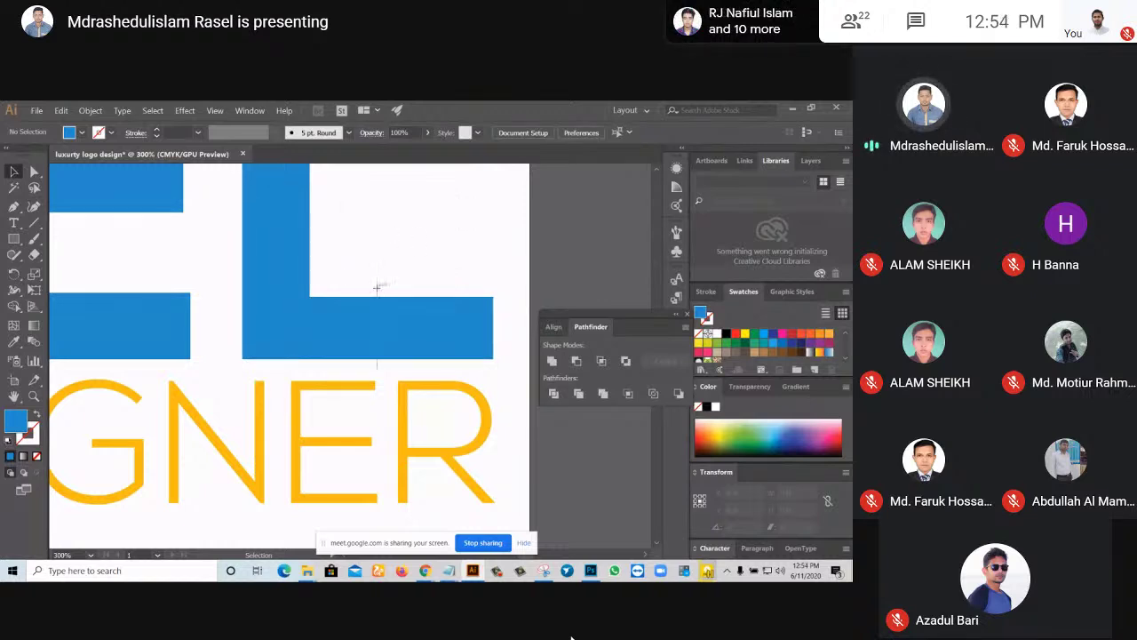
drag(377, 286, 377, 279)
click(401, 273)
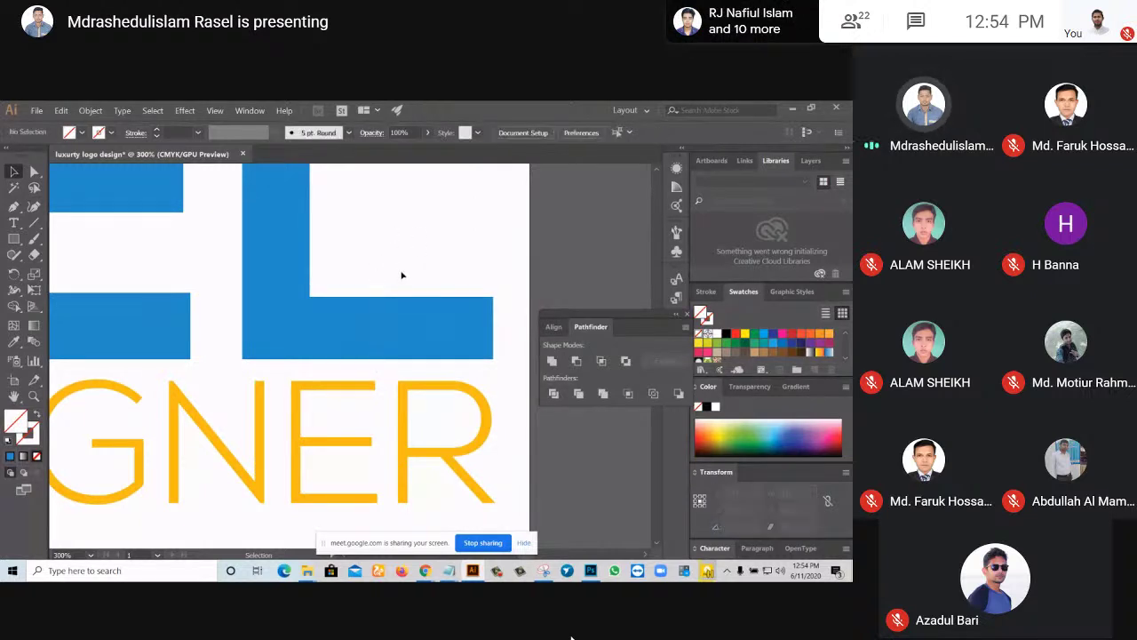
Try pairing the blue L with the second vertical line and with the first one, and clear the selection.
click(364, 308)
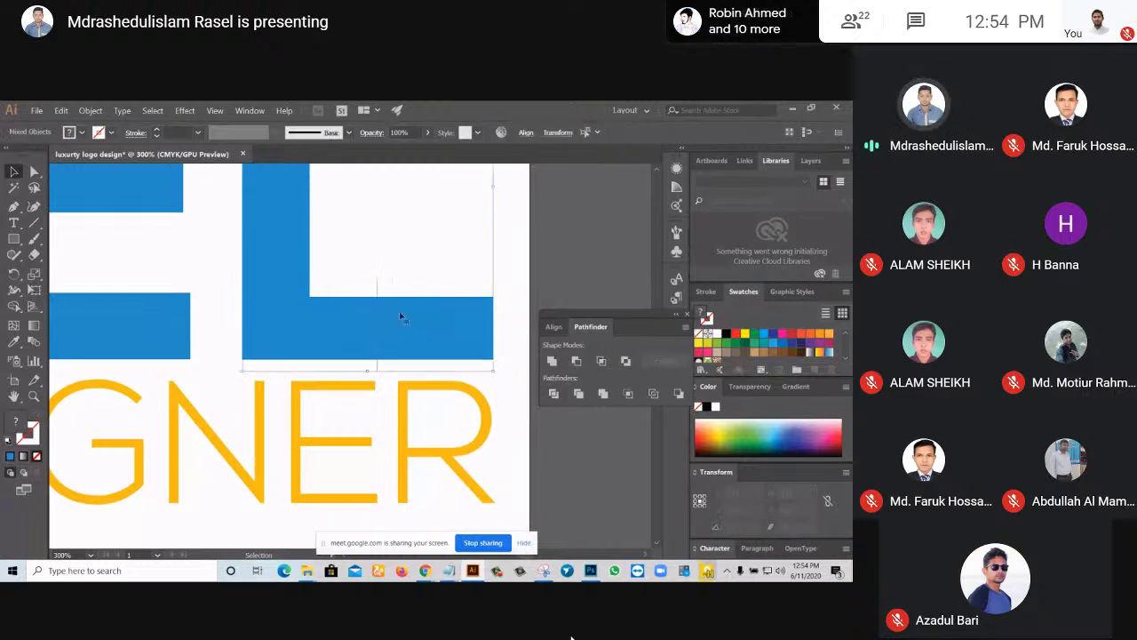
click(327, 285)
click(301, 295)
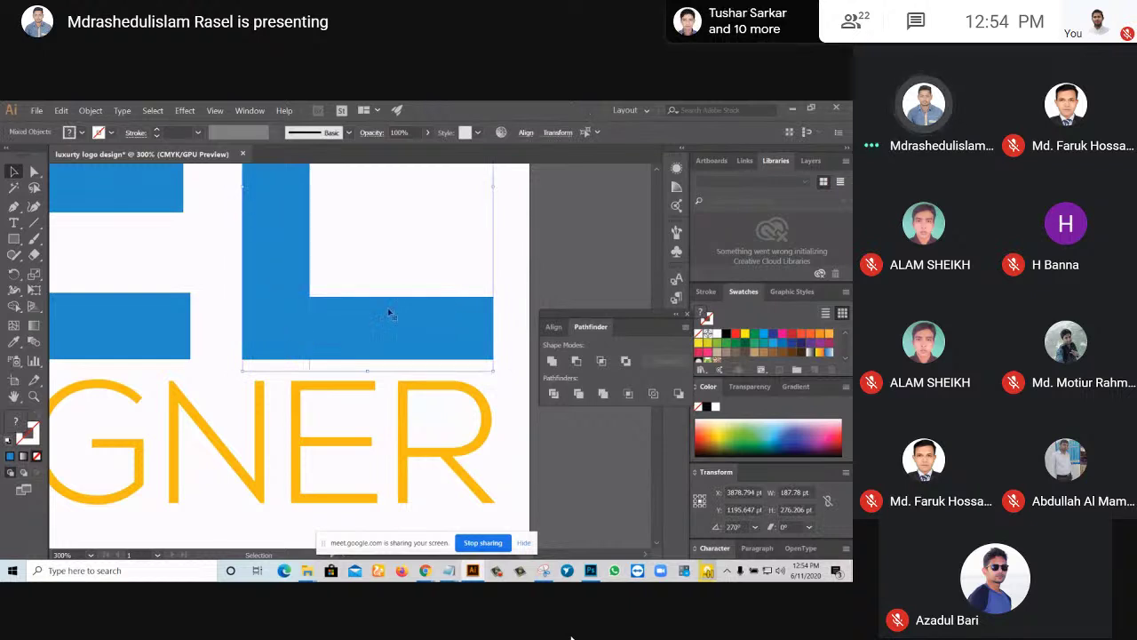
click(403, 250)
scroll(401, 249, down, 1)
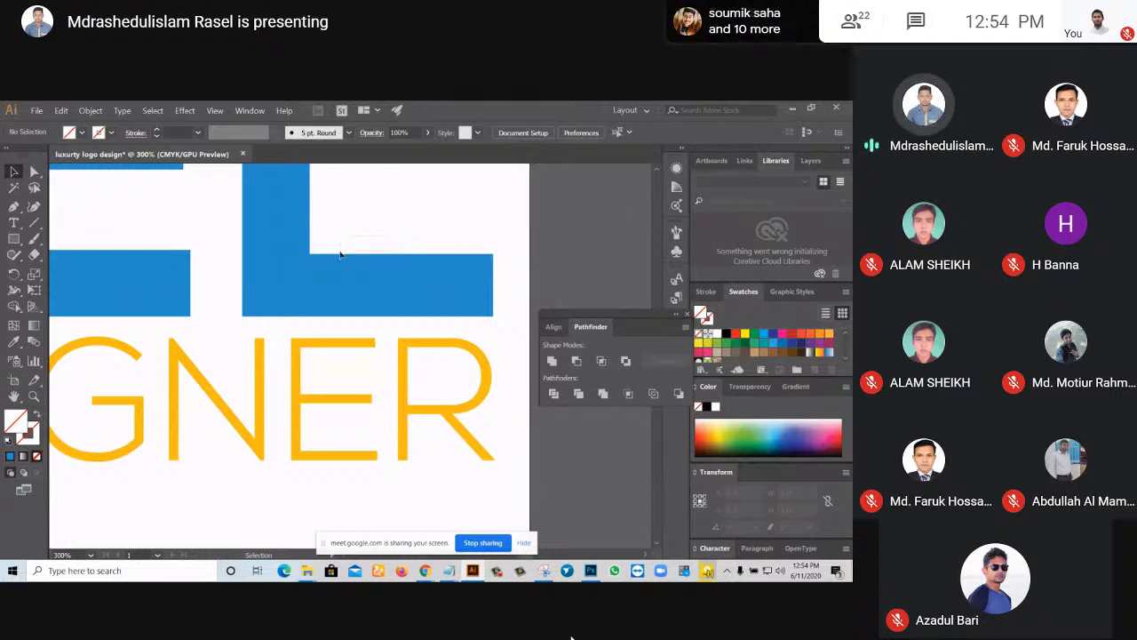
Split the blue L along both vertical lines with Pathfinder Divide and ungroup the resulting pieces.
click(286, 259)
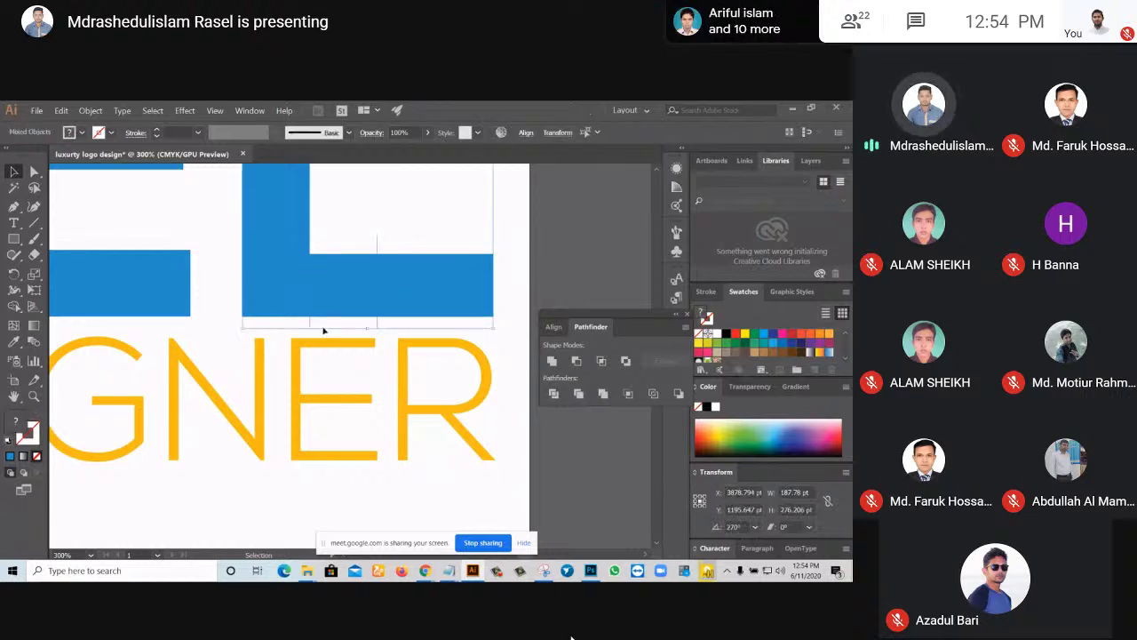
scroll(380, 252, up, 2)
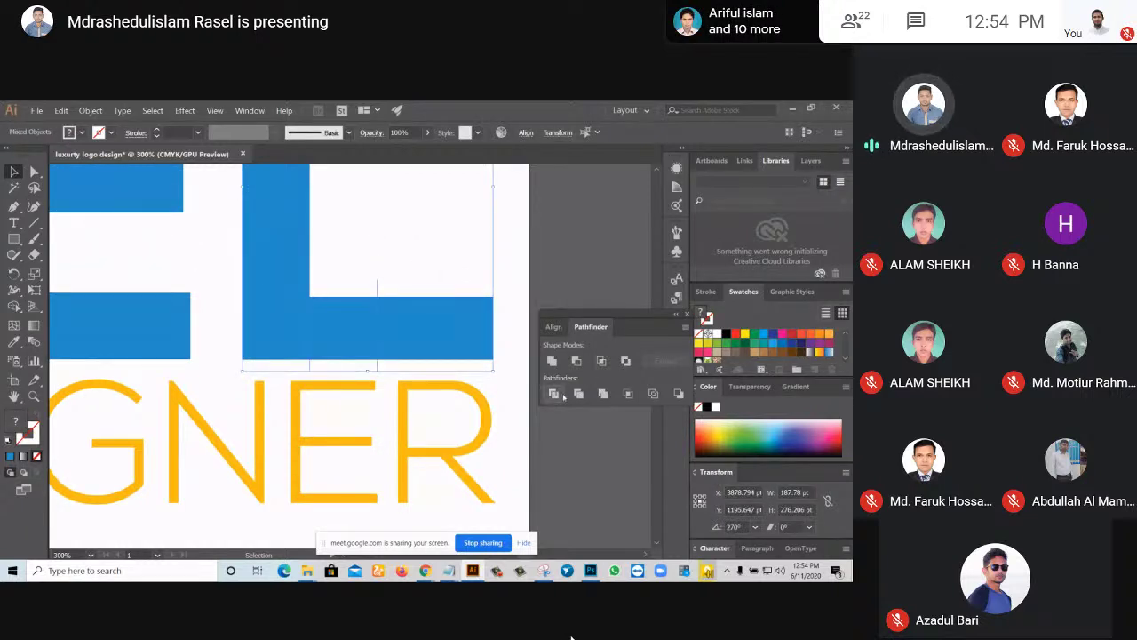
click(562, 394)
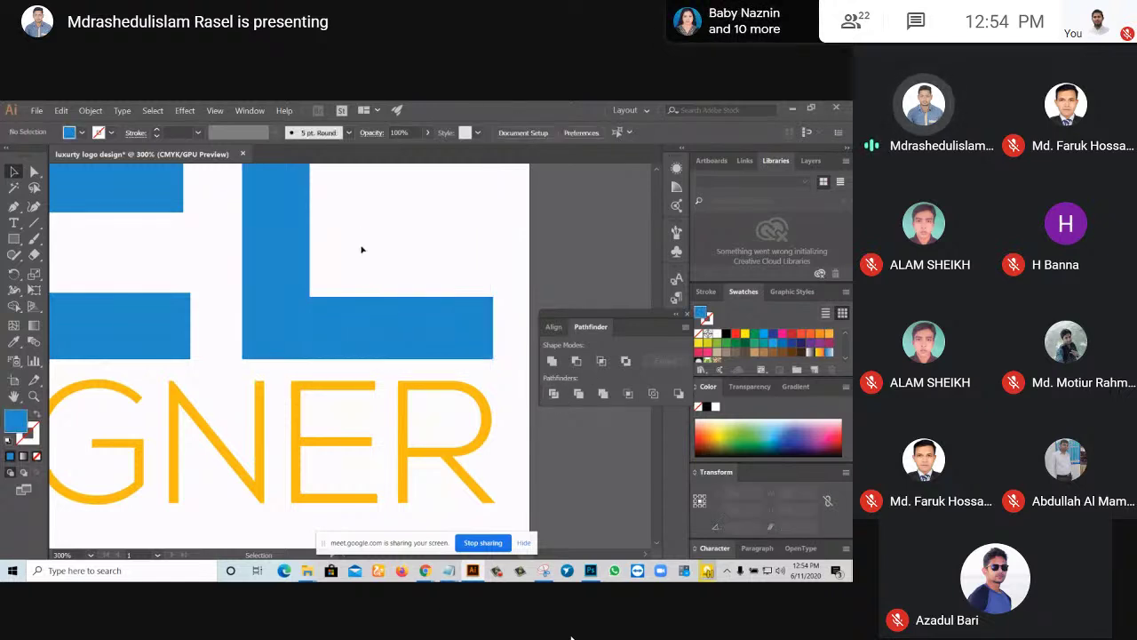
right_click(349, 303)
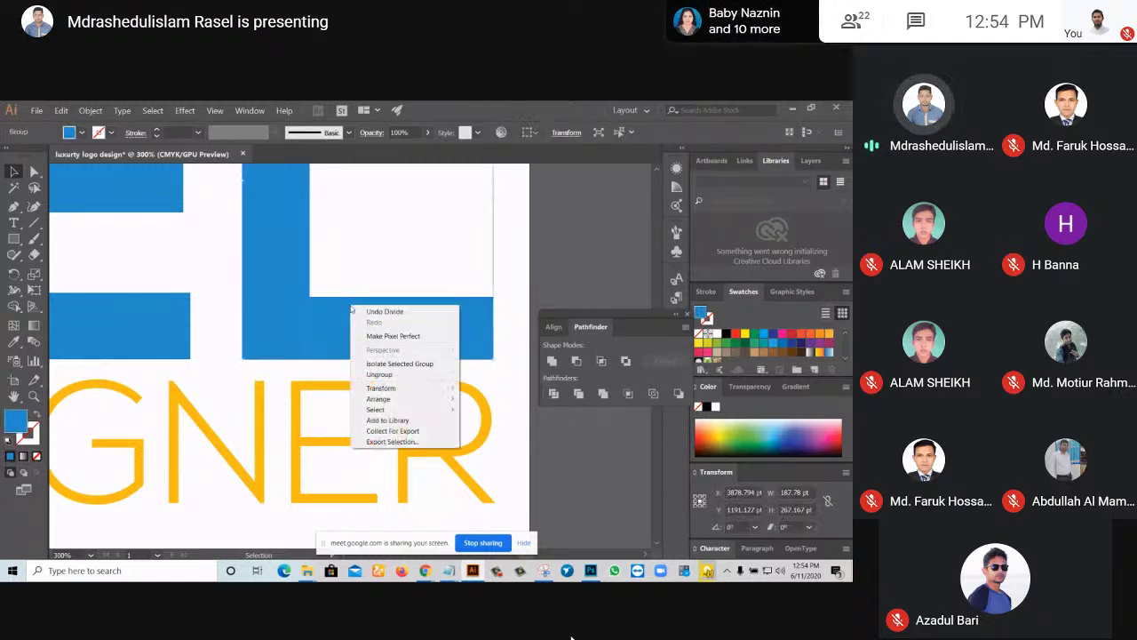
click(379, 374)
Delete the middle piece of the L's foot between the two cuts.
click(391, 366)
click(362, 306)
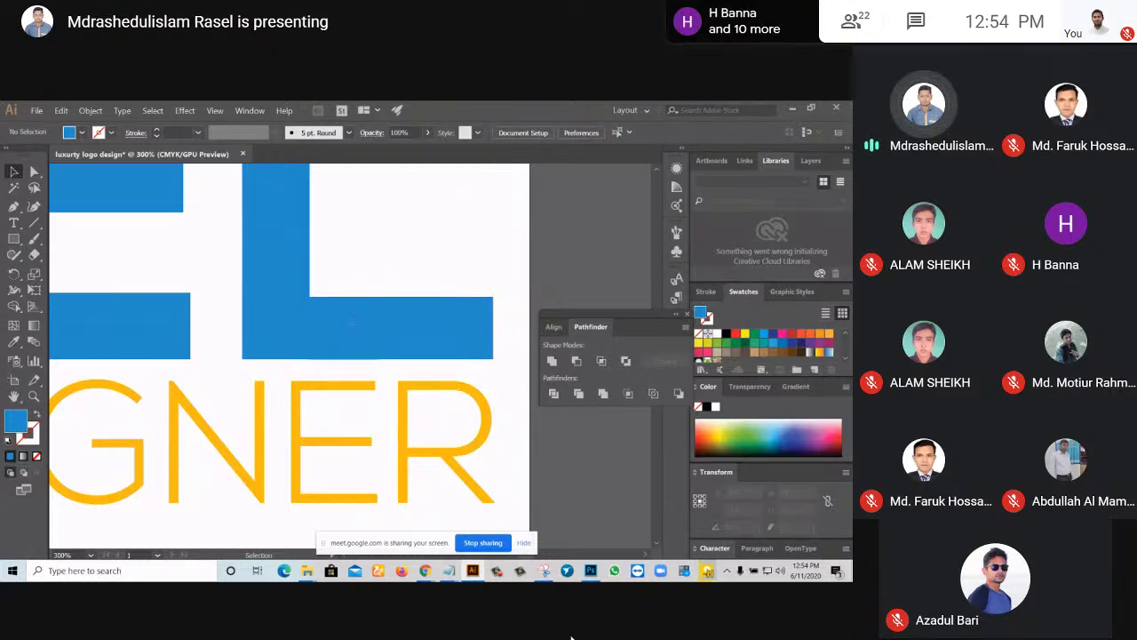
key(Delete)
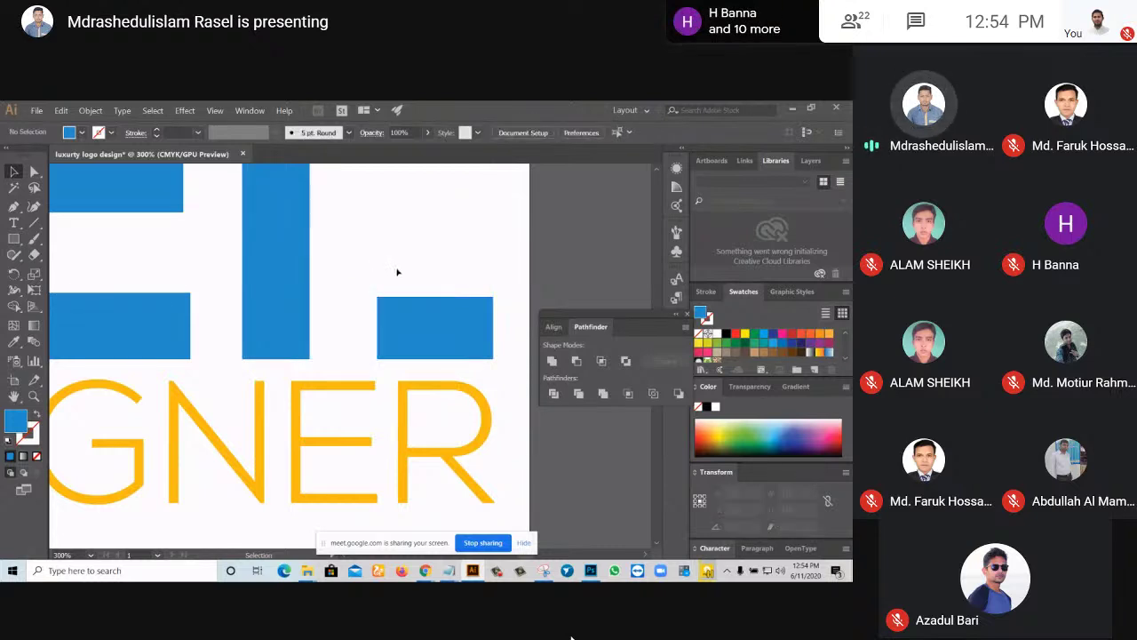
Examine the edited blue-and-yellow name logo up close and alongside the other logo versions and brand examples around the artboard.
scroll(397, 271, down, 4)
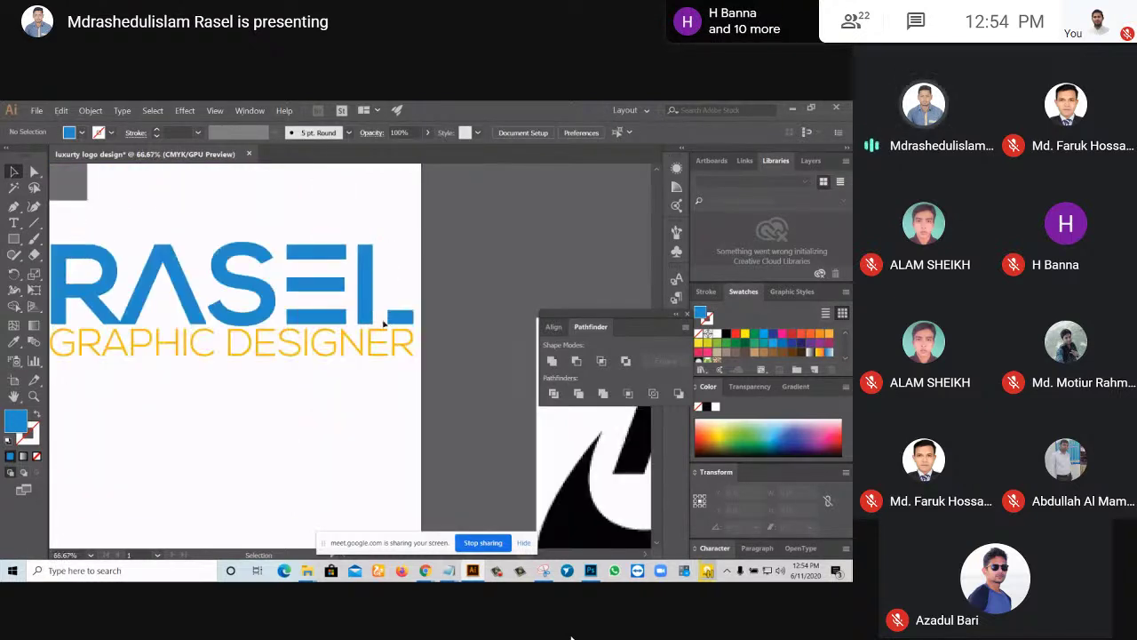
scroll(447, 254, down, 1)
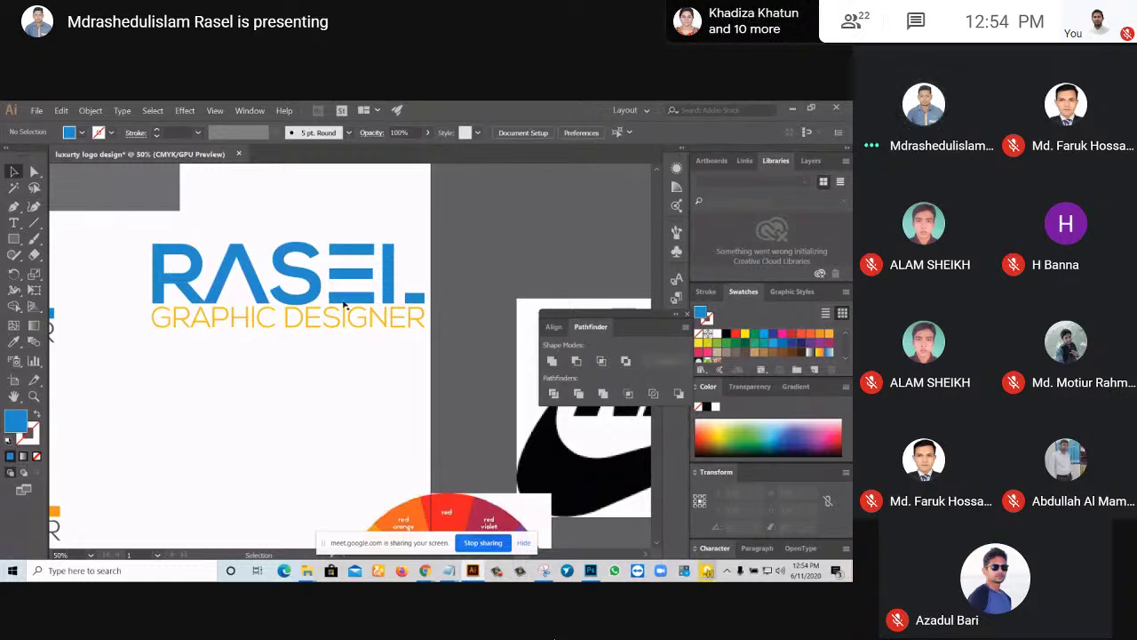
scroll(216, 313, up, 2)
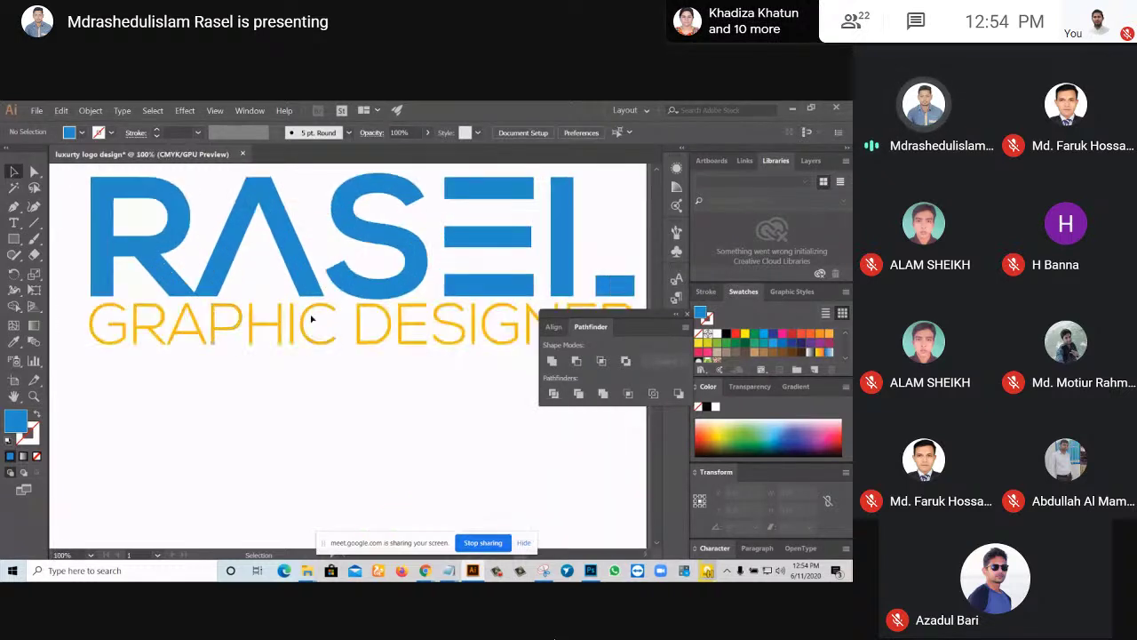
scroll(284, 323, up, 1)
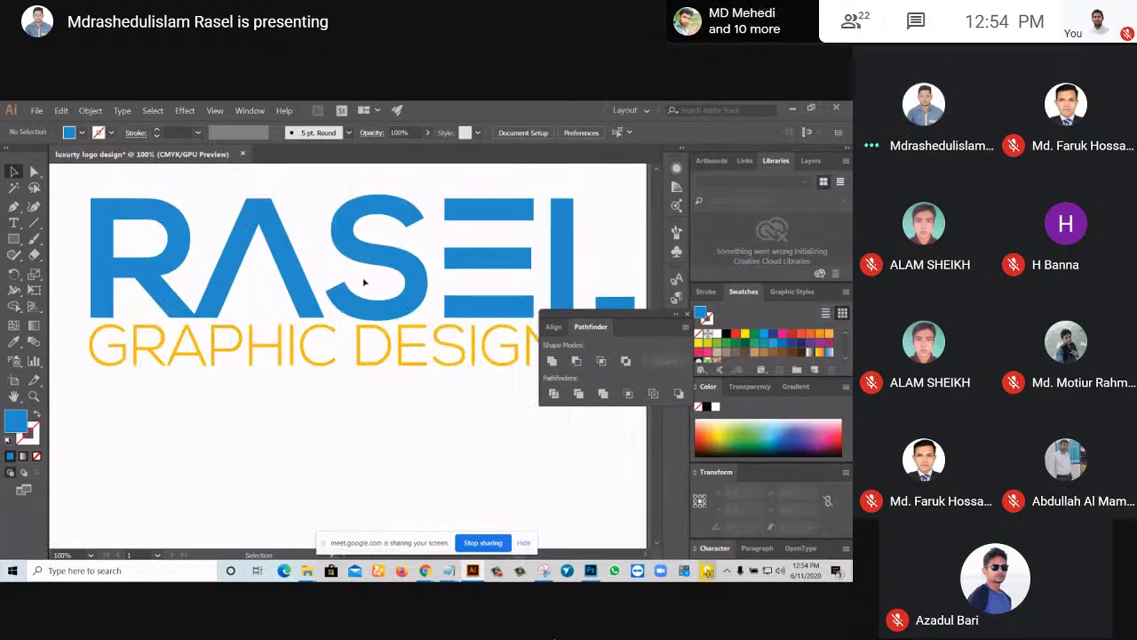
scroll(342, 280, down, 2)
scroll(484, 261, up, 1)
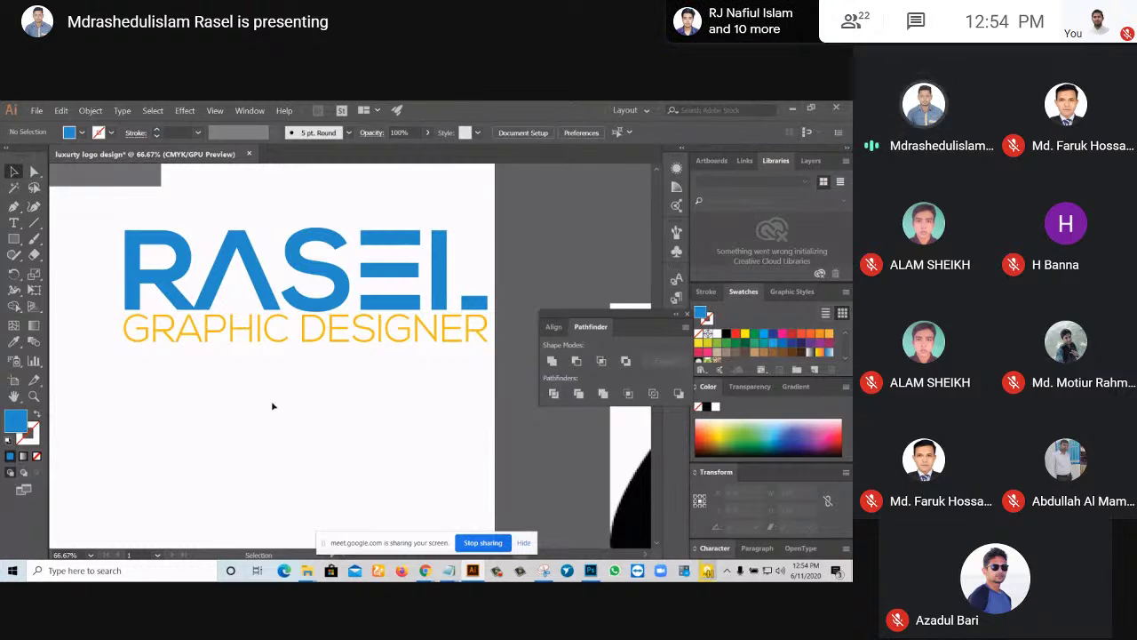
scroll(272, 406, down, 2)
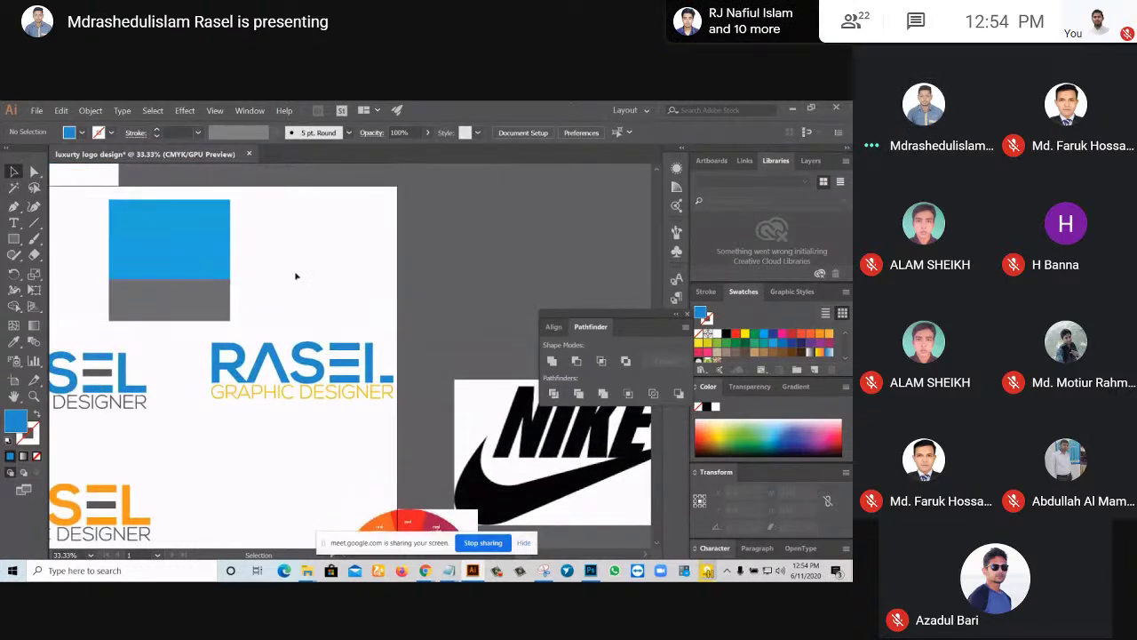
scroll(297, 277, down, 1)
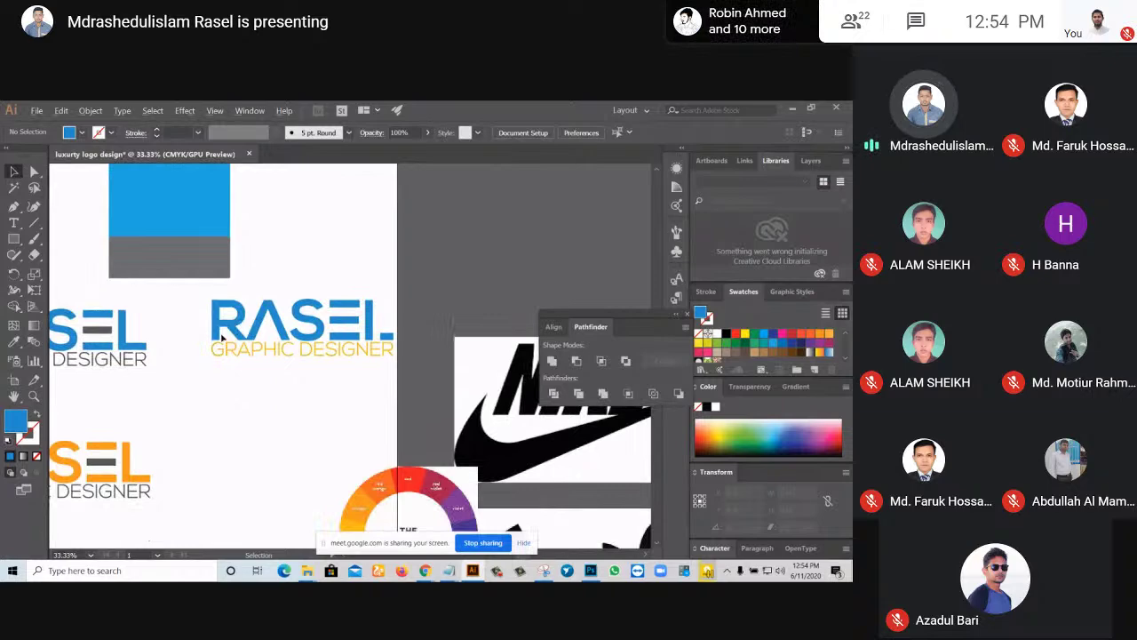
scroll(220, 337, up, 1)
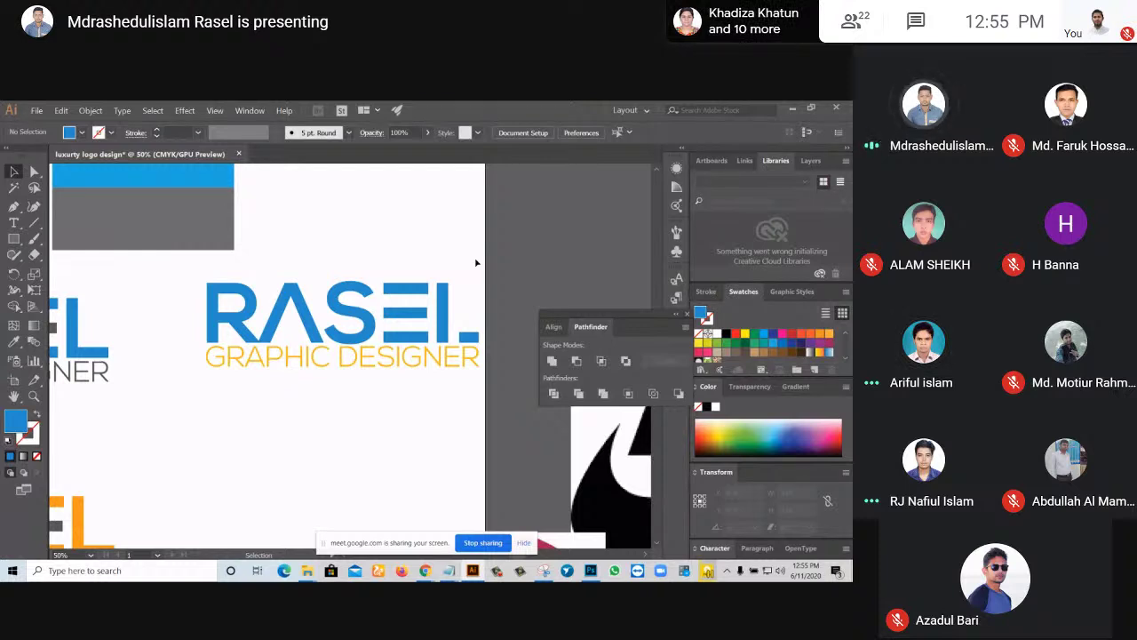
scroll(408, 242, down, 2)
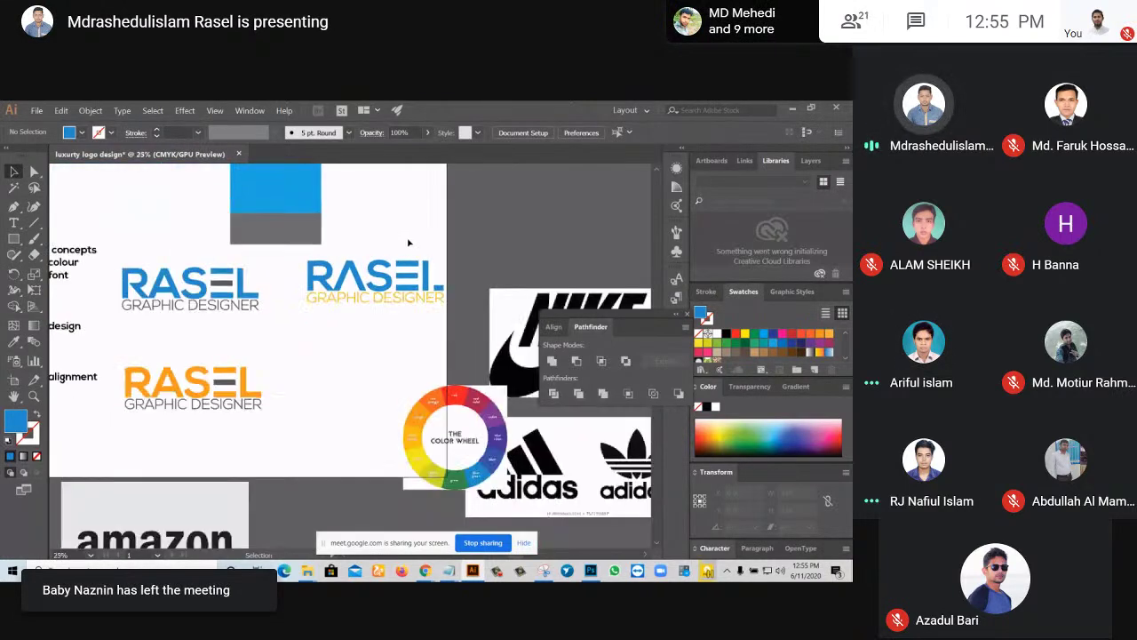
scroll(412, 236, down, 2)
scroll(404, 237, up, 3)
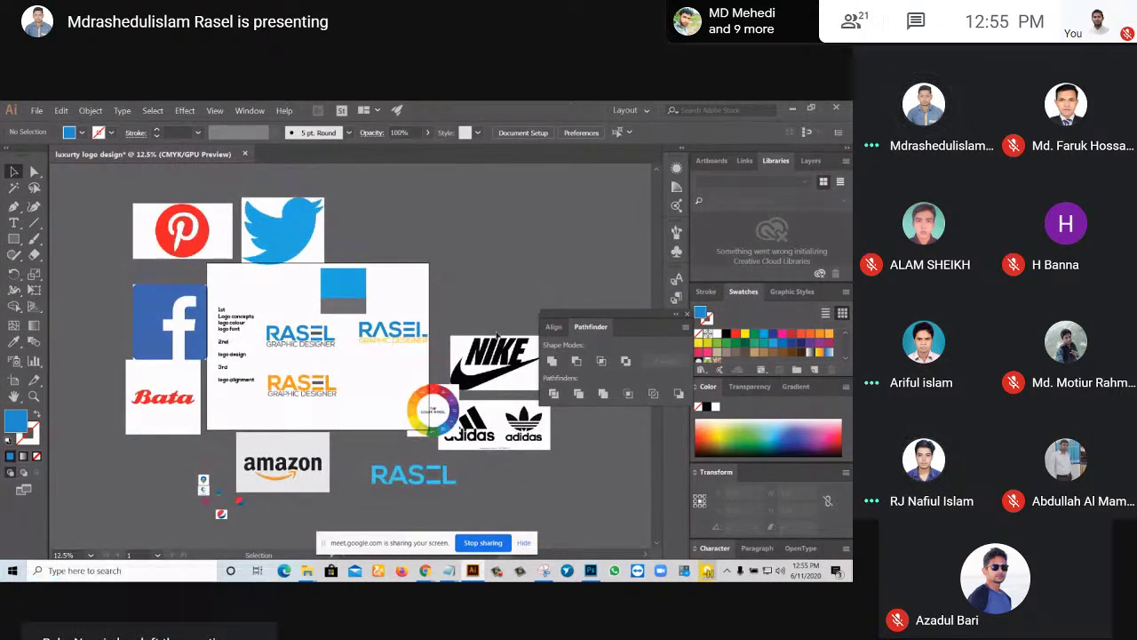
Compare the brand logos around the artboard with the name logos, and inspect the blue lettering and its yellow GRAPHIC DESIGNER tagline up close.
scroll(393, 334, down, 1)
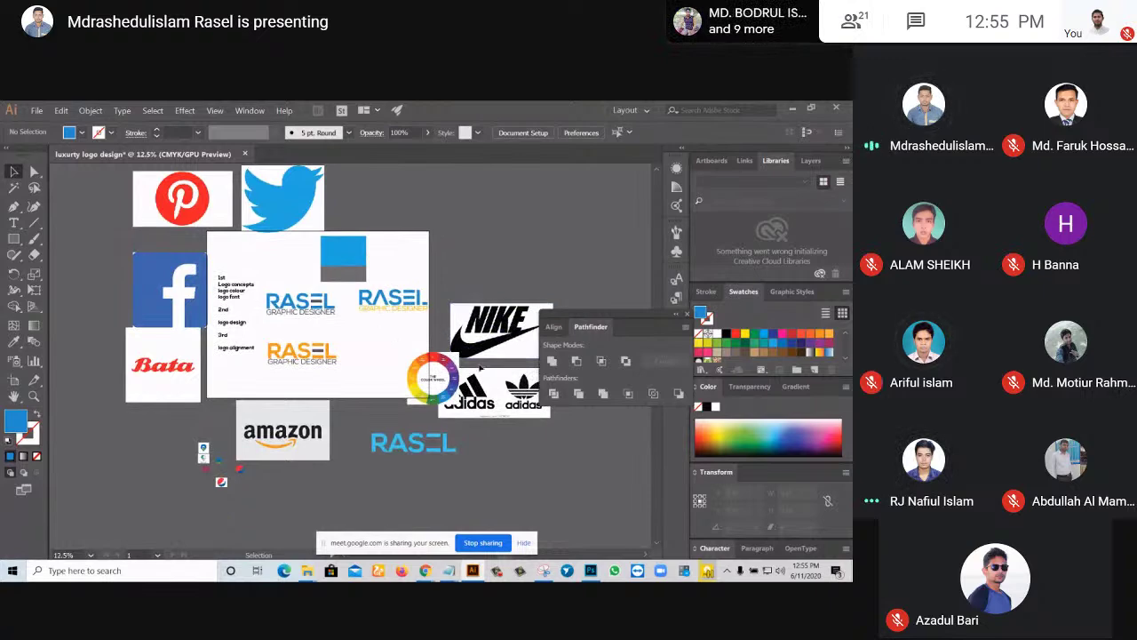
scroll(354, 386, down, 1)
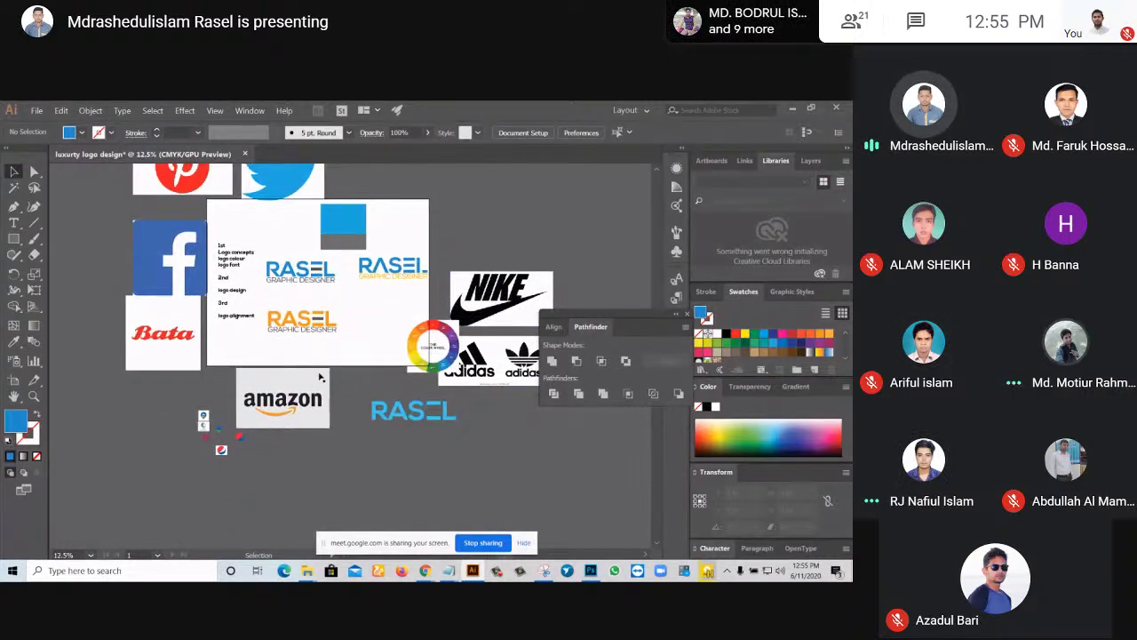
scroll(409, 271, up, 3)
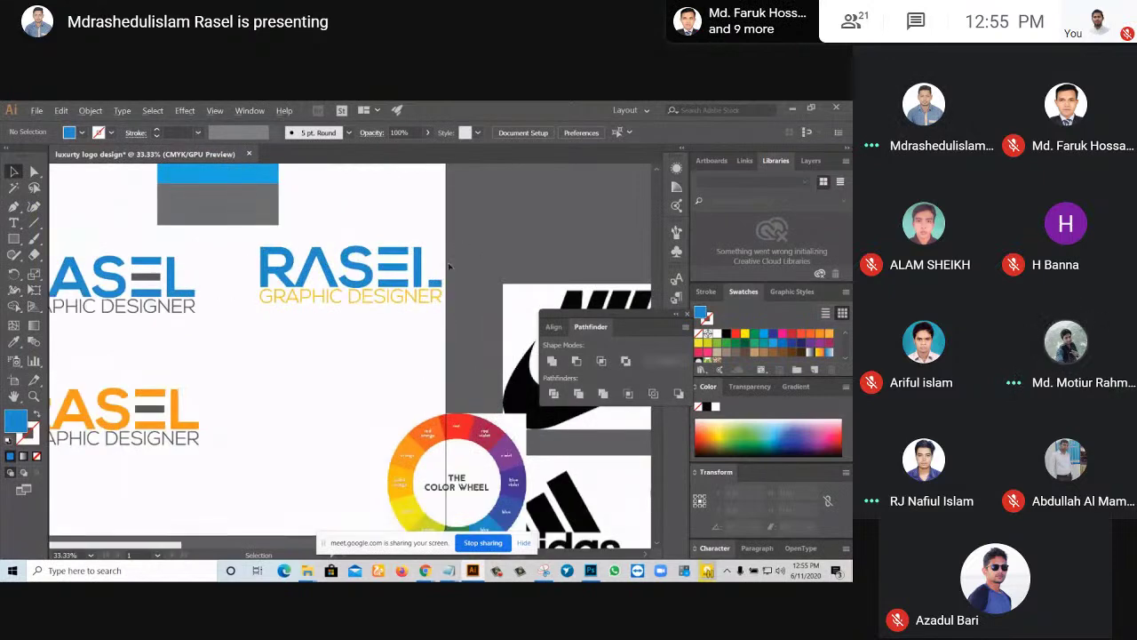
scroll(447, 262, up, 1)
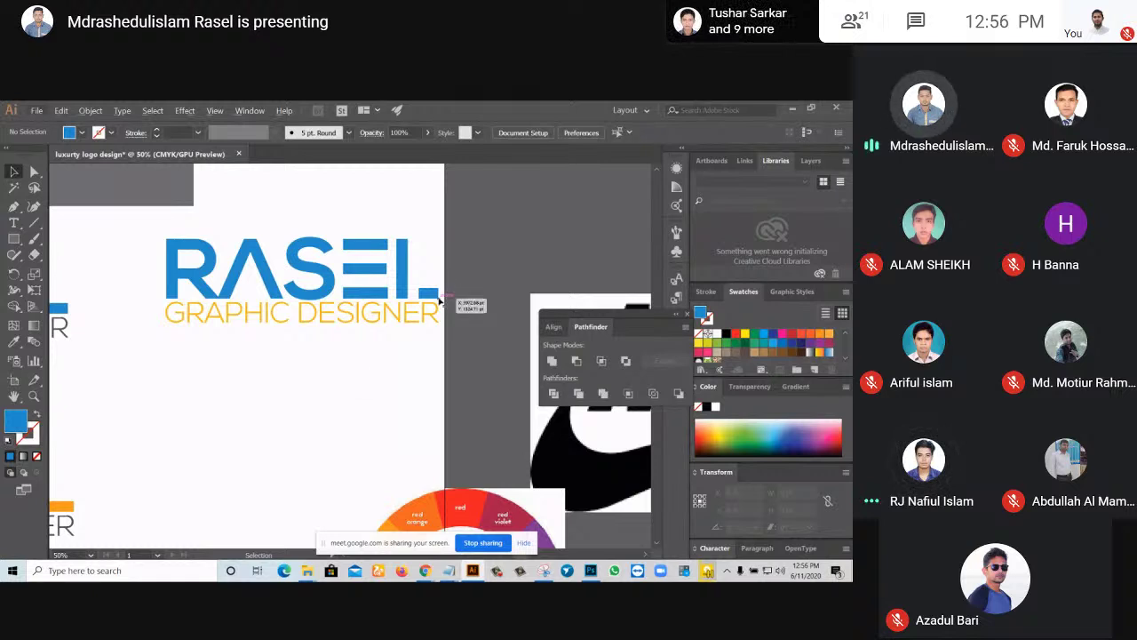
scroll(402, 343, down, 1)
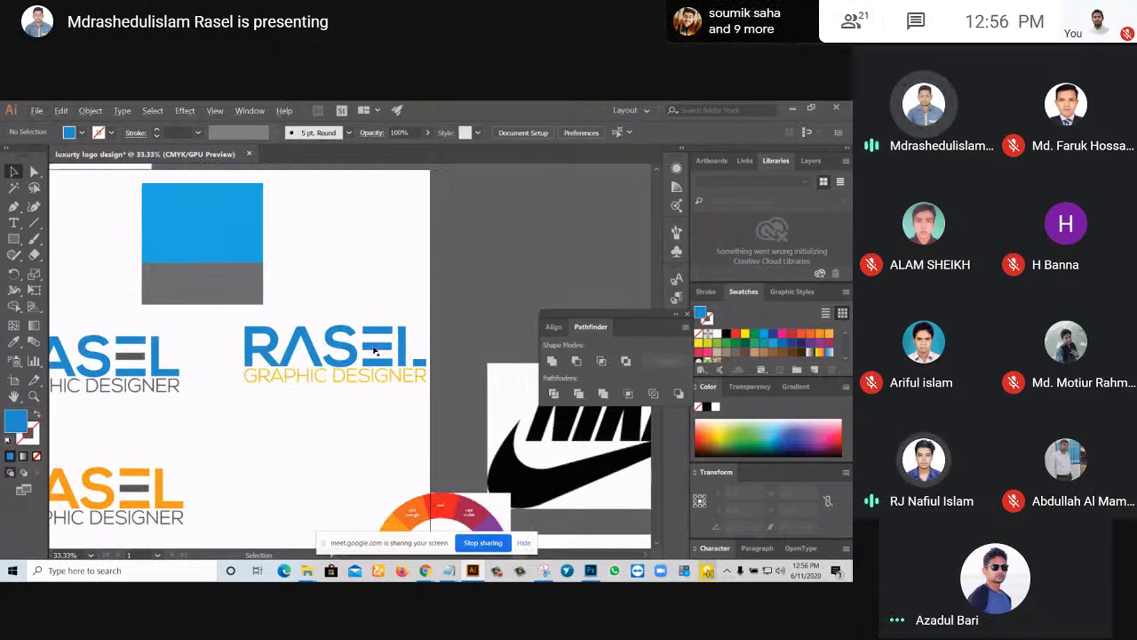
scroll(356, 322, up, 3)
scroll(373, 296, down, 2)
scroll(375, 297, down, 1)
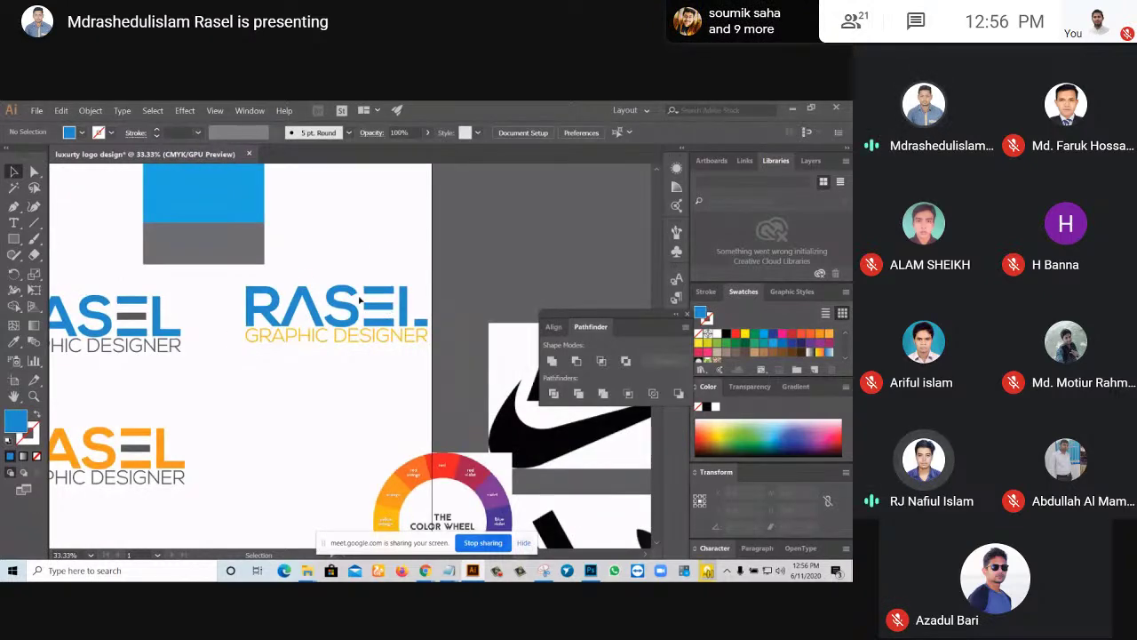
drag(405, 335, 407, 336)
click(407, 336)
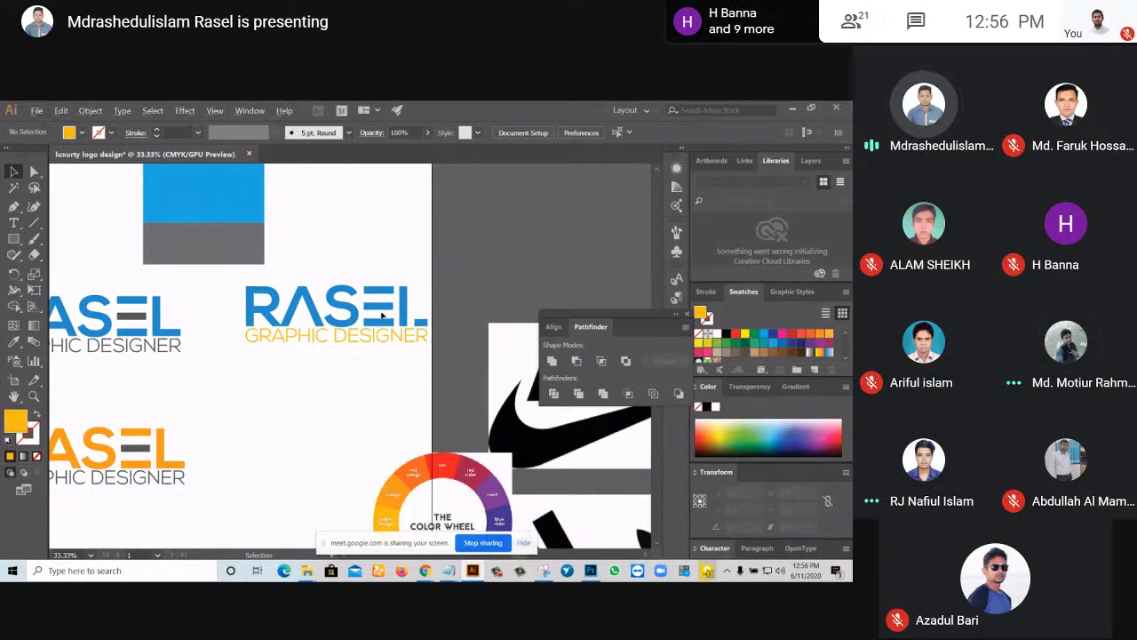
scroll(394, 309, up, 2)
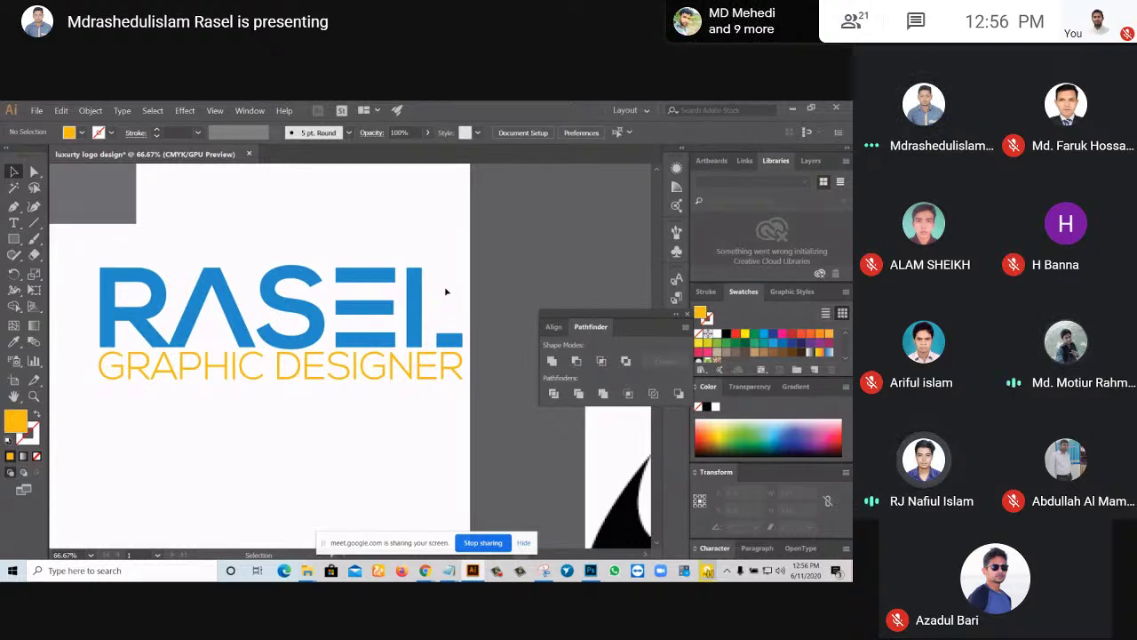
Exit full-screen mode in the browser window showing the Google Meet call.
mouse_move(602, 576)
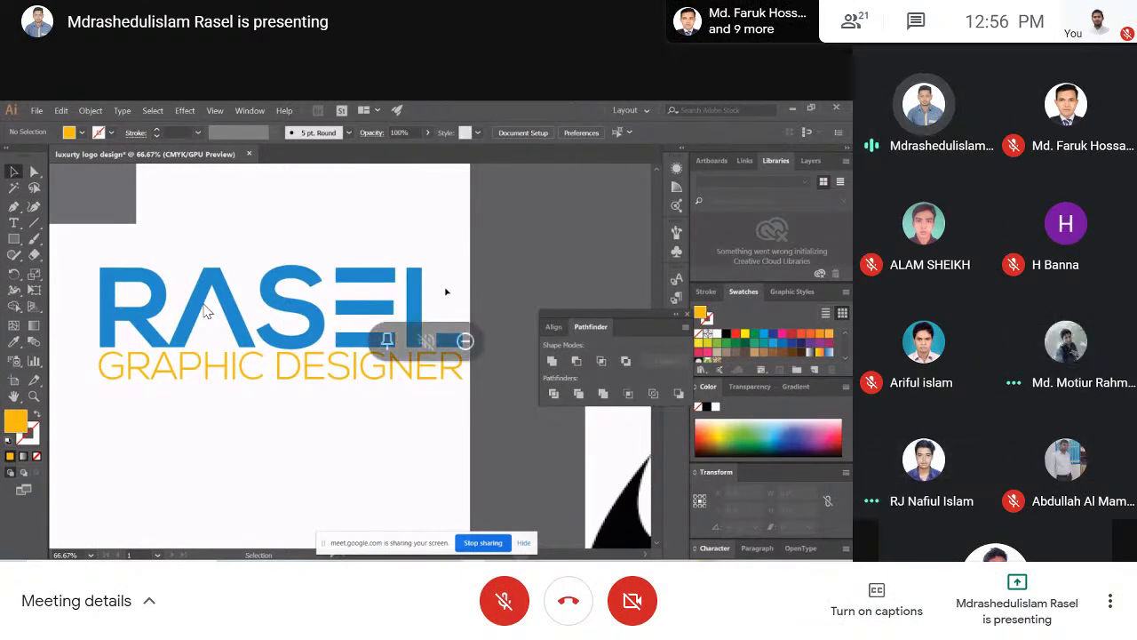
key(Escape)
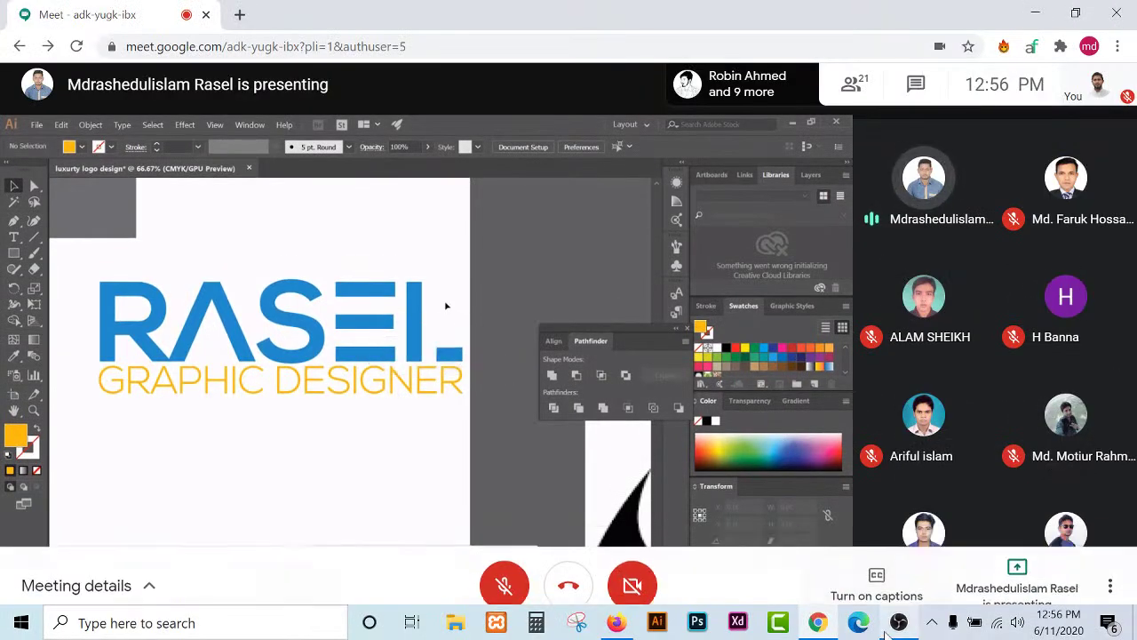